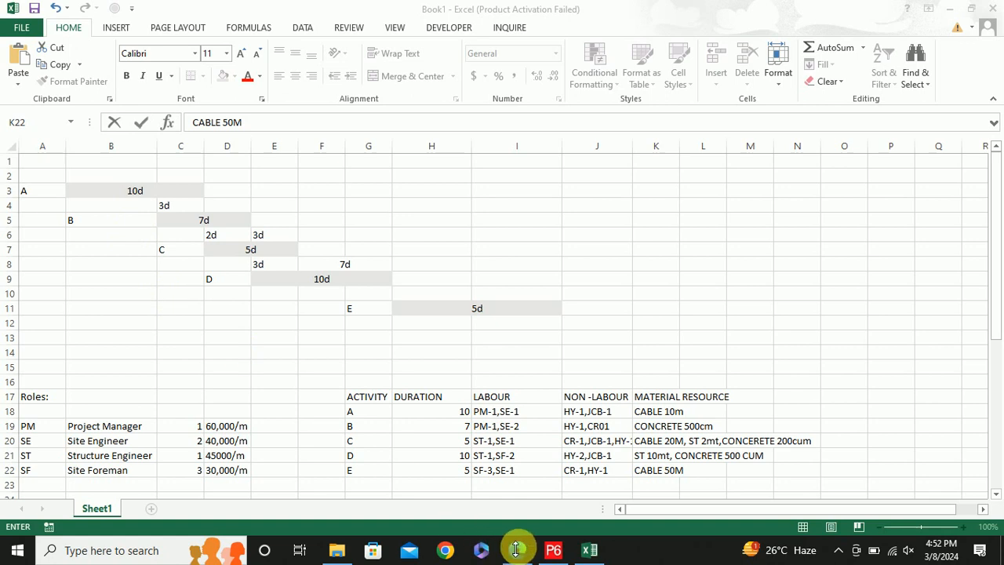
Switch to Primavera P6 and close the open Saratoga Senior Community project
left_click(553, 551)
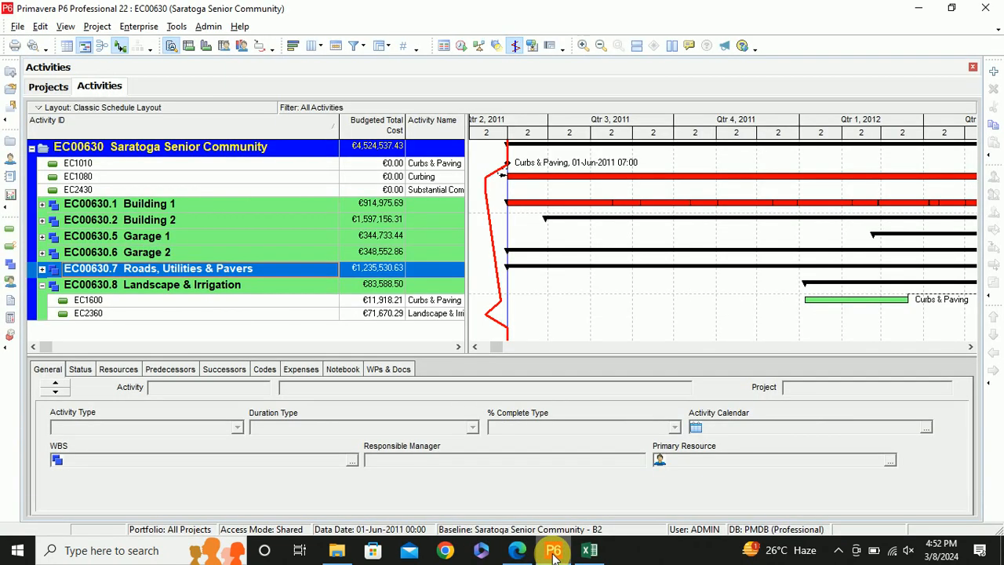
left_click(17, 26)
left_click(41, 75)
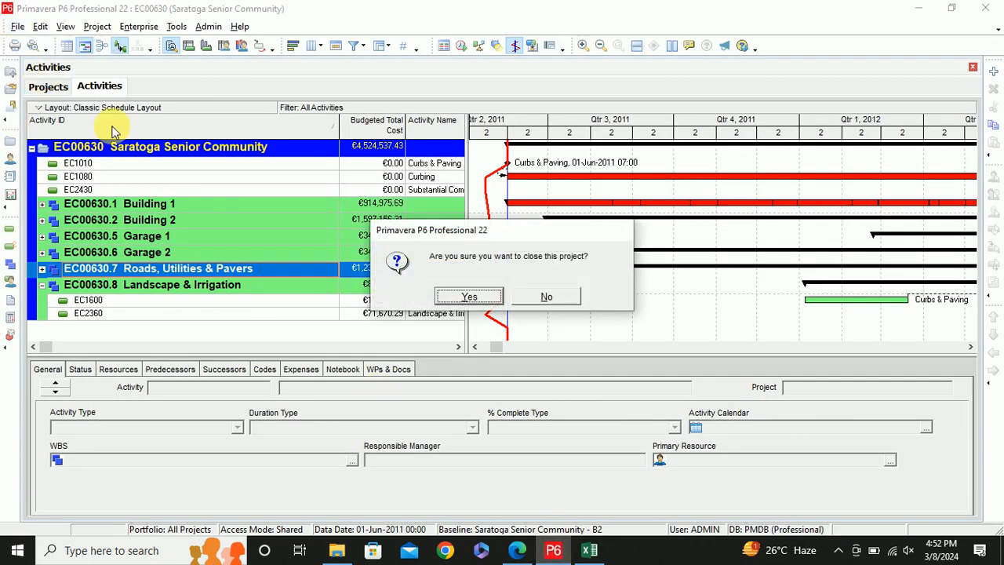
left_click(476, 302)
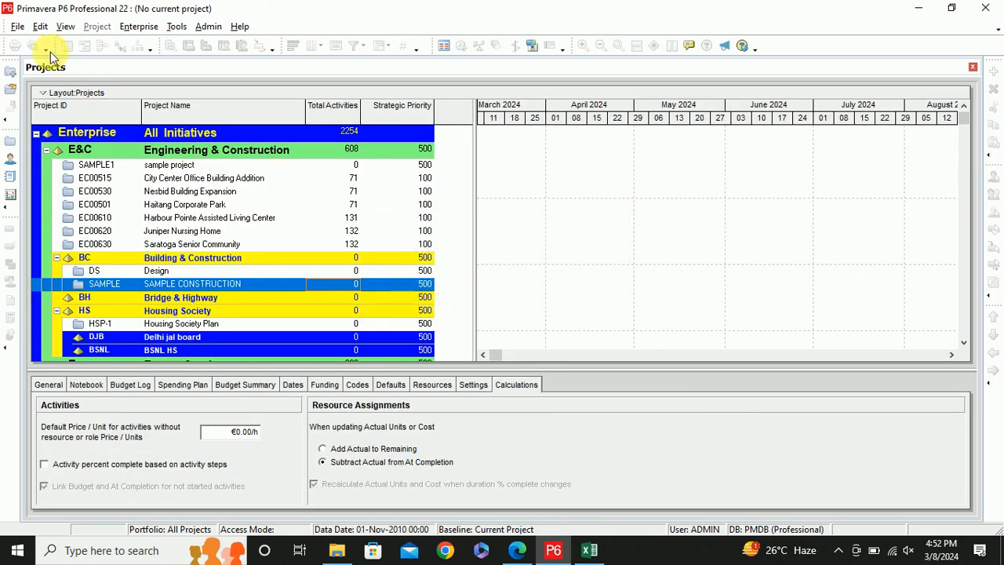
Start creating a new project and place it under the Bridge & Highway EPS level
left_click(18, 26)
left_click(35, 41)
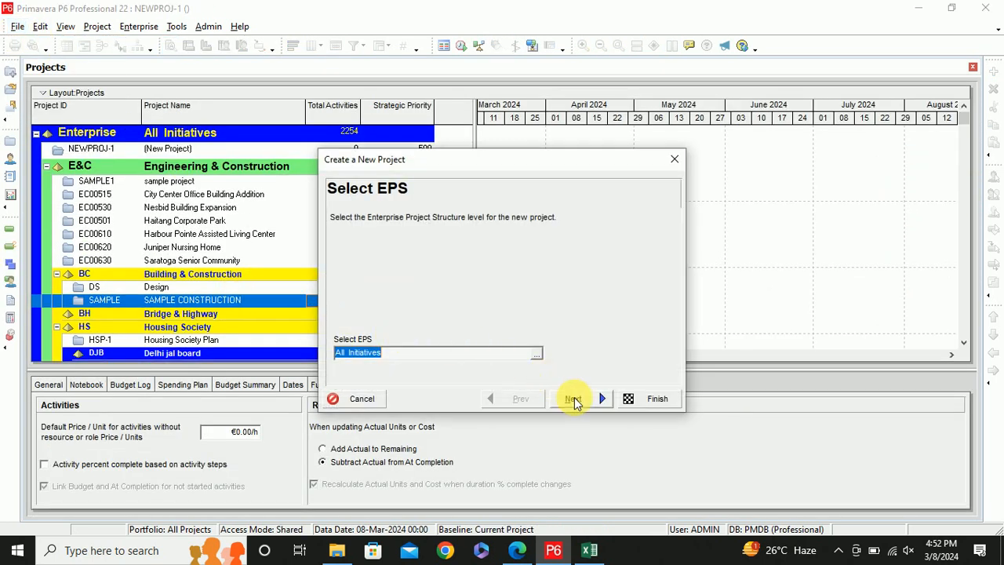
left_click(538, 354)
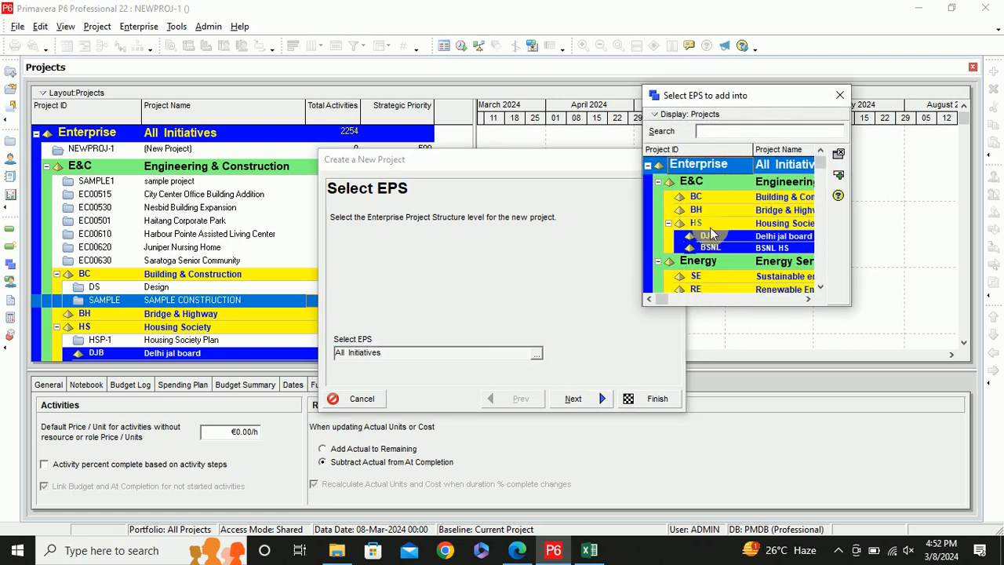
left_click(699, 211)
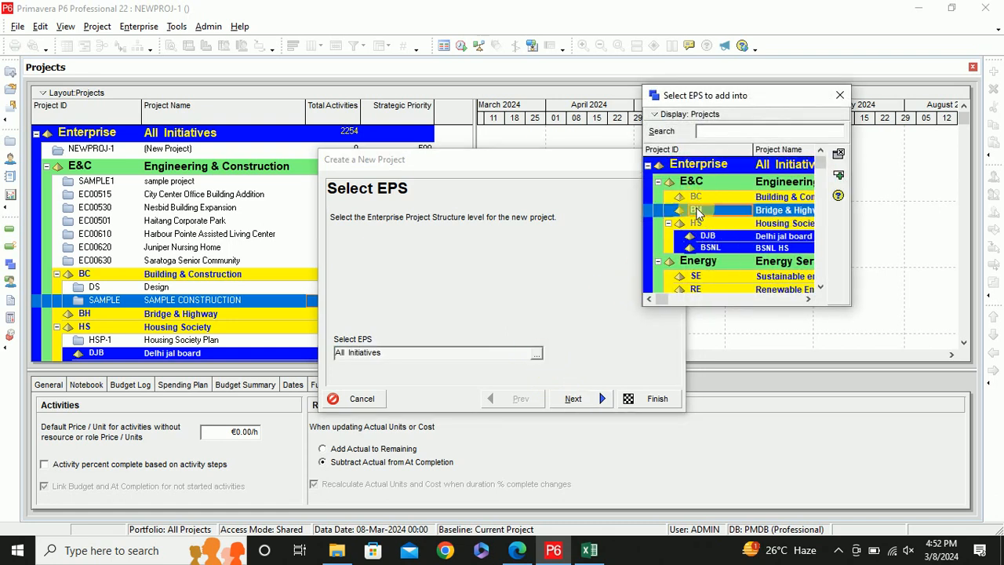
scroll(698, 212, "down", 1)
scroll(699, 212, "up", 1)
double_click(696, 212)
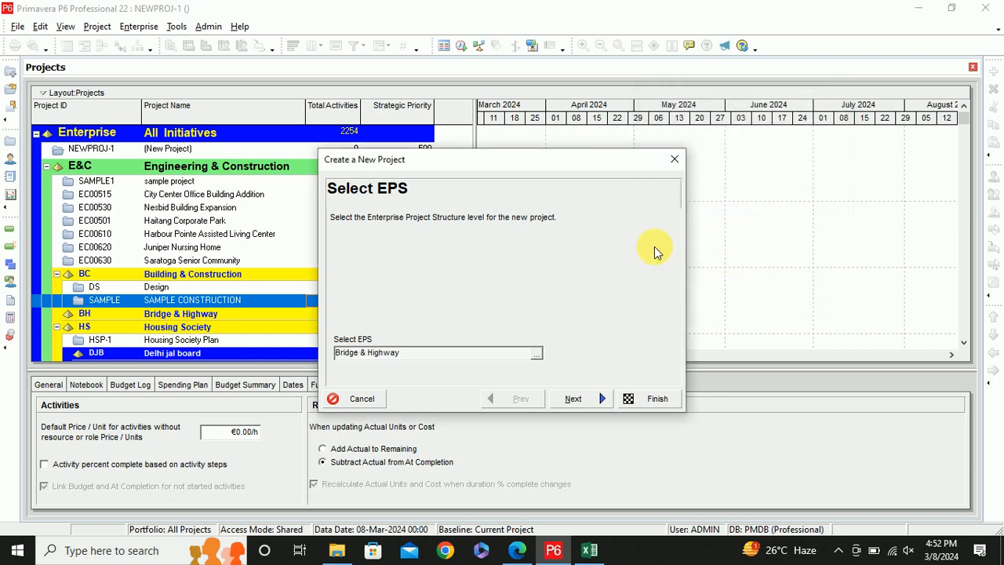
left_click(574, 398)
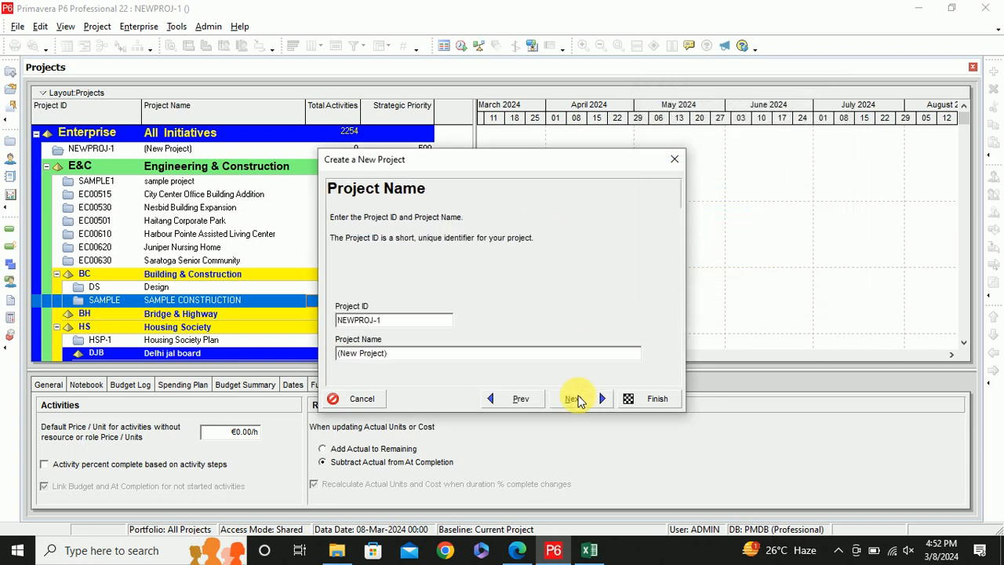
Set the new project's ID to cs01 and its name to Case Study - 1
left_click_drag(381, 320, 305, 309)
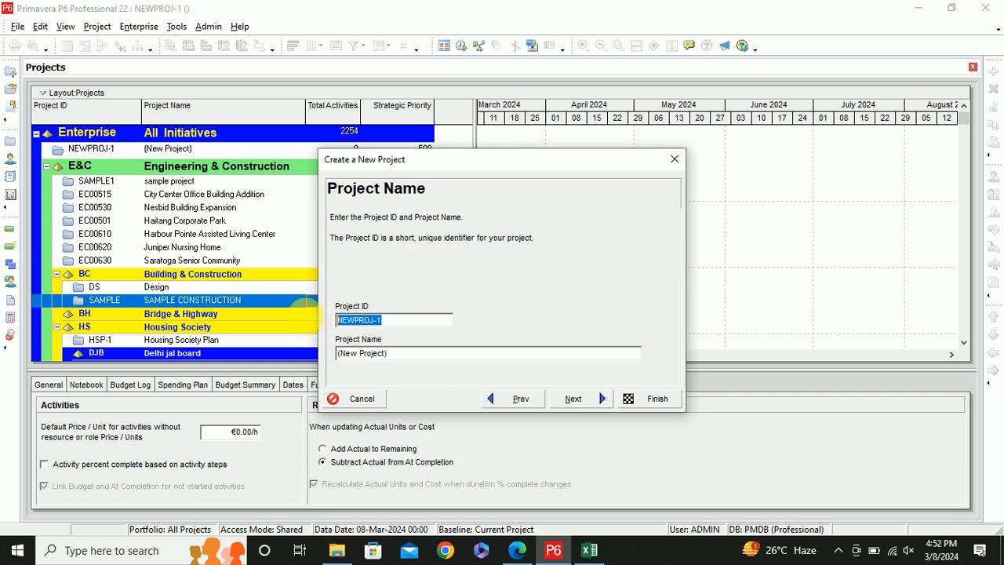
type("cs01")
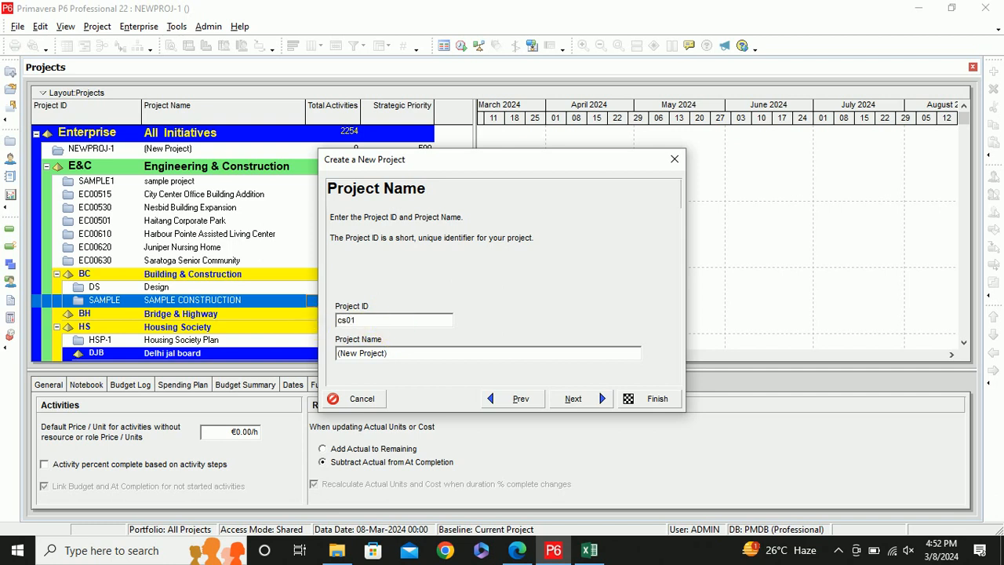
left_click_drag(390, 354, 337, 354)
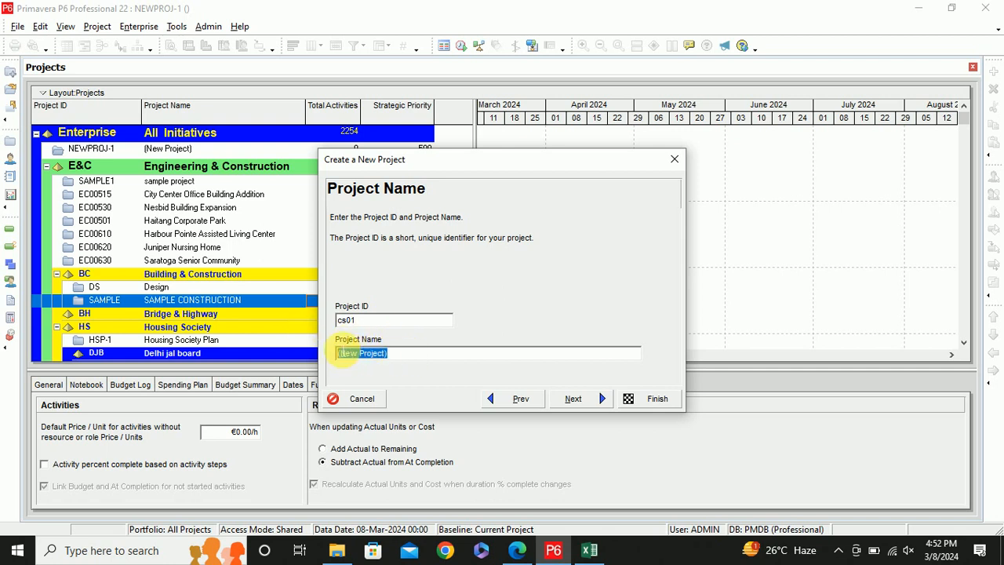
type("Case Study - 1")
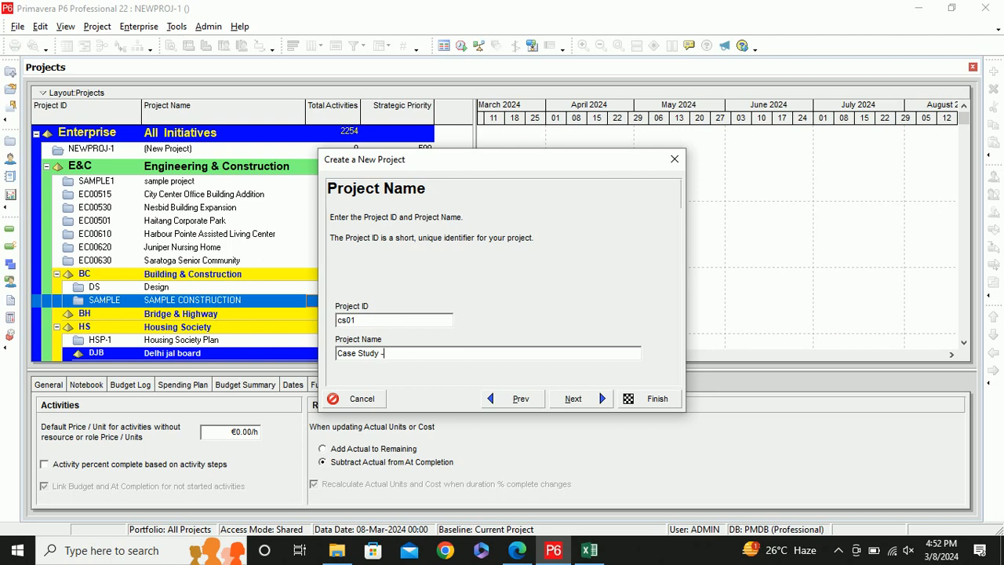
left_click(573, 399)
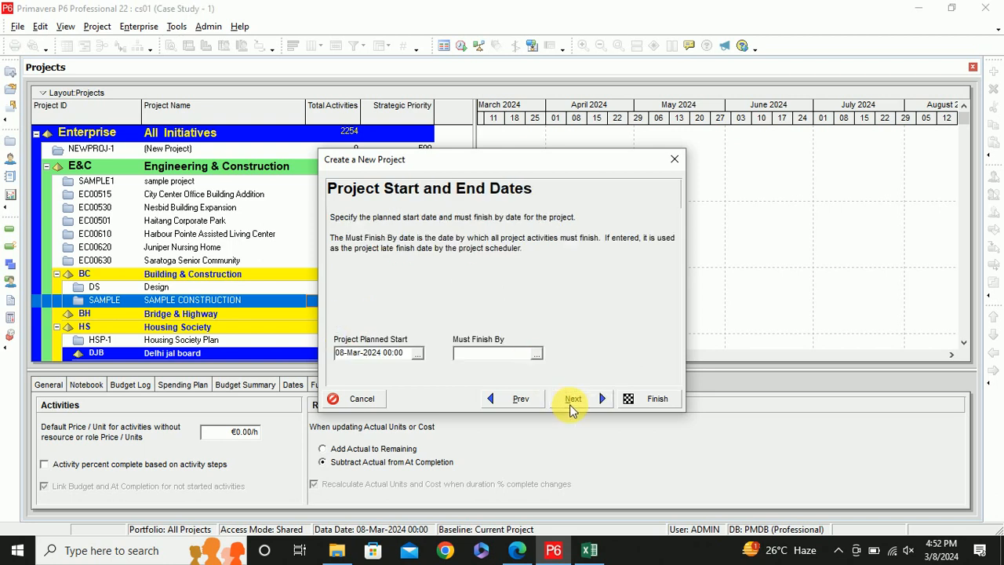
Set the project's planned start to 20-Mar-2024 at 09:00
left_click(418, 354)
left_click(402, 227)
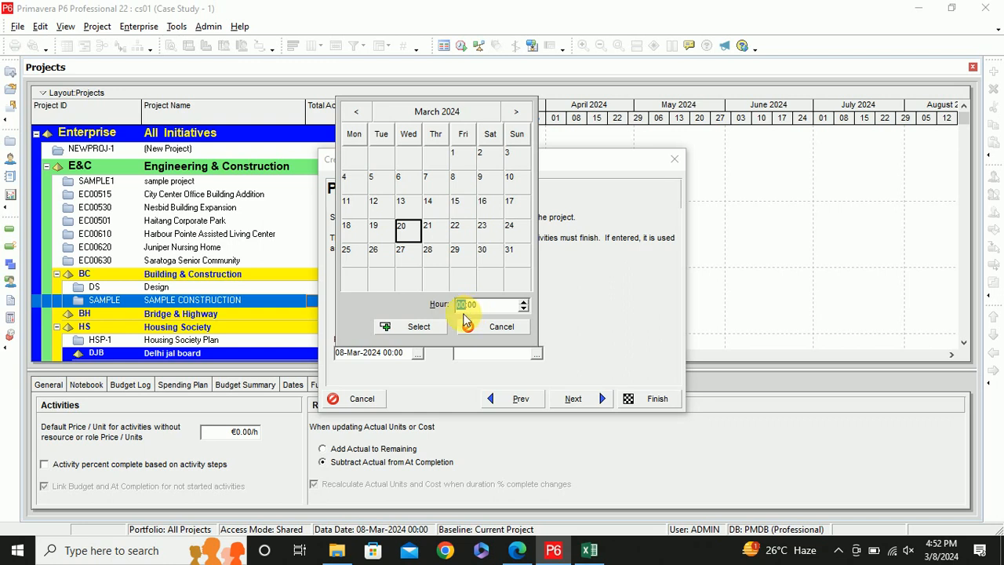
type("9")
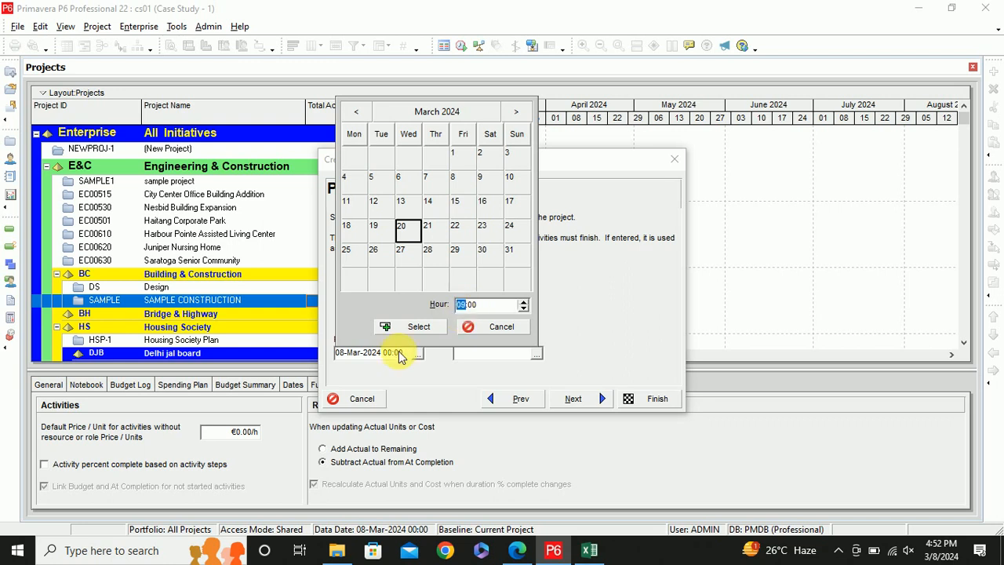
left_click(416, 326)
left_click(566, 400)
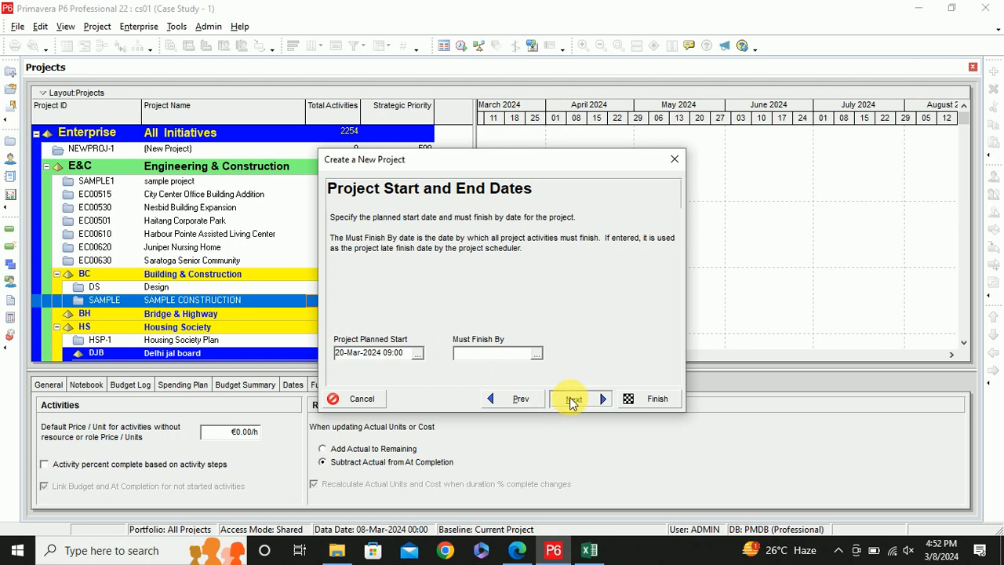
Assign Project Head 7 as responsible manager and finish creating the project with the Standard Rate type
left_click(637, 355)
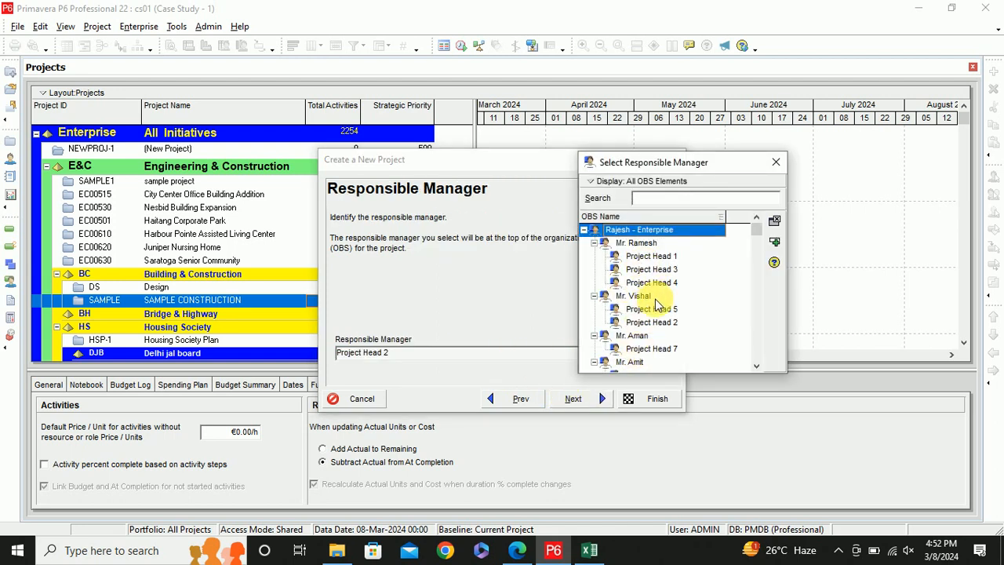
double_click(643, 349)
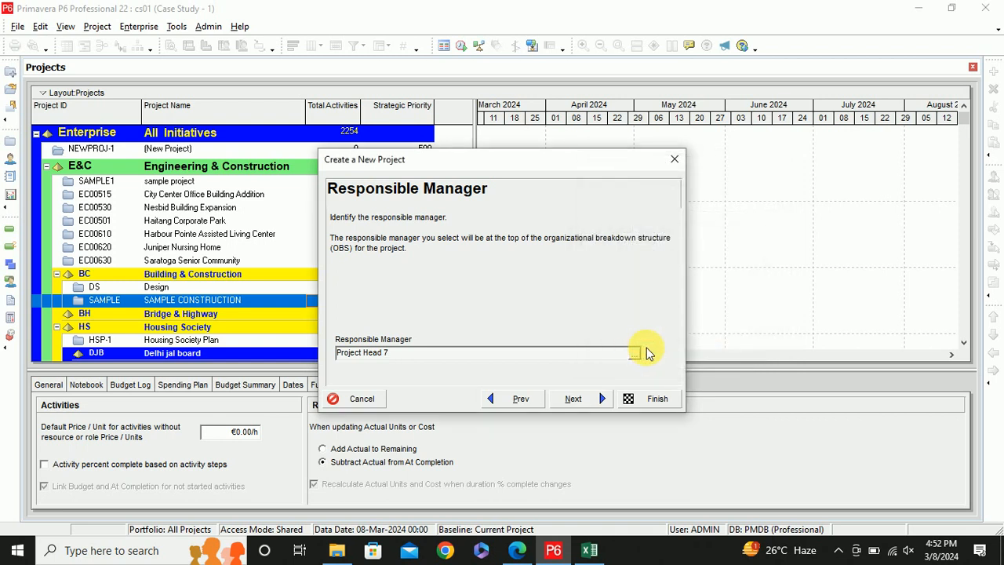
left_click(578, 399)
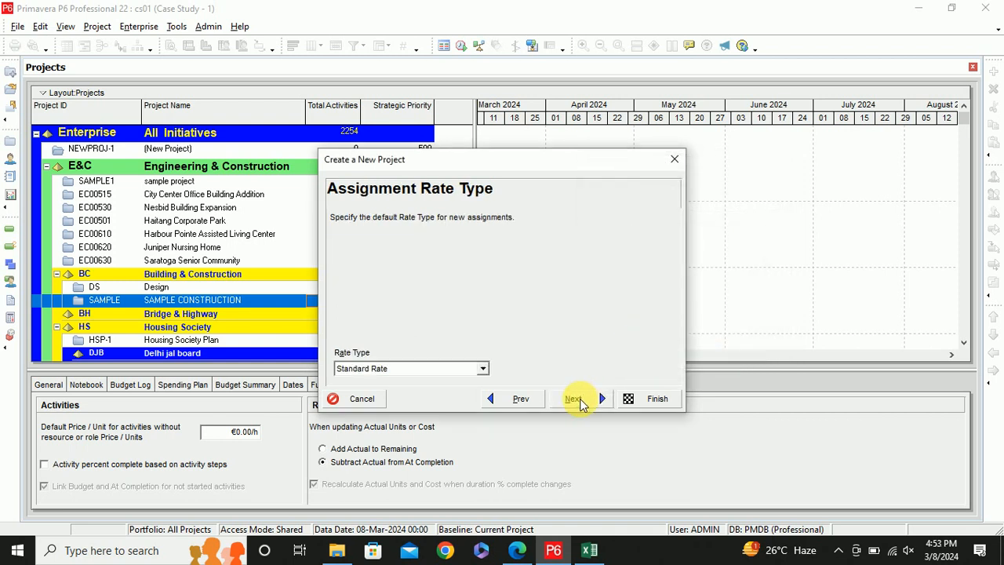
left_click(578, 399)
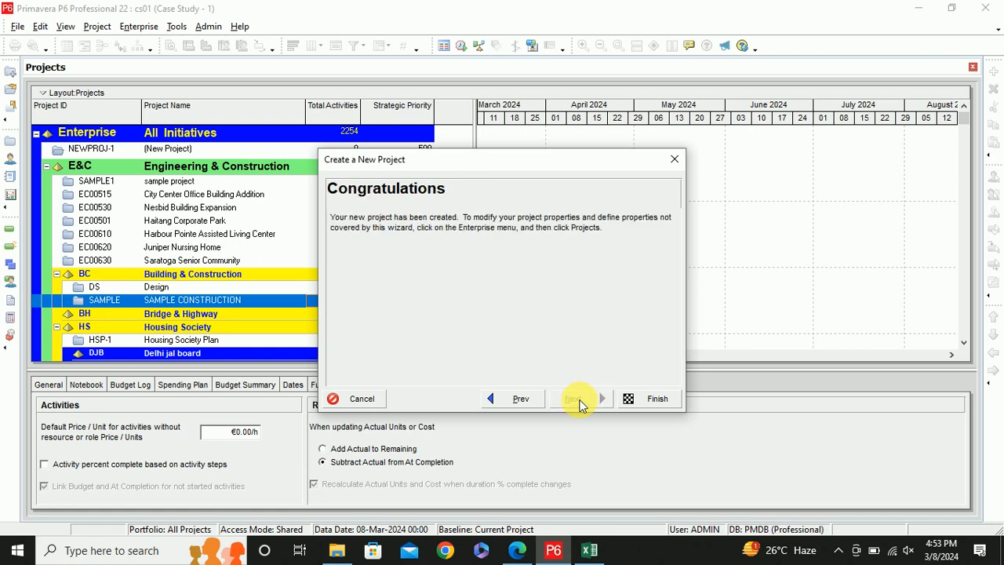
left_click(656, 398)
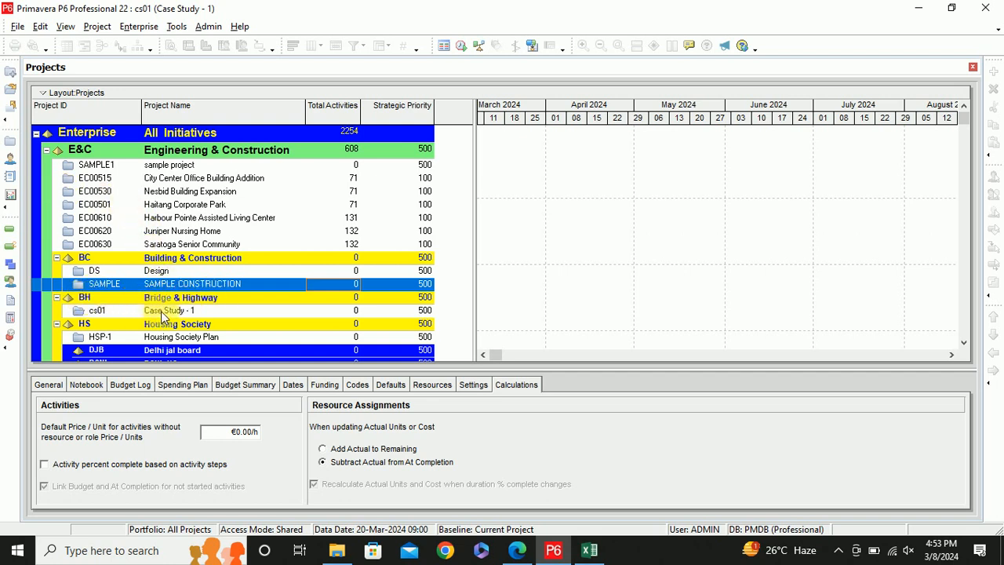
Select the Case Study - 1 project under Bridge & Highway and show its activities
left_click(161, 311)
right_click(160, 311)
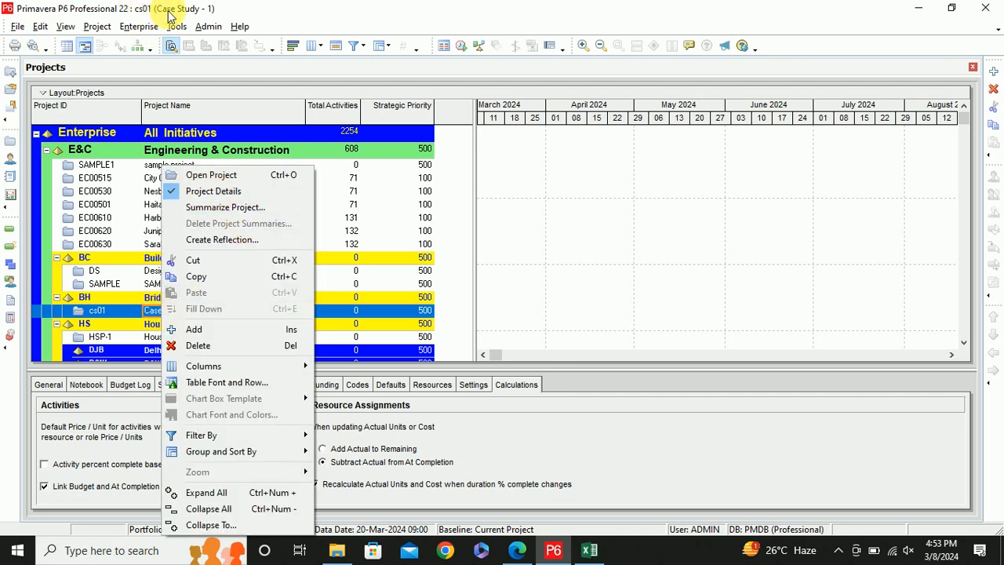
left_click(168, 79)
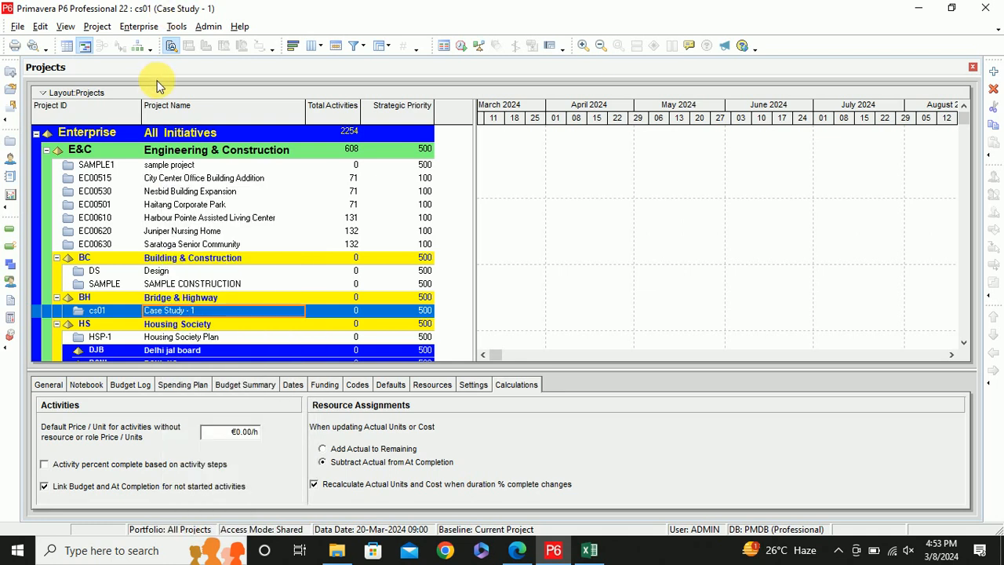
left_click(97, 26)
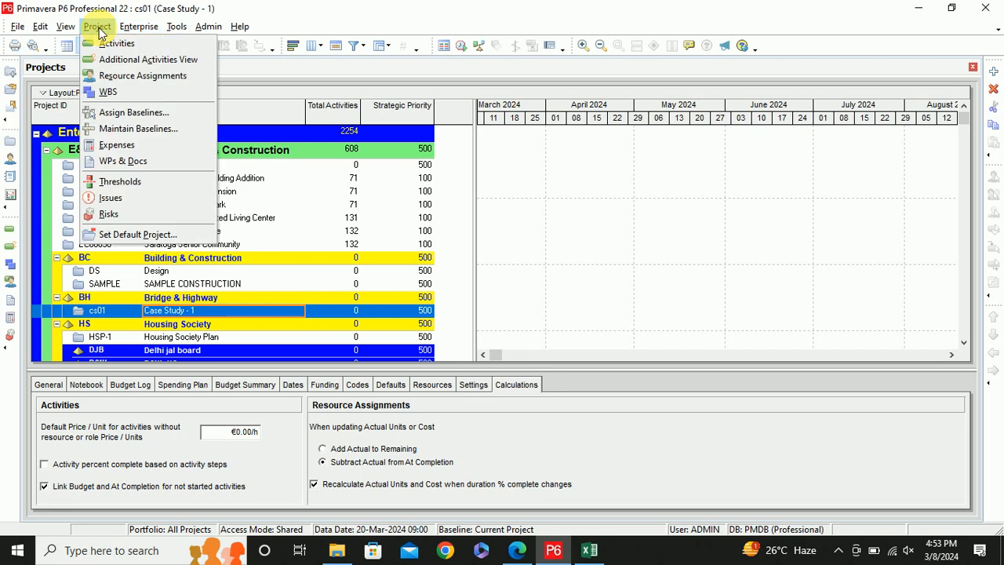
left_click(116, 44)
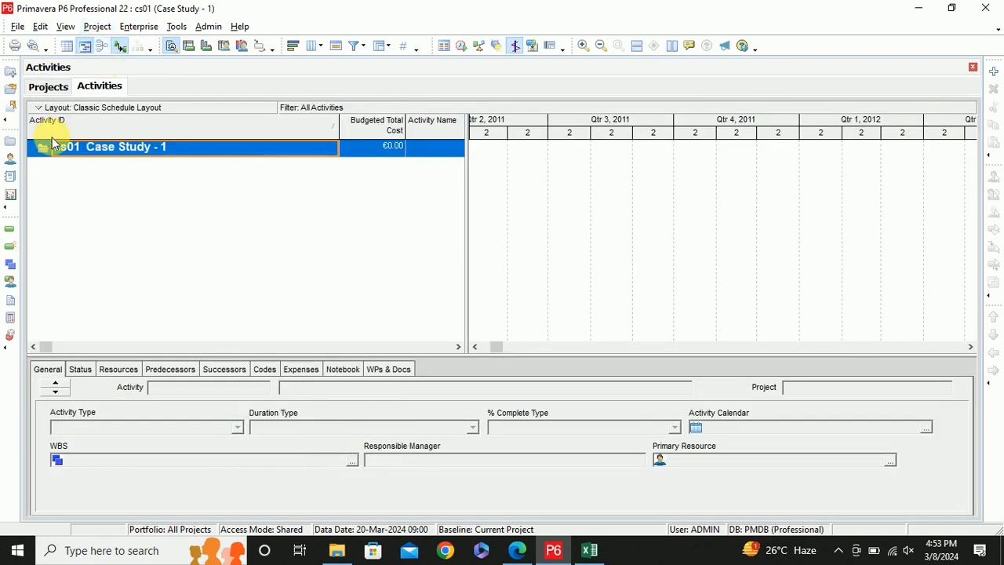
Add five new activities to the Case Study - 1 project
left_click(994, 74)
left_click(994, 74)
left_click(994, 74)
left_click(994, 75)
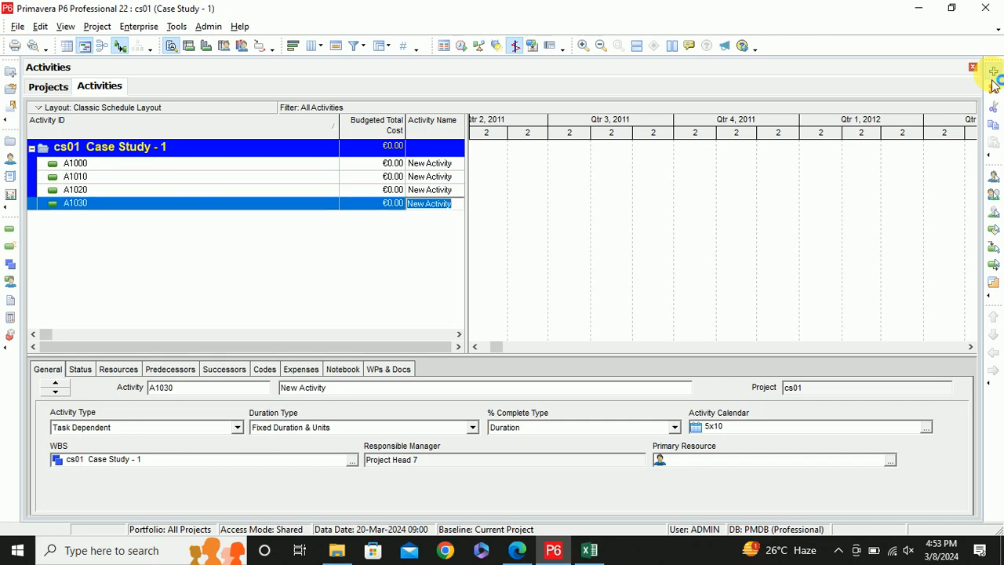
left_click(992, 77)
Change the ID of the first activity, A1000, to A
left_click(164, 165)
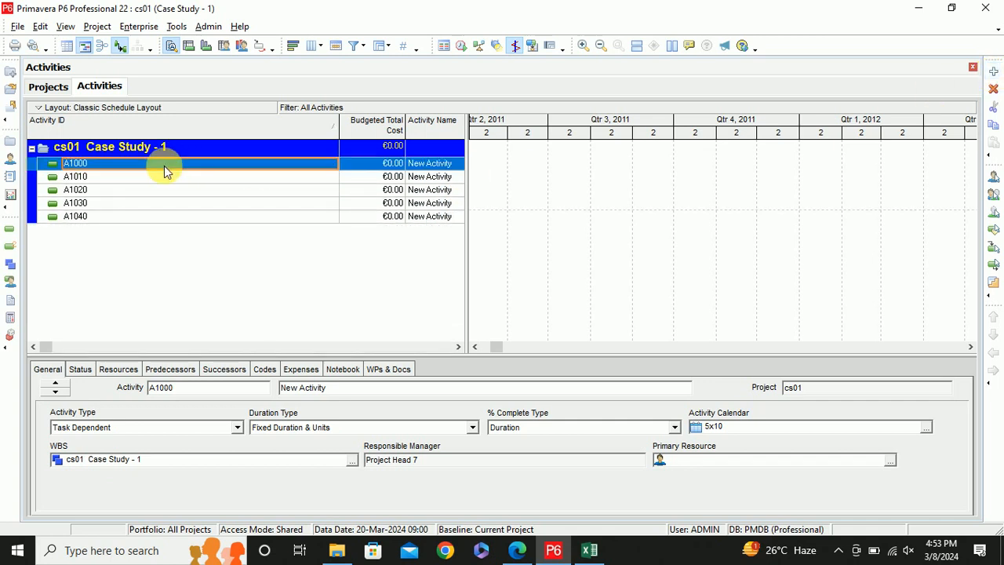
type("a")
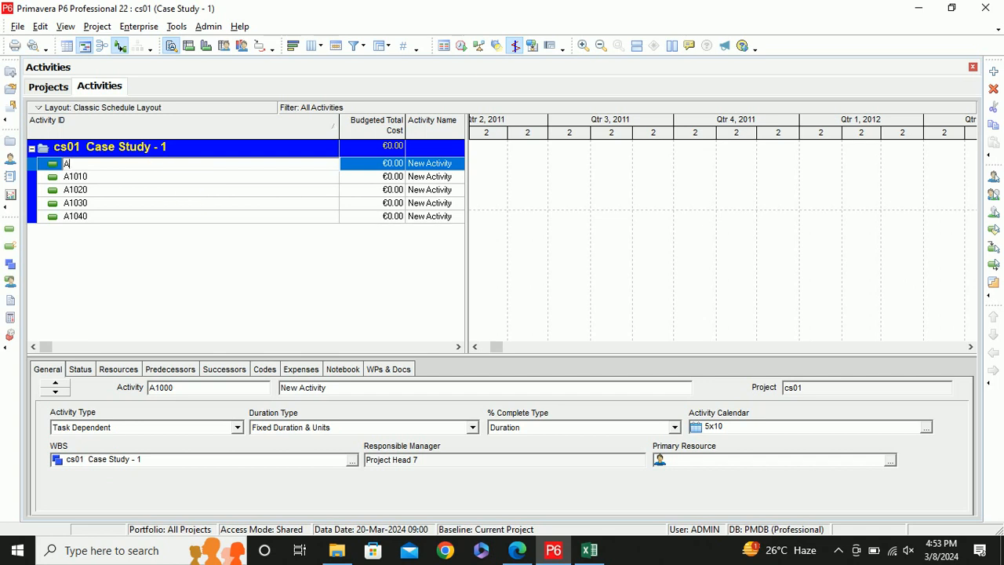
type("A")
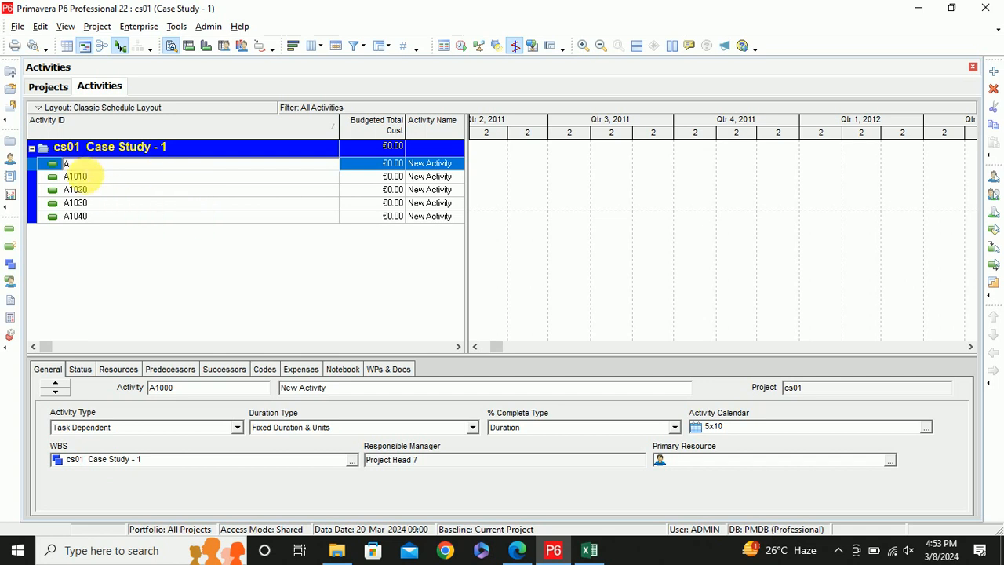
Check the project's defaults for new activities and examine the detailed work hours of the global 5x10 calendar
left_click(45, 88)
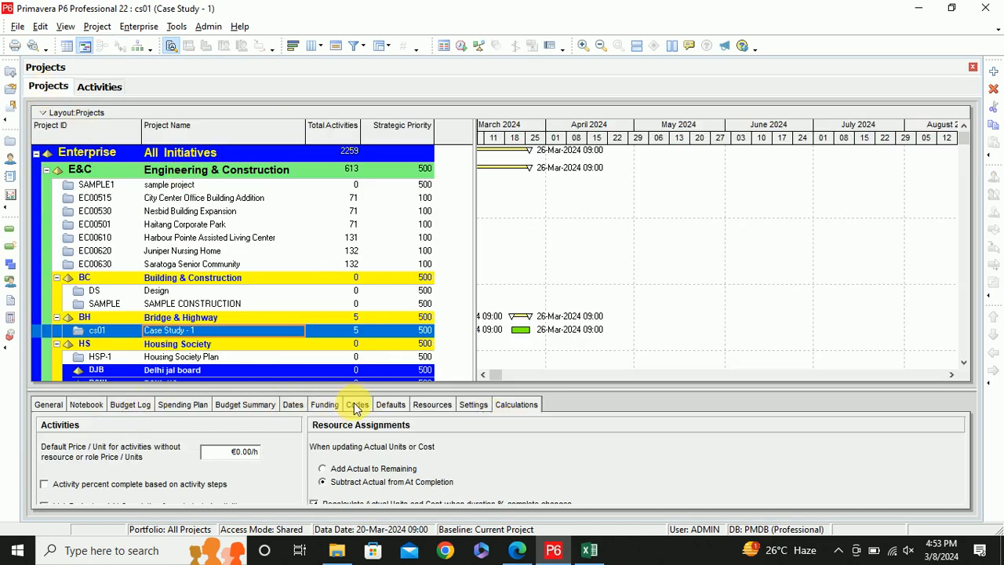
left_click(392, 409)
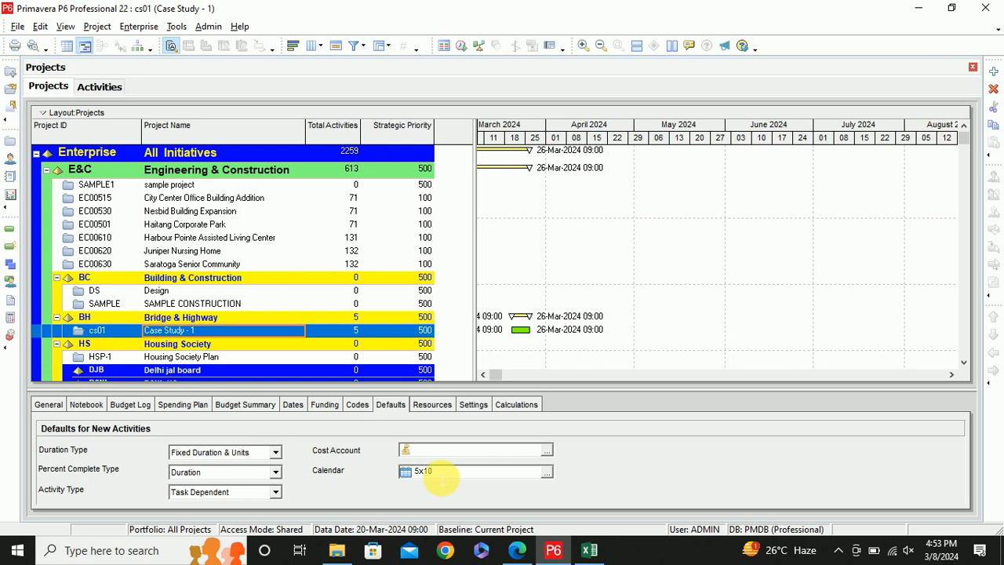
left_click(138, 27)
left_click(151, 153)
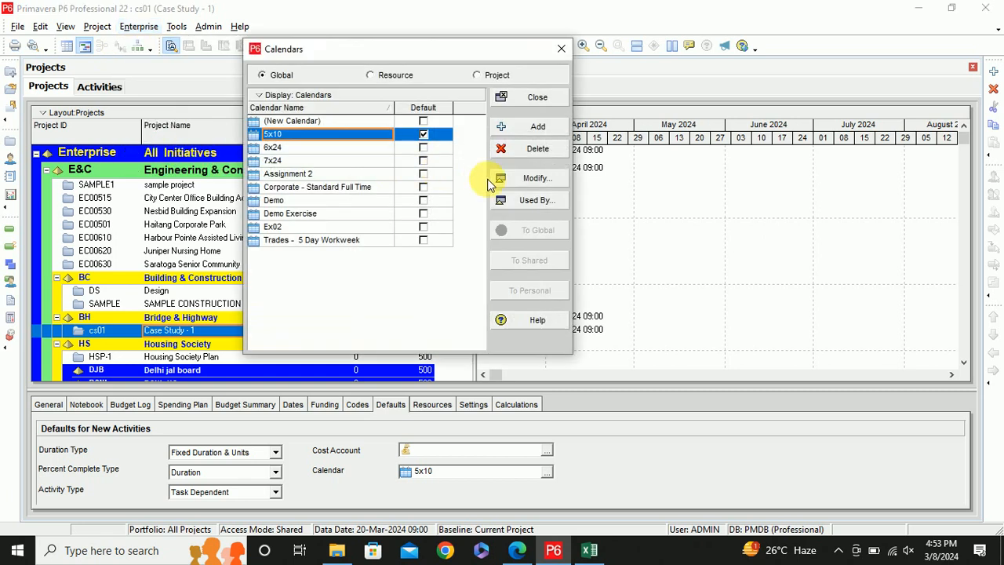
left_click(532, 179)
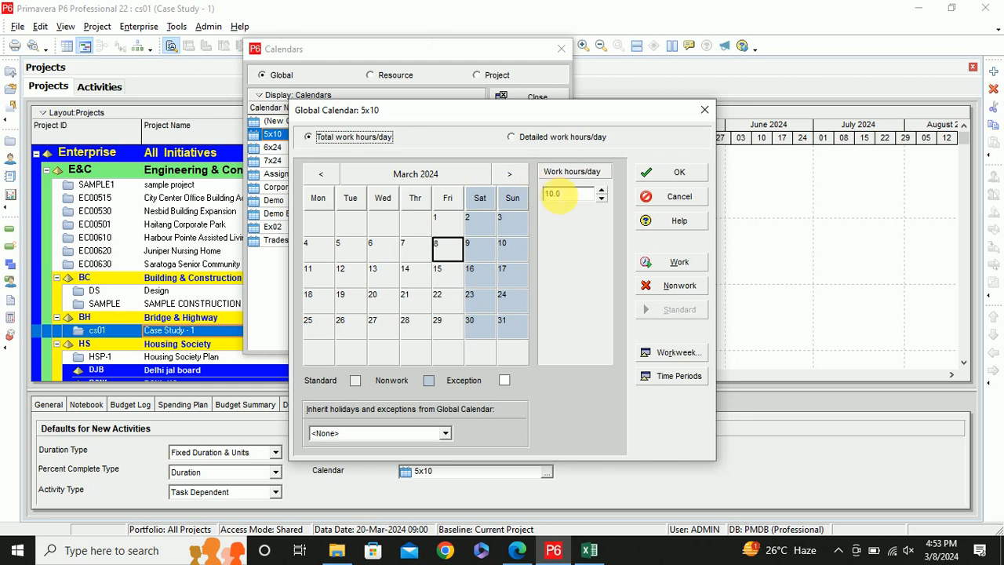
left_click(536, 136)
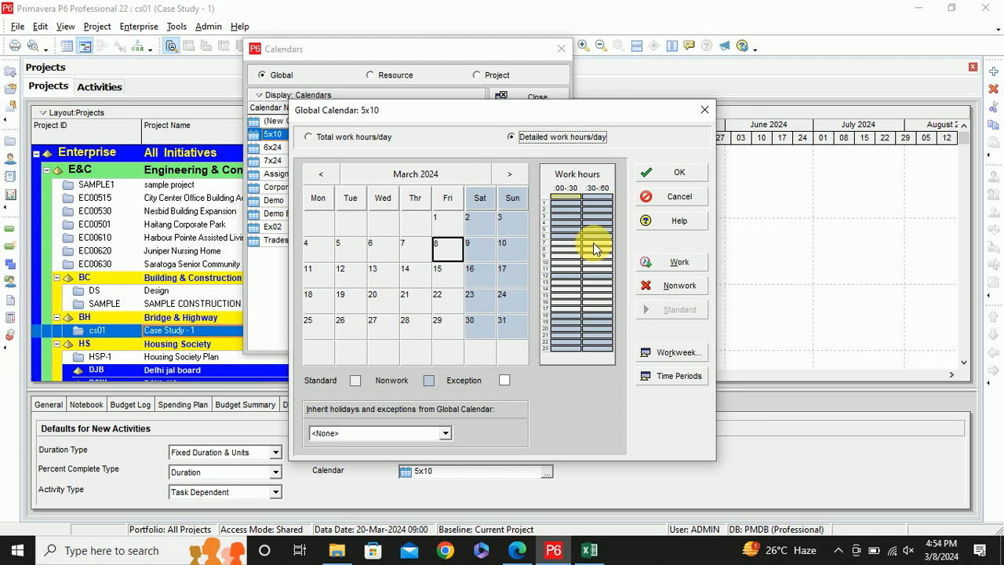
left_click(703, 116)
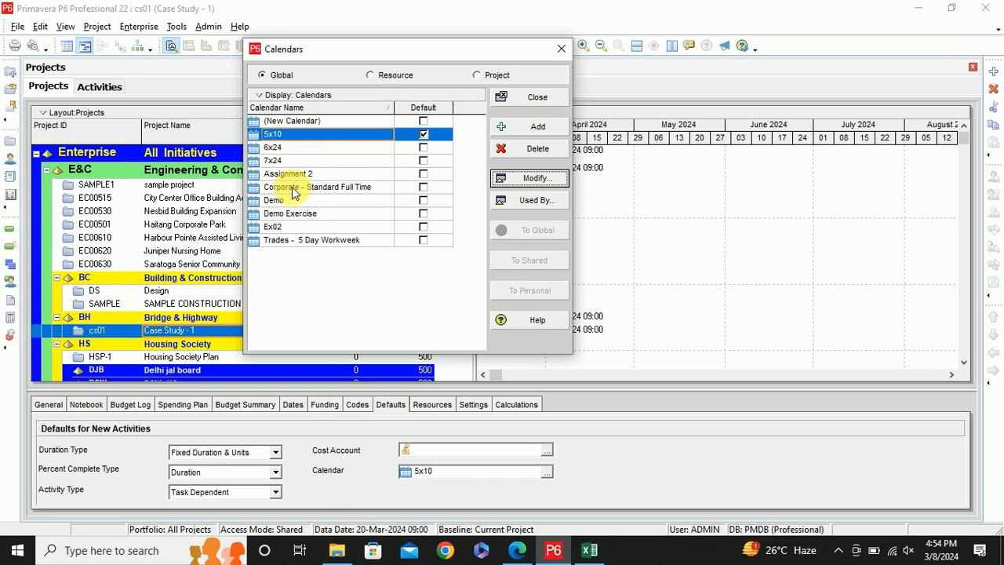
Close the calendar list and delete all five activities from the Case Study - 1 project
left_click(560, 50)
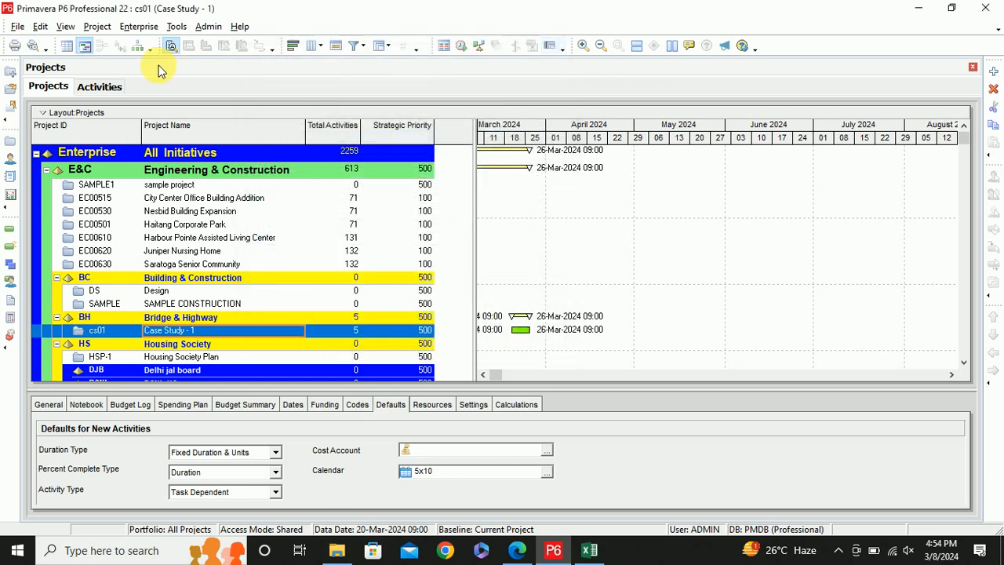
left_click(90, 88)
left_click(90, 220, "shift")
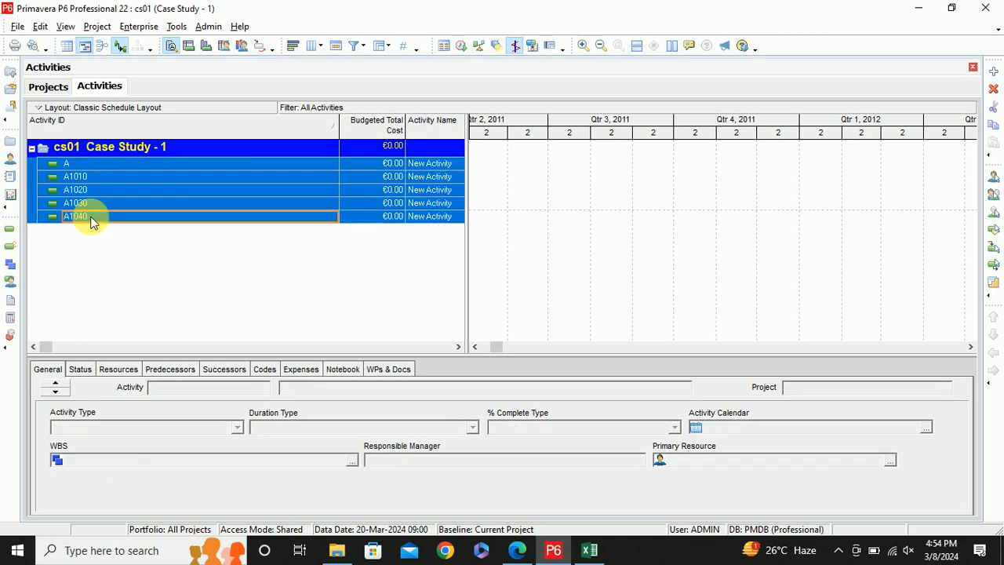
left_click(994, 89)
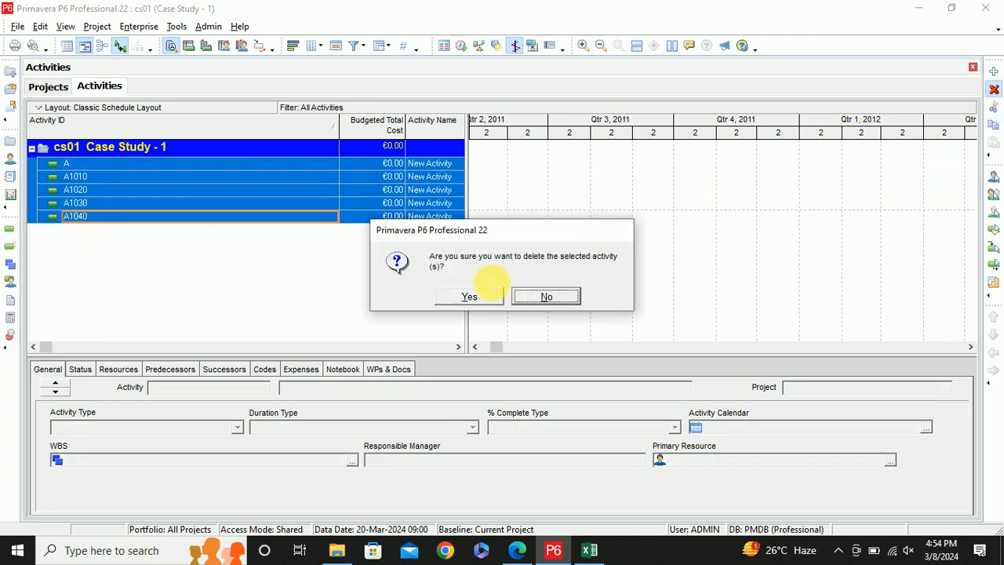
left_click(466, 295)
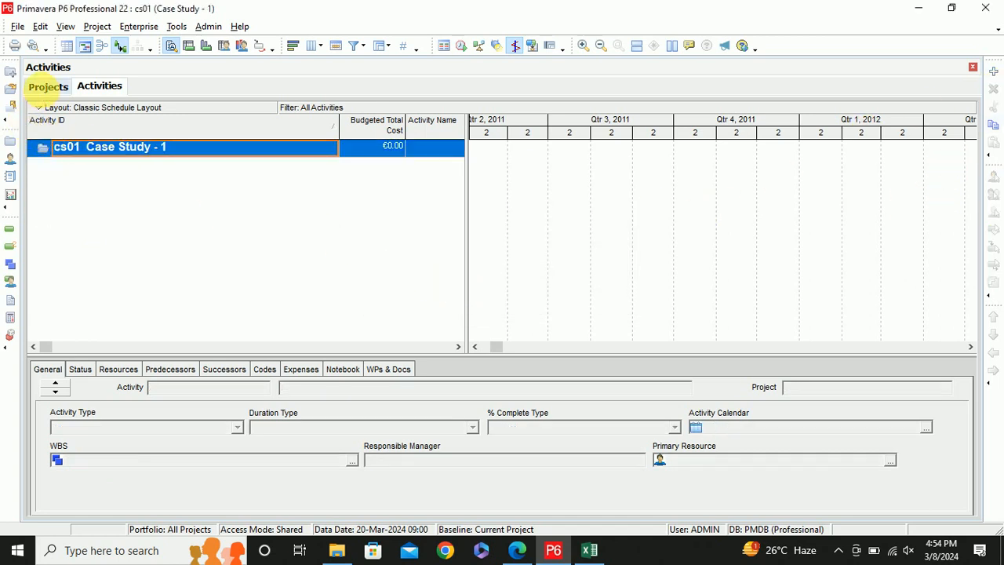
Return to the project list and examine the detailed work hours of the global 7x24 calendar
left_click(44, 86)
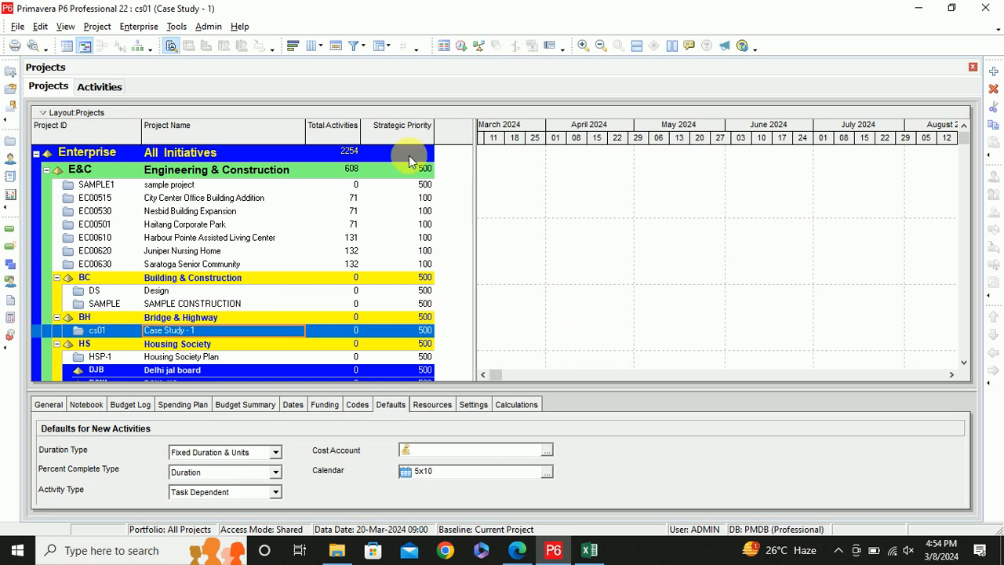
left_click(138, 27)
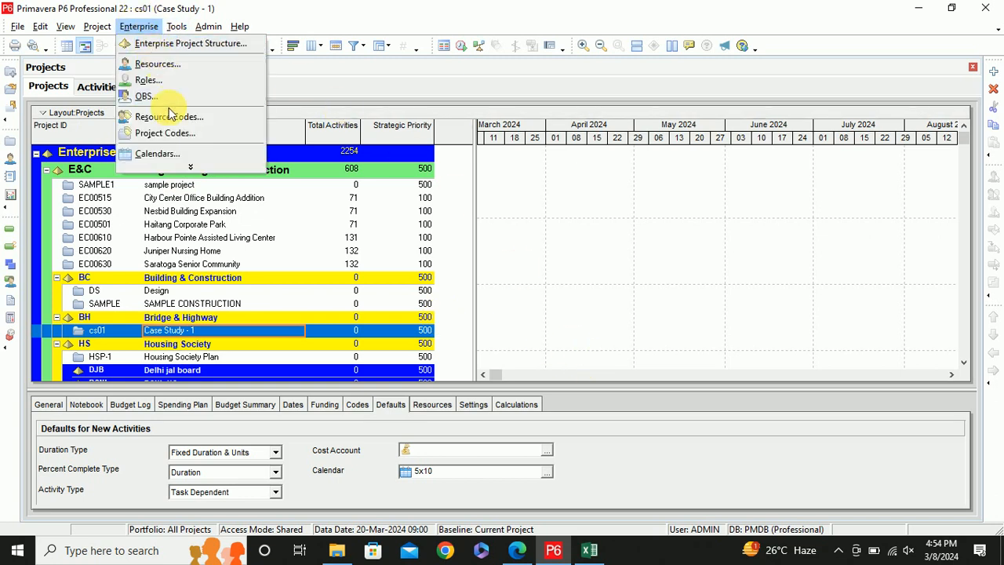
left_click(164, 153)
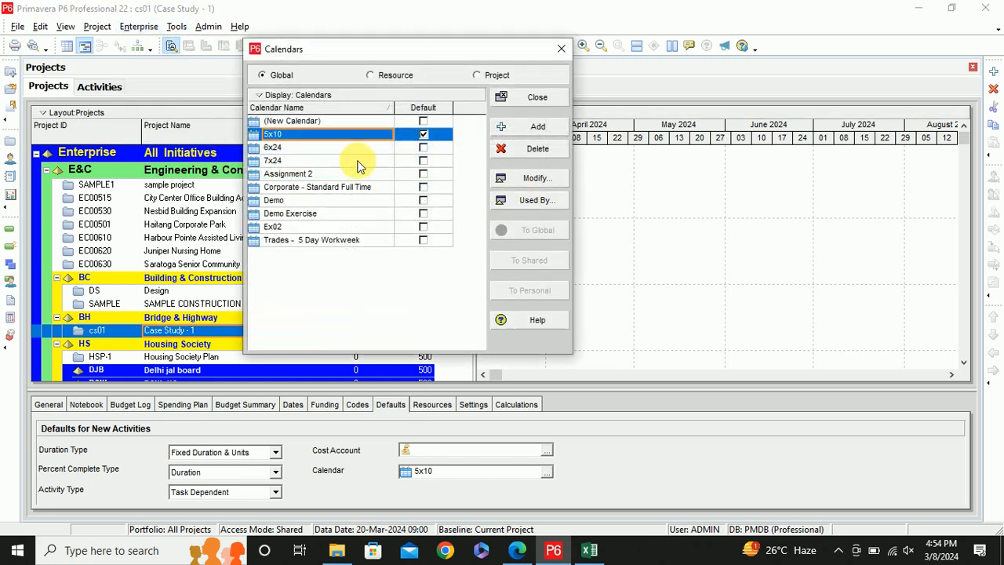
left_click(273, 160)
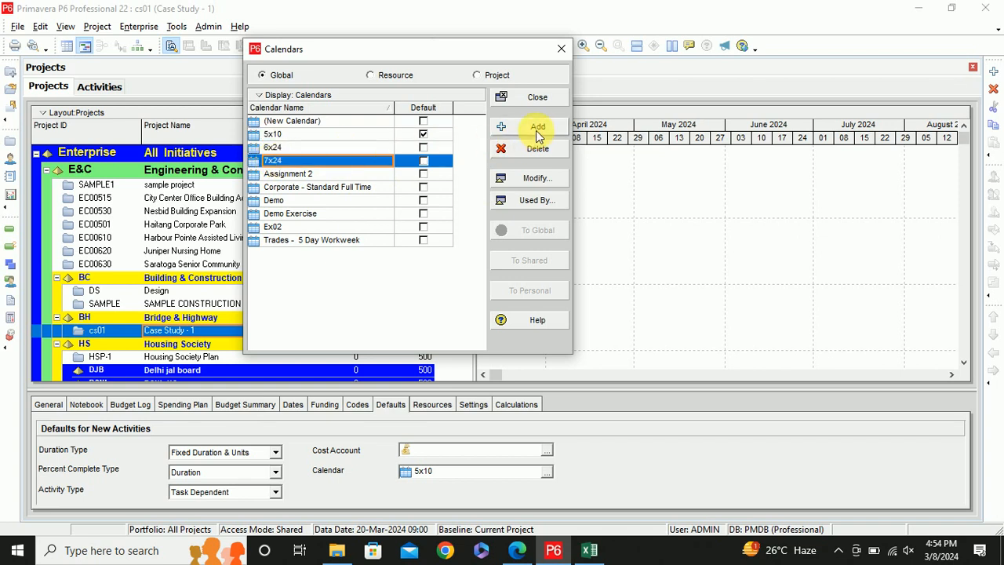
left_click(532, 178)
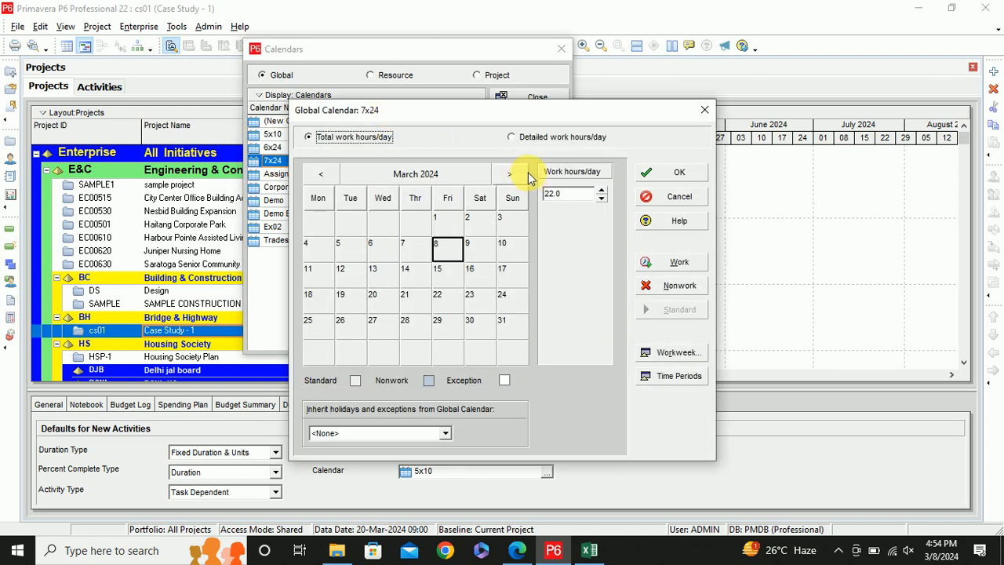
left_click(512, 138)
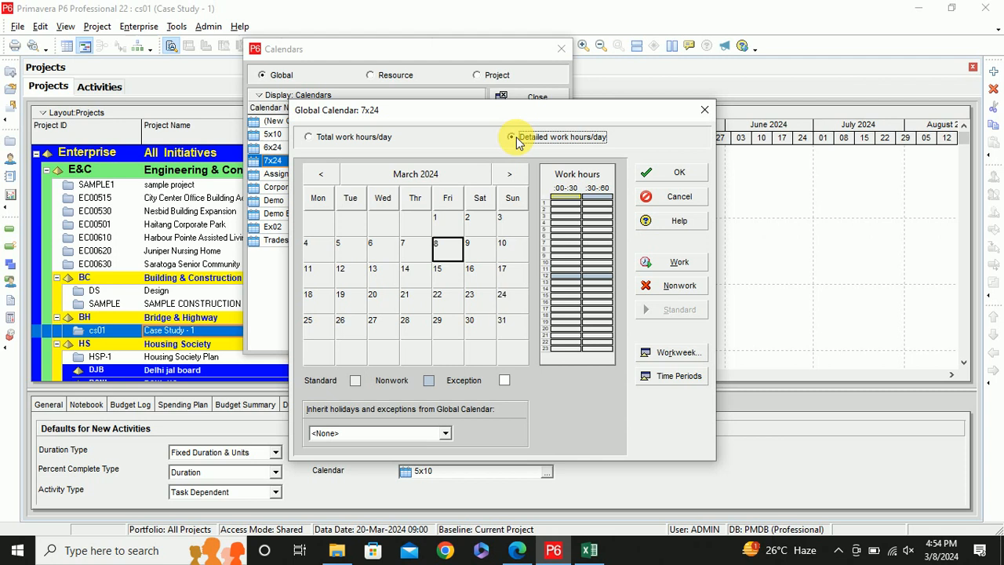
left_click(704, 110)
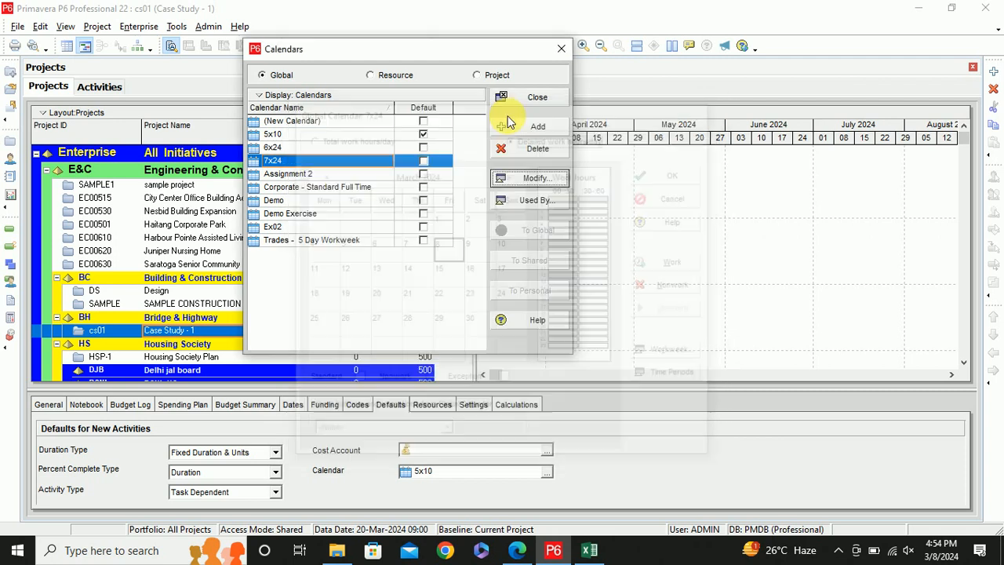
Examine the detailed work hours per day of the global 6x24 calendar
left_click(291, 149)
left_click(542, 182)
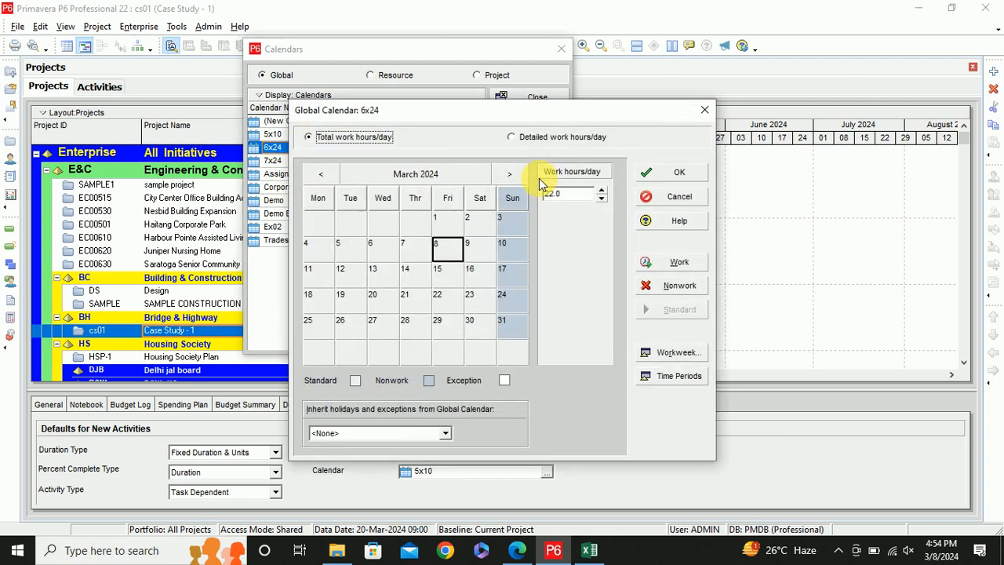
left_click(539, 142)
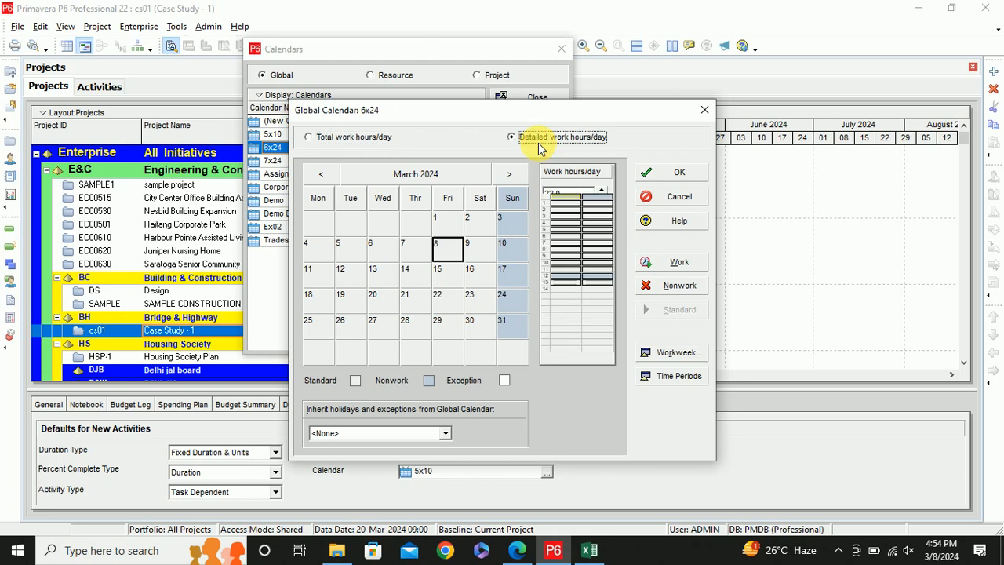
left_click(704, 109)
Examine the detailed work hours of the Corporate - Standard Full Time and Demo global calendars
left_click(304, 189)
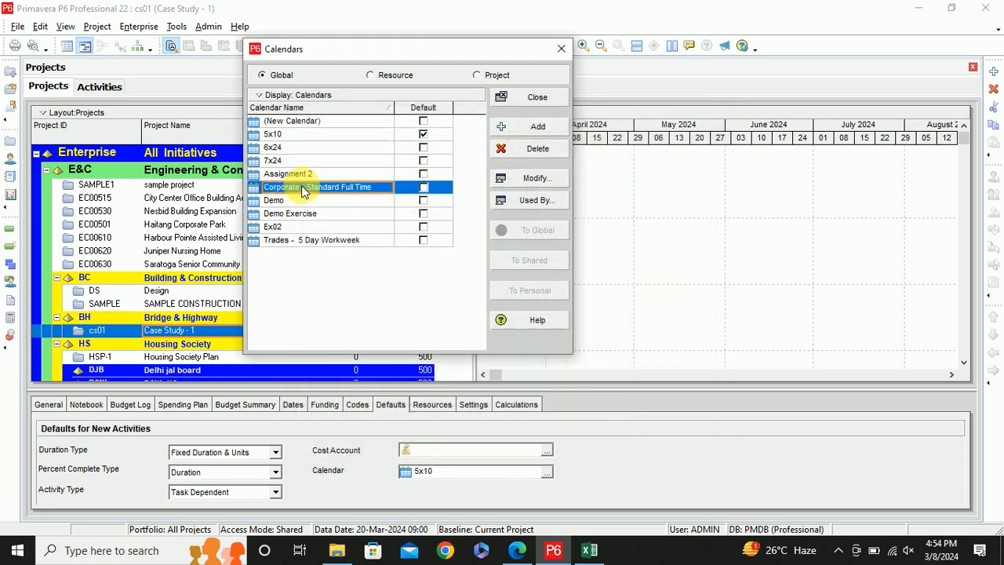
left_click(515, 179)
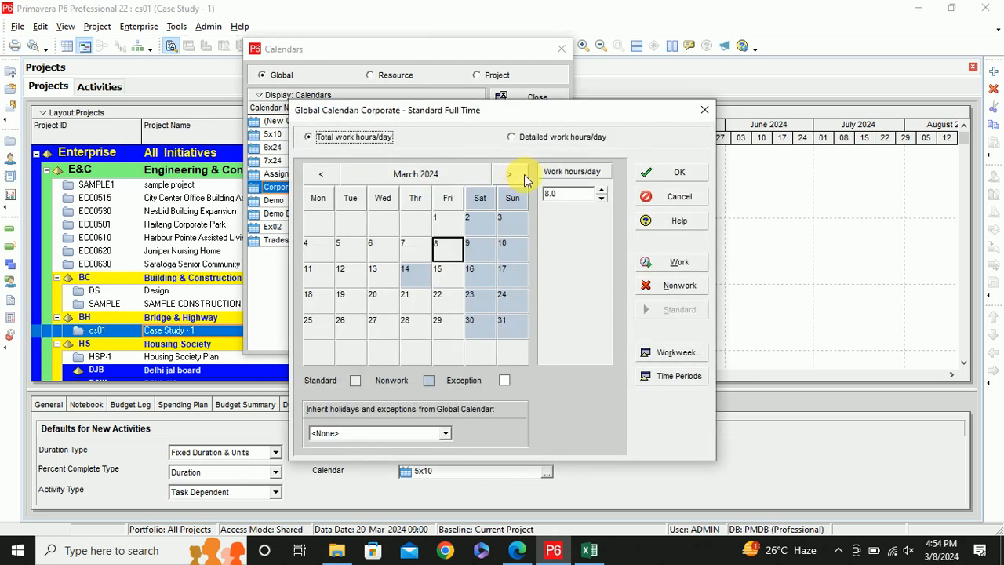
left_click(511, 139)
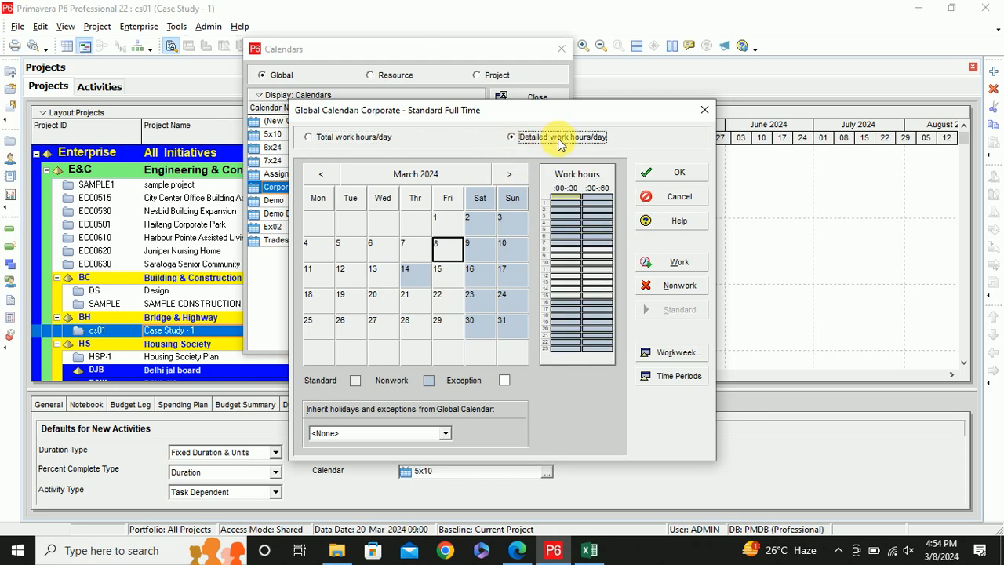
left_click(702, 109)
left_click(312, 201)
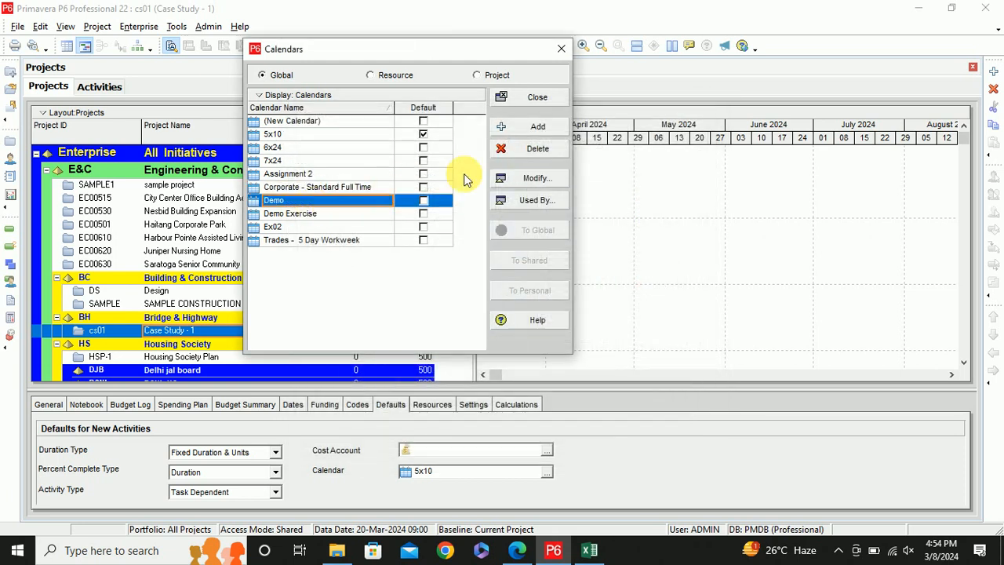
left_click(523, 177)
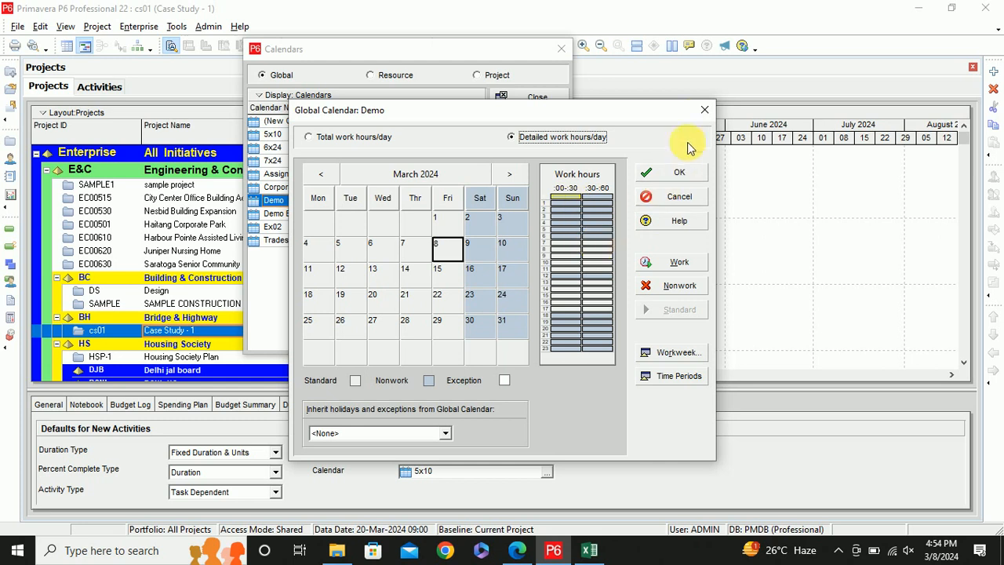
left_click(704, 110)
Examine the detailed work hours of the Demo Exercise and Ex02 global calendars
left_click(338, 215)
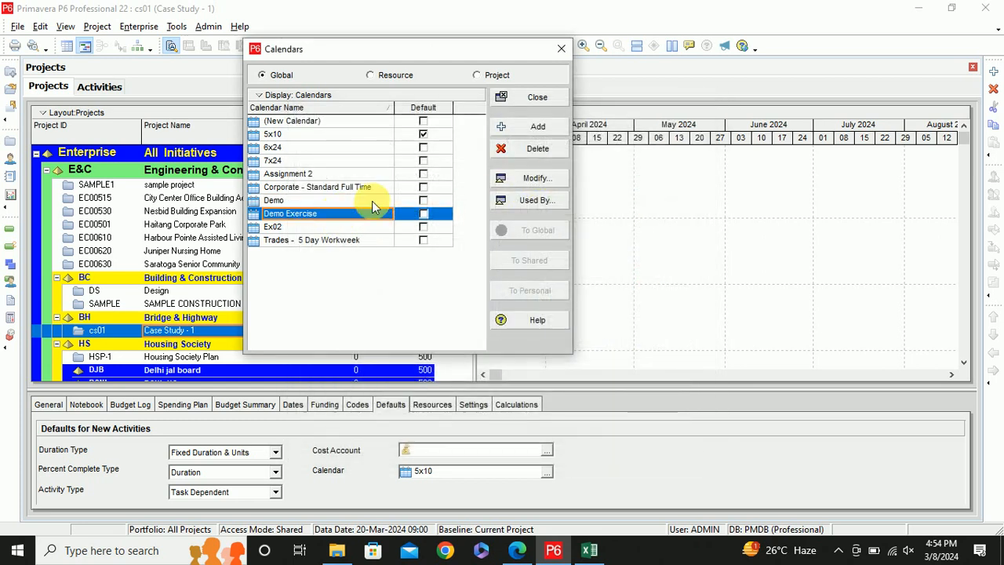
left_click(518, 177)
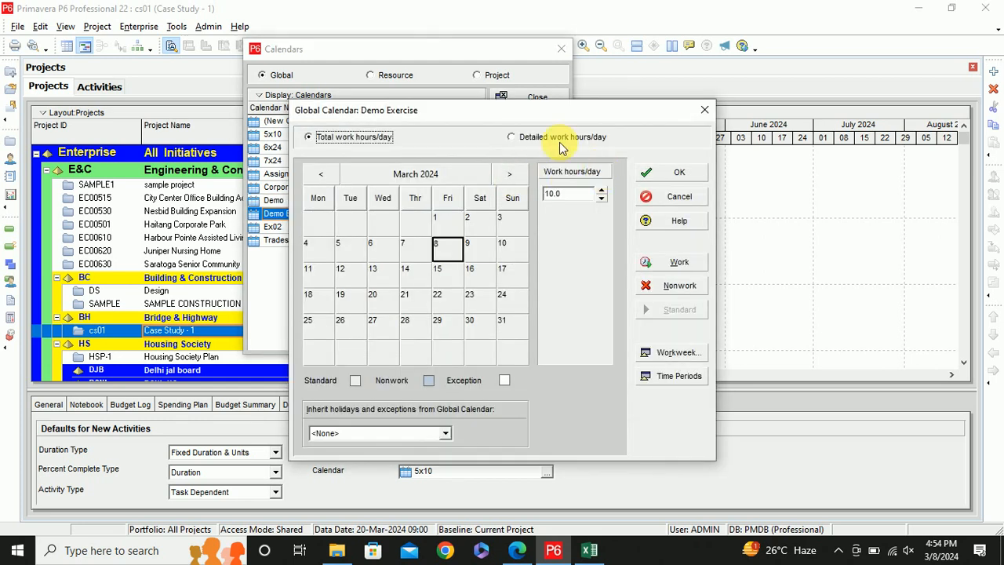
left_click(560, 142)
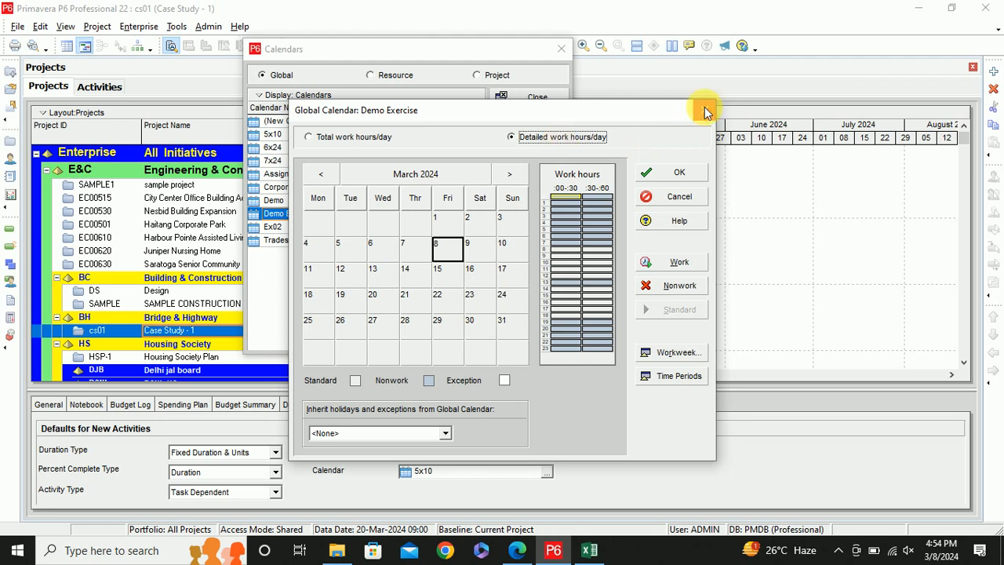
left_click(705, 108)
left_click(295, 229)
left_click(532, 178)
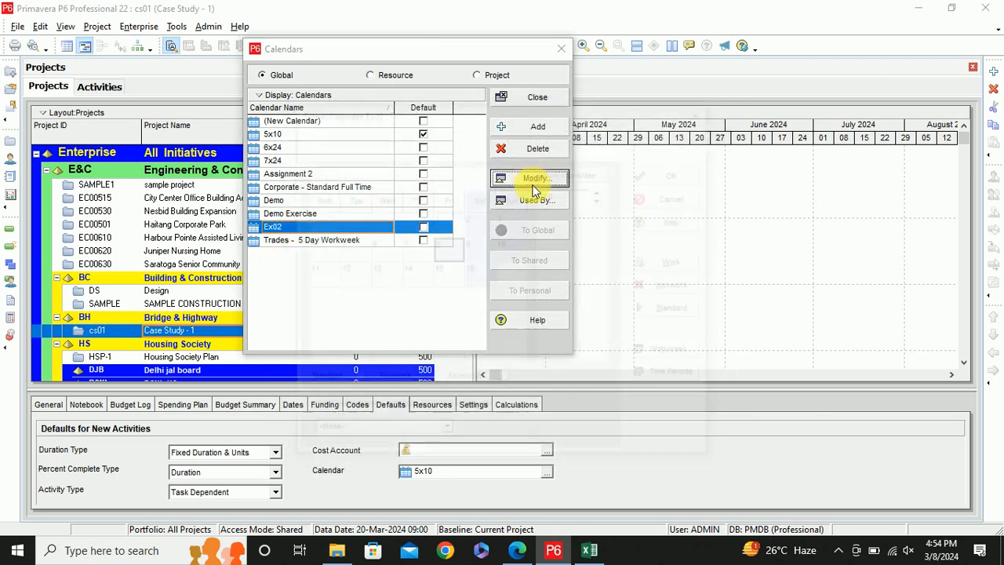
left_click(547, 138)
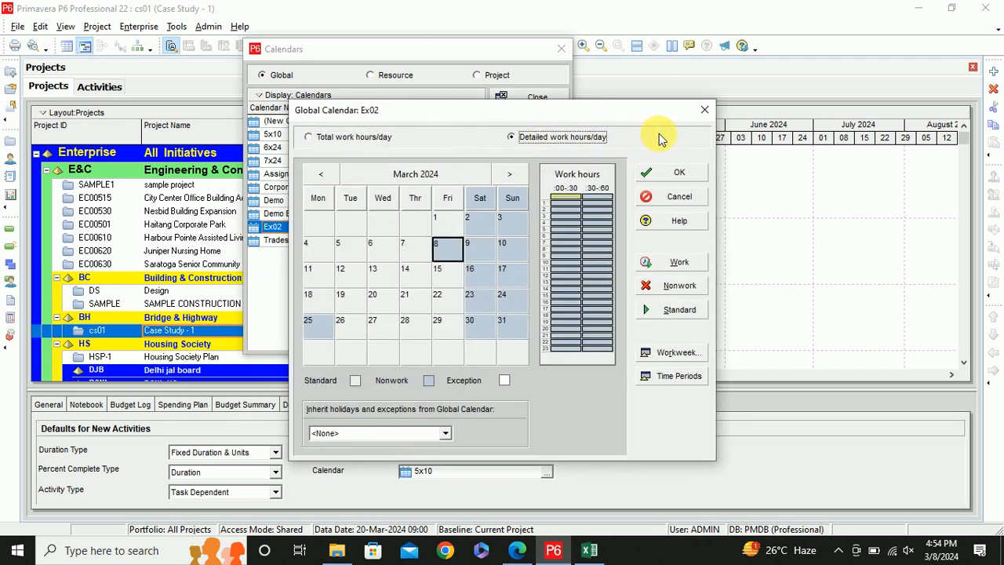
left_click(699, 112)
Examine the detailed work hours of the Trades - 5 Day Workweek global calendar
left_click(287, 239)
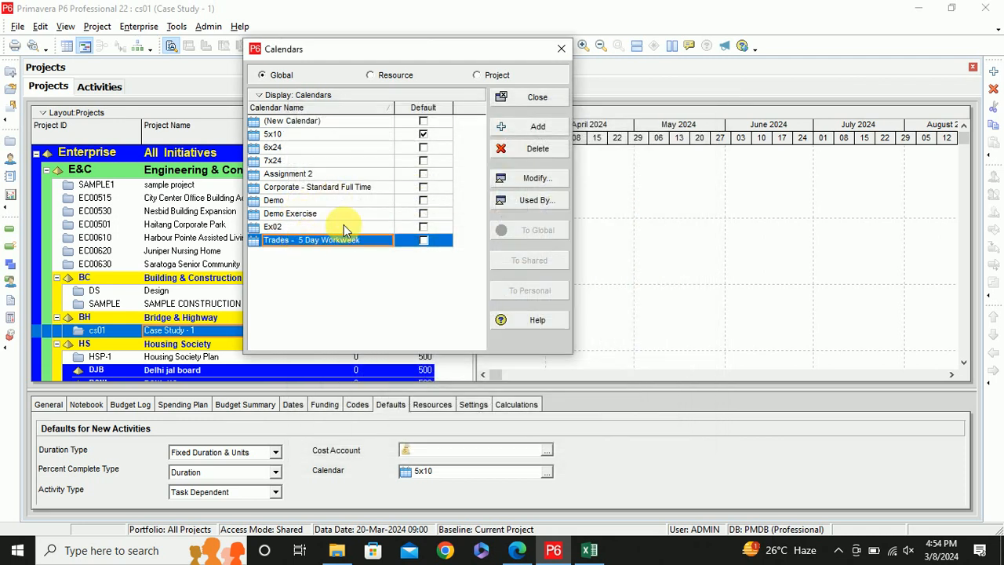
left_click(526, 180)
left_click(545, 138)
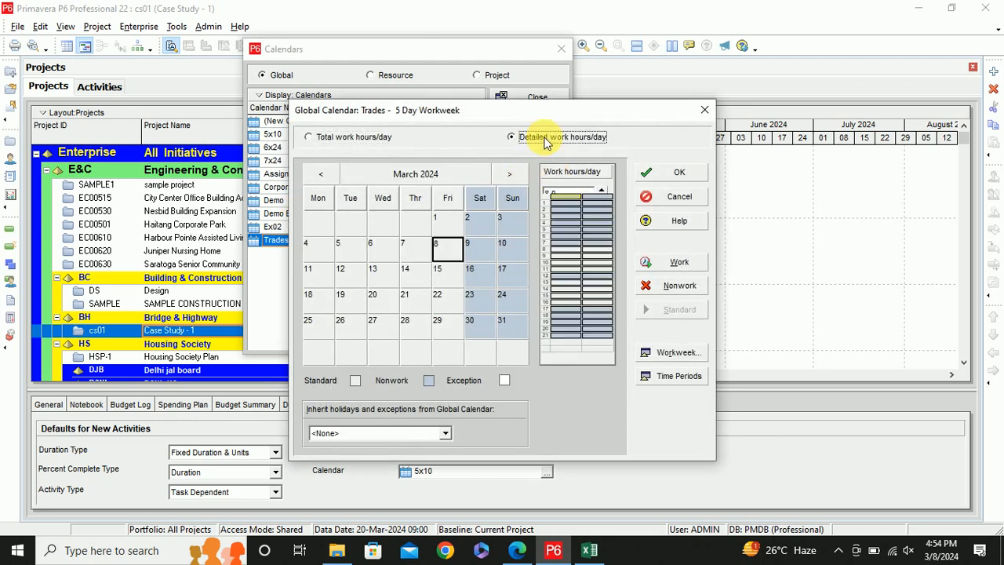
left_click(704, 110)
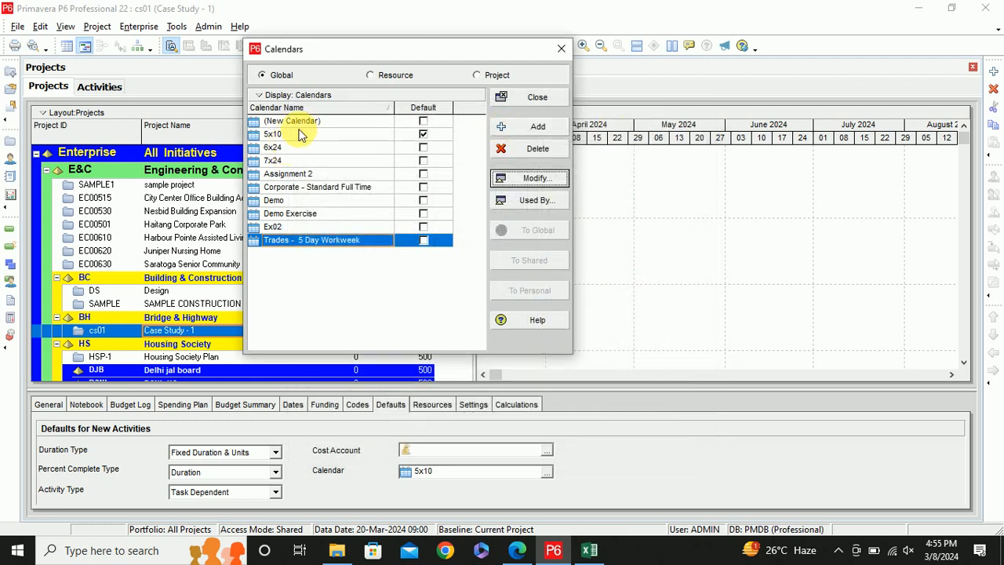
Rename the global calendar called (New Calendar) as CS01
left_click(306, 120)
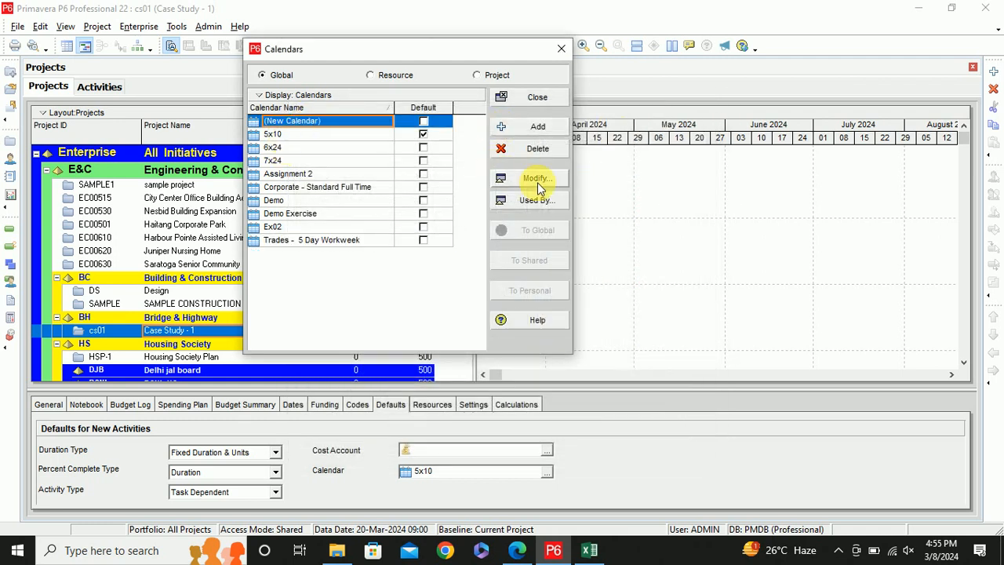
left_click(333, 124)
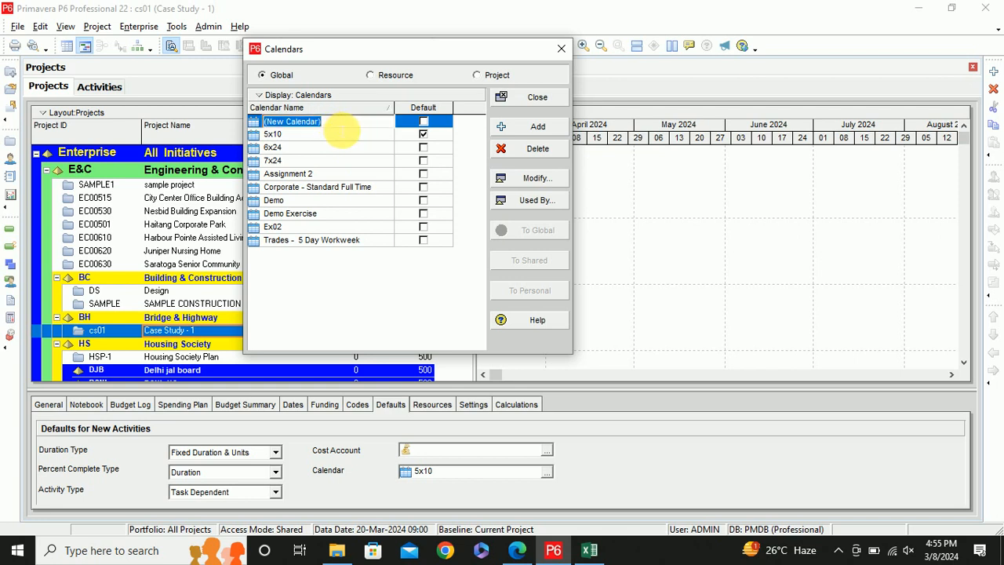
type("CS01")
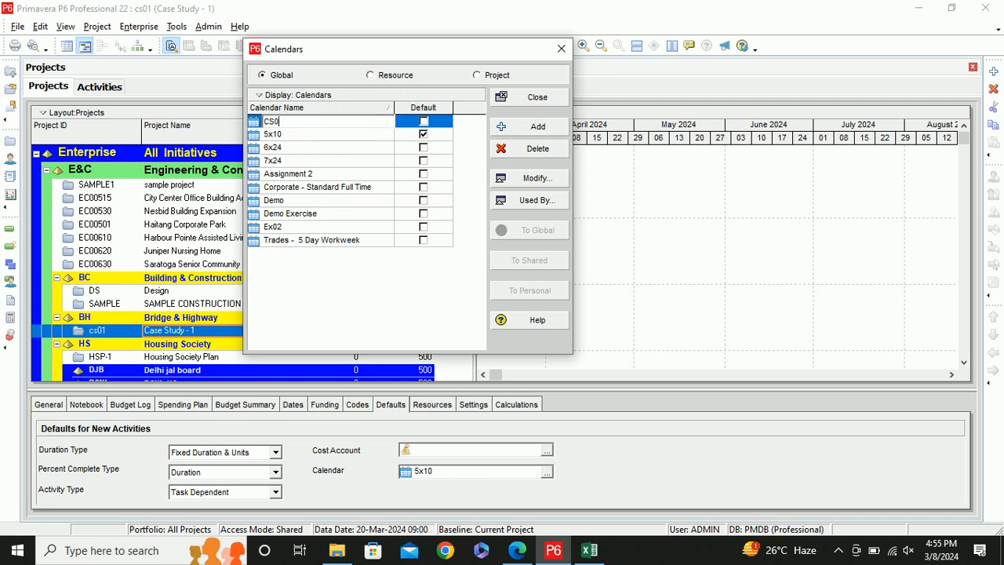
Open the CS01 calendar for modification and review its total work hours for each weekday
left_click(530, 177)
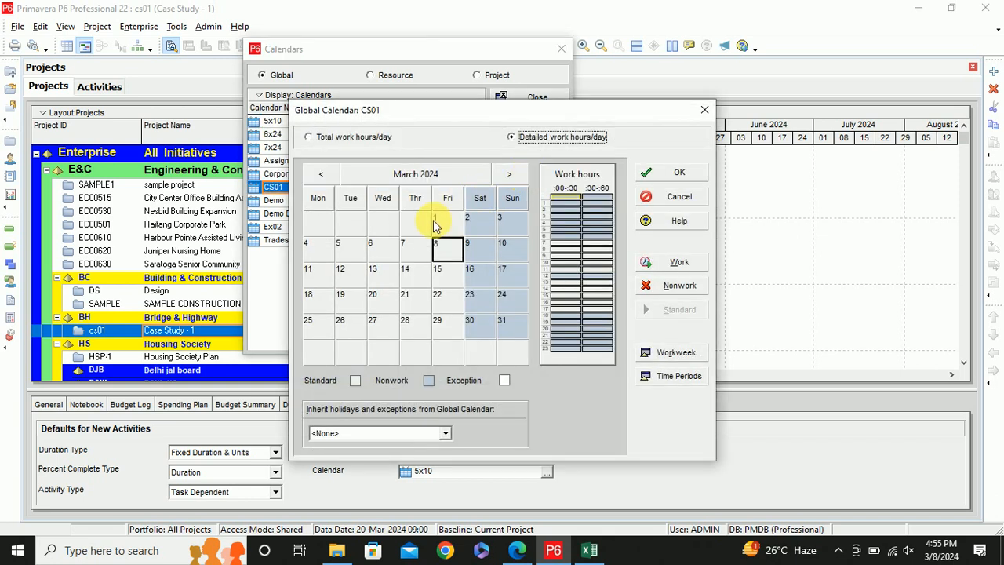
left_click(347, 136)
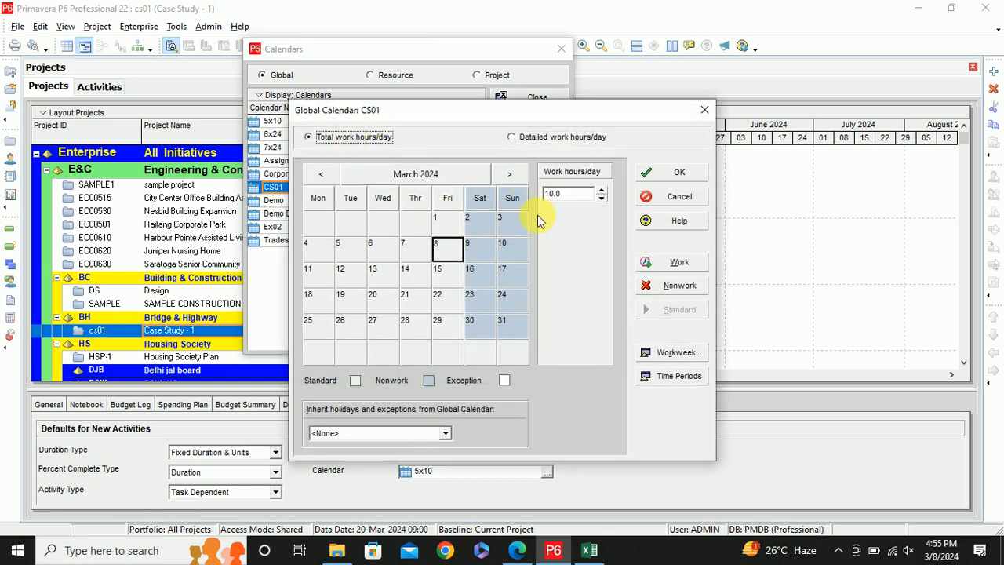
left_click(668, 352)
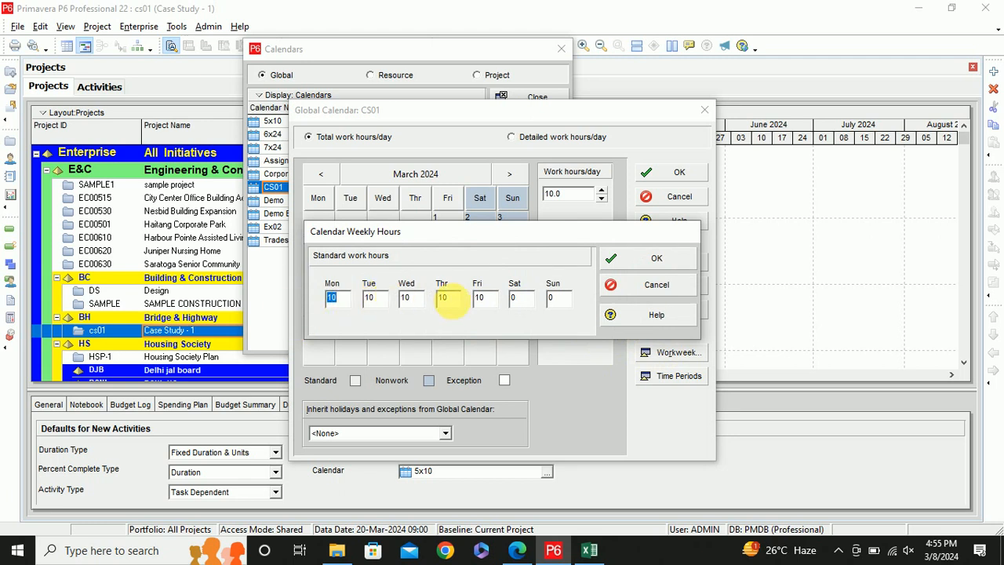
left_click(642, 263)
Mark all detailed hours from Monday to Friday as nonwork in the CS01 calendar's workweek
left_click(535, 140)
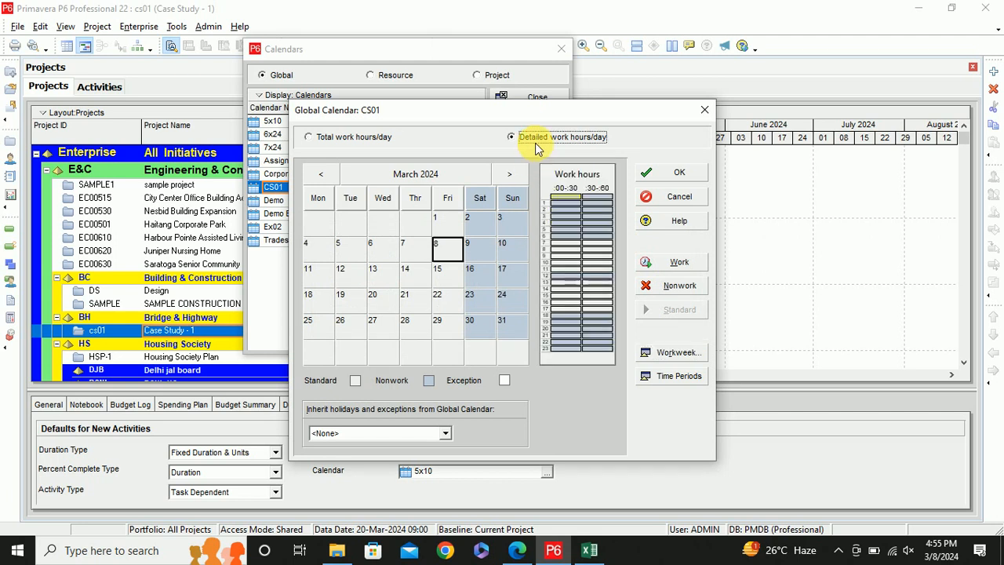
left_click(676, 353)
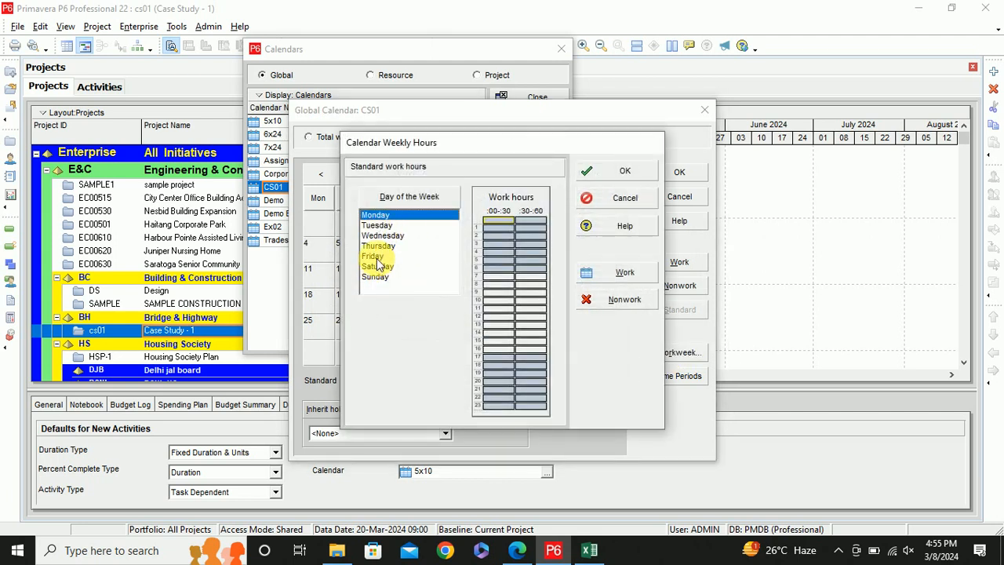
left_click(374, 257, "shift")
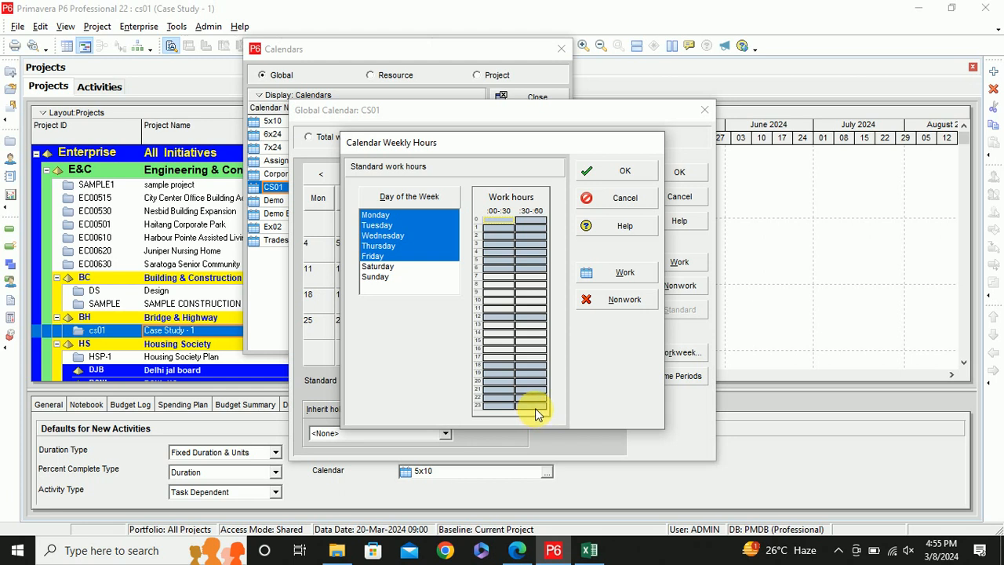
left_click(616, 302)
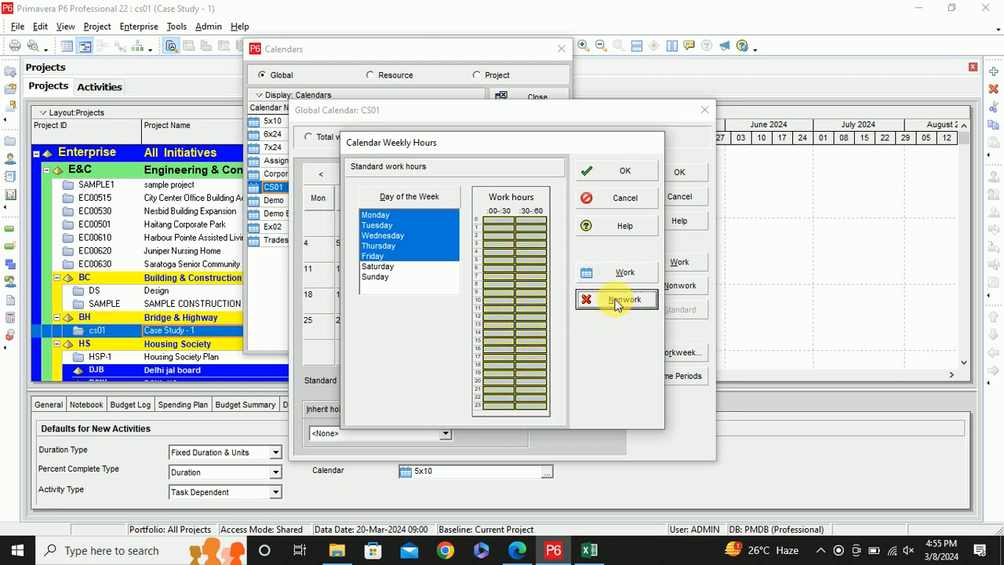
Set the Monday to Friday standard work hours to 09:00–14:00 and 15:00–20:00
left_click(491, 291)
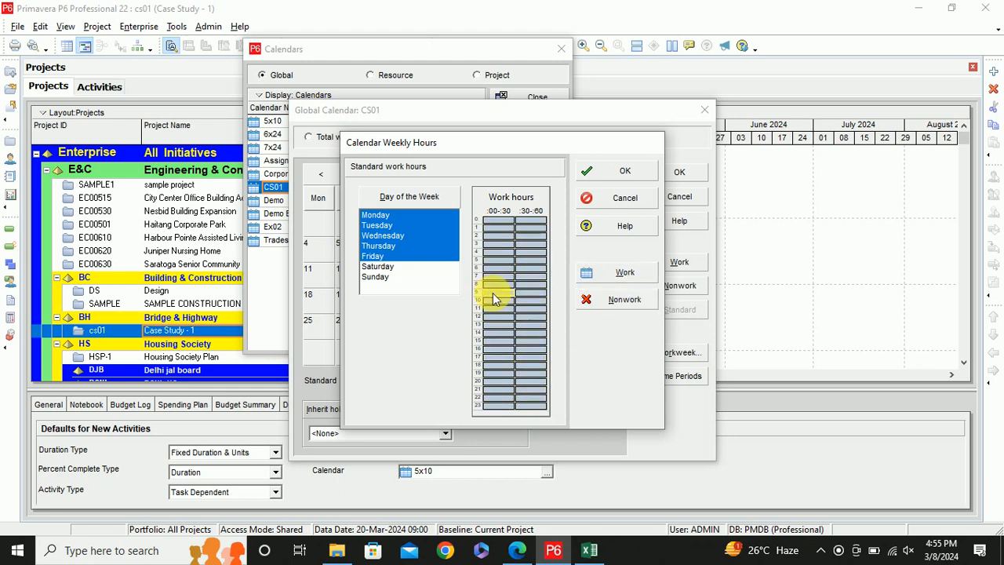
left_click(525, 324, "shift")
left_click(619, 272)
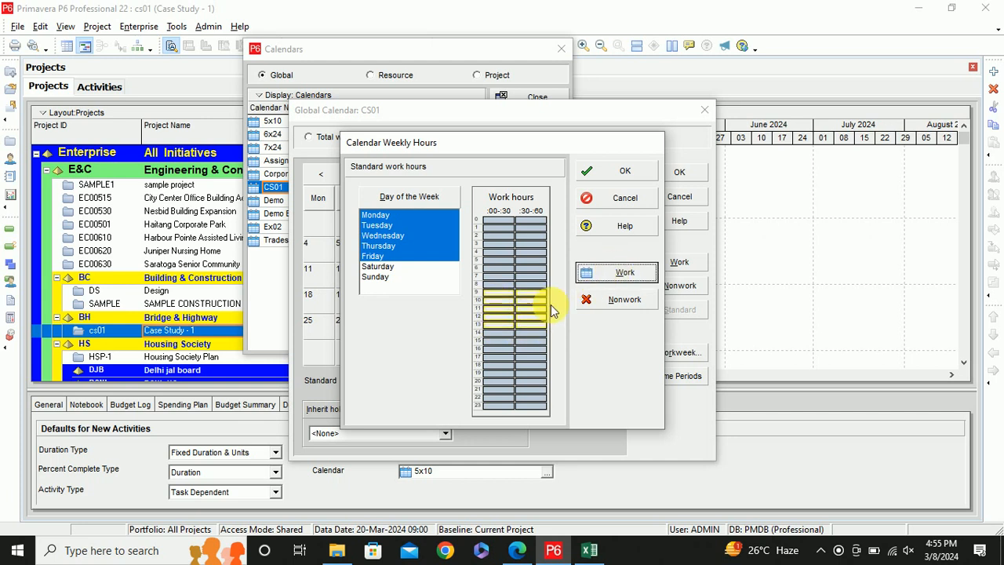
left_click(493, 344)
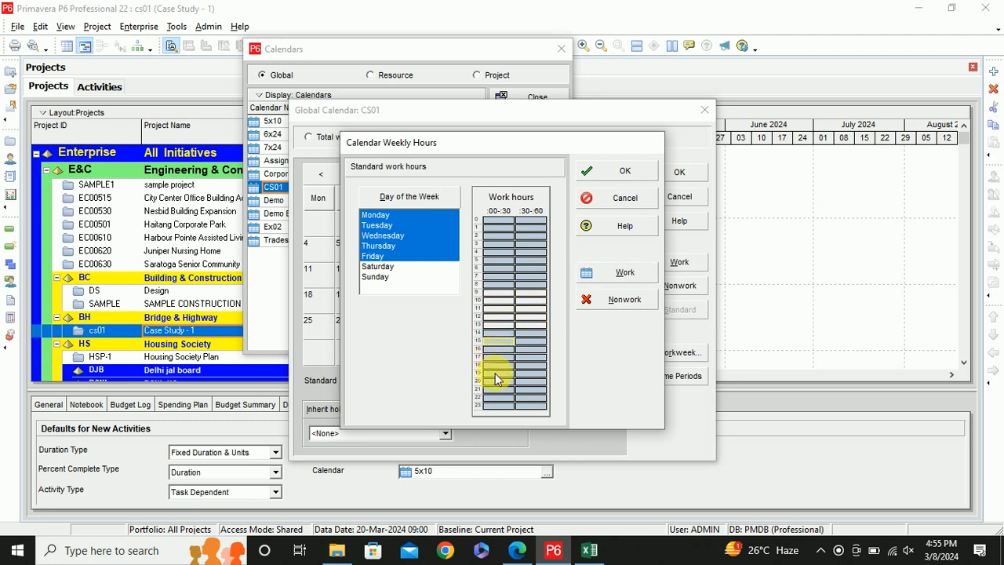
left_click(530, 375, "shift")
left_click(621, 275)
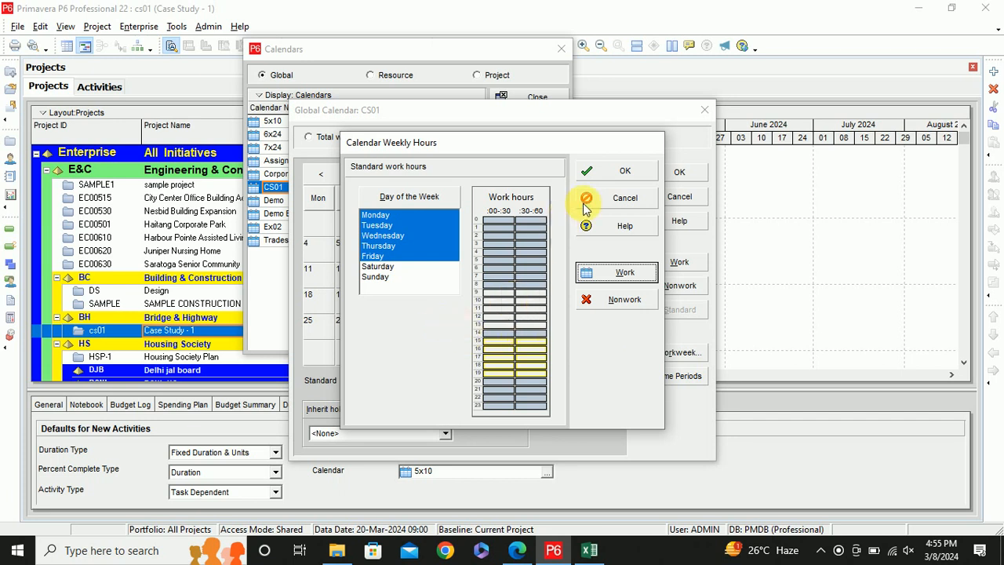
left_click(620, 171)
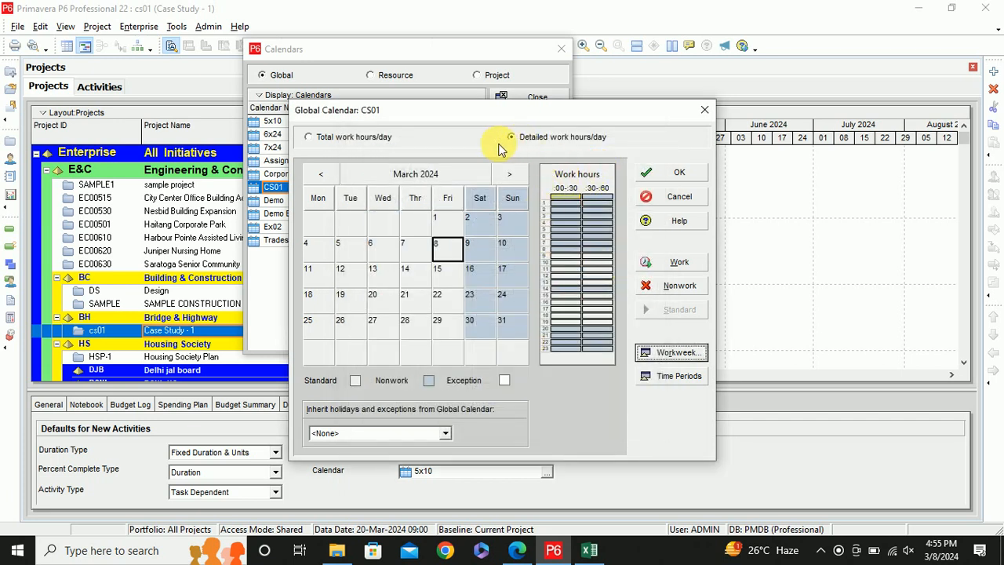
Review the CS01 calendar's hours per time period and total work hours per day, and close the calendars
left_click(668, 382)
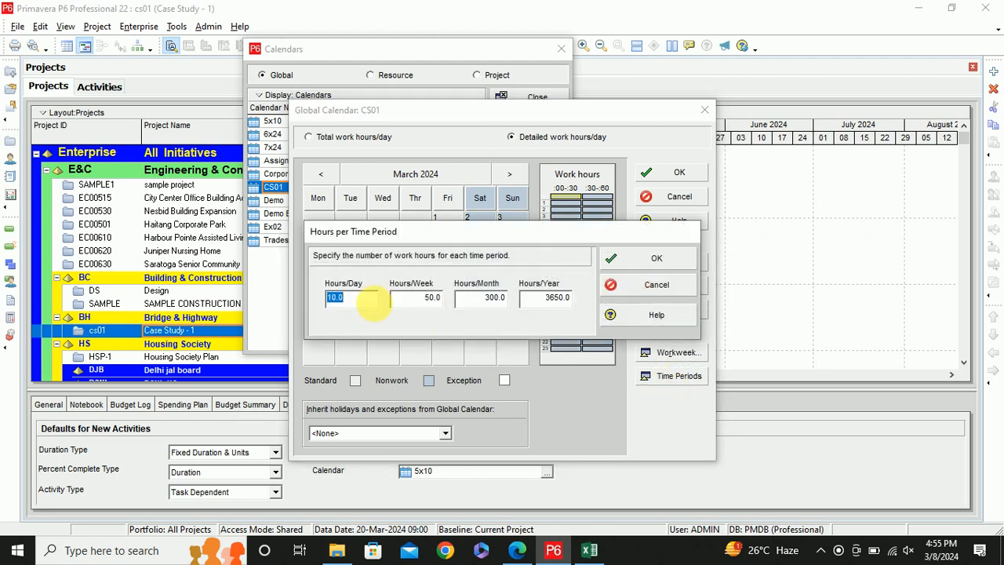
left_click(658, 260)
left_click(350, 138)
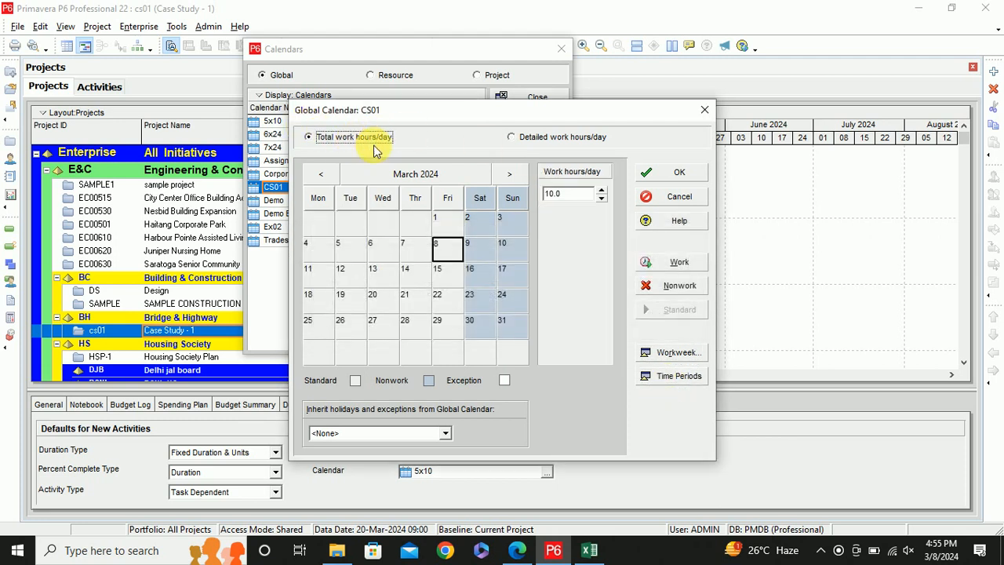
left_click(703, 111)
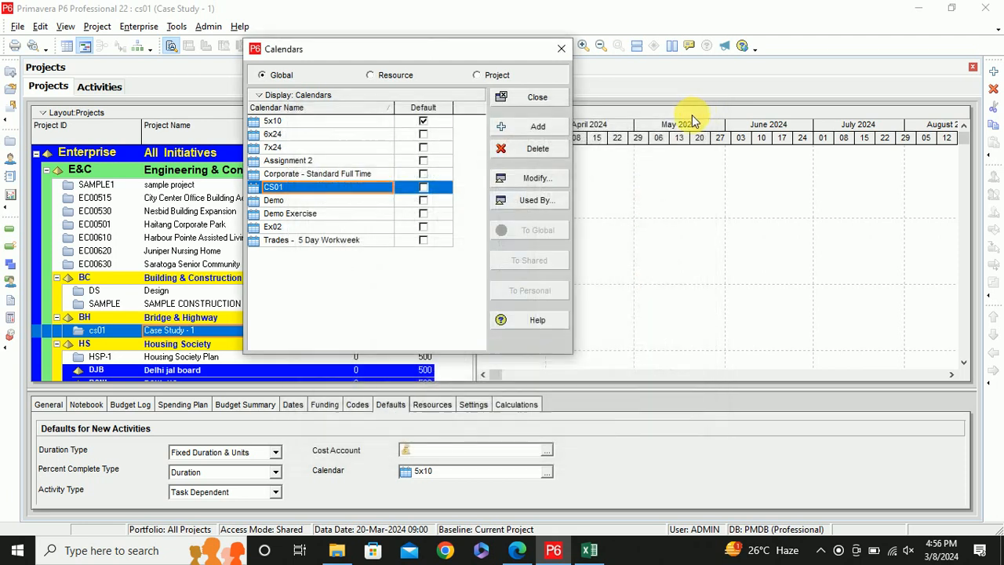
left_click(562, 52)
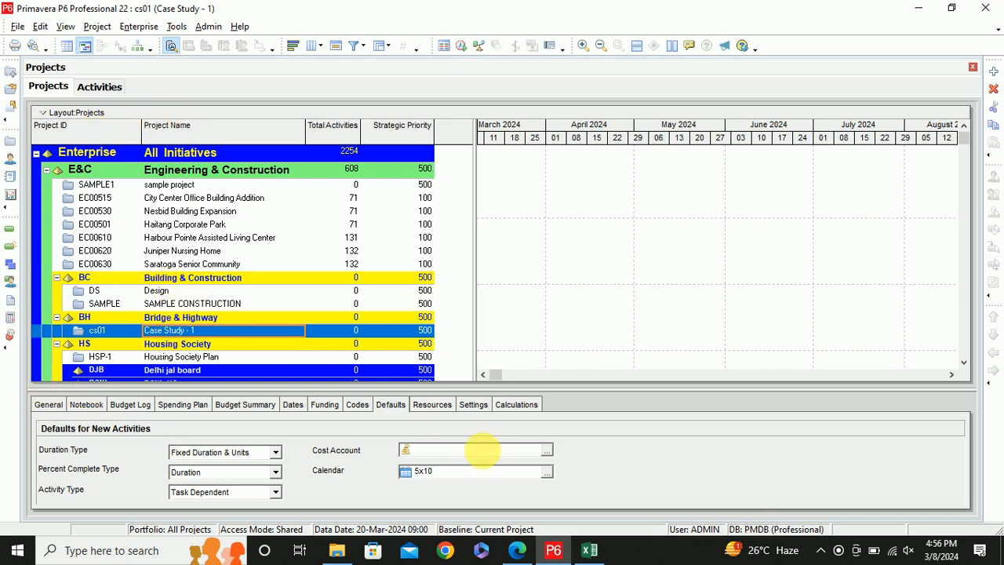
Assign CS01 as the default activity calendar of the Case Study - 1 project and refresh the data
left_click(547, 474)
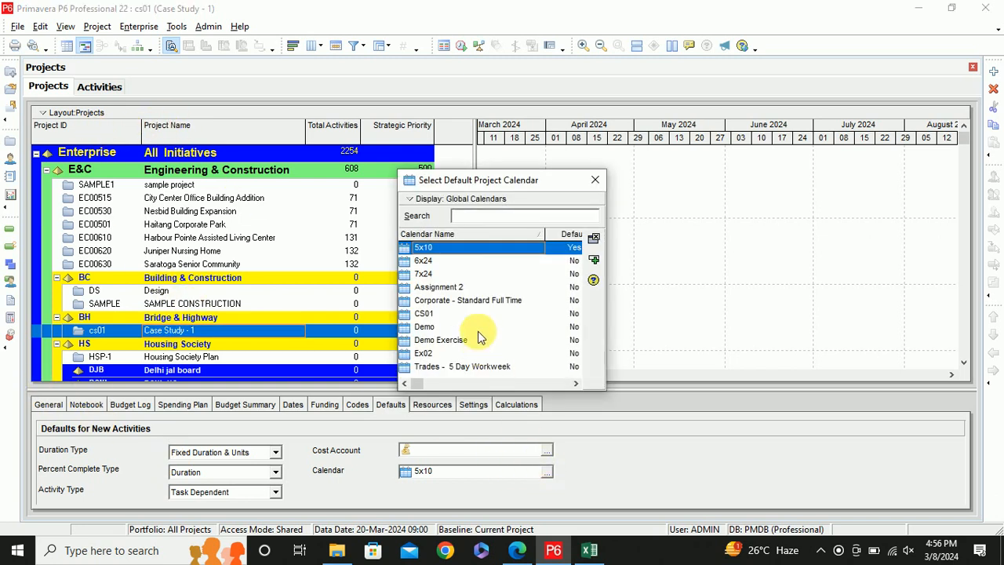
double_click(430, 313)
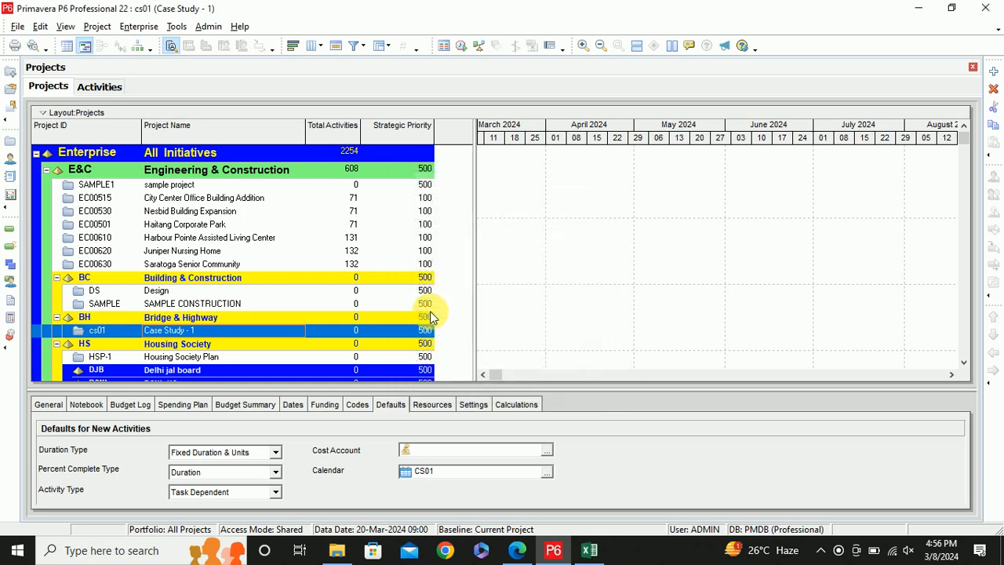
key("F5")
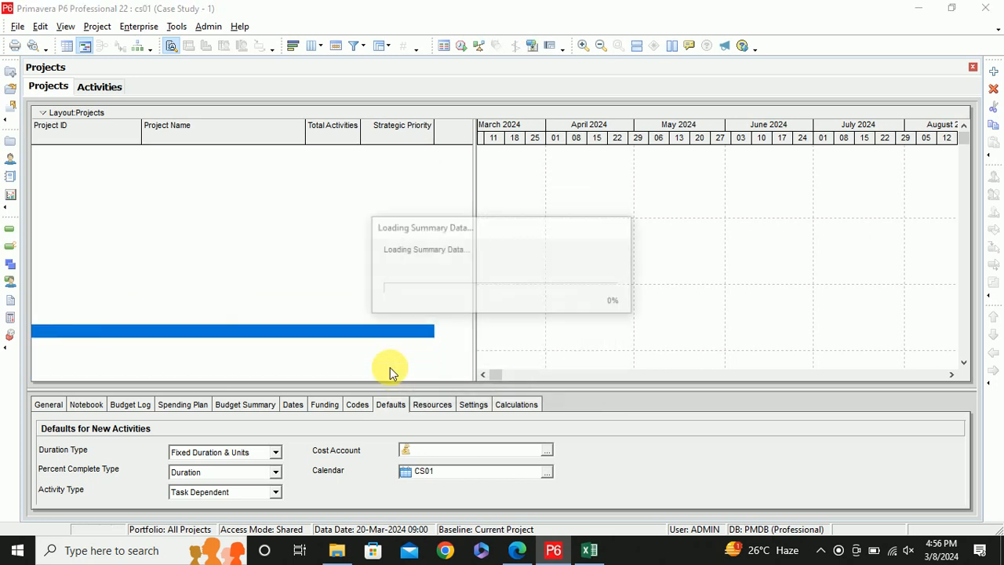
Open the column selection for the Case Study - 1 activity table and show the available options as a plain list
left_click(94, 88)
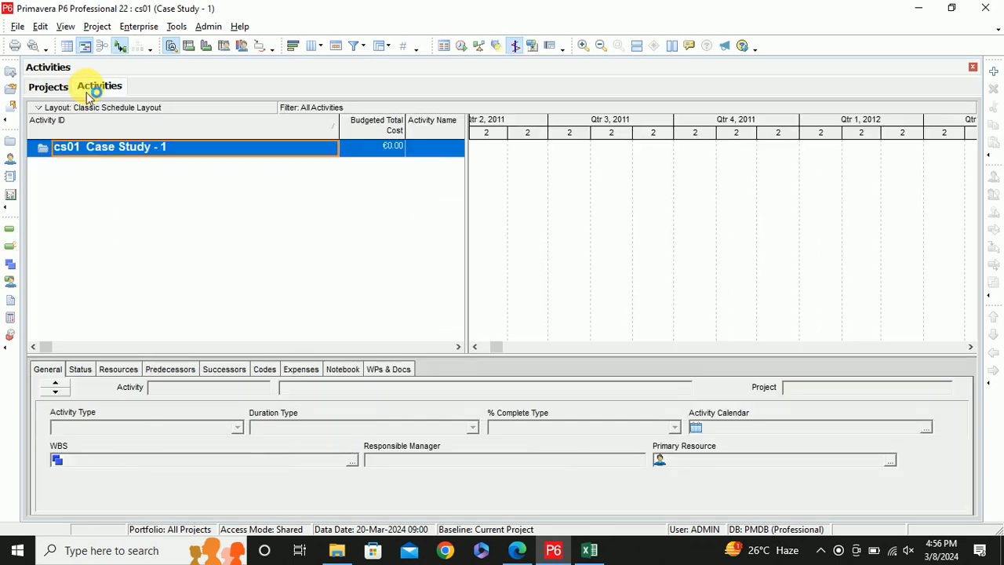
left_click(458, 345)
left_click(457, 346)
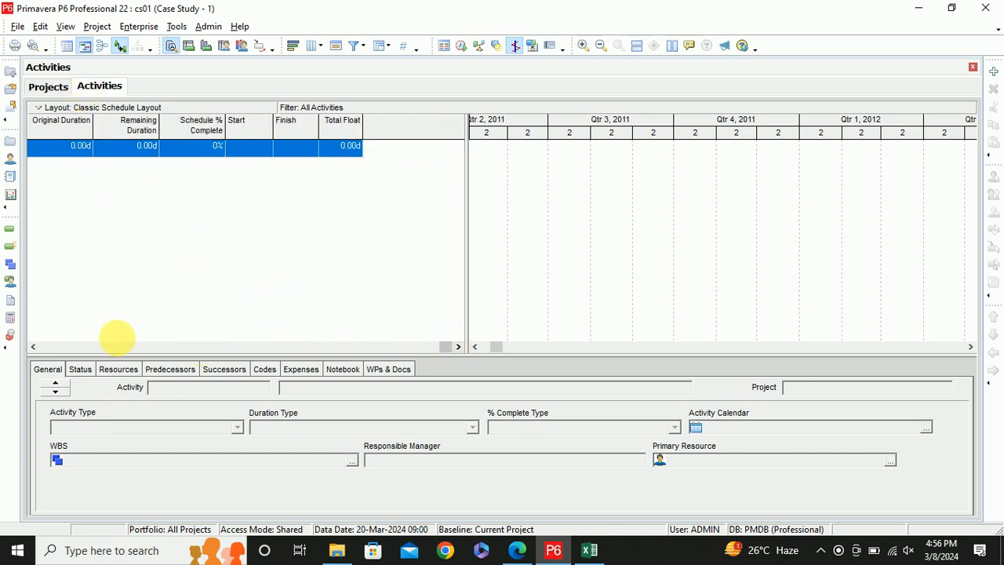
right_click(334, 128)
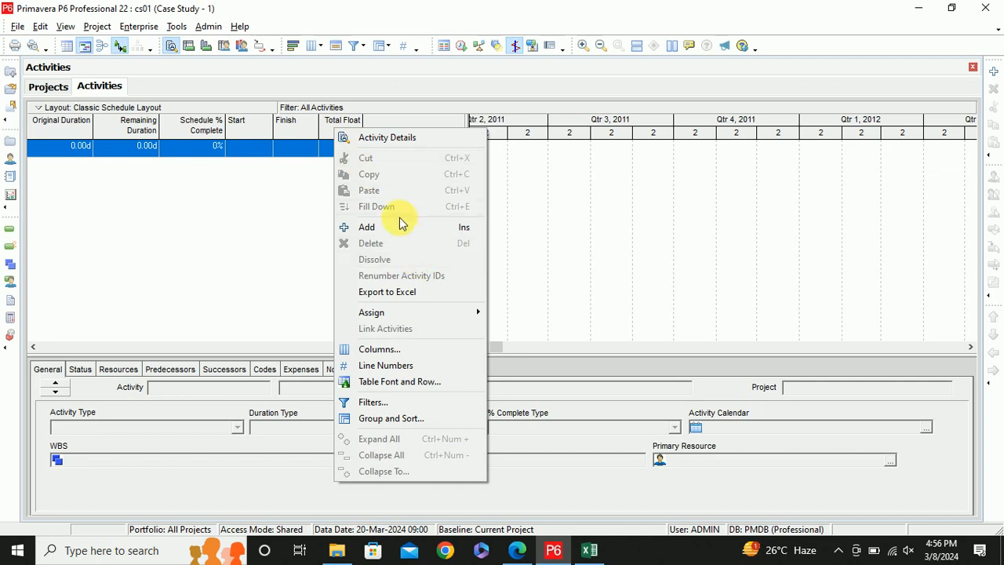
left_click(393, 354)
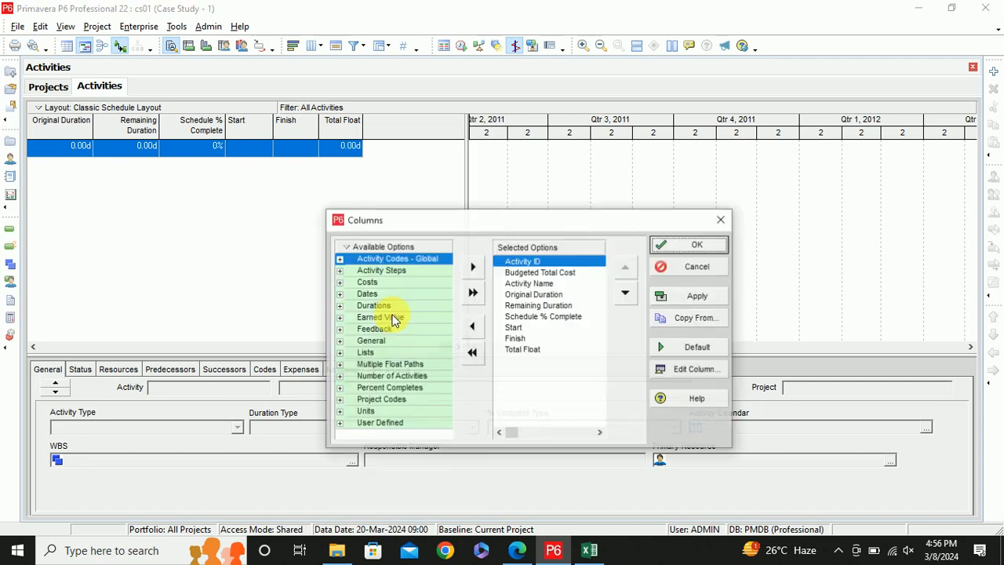
right_click(360, 249)
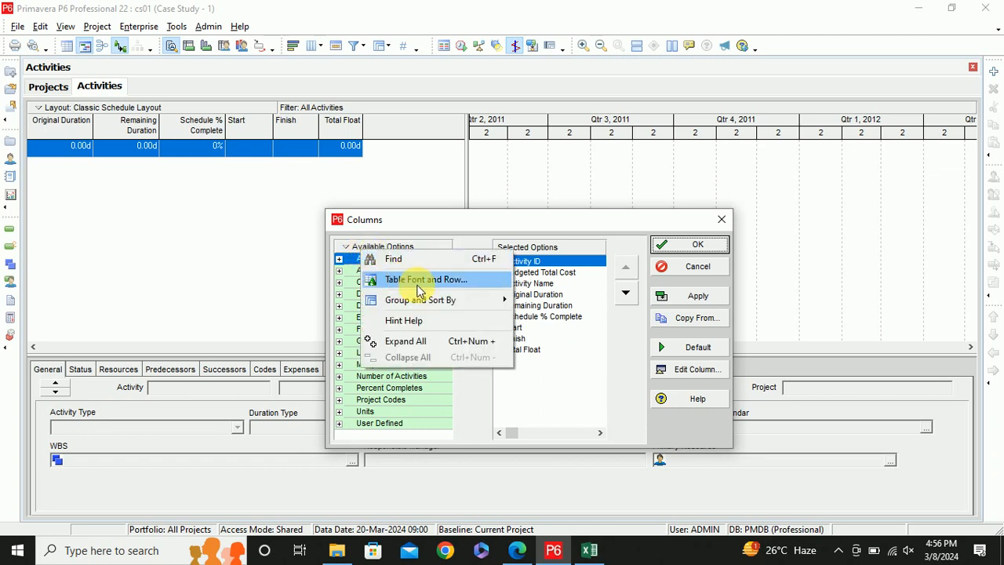
mouse_move(441, 303)
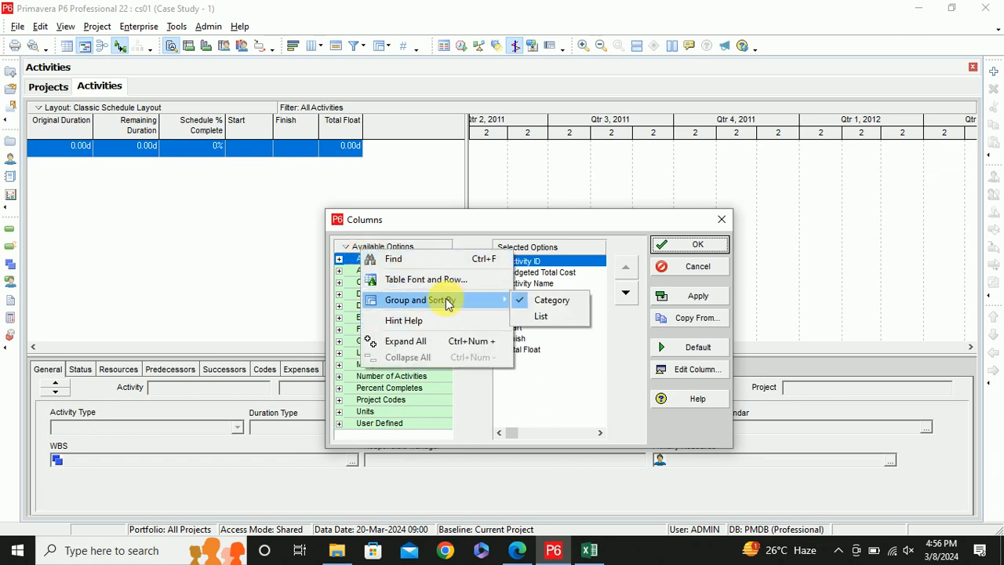
left_click(521, 316)
Add the Calendar column to the activity table
scroll(376, 330, "down", 7)
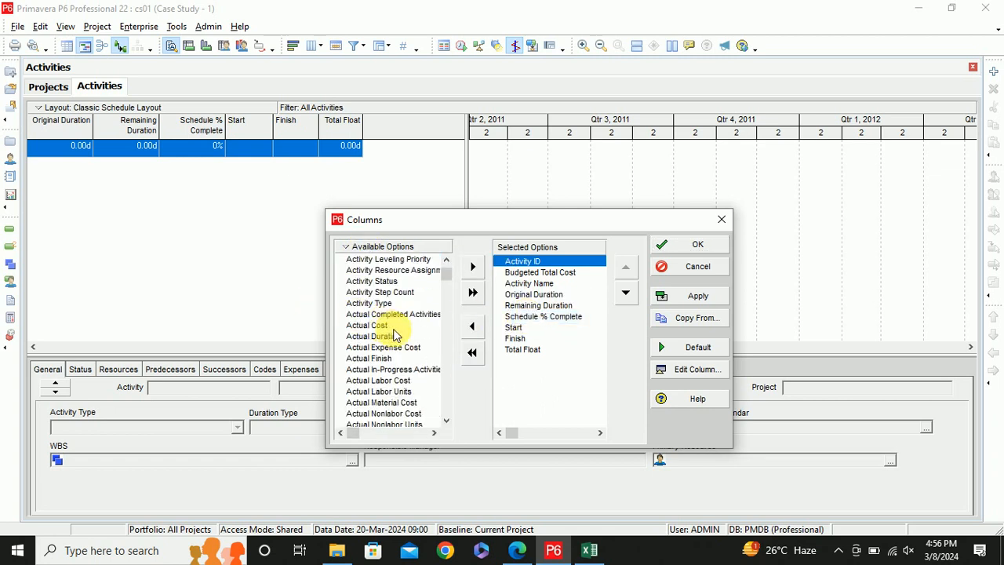
scroll(379, 351, "down", 15)
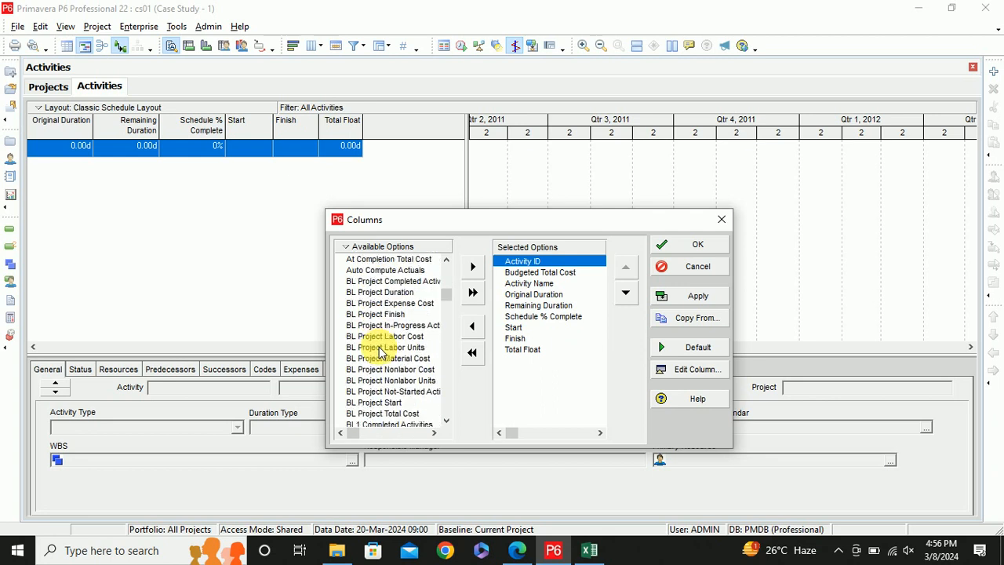
scroll(380, 351, "down", 7)
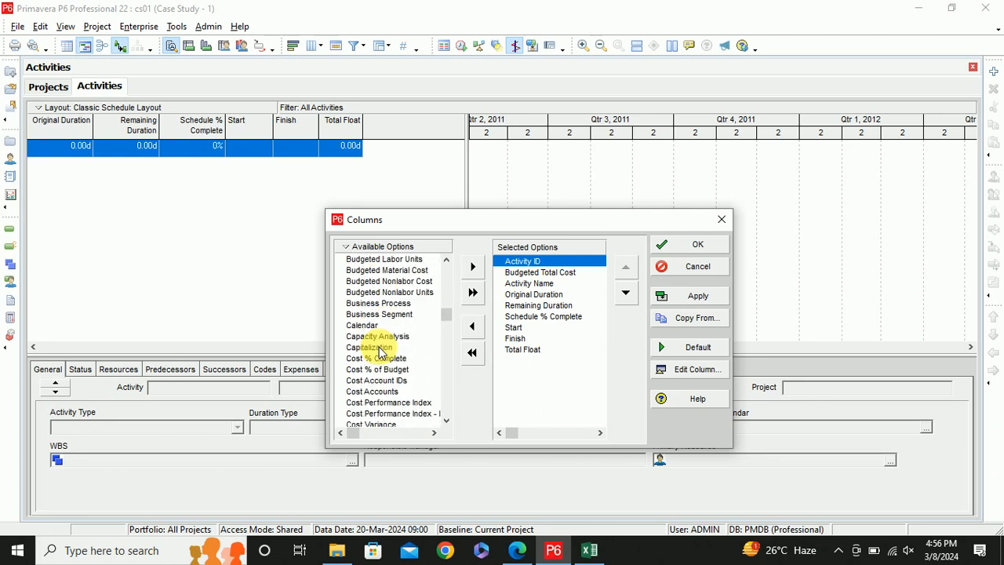
left_click(354, 325)
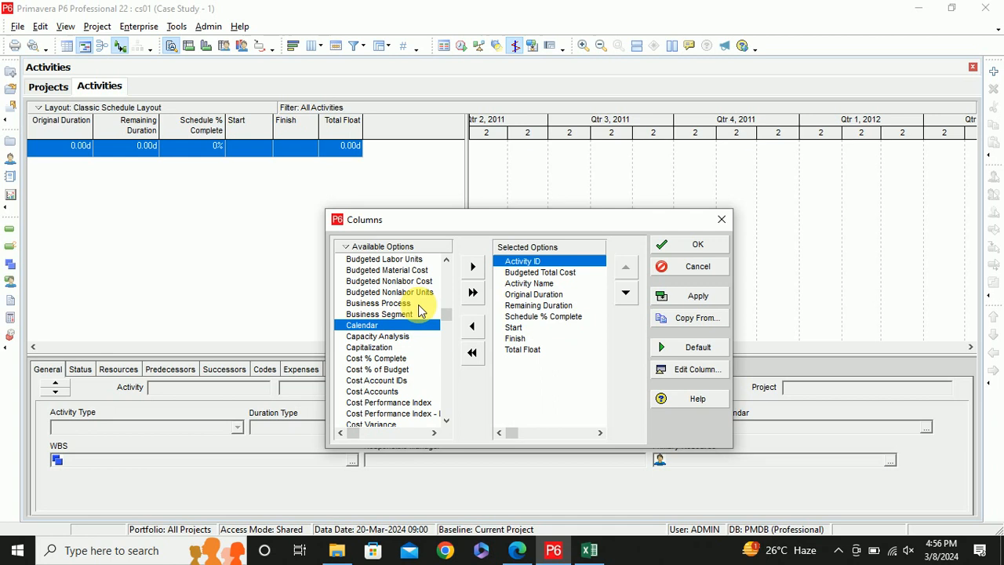
left_click(472, 267)
left_click(695, 295)
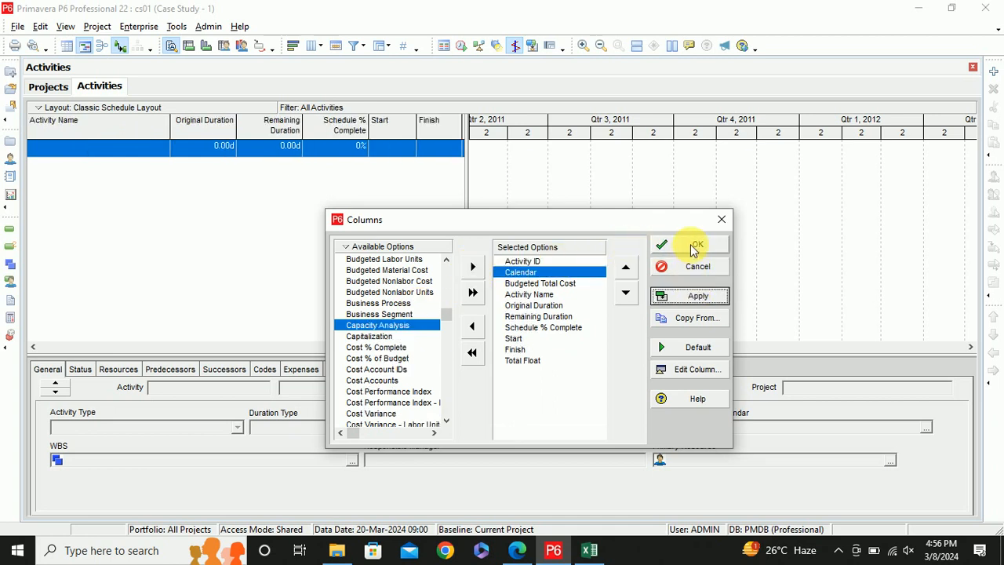
left_click(695, 246)
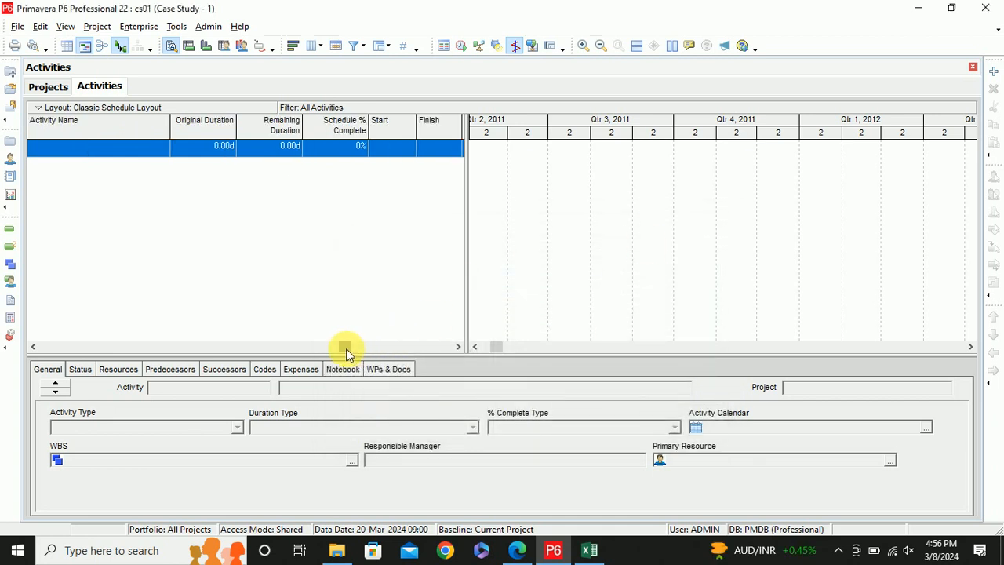
Check the Calendar column in the cs01 project row of the activity table
left_click_drag(348, 348, 82, 343)
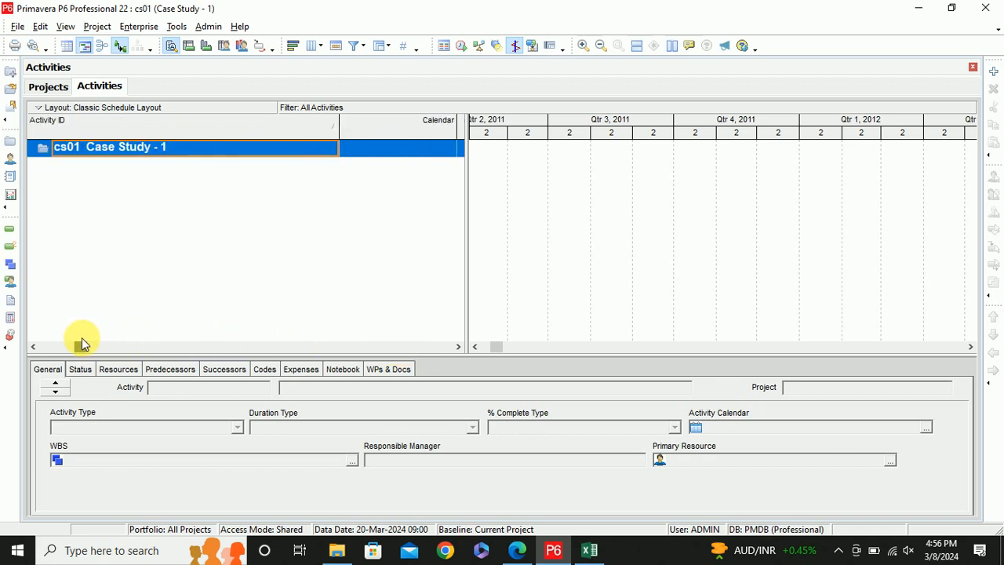
left_click(407, 151)
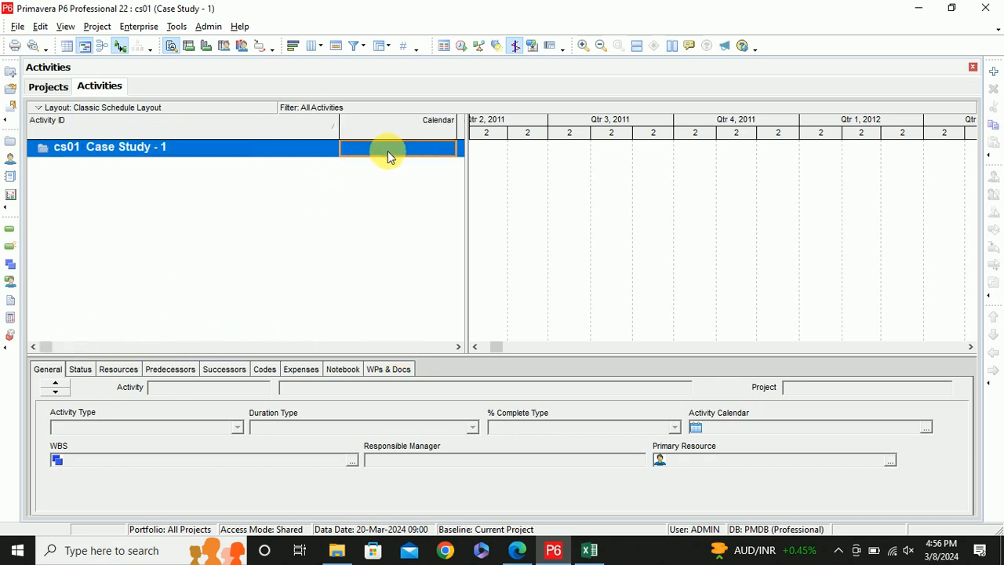
left_click(102, 147)
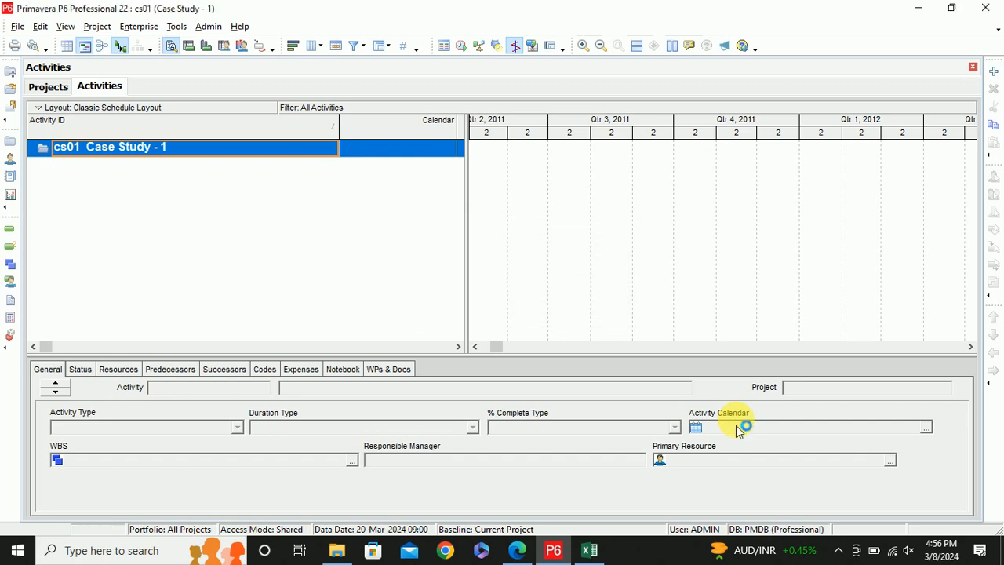
Review the general and default activity settings of the Case Study - 1 project and return to its activities
left_click(39, 87)
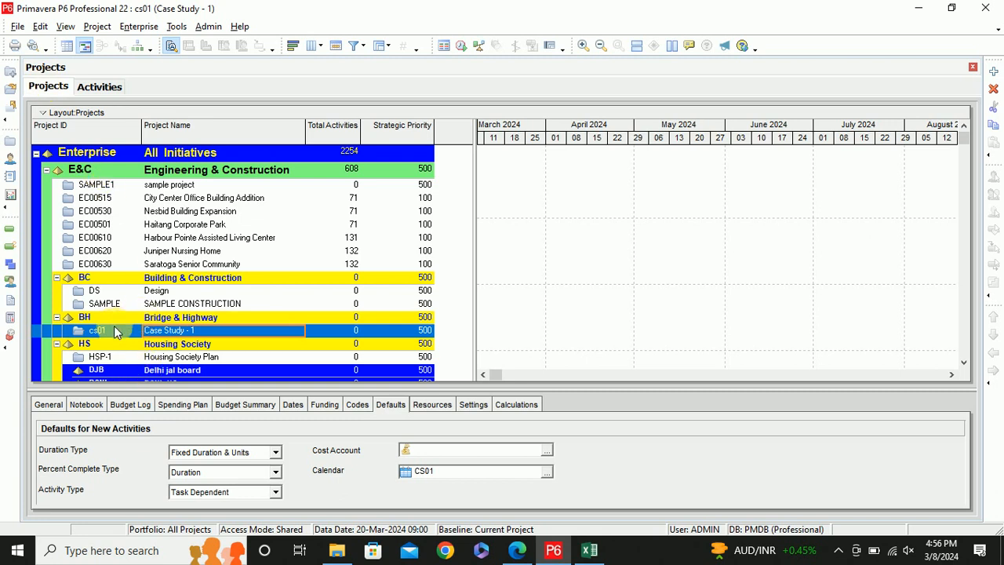
left_click(149, 330)
left_click(47, 404)
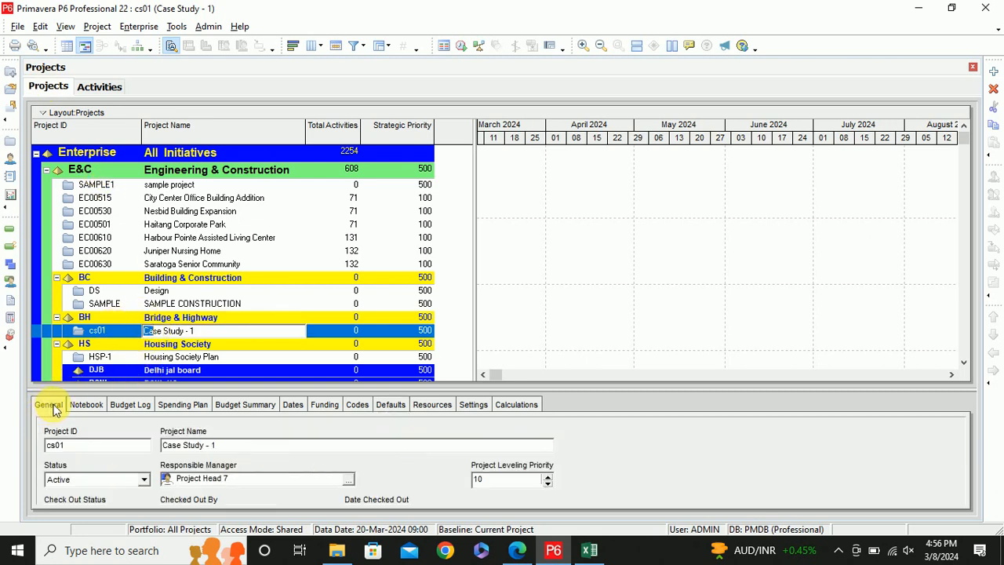
left_click(394, 406)
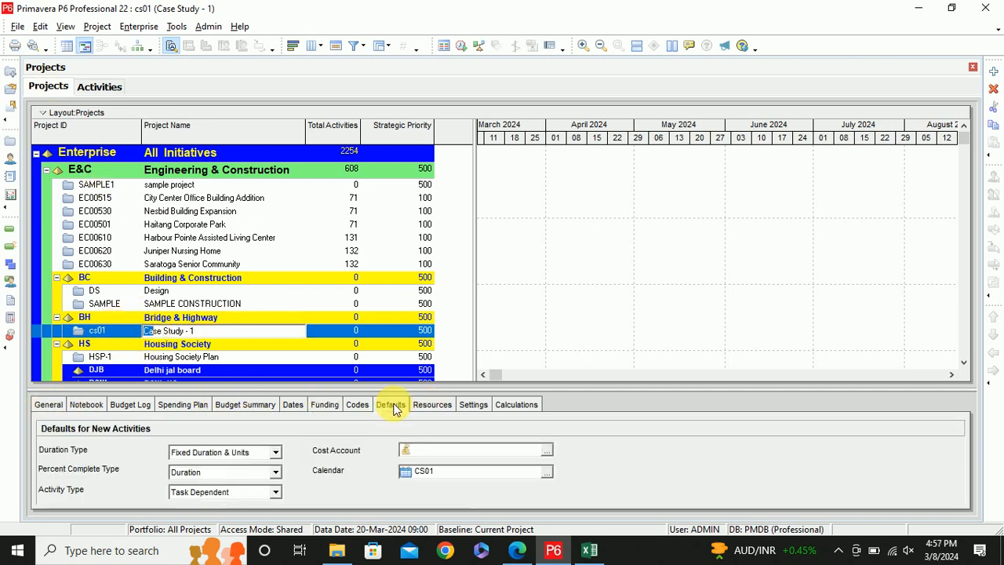
left_click(99, 88)
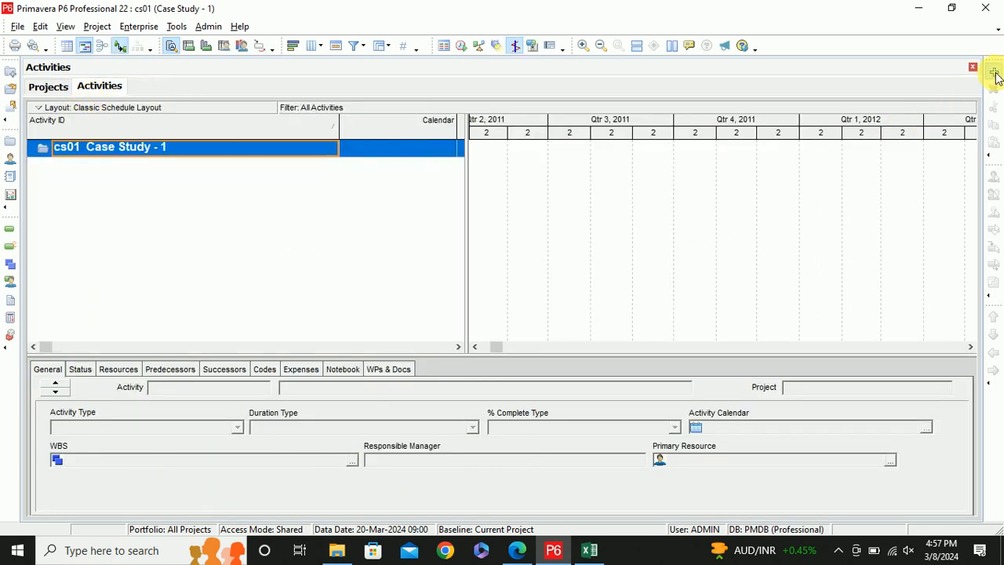
Add five new activities to the Case Study - 1 project
left_click(994, 73)
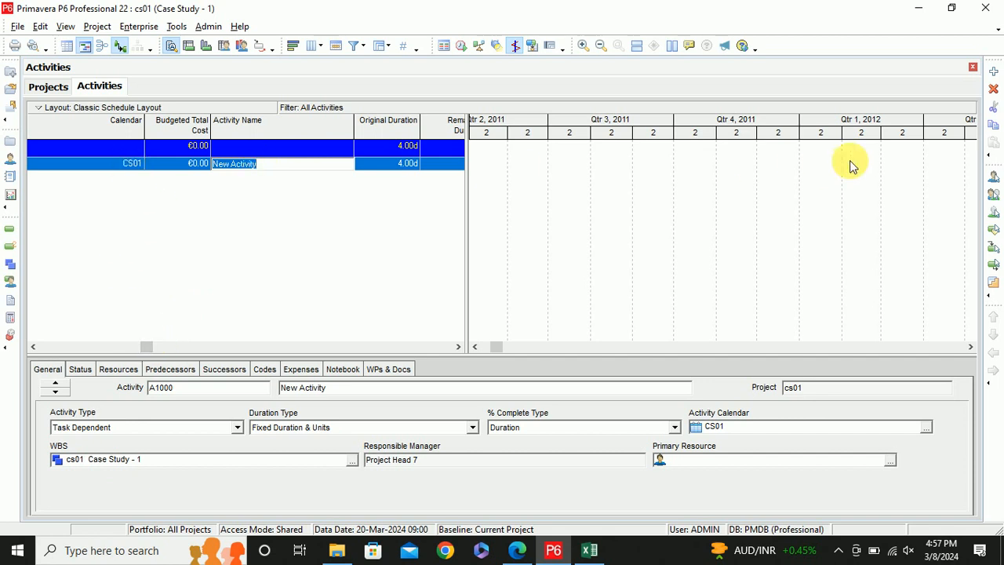
left_click(994, 72)
left_click(994, 83)
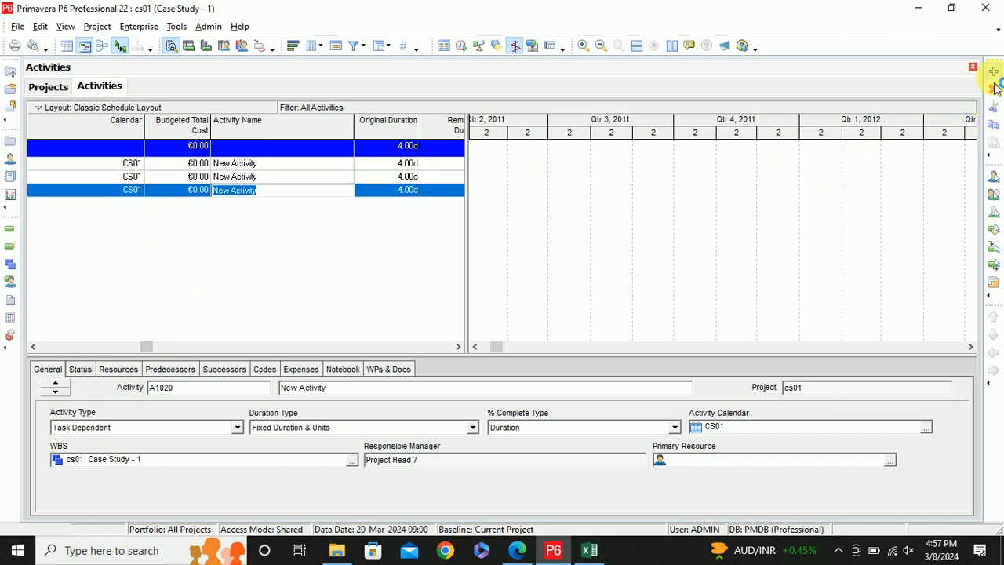
left_click(993, 83)
left_click(994, 84)
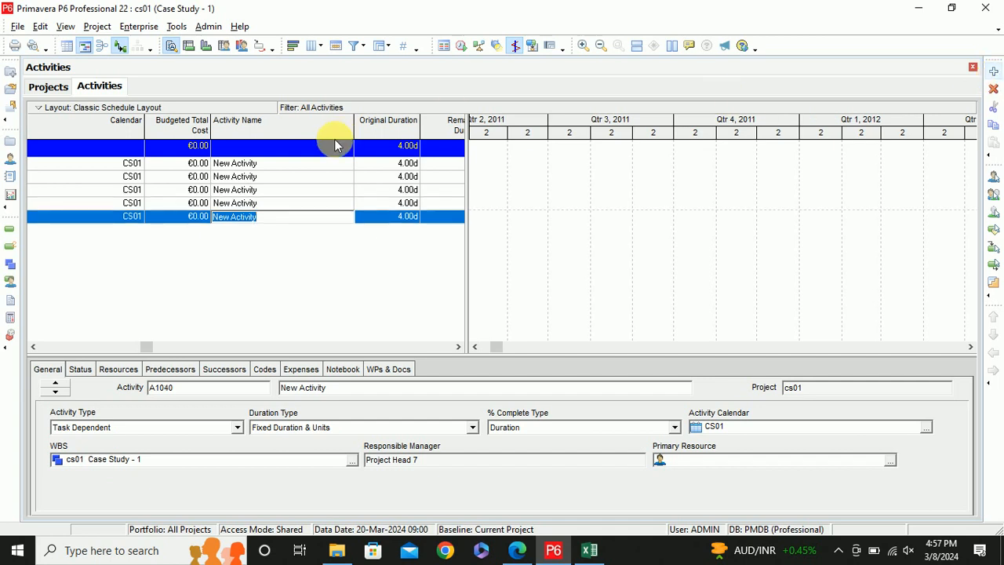
Name the five new activities A, B, C, D and E in row order
left_click(253, 164)
type("A")
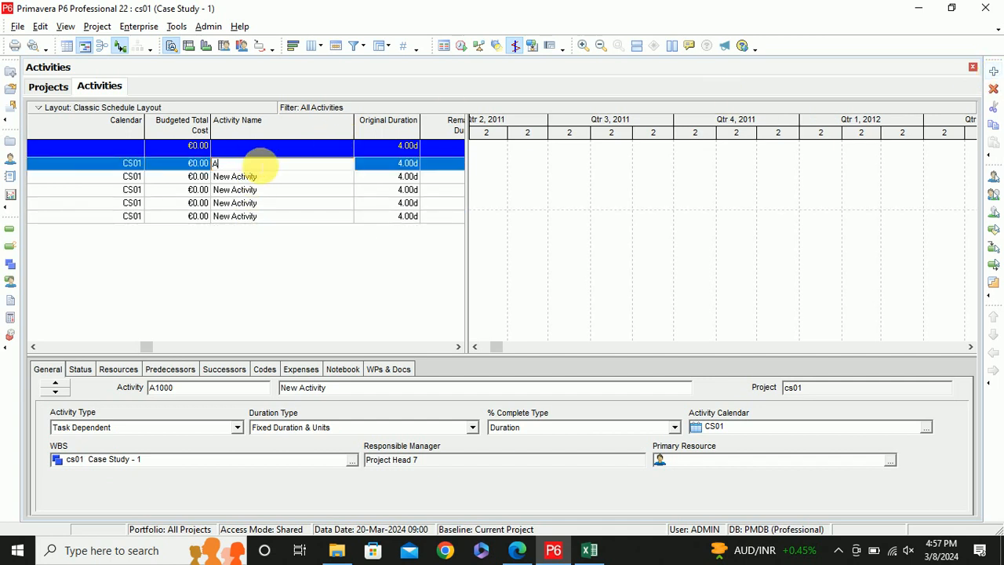
left_click(264, 176)
type("B")
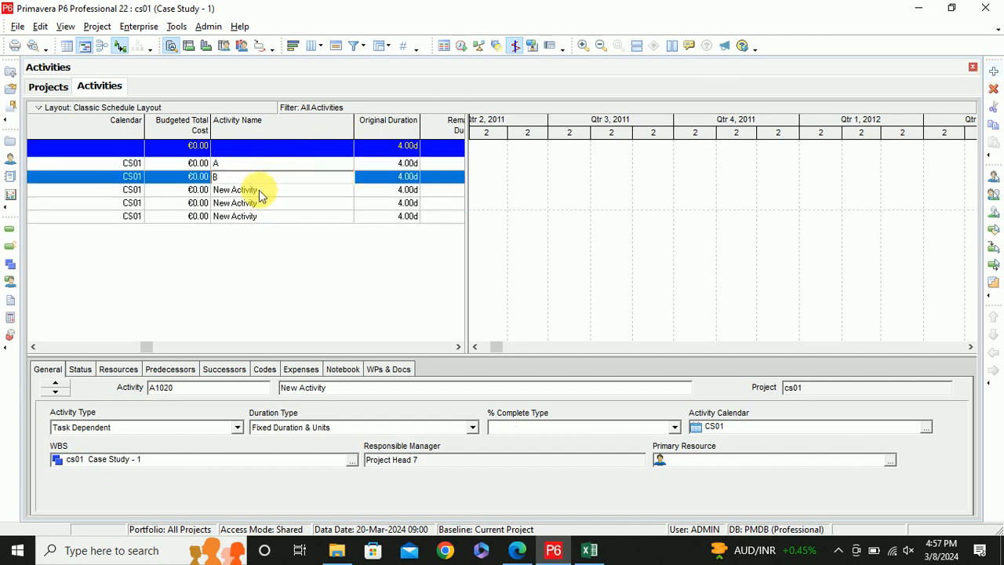
left_click(262, 192)
type("C")
left_click(254, 204)
type("D")
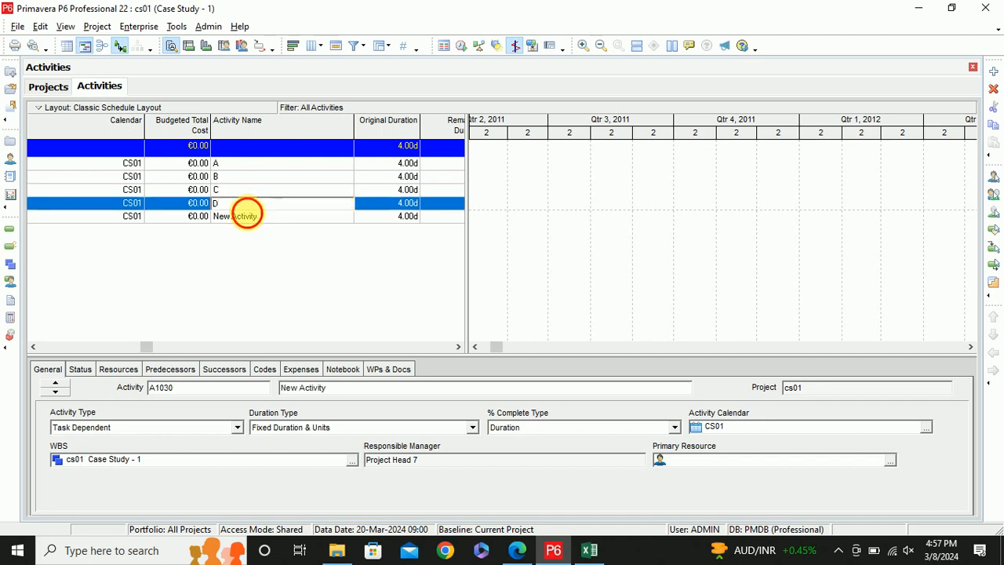
left_click(246, 216)
type("E")
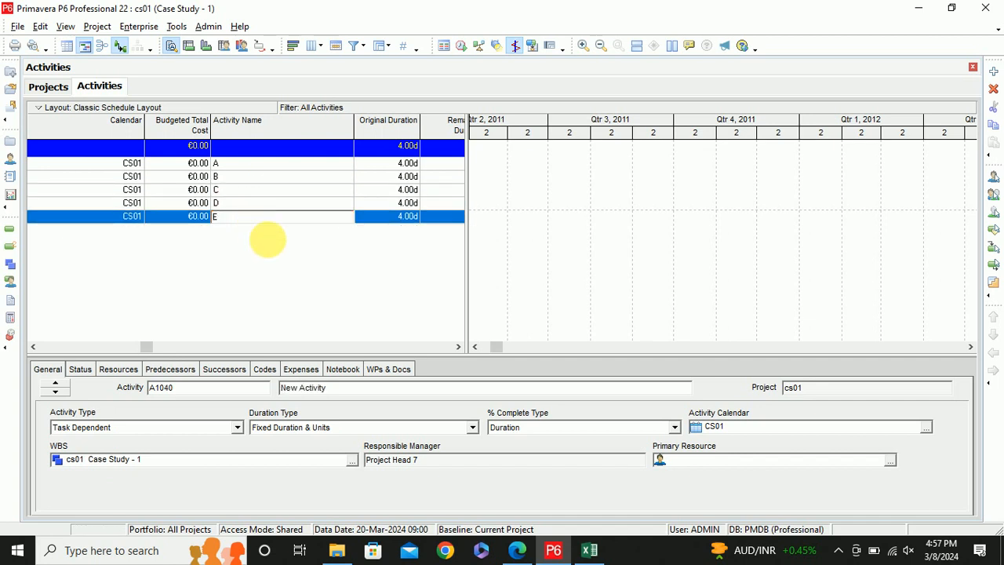
Set the original duration of activity A to 10 days and activity B to 7 days, checking the Excel activity data
left_click(398, 166)
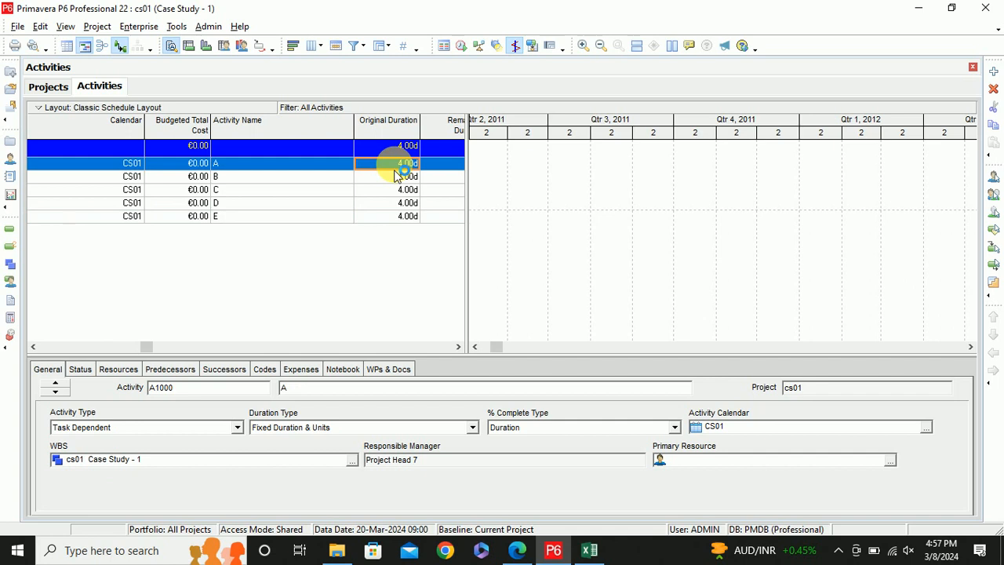
type("10")
key("Return")
key("alt+Tab")
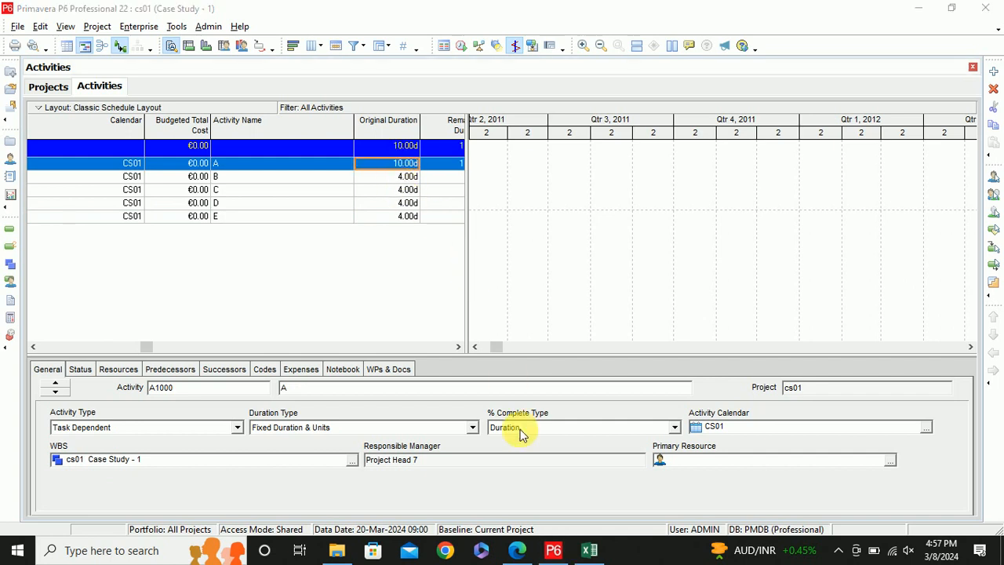
left_click(588, 553)
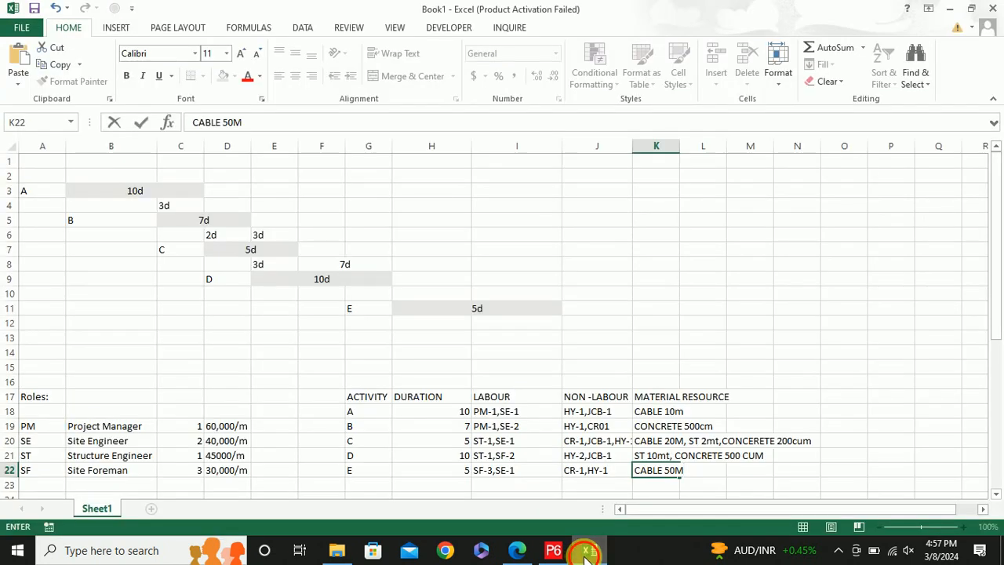
left_click(553, 552)
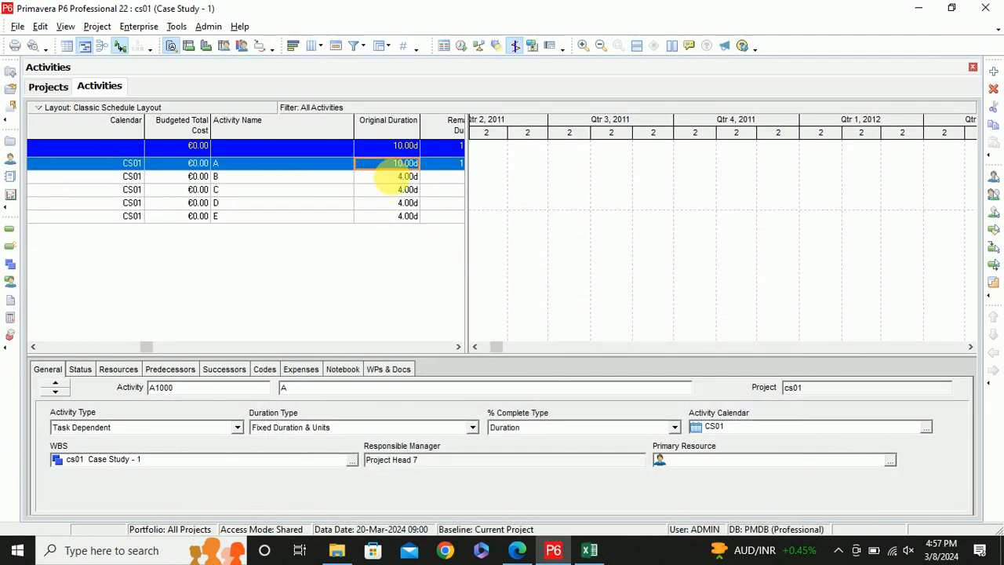
left_click(395, 177)
type("7")
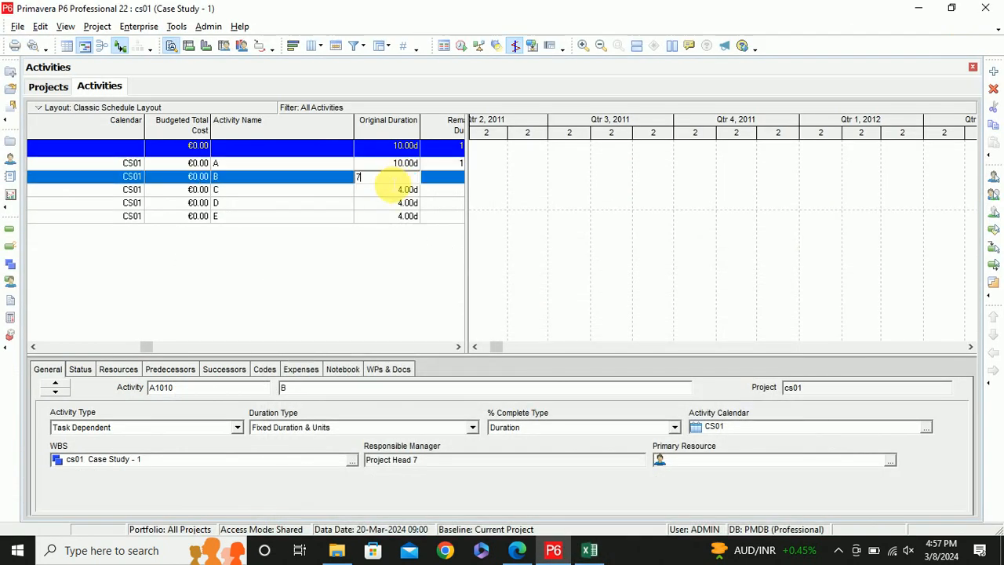
Consult the Excel durations and set the original durations of activity C to 5, D to 10 and E to 5 days
left_click(589, 550)
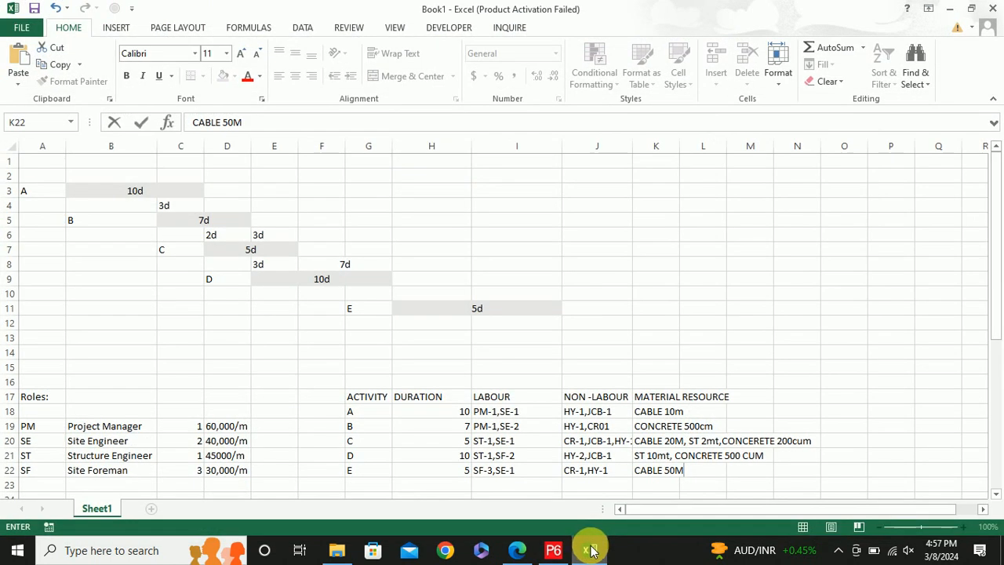
left_click(589, 549)
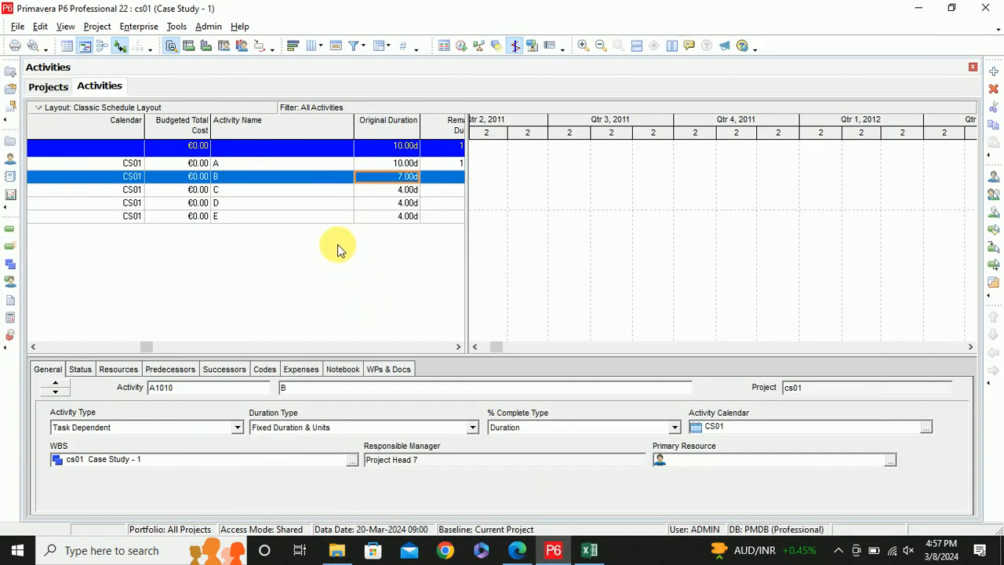
left_click(402, 191)
type("5")
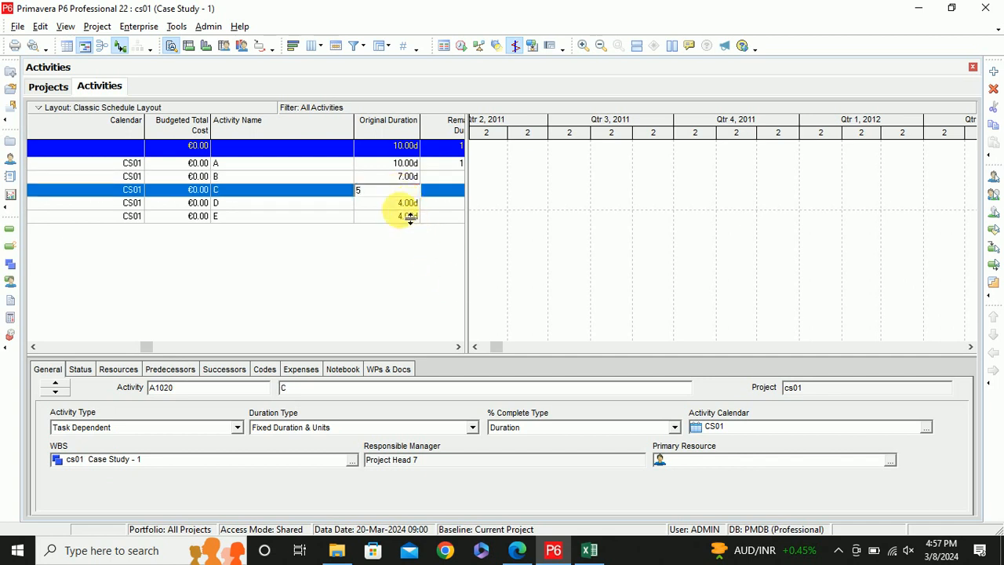
key("Return")
type("10")
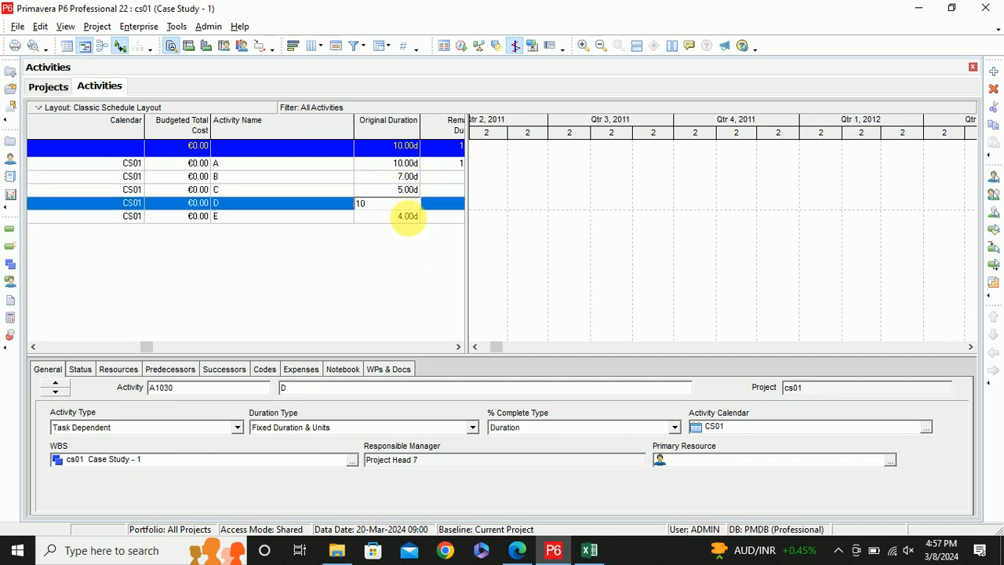
key("Return")
type("5")
key("Return")
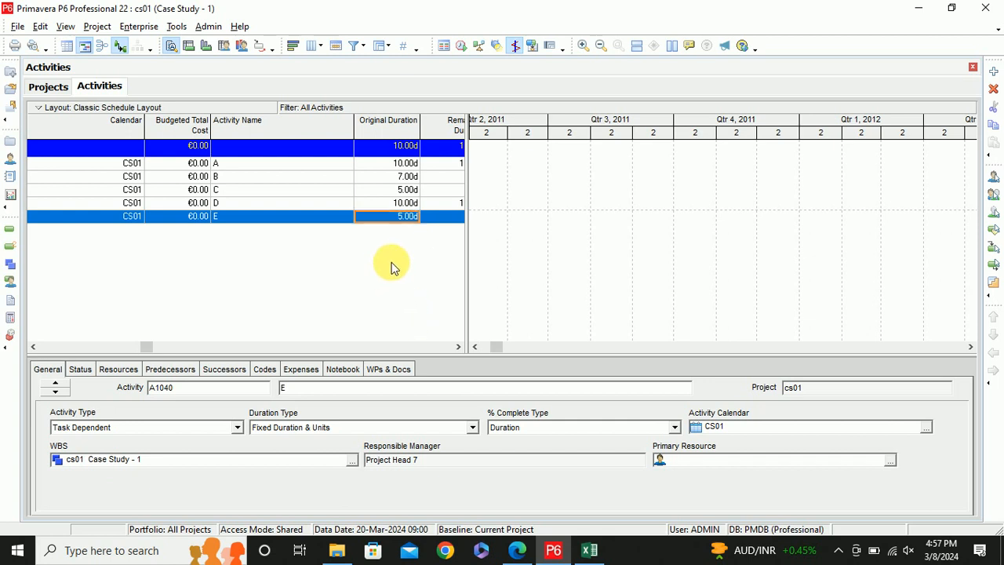
Check the activity sequence in the Excel sheet and link activities A through E in series
key("alt+Tab")
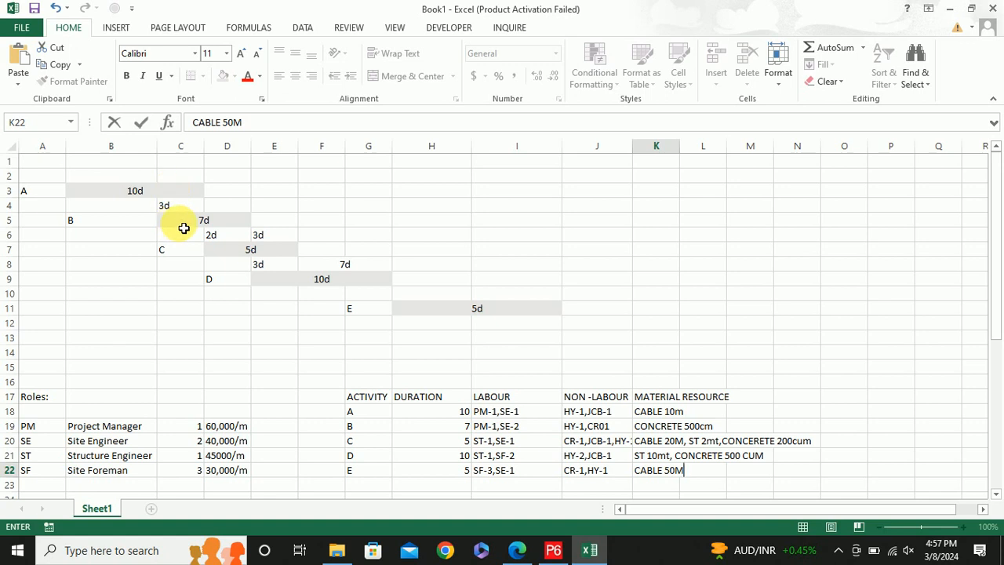
key("alt+Tab")
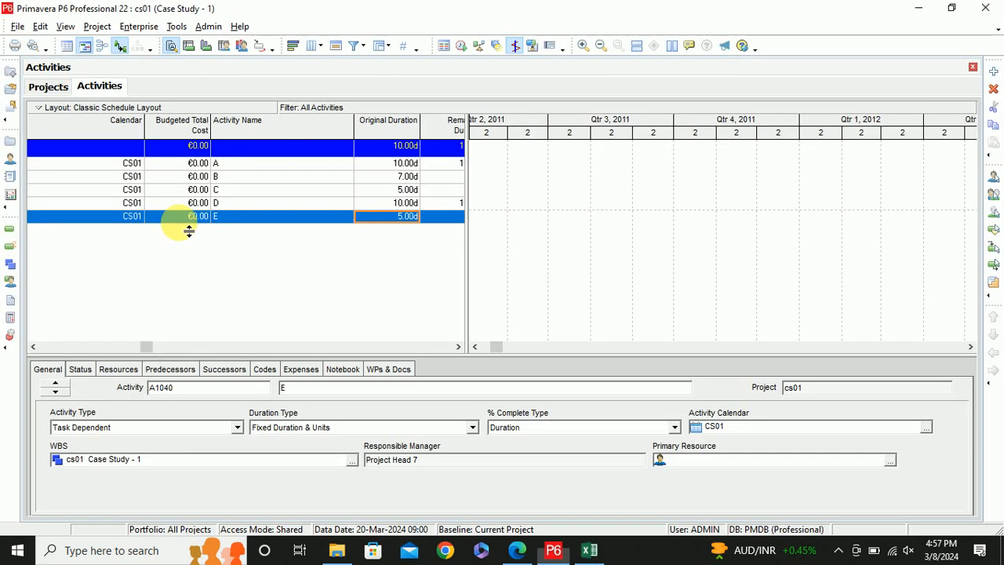
left_click(224, 164)
left_click(232, 219, "shift")
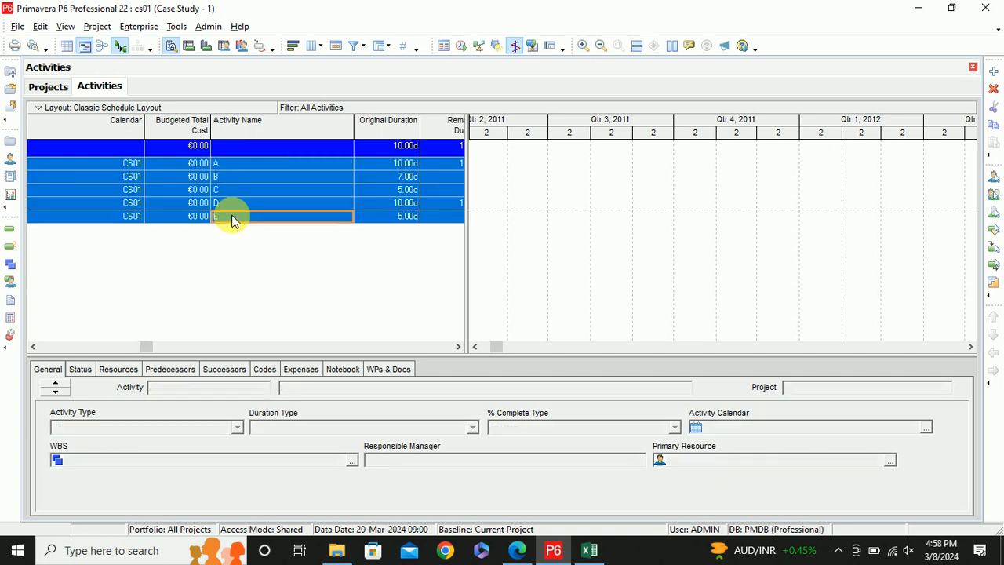
right_click(235, 181)
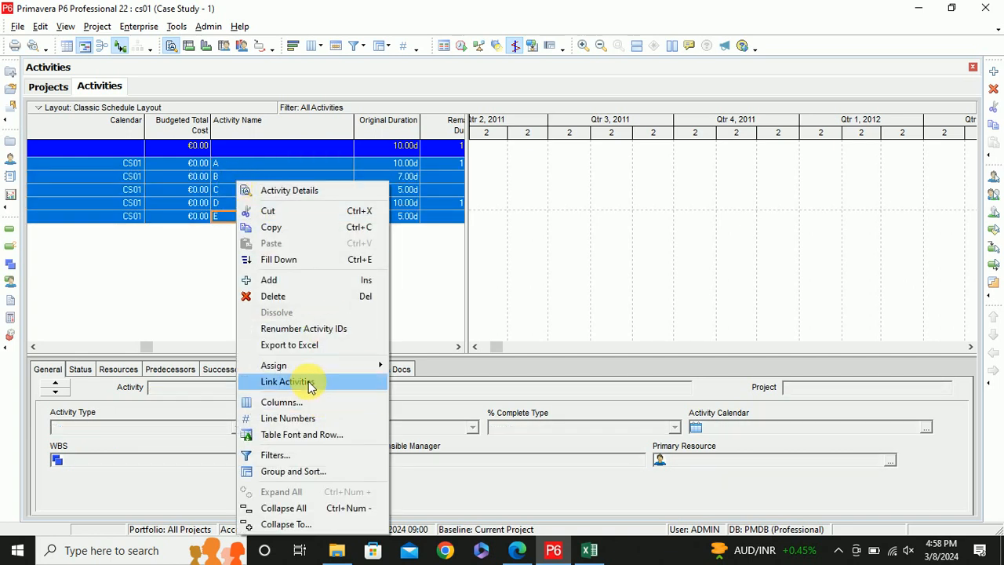
left_click(308, 381)
left_click(279, 290)
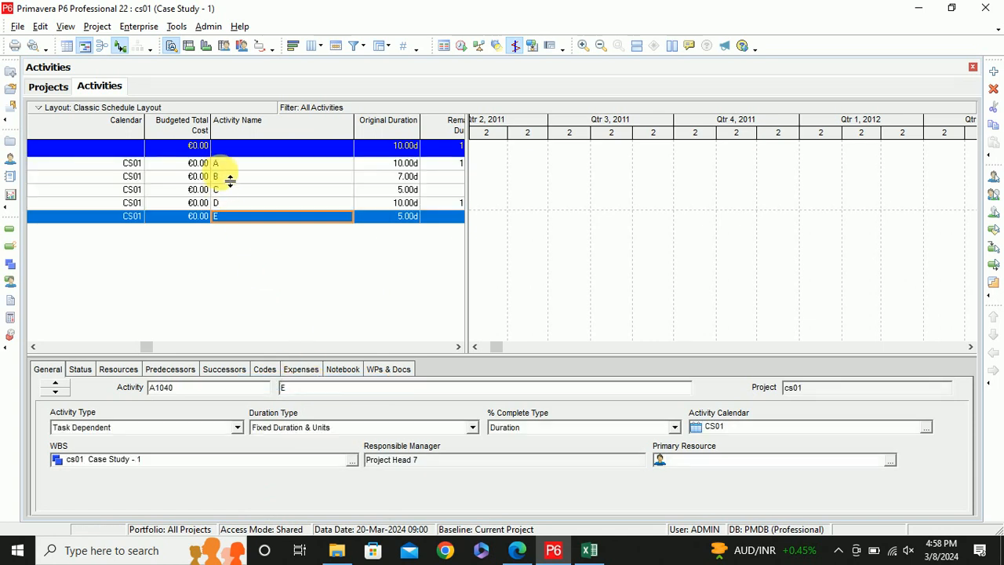
Set a 3-day lag on predecessor A of activity B, following the bar chart in the Excel sheet
left_click(221, 178)
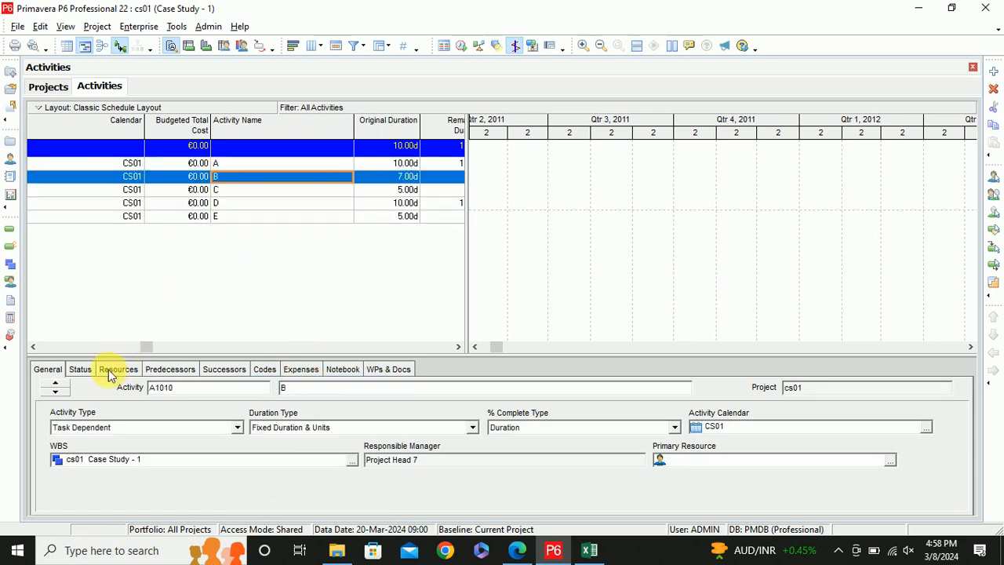
left_click(171, 372)
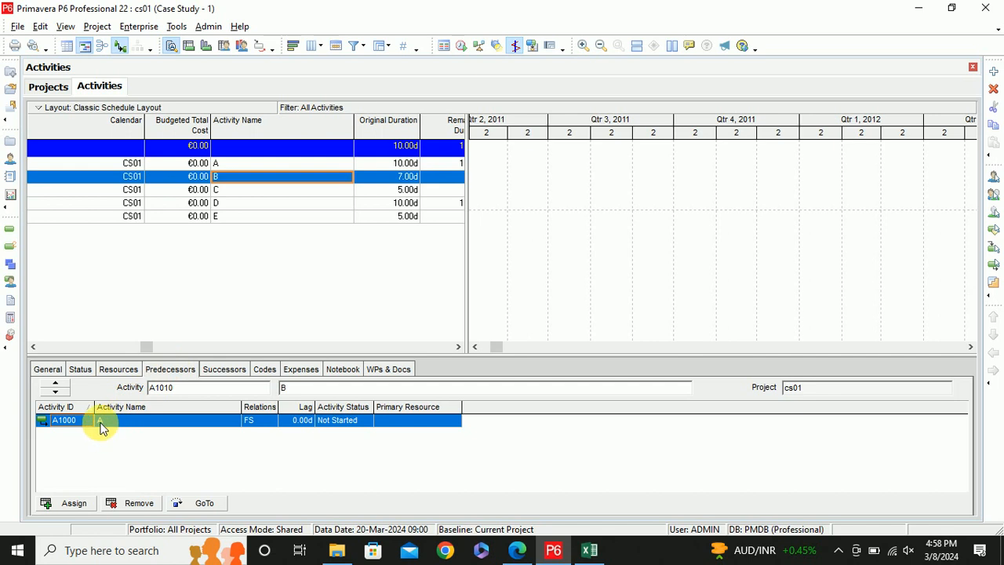
key("alt+Tab")
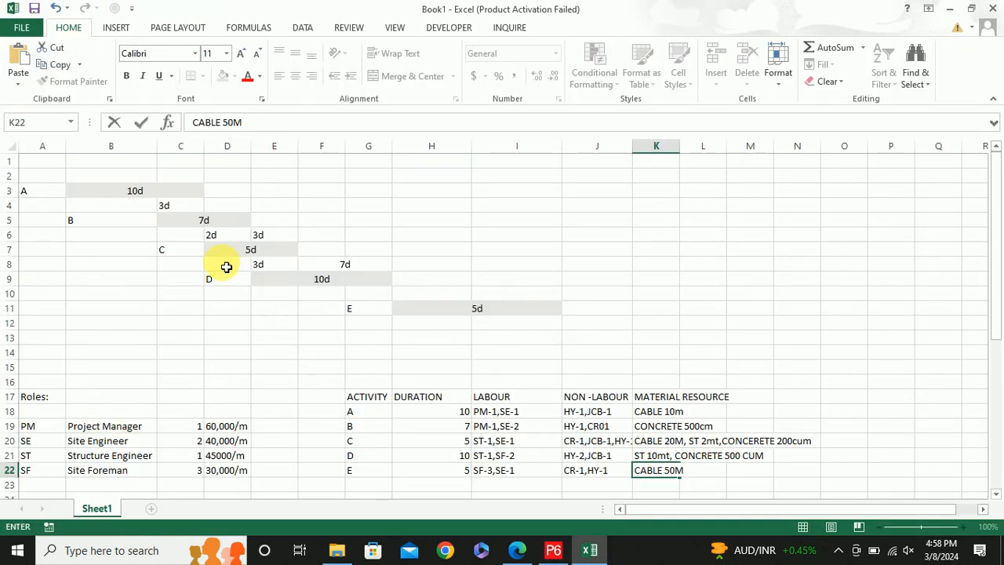
key("alt+Tab")
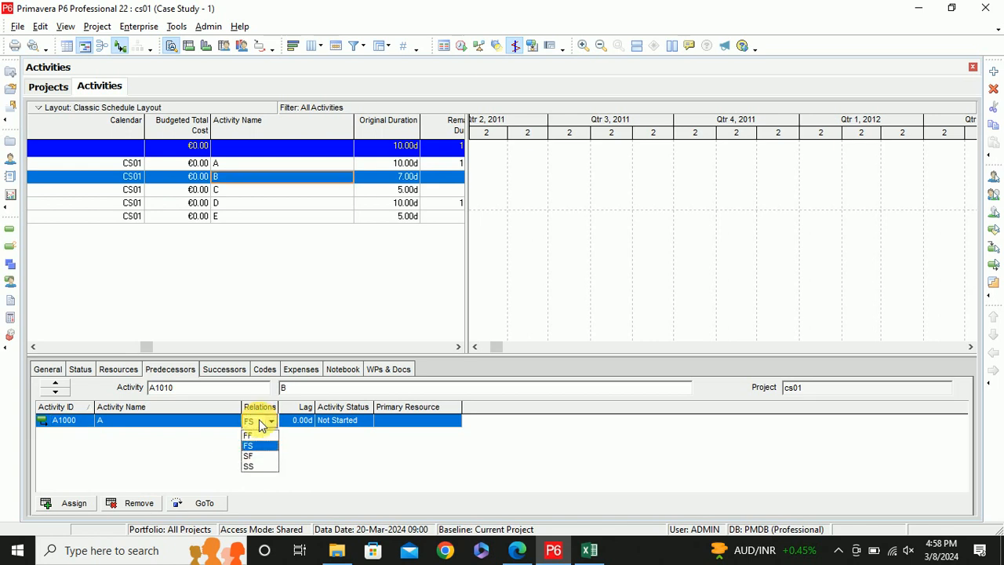
left_click(298, 424)
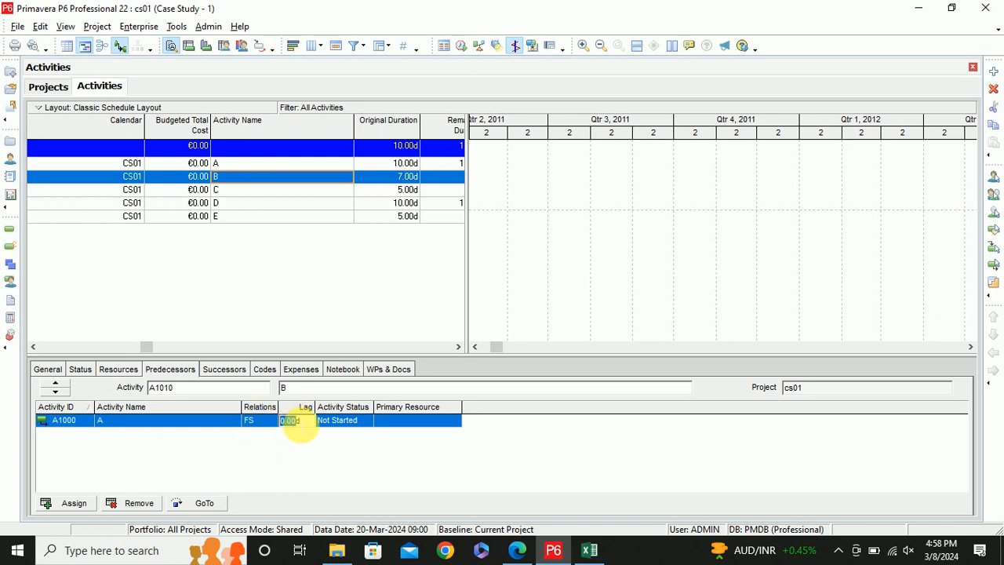
type("3d")
key("Return")
Check the Excel bar chart and set a 2-day lag on predecessor B of activity C
left_click(232, 196)
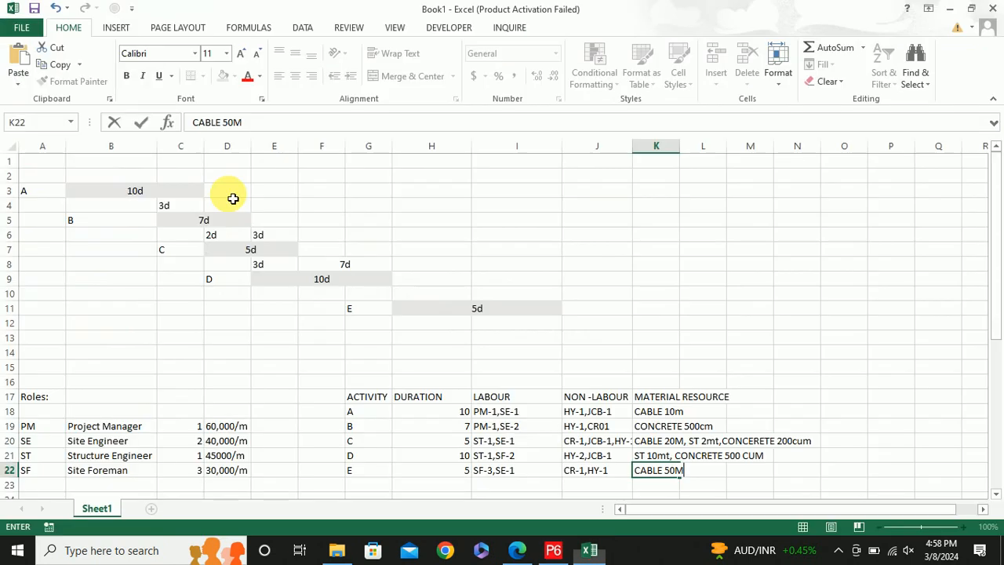
key("alt+Tab")
key("alt+Tab")
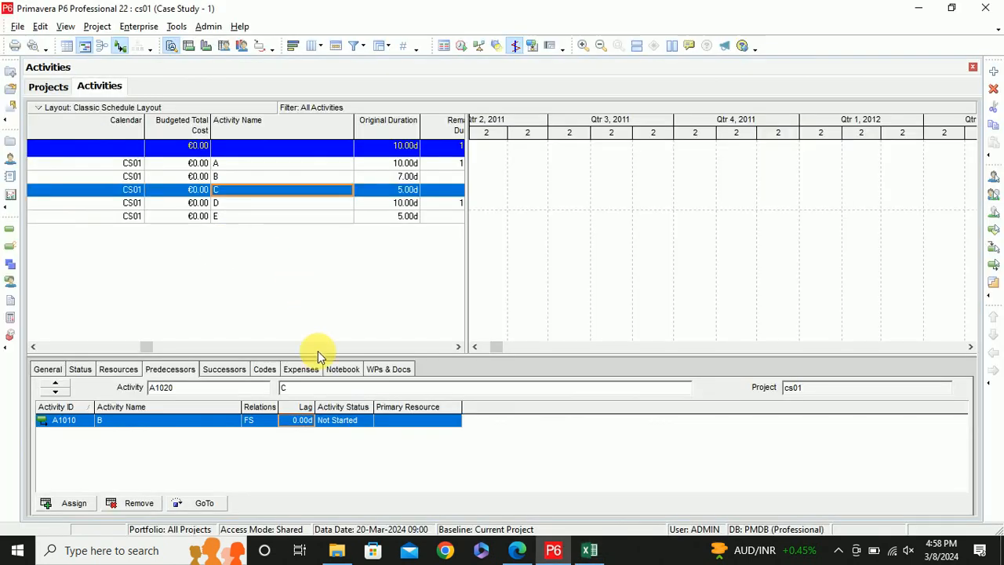
left_click(298, 421)
type("2d")
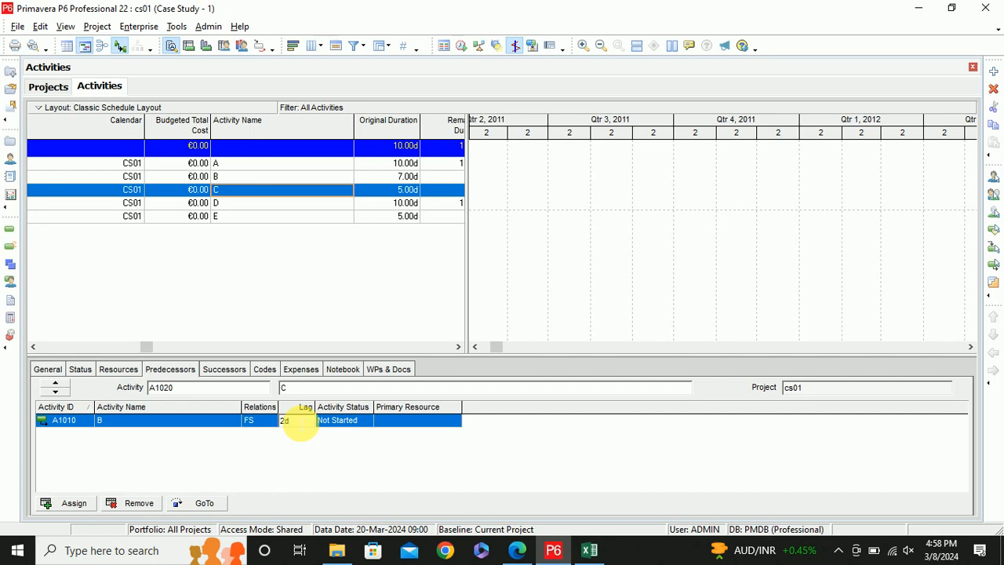
Consult the Excel bar chart and set a 3-day lag on predecessor C of activity D
left_click(236, 204)
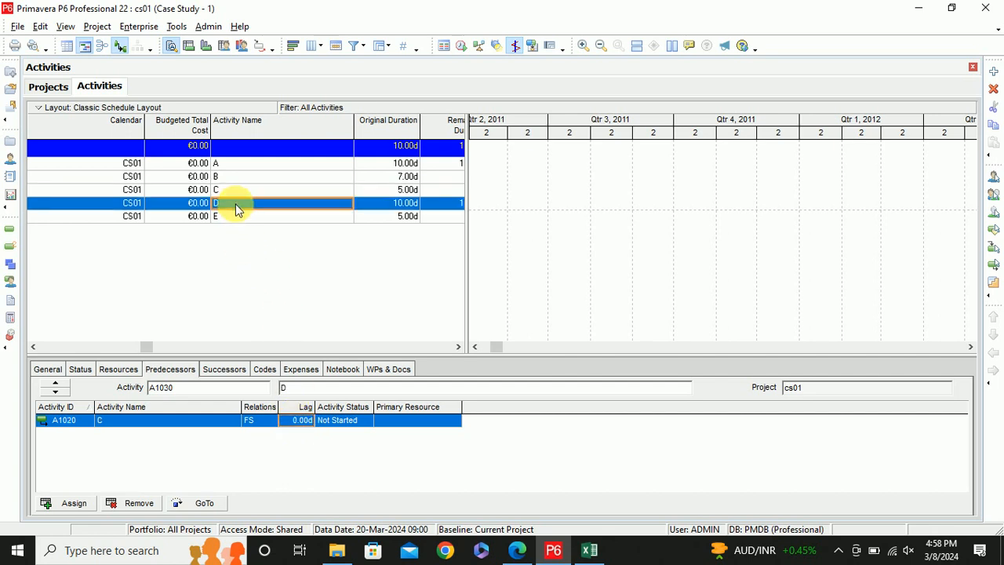
key("alt+Tab")
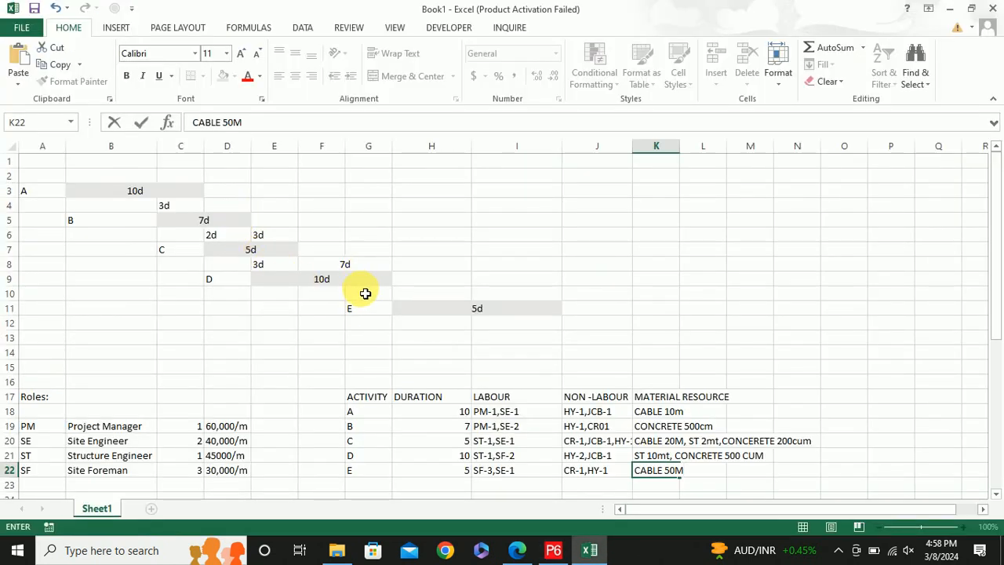
key("alt+Tab")
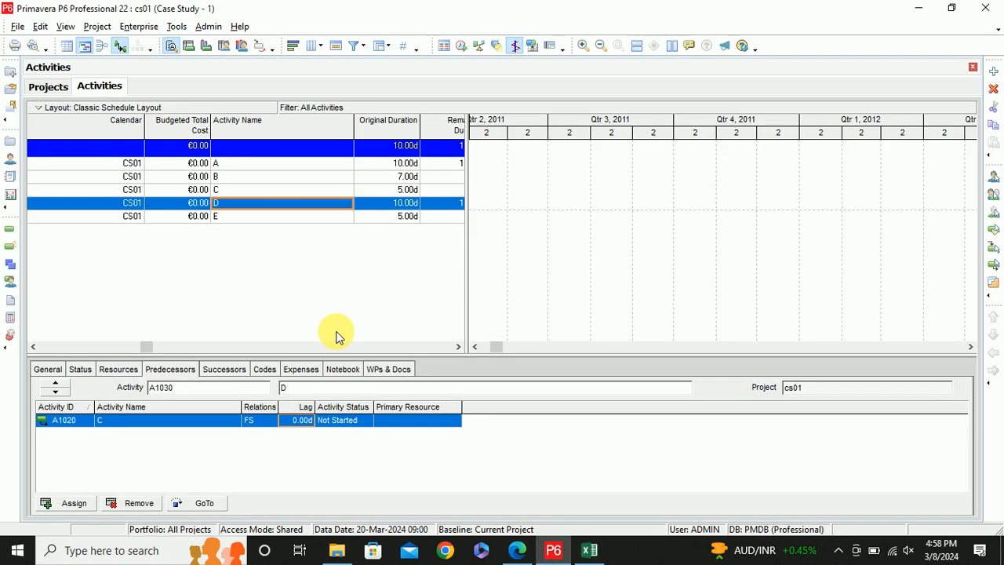
left_click(295, 422)
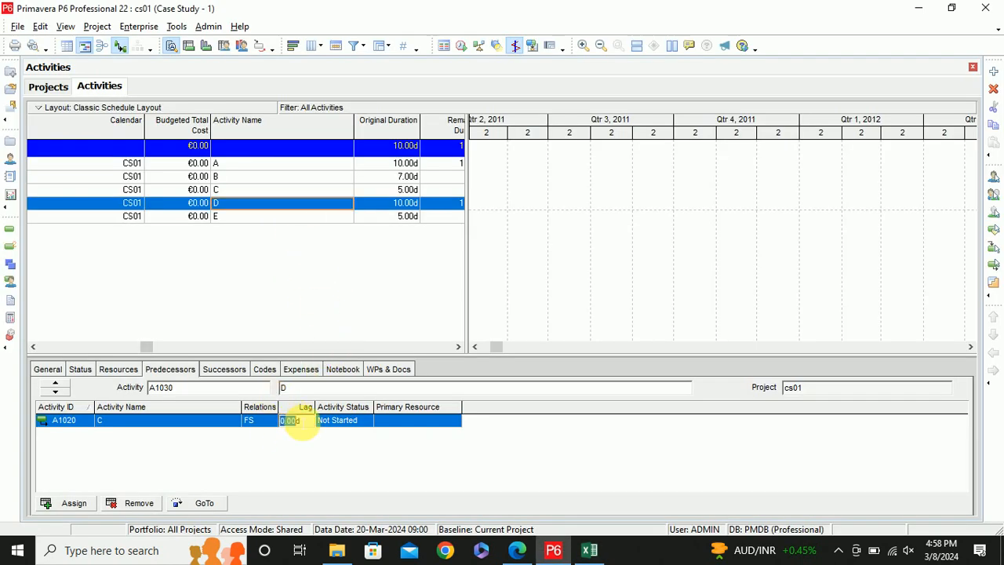
type("3")
type("d")
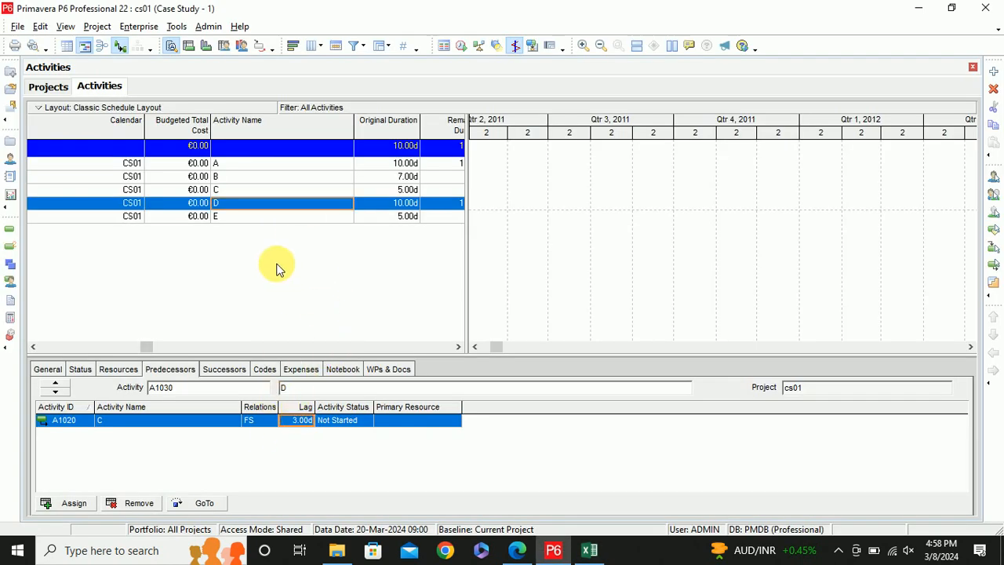
Select activity E and compare its predecessor link to D with the bar chart in the Excel sheet
left_click(228, 218)
key("alt+Tab")
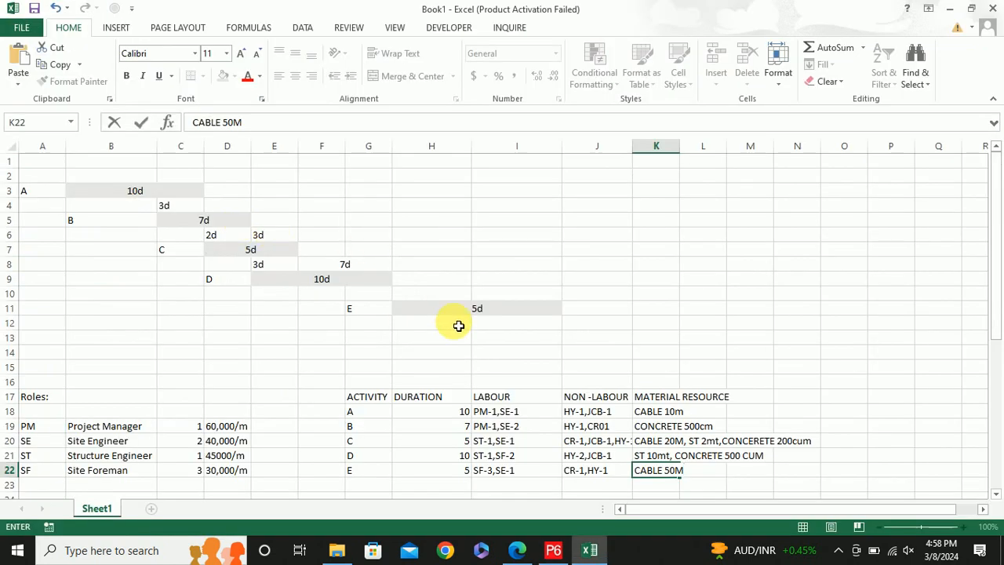
key("alt+Tab")
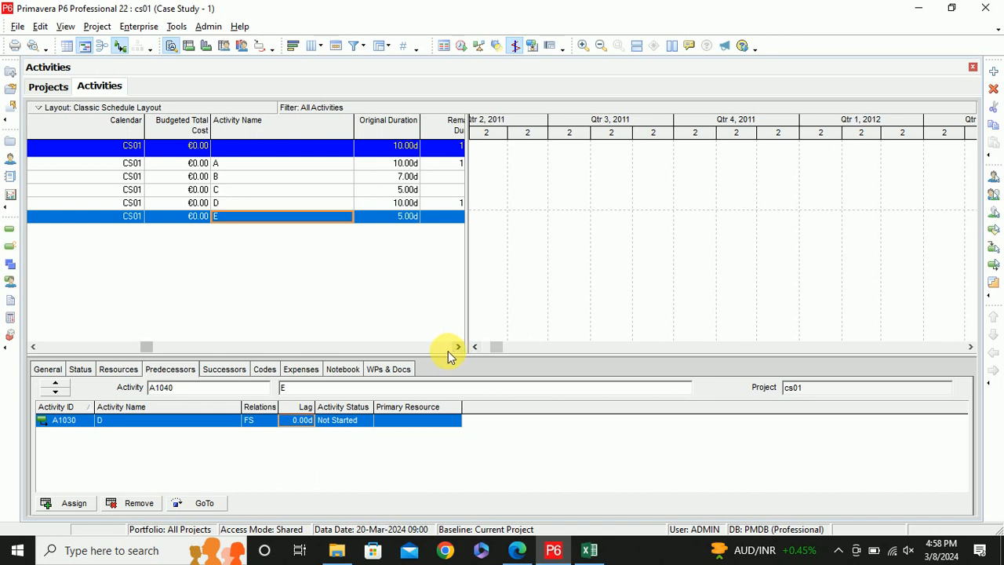
key("alt+Tab")
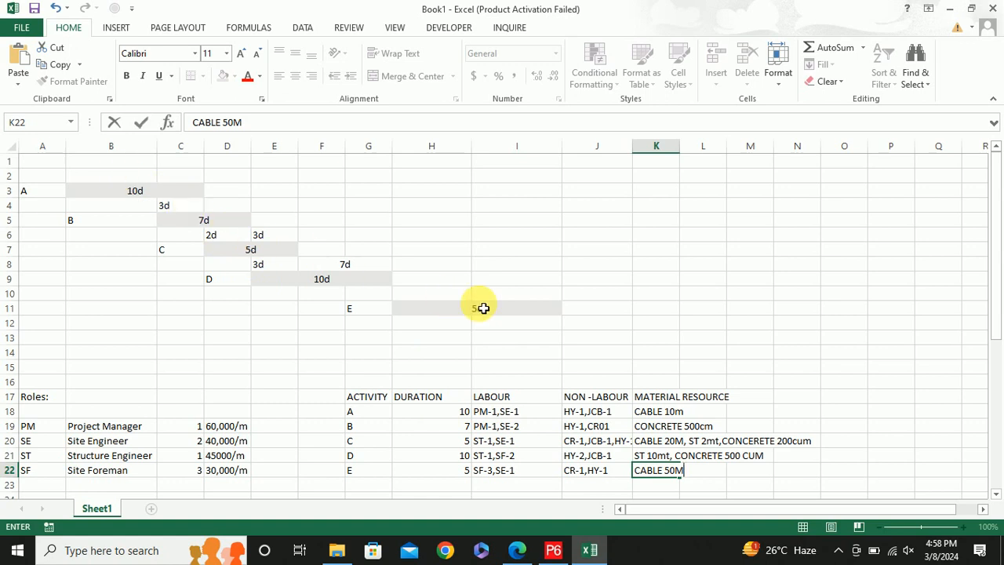
key("alt+Tab")
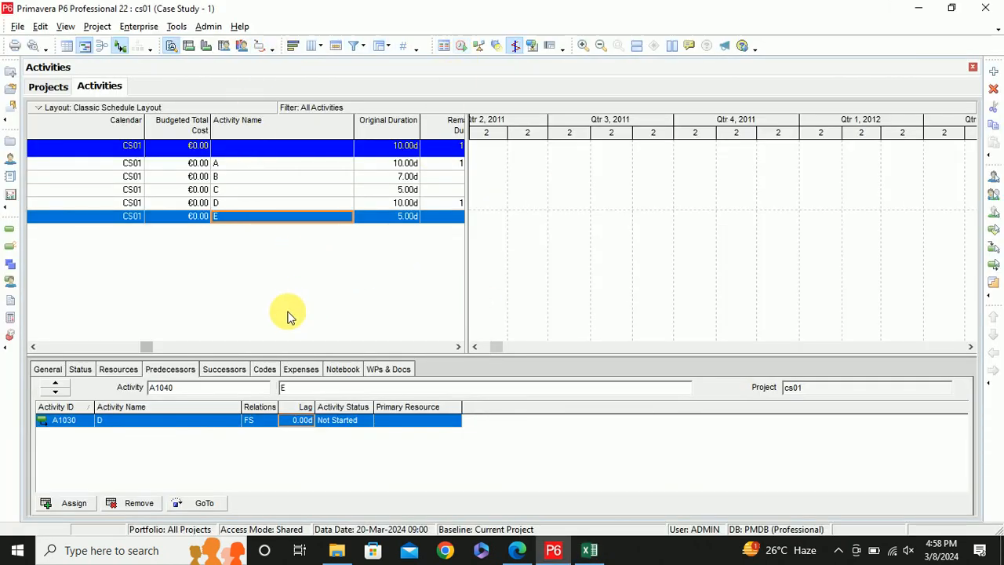
key("alt+Tab")
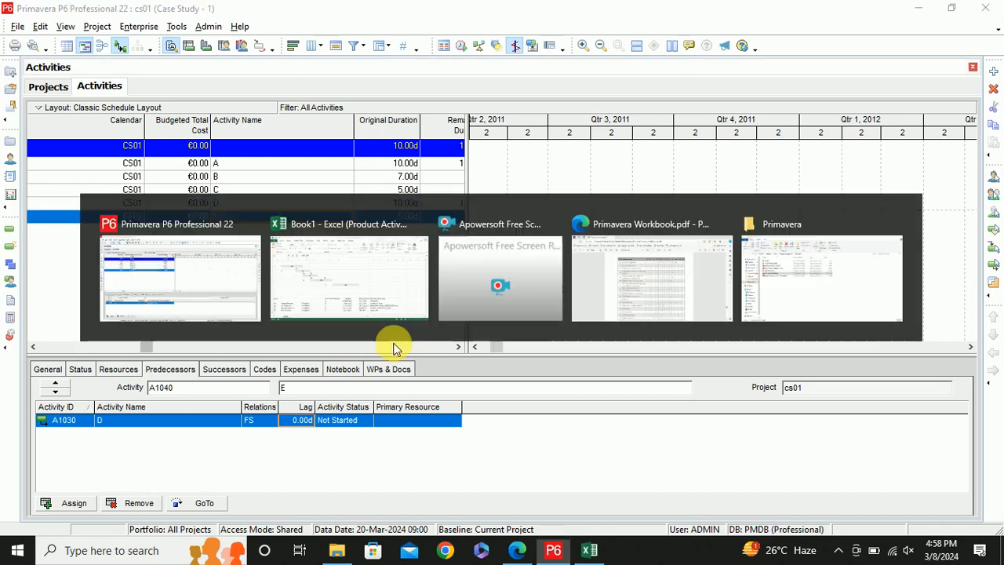
key("alt+Tab")
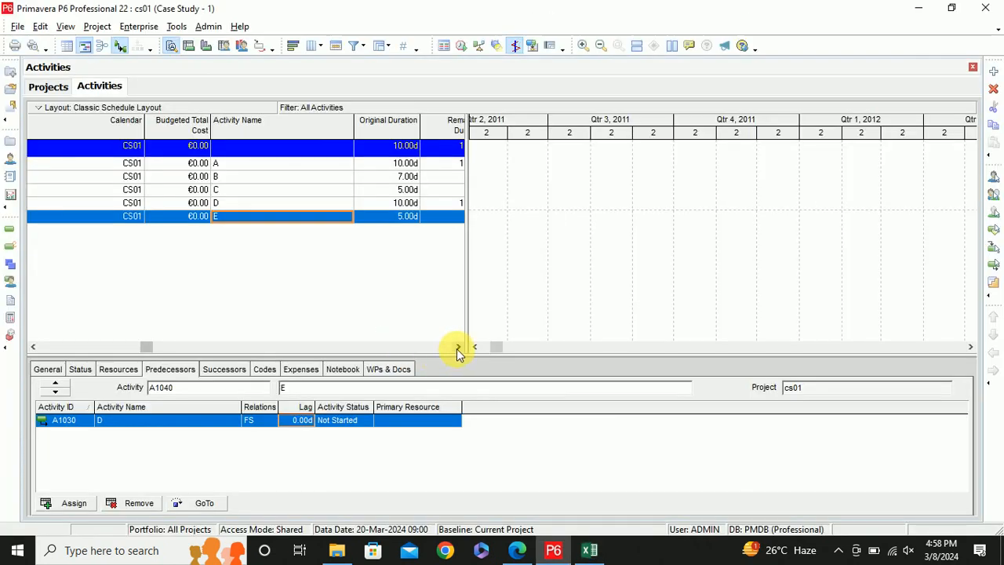
Set the Gantt chart's timescale date interval to Month/Financial Period and apply it
left_click_drag(455, 361, 497, 374)
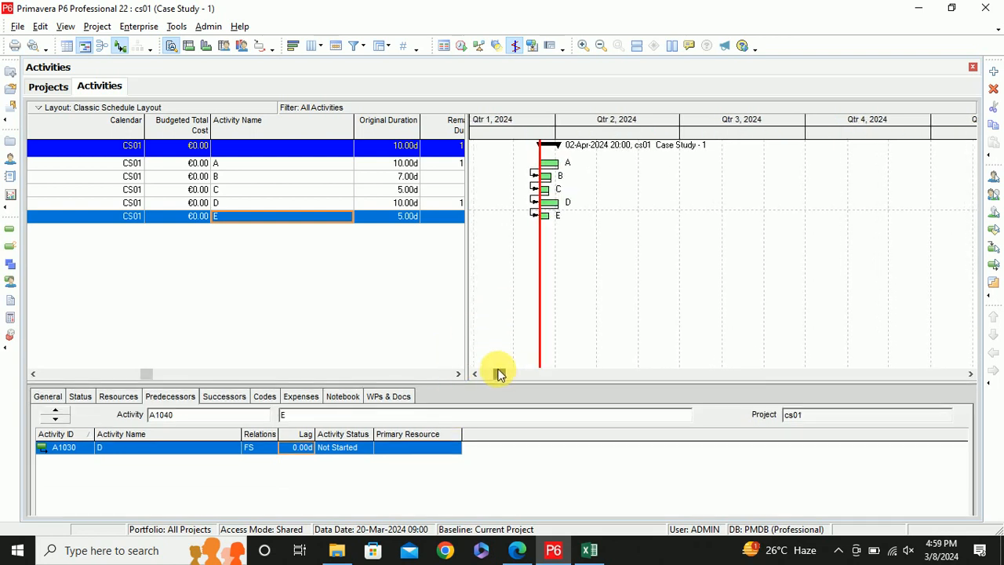
right_click(602, 122)
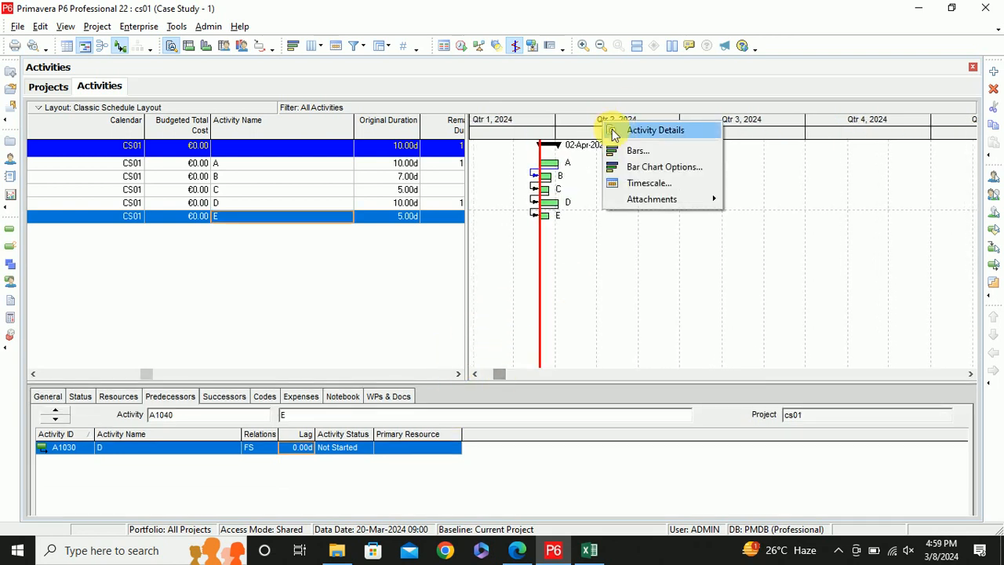
left_click(645, 185)
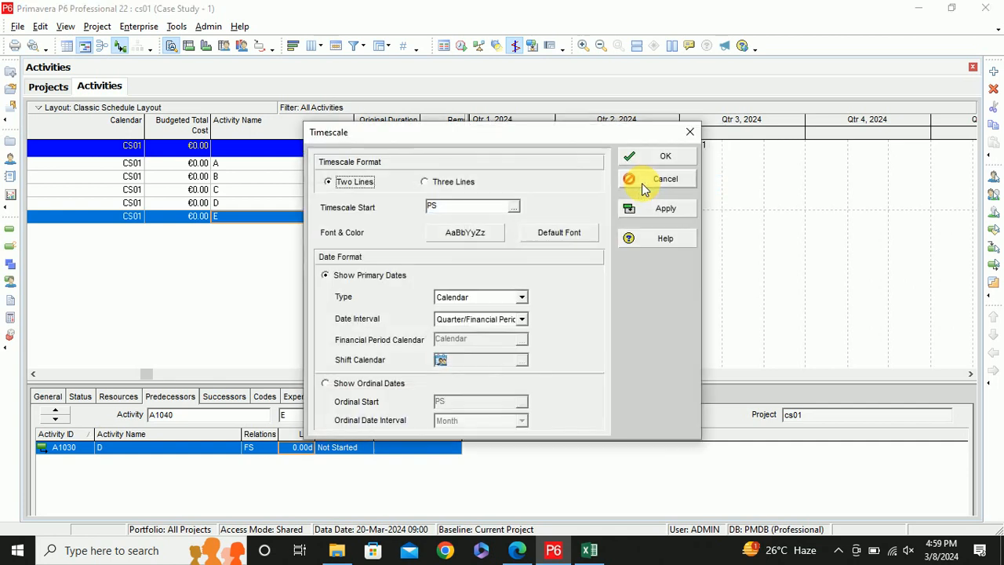
left_click(523, 319)
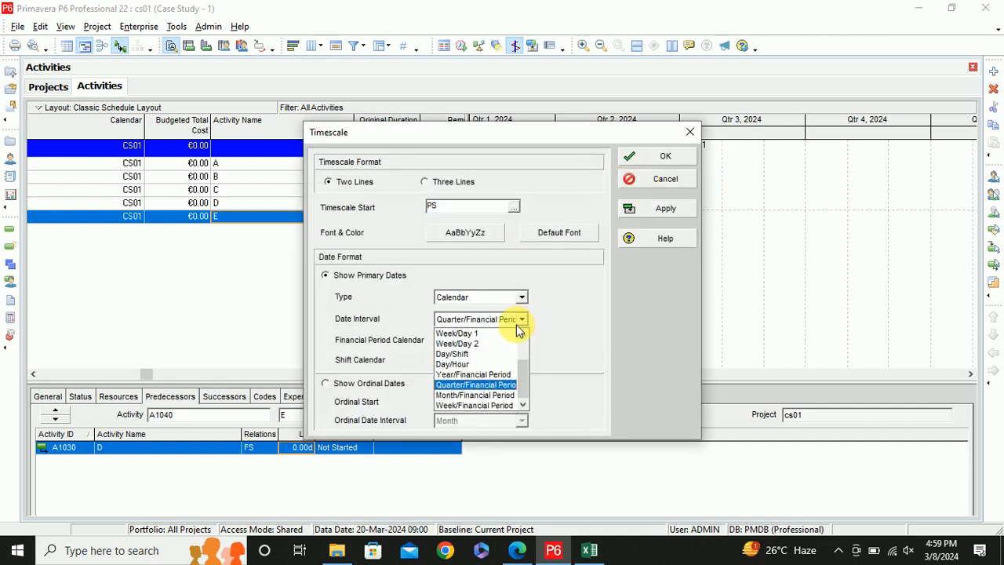
left_click(475, 396)
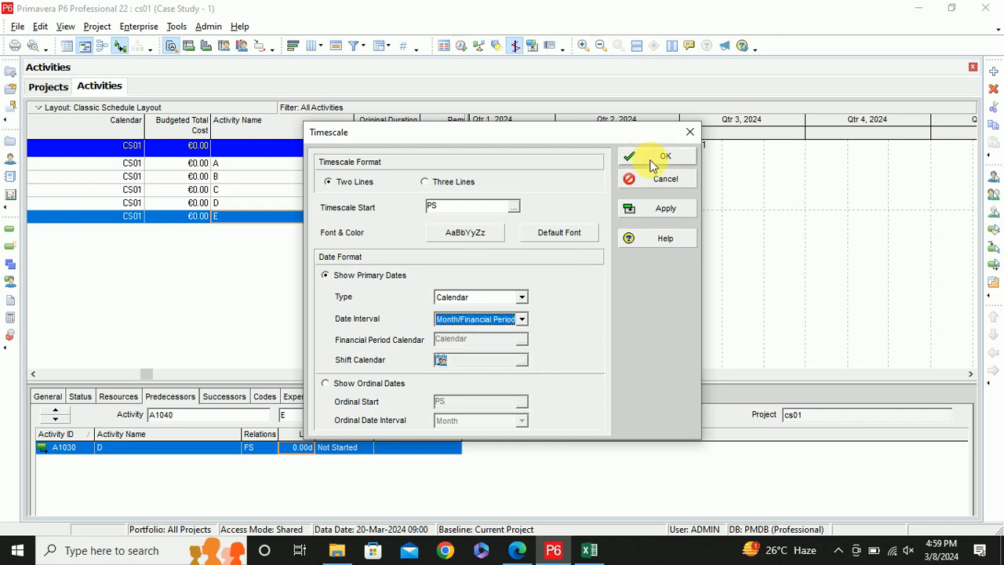
left_click(663, 211)
left_click_drag(574, 139, 320, 182)
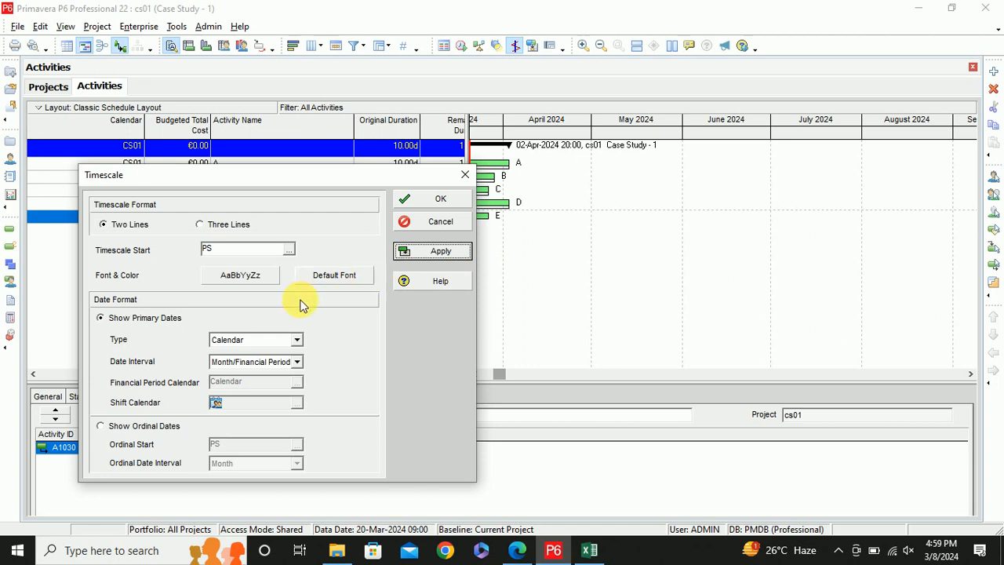
Change the Gantt timescale's date interval to Week/Financial Period and confirm it
left_click(297, 362)
left_click(236, 447)
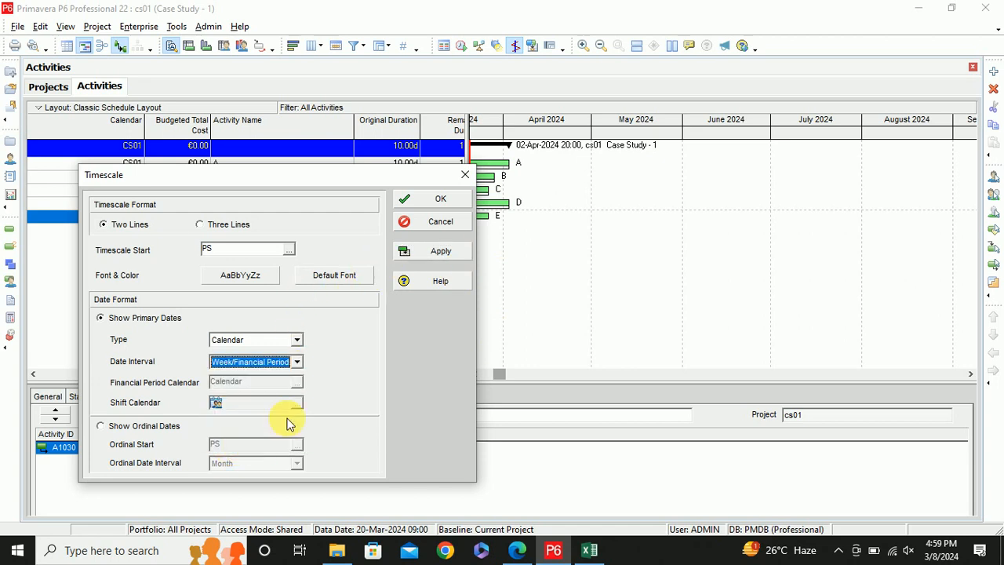
left_click(436, 251)
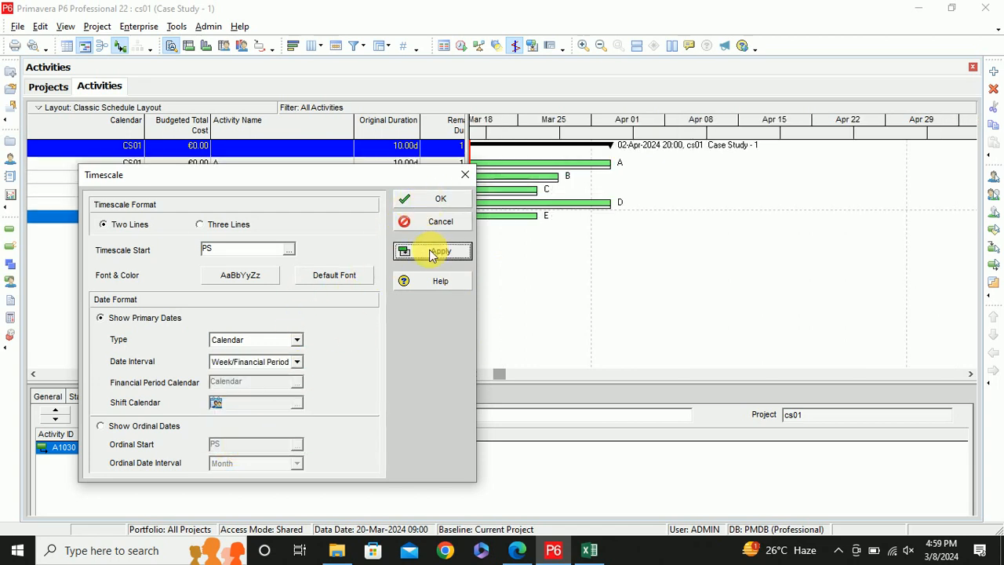
left_click(436, 198)
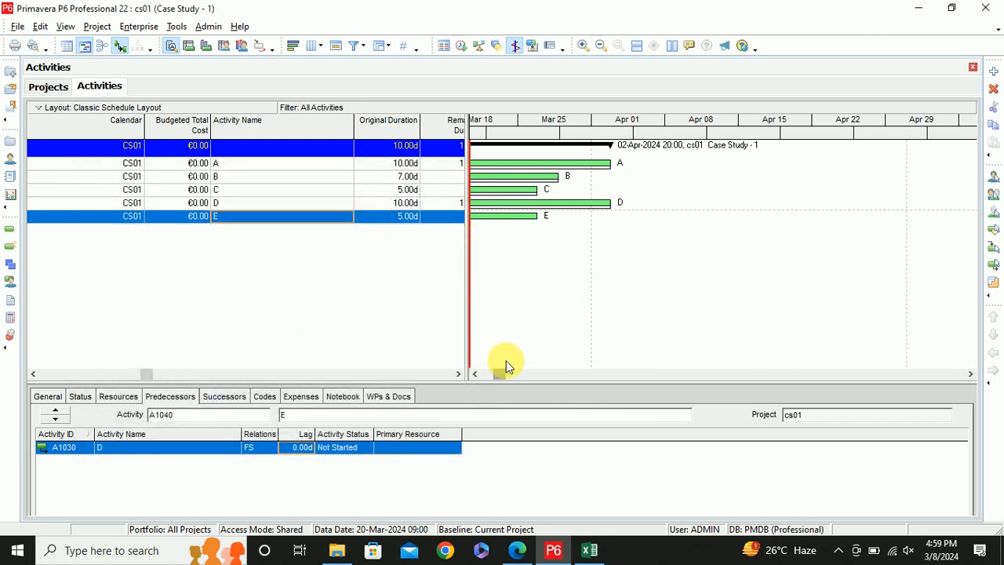
Schedule the Case Study - 1 project using its own data date
left_click_drag(498, 373, 480, 370)
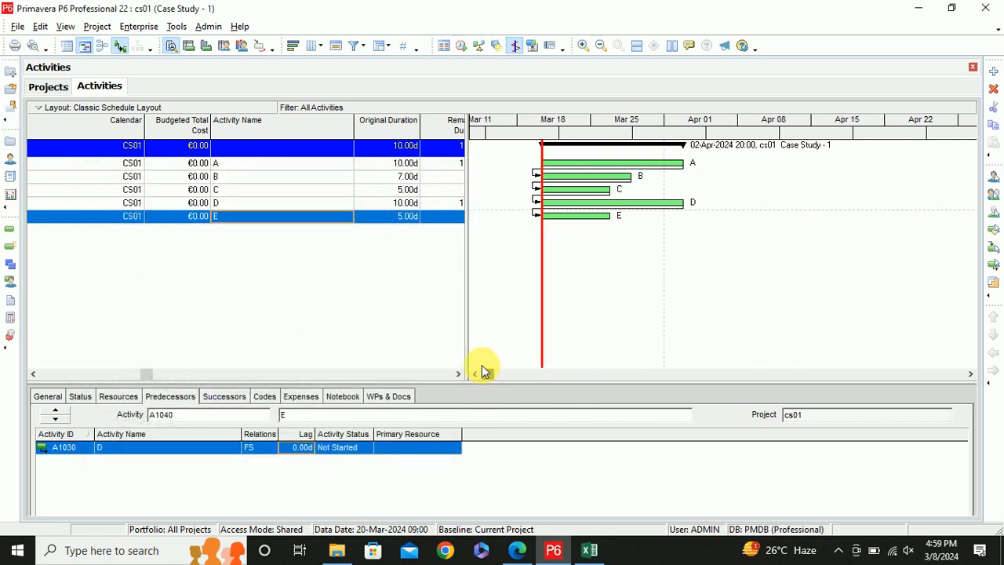
left_click(462, 46)
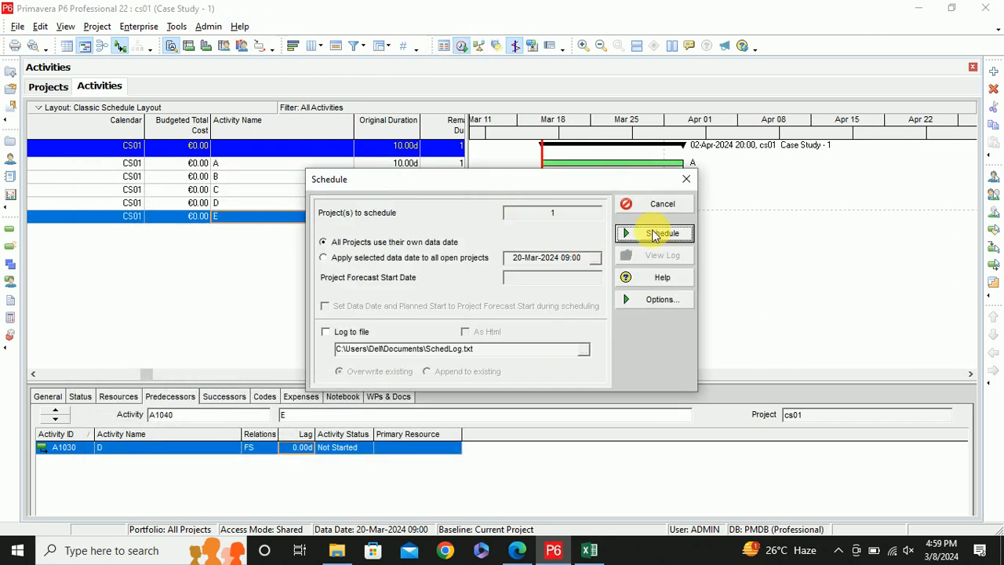
left_click(659, 234)
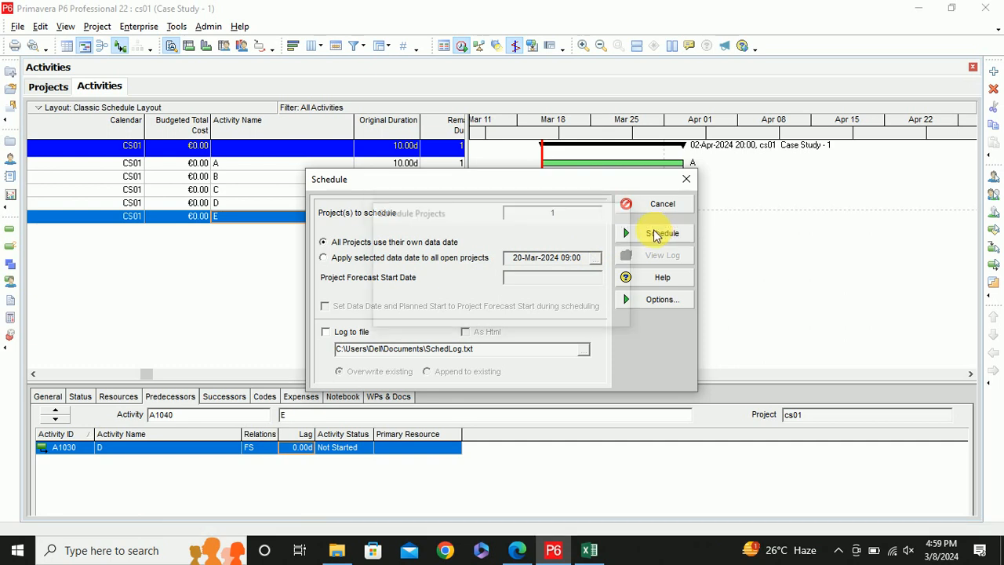
Switch the scheduled Gantt chart's timescale back to the Month/Financial Period date interval
right_click(626, 121)
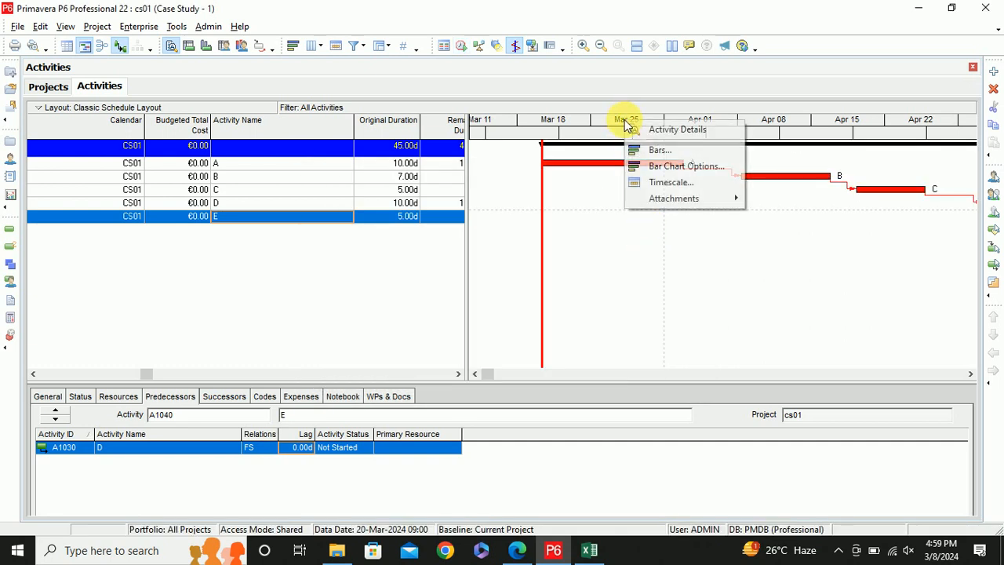
left_click(653, 182)
left_click(522, 319)
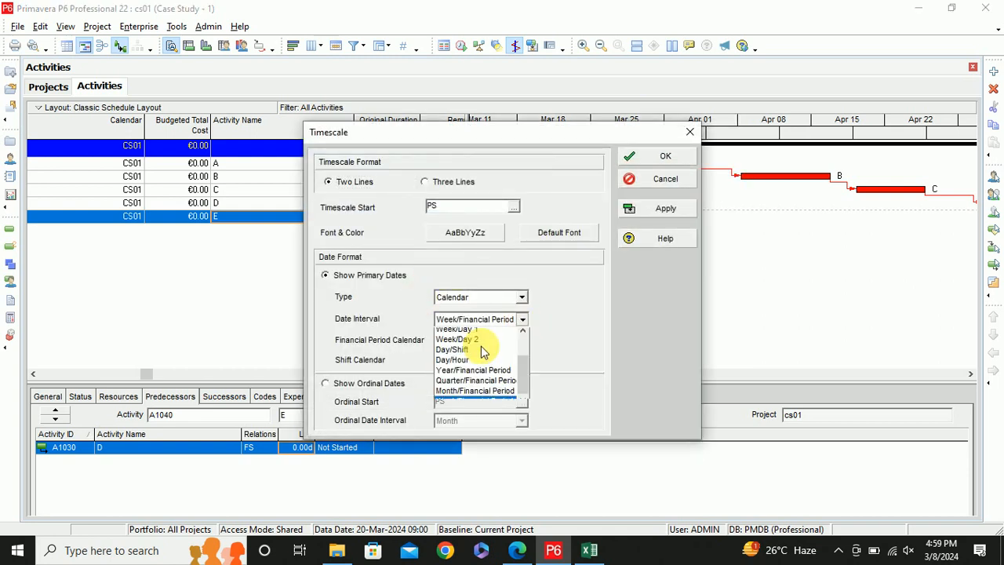
left_click(450, 395)
left_click(665, 208)
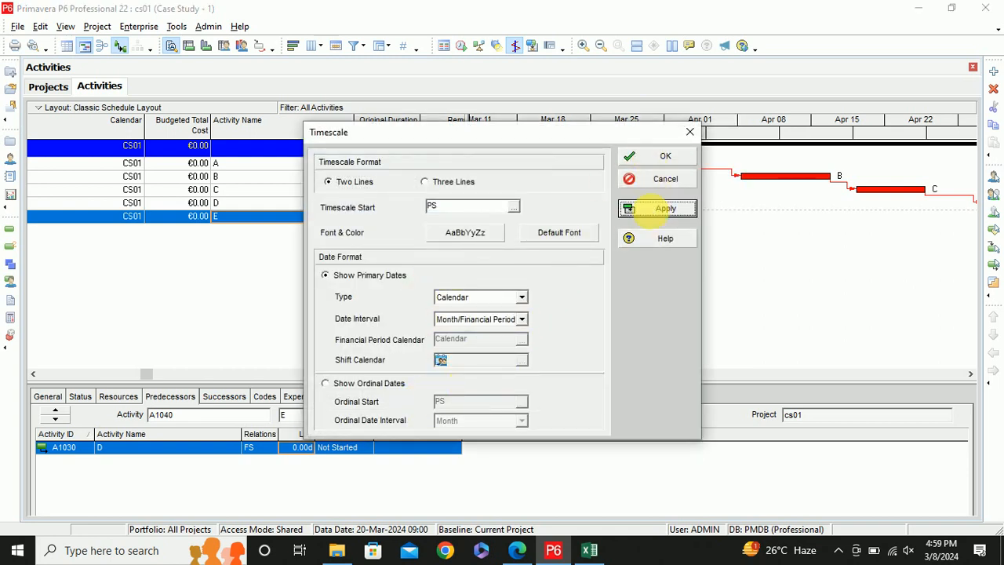
left_click_drag(542, 135, 371, 182)
left_click(474, 201)
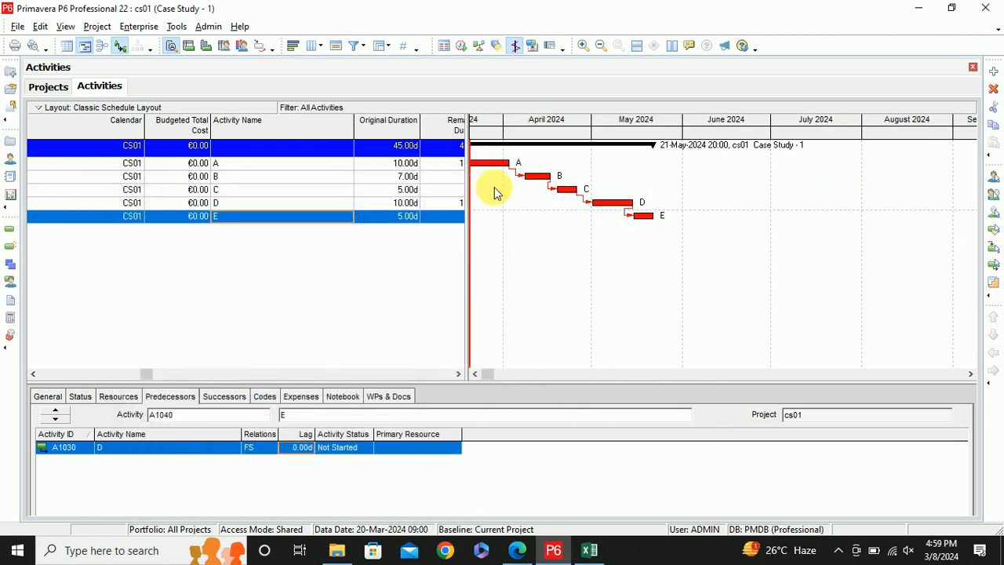
left_click_drag(479, 316, 428, 320)
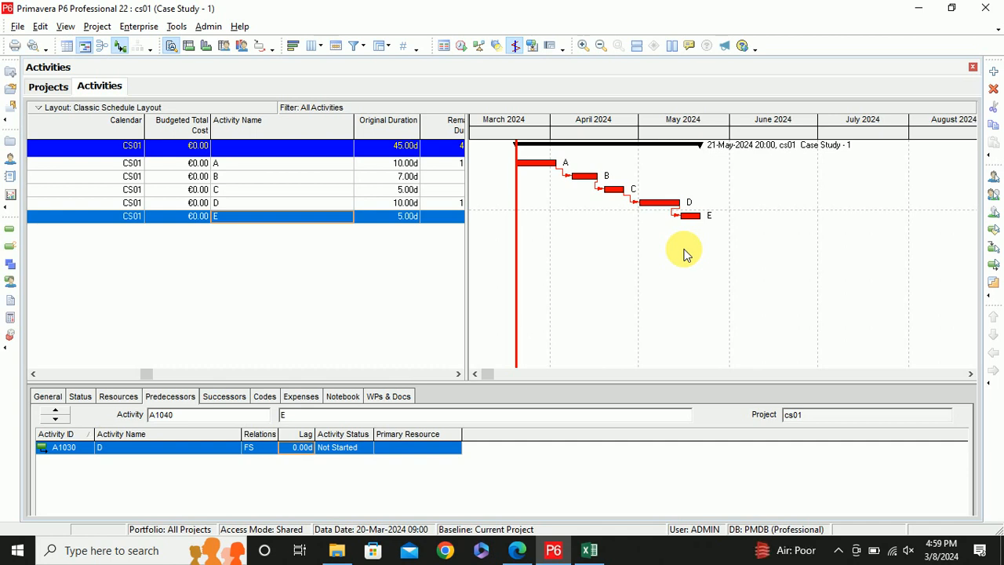
Open the enterprise roles and collapse the E&C, IT, CORP, PROD and Power role groups
left_click(139, 30)
left_click(146, 80)
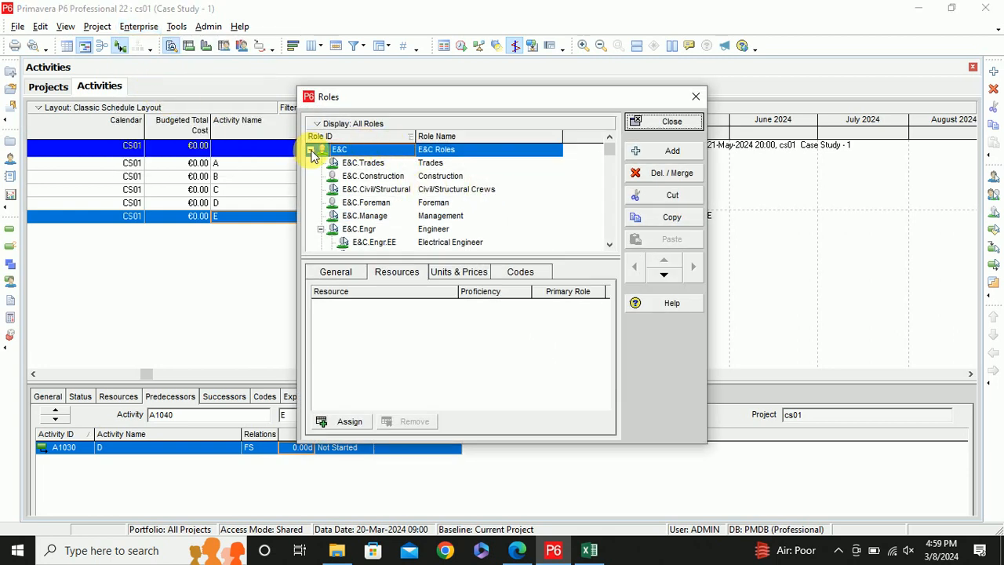
left_click(311, 149)
left_click(311, 162)
left_click(311, 175)
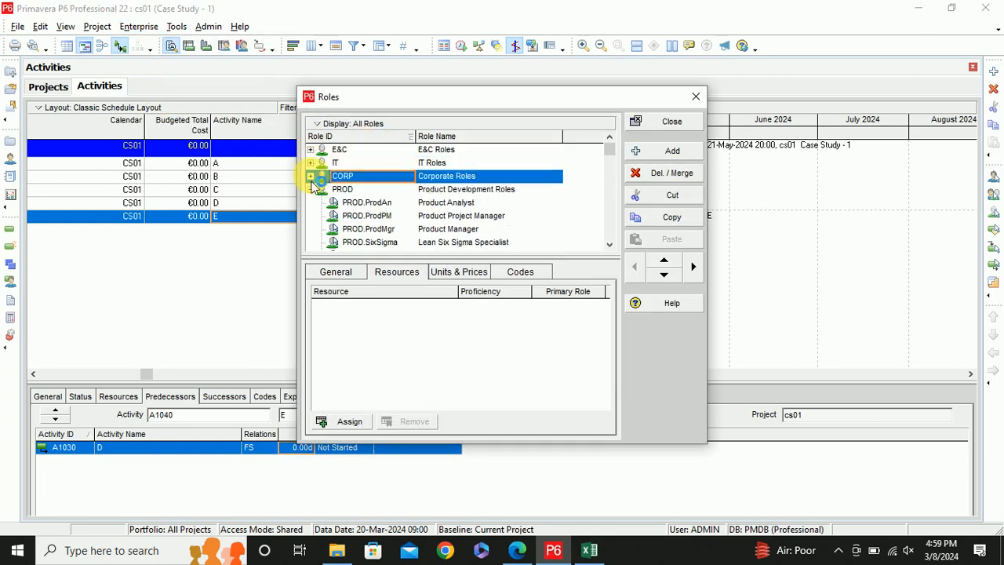
left_click(310, 189)
left_click(310, 203)
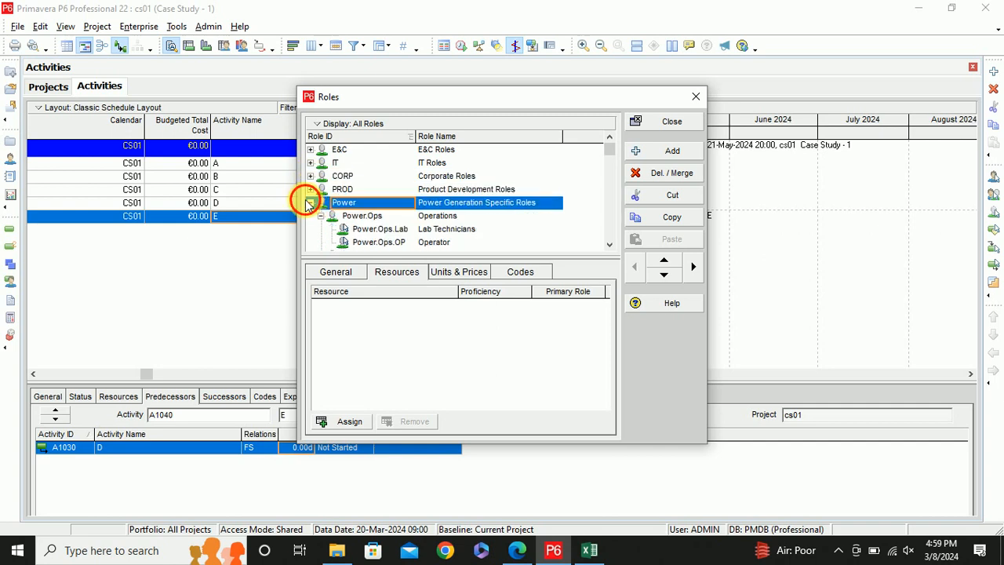
left_click(310, 203)
Copy the Project Manager role name from the roles list in the Excel sheet and return to Primavera P6
key("alt+Tab")
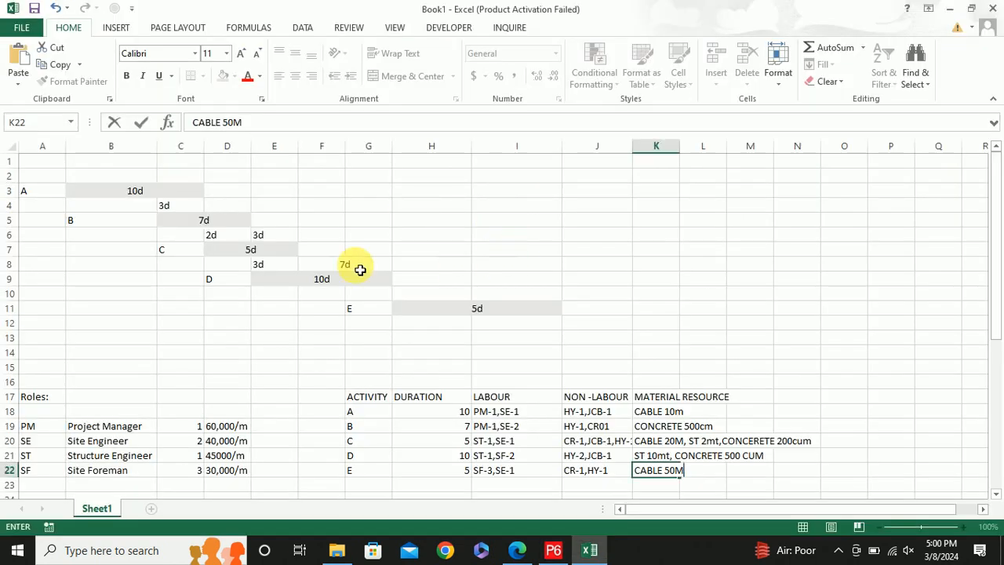
left_click(137, 427)
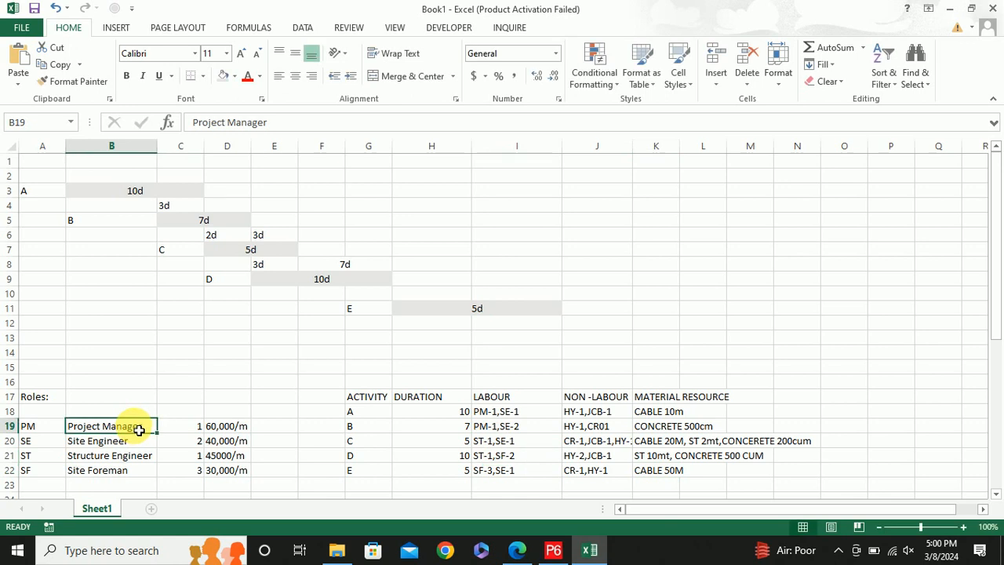
key("ctrl+c")
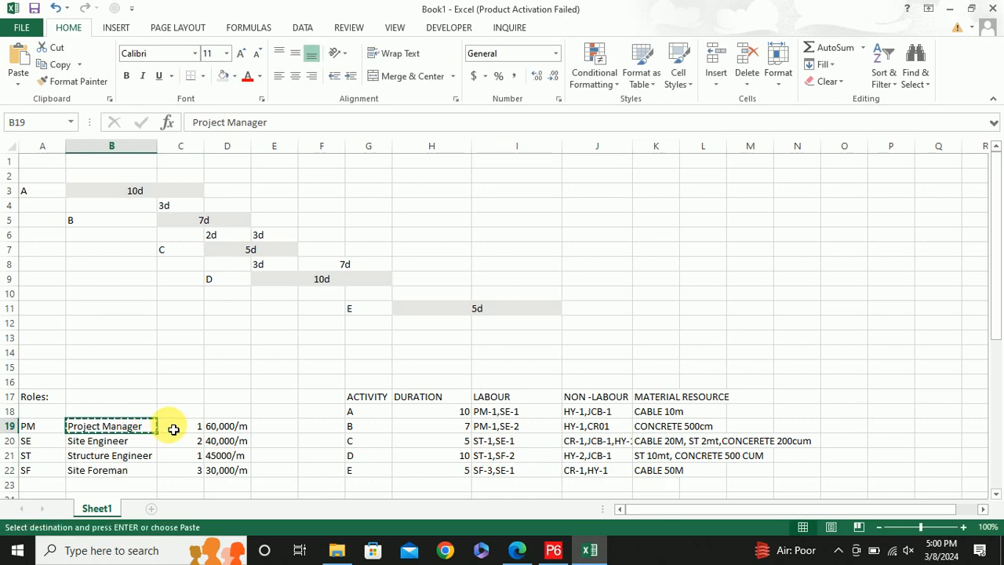
key("alt+Tab")
key("alt+Tab")
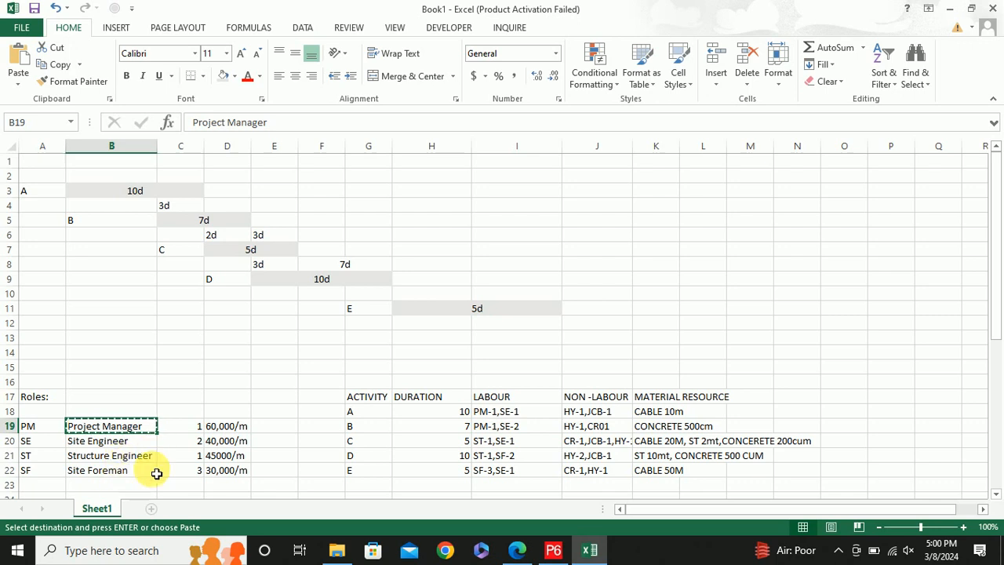
key("alt+Tab")
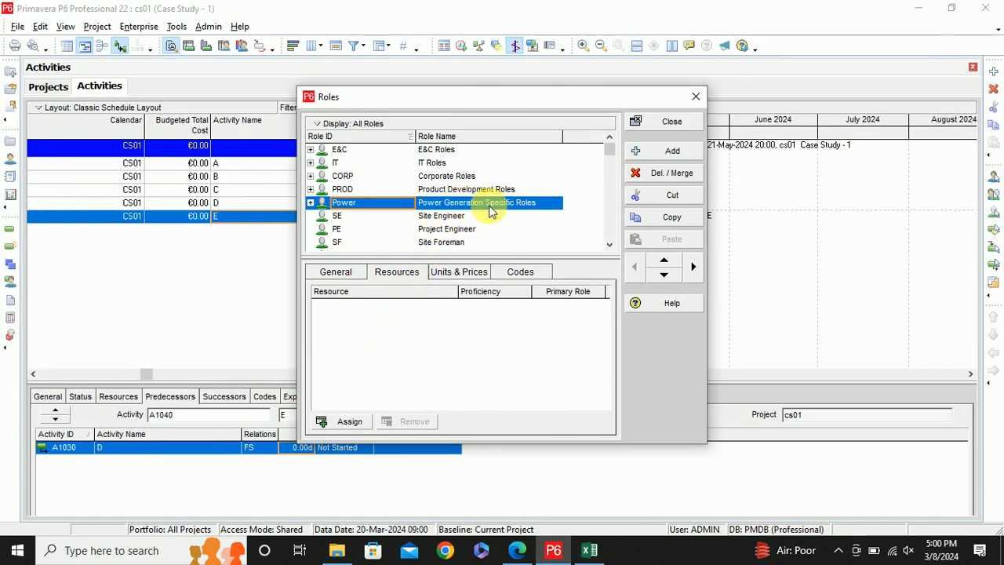
Review the resources assigned to the existing Project Engineer, Site Engineer and Site Foreman roles
scroll(547, 225, "down", 1)
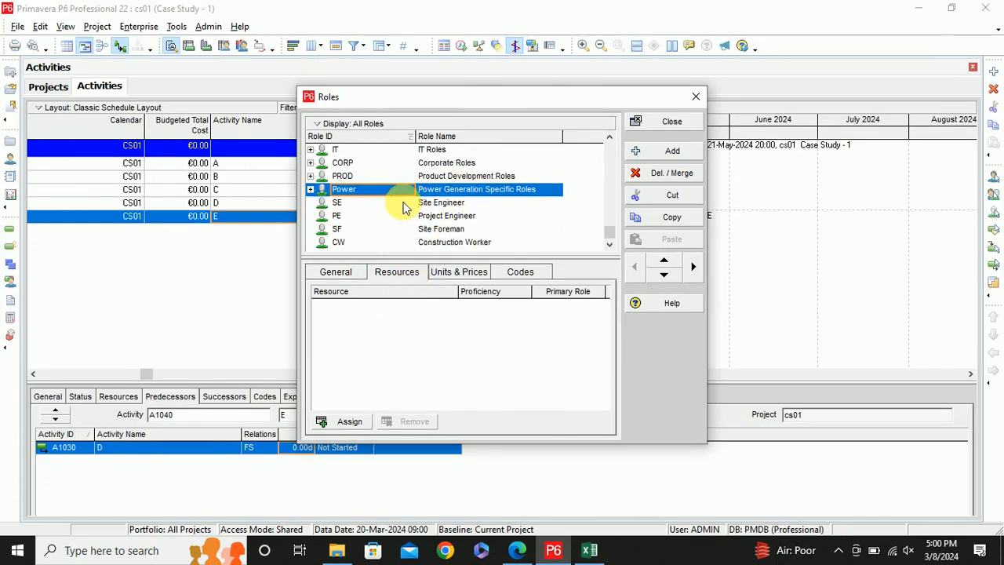
left_click(444, 221)
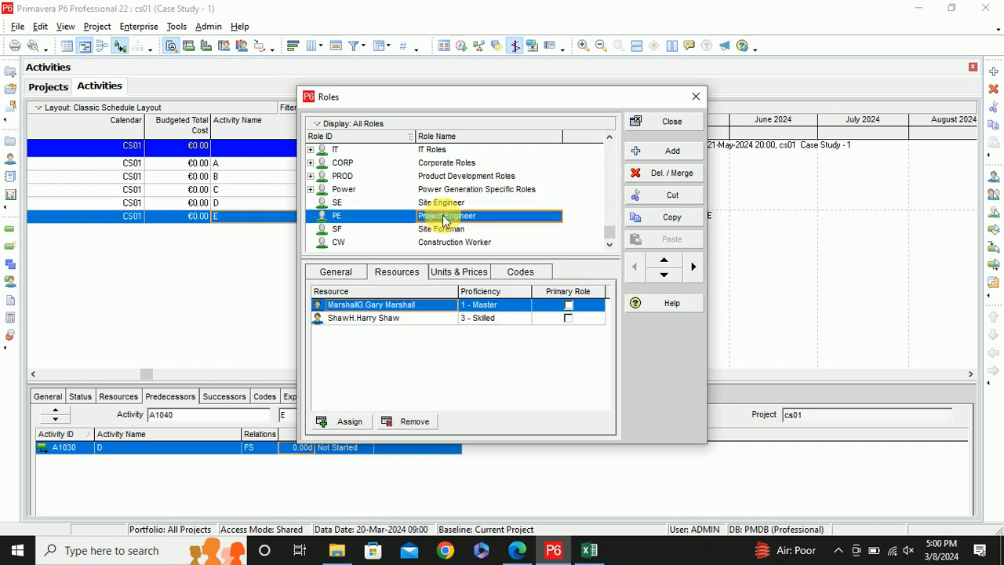
left_click(434, 202)
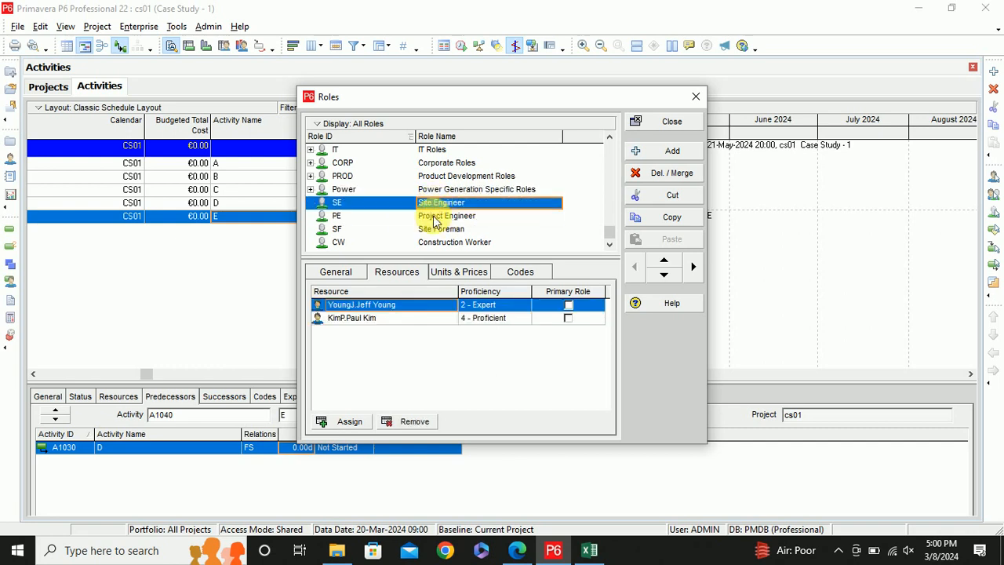
left_click(436, 230)
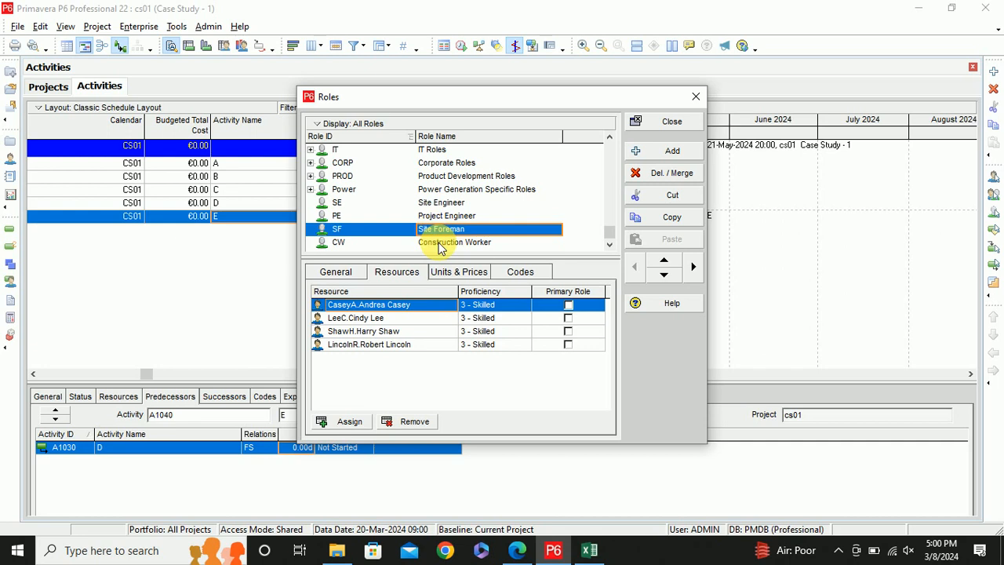
Examine the existing Site Engineer role's assigned resources and its units and prices
key("alt+Tab")
key("alt+Tab")
left_click(430, 205)
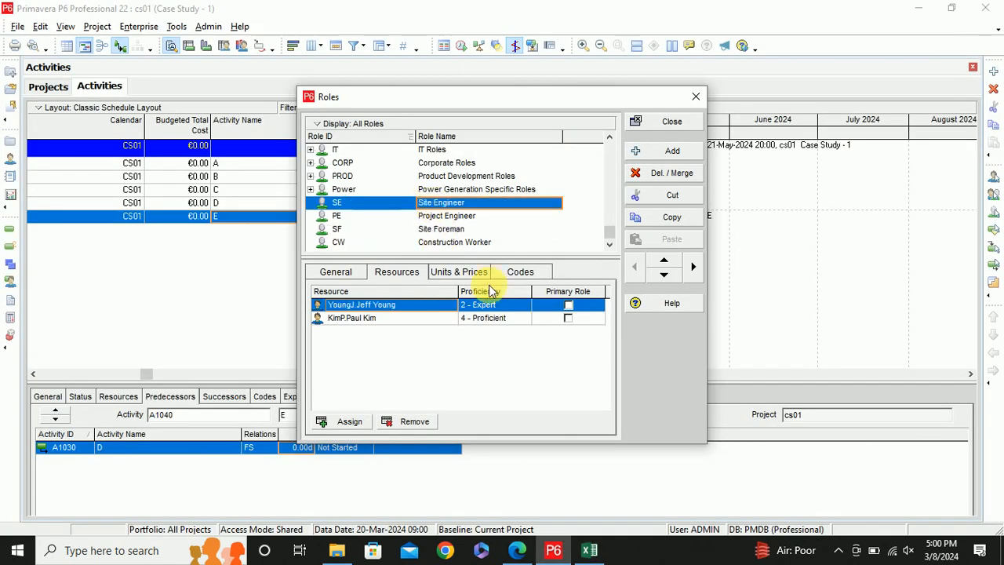
left_click(456, 272)
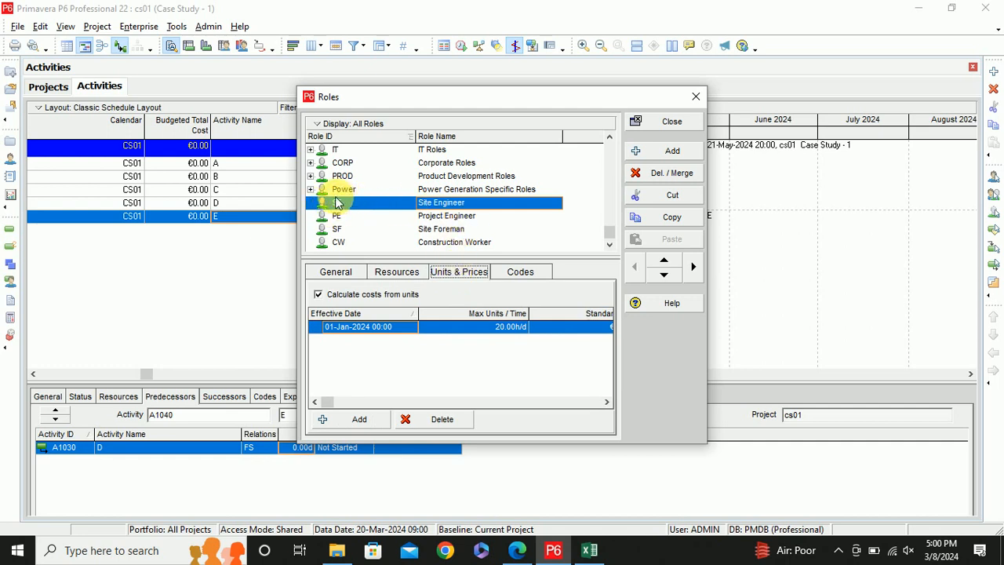
Add four new roles directly below the existing Site Engineer role
left_click(663, 151)
left_click(664, 152)
left_click(663, 151)
left_click(664, 151)
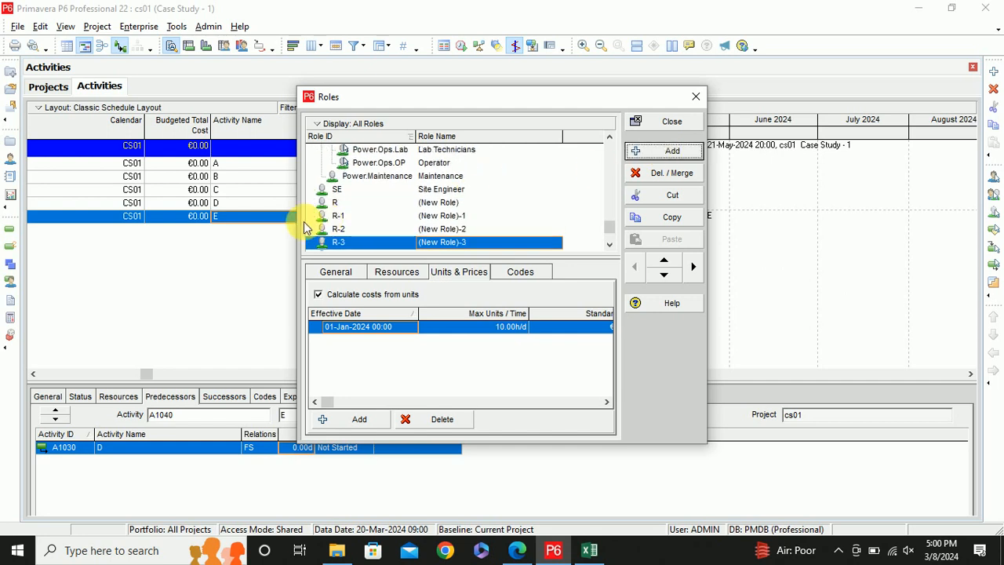
Give the first new role the ID PM01 and the name PROJECT MANAGER, following the roles list in Excel
left_click(333, 202)
key("alt+Tab")
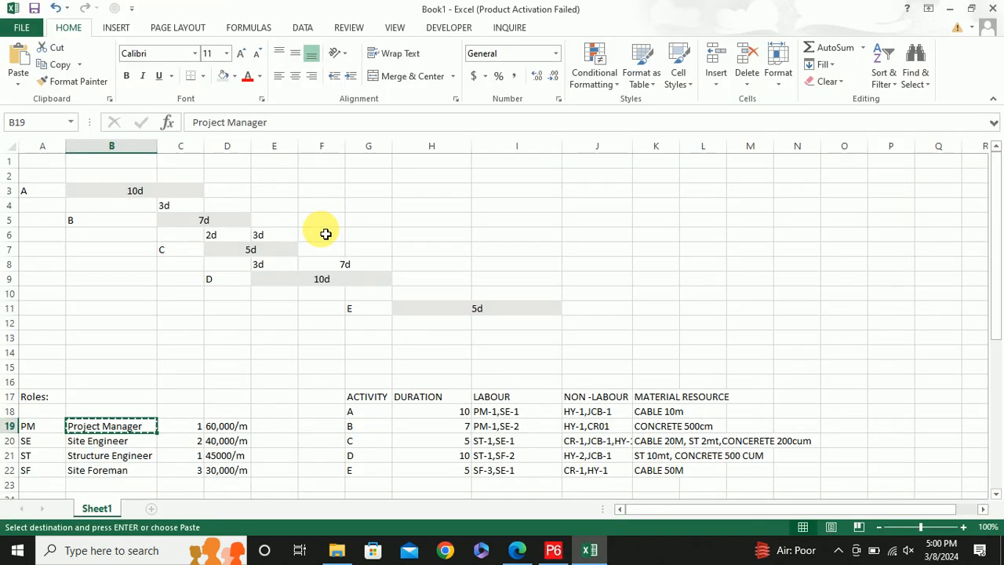
key("alt+Tab")
left_click(347, 204)
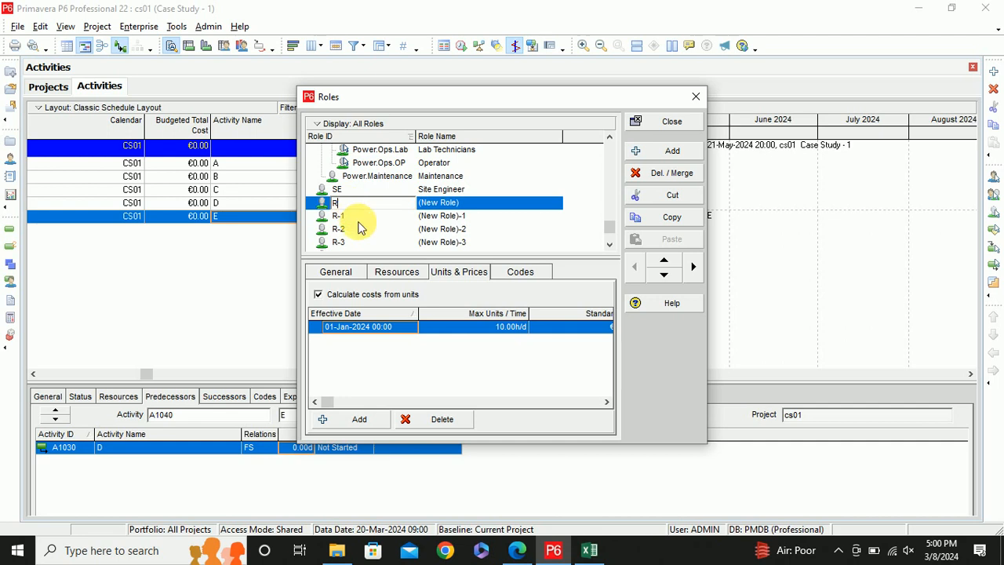
type("p")
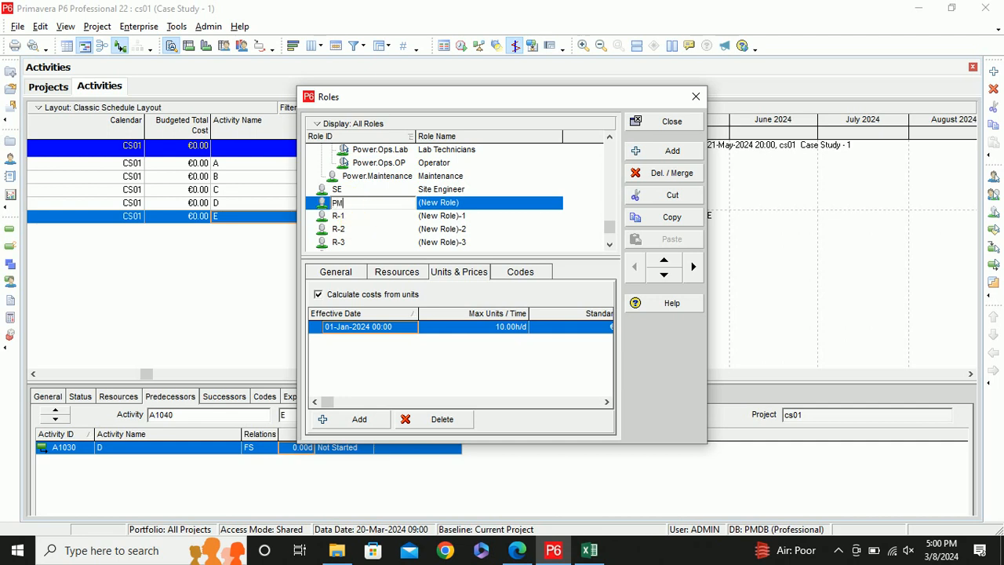
key("alt+Tab")
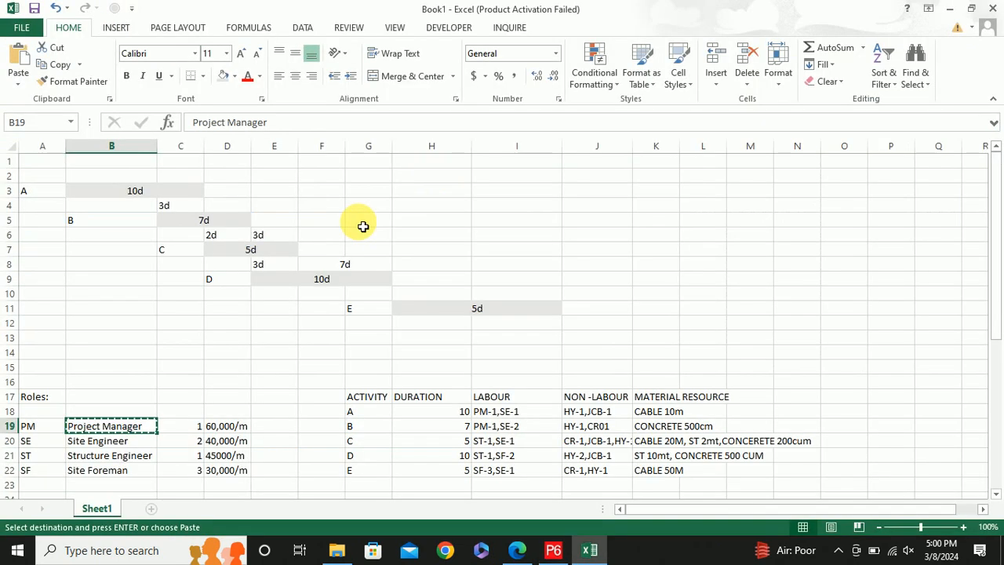
key("alt+Tab")
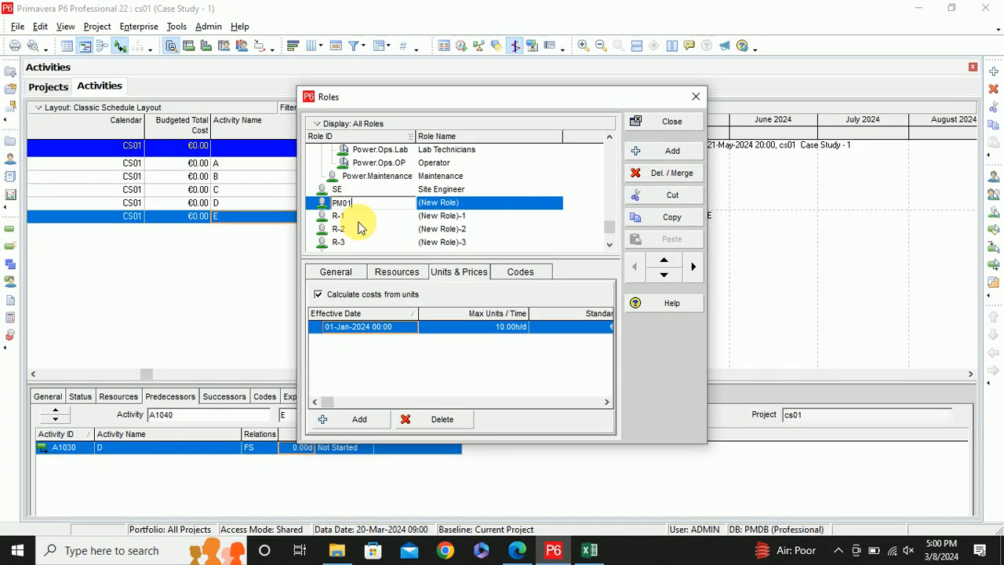
left_click(451, 204)
type("PROJECT MANAGER")
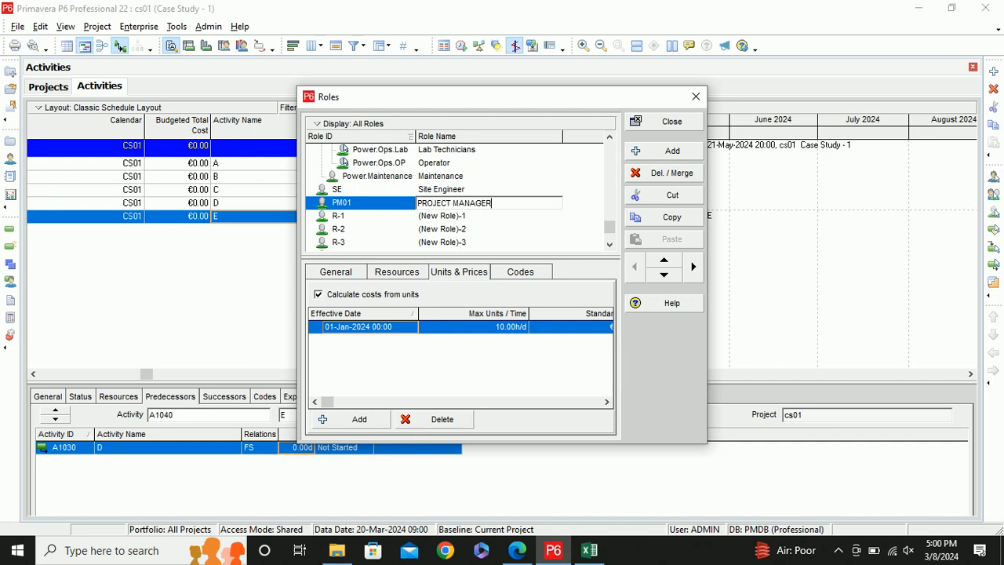
Give the second new role the ID SE01 and the name SITE ENGINEER
left_click(352, 218)
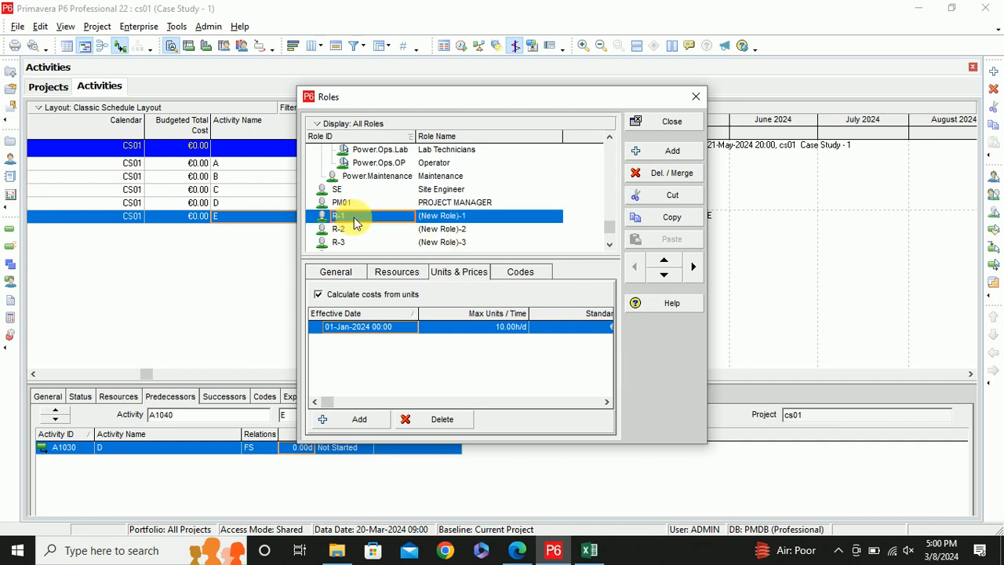
type("SE01")
left_click(353, 219)
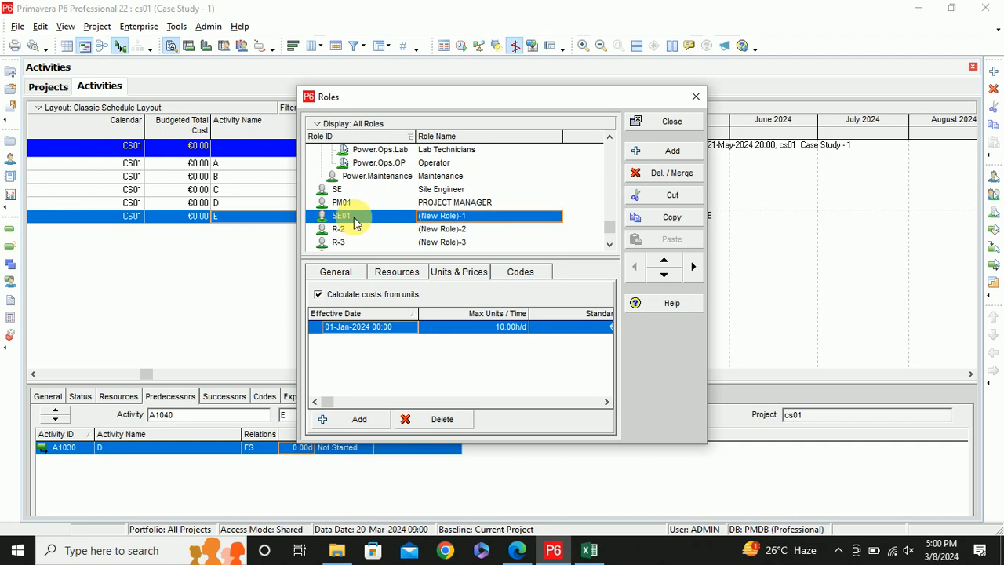
type("SITE ENGINEER")
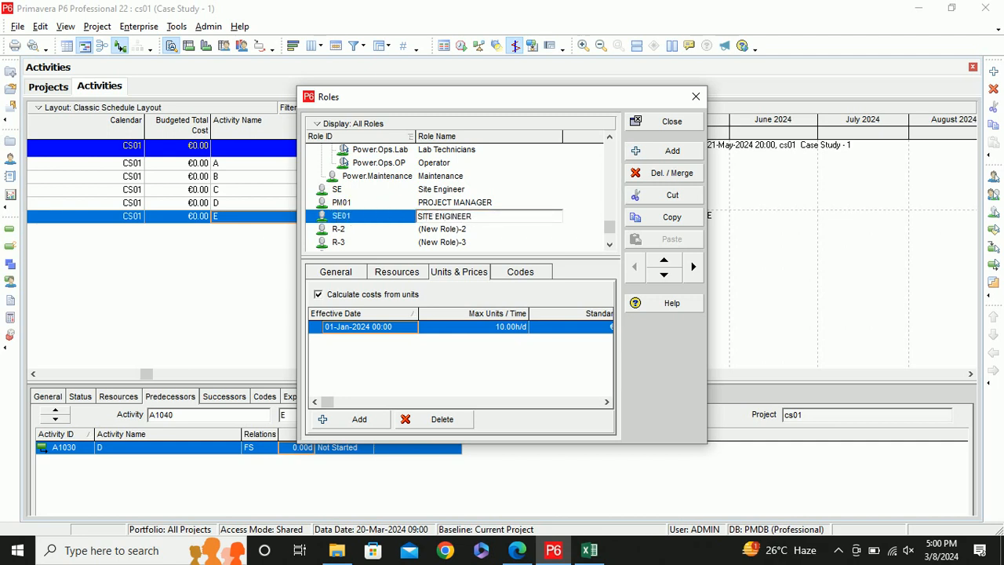
left_click(353, 218)
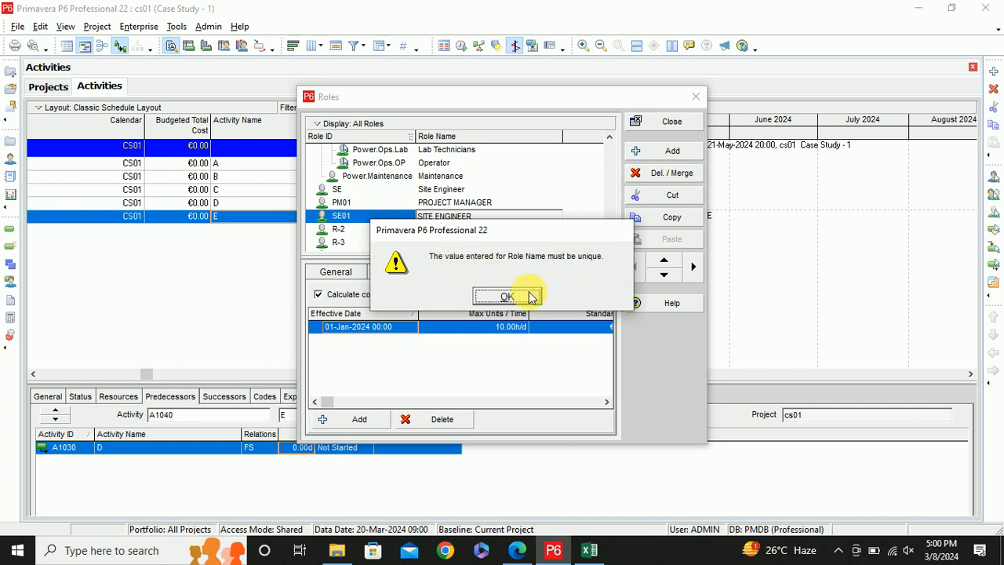
left_click(507, 296)
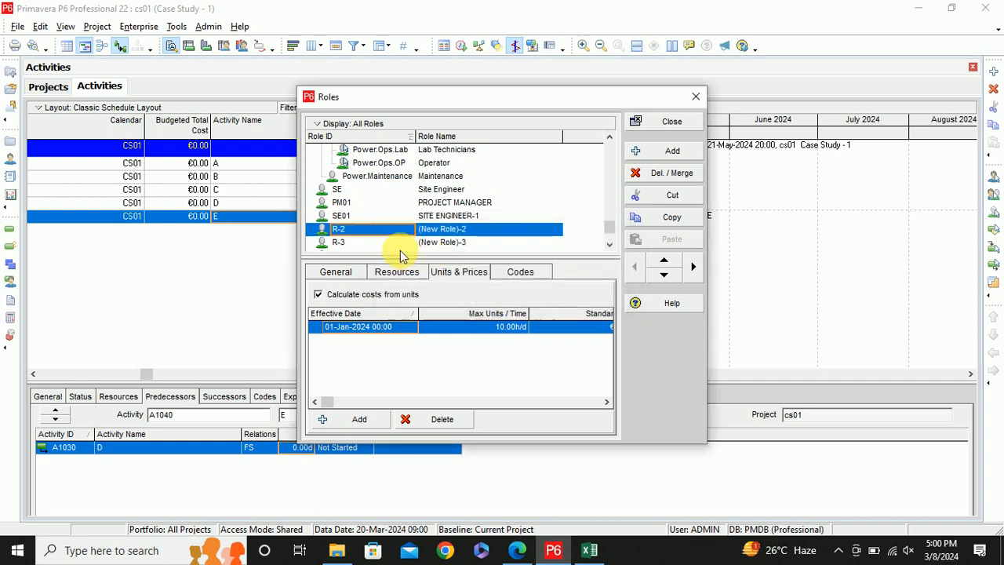
Give the third new role the ID ST01 and the name STRUCTURE ENGINEER
left_click(361, 231)
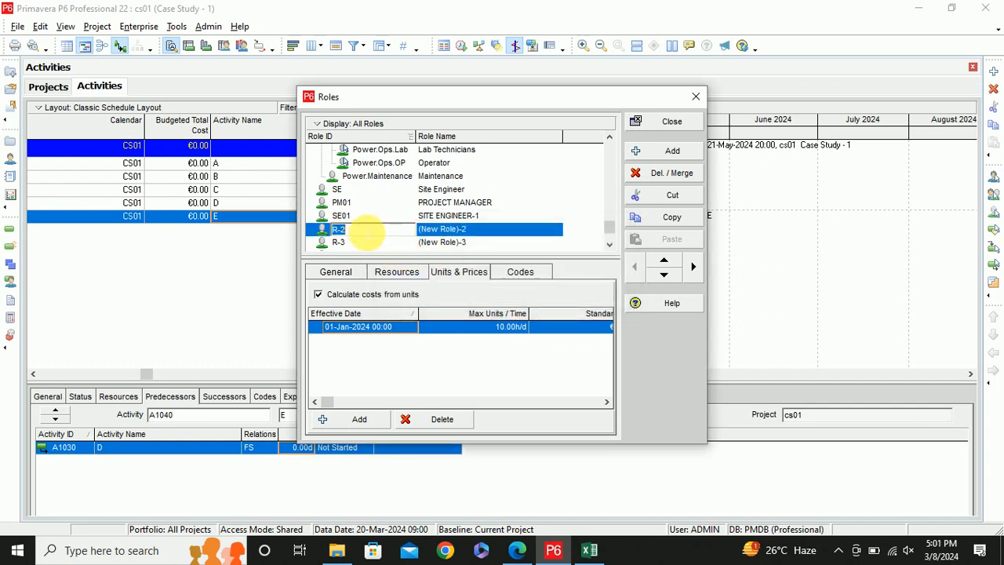
type("ST")
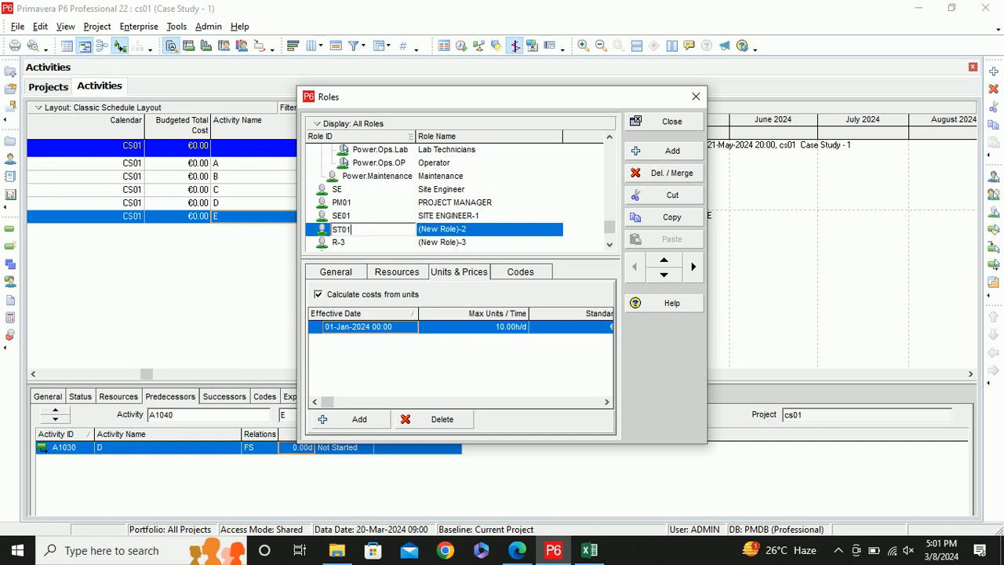
type("01")
left_click(363, 232)
type("STRUCTURE ENGINEER")
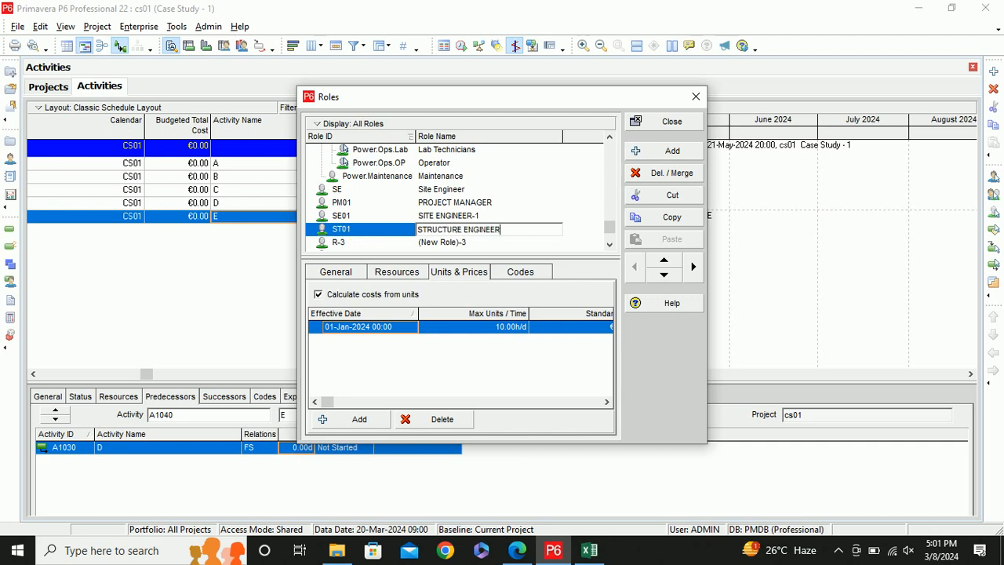
left_click(362, 232)
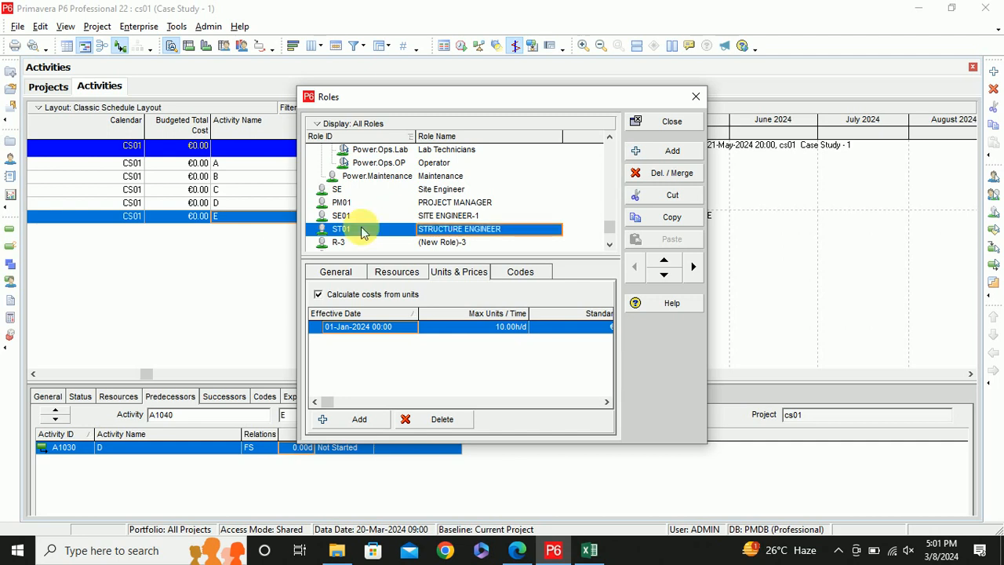
Check the Excel roles list and give the fourth new role the ID SF01 and the name SITE FOREMAN
key("alt+Tab")
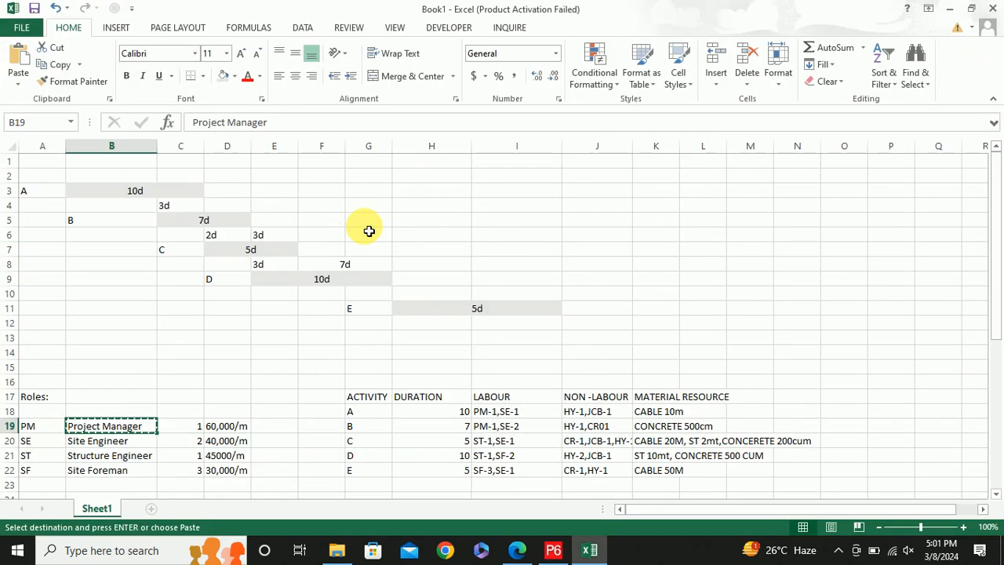
key("alt+Tab")
left_click(369, 245)
type("SF01")
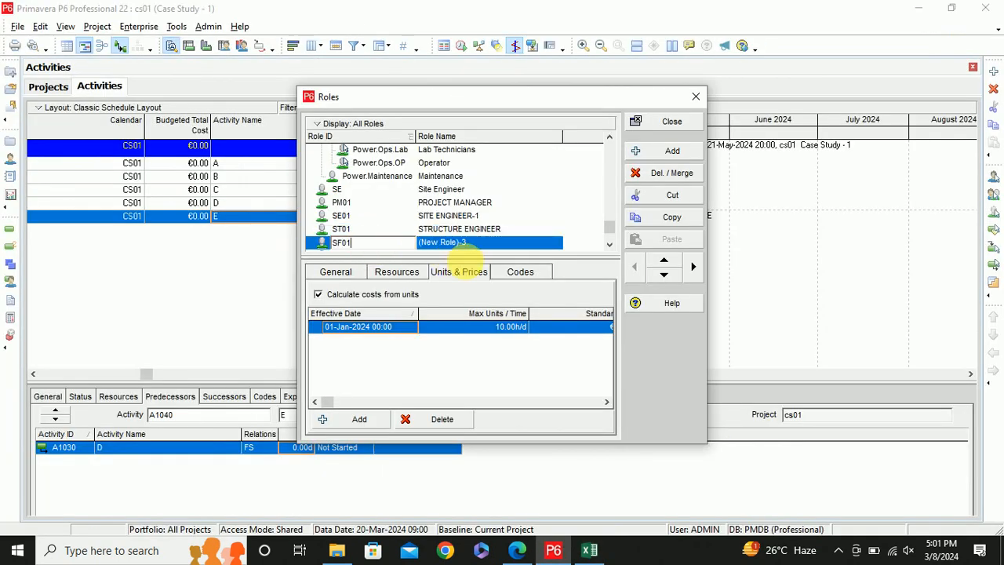
key("Tab")
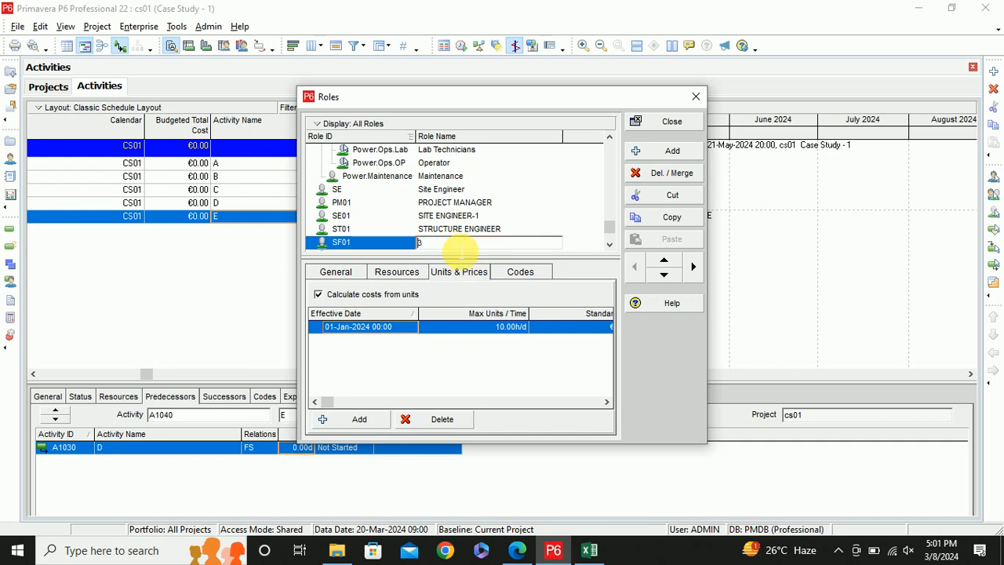
type("SITE FOREMAN")
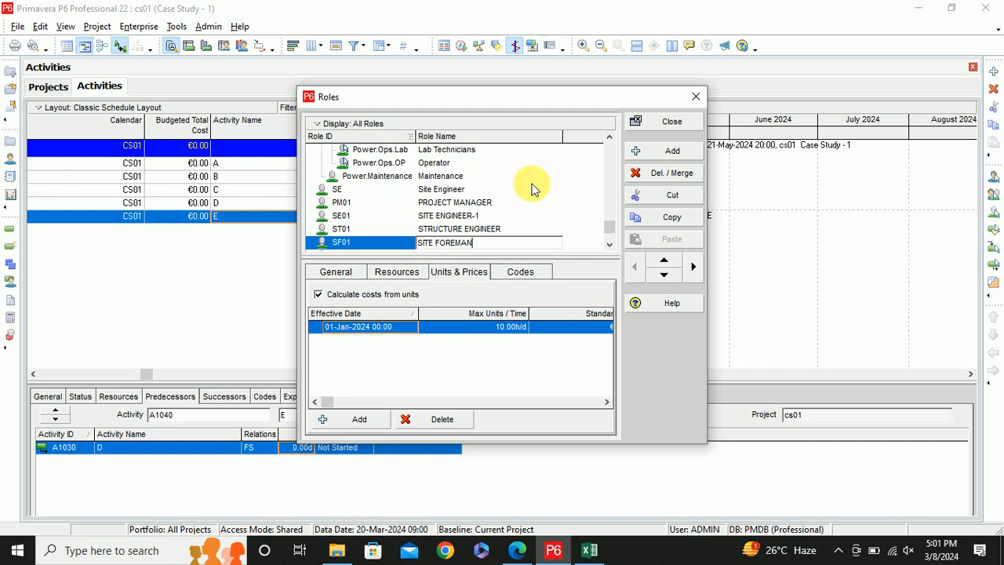
left_click(436, 196)
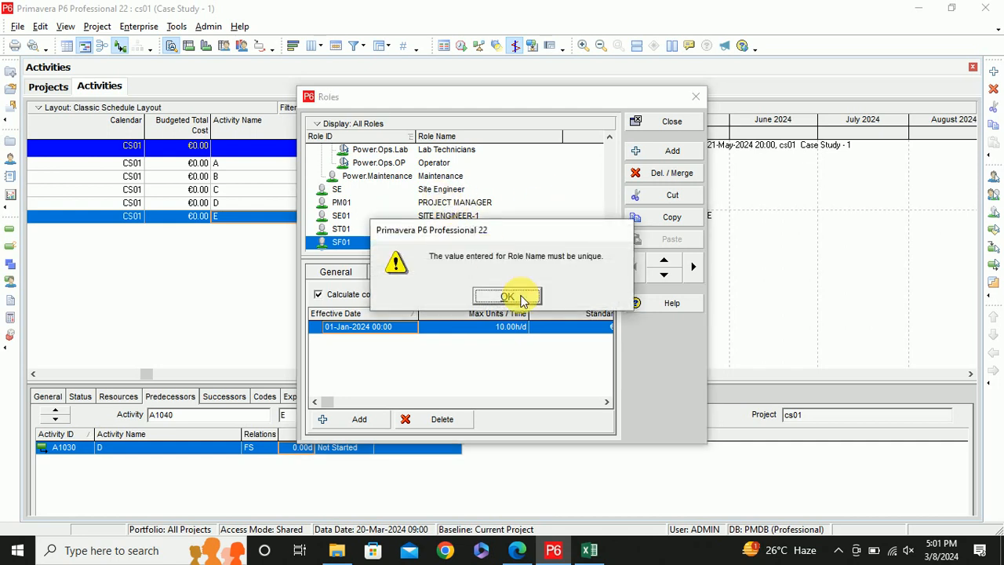
left_click(514, 297)
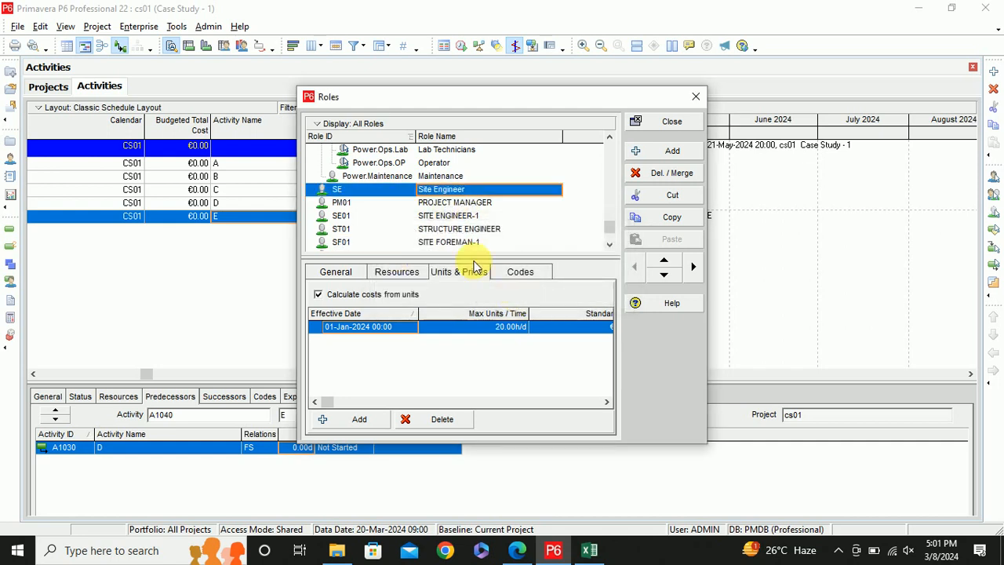
Examine the PROJECT MANAGER role's maximum units and price rates against its quantity and monthly rate in the Excel sheet
left_click(444, 202)
key("alt+Tab")
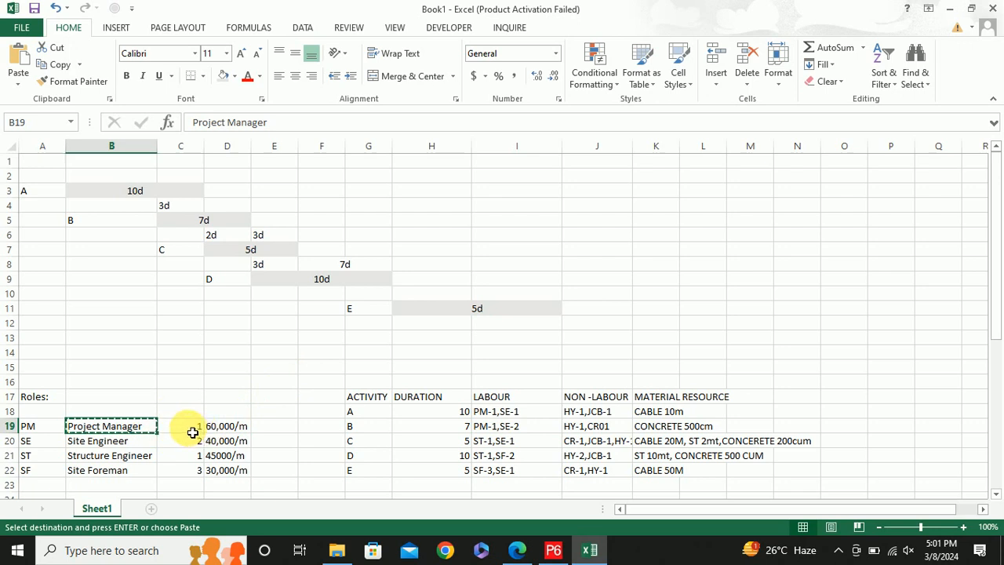
key("alt+Tab")
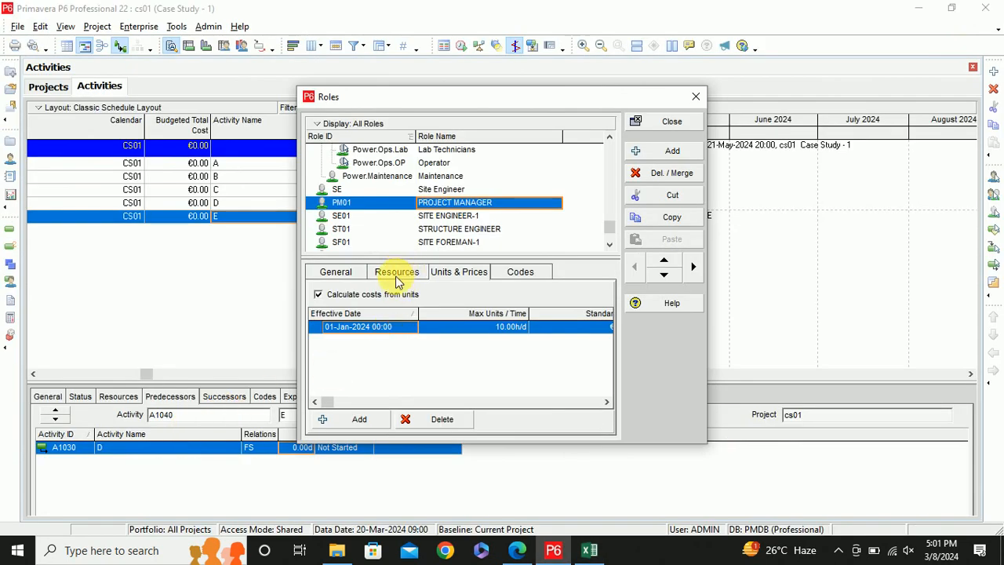
left_click(606, 403)
left_click(606, 402)
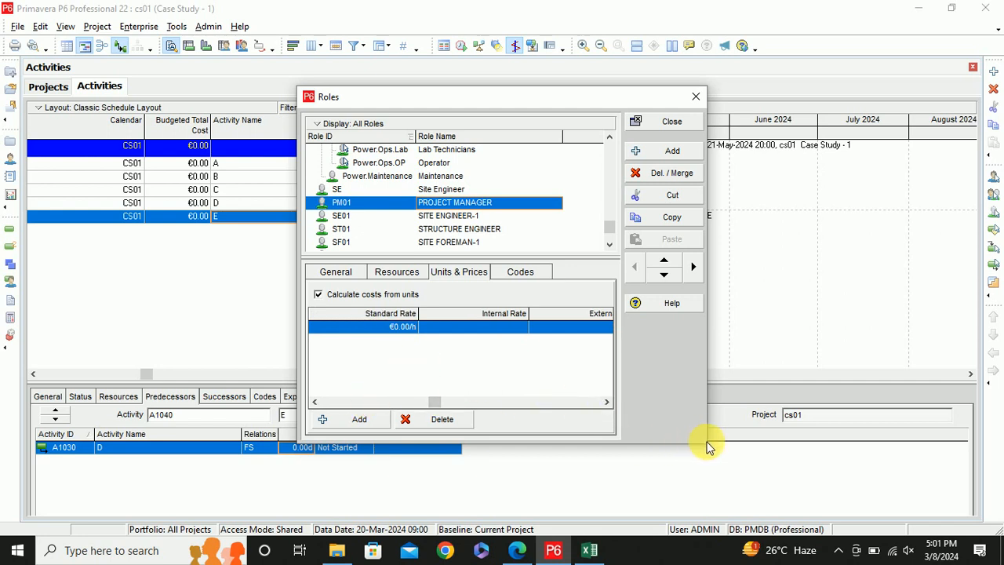
left_click(314, 403)
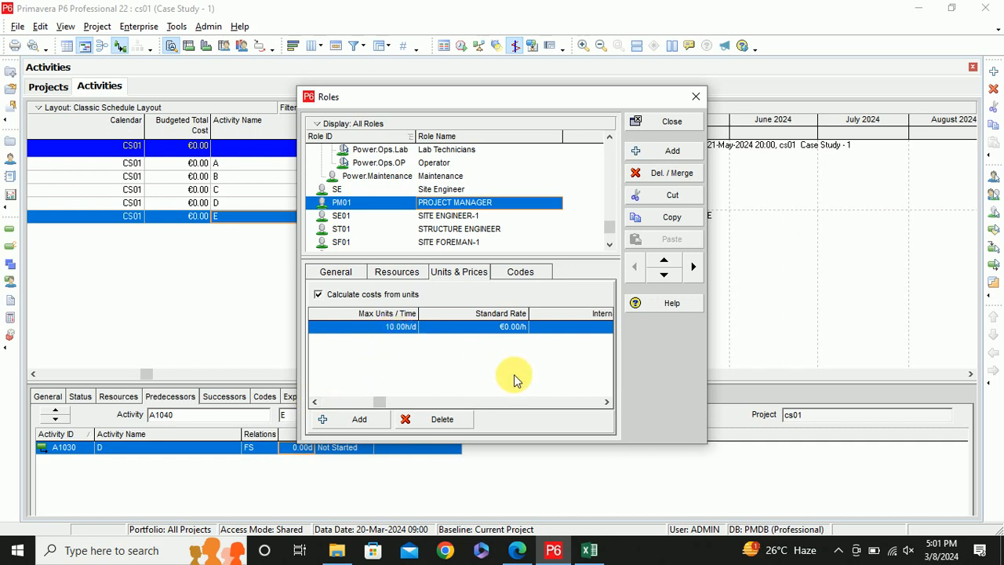
left_click(608, 402)
left_click(608, 402)
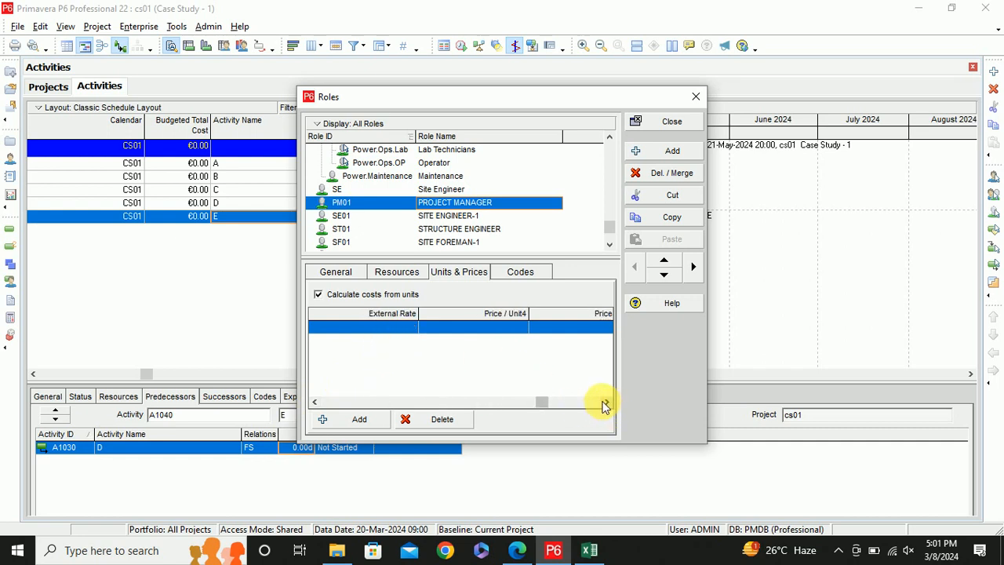
left_click(606, 404)
left_click(607, 402)
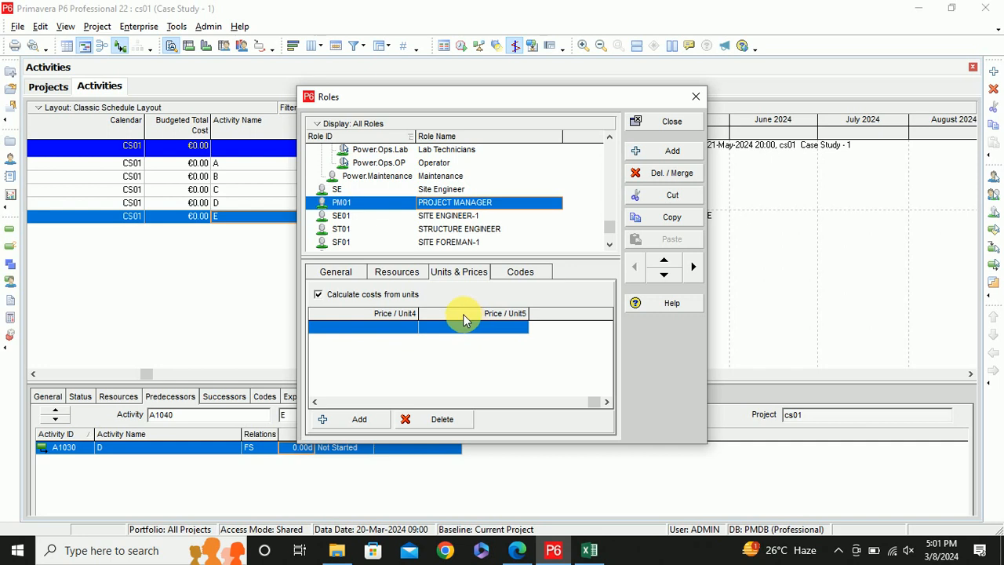
left_click(315, 402)
left_click(316, 402)
left_click(315, 403)
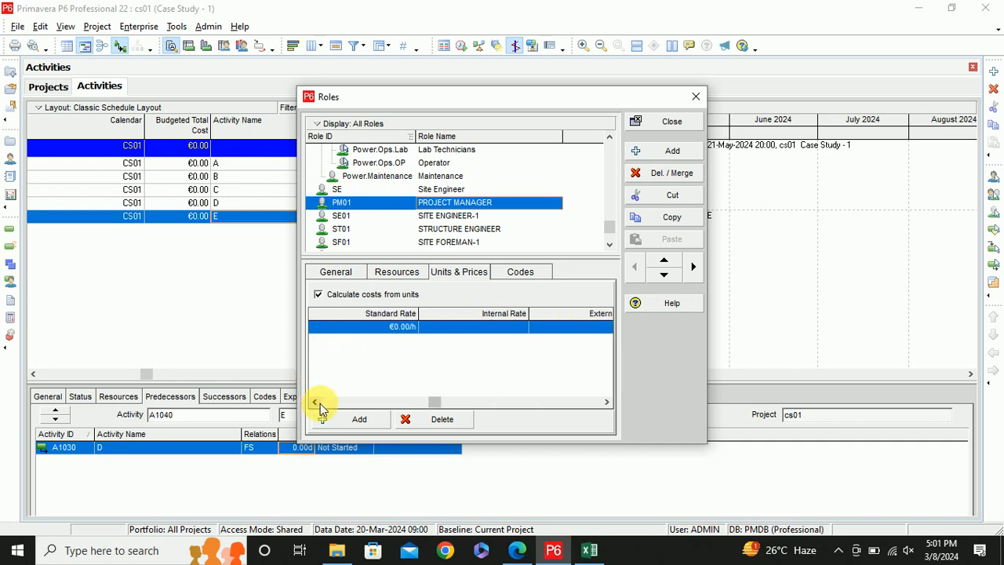
left_click(315, 402)
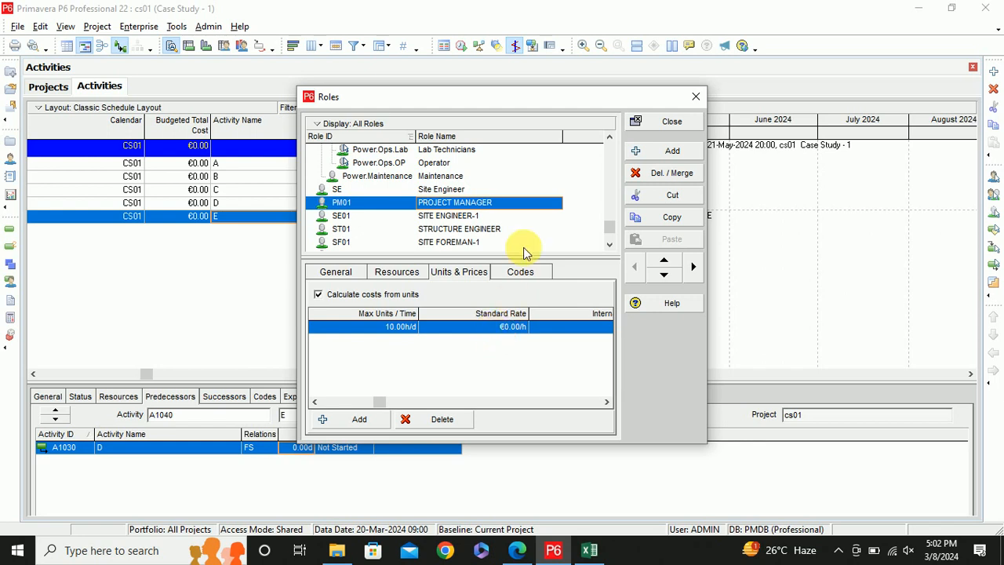
Check the Excel role quantities and set the SITE ENGINEER-1 role's maximum units per time to 20 h/d
left_click(459, 220)
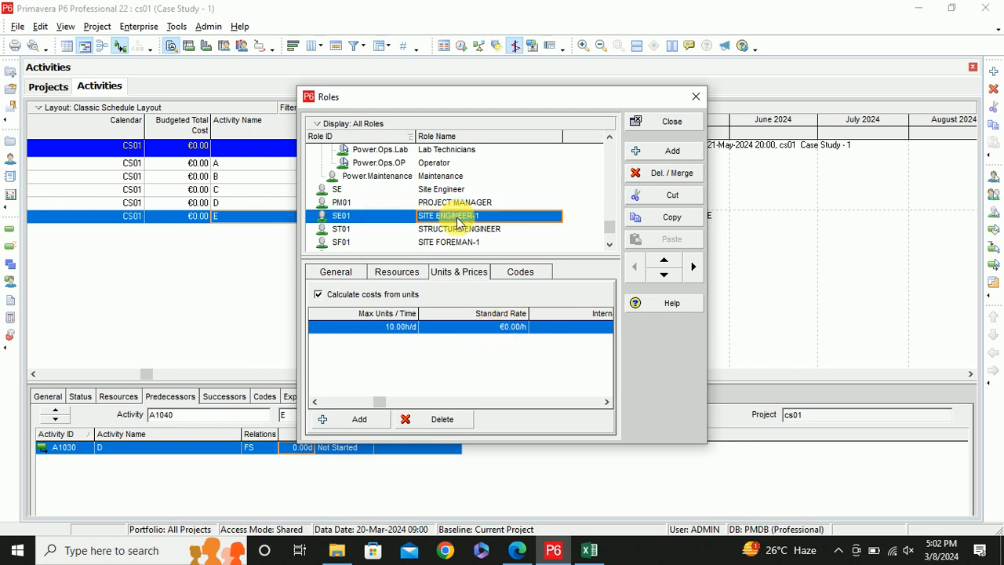
key("alt+Tab")
key("alt+Tab")
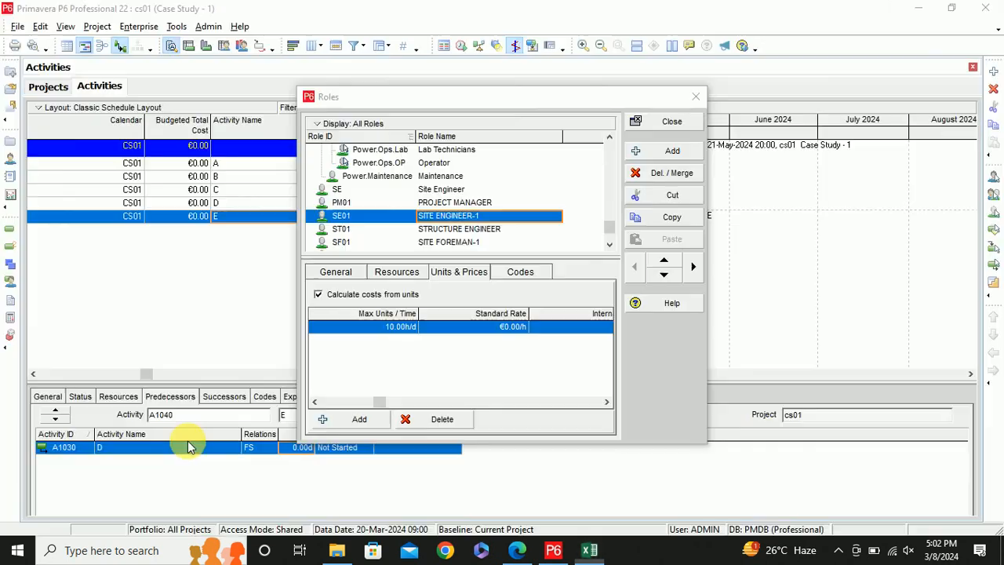
left_click(385, 332)
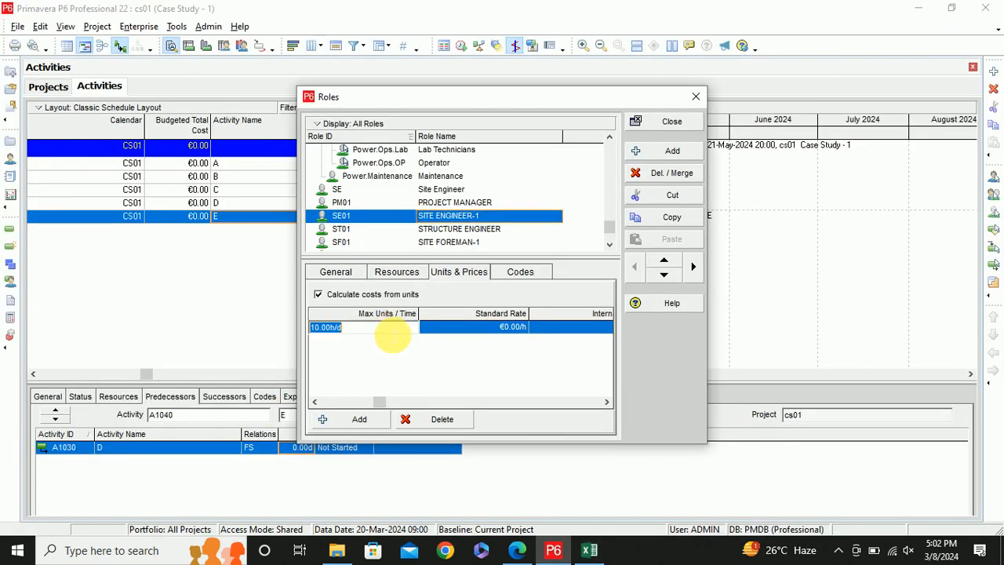
type("20")
key("Return")
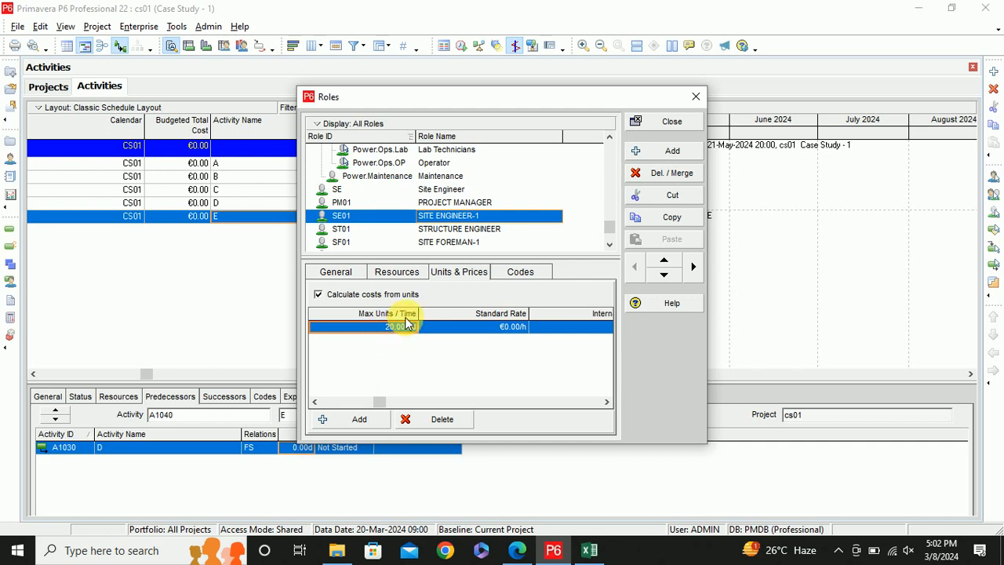
Check the remaining role quantities in Excel, set the SITE FOREMAN-1 role's maximum units per time to 30 h/d, and close the roles dialog
key("alt+Tab")
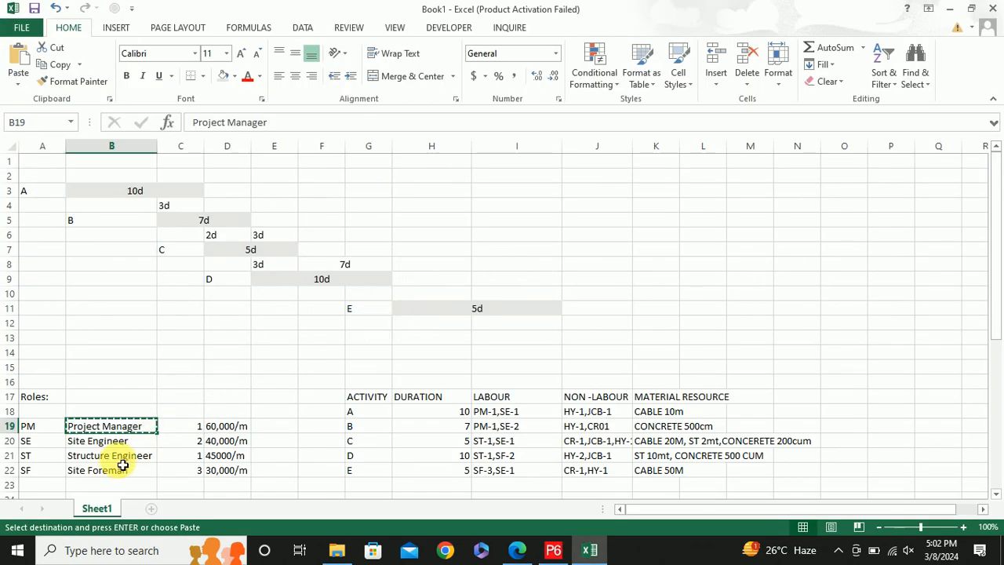
key("alt+Tab")
left_click(448, 228)
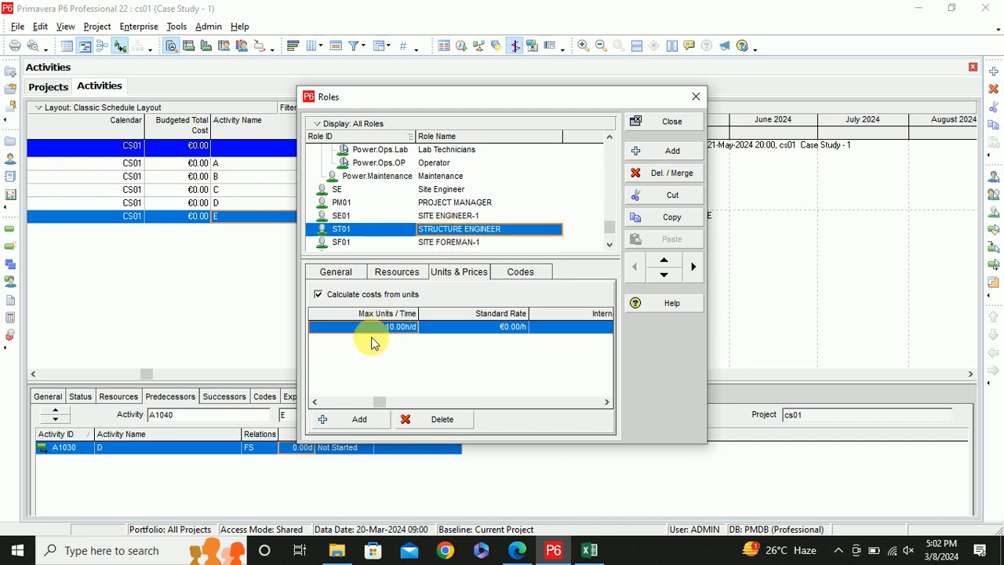
key("alt+Tab")
key("alt+Tab")
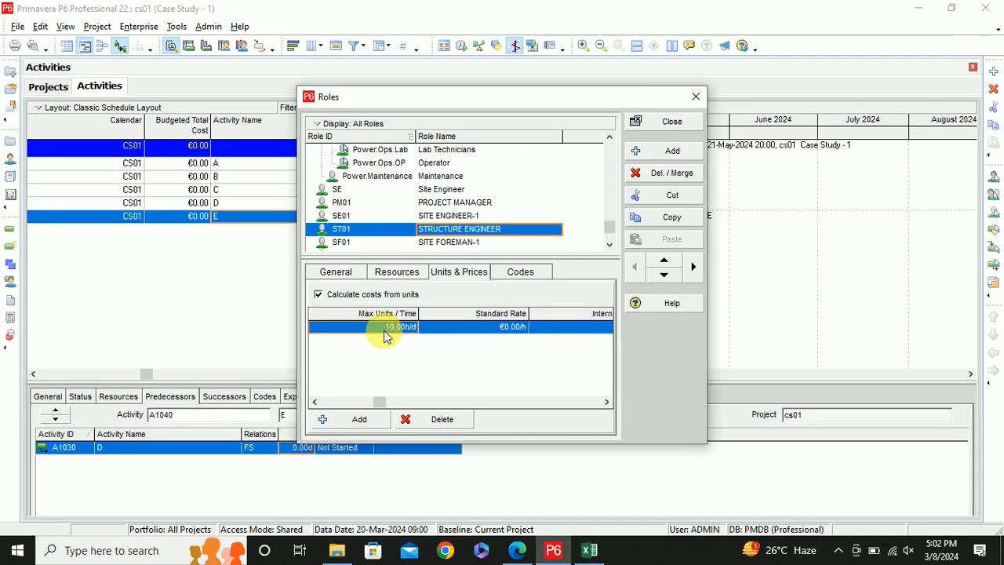
key("alt+Tab")
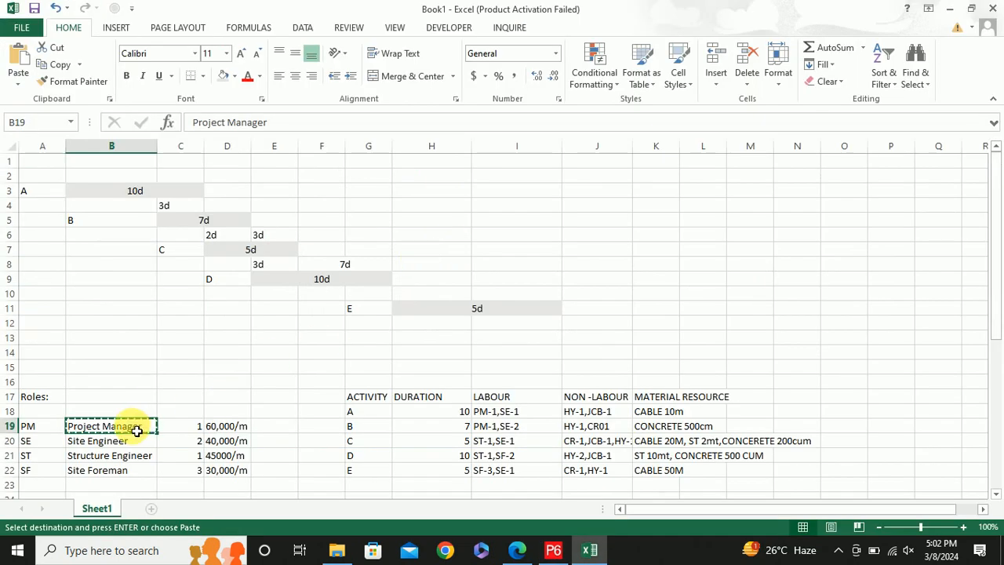
key("alt+Tab")
left_click(387, 330)
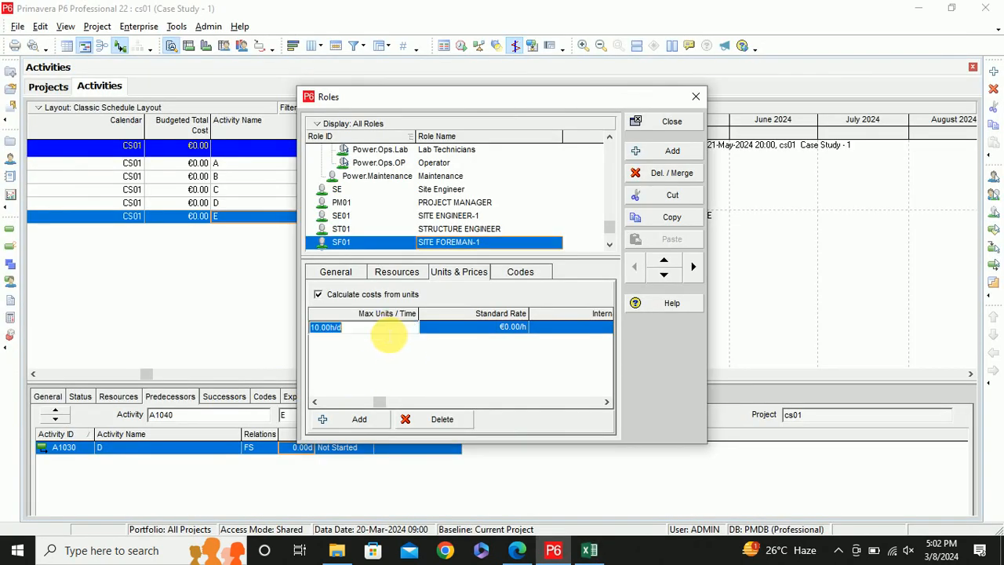
type("30")
key("Return")
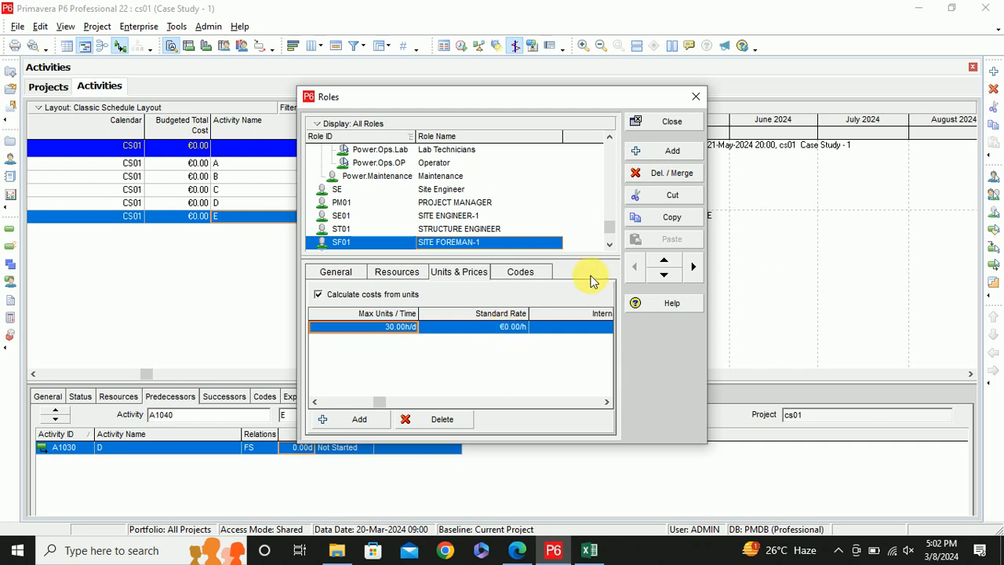
left_click(695, 96)
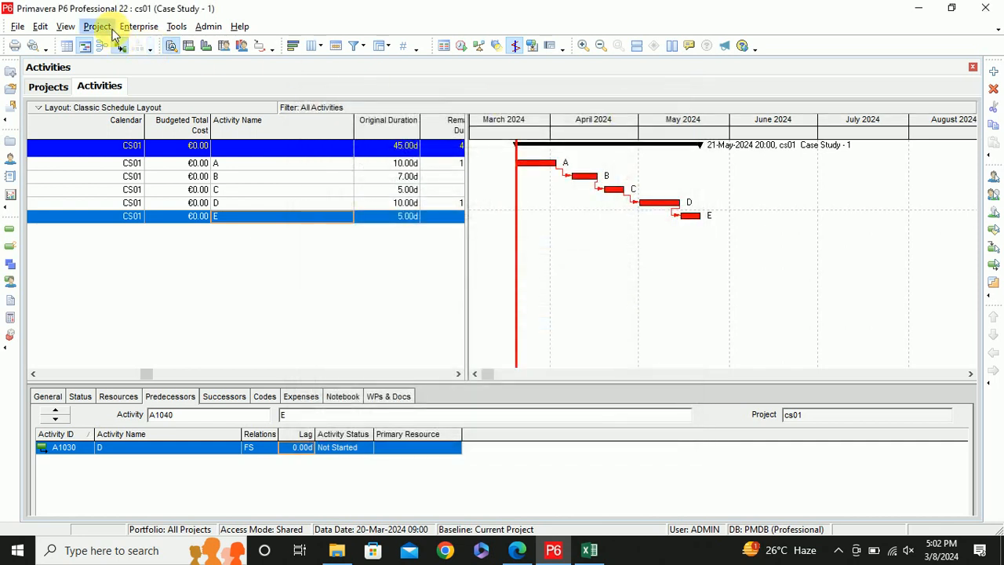
Set the currency for viewing monetary values to Indian Rupees in the user preferences
left_click(39, 28)
left_click(56, 65)
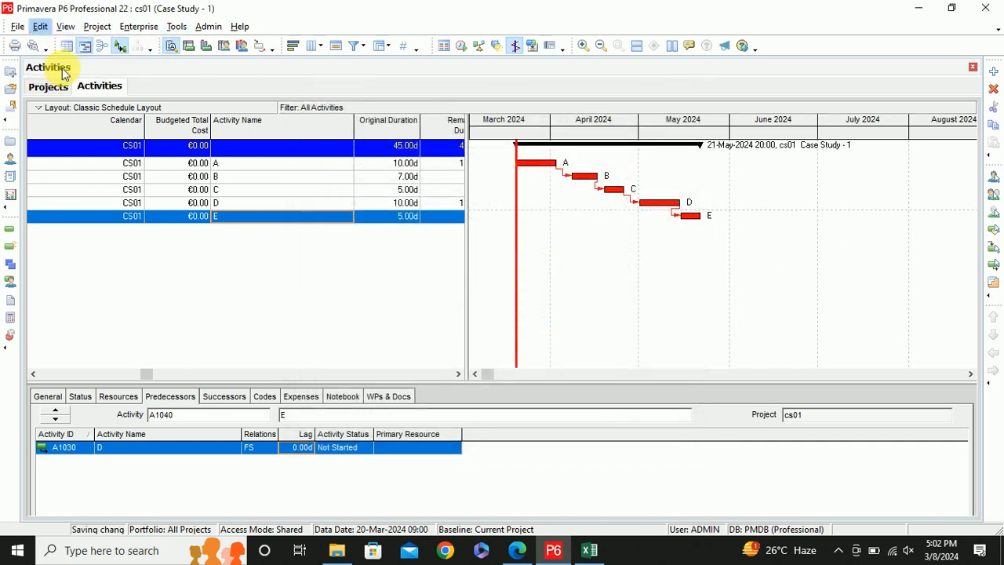
left_click(408, 100)
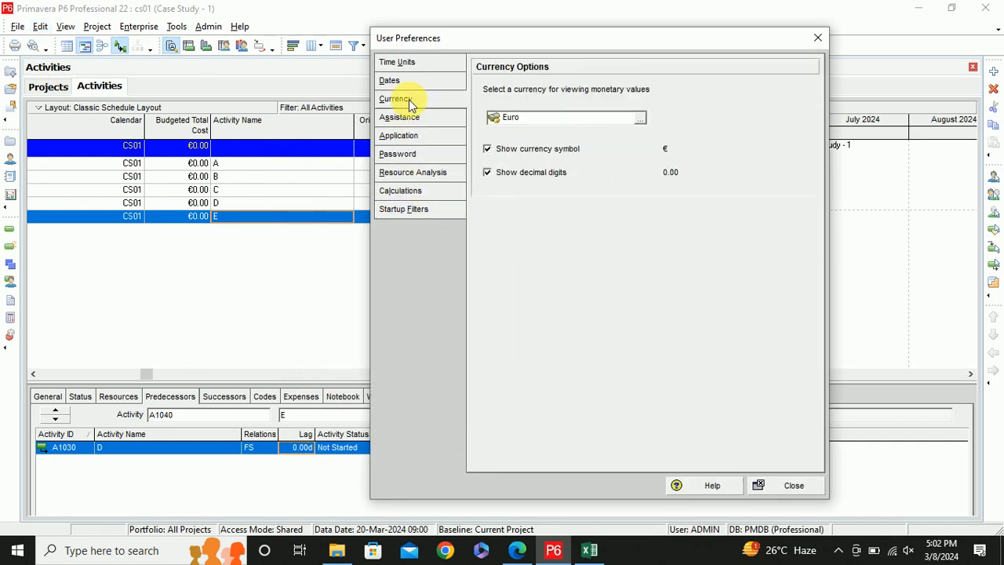
left_click(641, 119)
scroll(625, 329, "down", 5)
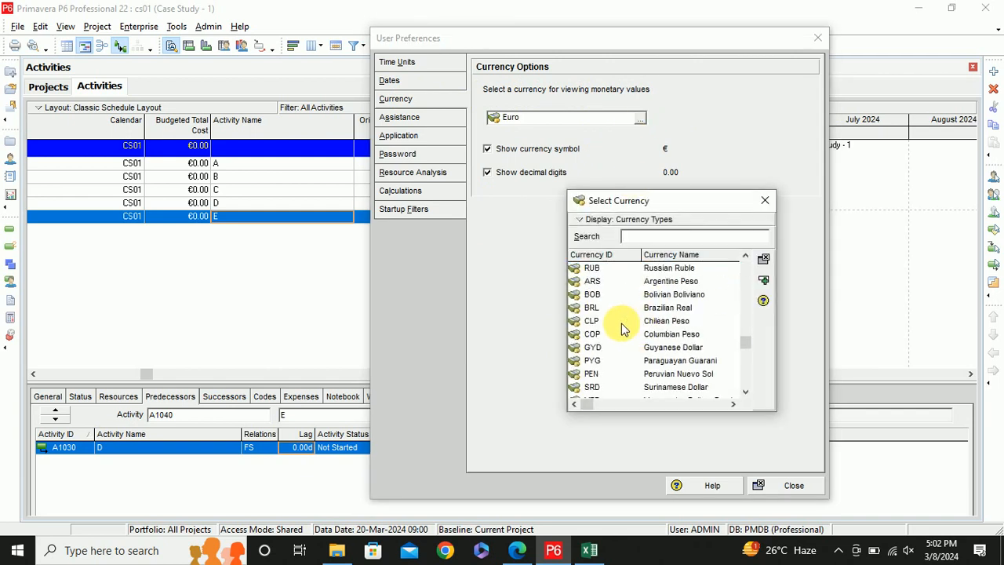
left_click(668, 387)
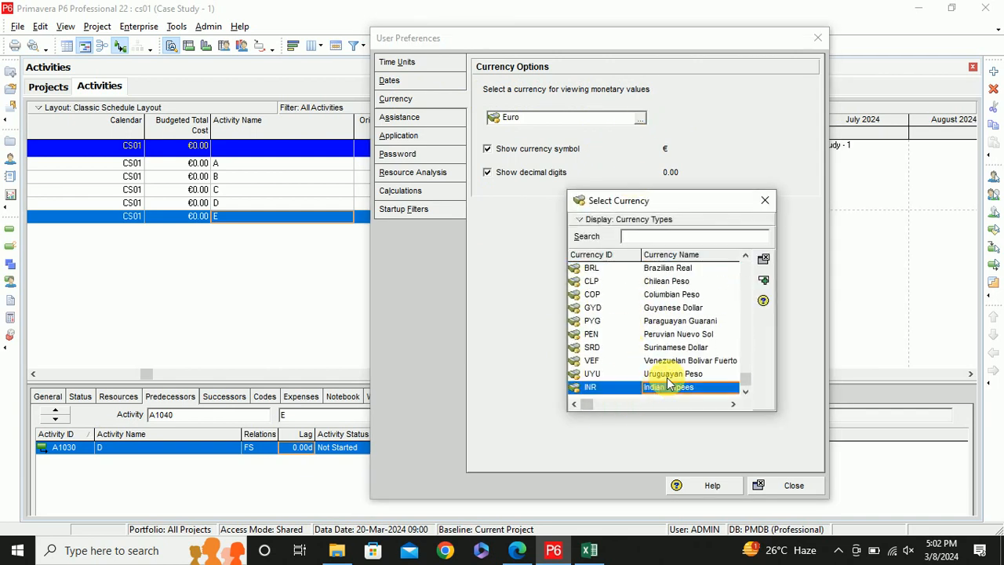
left_click(762, 283)
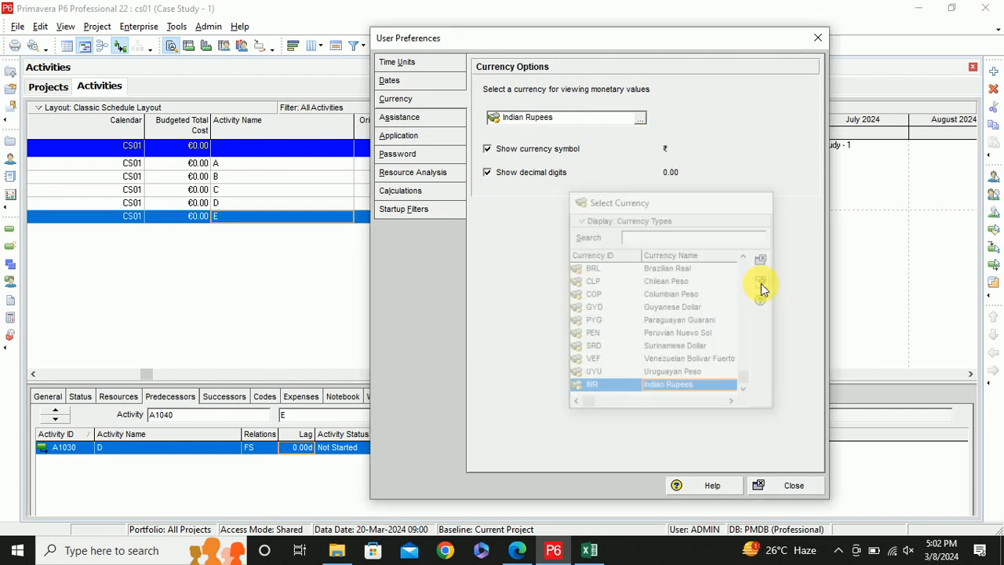
left_click(818, 38)
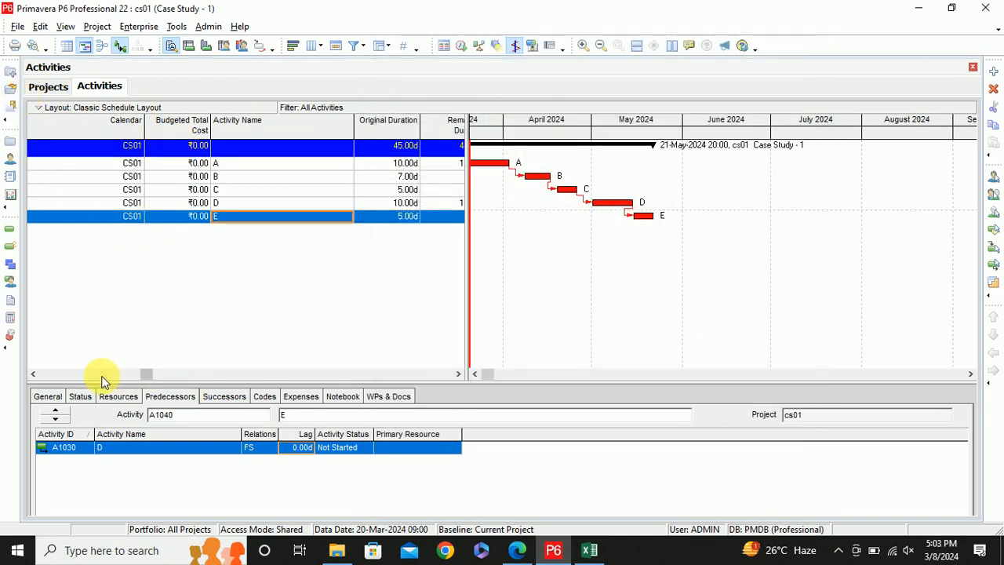
Open the Resources view and check the resource list with its roles, units and rates in the Excel sheet
left_click(33, 373)
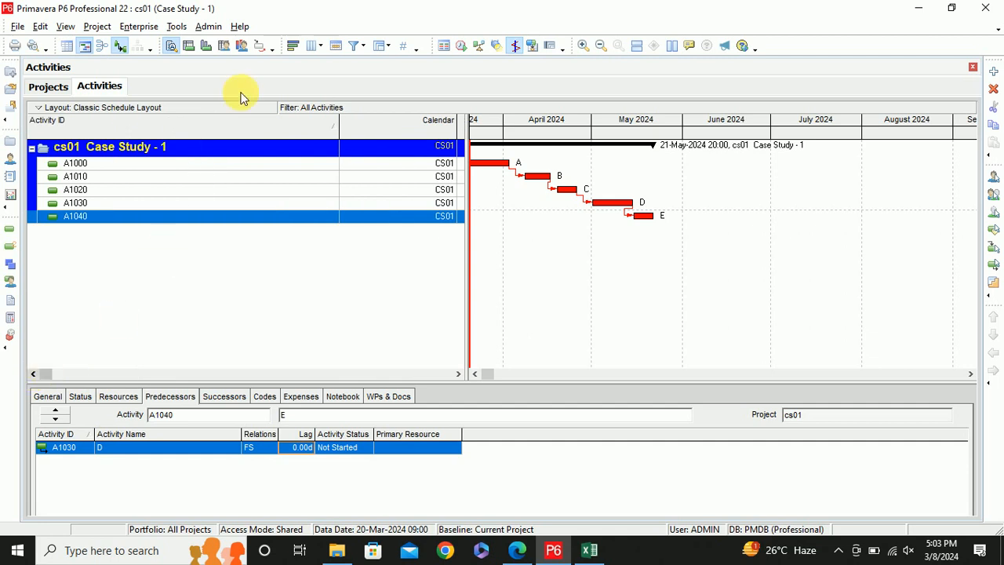
left_click(100, 27)
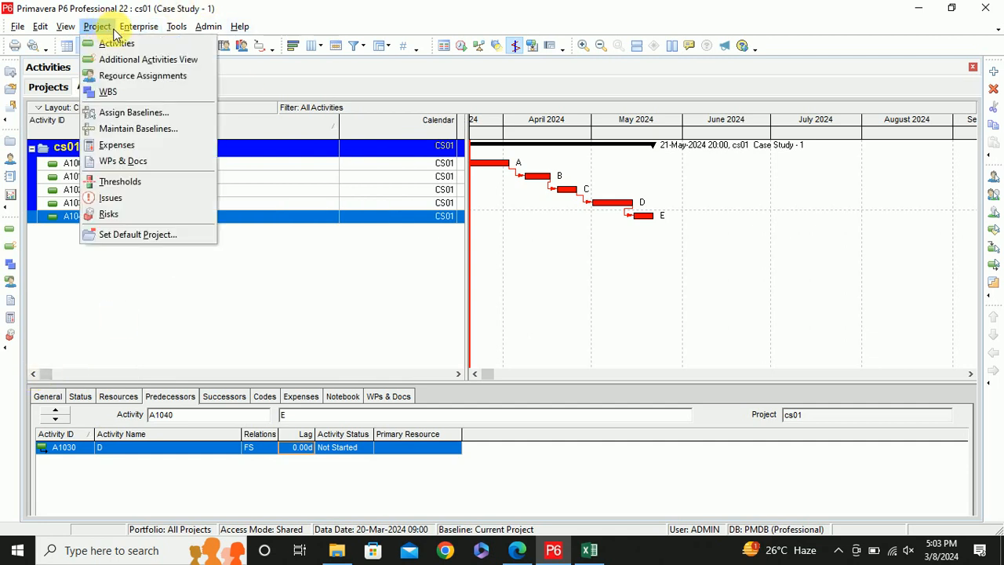
left_click(139, 27)
left_click(143, 63)
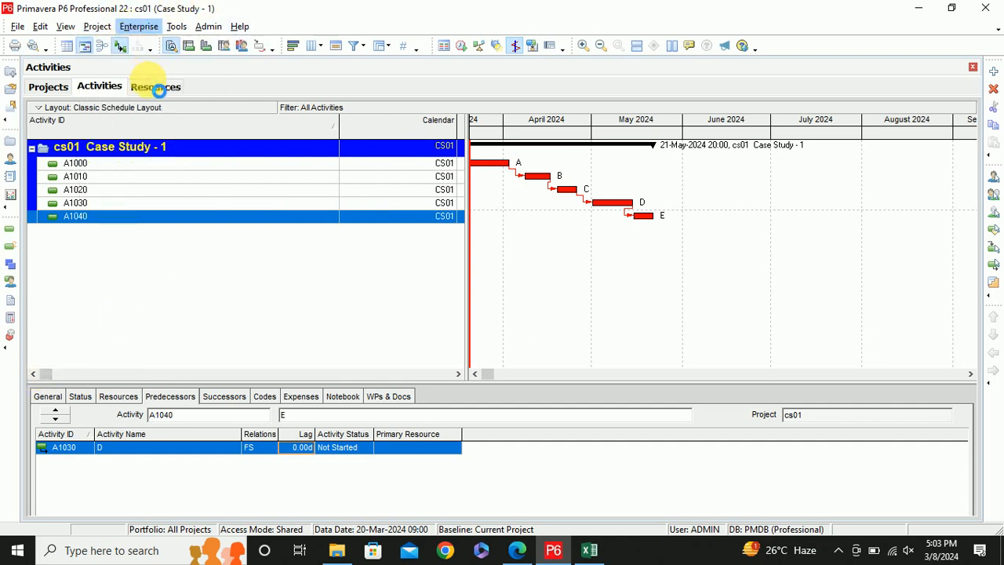
left_click(157, 87)
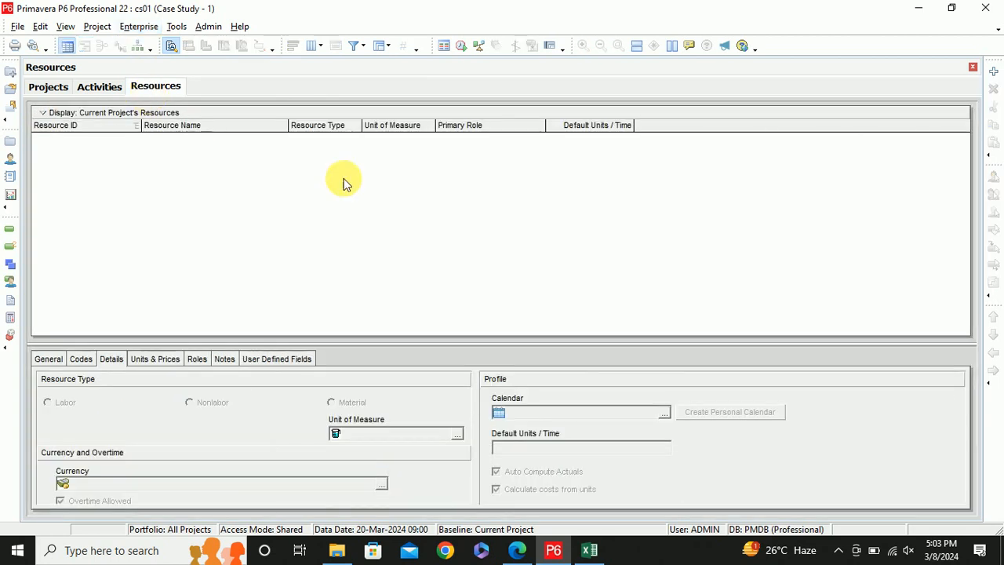
key("alt+Tab")
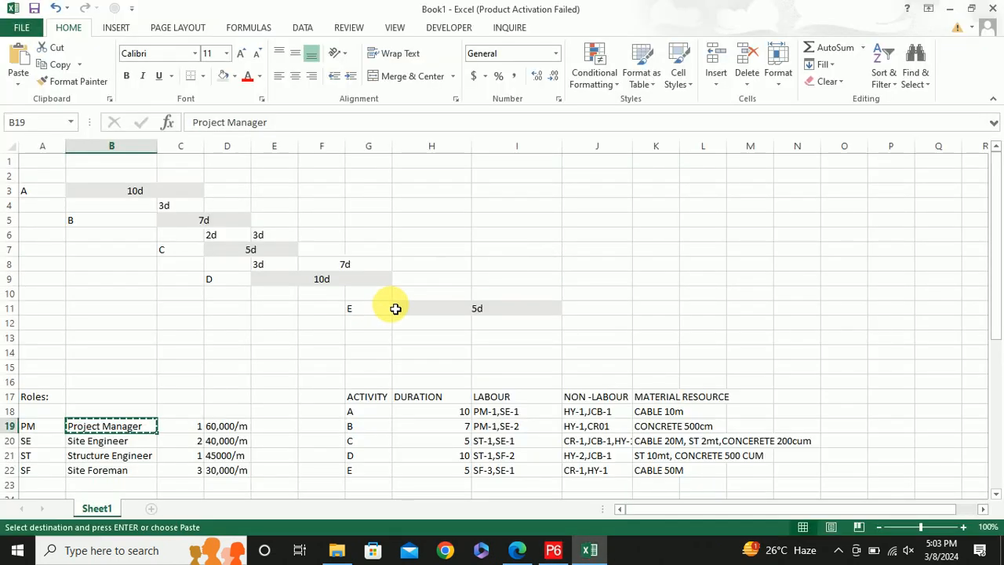
scroll(395, 308, "down", 7)
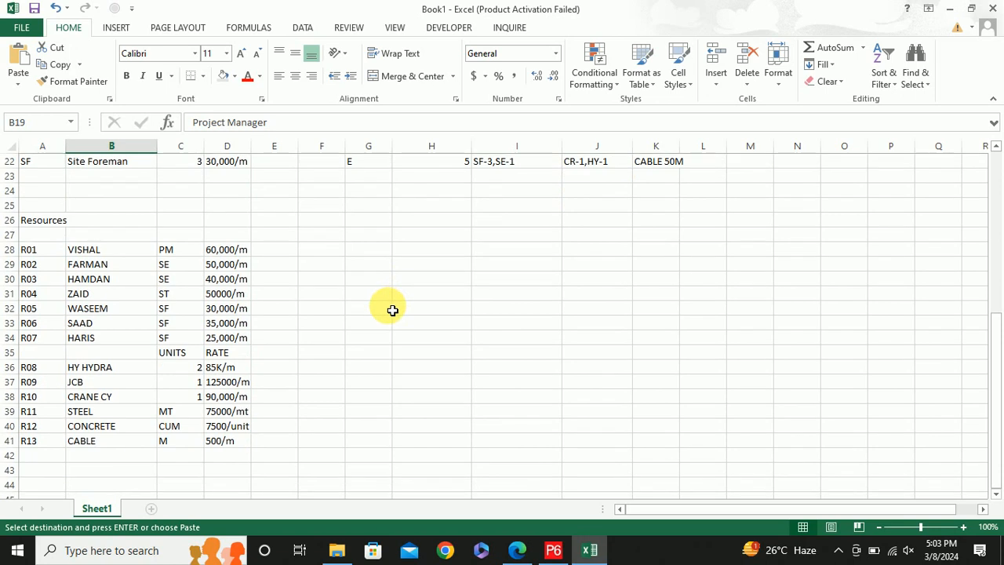
key("alt+Tab")
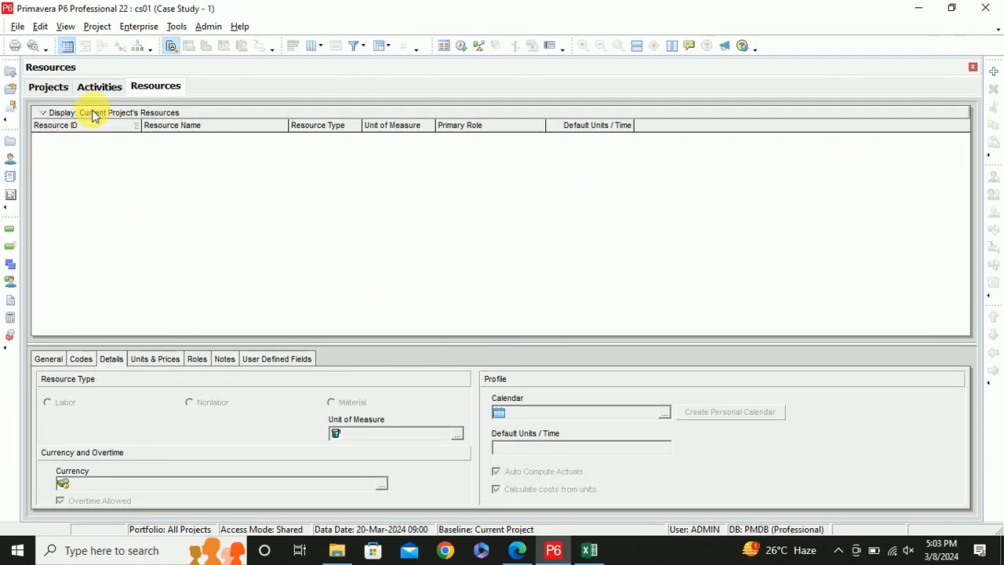
Filter the resources by All Active Resources and collapse the E&C Resources, CSL, Product Dev and IT groups
right_click(93, 111)
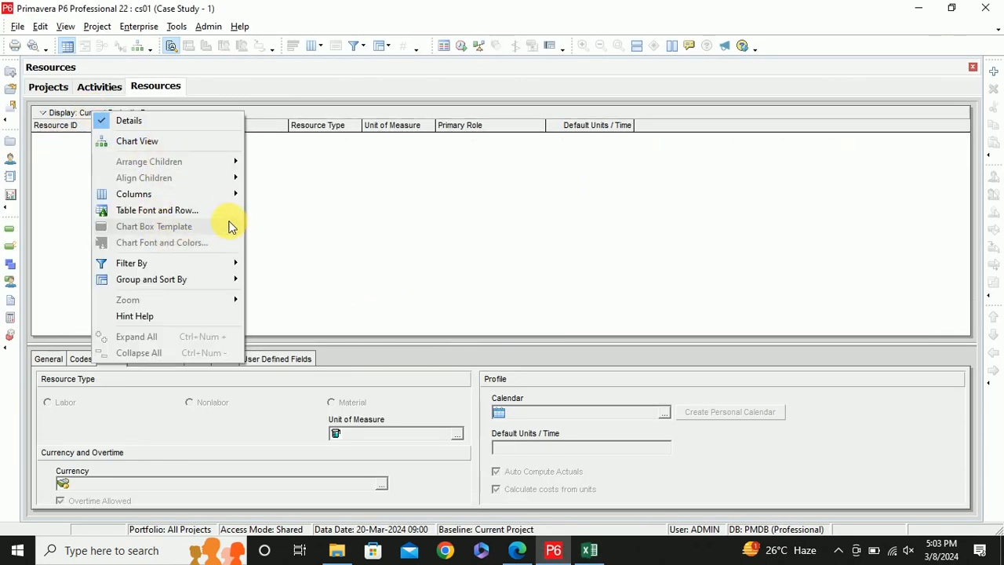
mouse_move(233, 265)
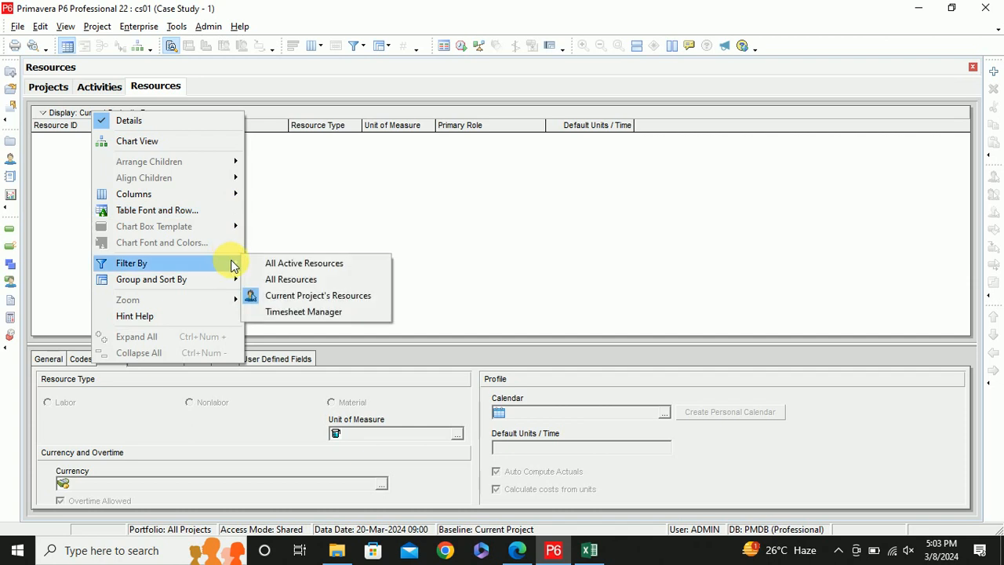
left_click(287, 265)
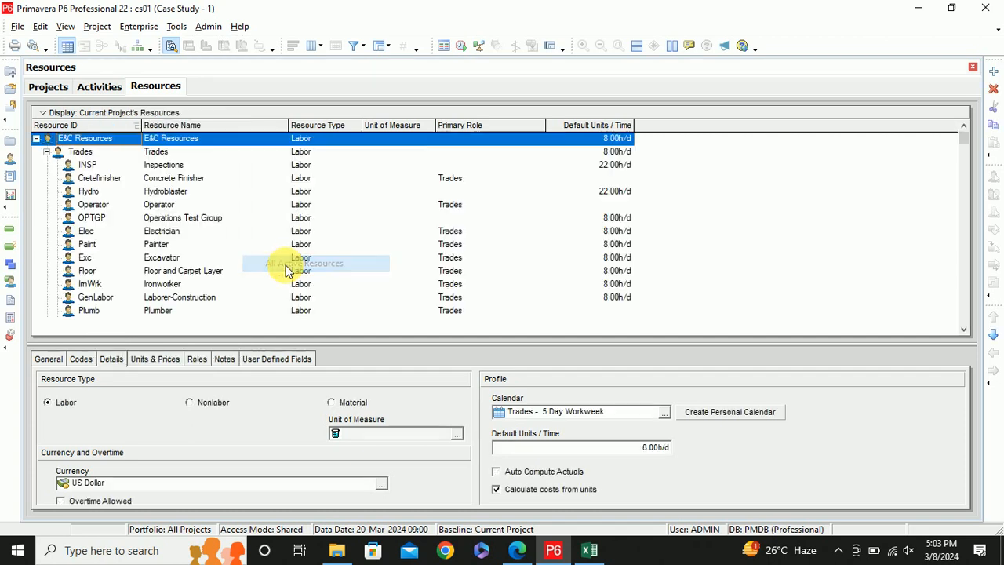
left_click(36, 138)
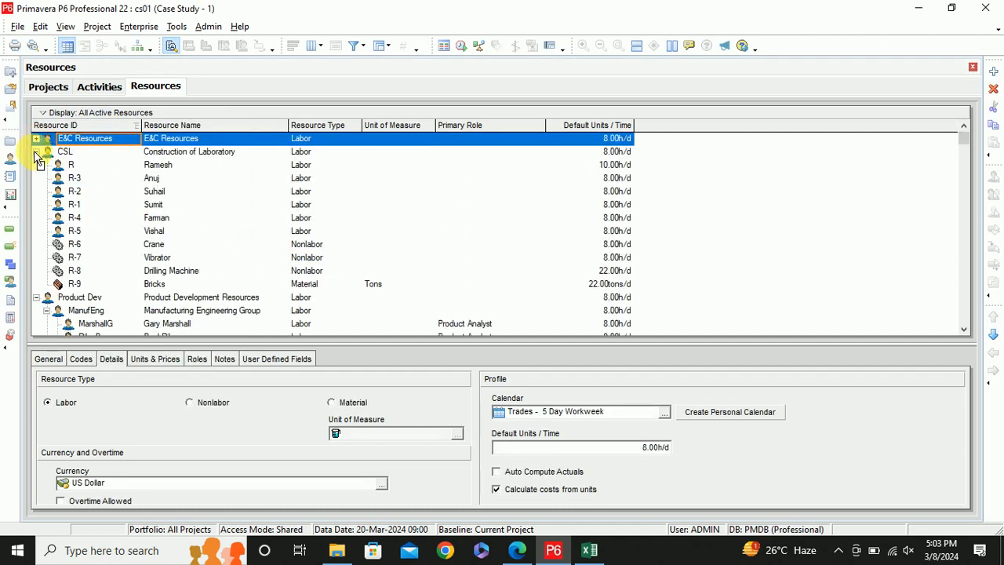
left_click(36, 151)
left_click(37, 165)
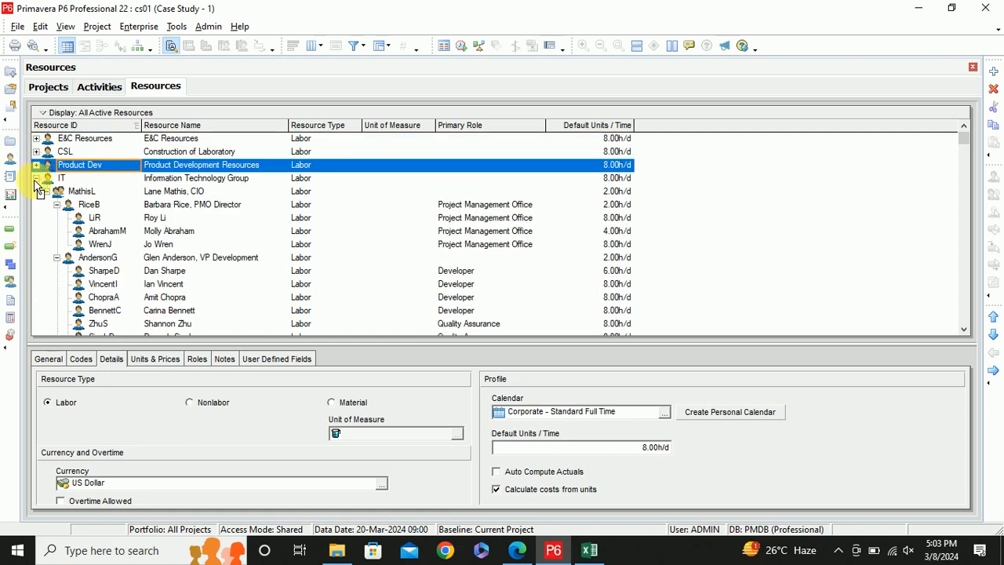
left_click(36, 179)
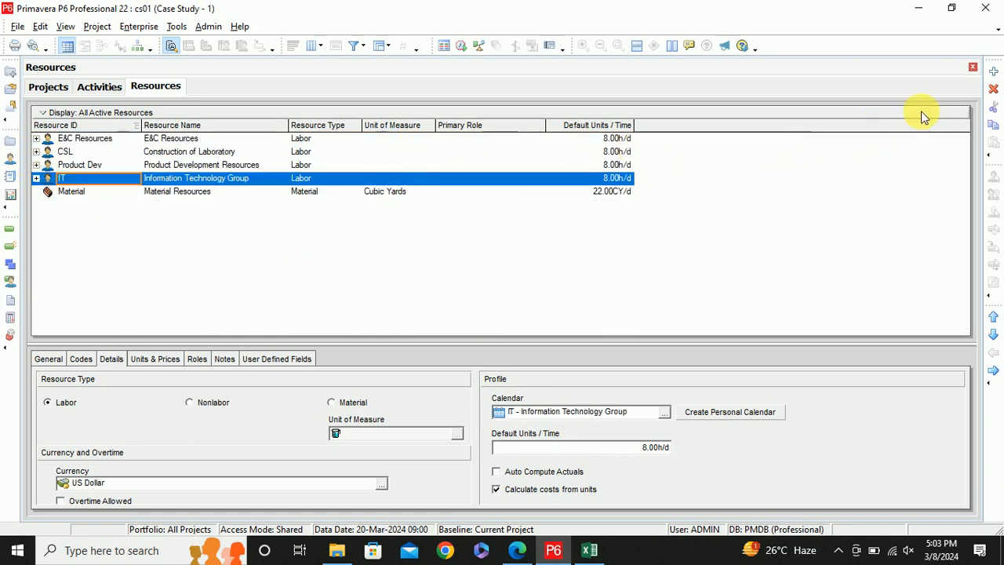
Add a new resource and move it out of the IT group to the top level of the resource hierarchy
left_click(994, 72)
left_click(475, 294)
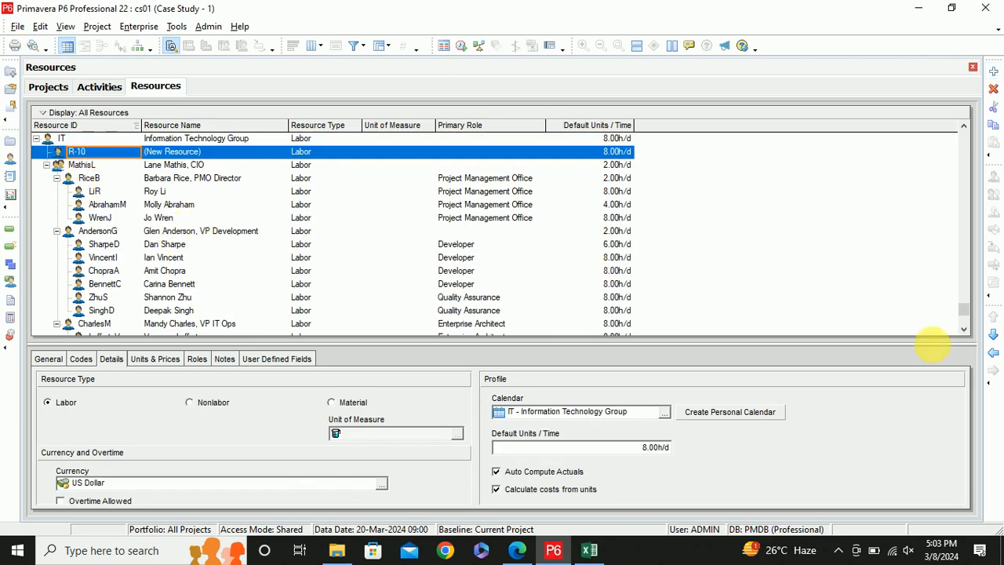
left_click(994, 352)
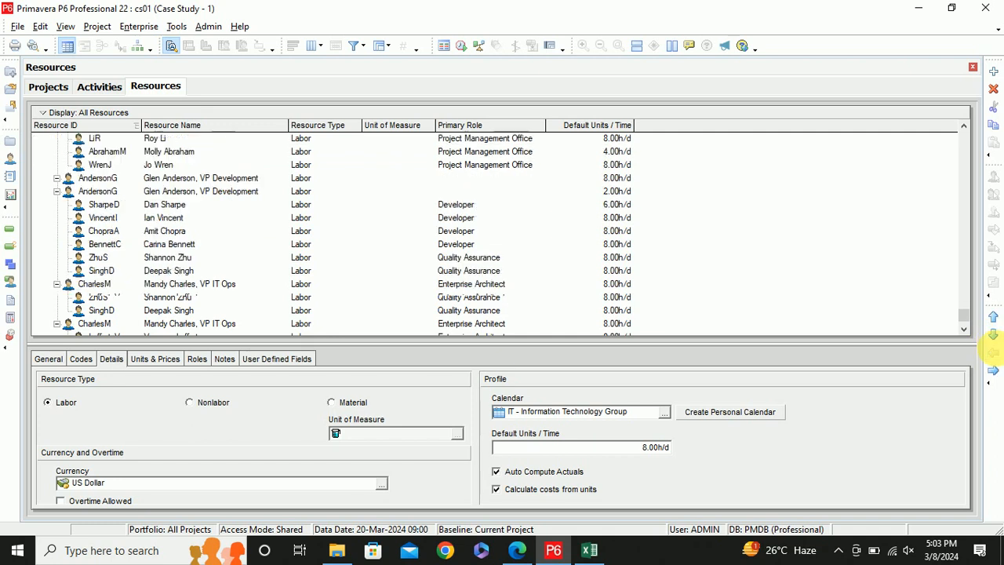
Give the new top-level resource the ID CS01 and the name CASE STUDY 01
left_click(65, 326)
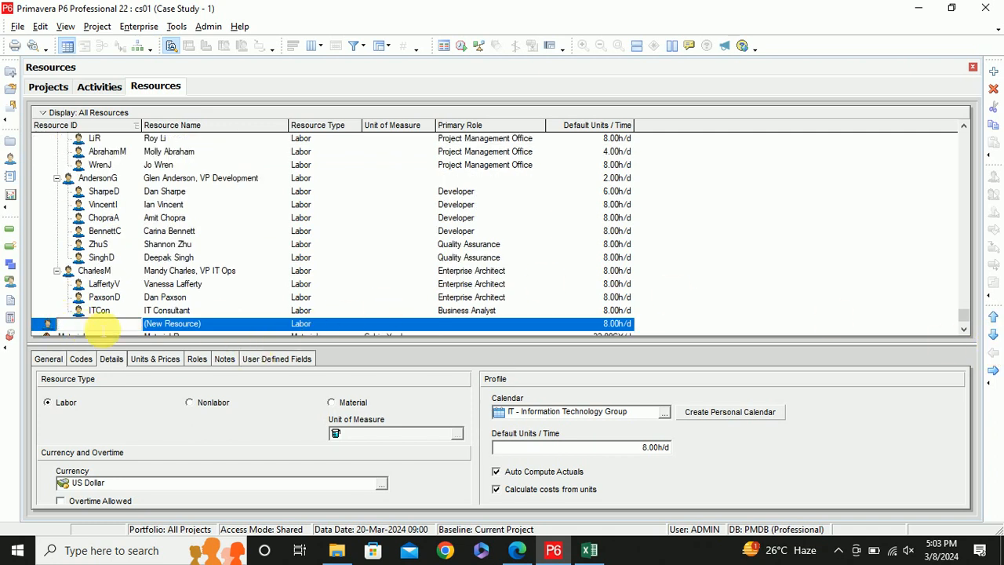
type("CS01 RESOURCES")
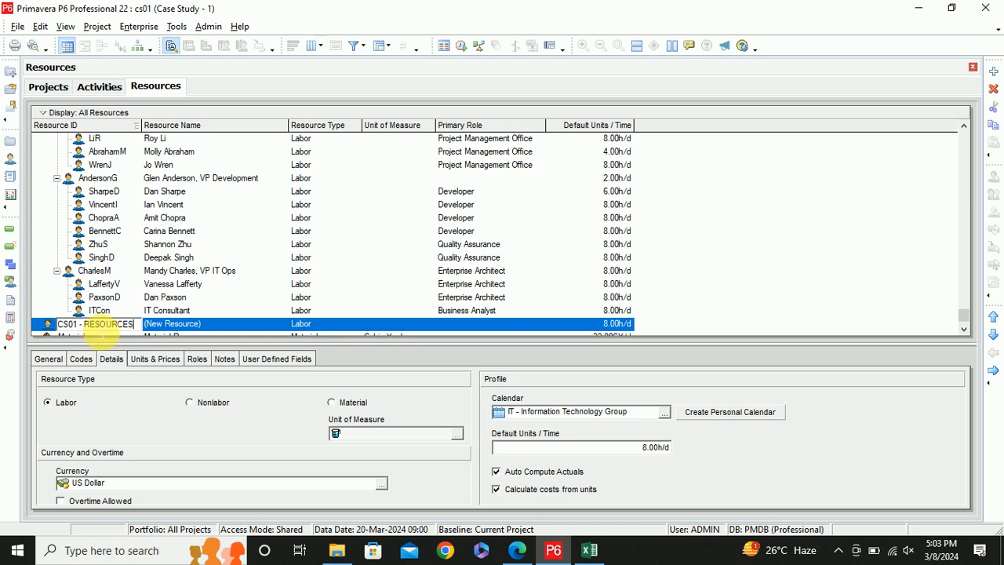
left_click_drag(79, 324, 145, 326)
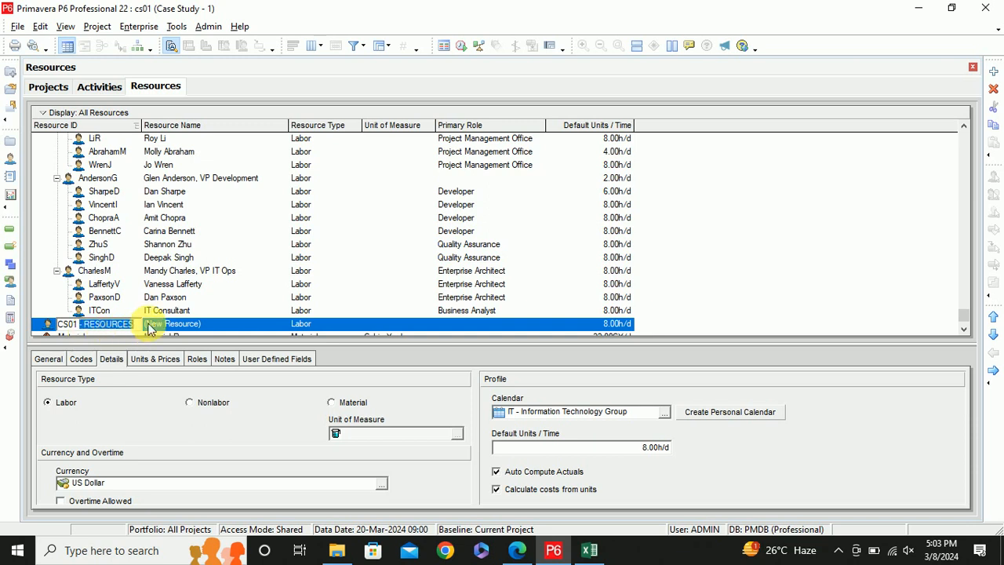
left_click(168, 328)
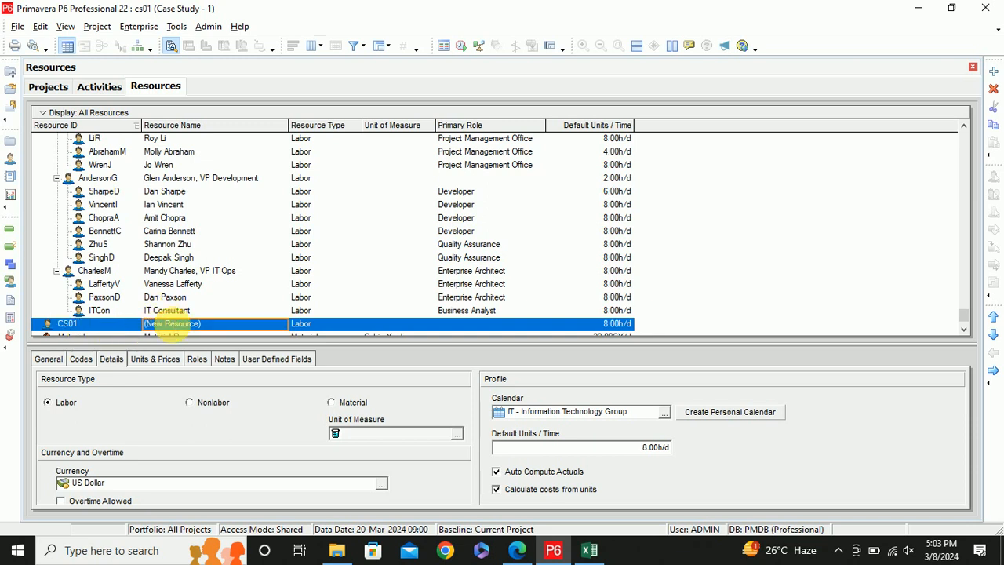
type("CASE STUDY 01")
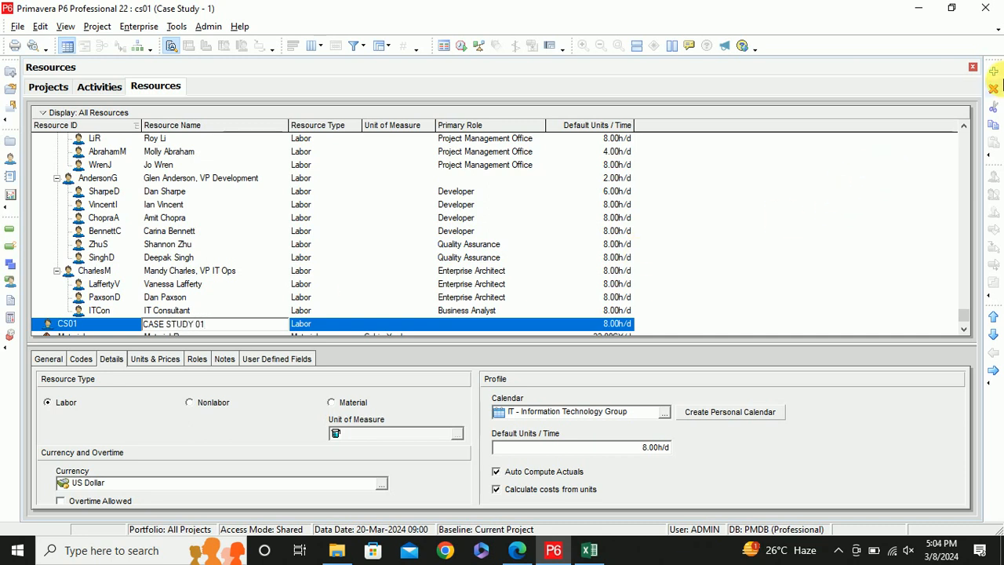
Add three new resources beneath CS01, CASE STUDY 01
left_click(994, 71)
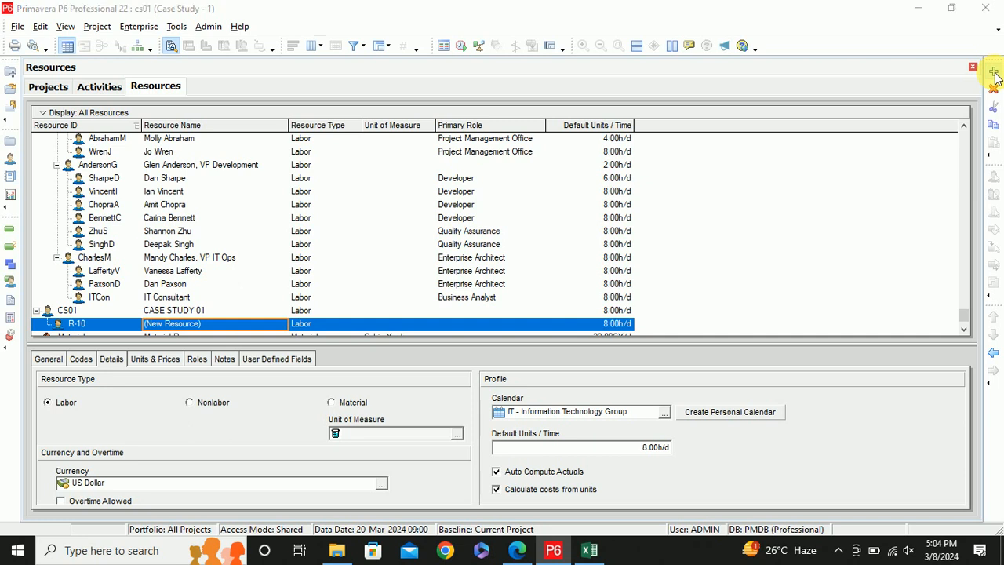
key("alt+Tab")
key("alt+Tab")
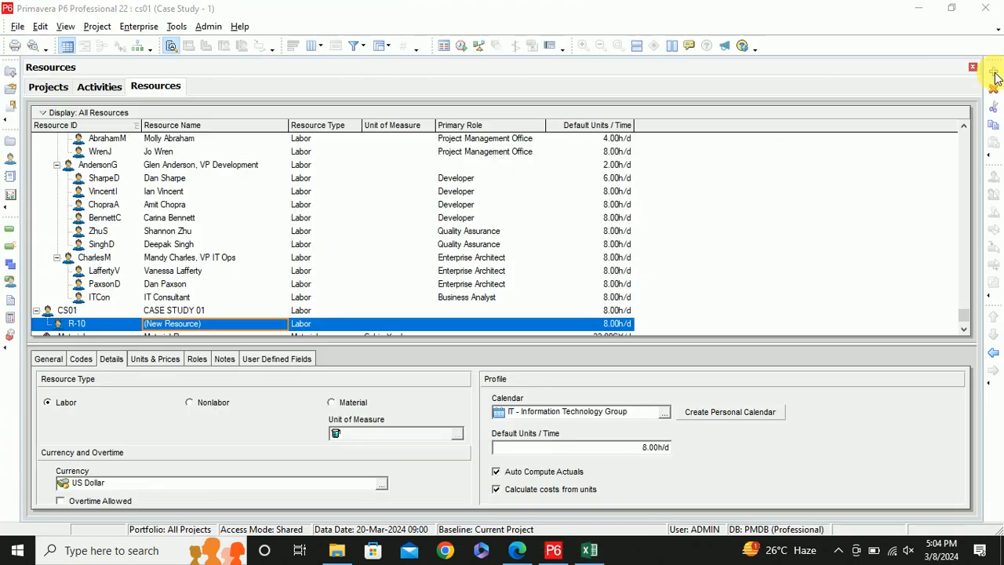
left_click(994, 71)
left_click(994, 71)
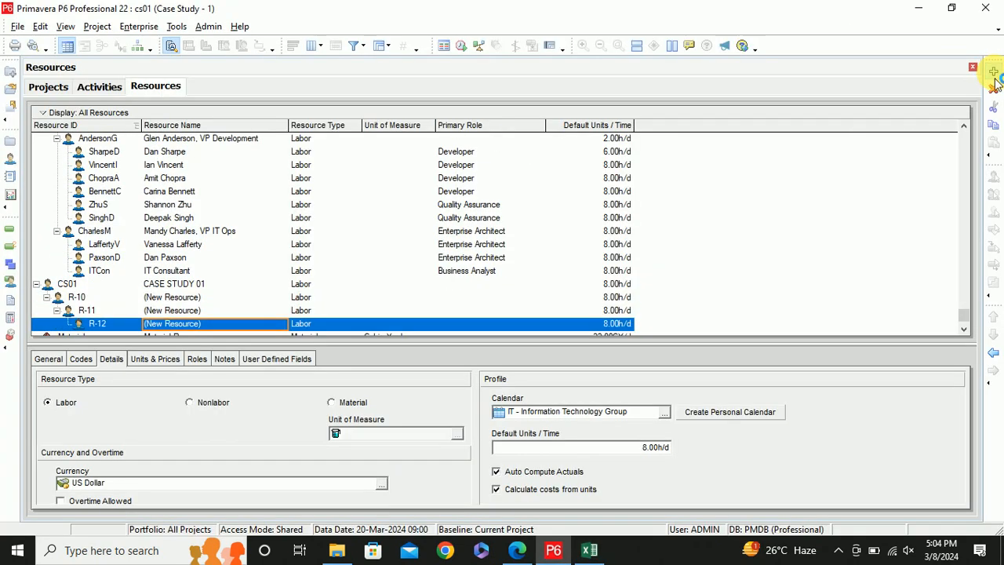
Move the nested new resources up to sit directly under CS01, and add a fourth new resource
left_click(993, 352)
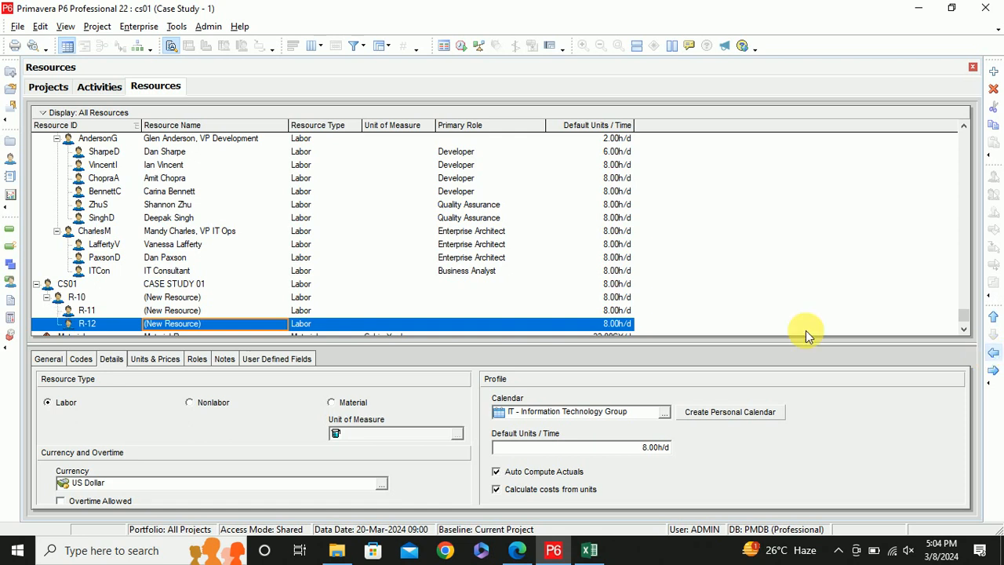
left_click(43, 311)
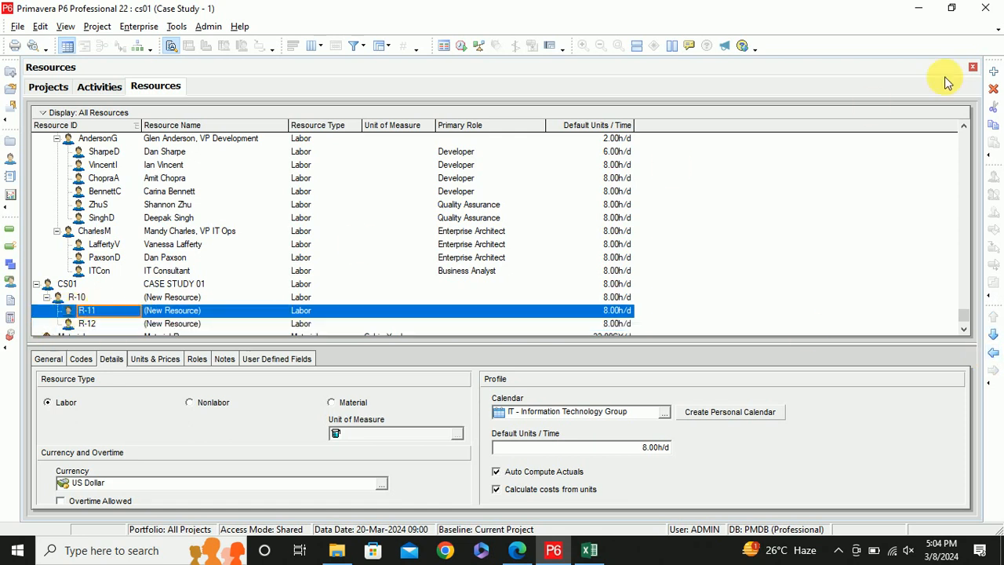
left_click(994, 355)
left_click(62, 310)
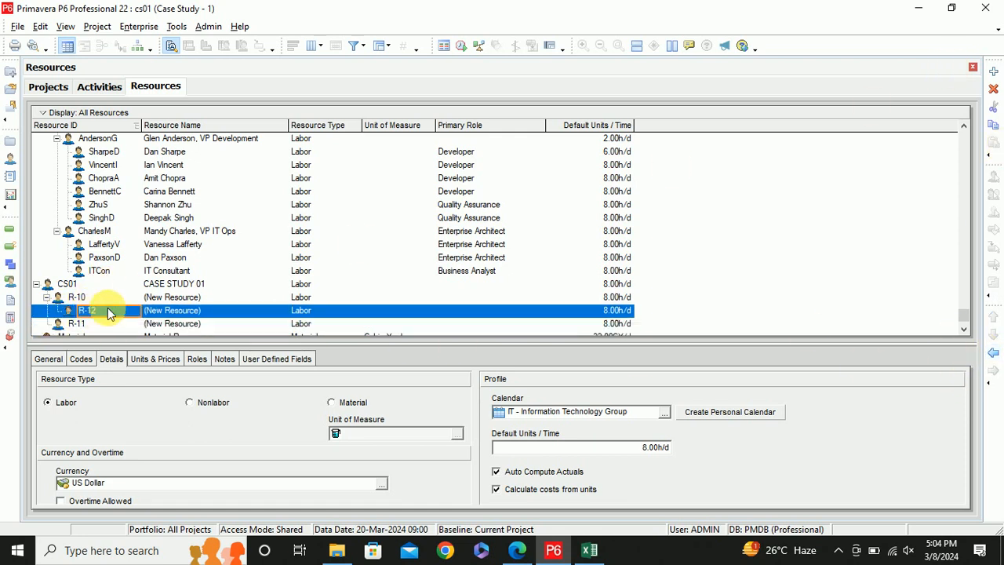
left_click(993, 352)
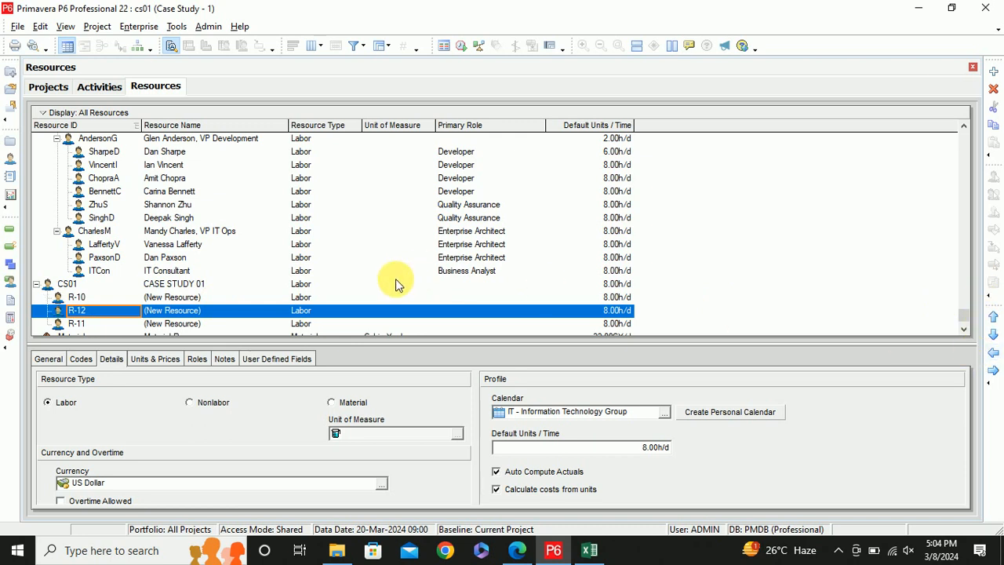
scroll(304, 277, "down", 1)
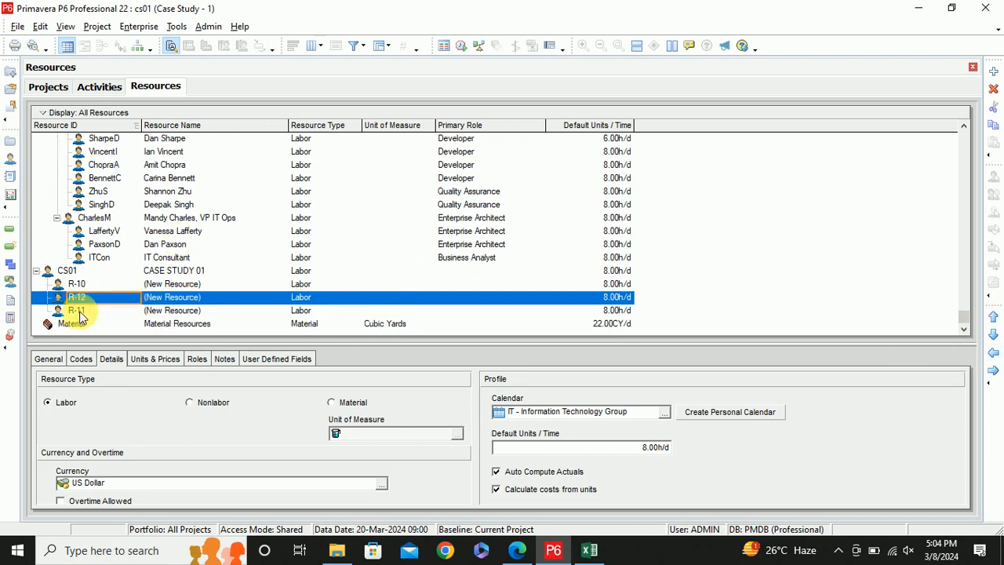
left_click(49, 311)
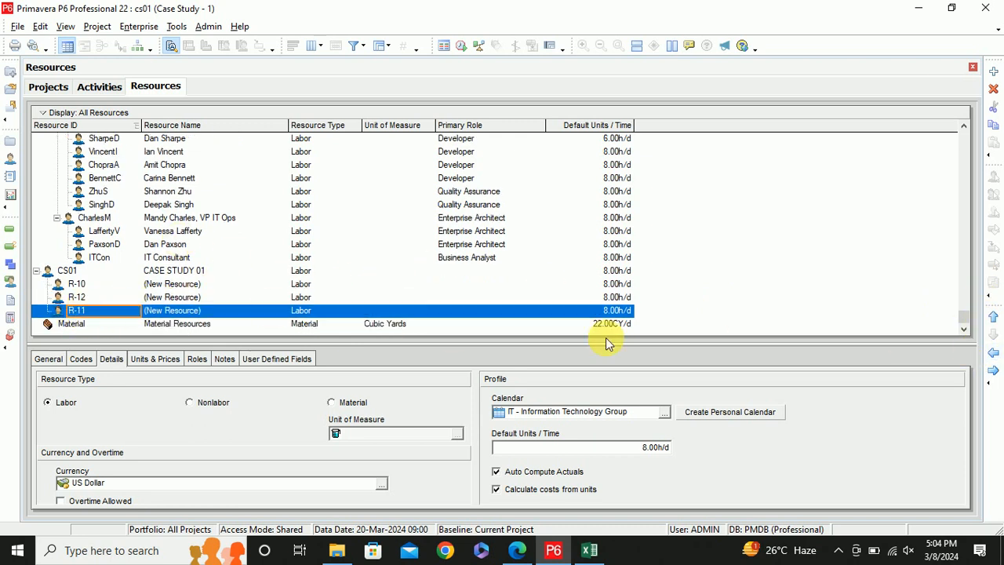
left_click(994, 73)
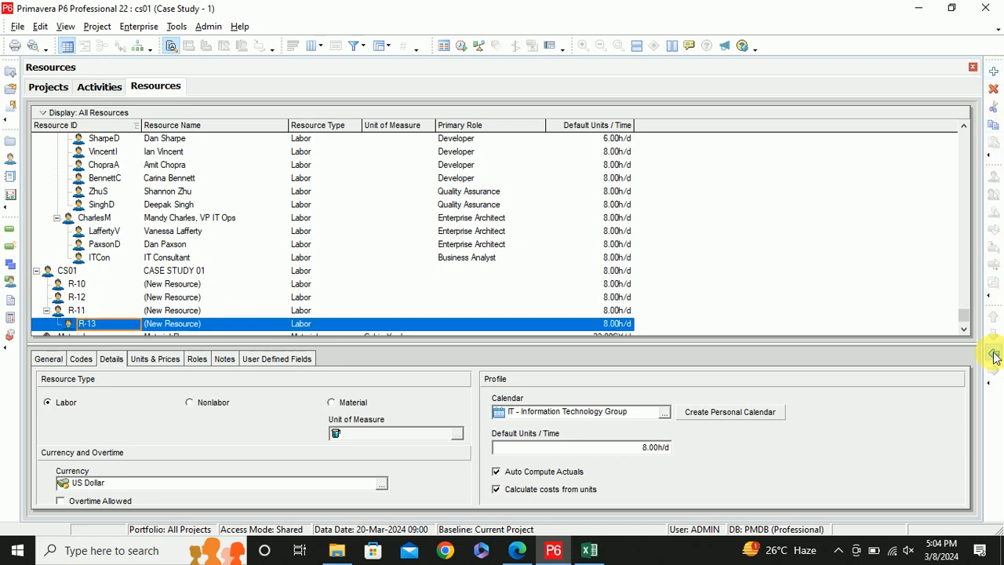
Add seven more new resources directly under CS01, keeping them all at the same level
left_click(64, 271)
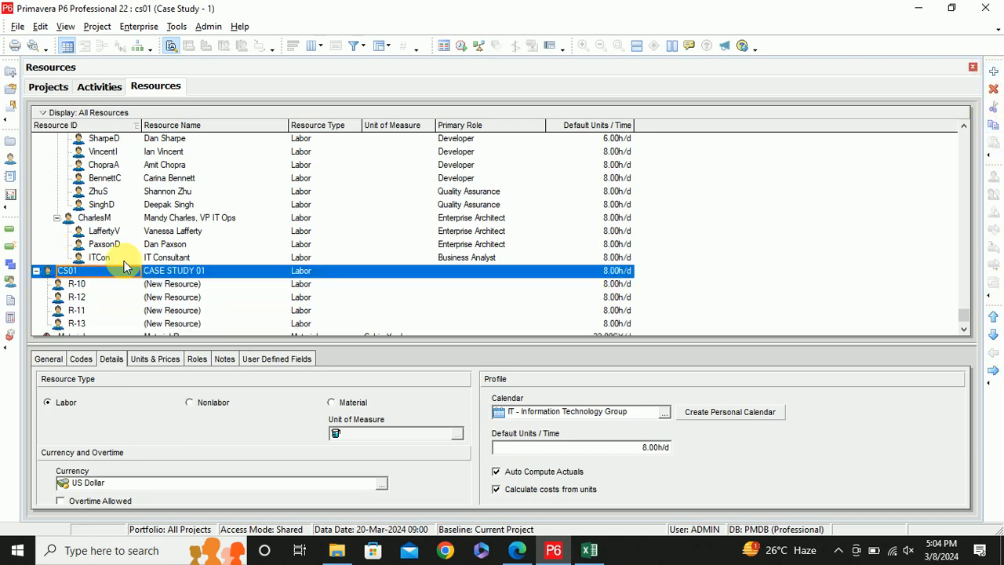
left_click(993, 72)
left_click(62, 271)
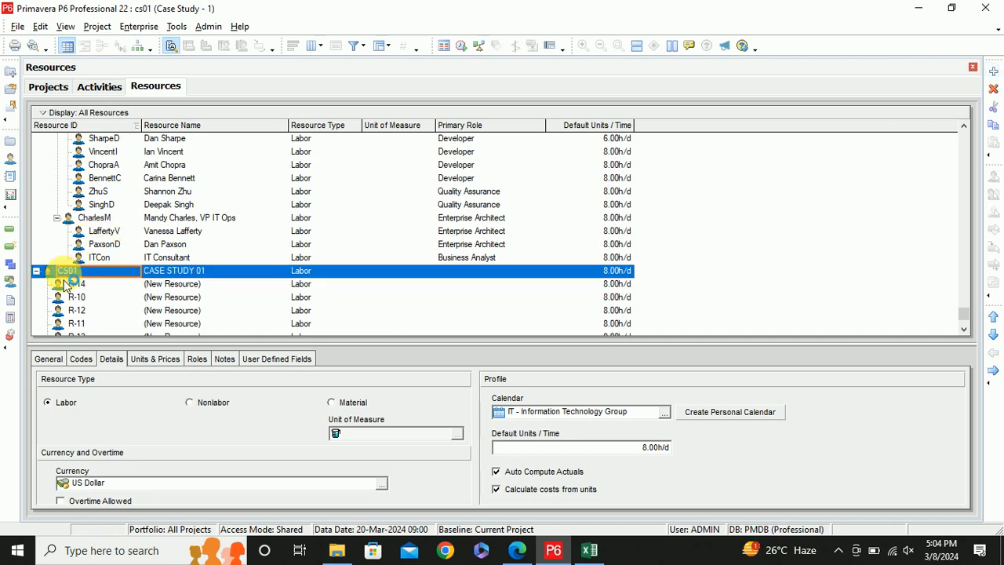
left_click(994, 71)
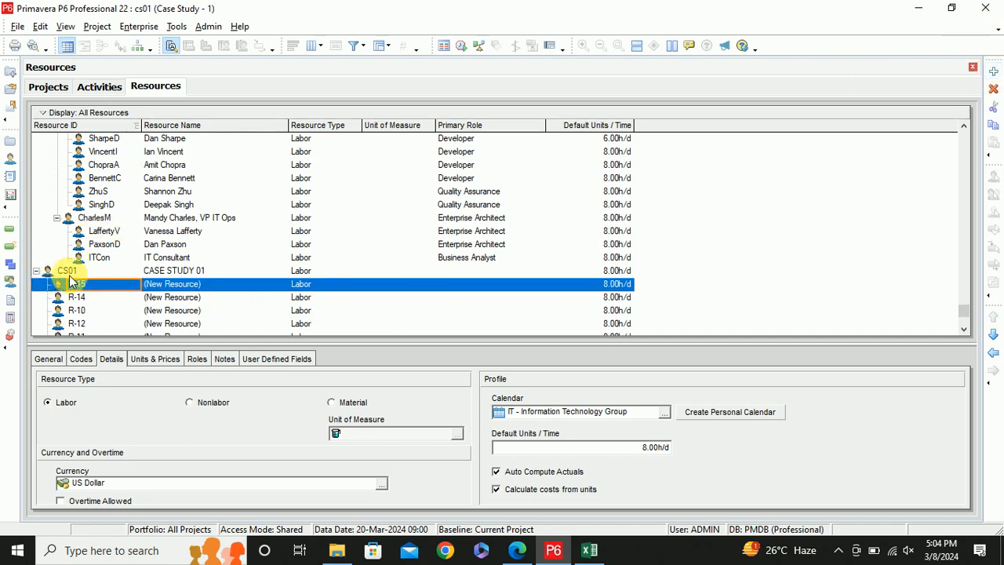
left_click(89, 272)
left_click(994, 73)
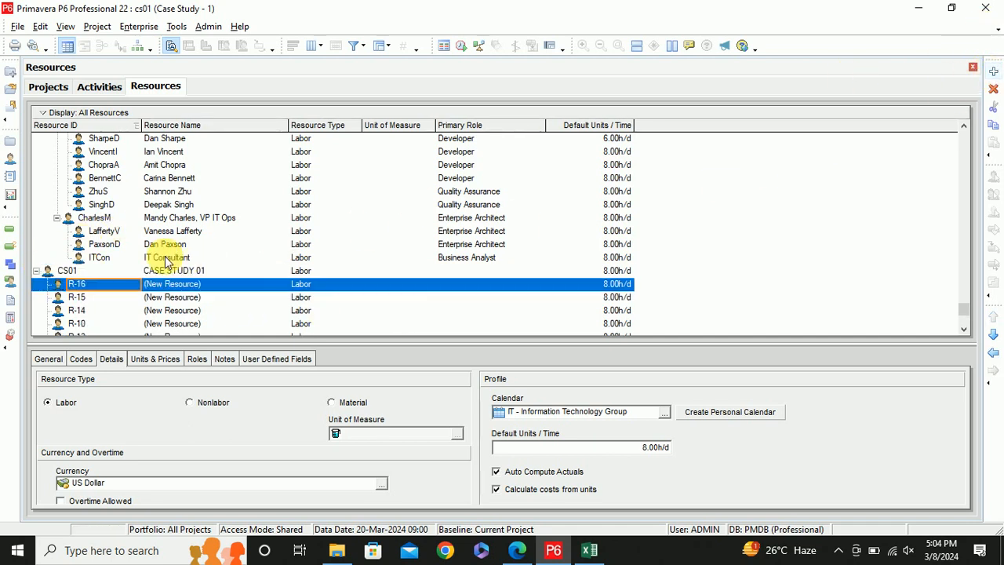
left_click(62, 272)
left_click(994, 73)
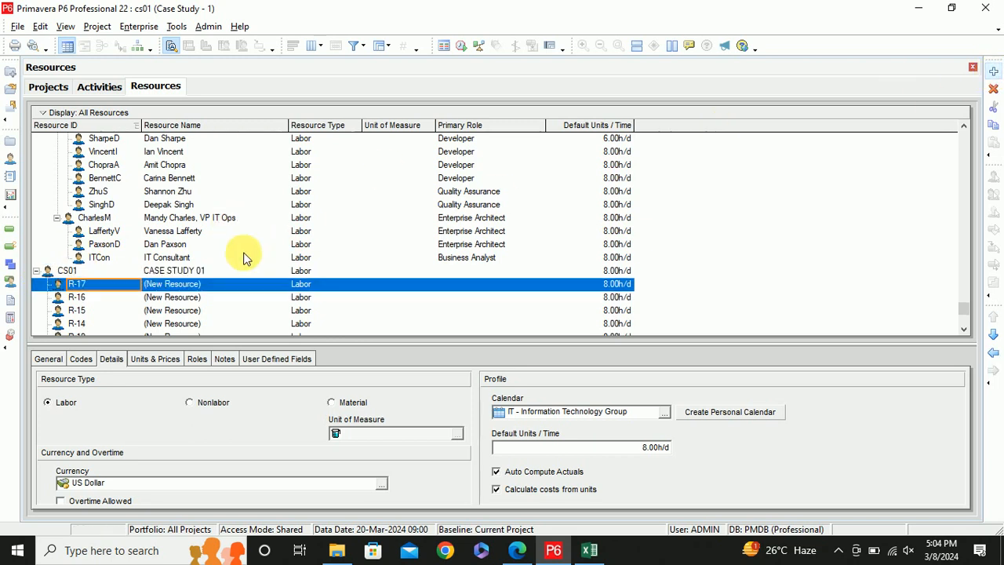
left_click(59, 273)
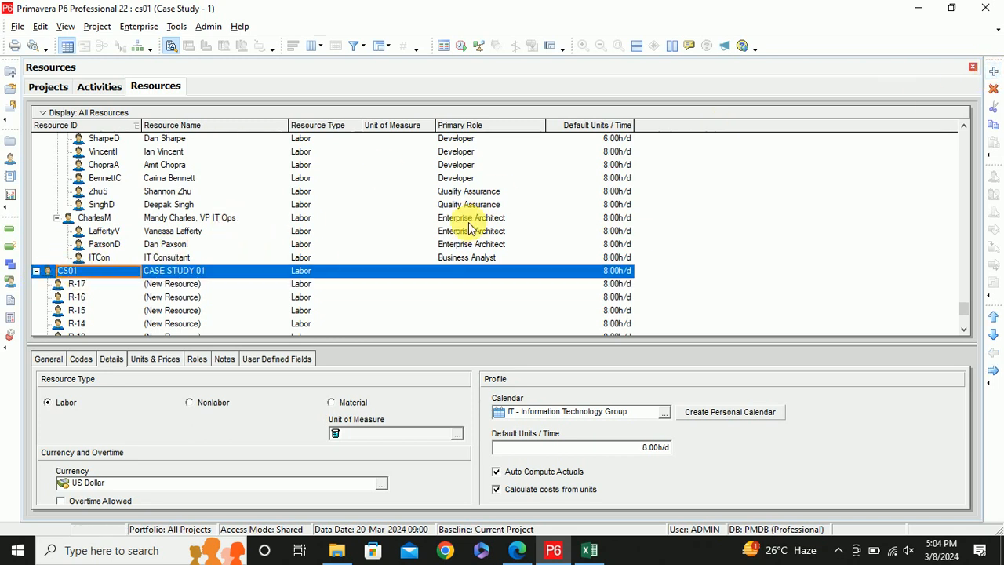
left_click(994, 72)
left_click(59, 272)
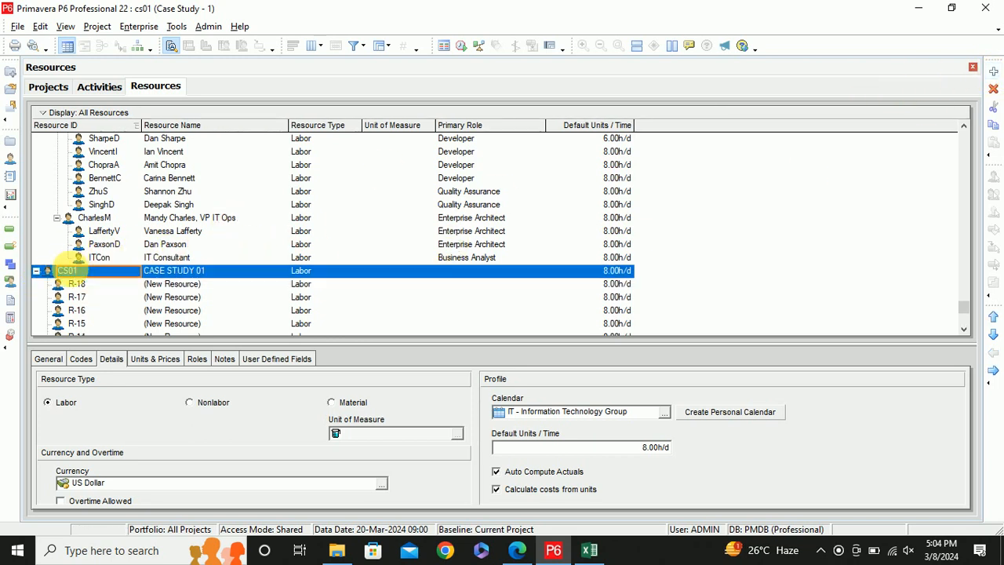
left_click(994, 73)
left_click(89, 272)
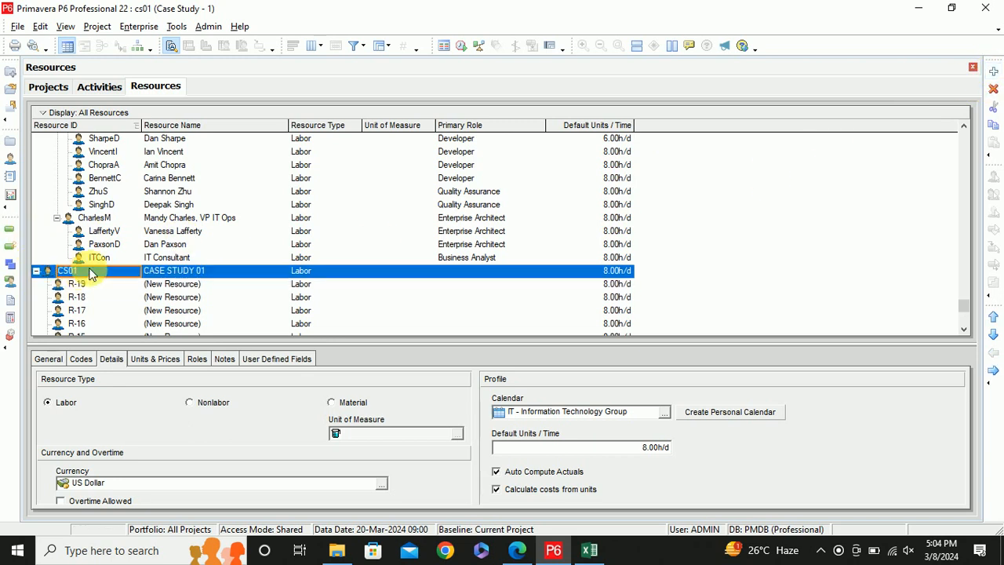
left_click(994, 73)
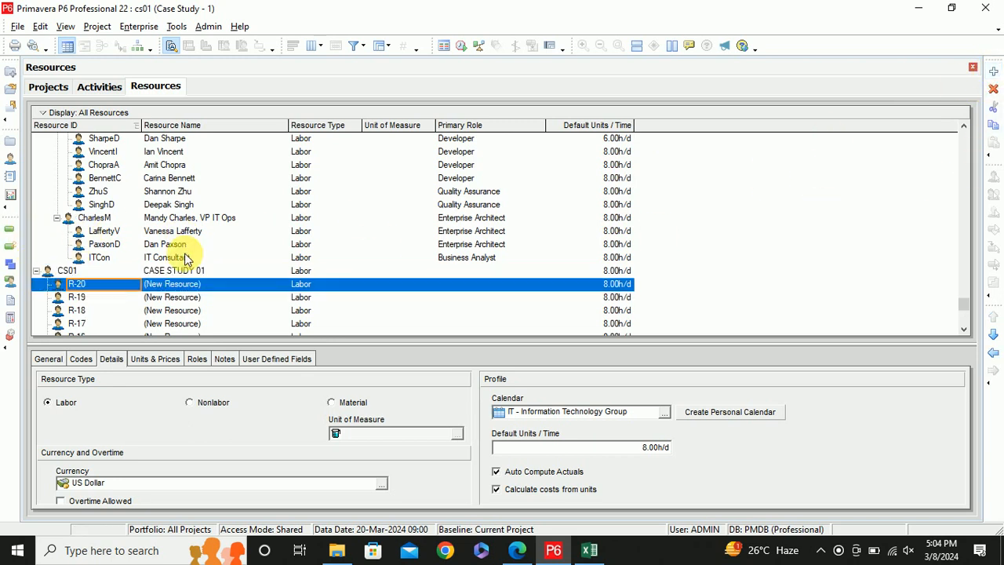
Add another five new resources directly under CS01, and switch to the resource list in the Excel sheet
scroll(247, 253, "down", 2)
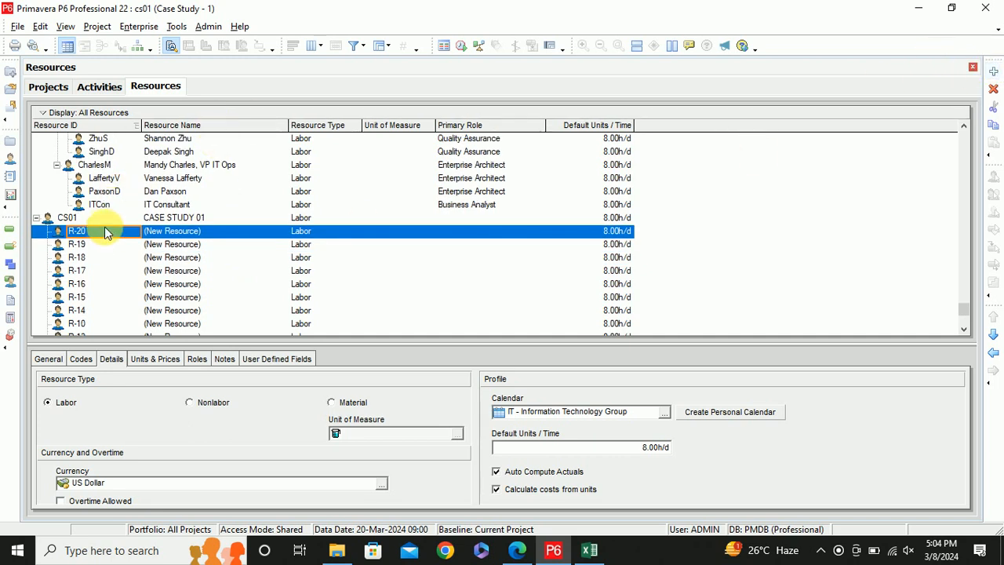
scroll(104, 223, "down", 2)
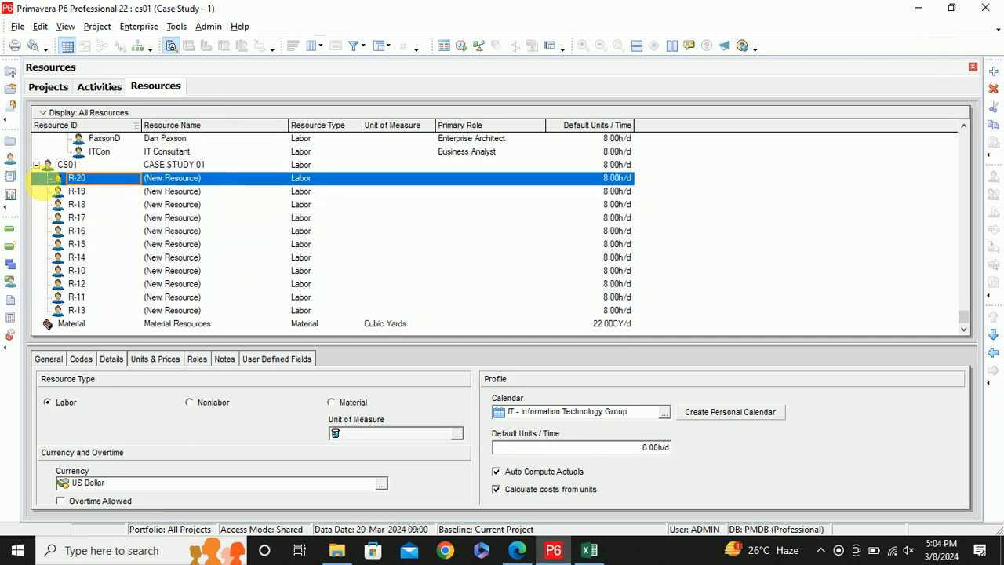
left_click(67, 164)
left_click(994, 74)
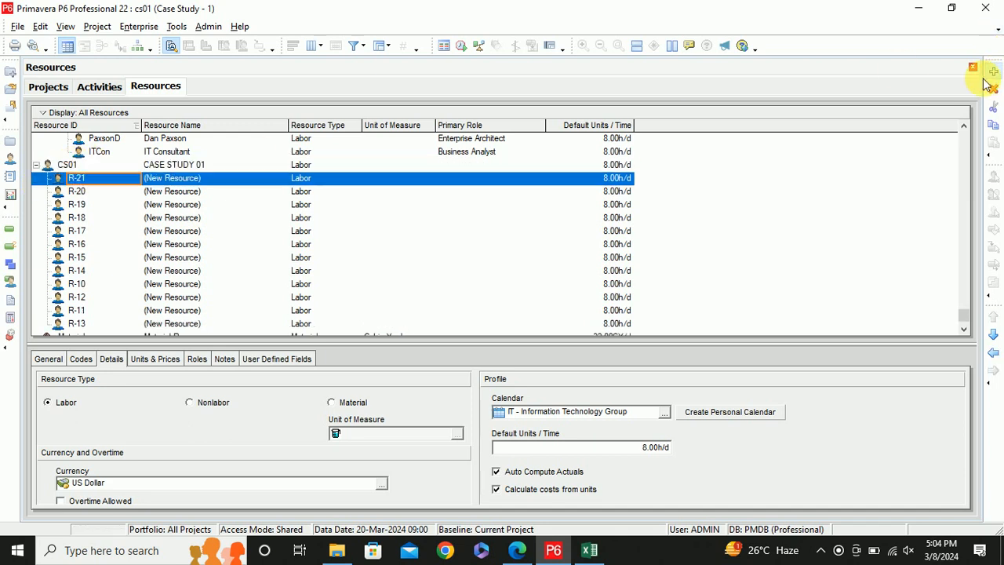
left_click(171, 167)
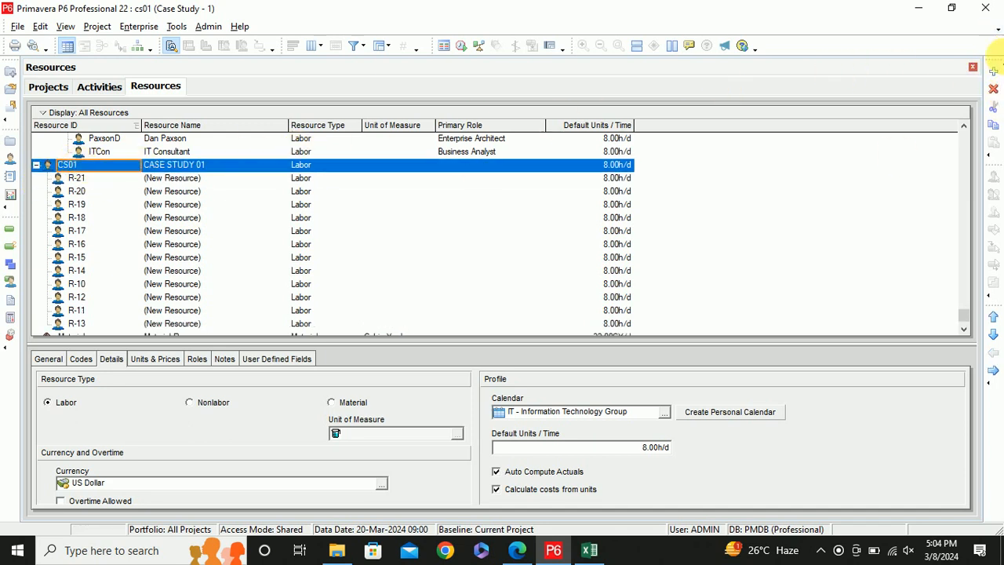
left_click(994, 71)
left_click(75, 165)
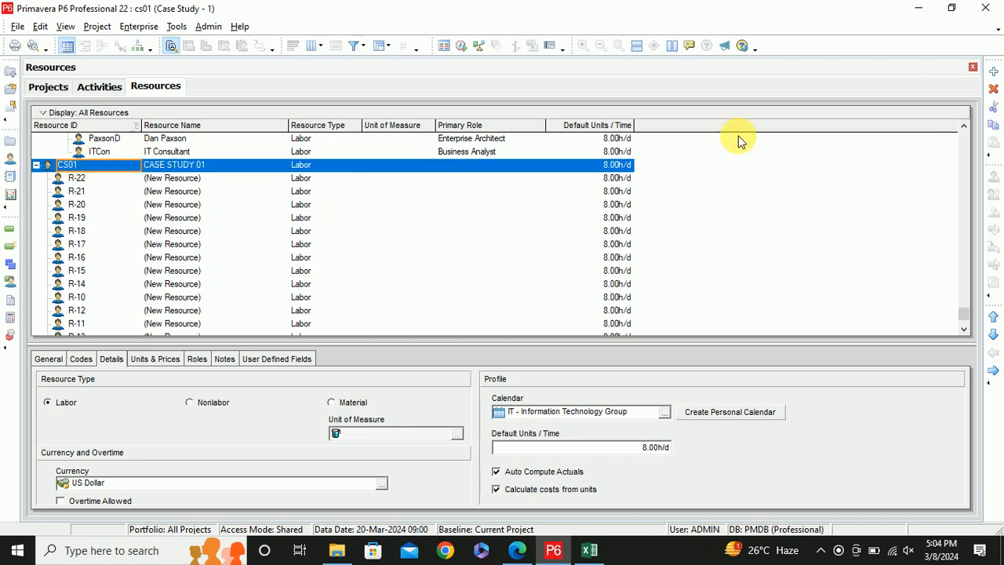
left_click(993, 71)
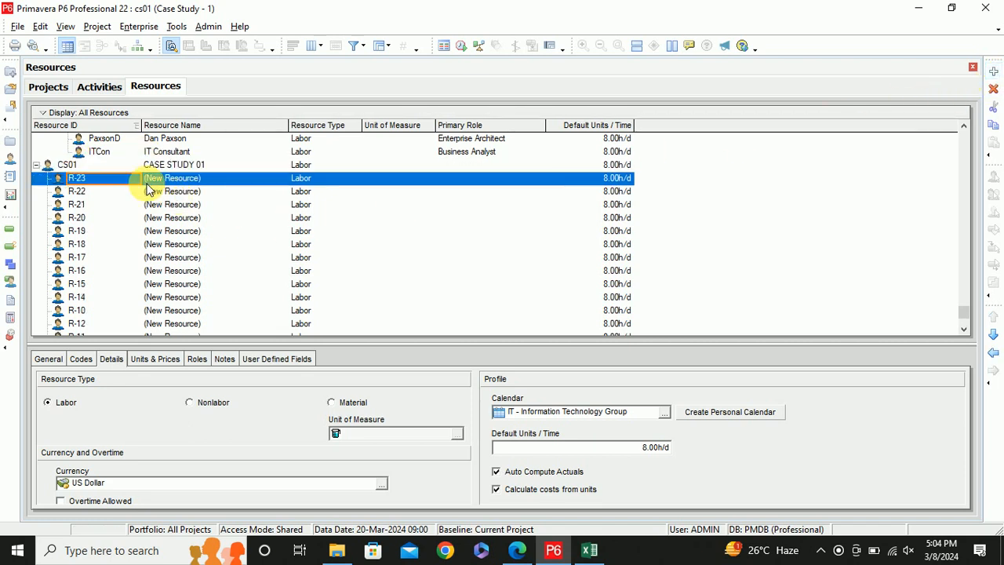
left_click(69, 164)
left_click(993, 71)
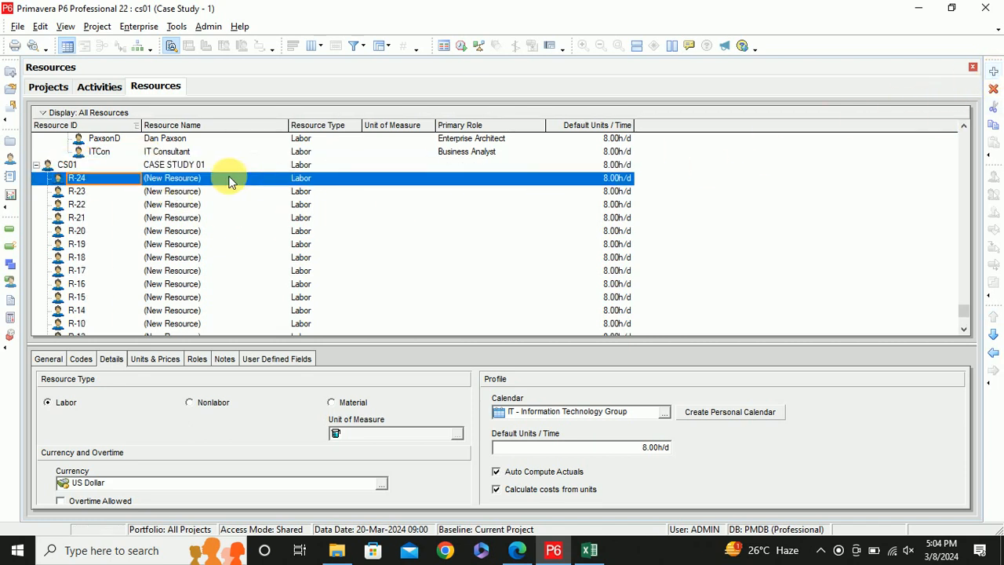
left_click(68, 165)
left_click(993, 70)
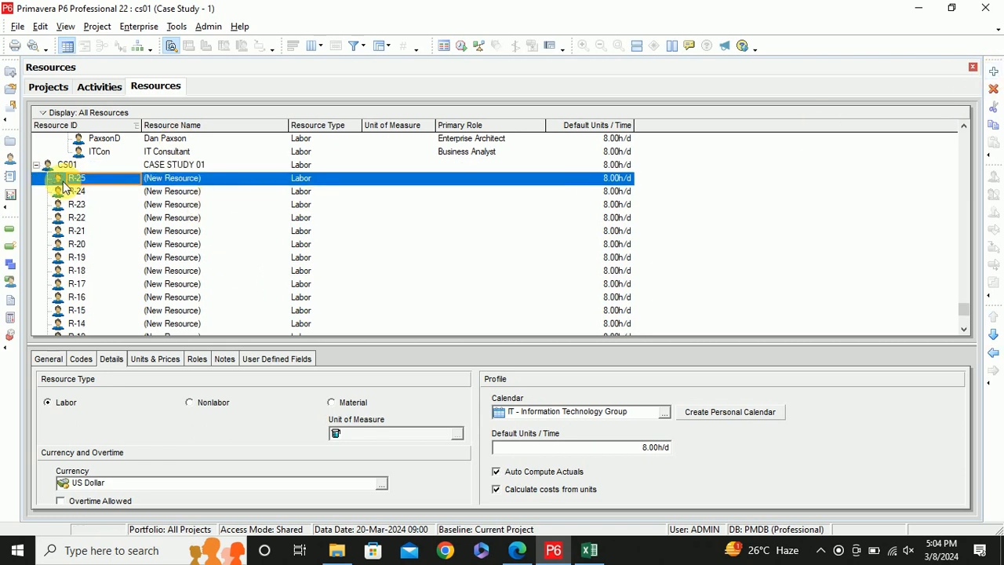
key("alt+Tab")
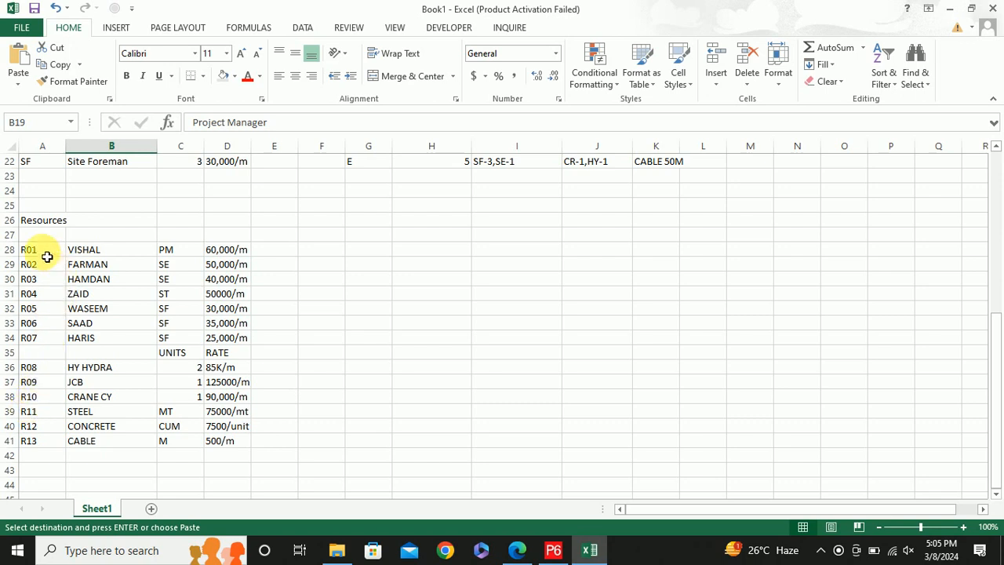
Switch back to Primavera P6 and change the ID of the first new resource under CS01 to R-01
key("alt+Tab")
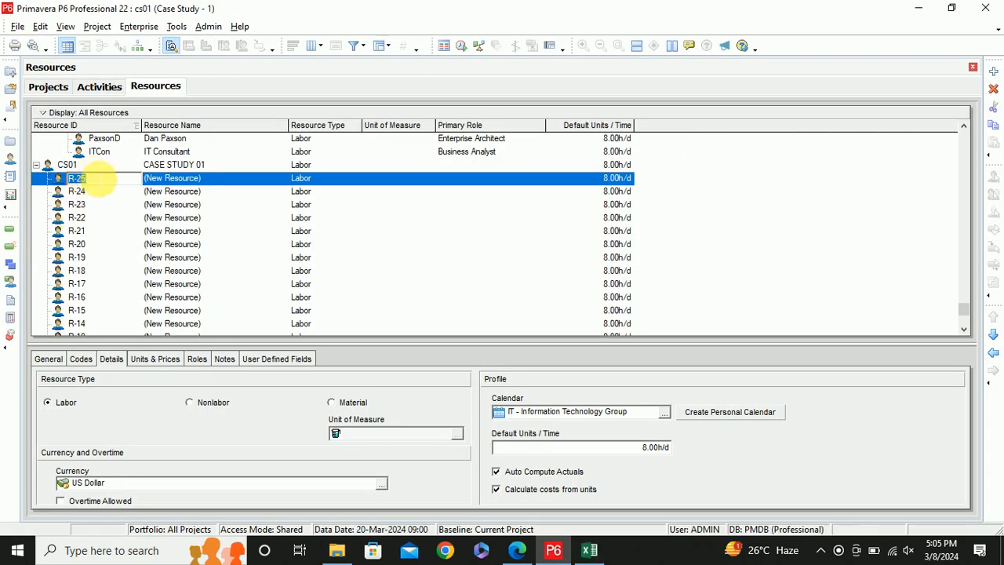
key("BackSpace")
key("BackSpace")
type("0")
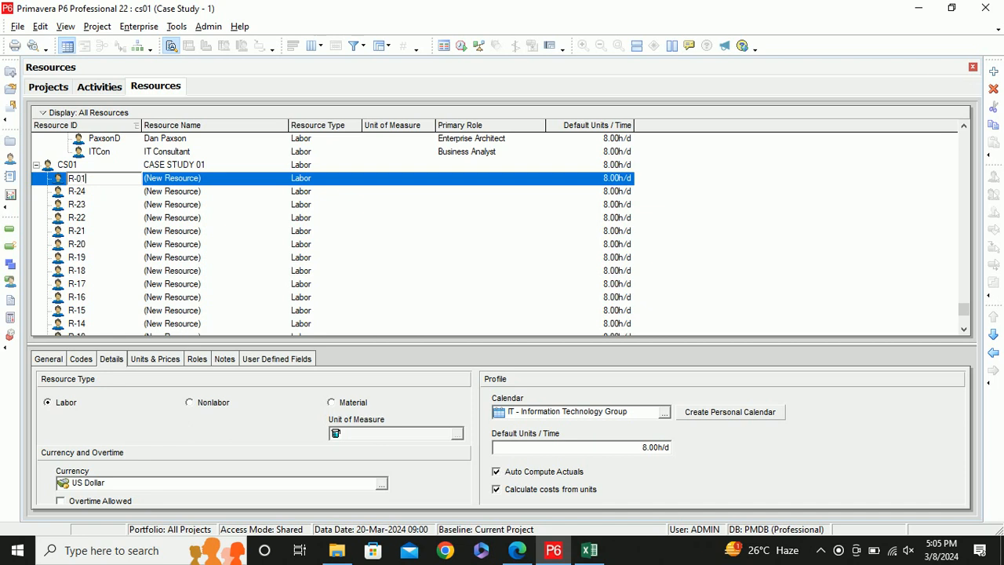
type("1")
key("Tab")
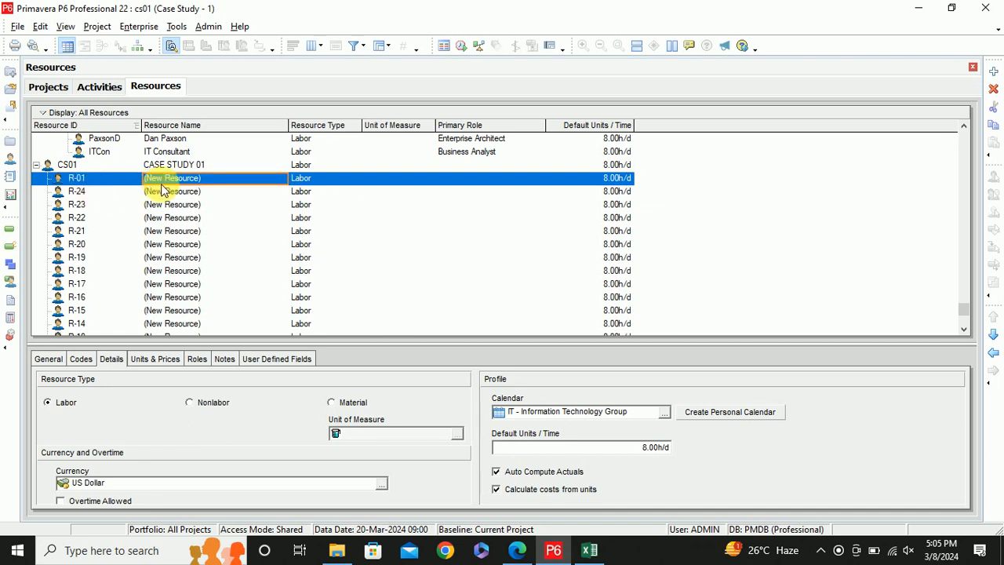
Name resource R-01 with the person's name listed for R01 in the Excel sheet
key("alt+Tab")
key("alt+Tab")
type("VISH")
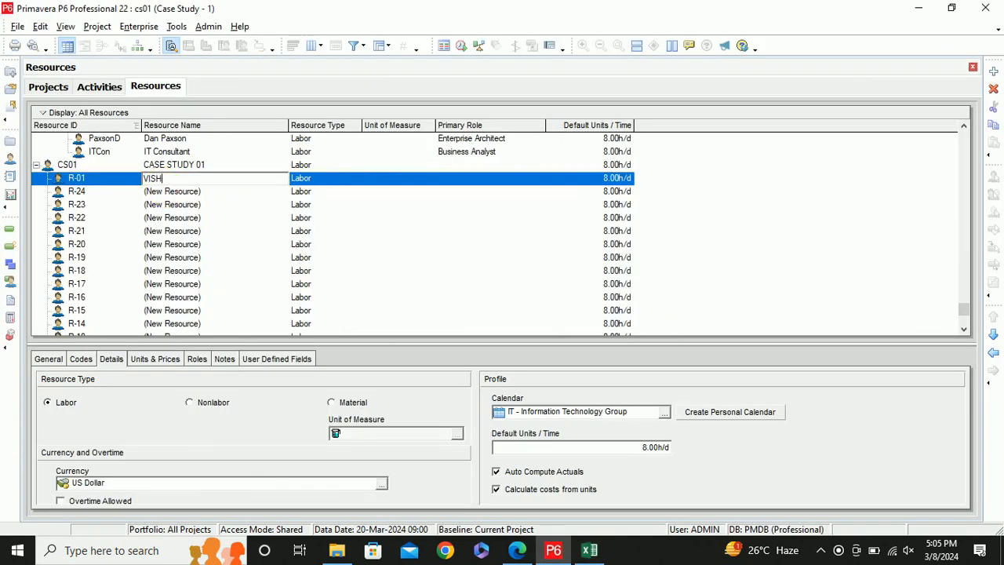
key("alt+Tab")
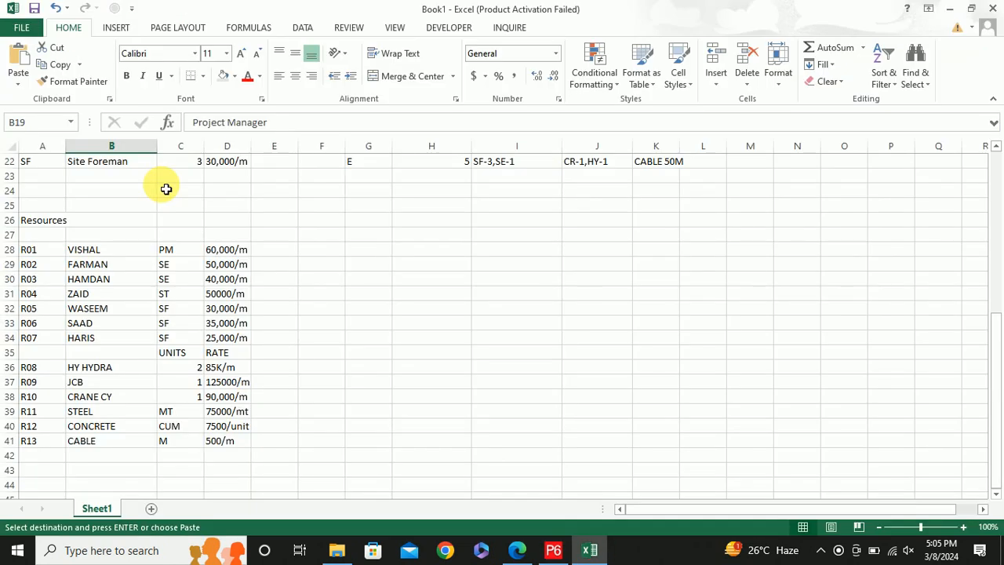
key("alt+Tab")
key("Return")
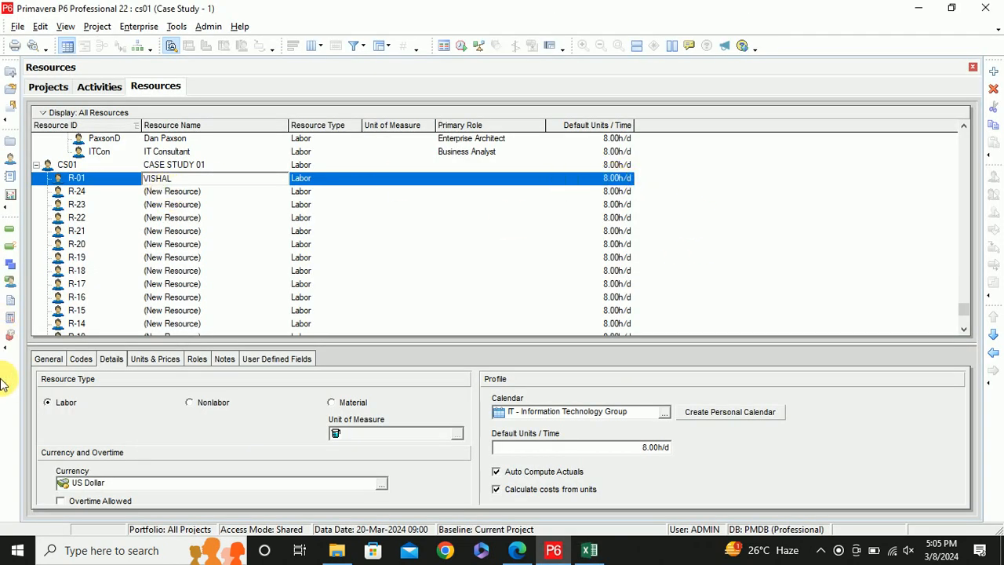
Check the rate for R01 in the Excel sheet, and set resource R-01's standard rate to 60,000
key("alt+Tab")
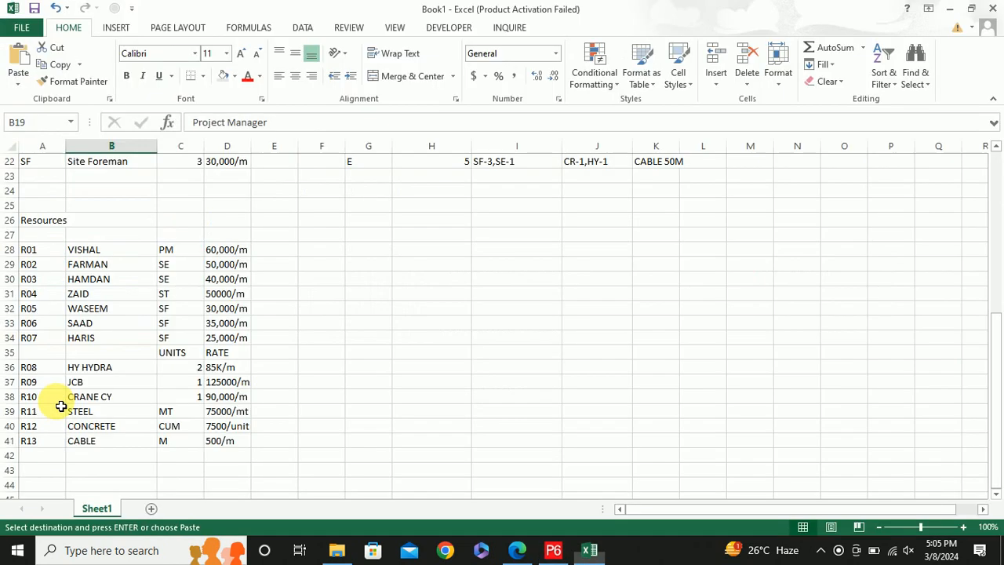
left_click(232, 256)
key("alt+Tab")
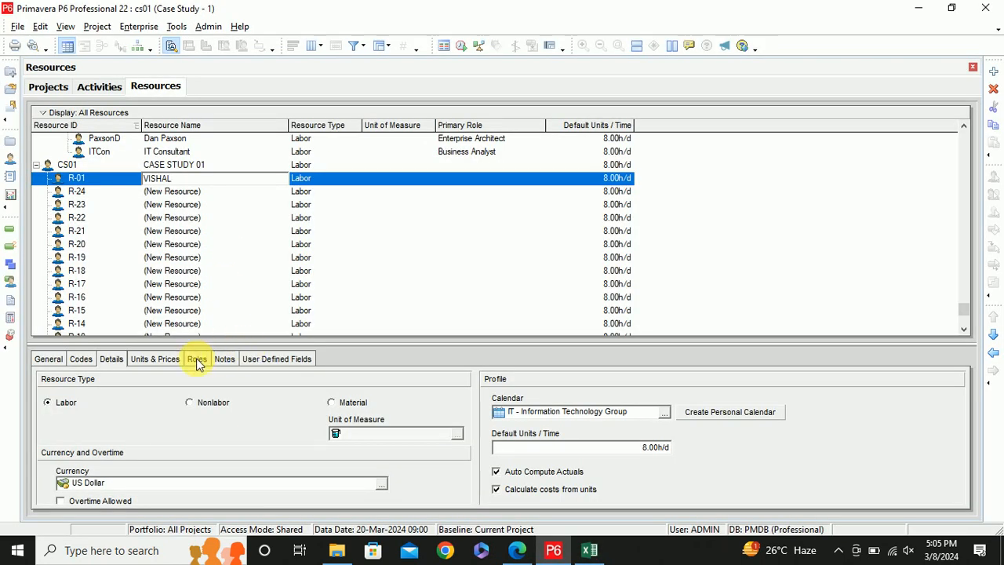
left_click(50, 361)
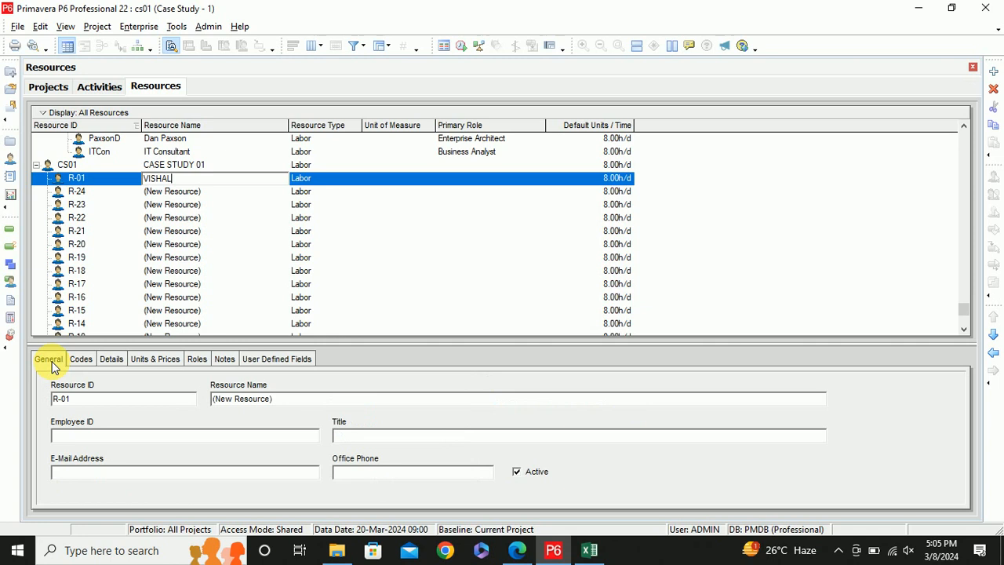
left_click(155, 359)
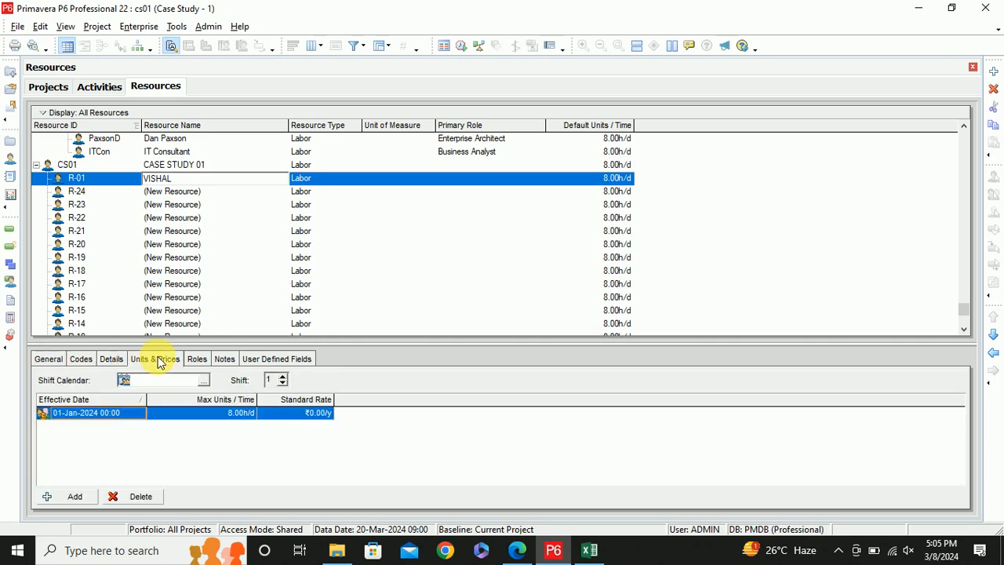
left_click(300, 416)
left_click(302, 414)
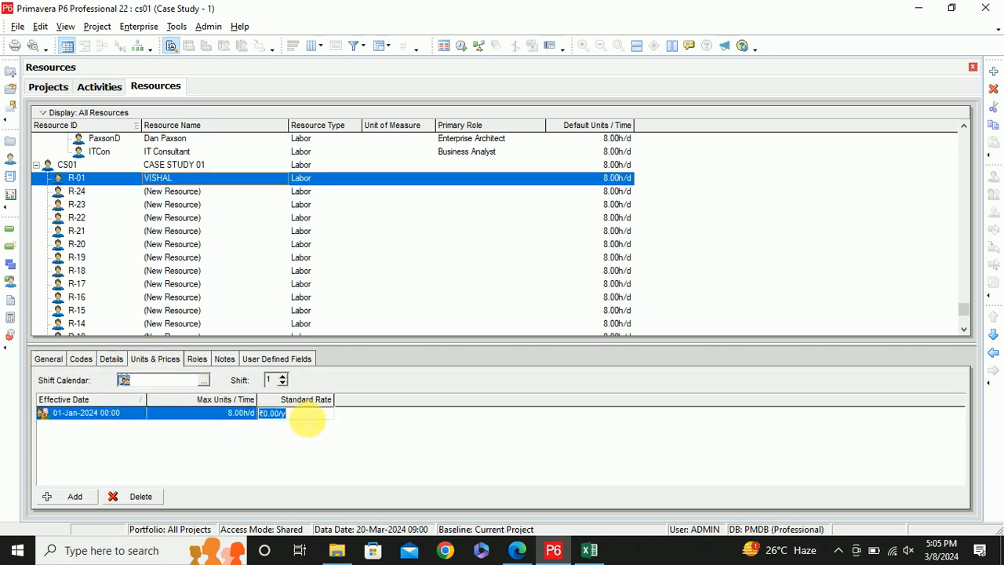
type("60000")
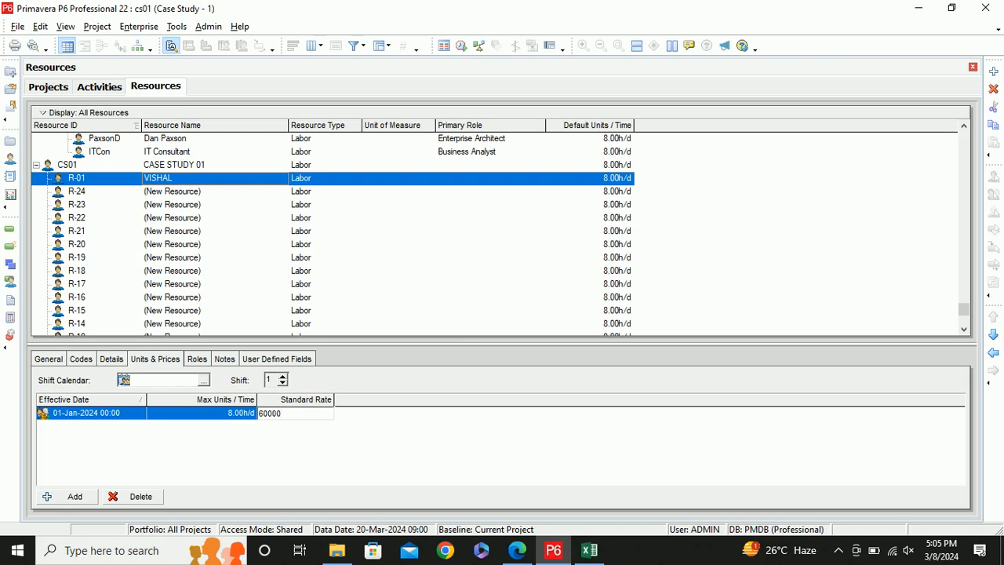
type(",000")
key("Return")
left_click(171, 162)
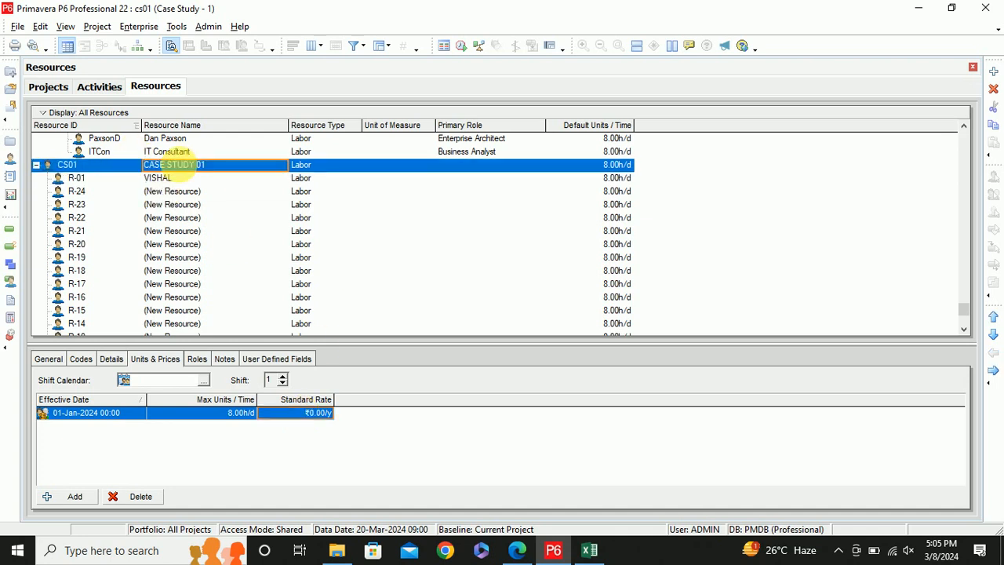
right_click(665, 124)
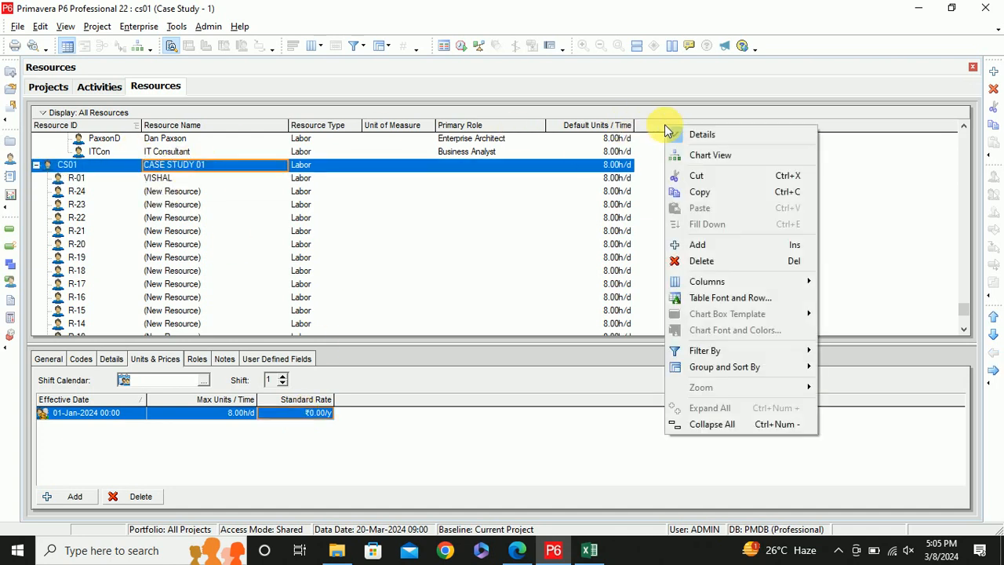
mouse_move(723, 287)
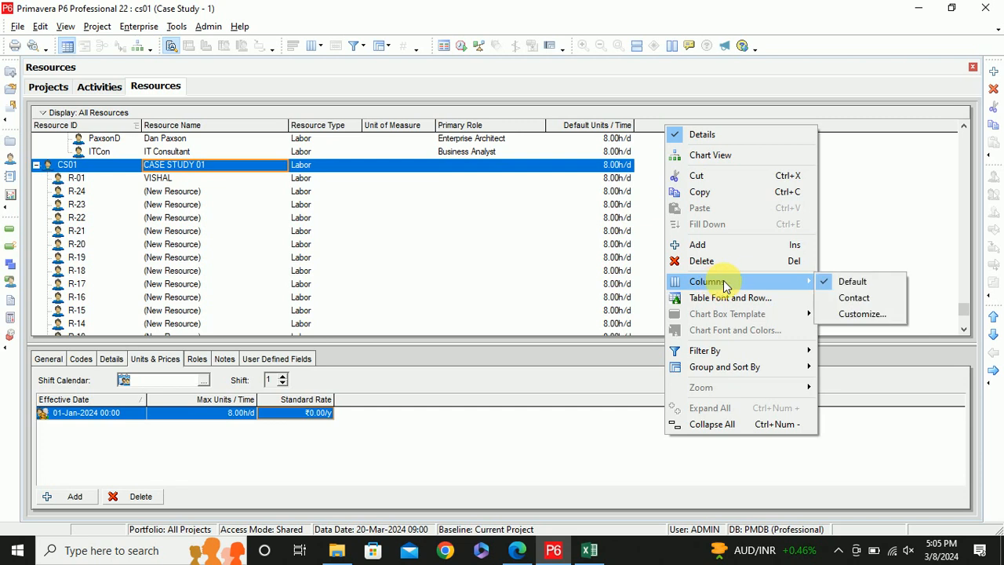
left_click(857, 284)
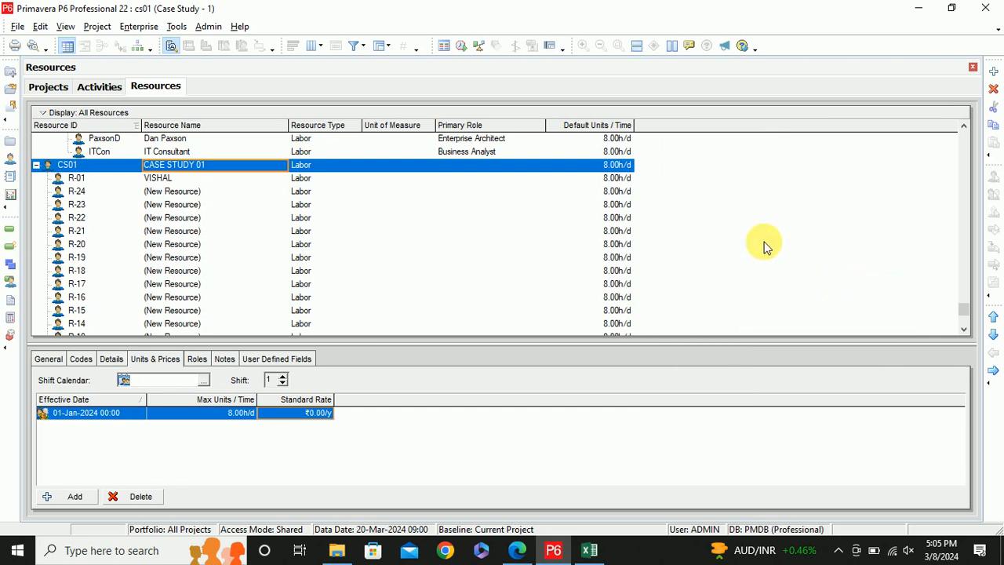
Add the Calendar column after Resource ID in the resource table, and assign the CS01 calendar to the CASE STUDY 01 resource
right_click(670, 133)
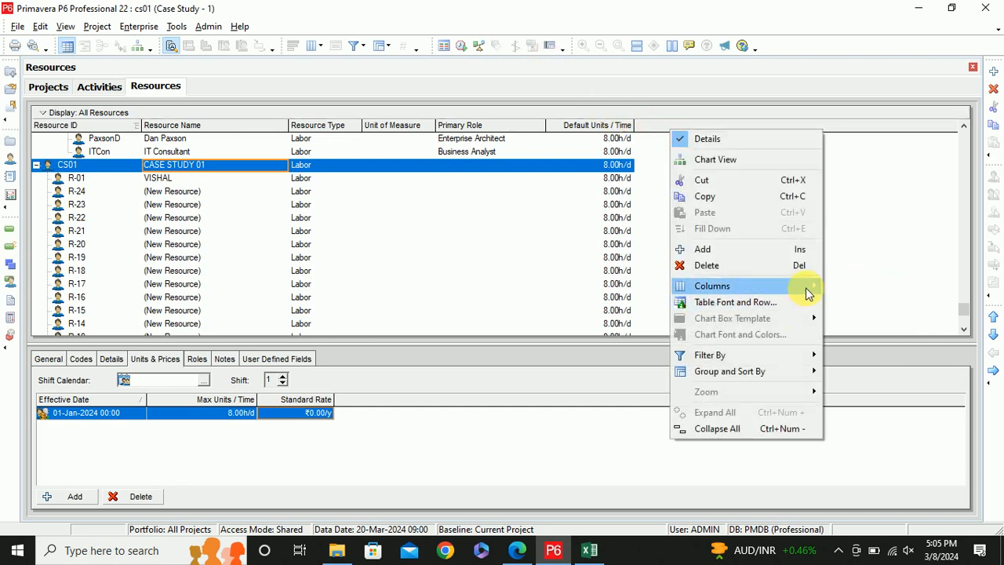
mouse_move(805, 288)
left_click(863, 318)
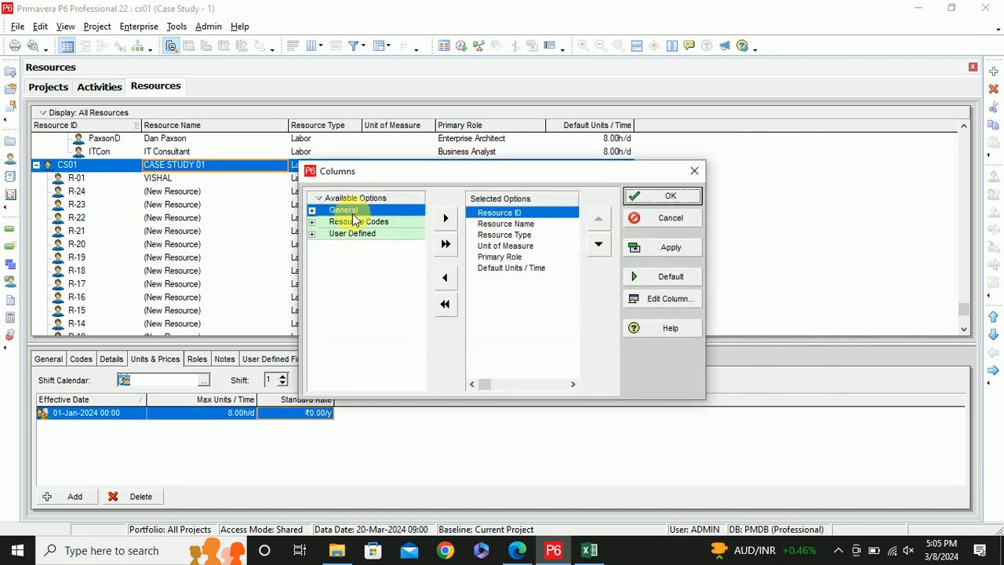
right_click(330, 197)
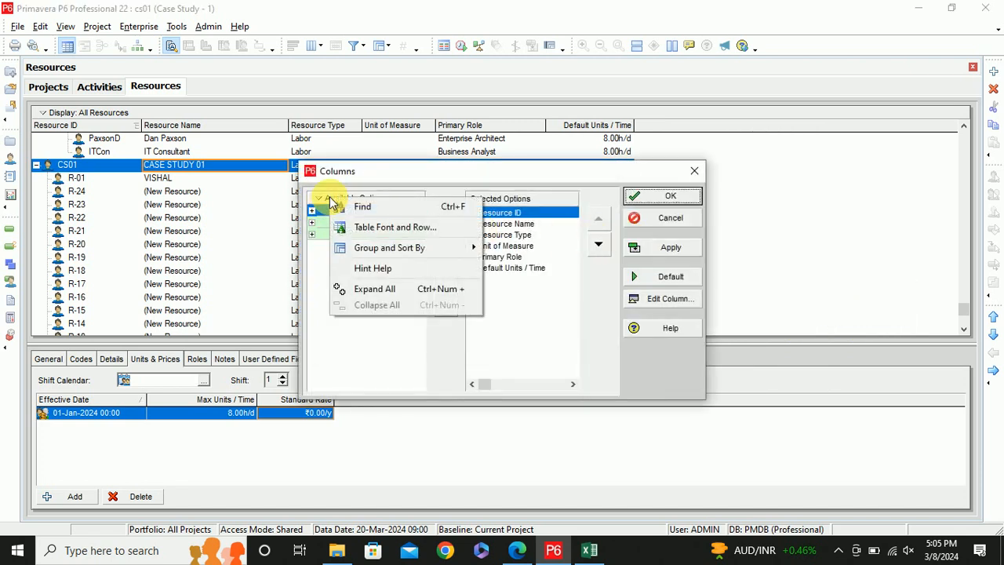
mouse_move(427, 248)
left_click(514, 262)
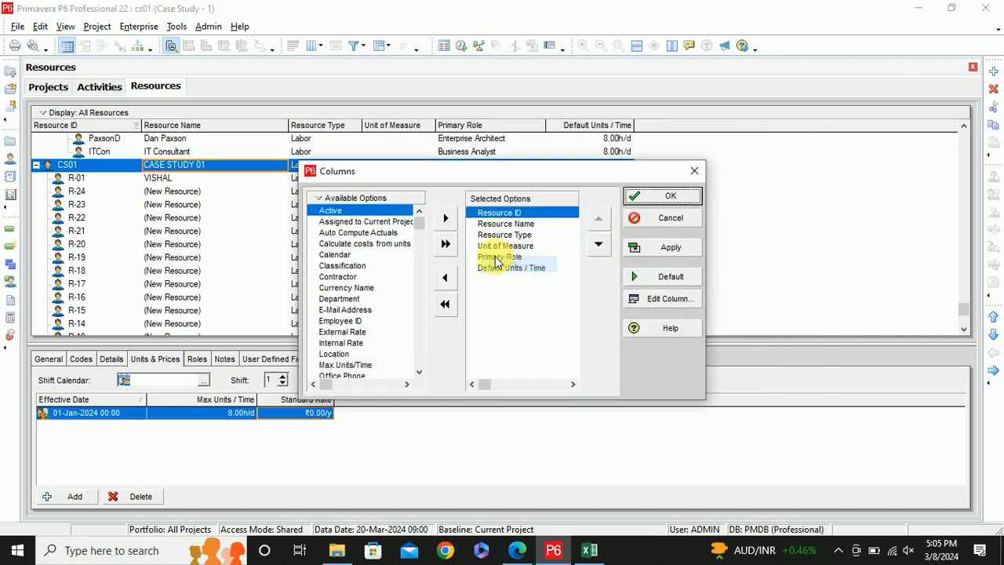
left_click(336, 255)
left_click(446, 218)
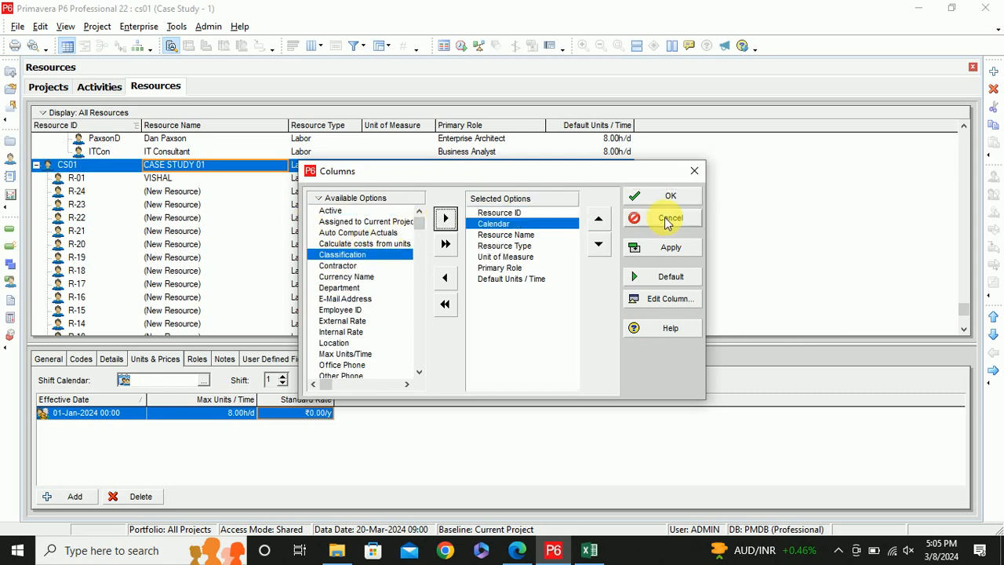
left_click(671, 248)
left_click(670, 198)
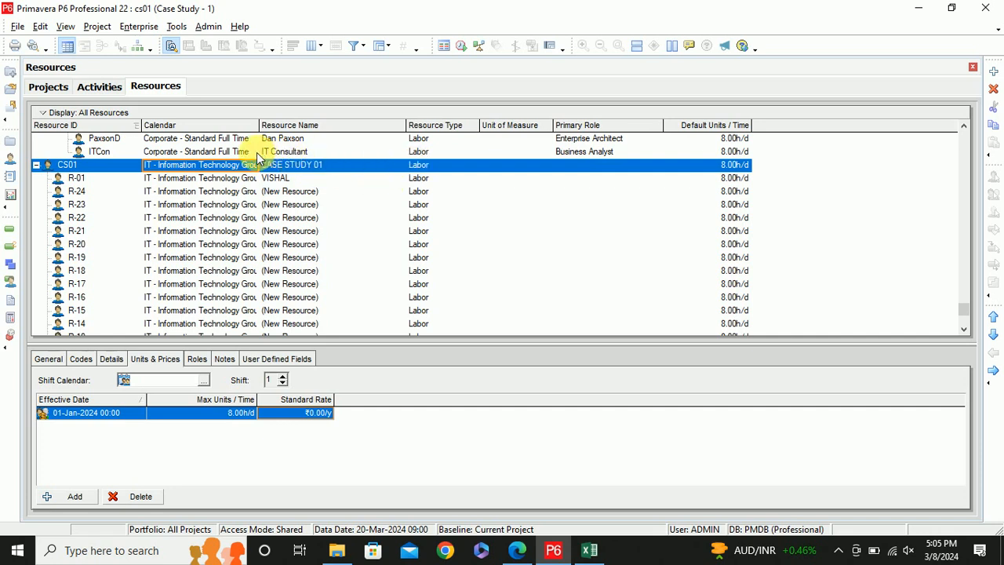
double_click(197, 162)
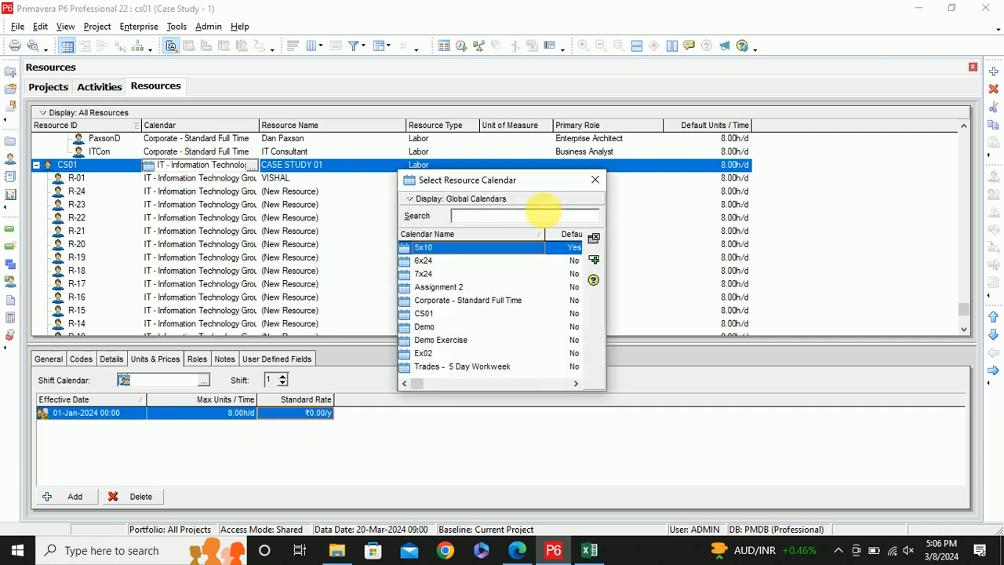
double_click(420, 313)
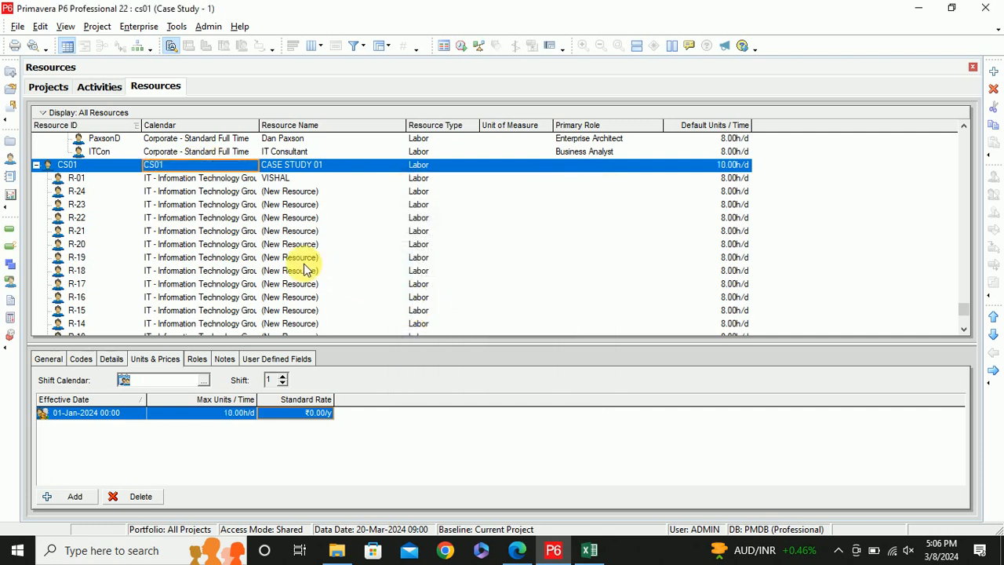
Try to fill the calendar down from R-01 through R-13, the last resource under CS01
left_click(200, 178)
scroll(226, 217, "down", 1)
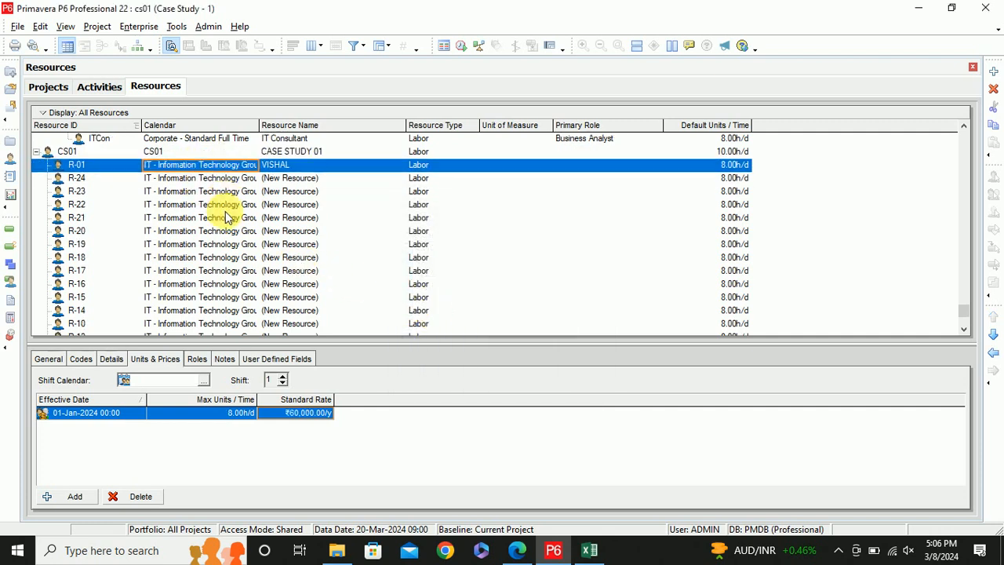
scroll(225, 217, "down", 2)
left_click(251, 310, "shift")
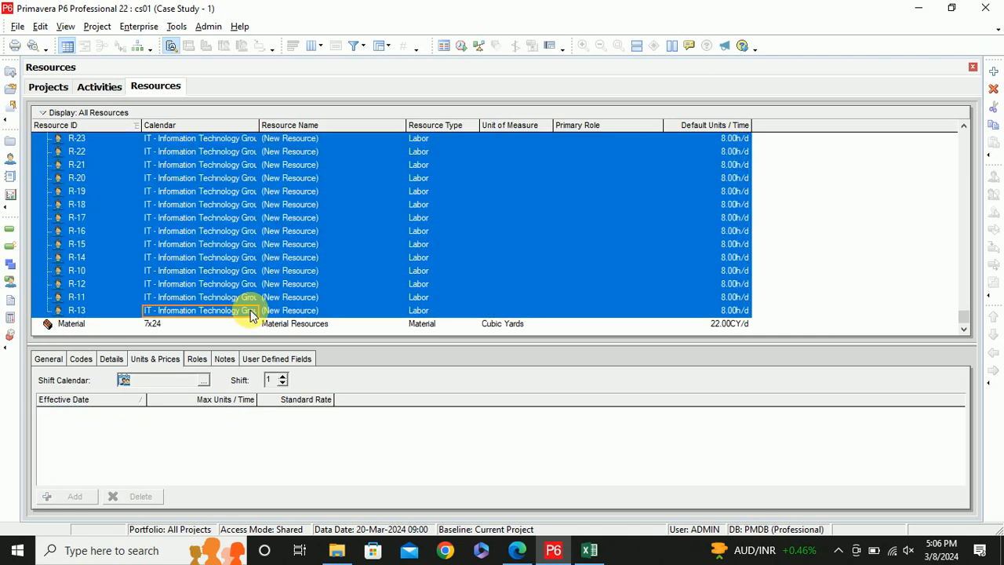
right_click(209, 211)
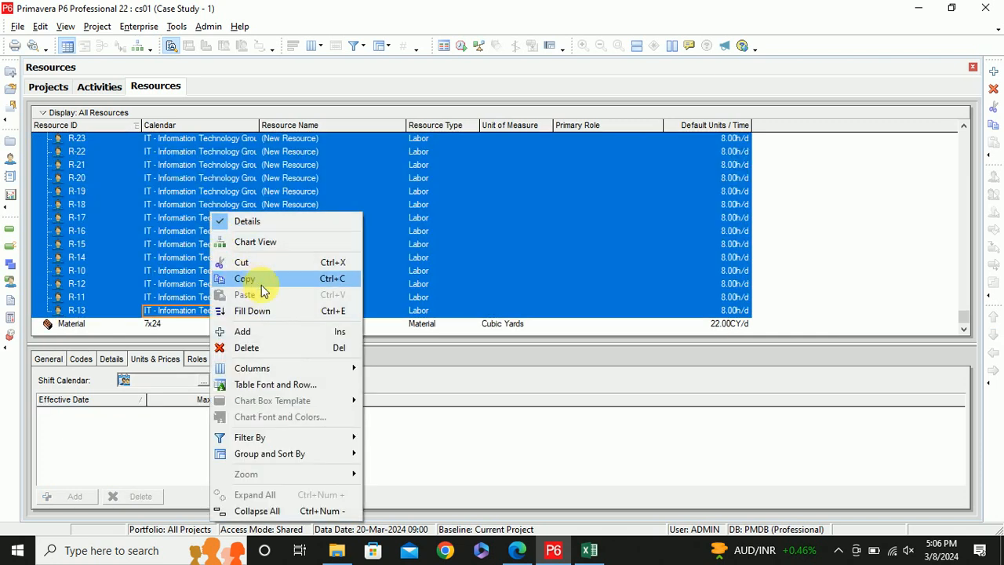
left_click(266, 308)
scroll(203, 264, "up", 2)
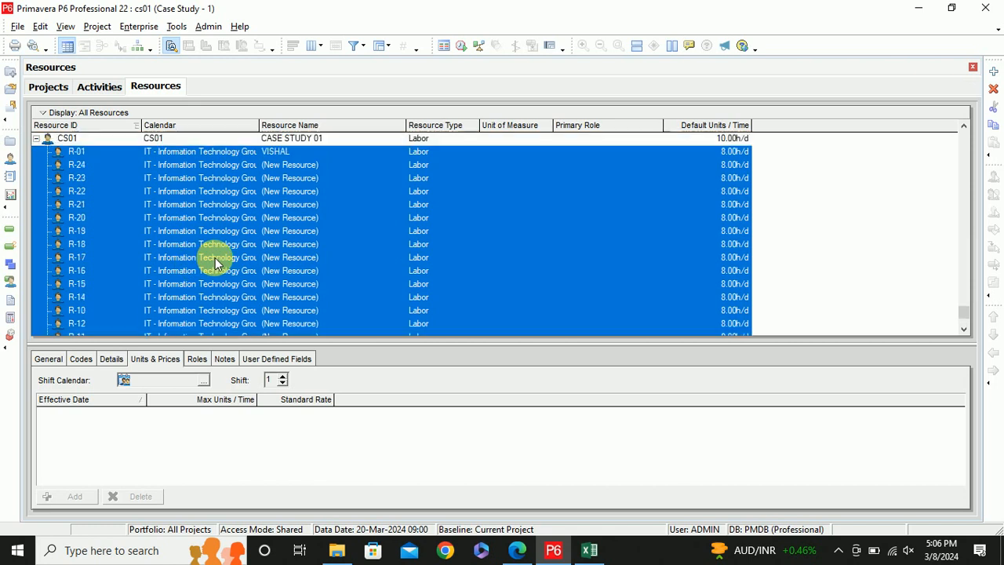
scroll(216, 263, "up", 1)
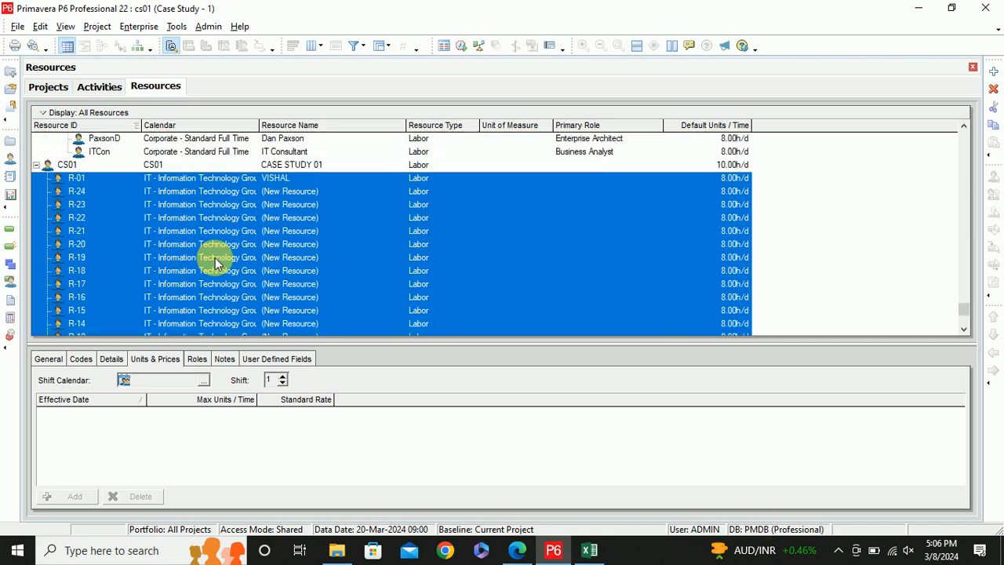
Assign the CS01 calendar to resource R-01
left_click(198, 179)
left_click(249, 179)
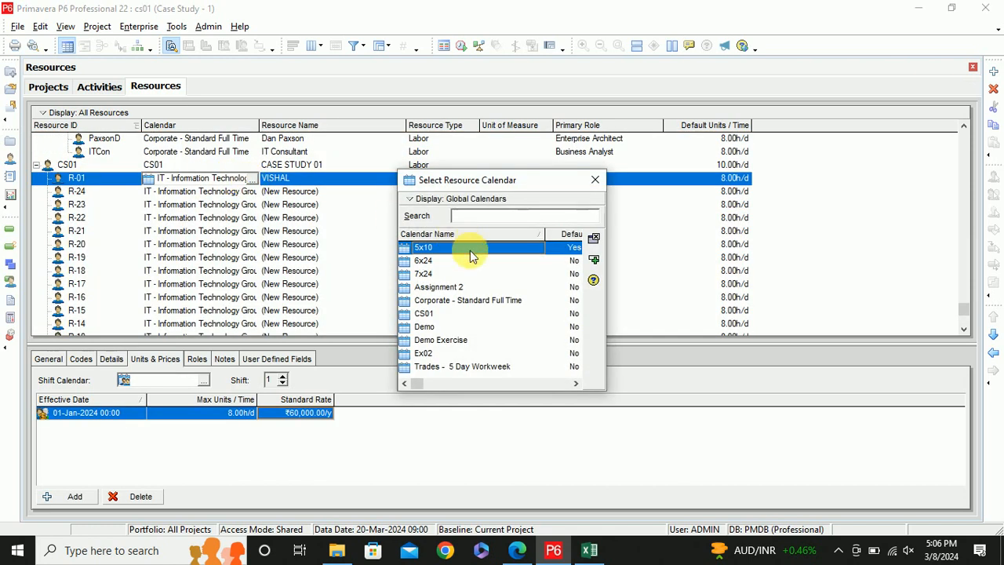
left_click(421, 315)
double_click(422, 315)
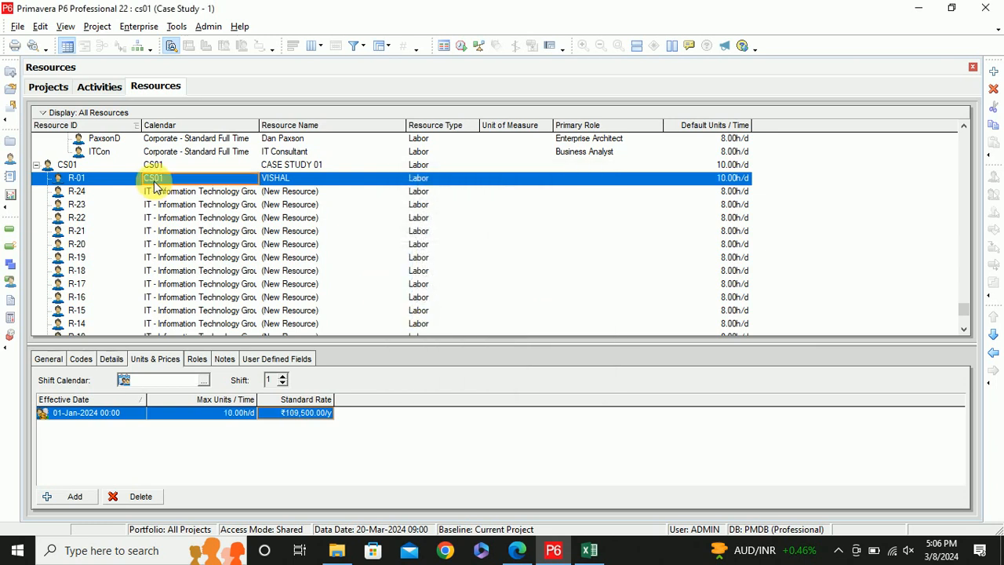
Fill R-01's CS01 calendar down to all the other resources under CASE STUDY 01, through R-13
scroll(204, 196, "down", 3)
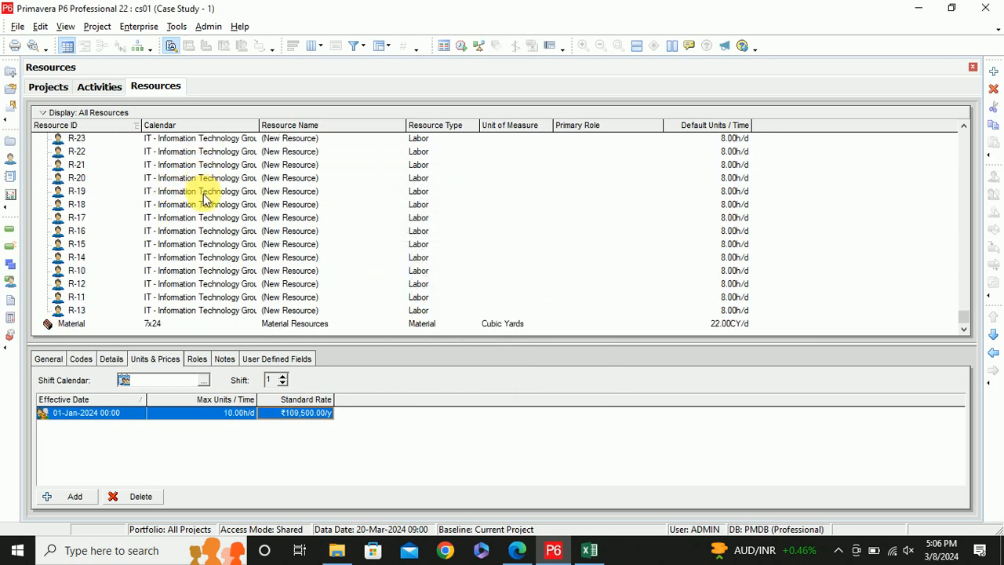
left_click(235, 310, "shift")
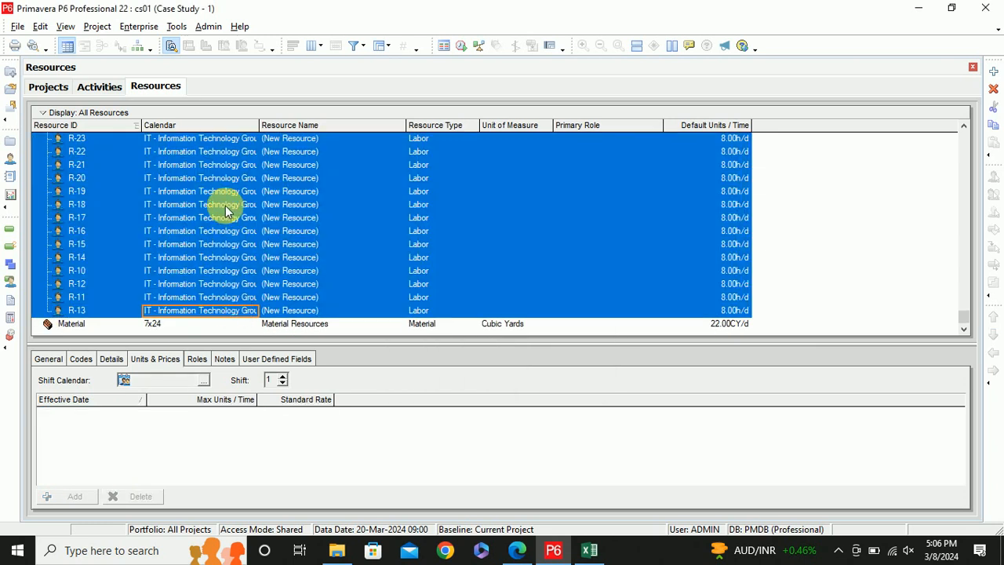
right_click(226, 206)
left_click(265, 311)
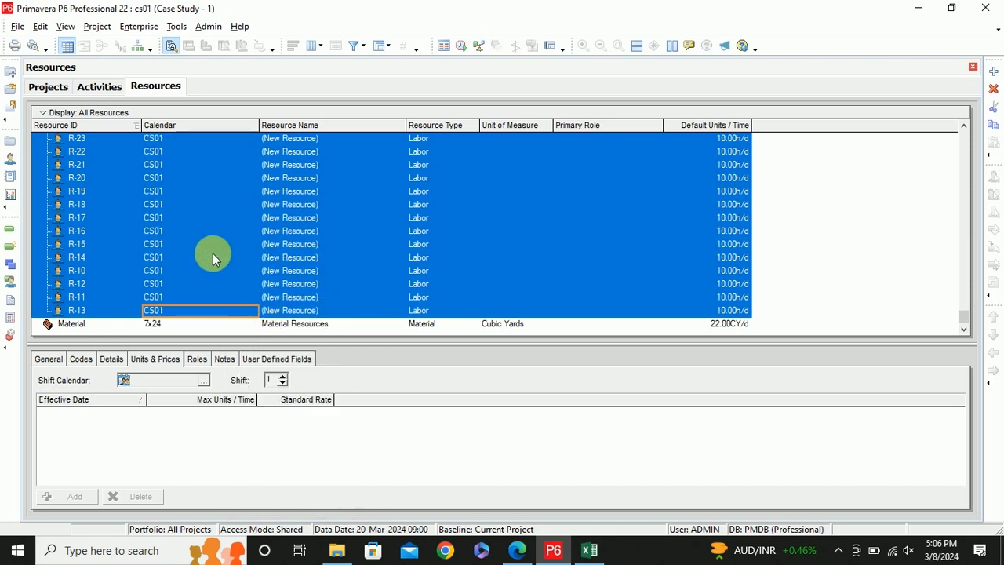
scroll(209, 229, "up", 2)
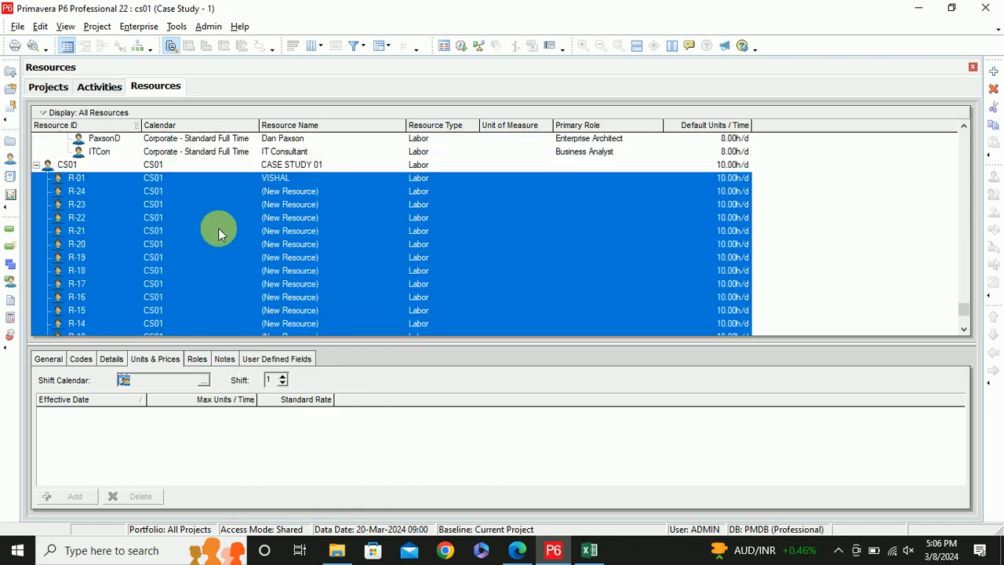
Refresh the resource data and select resource R-01 under CASE STUDY 01
key("F5")
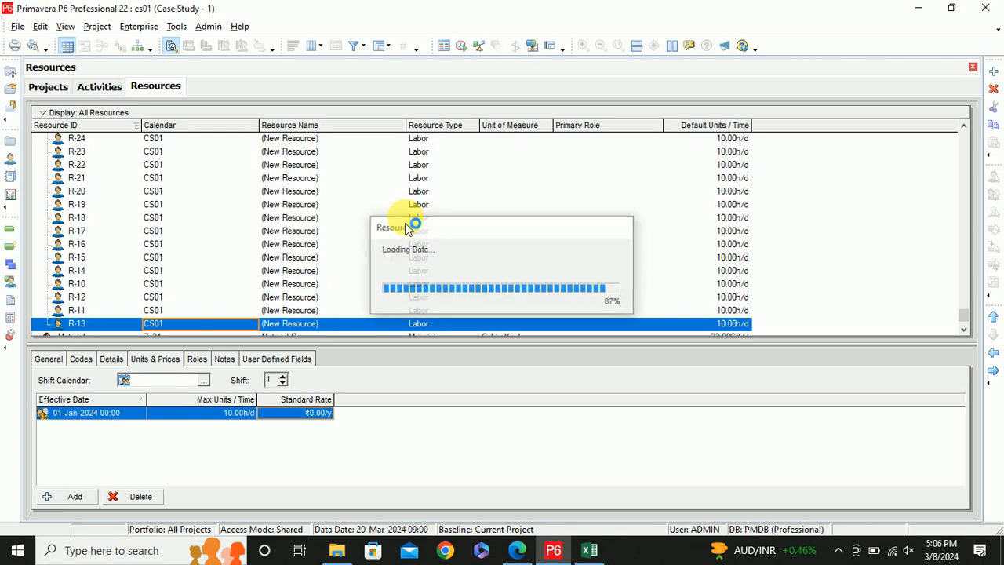
scroll(318, 218, "up", 2)
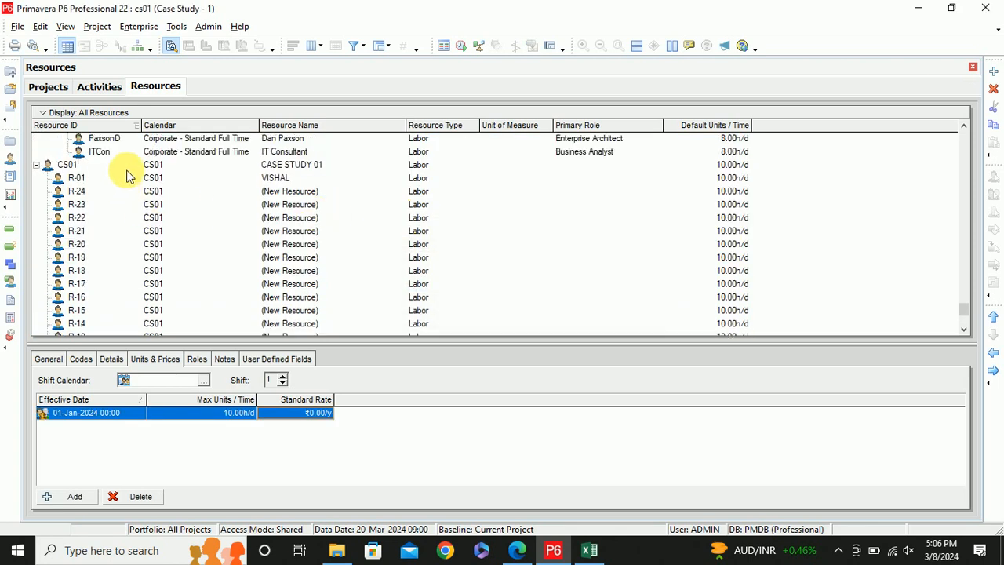
left_click(148, 179)
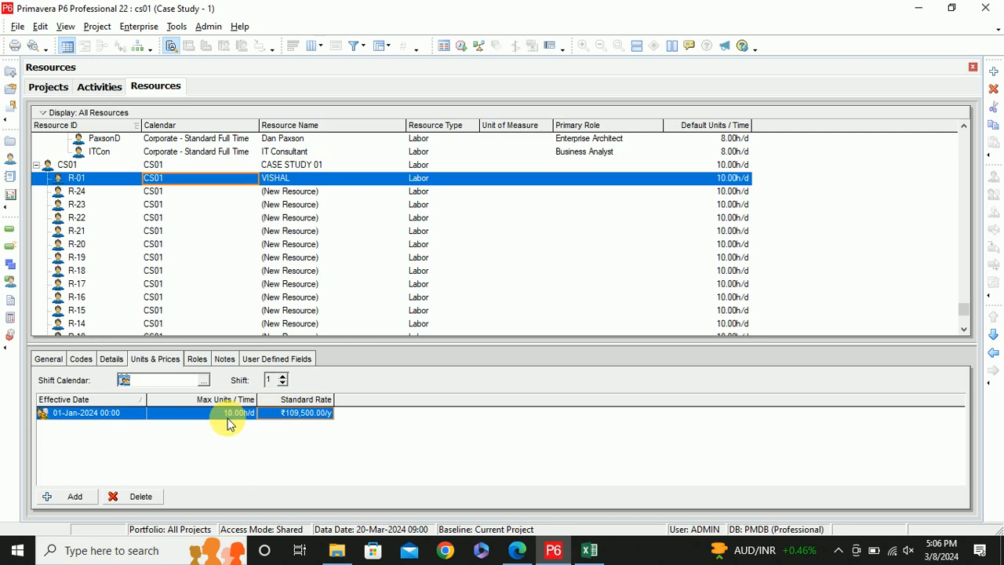
Enter 60,000 as the standard rate of resource R-01 without specifying a time unit
left_click(301, 413)
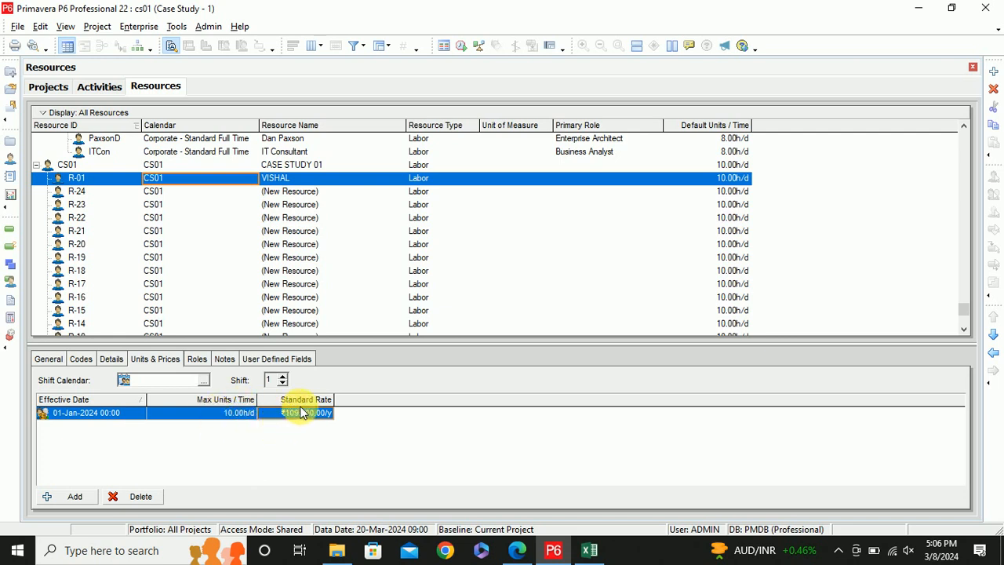
left_click(289, 413)
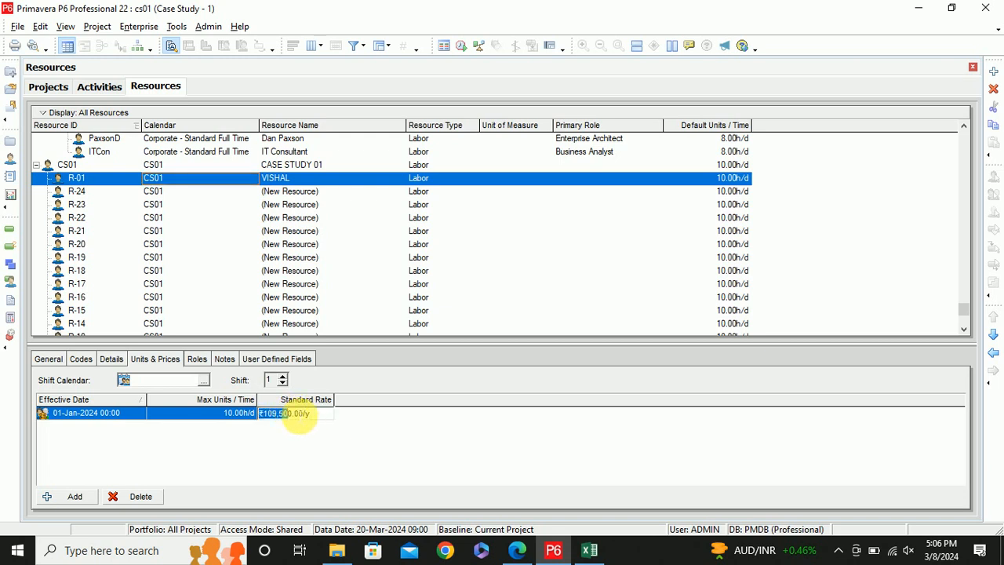
key("BackSpace")
type("6")
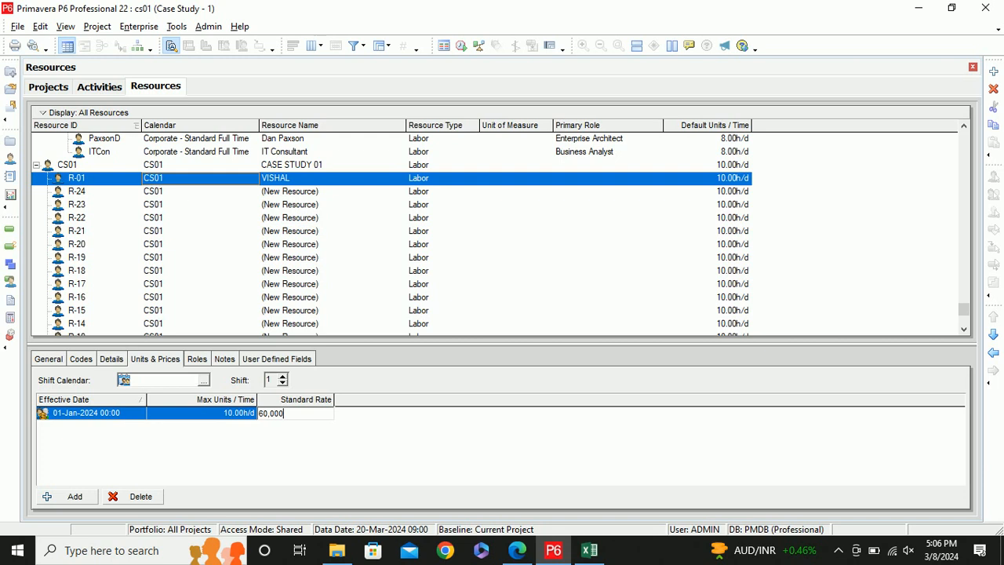
type("0,000")
left_click(294, 414)
left_click(325, 418)
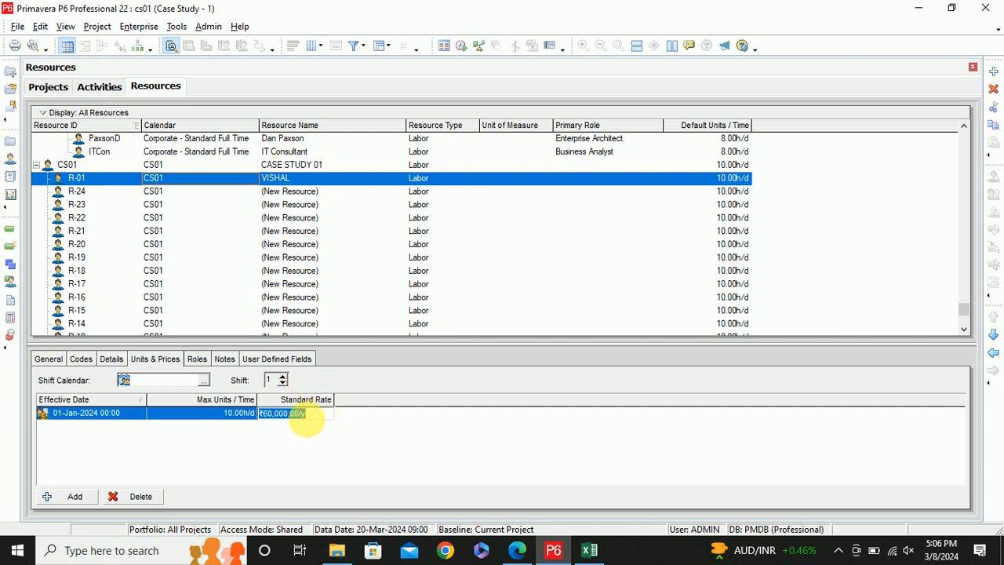
left_click(497, 476)
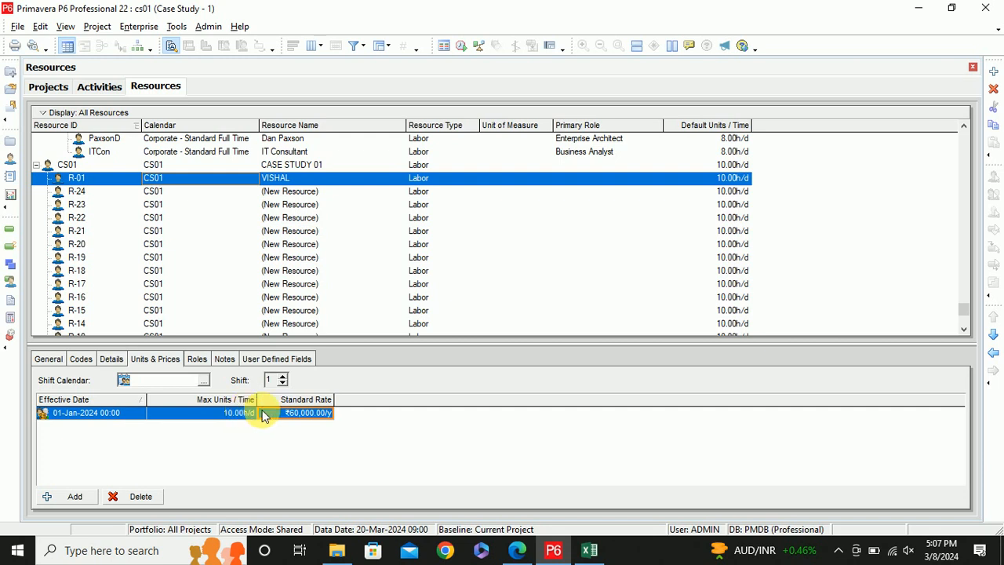
Look through the user preferences, including time units, dates, resource analysis and assistance, for settings that affect the rate's time unit
left_click(303, 414)
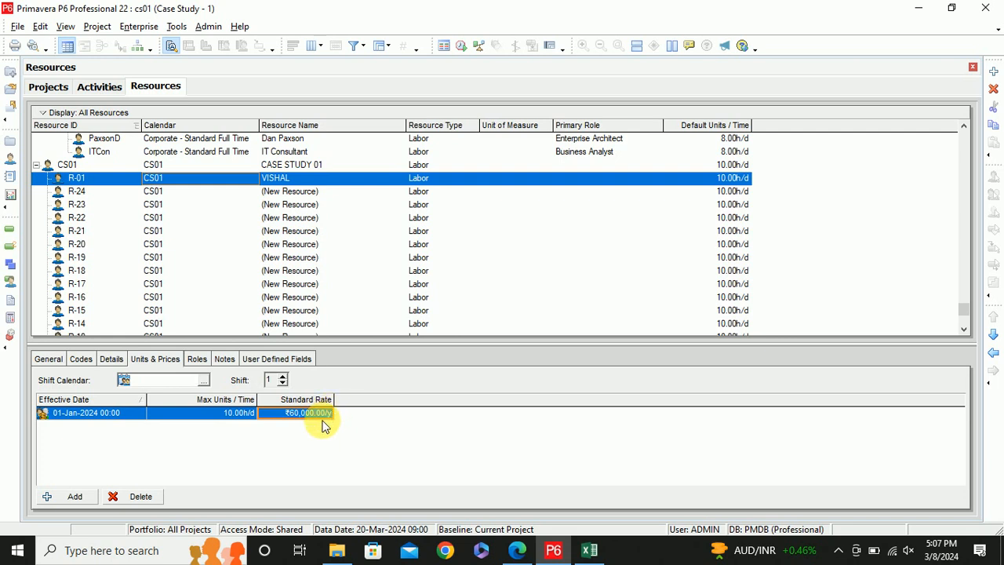
left_click(207, 29)
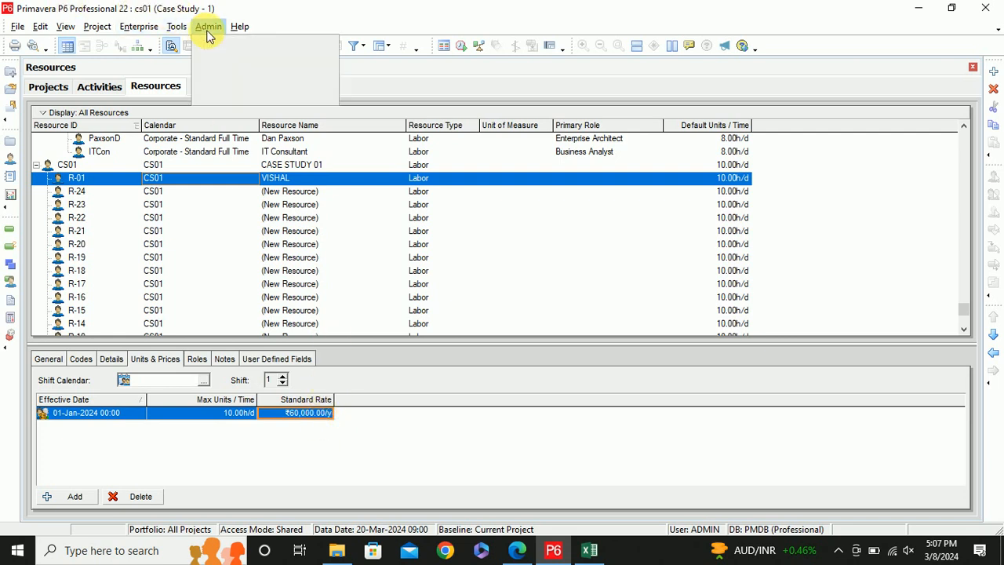
left_click(208, 28)
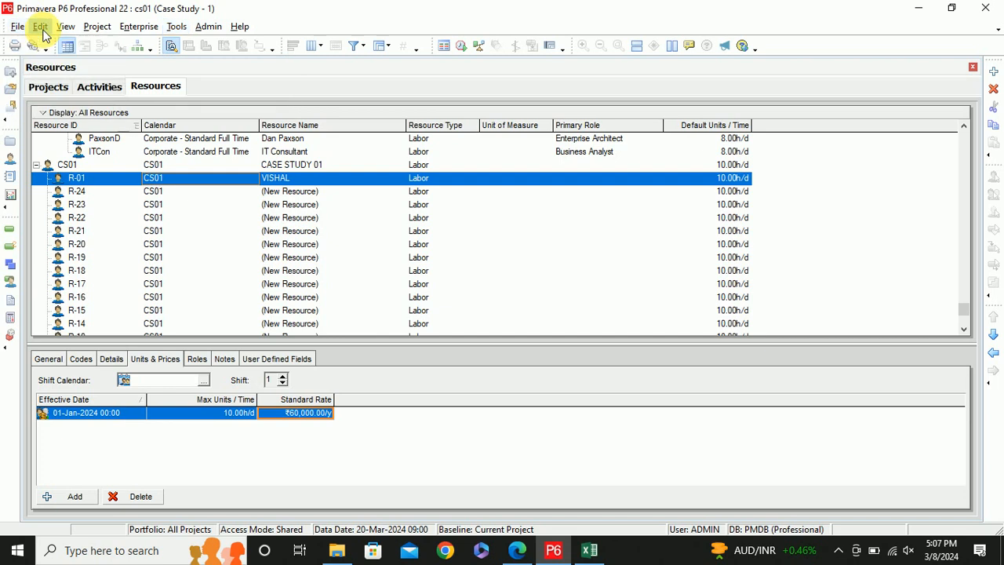
left_click(40, 29)
left_click(71, 66)
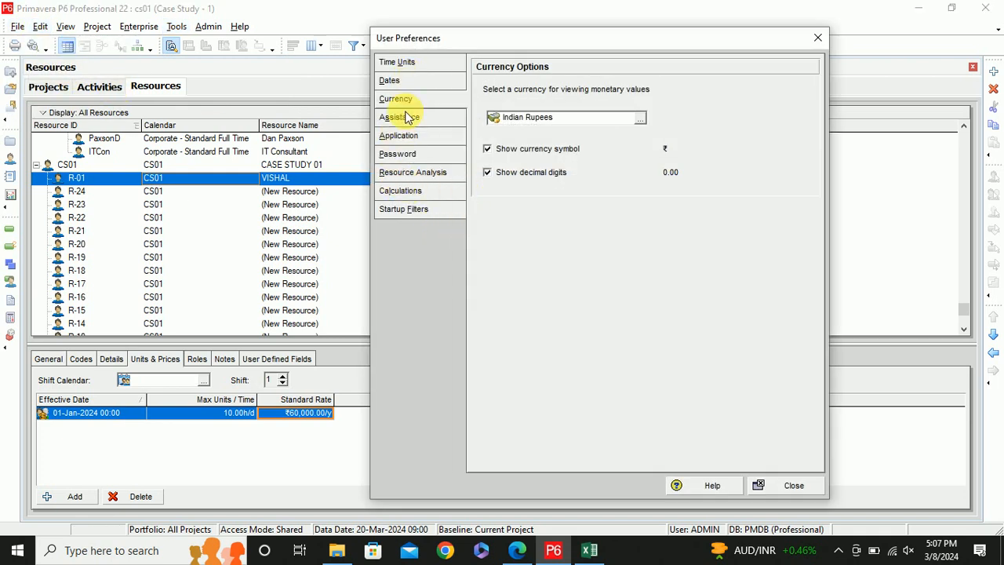
left_click(406, 66)
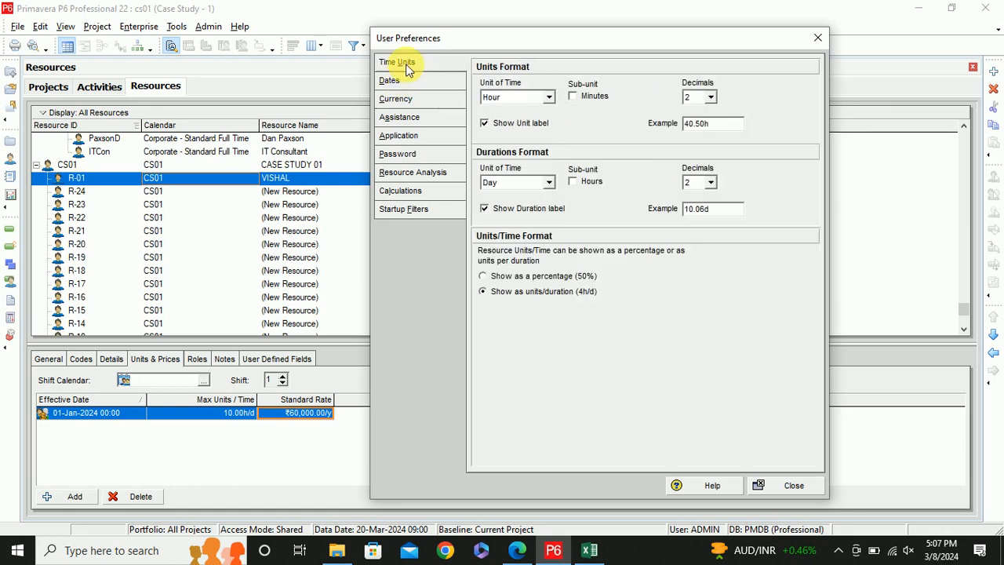
left_click(407, 82)
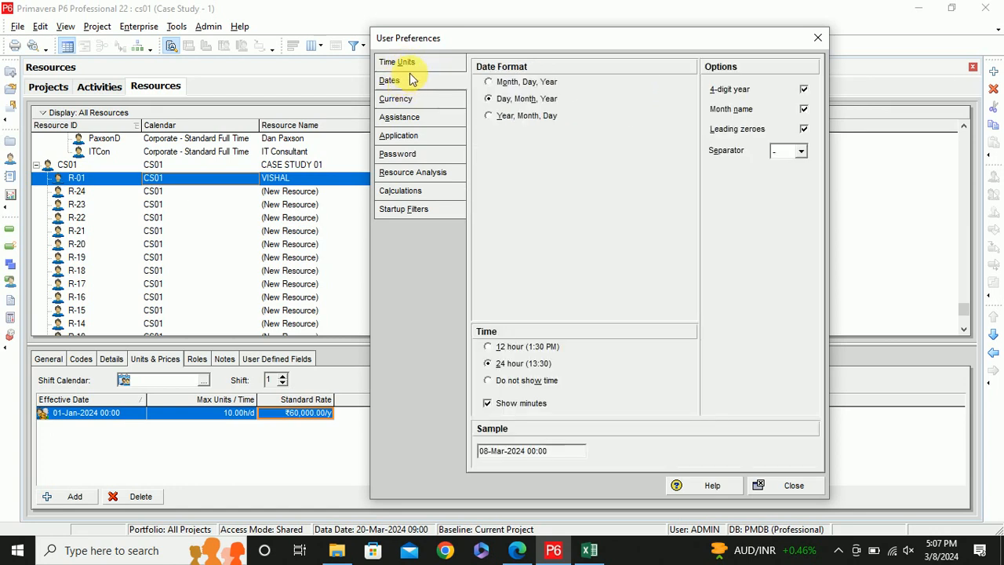
left_click(411, 64)
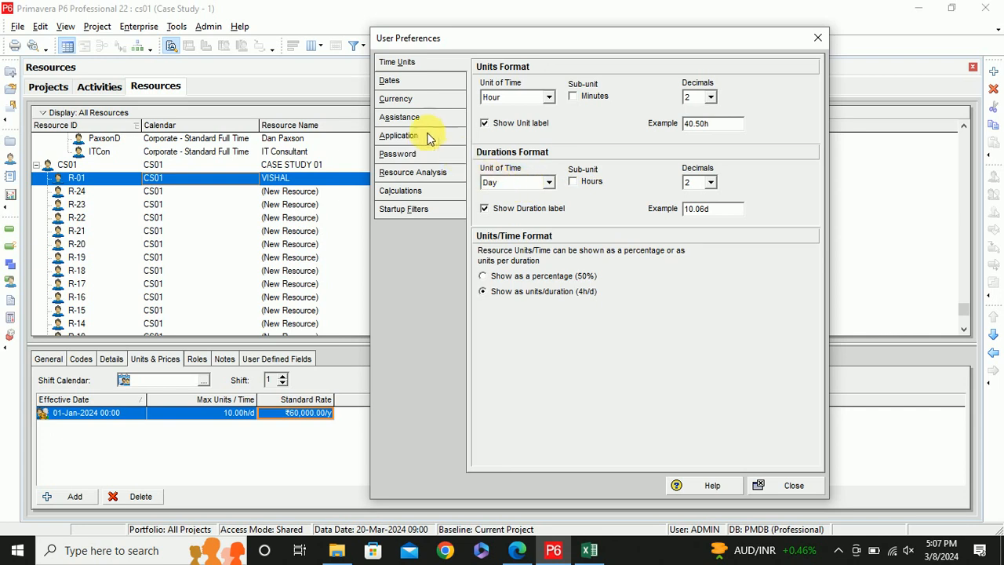
left_click(411, 172)
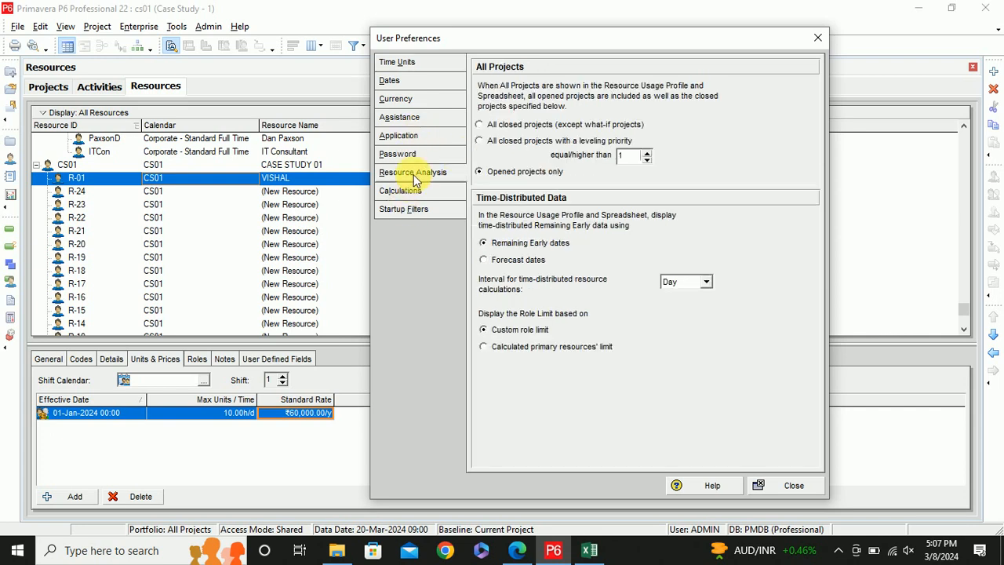
left_click(415, 155)
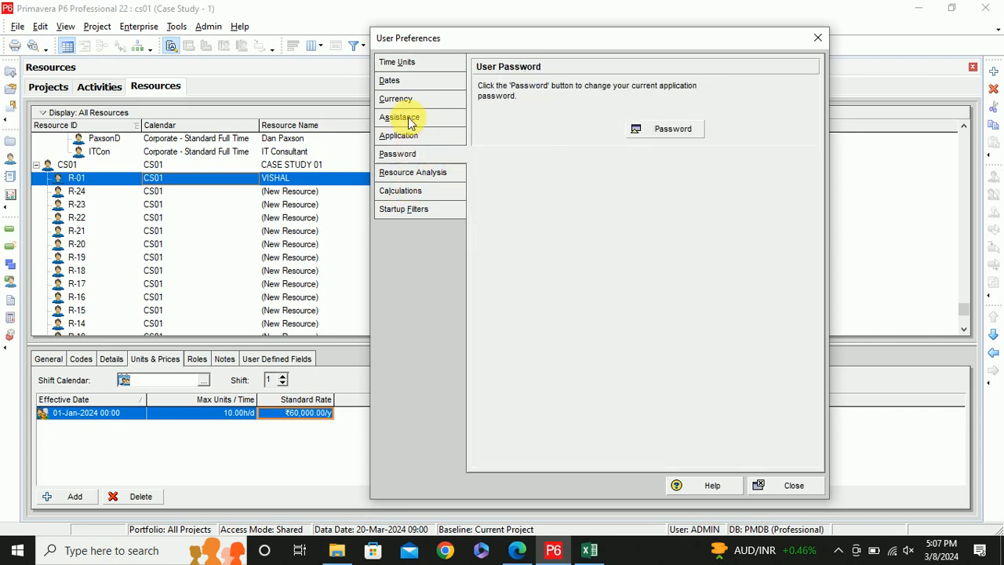
left_click(409, 119)
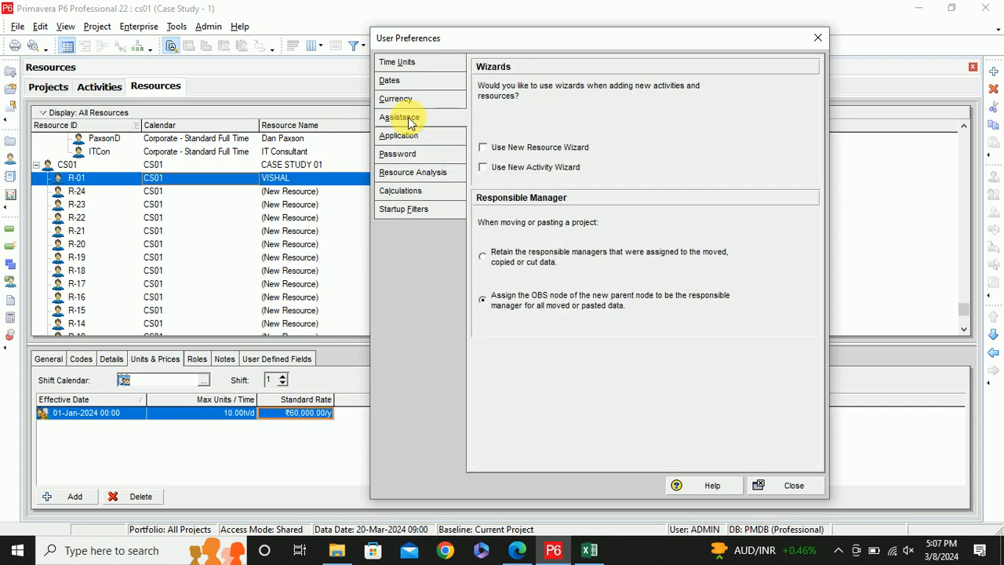
left_click(819, 36)
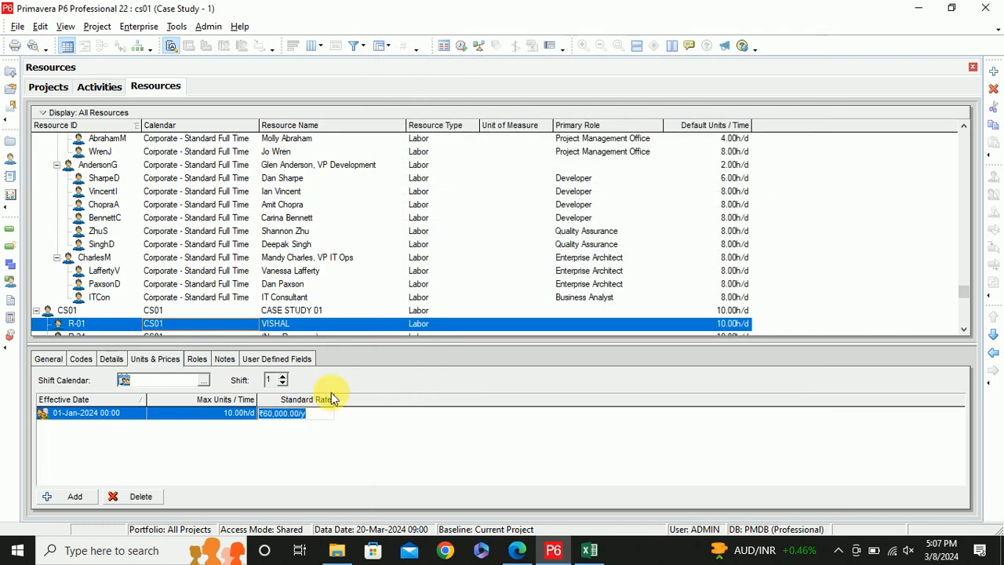
Set the standard rate of resource R-01 to 60,000/m
type("60,")
key("Return")
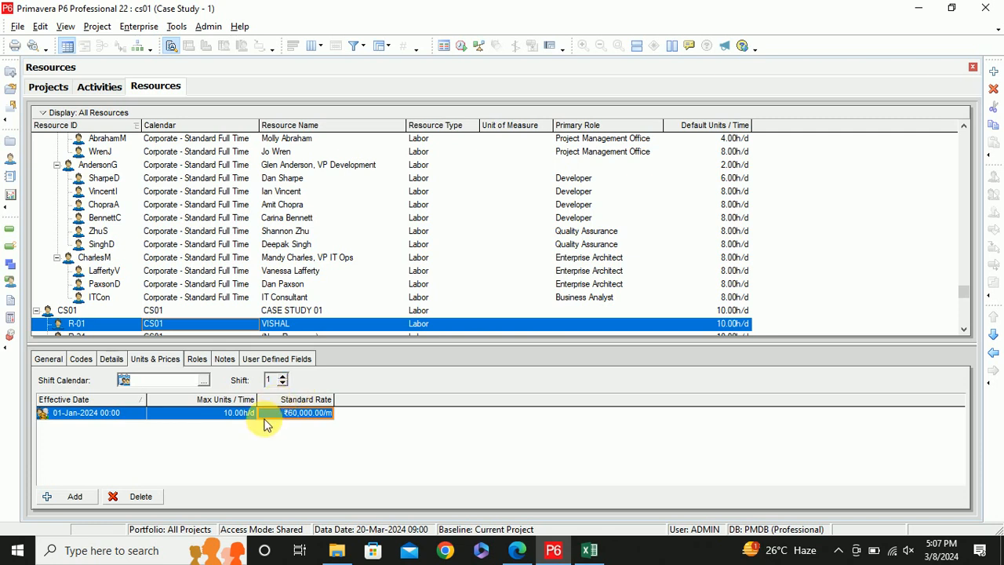
left_click(220, 324)
scroll(220, 324, "up", 1)
scroll(220, 323, "down", 3)
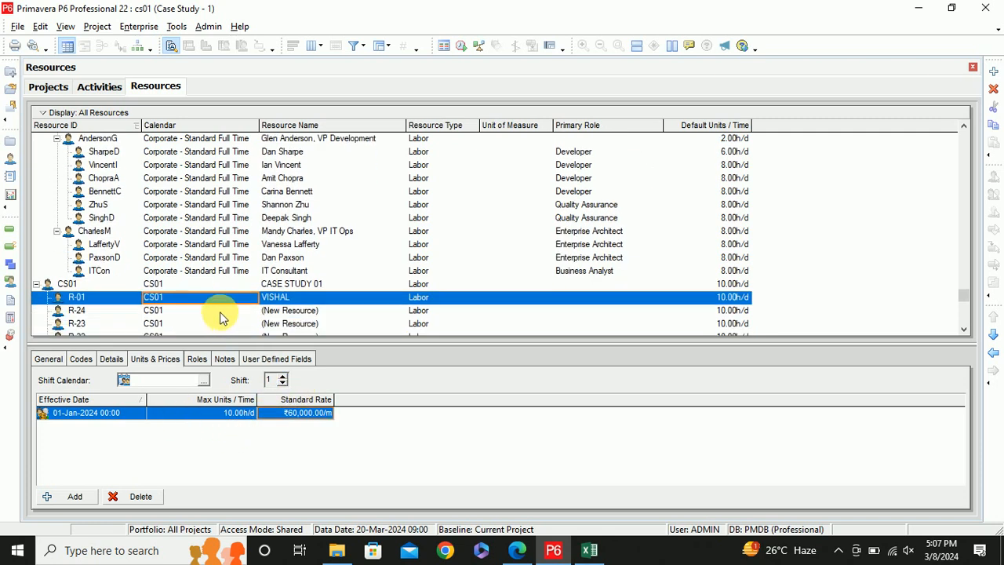
Rename resource R-24 with the R02 person's name from cell B29 of the Excel resource list
left_click(174, 311)
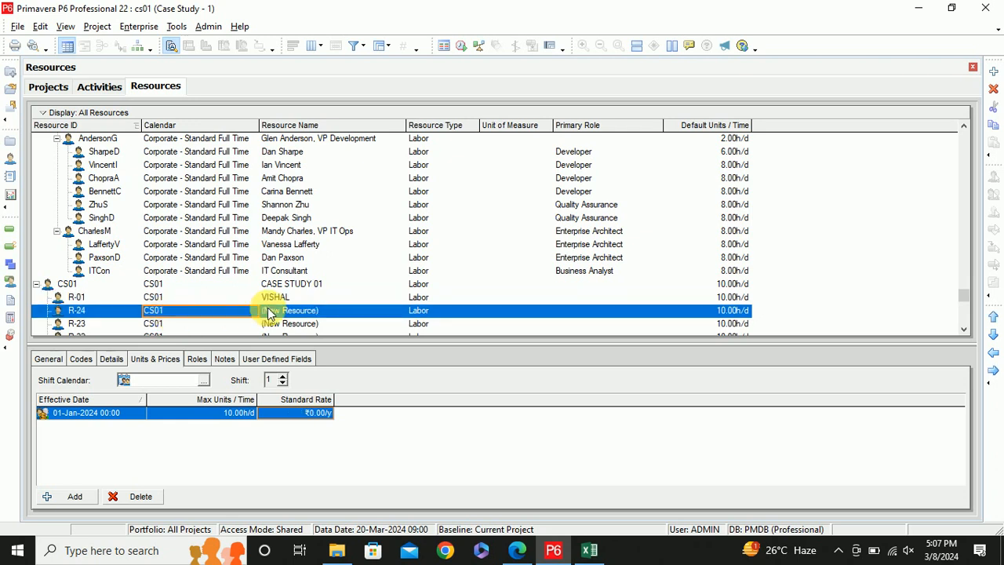
key("alt+Tab")
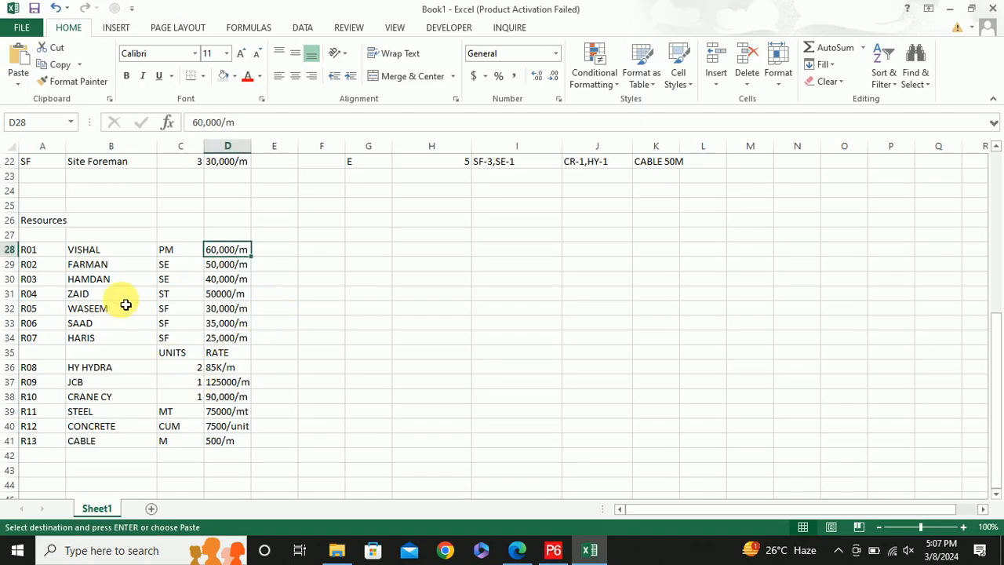
left_click(102, 268)
key("alt+Tab")
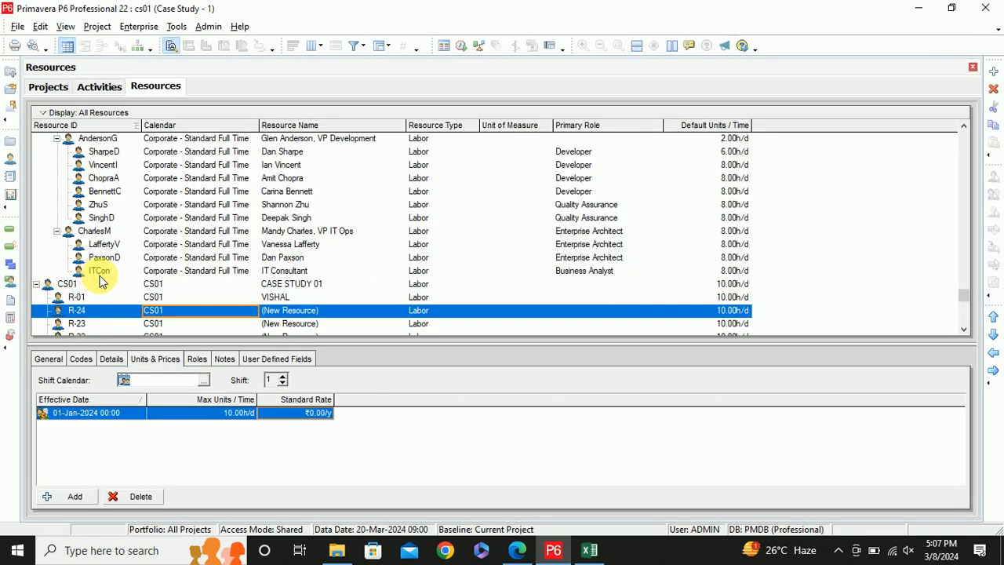
left_click(302, 313)
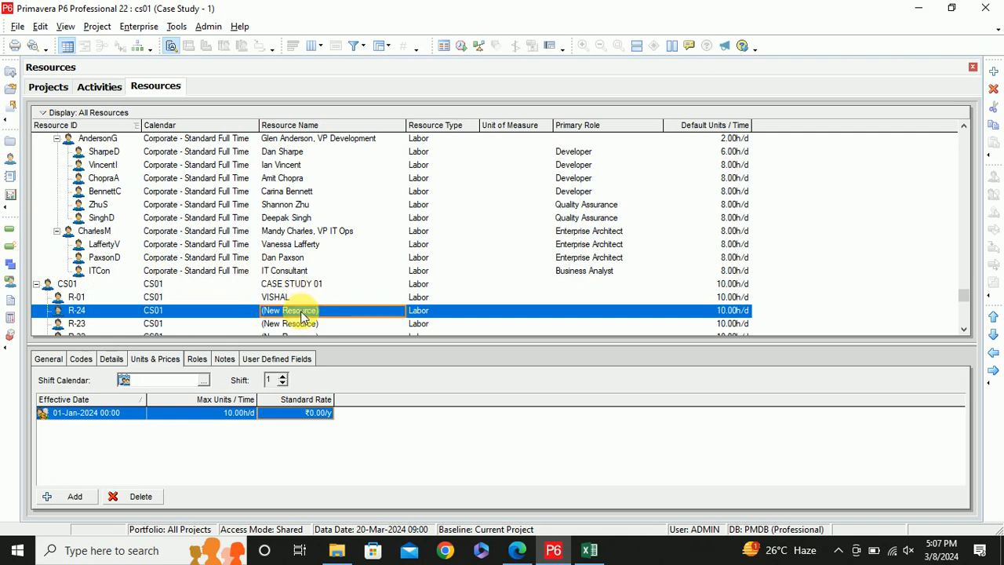
left_click(302, 314)
key("BackSpace")
key("BackSpace")
key("BackSpace")
key("BackSpace")
key("BackSpace")
key("BackSpace")
key("BackSpace")
key("BackSpace")
key("BackSpace")
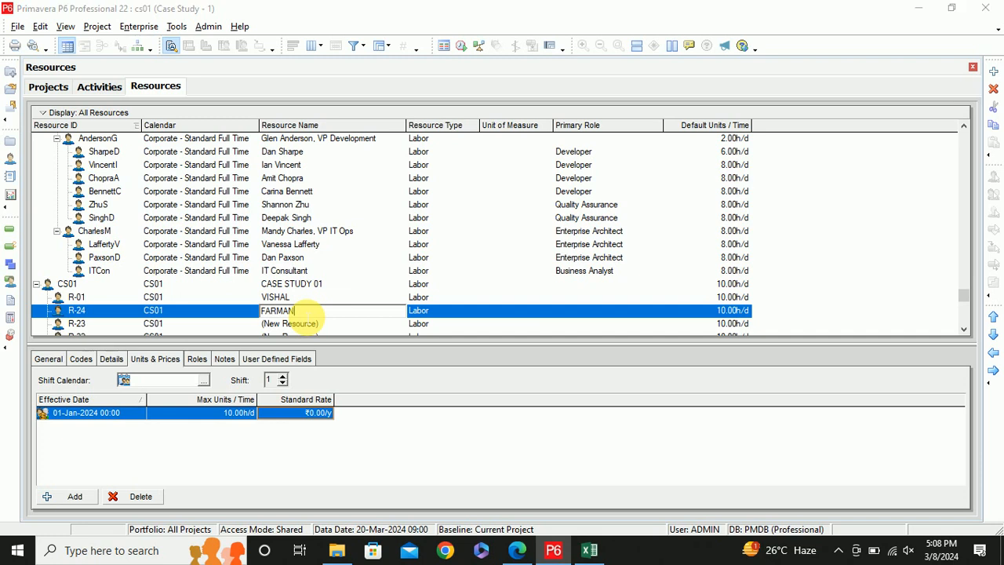
Check R02's rate in the Excel list and set the standard rate of resource R-24 to 50,000/m
key("alt+Tab")
key("alt+Tab")
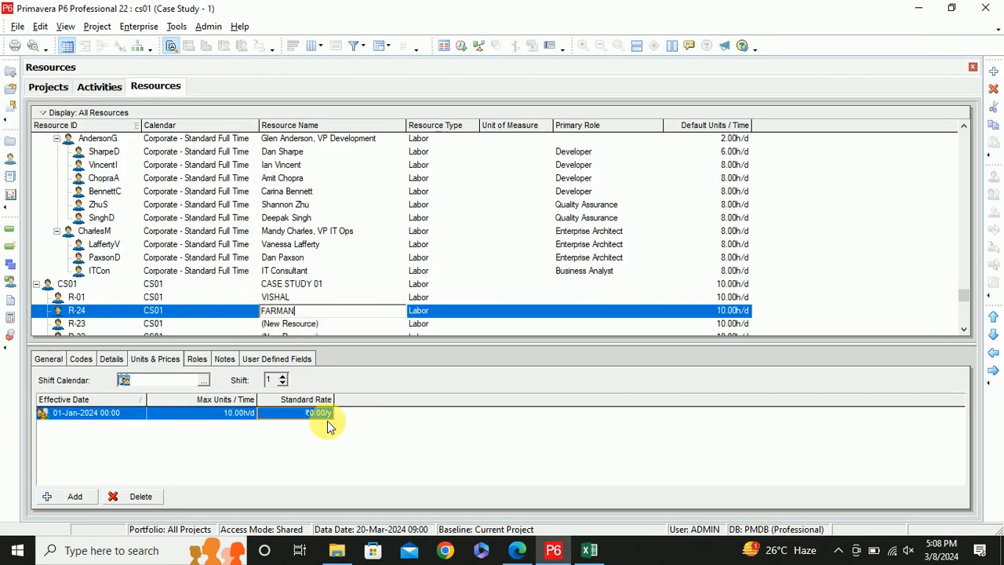
left_click(303, 415)
type("50")
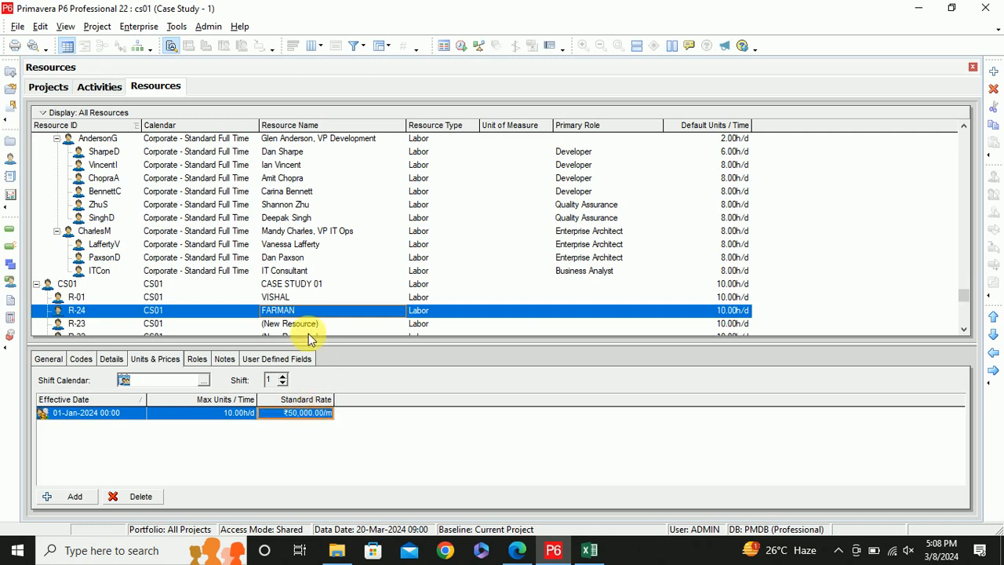
Copy the R03 person's name from cell B30 in Excel and paste it as the name of resource R-23
left_click(293, 324)
key("alt+Tab")
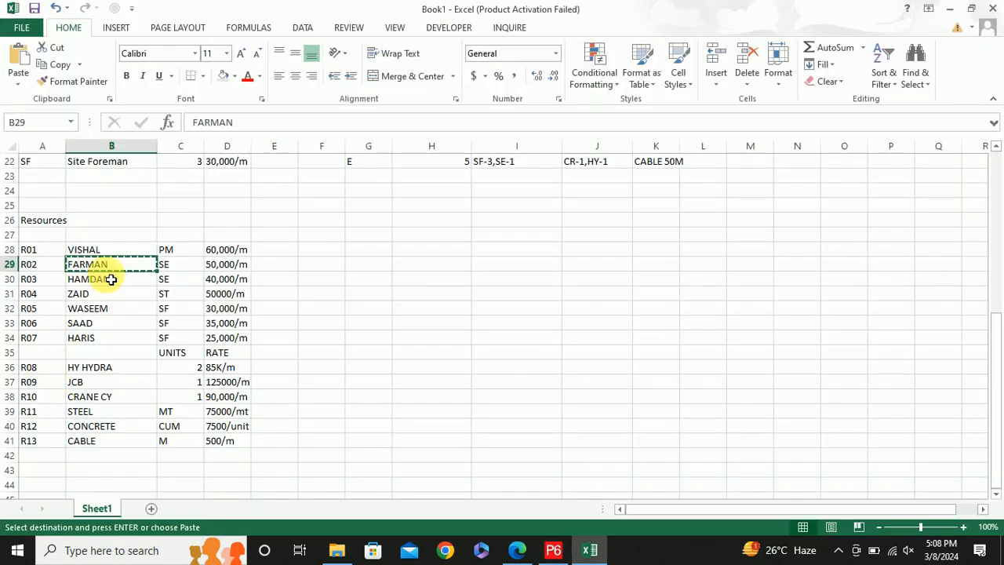
left_click(110, 284)
key("ctrl+c")
key("alt+Tab")
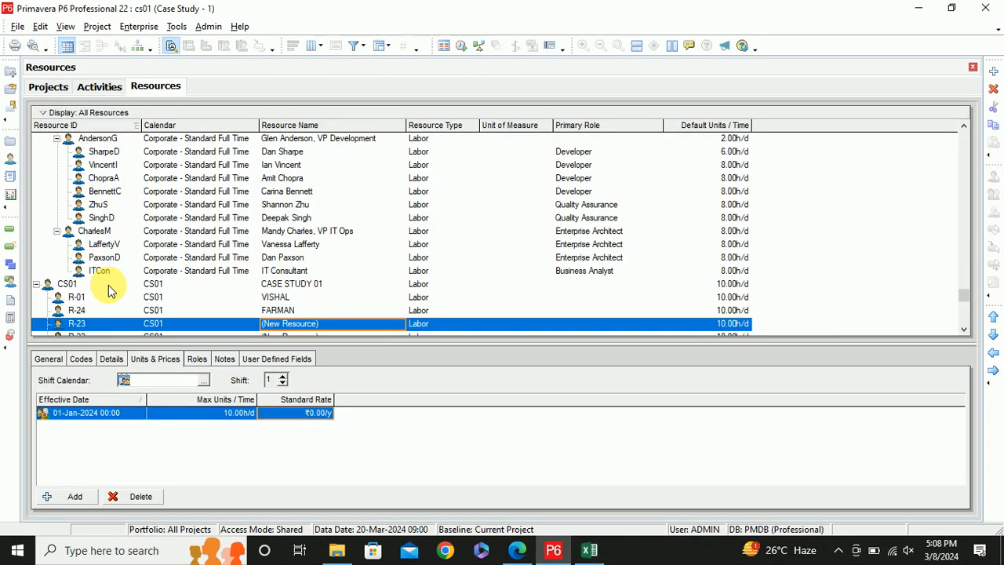
left_click(308, 324)
key("BackSpace")
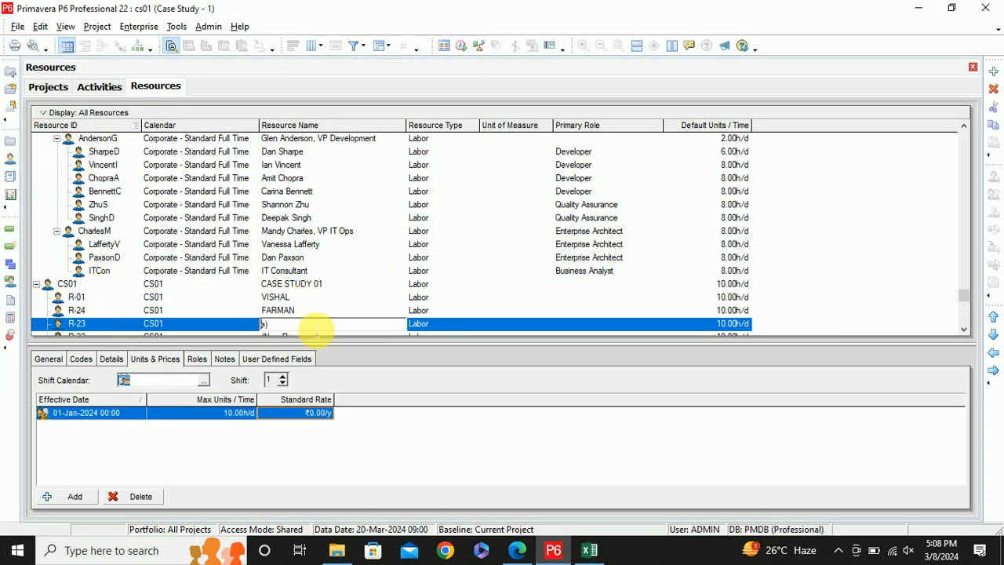
key("ctrl+v")
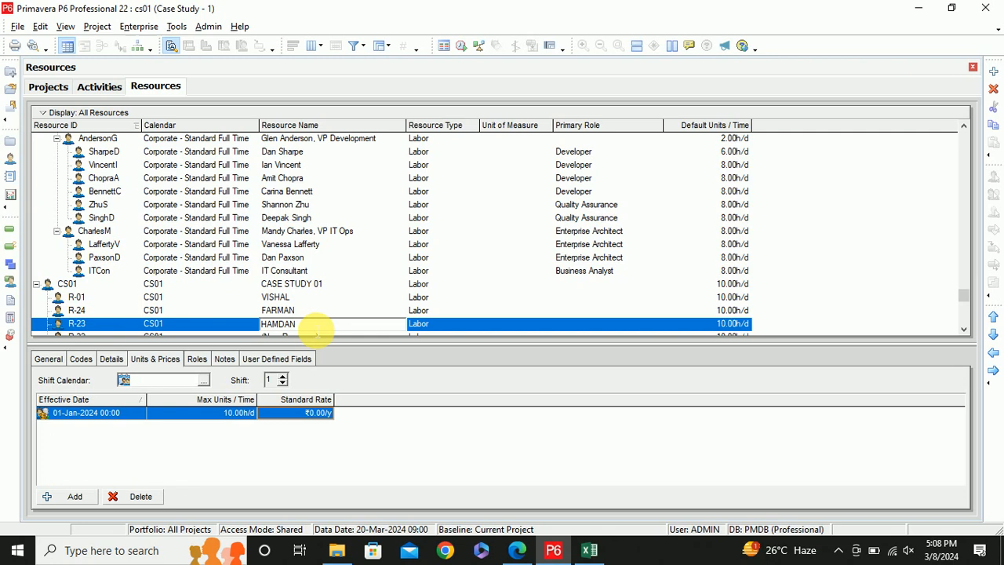
Check R03's rate in the Excel list and set the standard rate of resource R-23 to 40,000/m
left_click(314, 412)
key("alt+Tab")
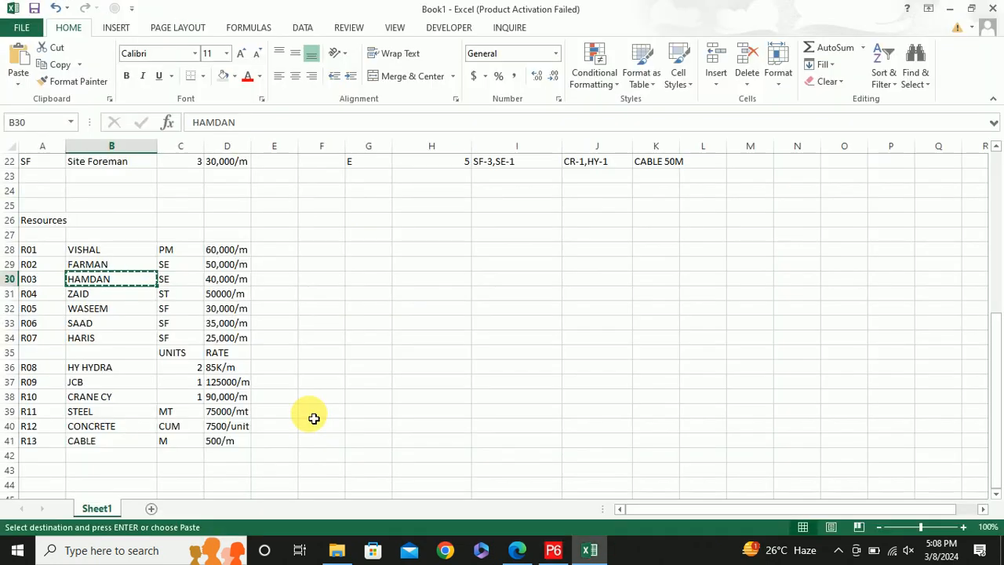
key("alt+Tab")
type("40")
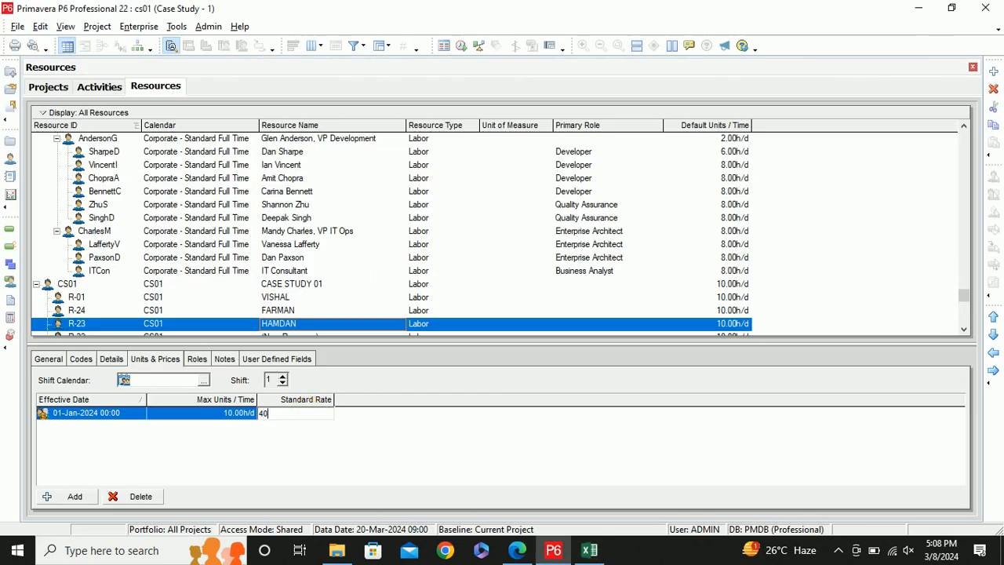
type(",000.00/m")
left_click(291, 323)
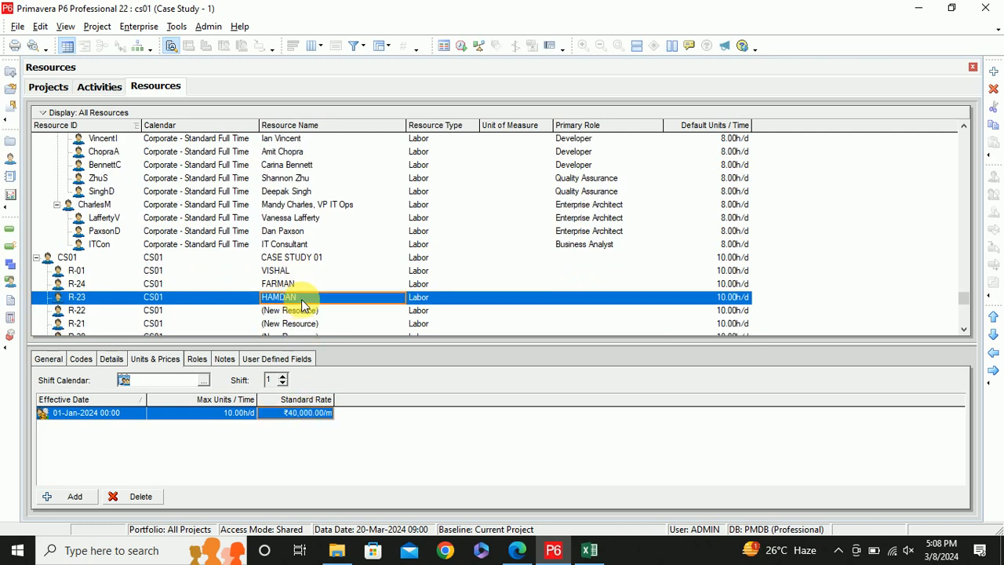
Copy the R04 person's name from cell B31 in Excel and paste it as the name of resource R-22 in Primavera P6
left_click(292, 311)
key("alt+Tab")
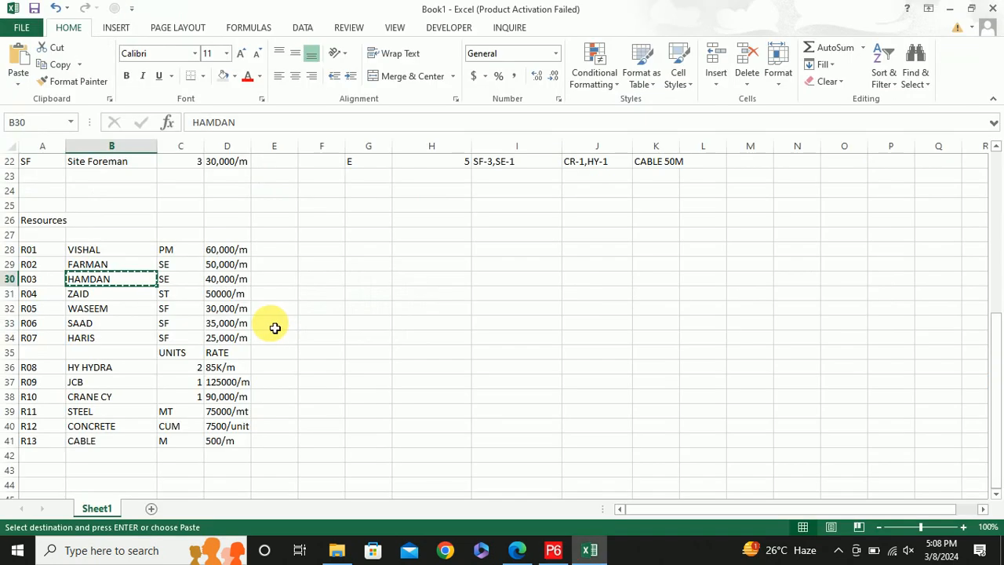
left_click(94, 299)
key("ctrl+c")
key("alt+Tab")
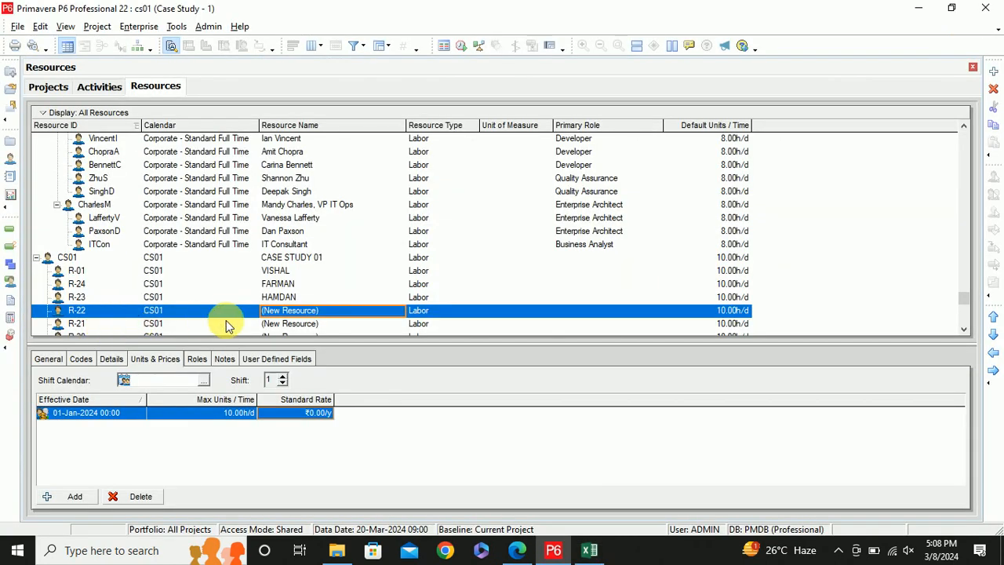
left_click(332, 312)
key("ctrl+v")
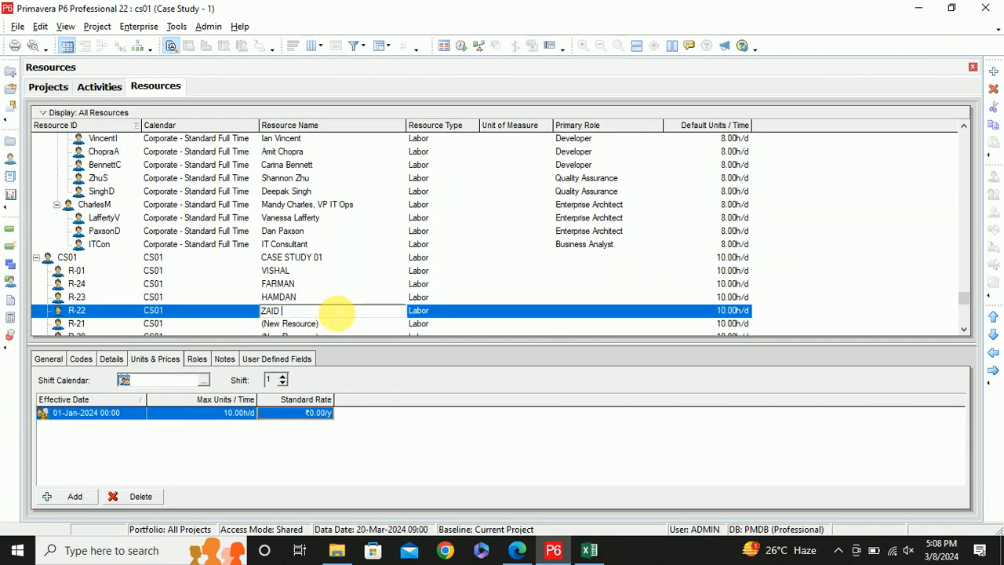
Check R04's rate in the Excel list and set the standard rate of resource R-22 to 50,000/m
left_click(298, 412)
key("alt+Tab")
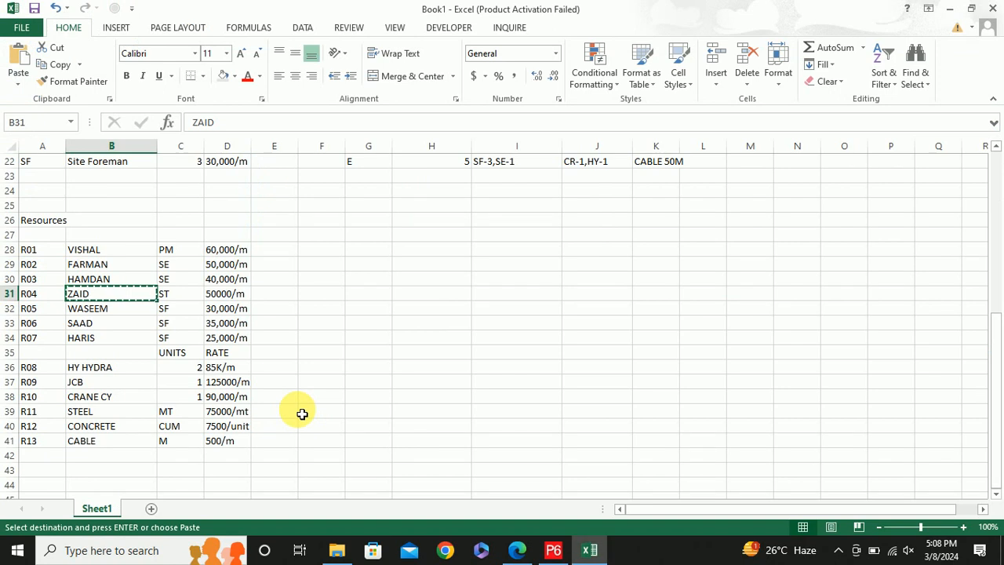
key("alt+Tab")
type("500")
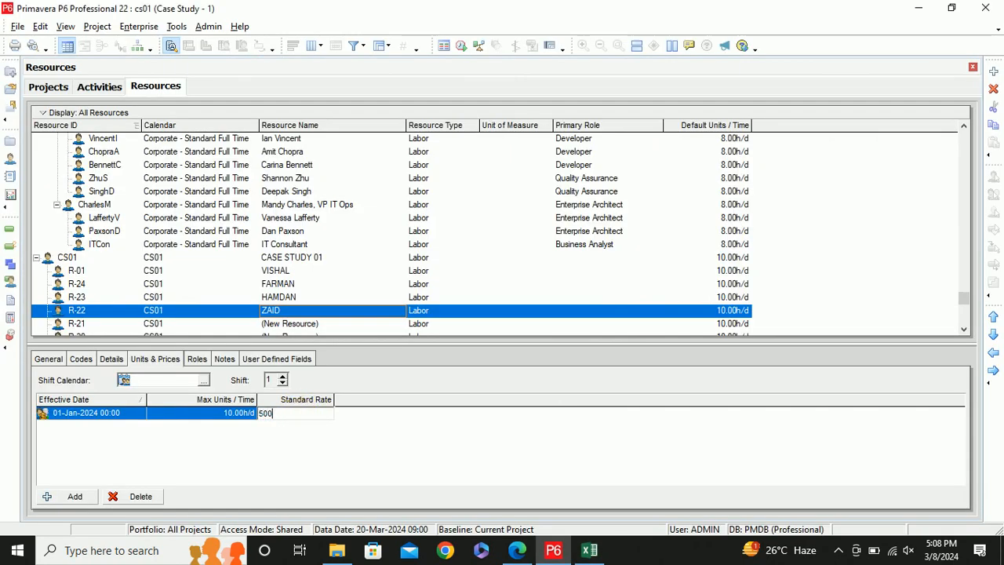
type("00.00/m")
key("Return")
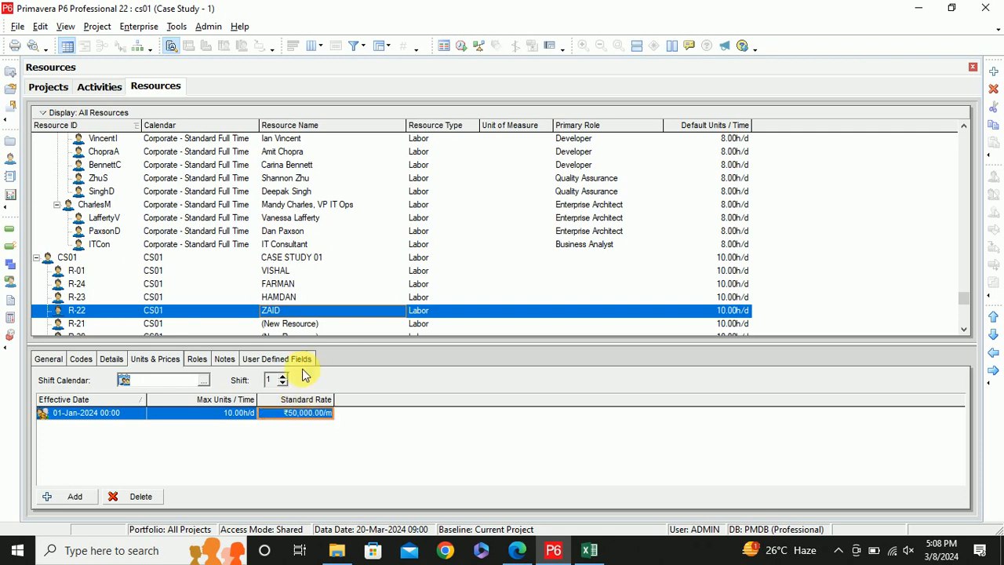
Copy the R05 person's name from cell B32 in Excel and paste it as the name of resource R-21 in Primavera P6
left_click(287, 323)
key("alt+Tab")
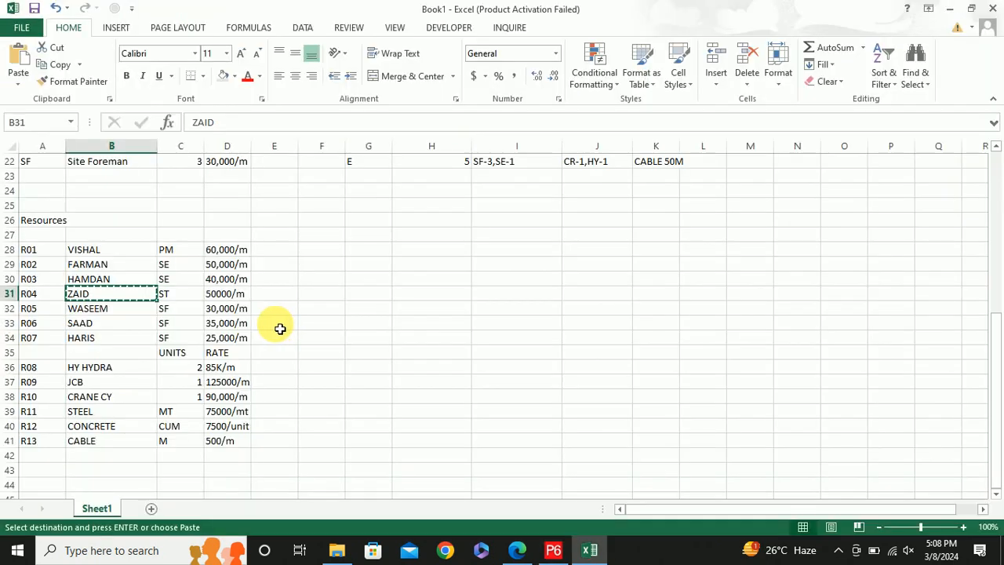
left_click(116, 310)
key("alt+Tab")
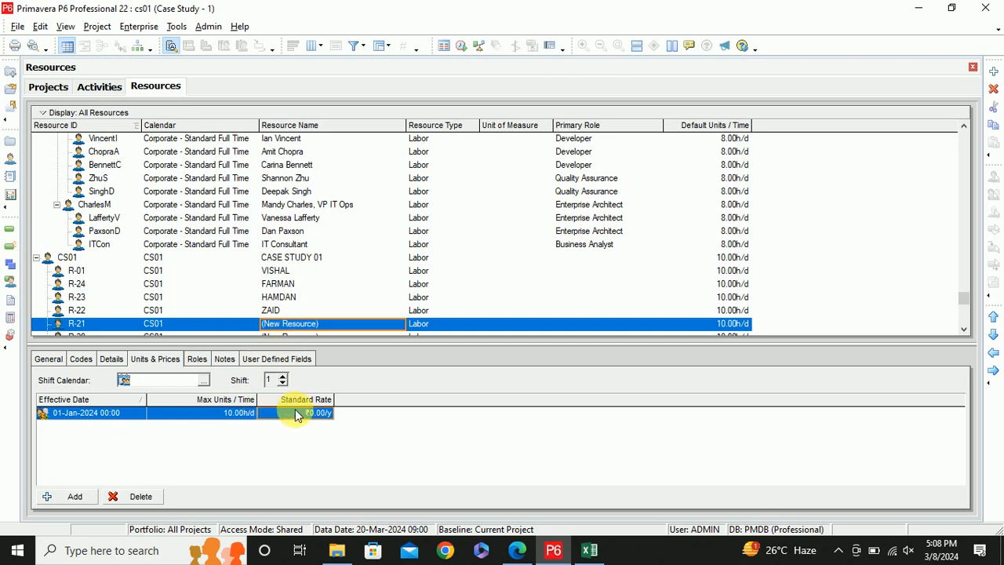
left_click(298, 323)
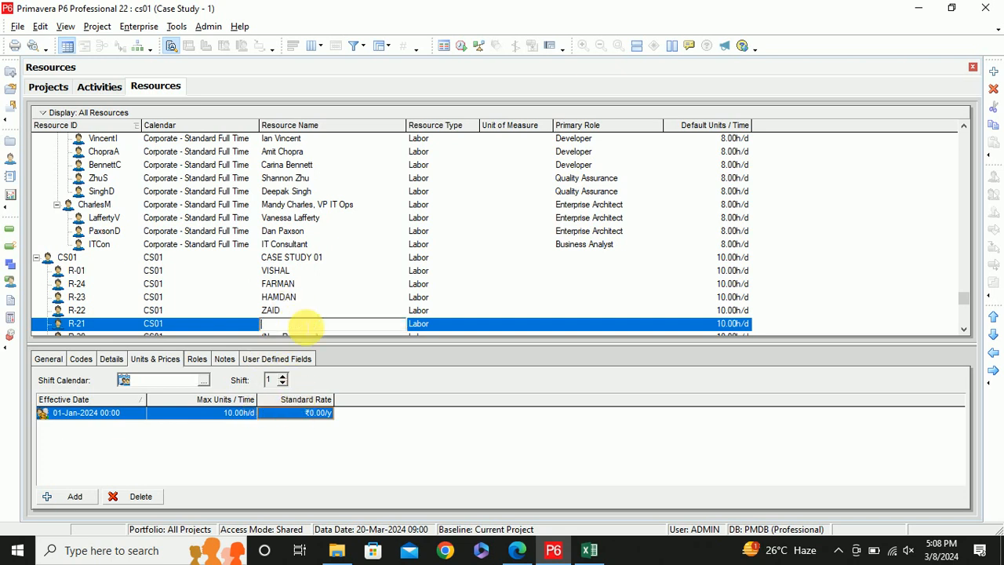
key("ctrl+v")
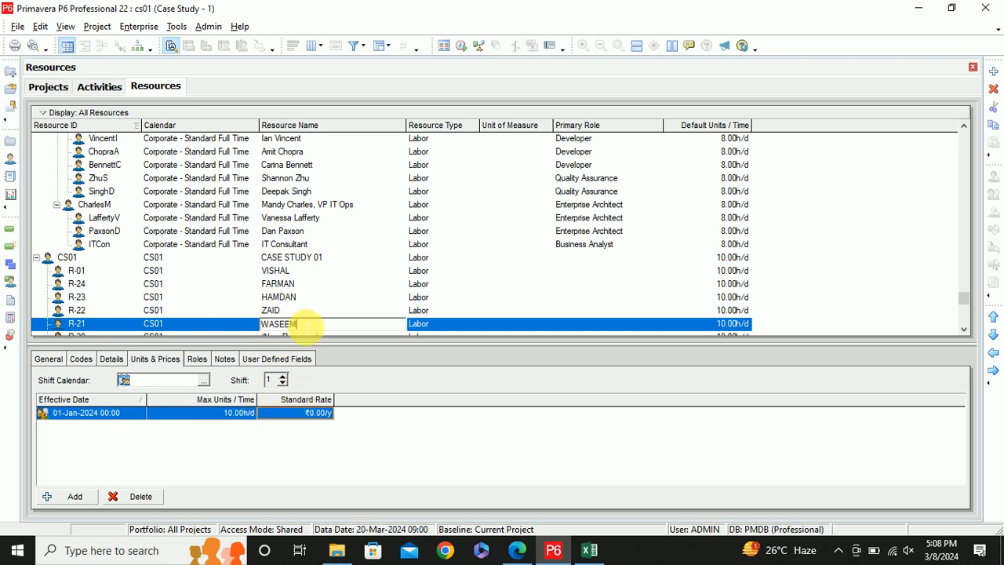
Set the standard rate of resource R-21 to 30,000/m
left_click(314, 411)
type("30")
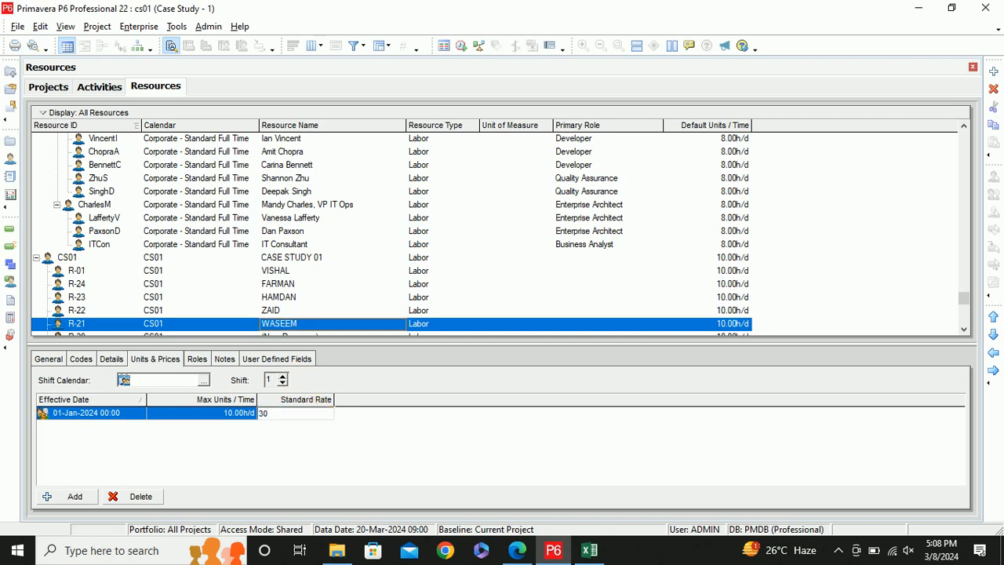
type(",000/m")
key("Return")
Copy the R06 person's name from cell B33 in Excel and paste it as the name of resource R-20 in Primavera P6
key("alt+Tab")
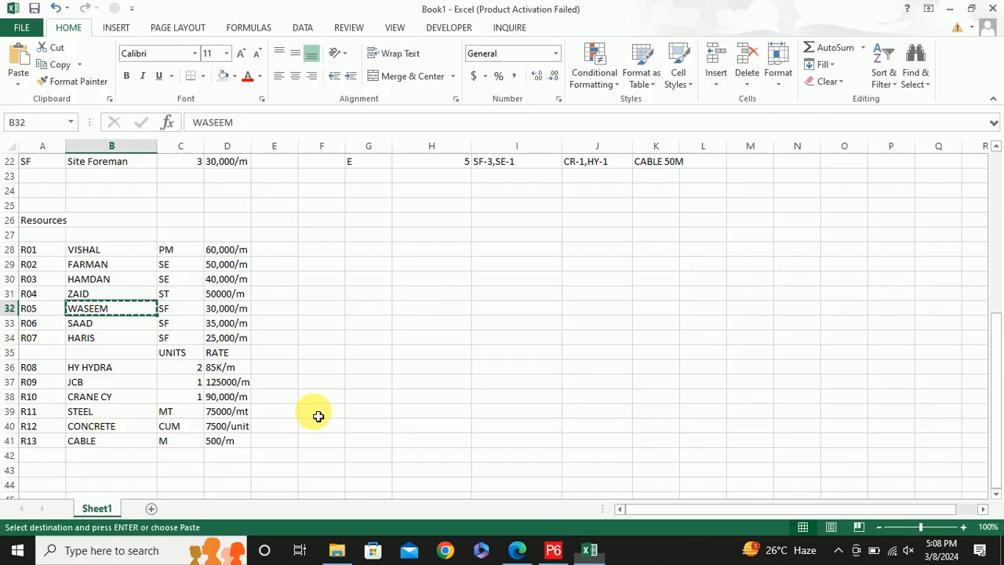
left_click(103, 332)
key("ctrl+c")
key("alt+Tab")
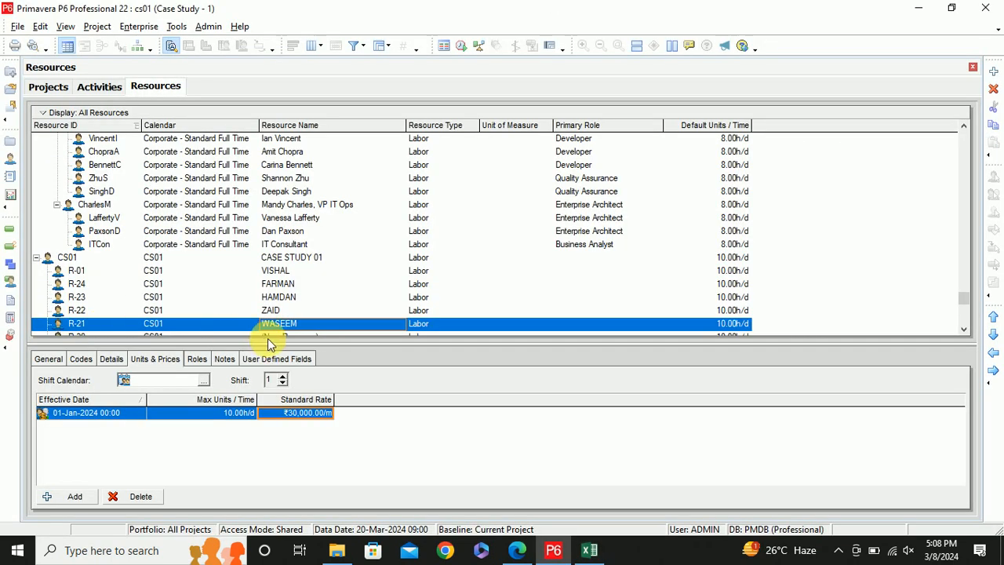
scroll(278, 283, "down", 3)
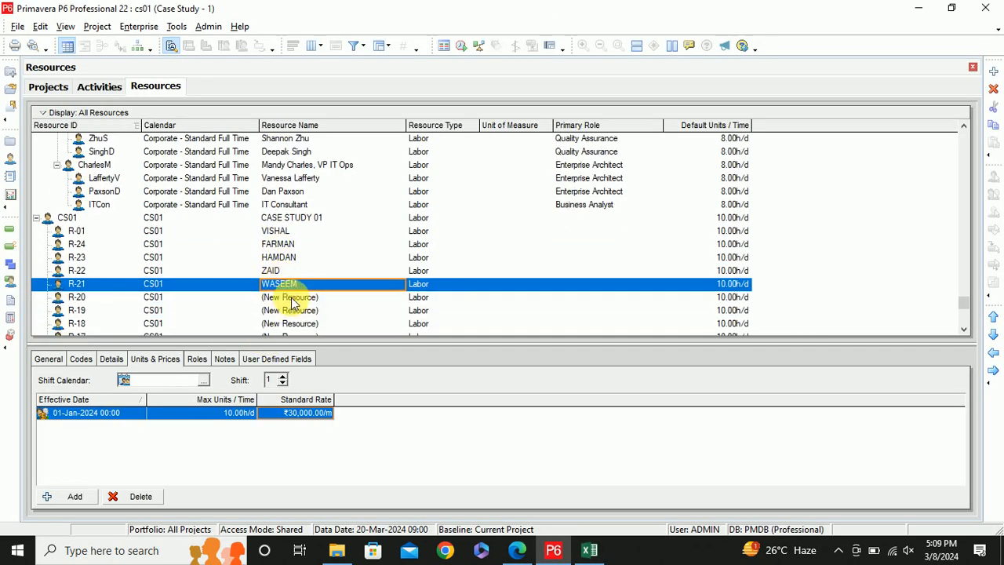
left_click(290, 298)
left_click(293, 309)
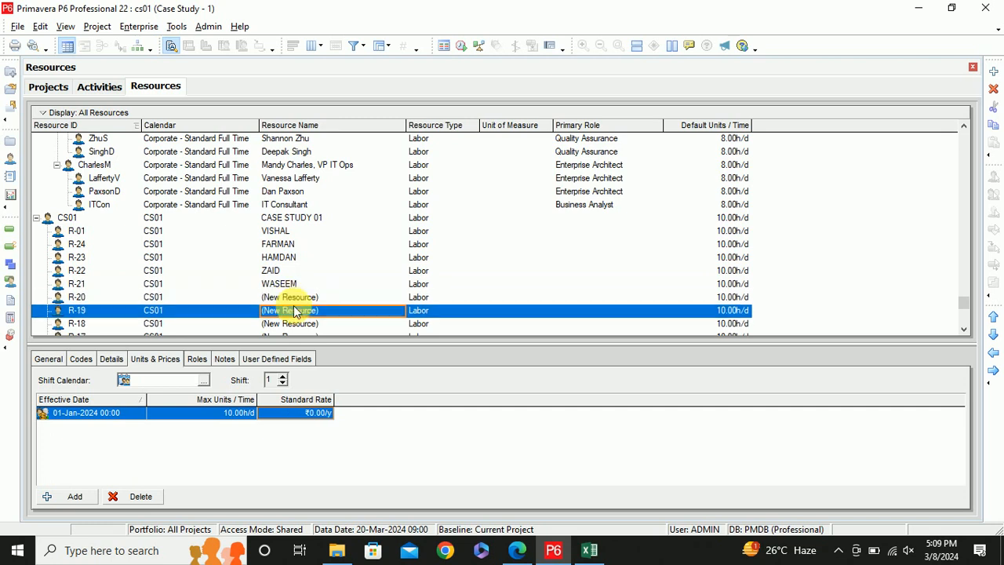
left_click(309, 308)
left_click(306, 299)
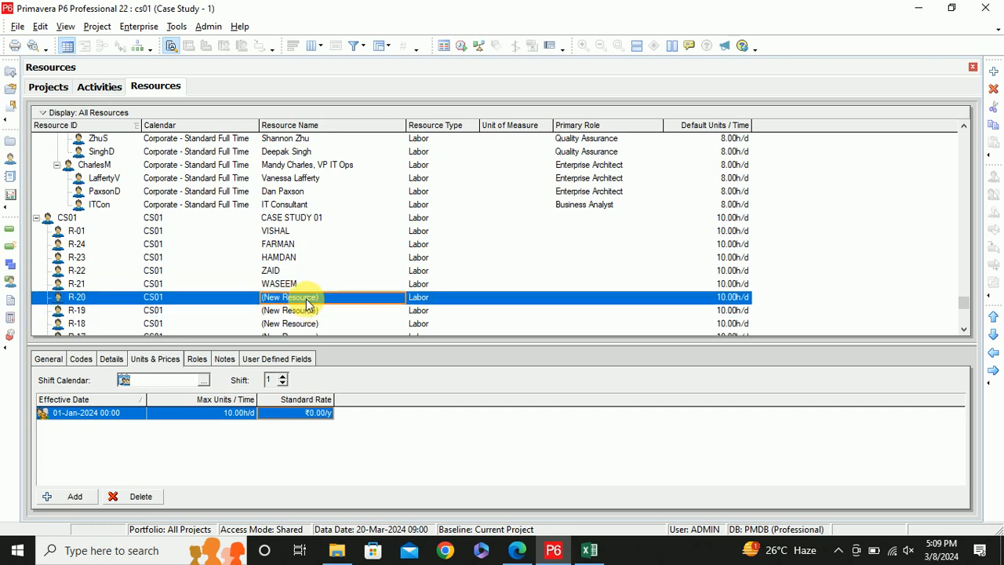
left_click(307, 301)
key("BackSpace")
key("ctrl+v")
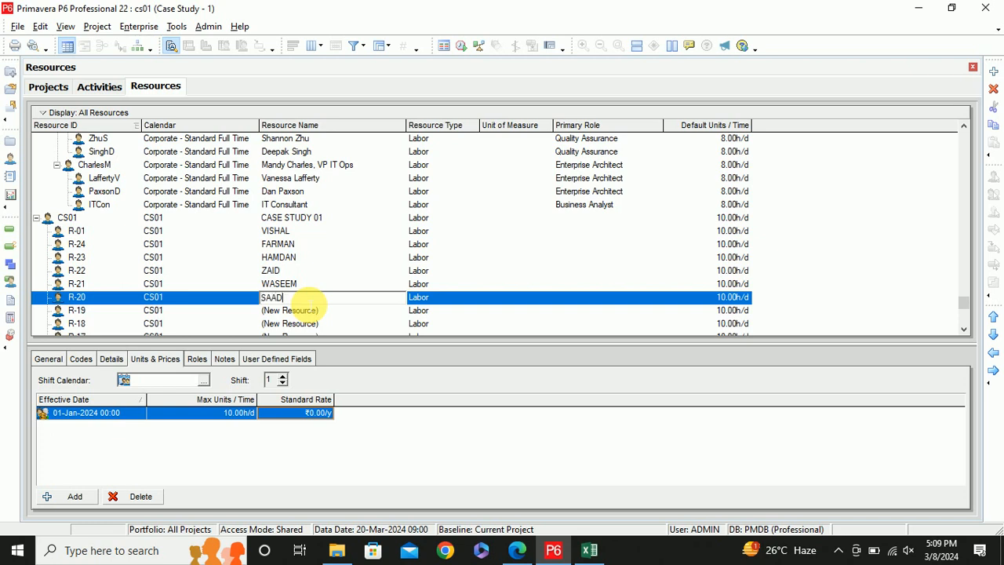
Check R06's monthly rate in the Excel resource list
key("alt+Tab")
key("alt+Tab")
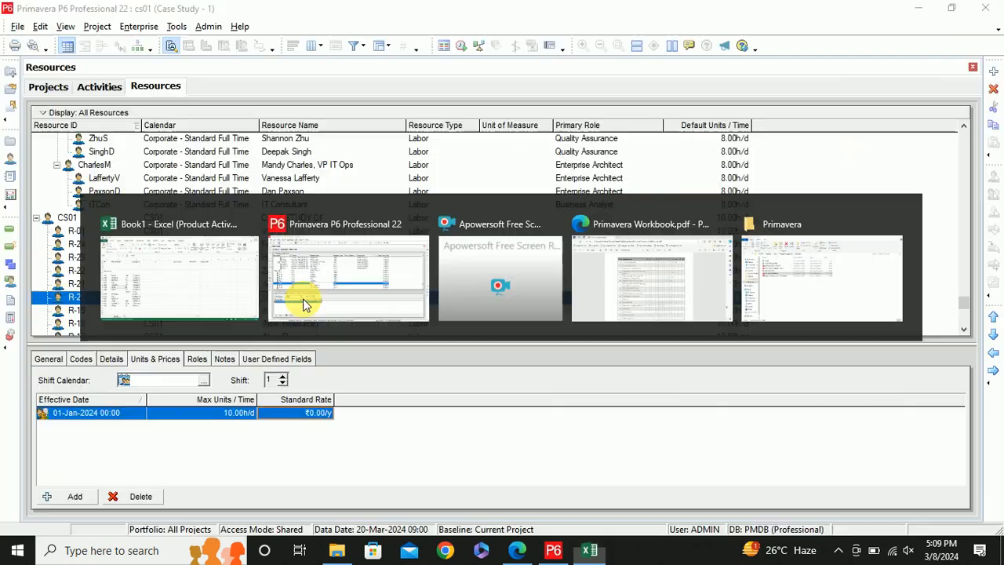
Set the standard rate of resource R-20 to 35,000/m
left_click(314, 413)
type("35")
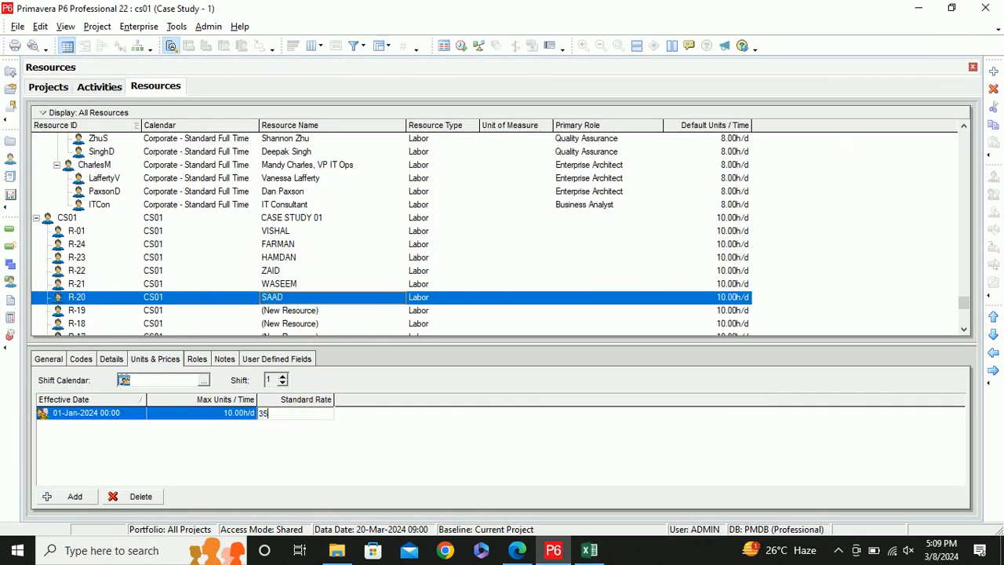
type(",000/m")
left_click(325, 399)
Copy the R07 resource's name from the Excel sheet and paste it as the resource name of R-19 in Primavera P6
key("alt+Tab")
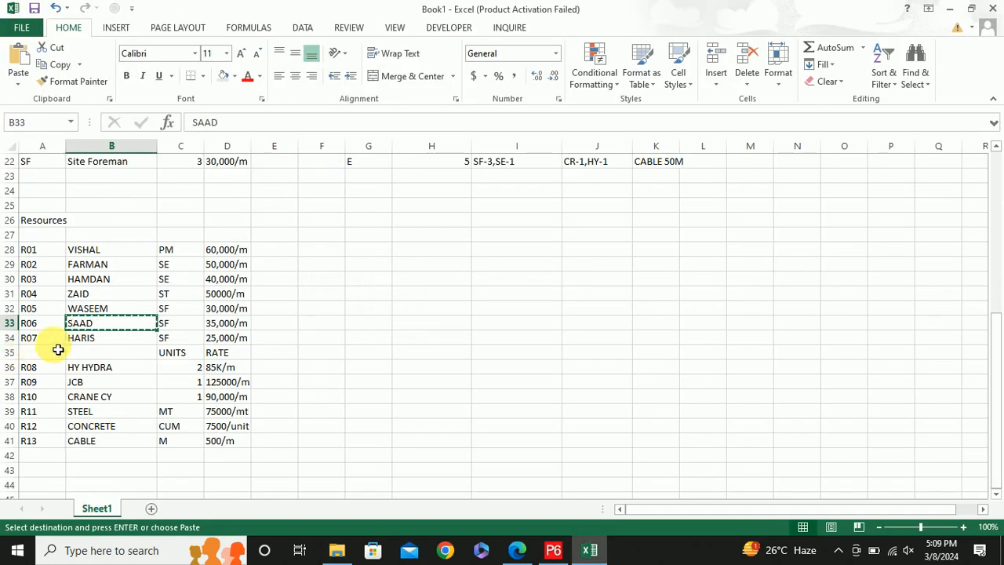
left_click(92, 339)
key("BackSpace")
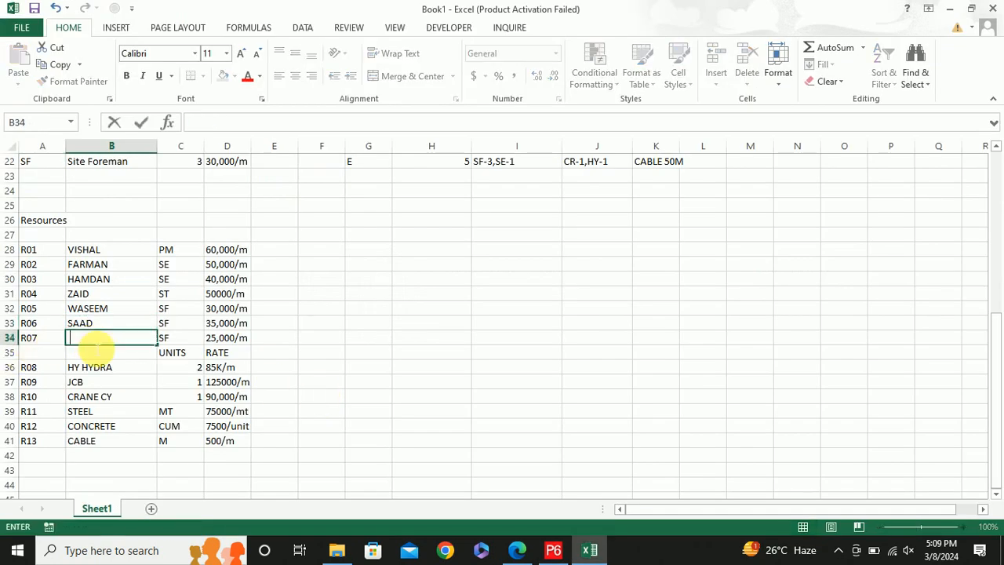
key("Escape")
key("ctrl+c")
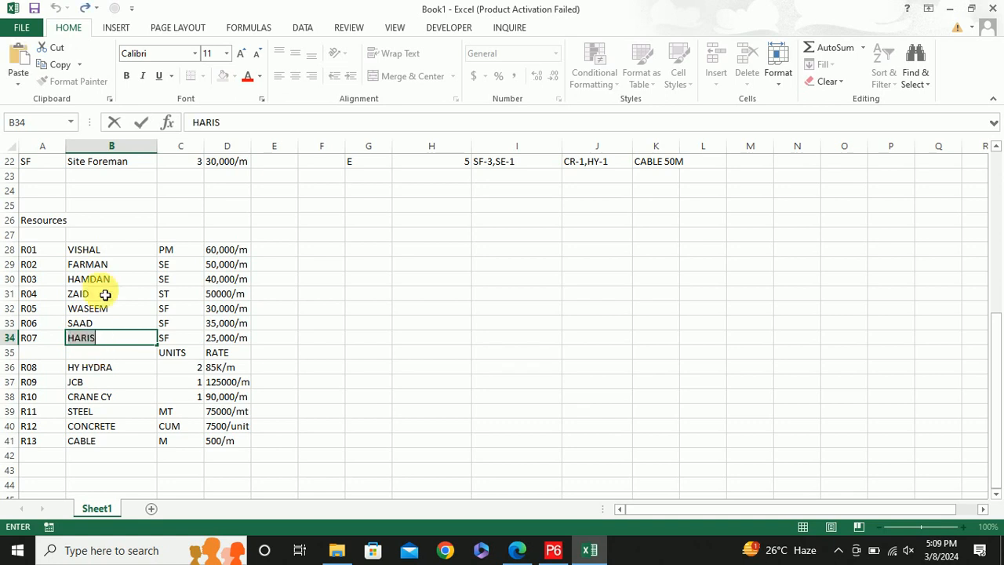
key("alt+Tab")
left_click(280, 315)
double_click(284, 315)
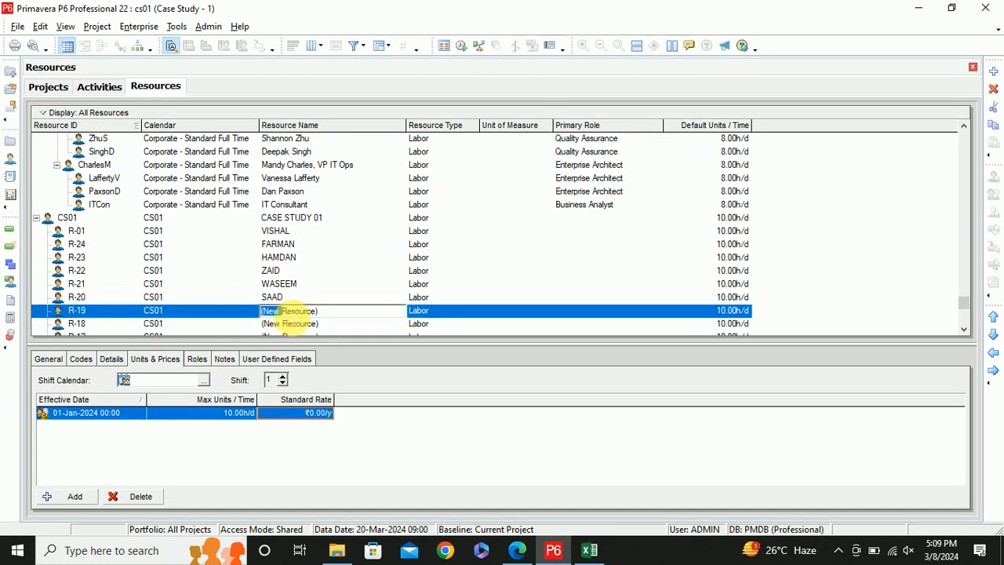
key("BackSpace")
key("ctrl+v")
Set the standard rate of resource R-19 to 25,000/m
left_click(314, 414)
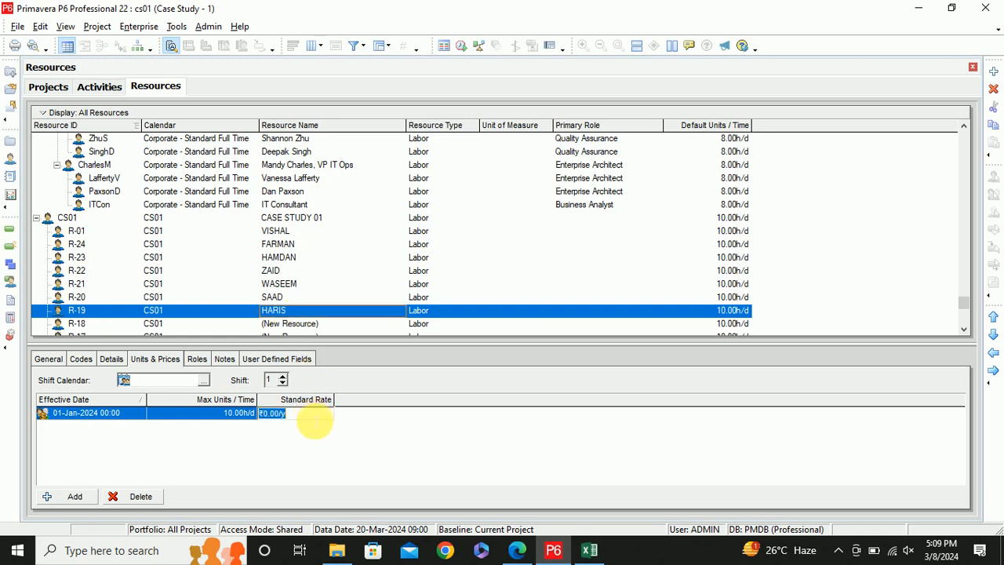
key("BackSpace")
type("25,00")
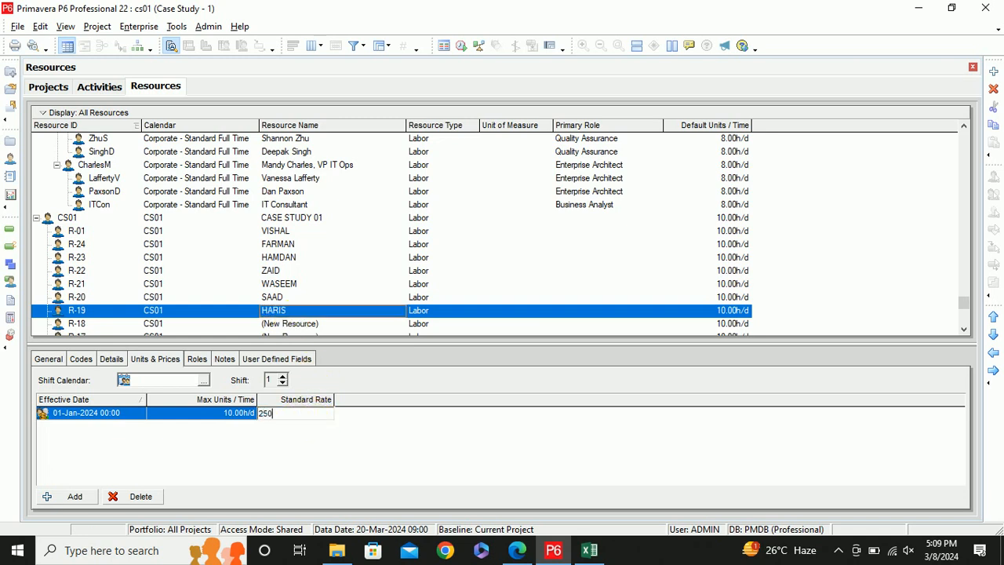
type("0.00/m")
key("Return")
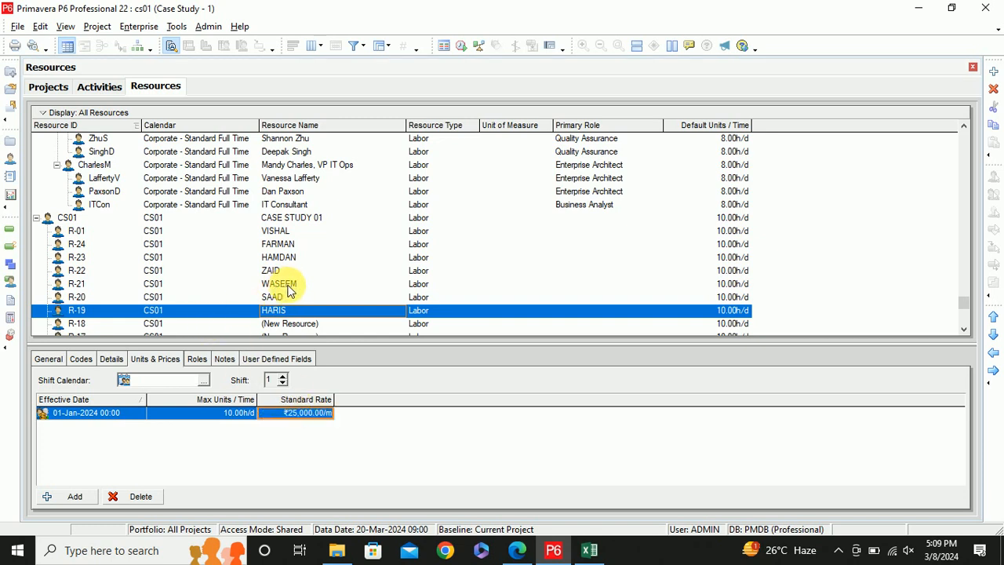
Switch to Excel and highlight the equipment rows R08 to R10 in the resource list to review their units and rates
scroll(292, 282, "down", 1)
key("alt+Tab")
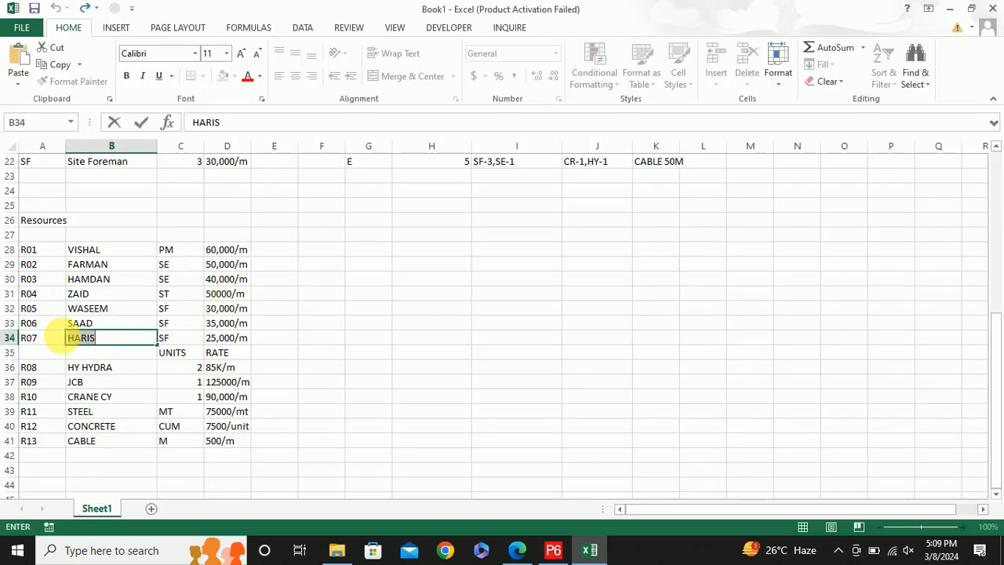
left_click_drag(29, 369, 240, 398)
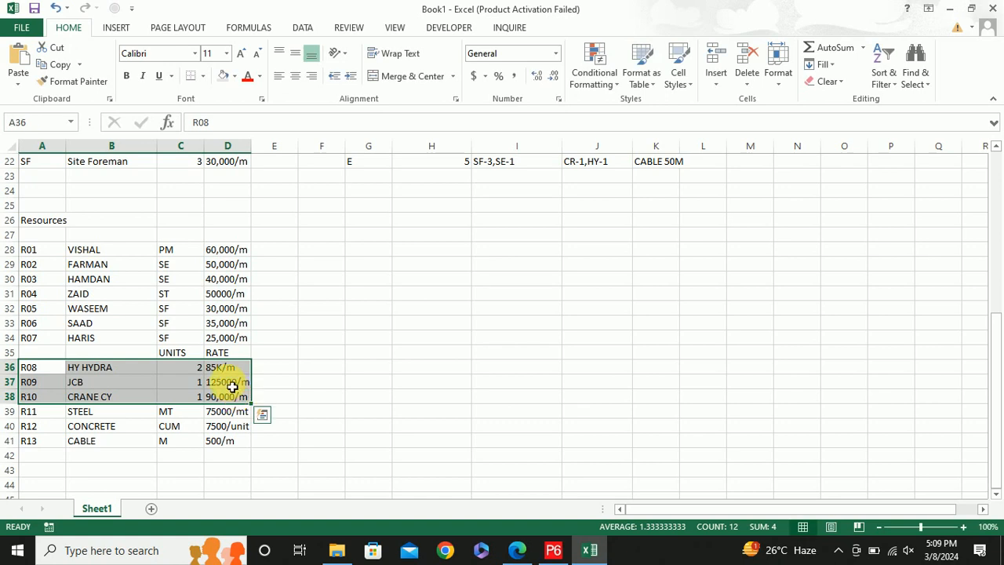
Switch back to Primavera P6 and change the resource type of R-18 to Nonlabor
key("alt+Tab")
scroll(146, 292, "down", 1)
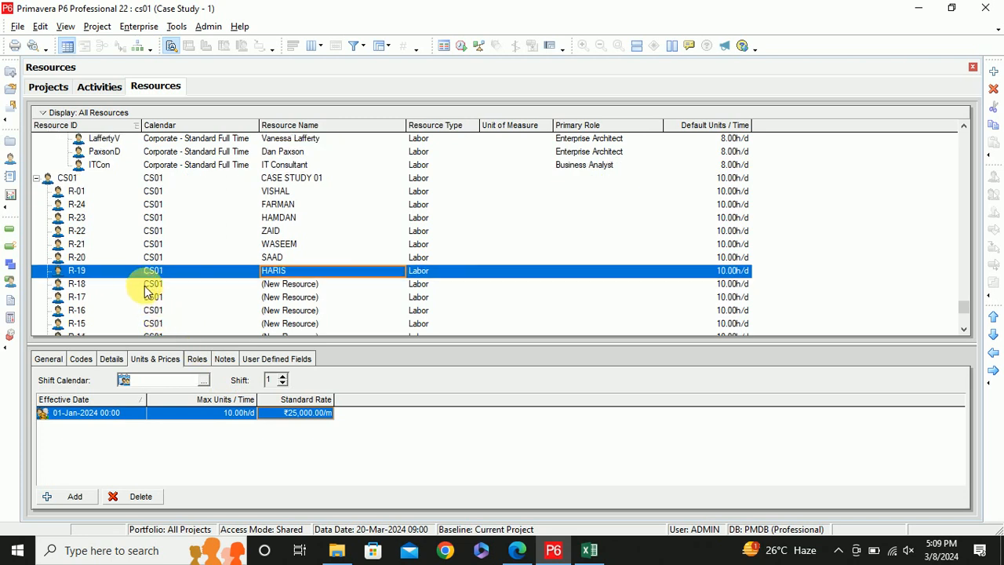
left_click(145, 287)
left_click(55, 362)
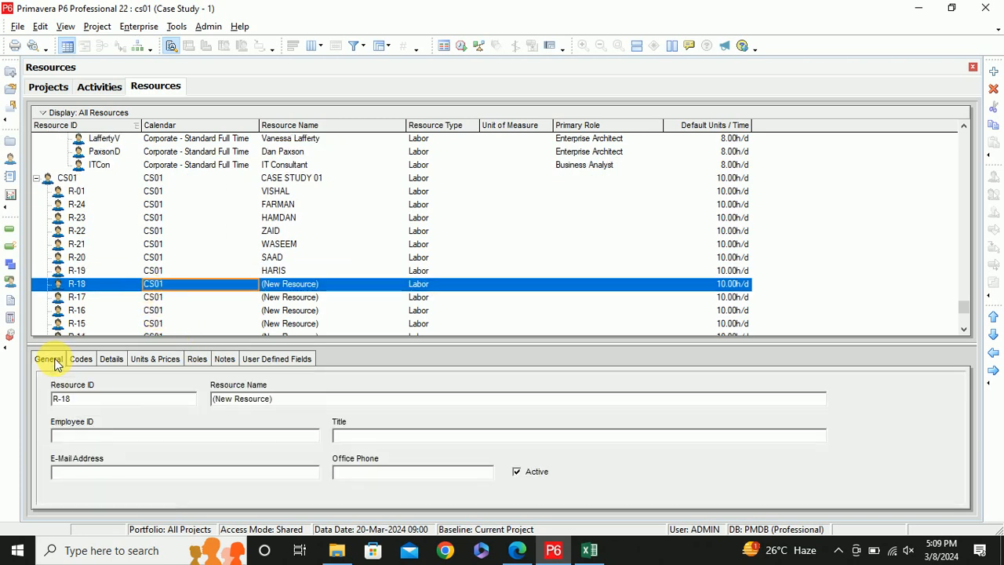
left_click(117, 360)
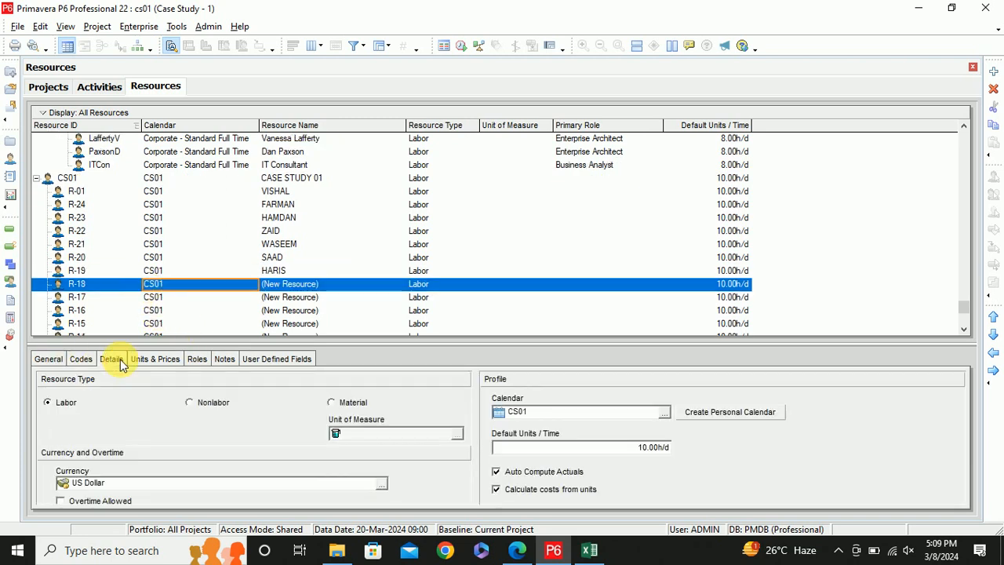
left_click(196, 403)
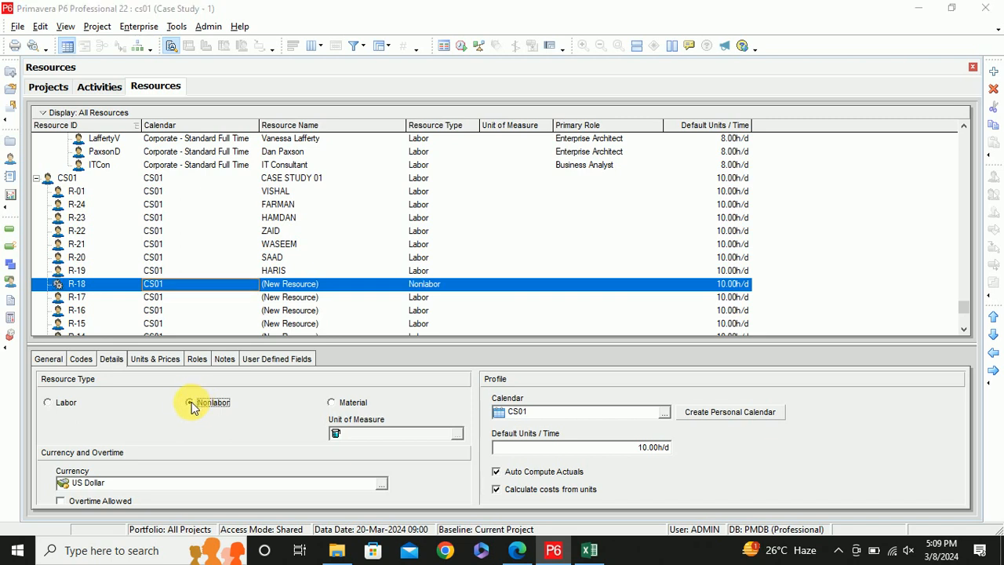
Check the equipment name for R08 in the Excel list and rename resource R-18 as HYDRA in Primavera P6
key("alt+Tab")
key("alt+Tab")
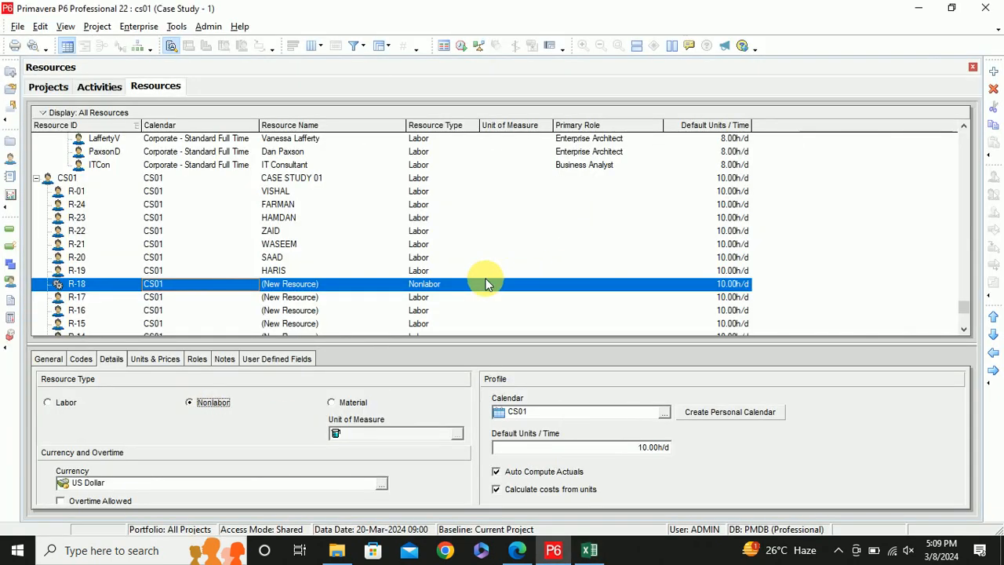
key("alt+Tab")
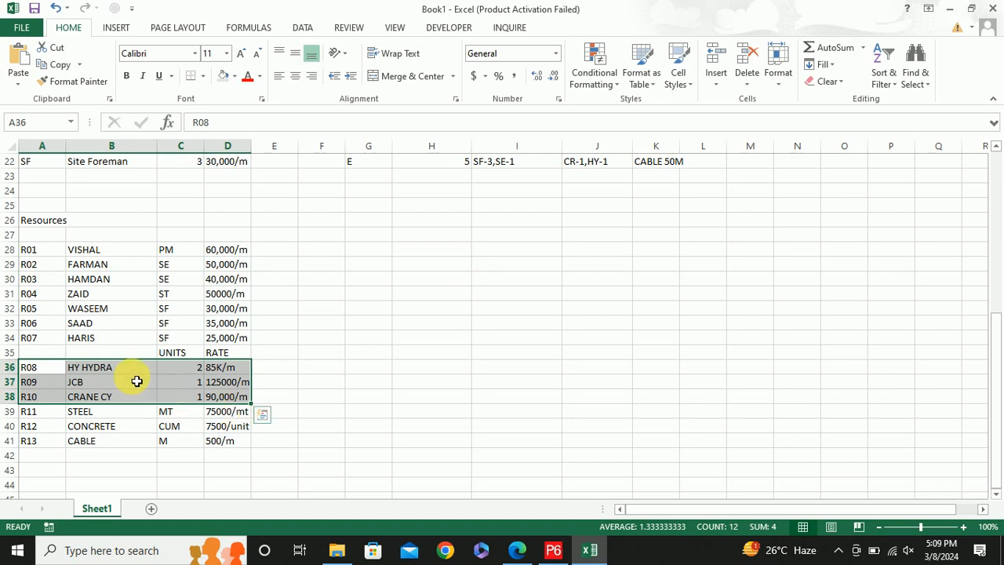
key("alt+Tab")
left_click(302, 290)
left_click(294, 287)
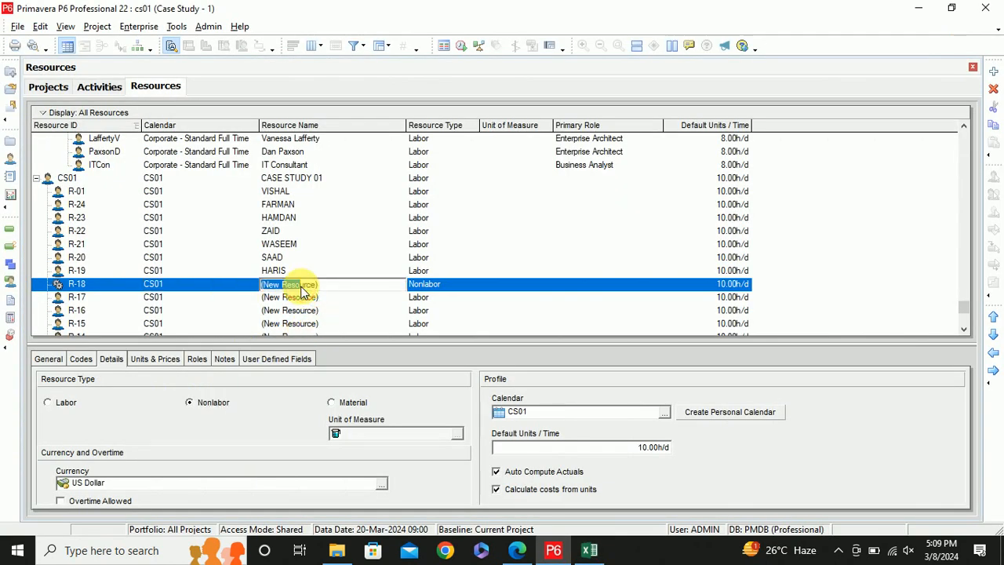
key("BackSpace")
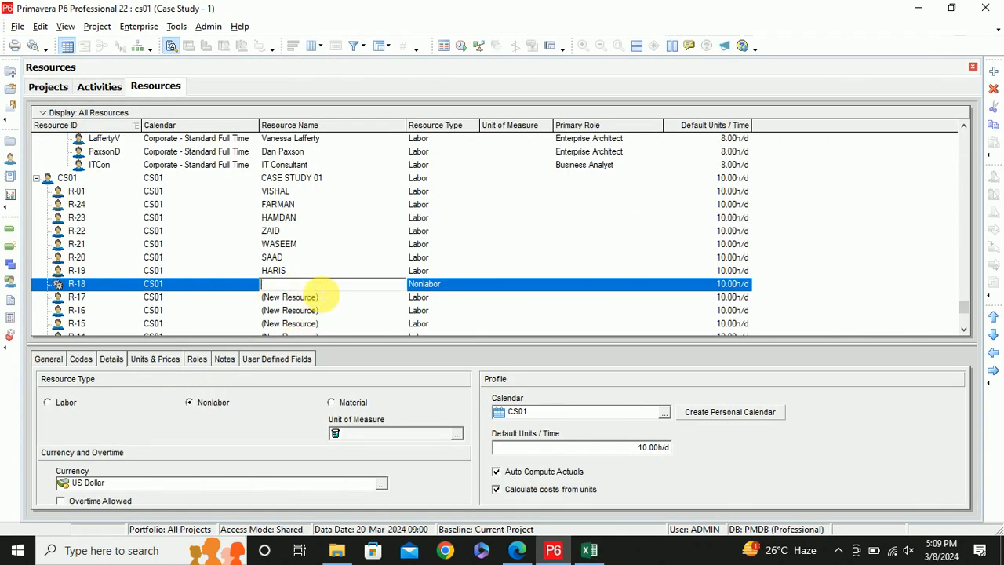
type("hYDRA")
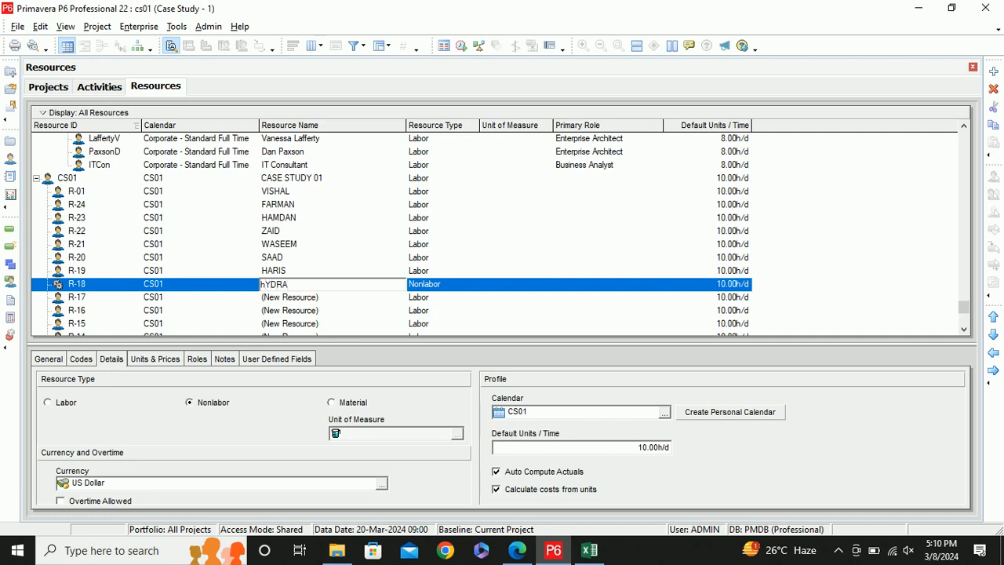
key("BackSpace")
type("H")
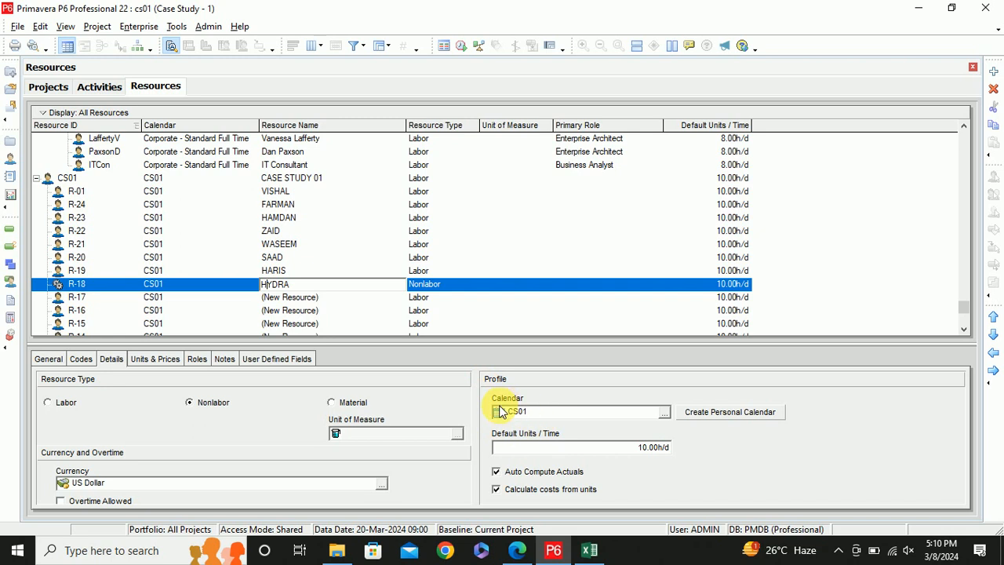
Check the HY HYDRA row in Excel, then set the HYDRA resource's max units per time to 20 h/d in Primavera P6
key("alt+Tab")
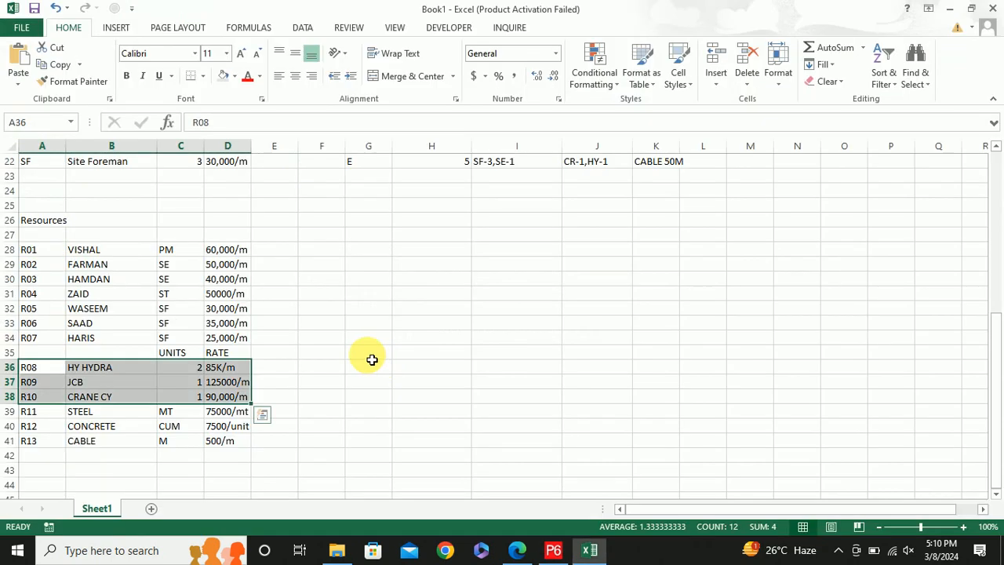
left_click(239, 373)
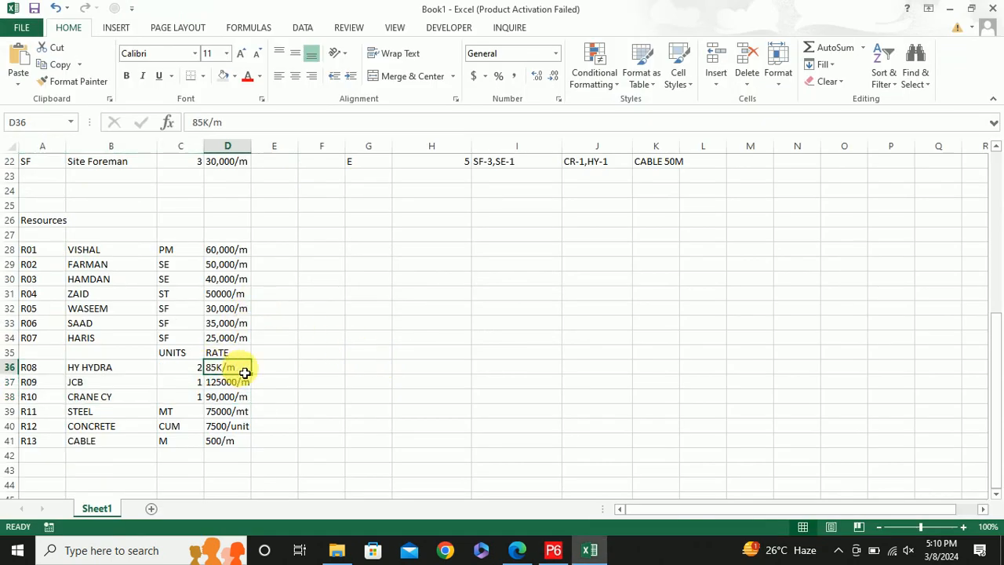
key("alt+Tab")
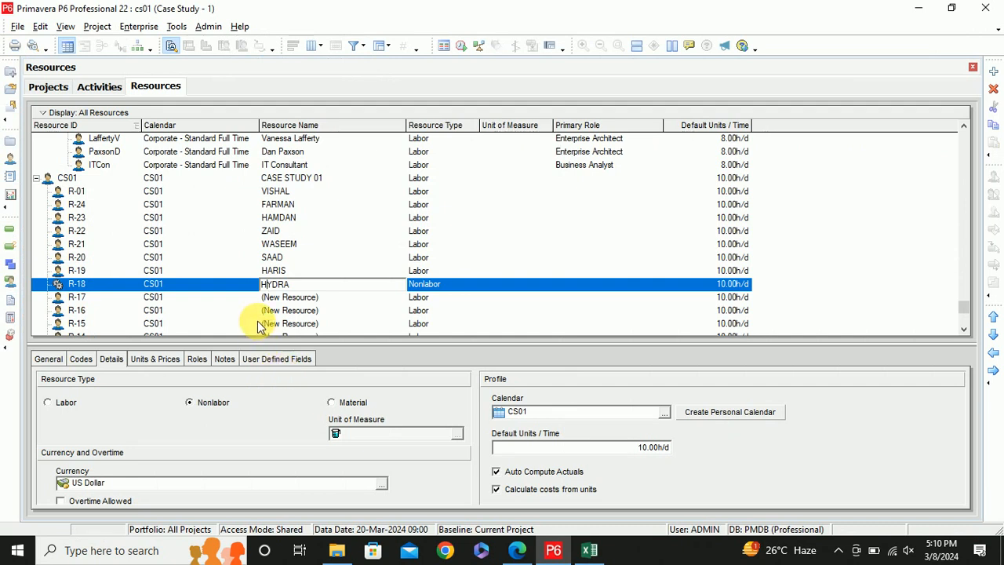
left_click(155, 358)
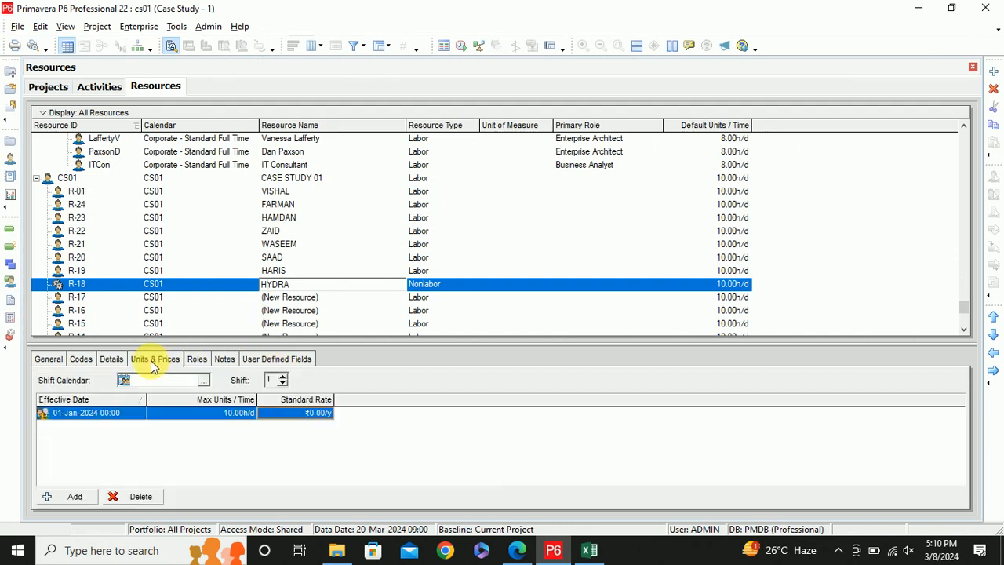
left_click(230, 419)
type("20")
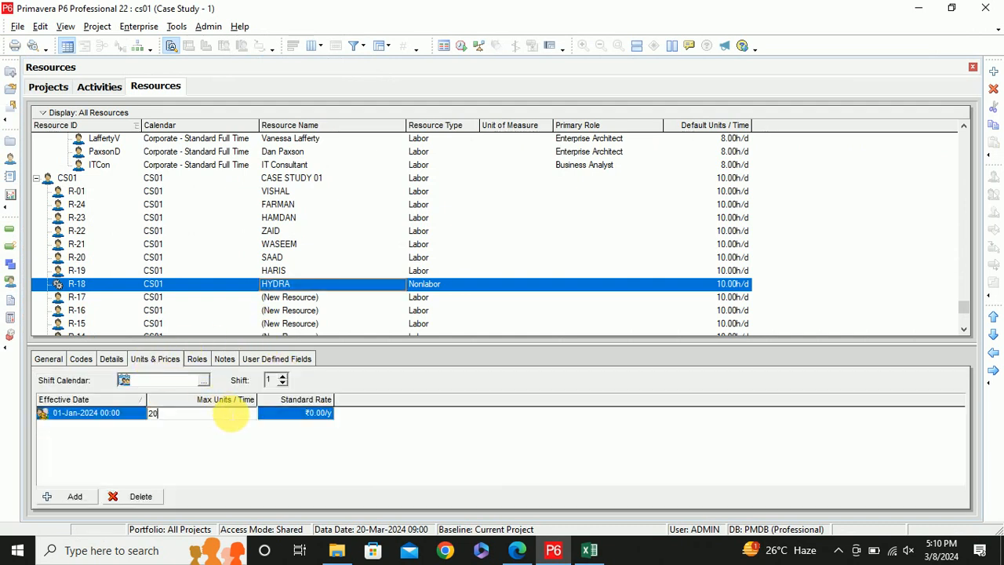
key("Return")
Recheck the hydra rate in Excel and set the HYDRA resource's standard rate to 85000/m in Primavera P6
key("alt+Tab")
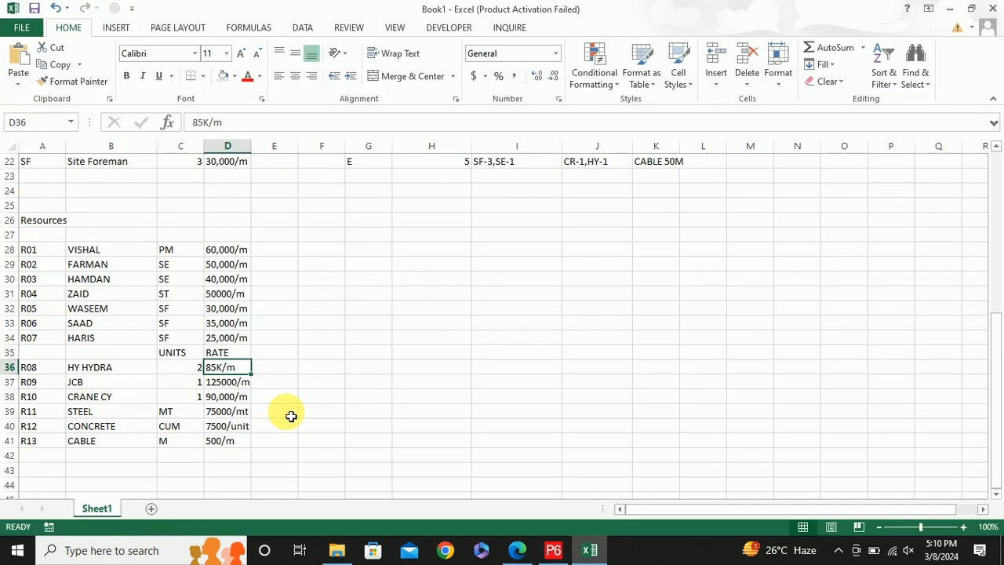
key("alt+Tab")
left_click(305, 414)
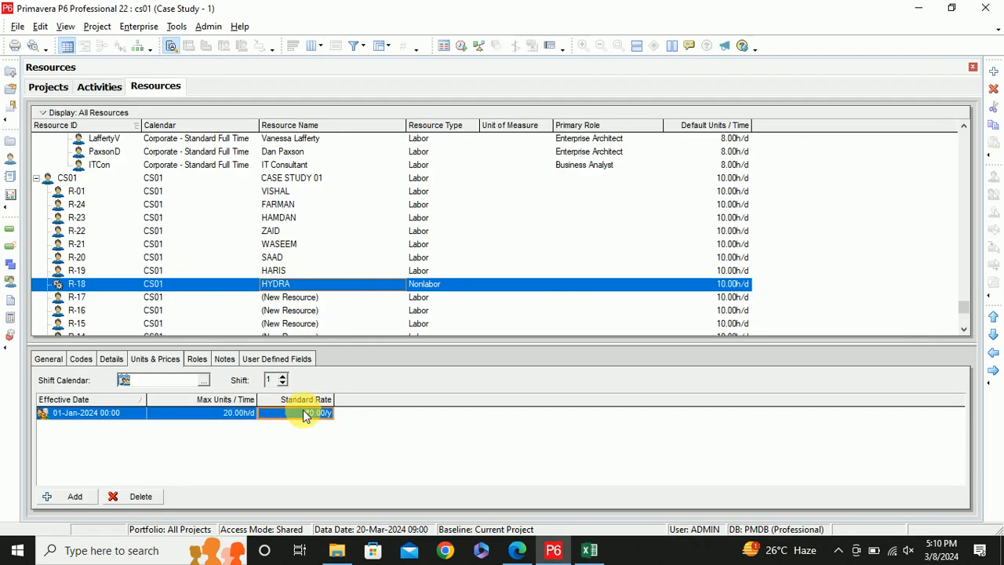
type("85000")
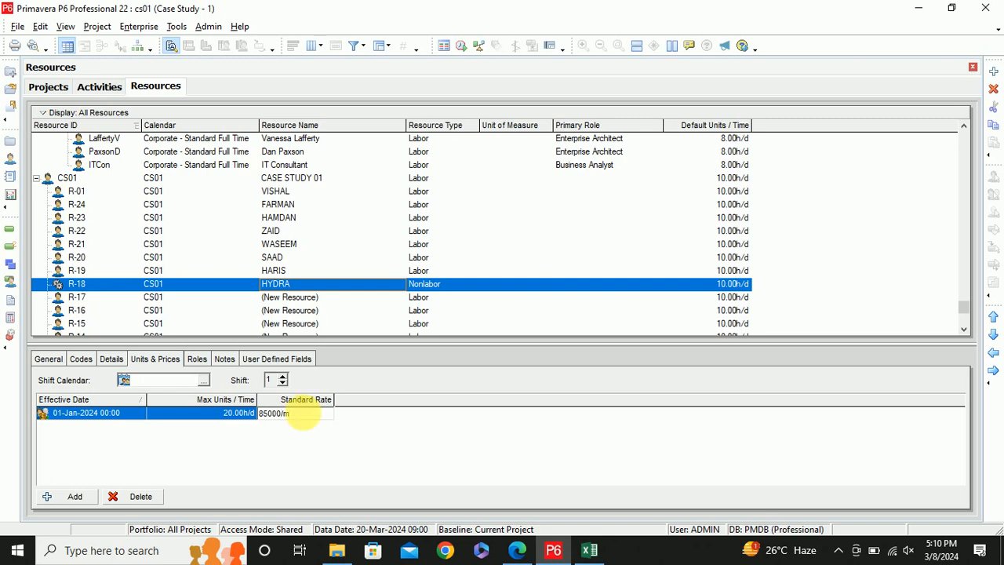
key("Return")
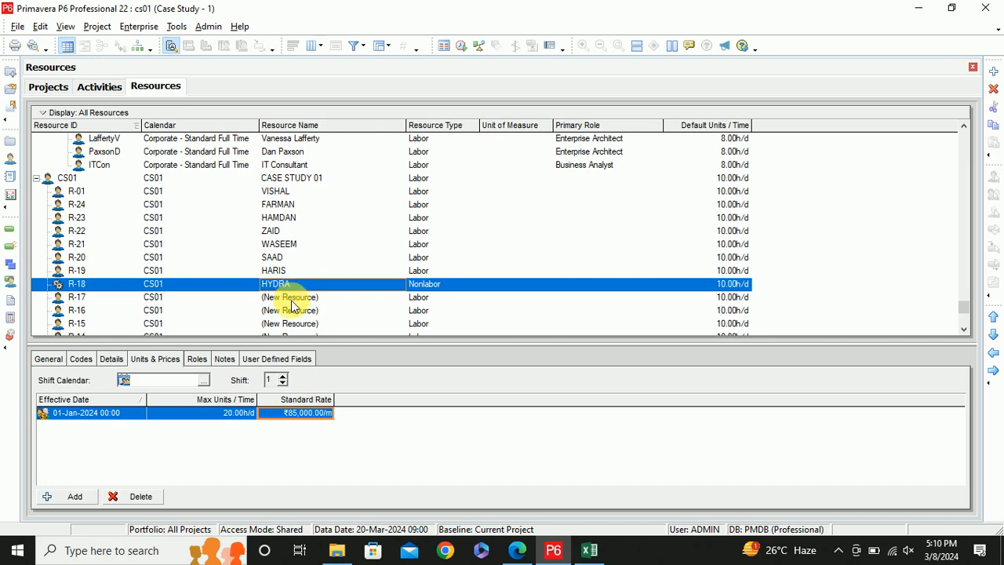
Check the next equipment entry in the Excel list and rename resource R-17 as JCB in Primavera P6
left_click(291, 299)
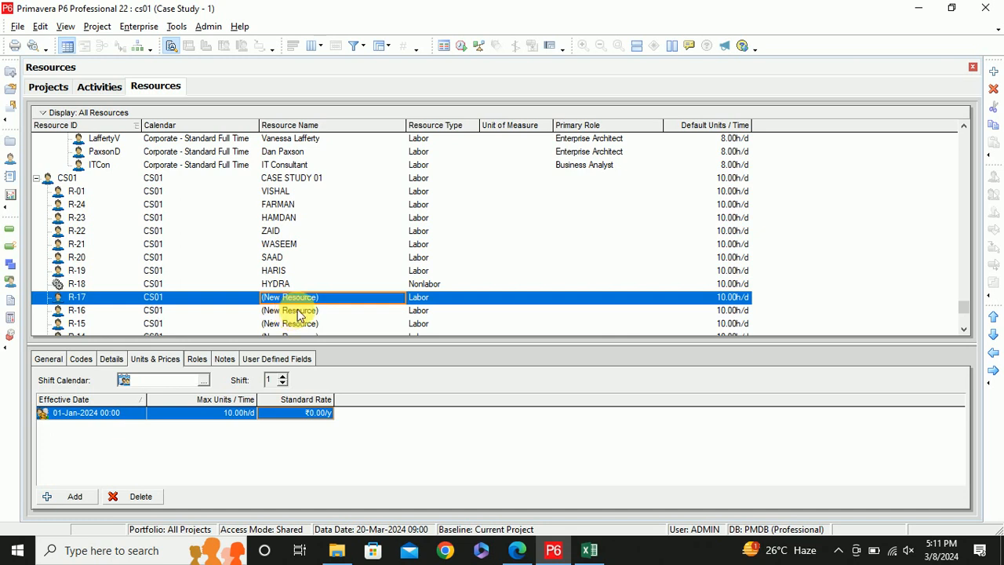
key("alt+Tab")
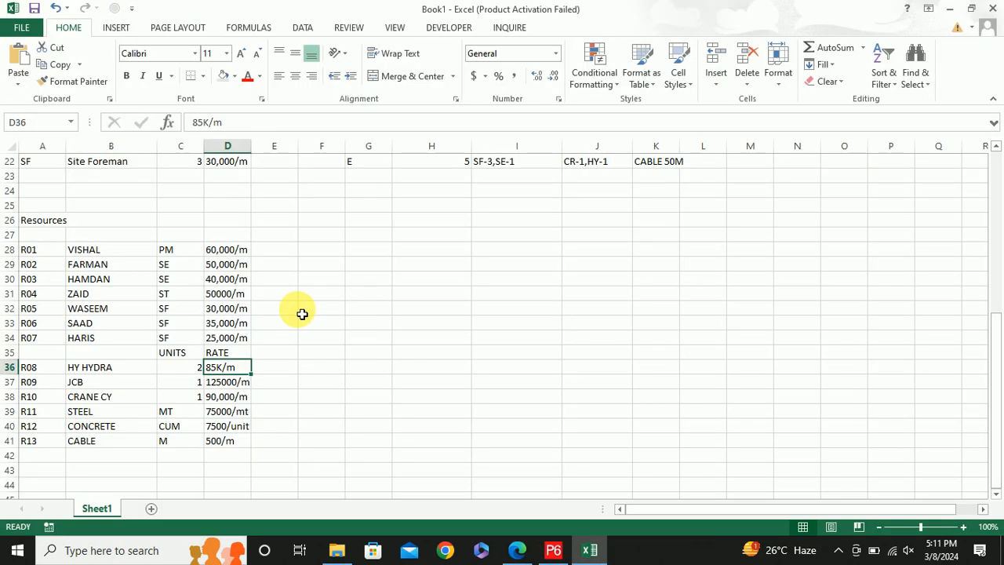
key("alt+Tab")
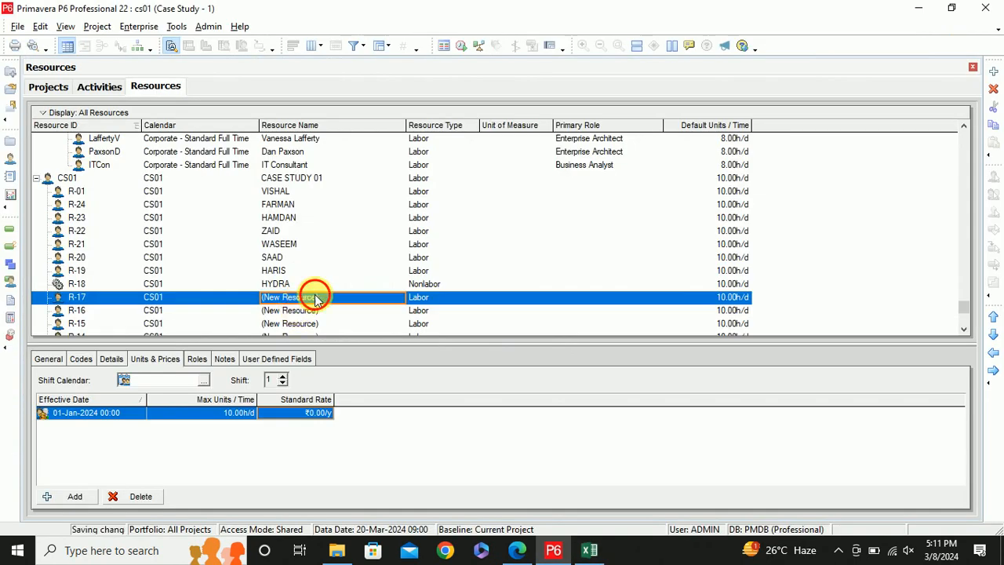
left_click(333, 299)
key("BackSpace")
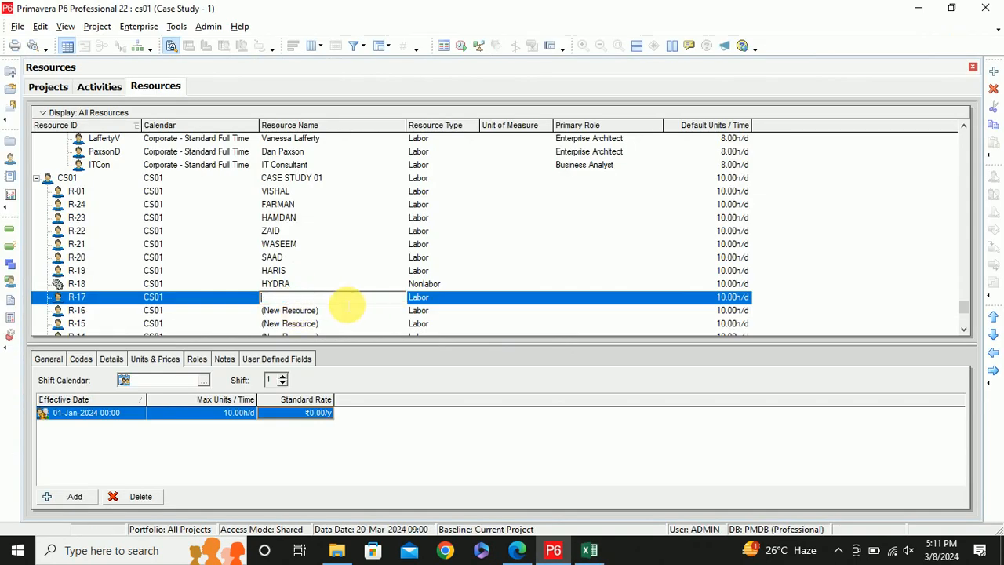
type("JCB")
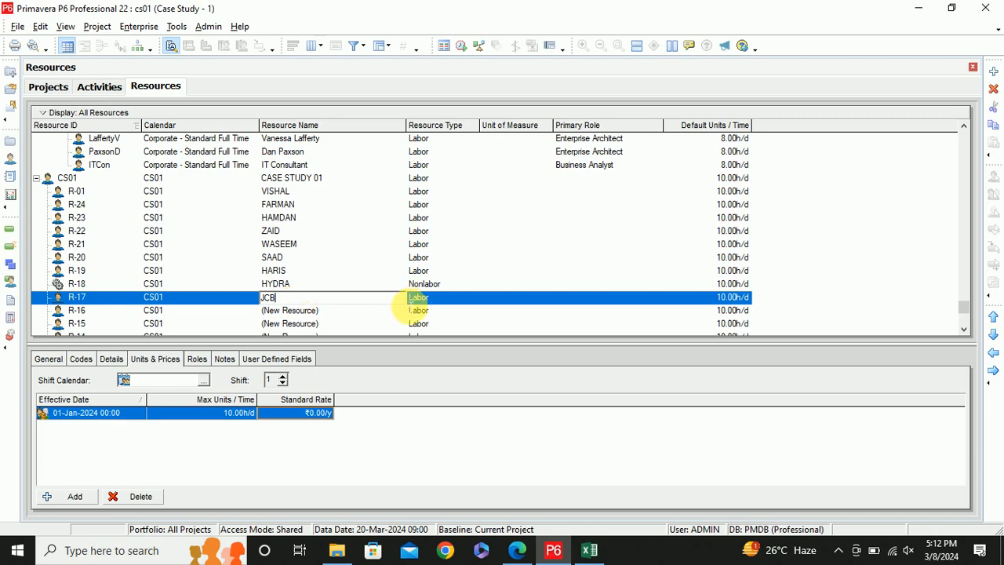
Check the JCB rate in the Excel list and set the JCB resource's standard rate to 125000/m in Primavera P6
key("alt+Tab")
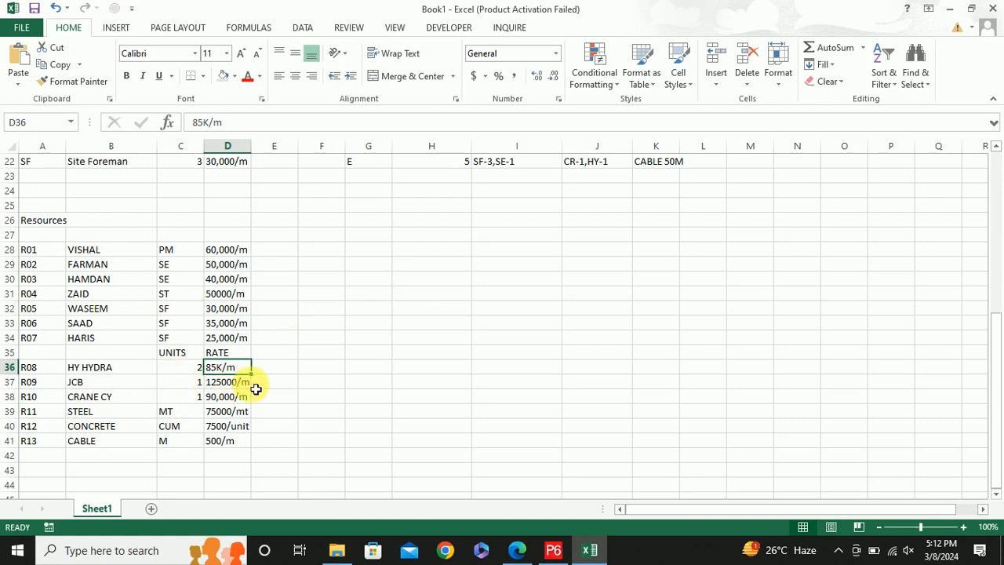
key("alt+Tab")
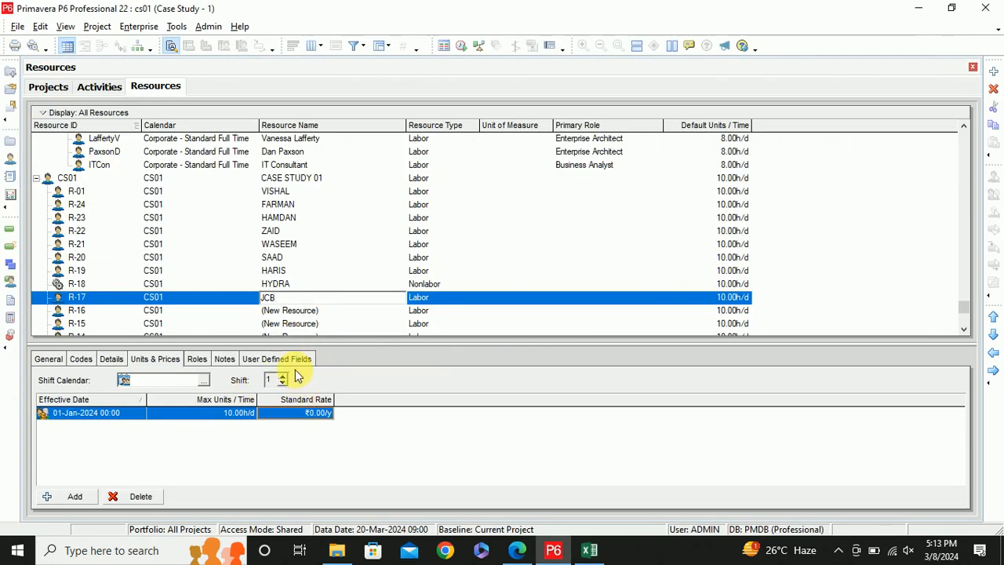
left_click(304, 412)
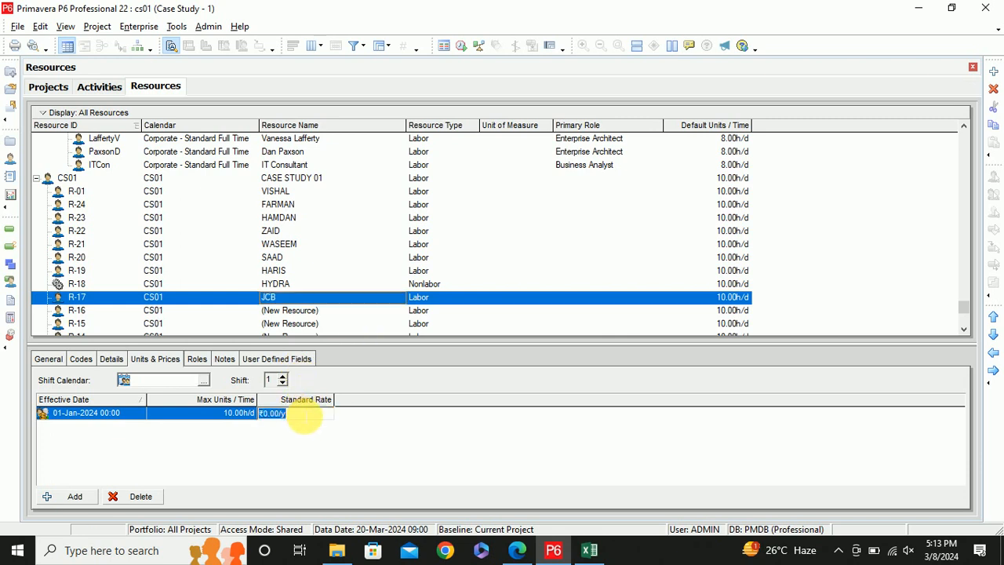
type("12500")
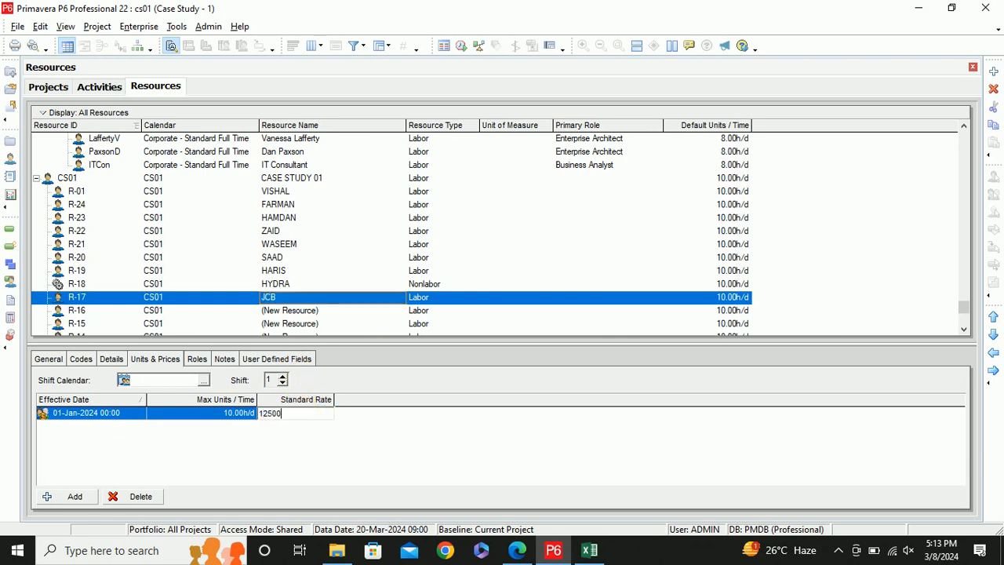
type("0/m")
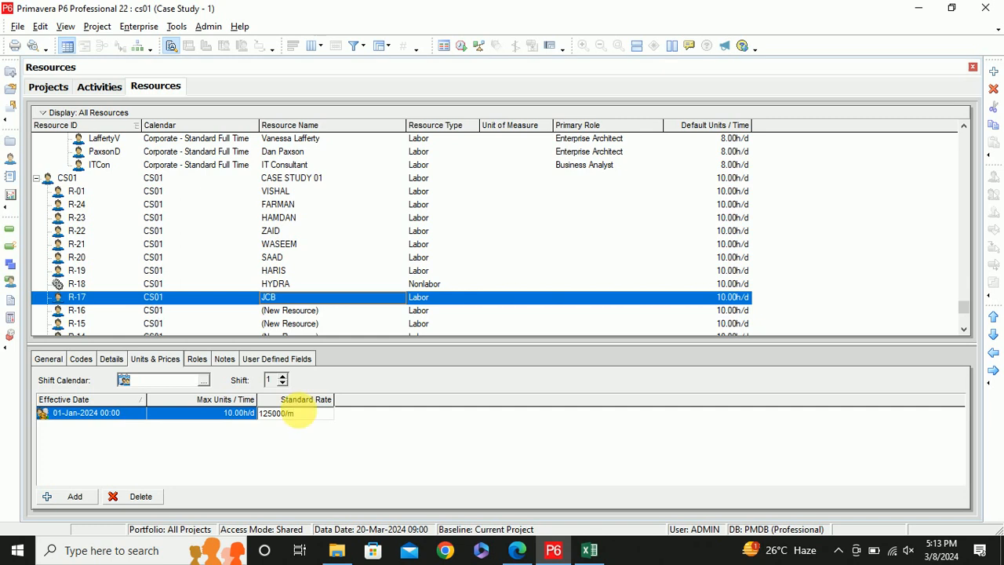
key("Return")
Check the R10 entry in the Excel list and rename resource R-16 as CRANE in Primavera P6
key("alt+Tab")
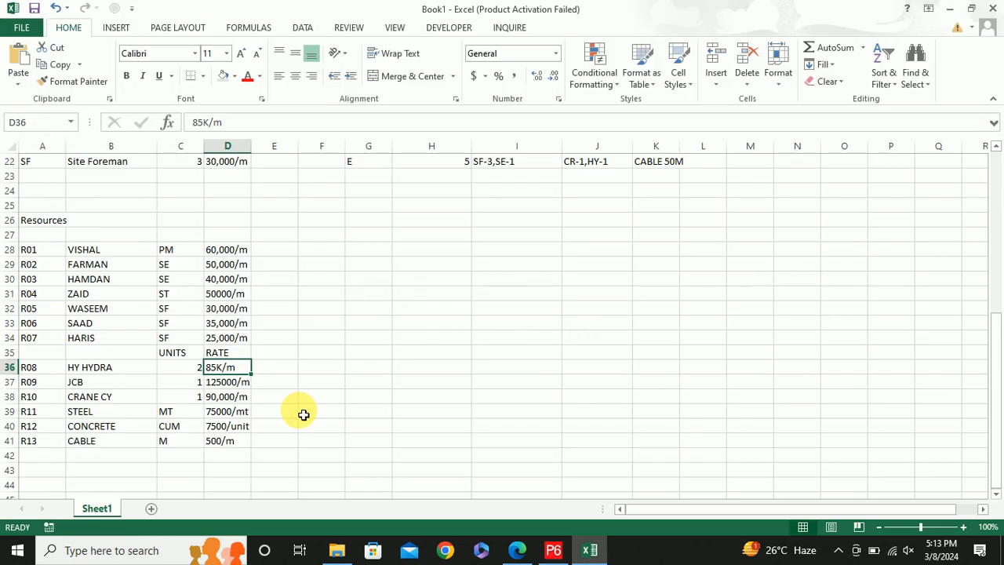
left_click(98, 400)
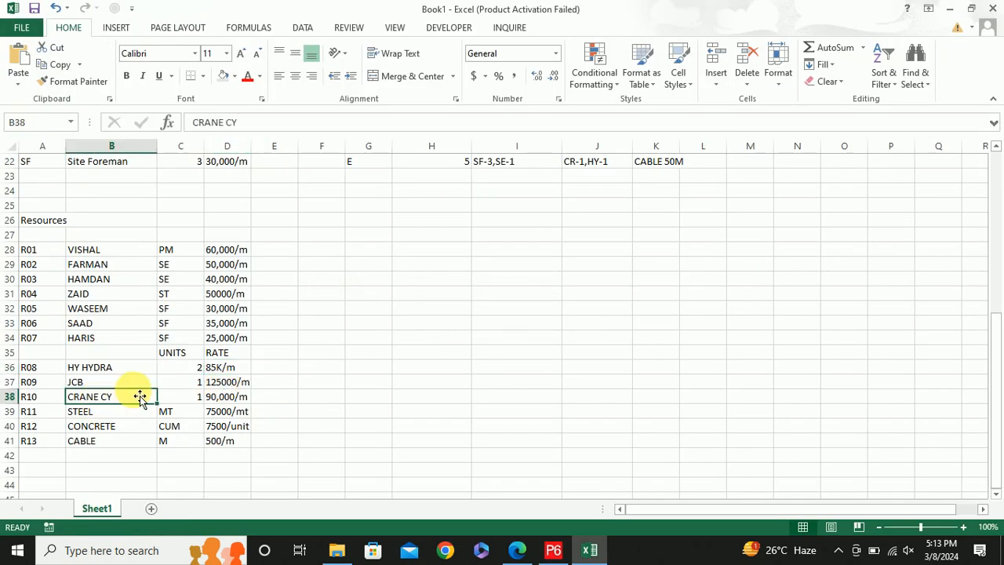
key("alt+Tab")
left_click(281, 312)
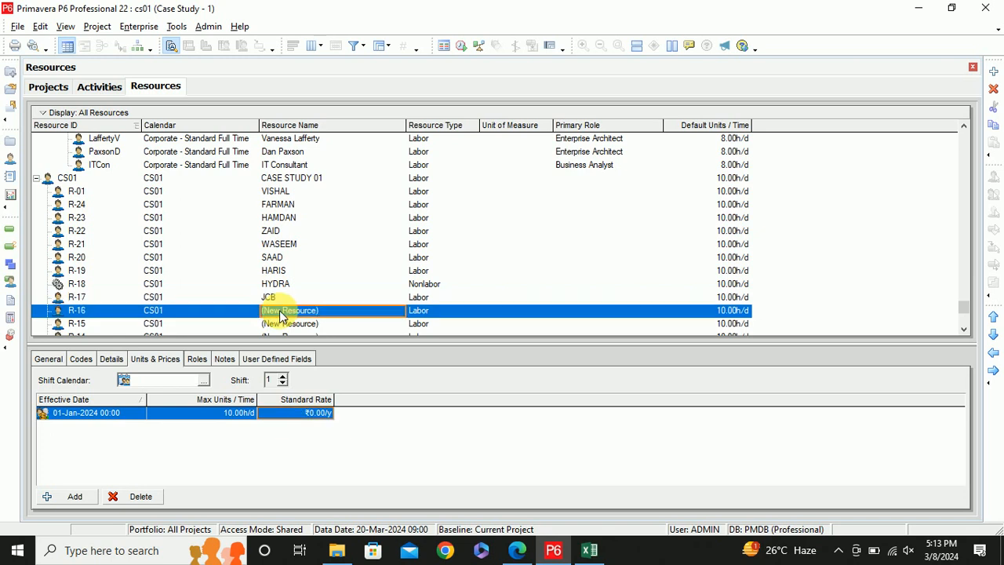
double_click(281, 312)
key("BackSpace")
key("BackSpace")
key("Delete")
key("Delete")
key("Delete")
key("Delete")
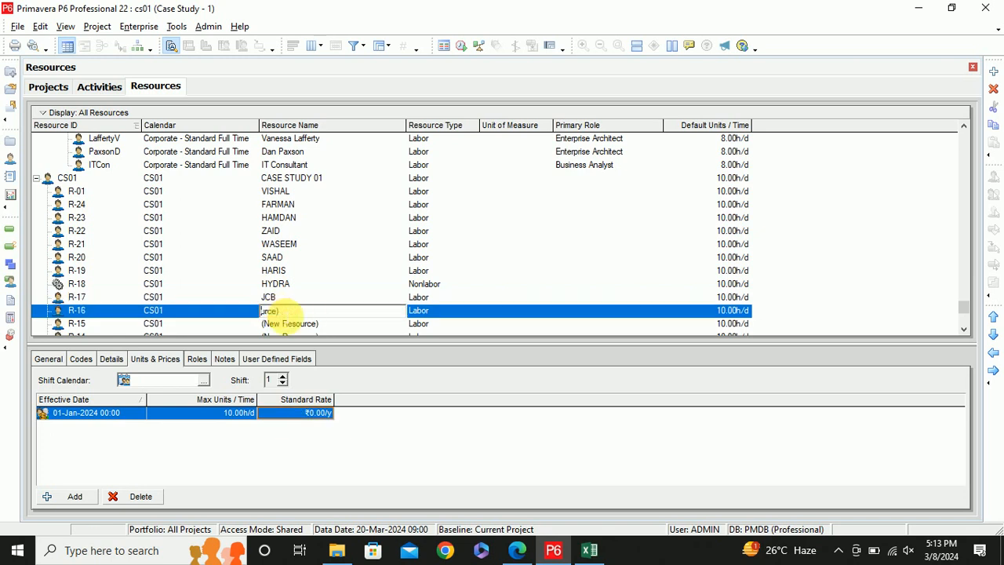
key("Delete")
key("Delete")
key("Delete")
key("Delete")
key("Delete")
type("CRANE")
Check the crane rate in Excel and set the CRANE resource's standard rate to 90000/m in Primavera P6
key("alt+Tab")
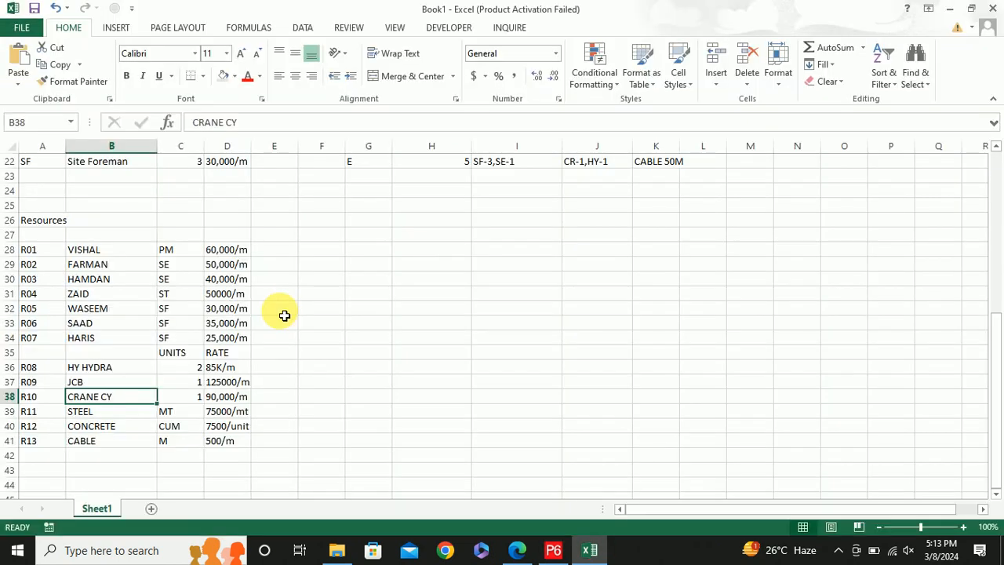
key("alt+Tab")
left_click(312, 414)
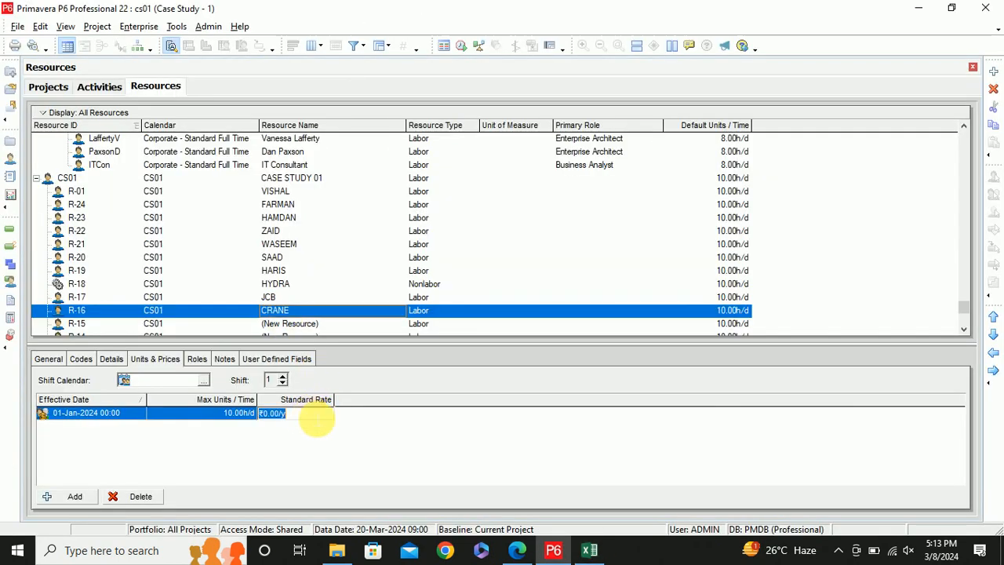
key("BackSpace")
type("90000")
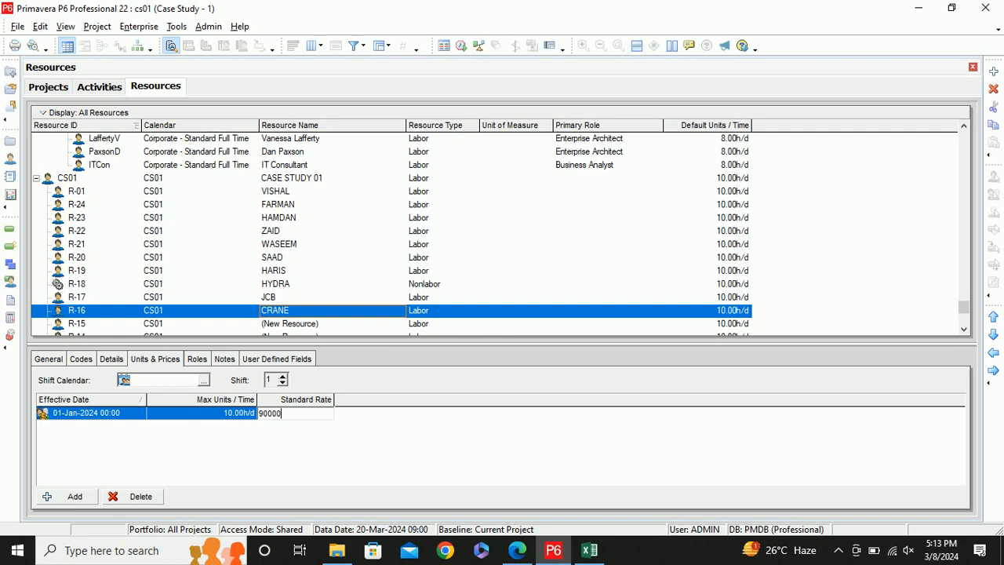
type("/d")
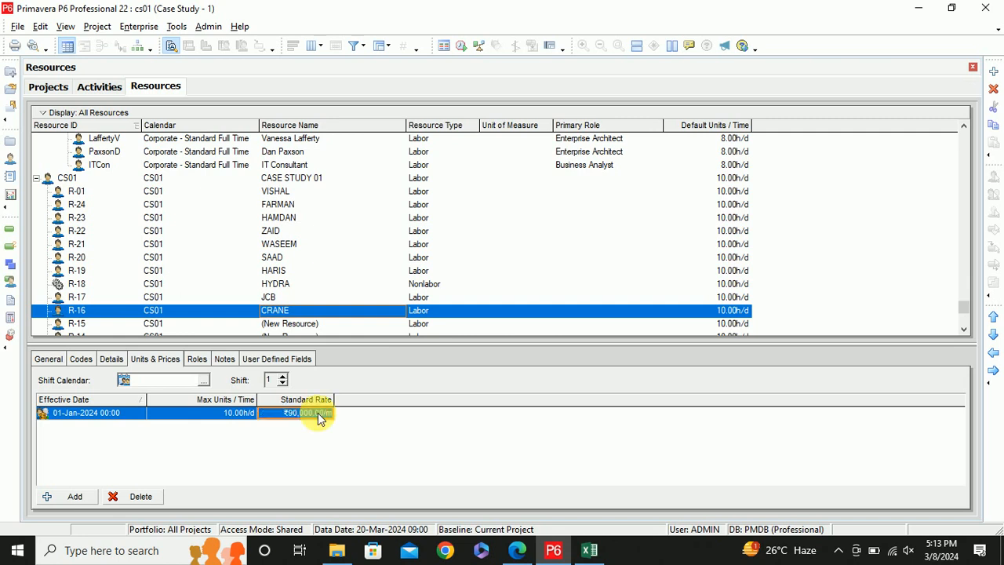
key("Return")
Review the material entries R11 to R13 with their units and rates in the Excel list, then return to Primavera P6
key("alt+Tab")
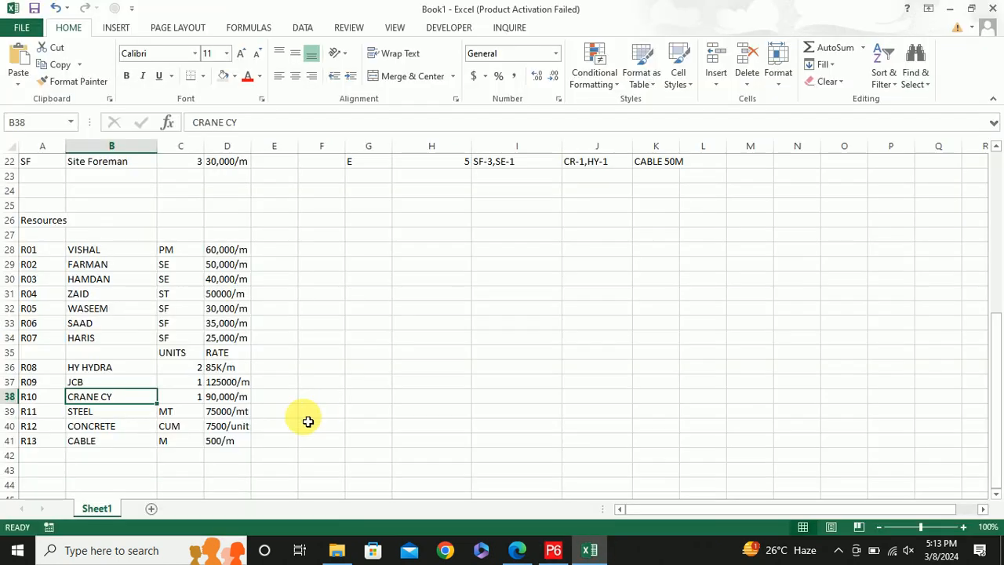
left_click(45, 416)
left_click_drag(71, 420, 235, 441)
key("alt+Tab")
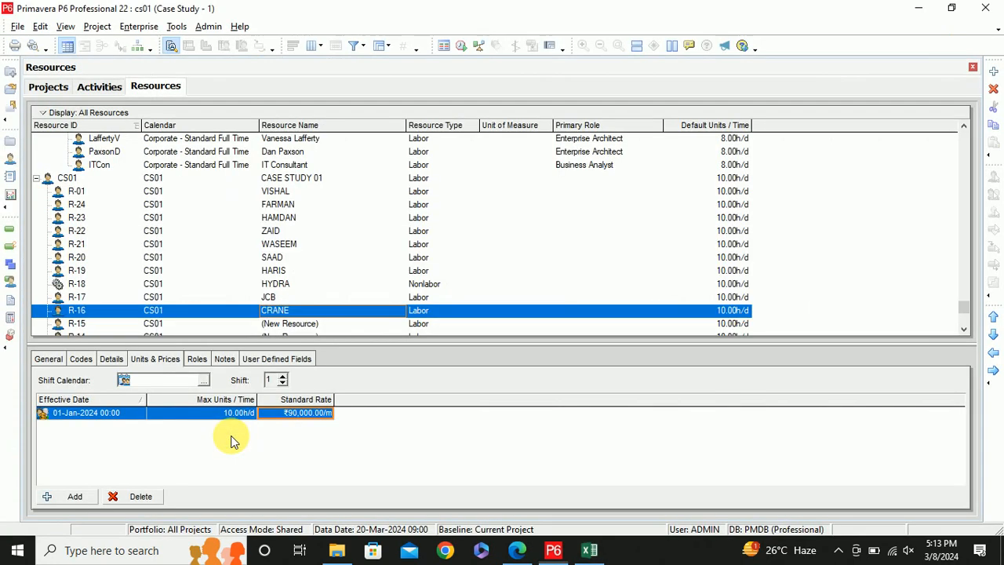
left_click(295, 324)
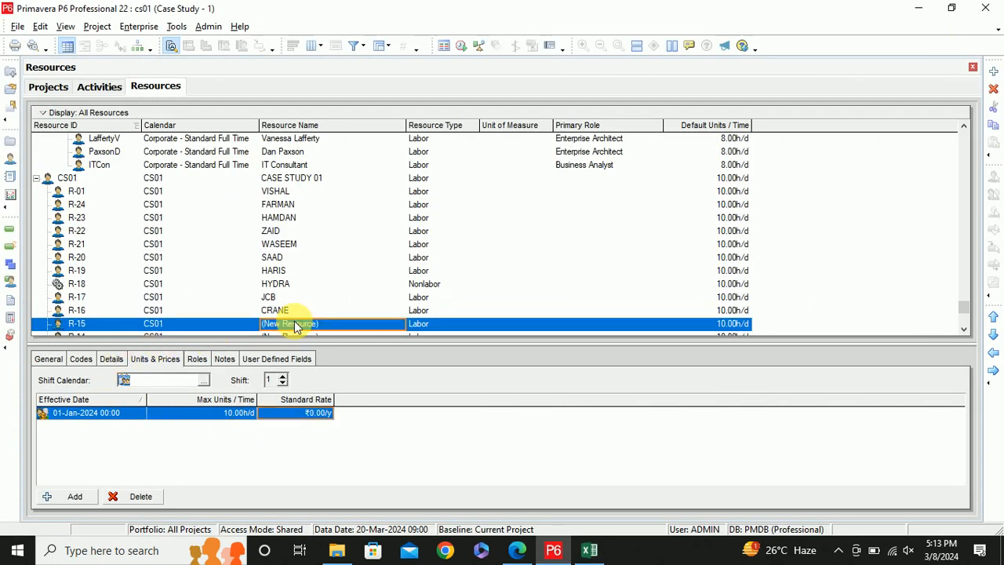
Change the resource type of JCB and CRANE to Nonlabor
double_click(421, 299)
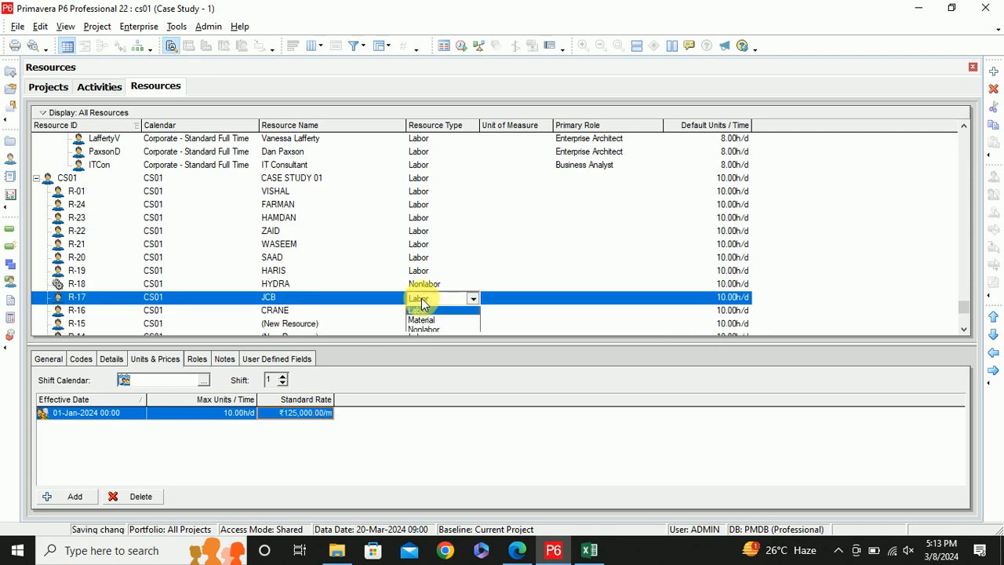
left_click(434, 316)
left_click(434, 314)
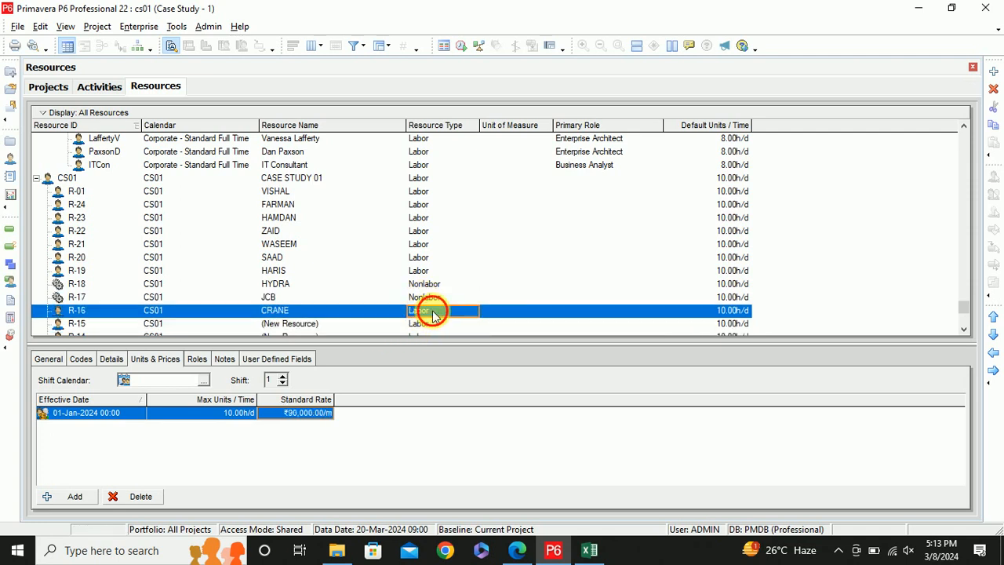
left_click(432, 313)
left_click(432, 341)
Rename resource R-15 as CONCRETE
left_click(296, 324)
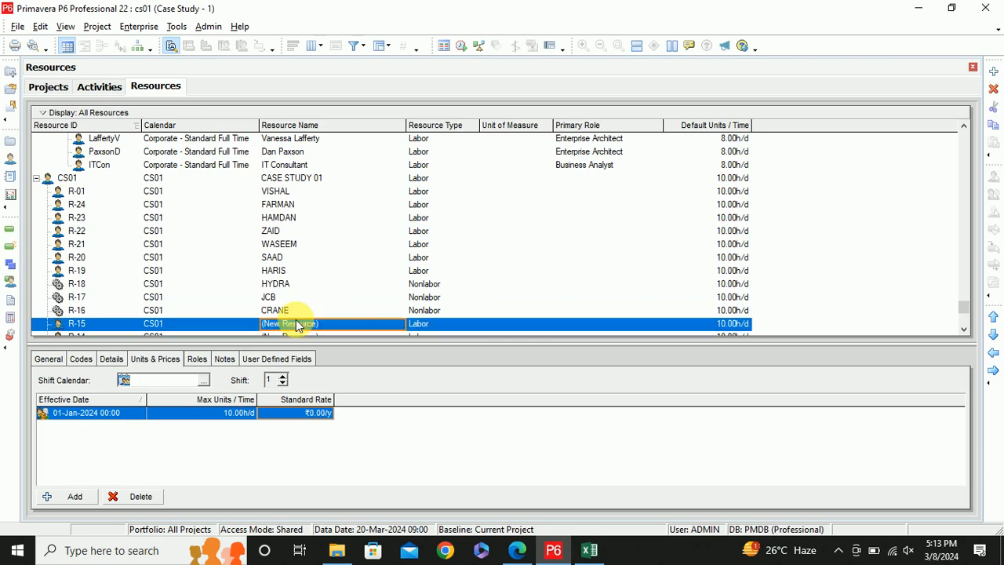
left_click(318, 323)
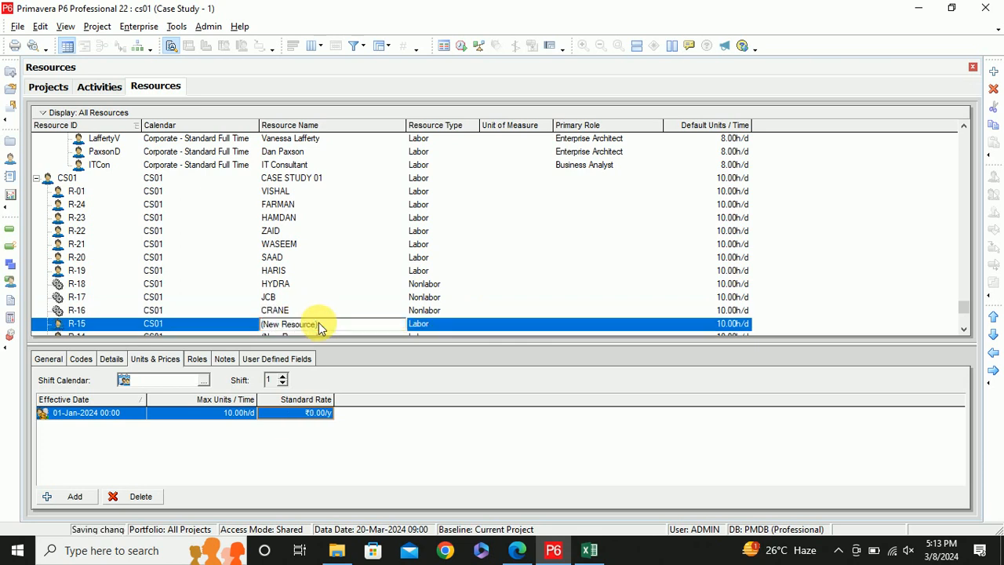
type("CONCRETE")
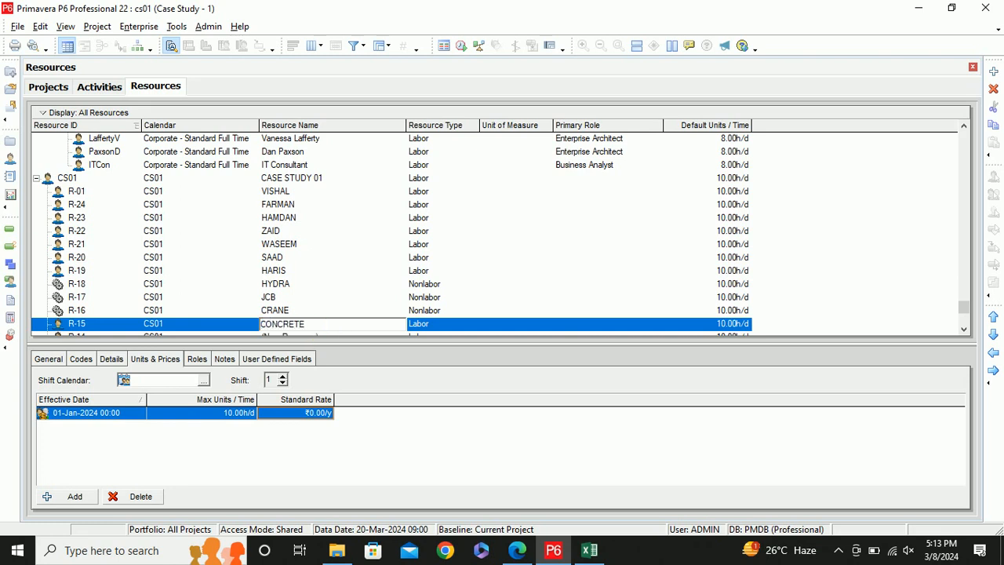
Recheck the material rows in Excel and change the CONCRETE resource's type to Material in Primavera P6, accepting the type change
key("alt+Tab")
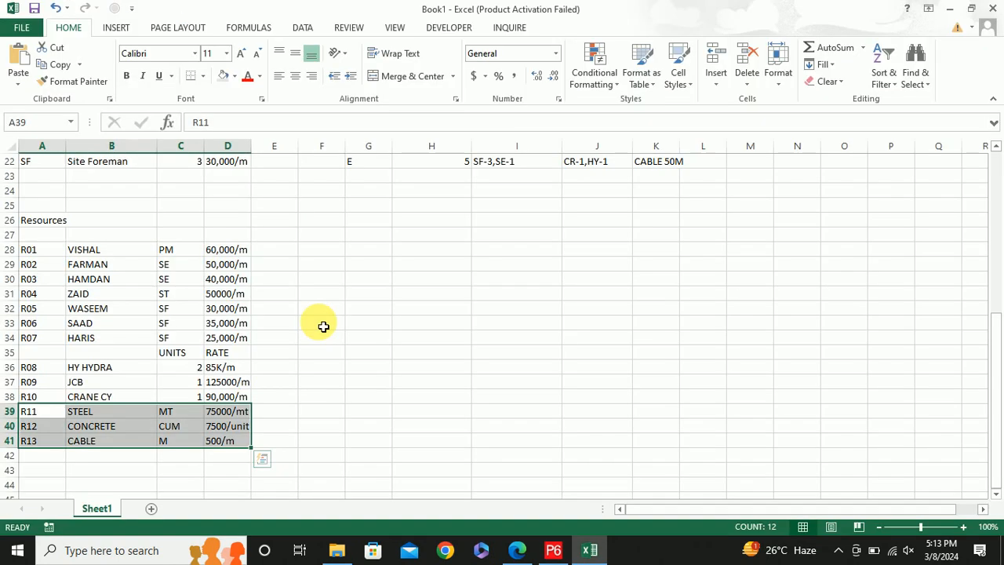
key("alt+Tab")
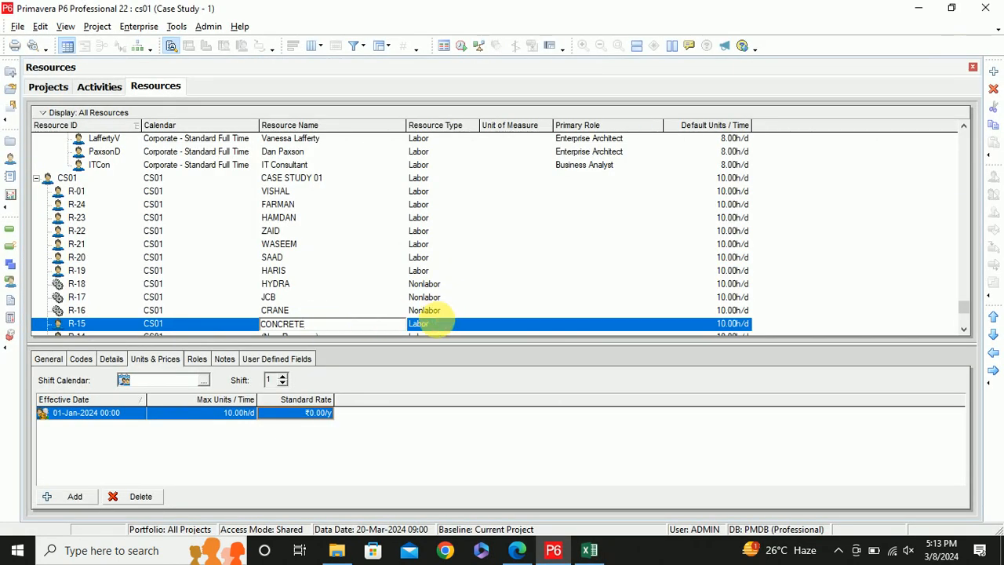
left_click(436, 322)
left_click(440, 323)
left_click(431, 347)
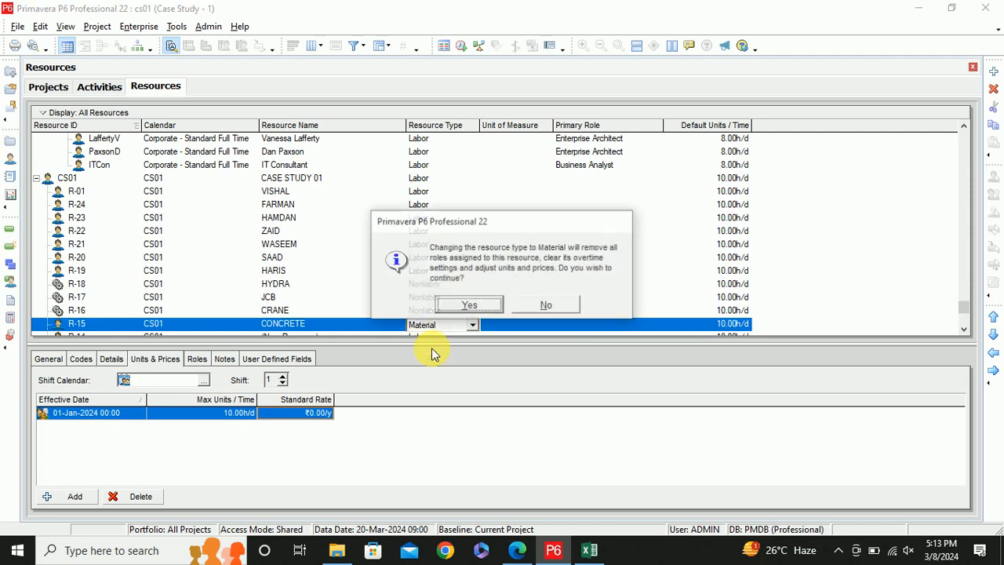
left_click(464, 304)
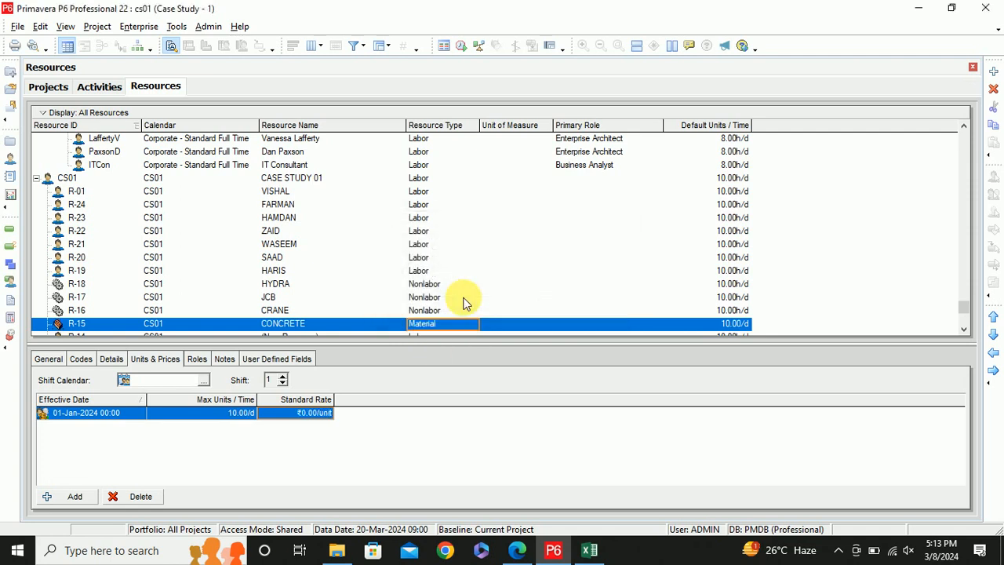
Check the MT unit in the Excel list and set the CONCRETE resource's unit of measure to Tons in Primavera P6
left_click(113, 362)
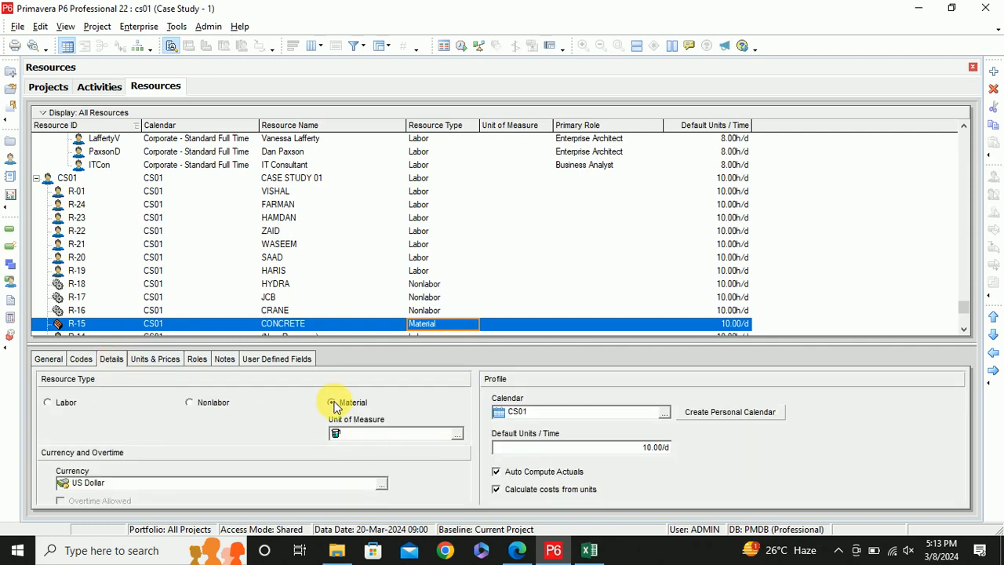
key("alt+Tab")
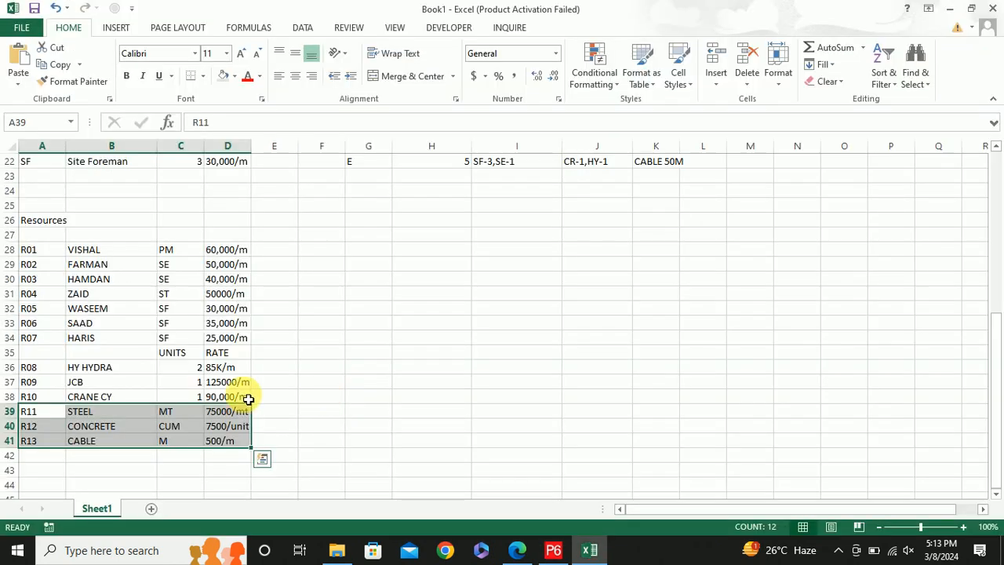
left_click(197, 415)
key("alt+Tab")
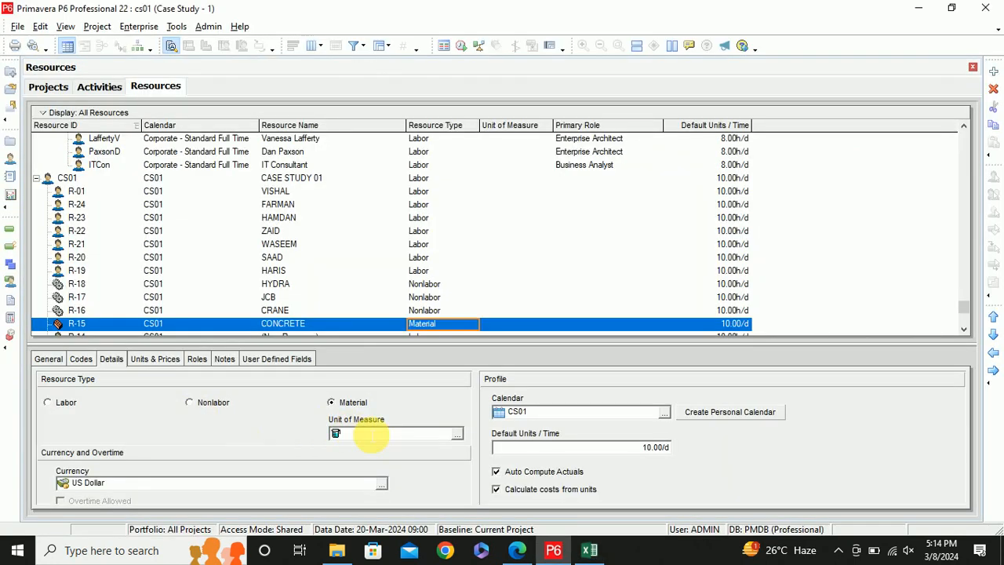
left_click(457, 434)
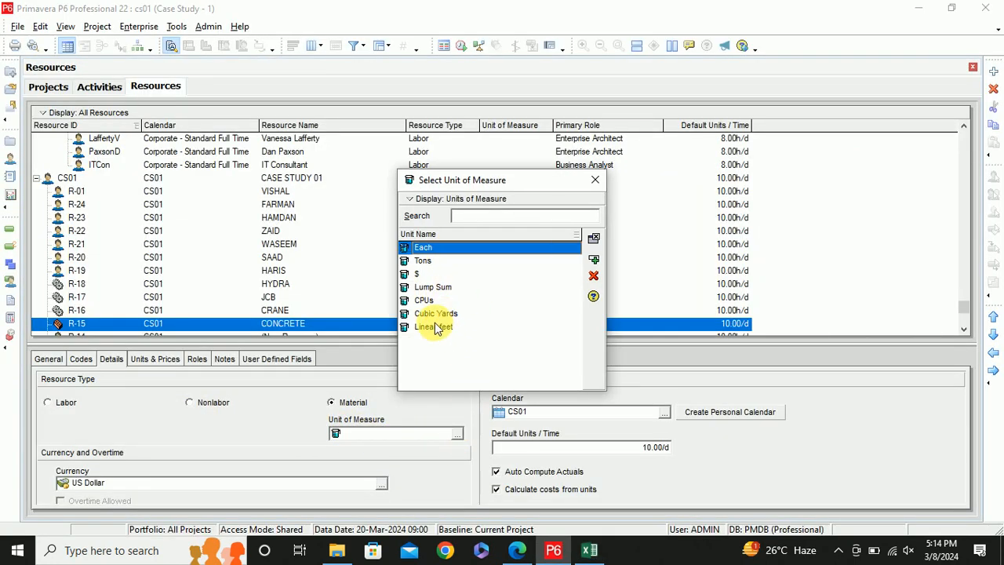
left_click(428, 263)
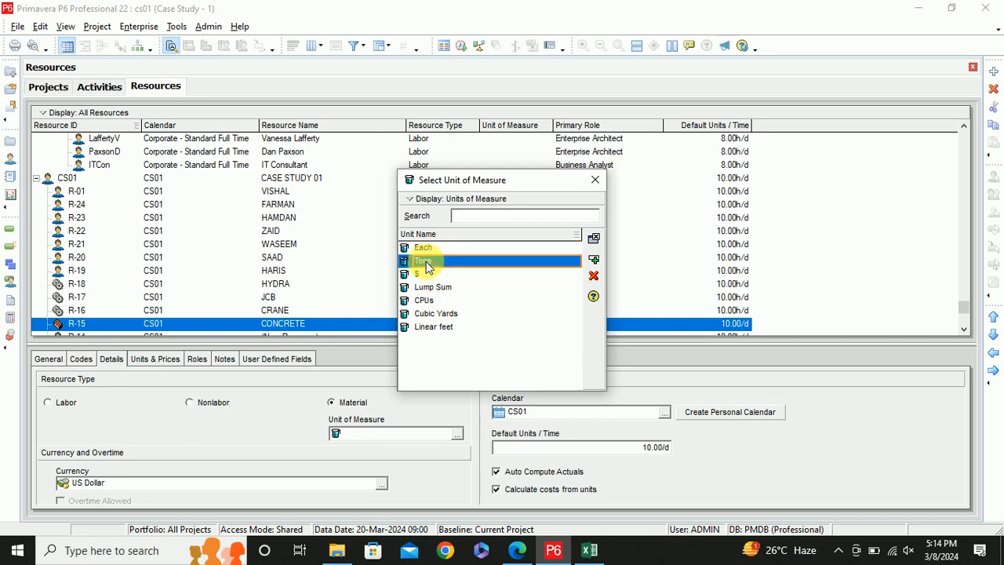
double_click(428, 263)
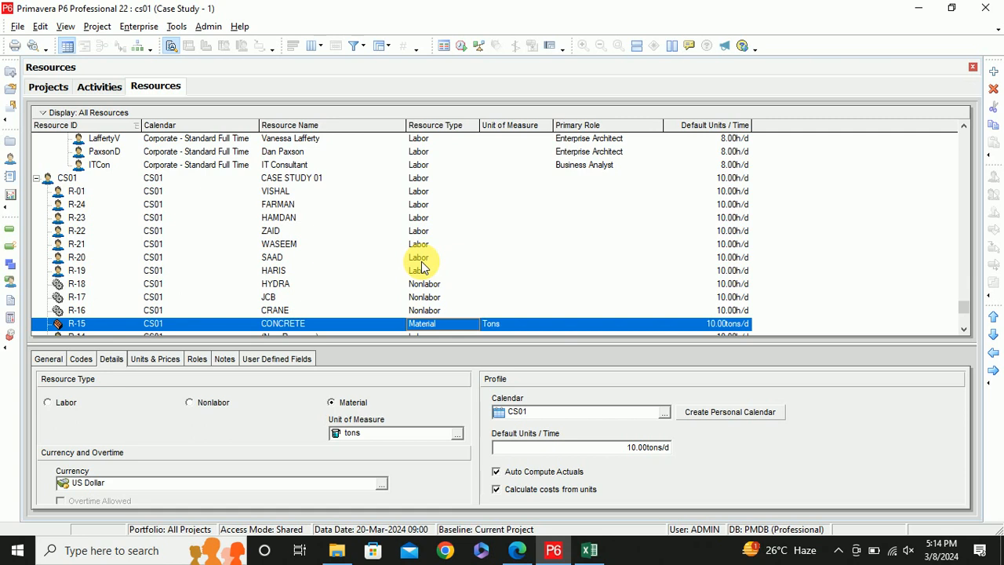
Copy the 75000/mt rate from the Excel list and set the CONCRETE resource's standard rate to 75000 per ton in Primavera P6
key("alt+Tab")
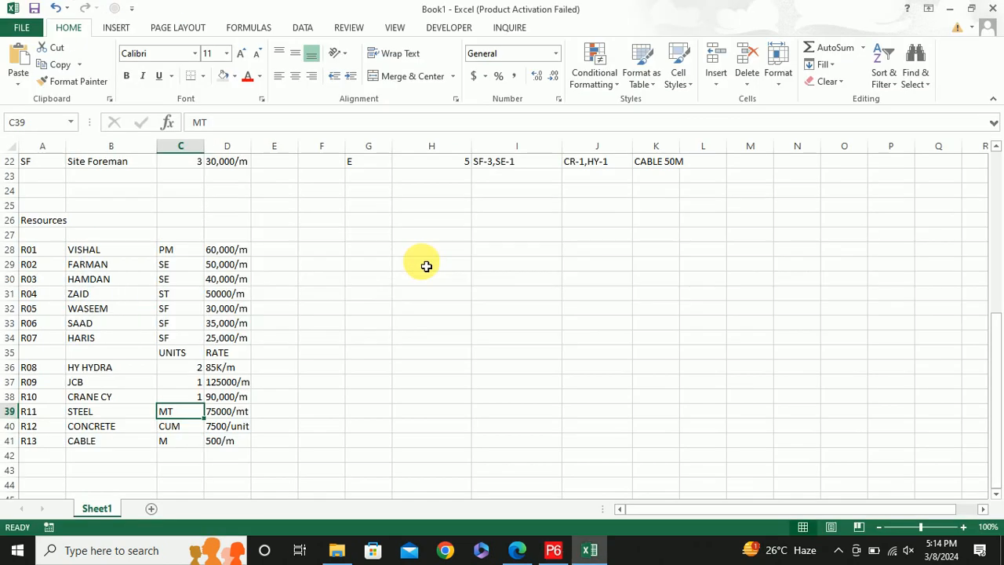
left_click(239, 412)
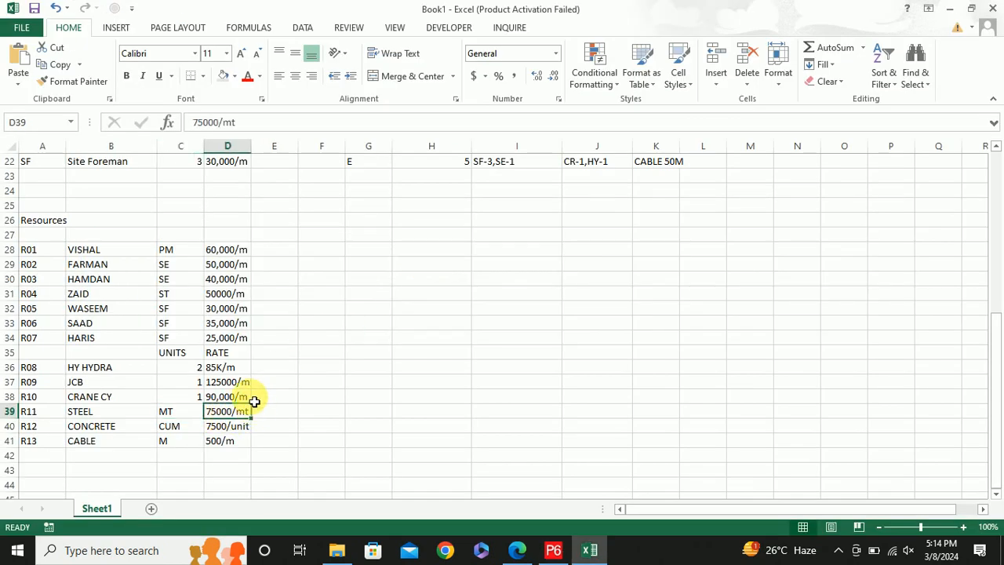
key("ctrl+c")
key("alt+Tab")
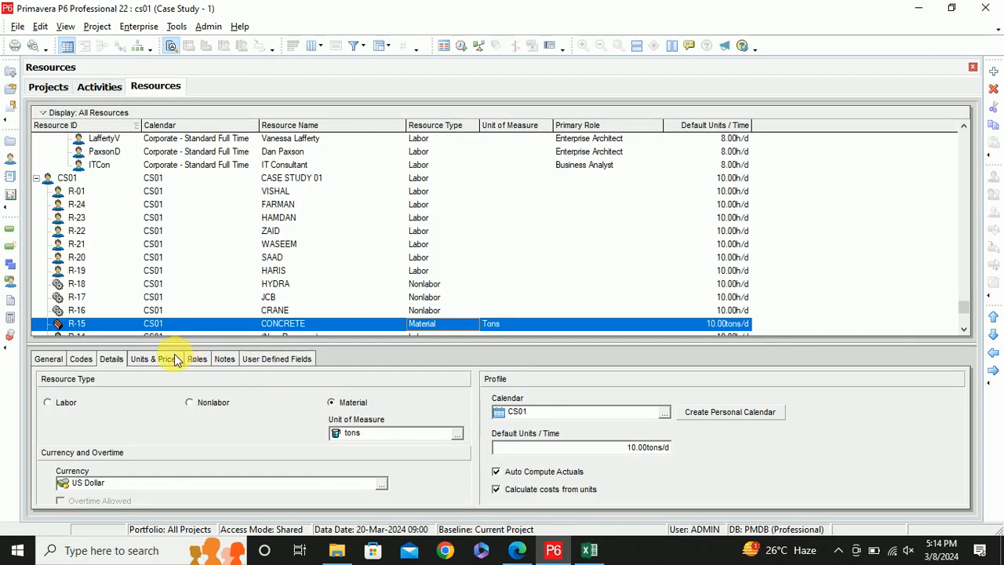
left_click(157, 359)
left_click(290, 413)
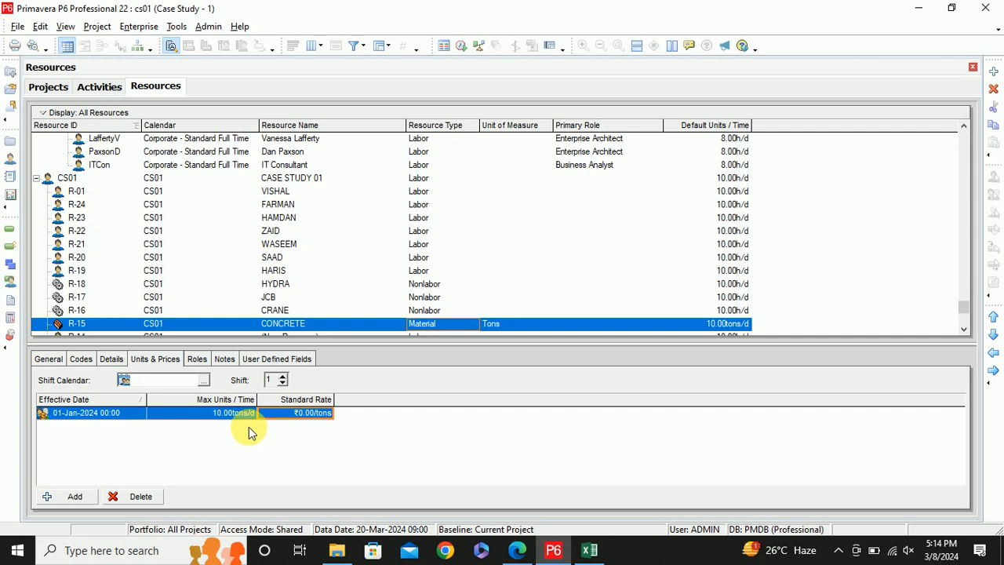
left_click(297, 420)
key("alt+Tab")
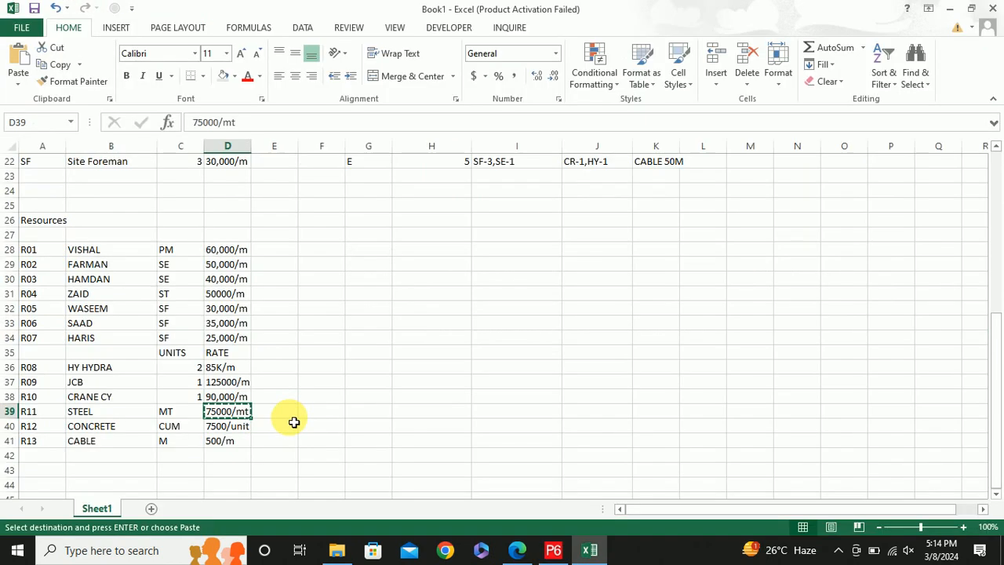
key("alt+Tab")
type("75000")
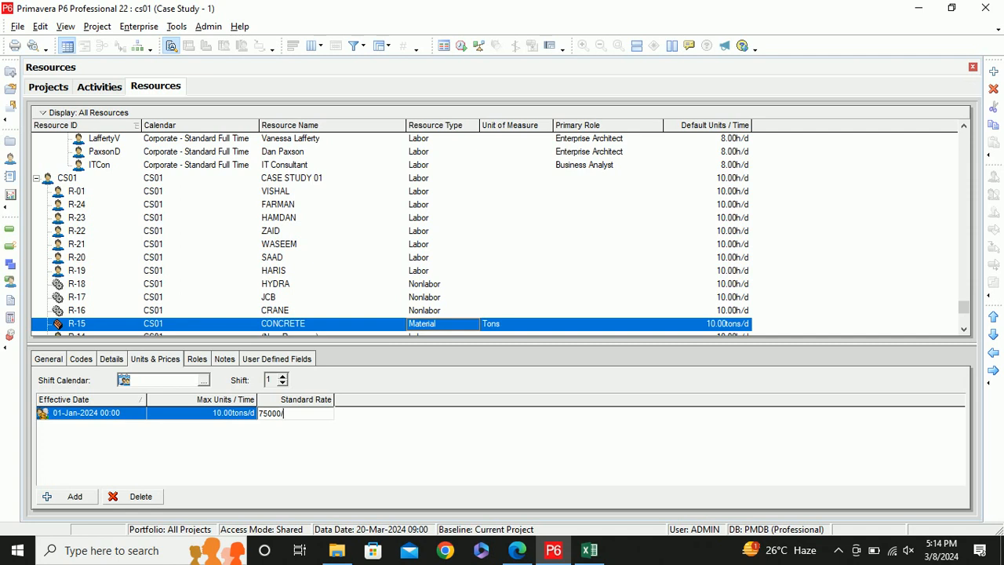
key("Return")
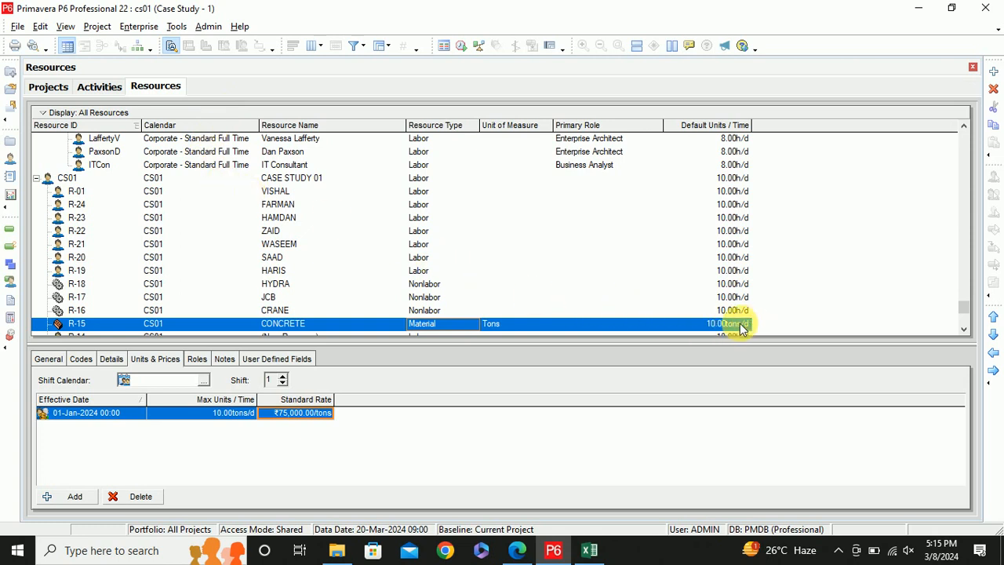
Set the CONCRETE resource's default units per time to 0 tons per day
scroll(726, 334, "down", 3)
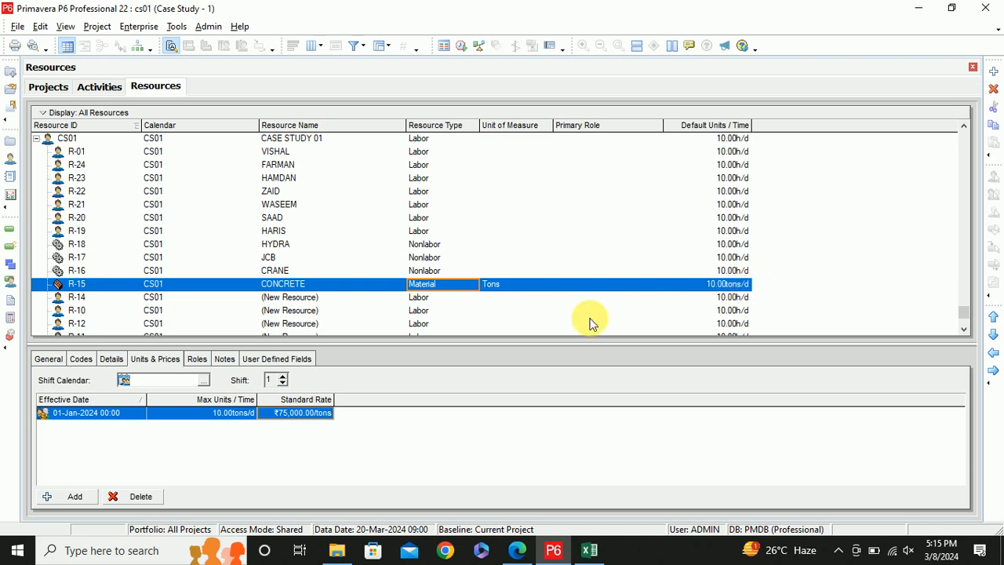
left_click(723, 290)
left_click(721, 292)
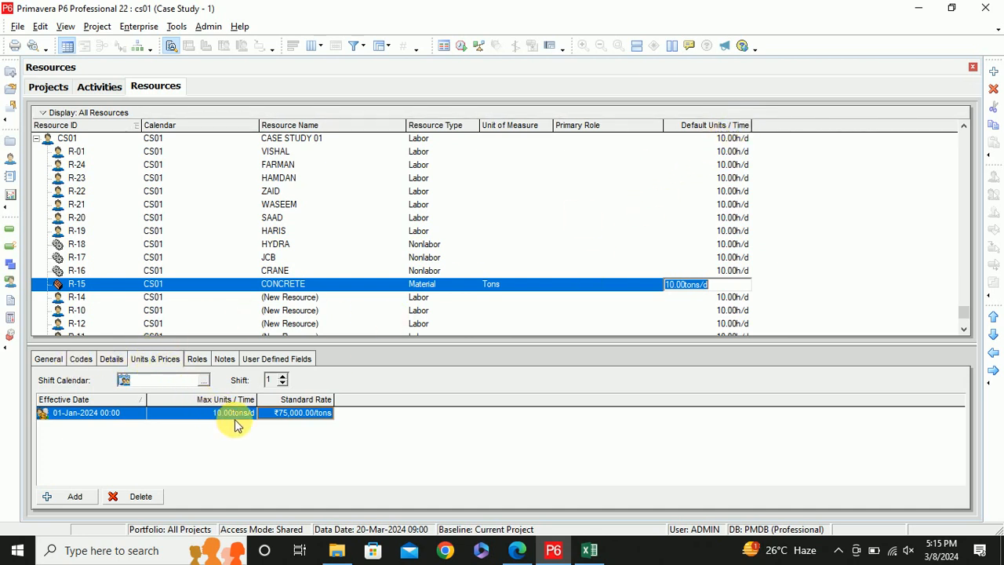
left_click(111, 361)
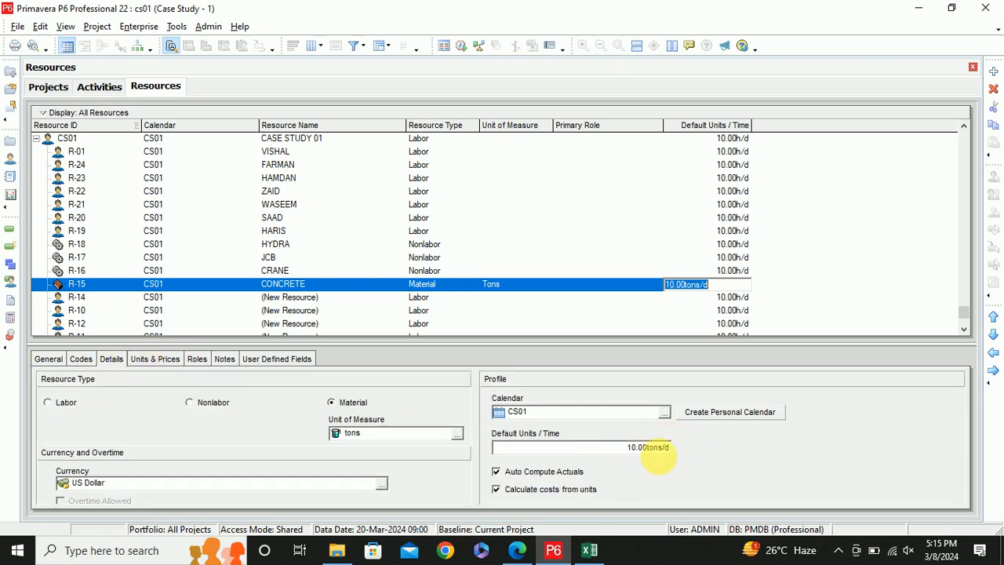
left_click(676, 285)
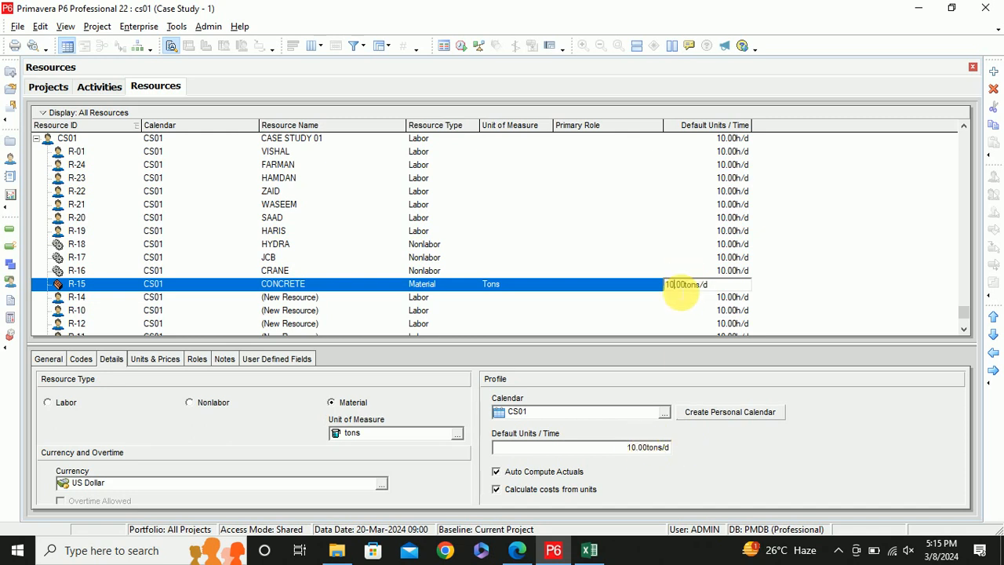
key("BackSpace")
key("BackSpace")
key("Return")
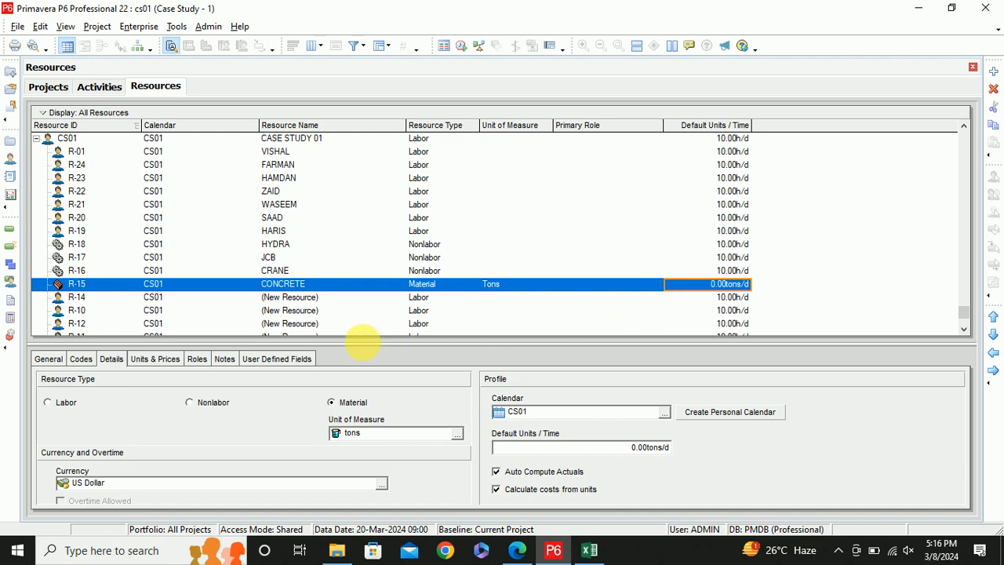
Set the CONCRETE resource's maximum units per time to 0 in its units and prices
left_click(173, 358)
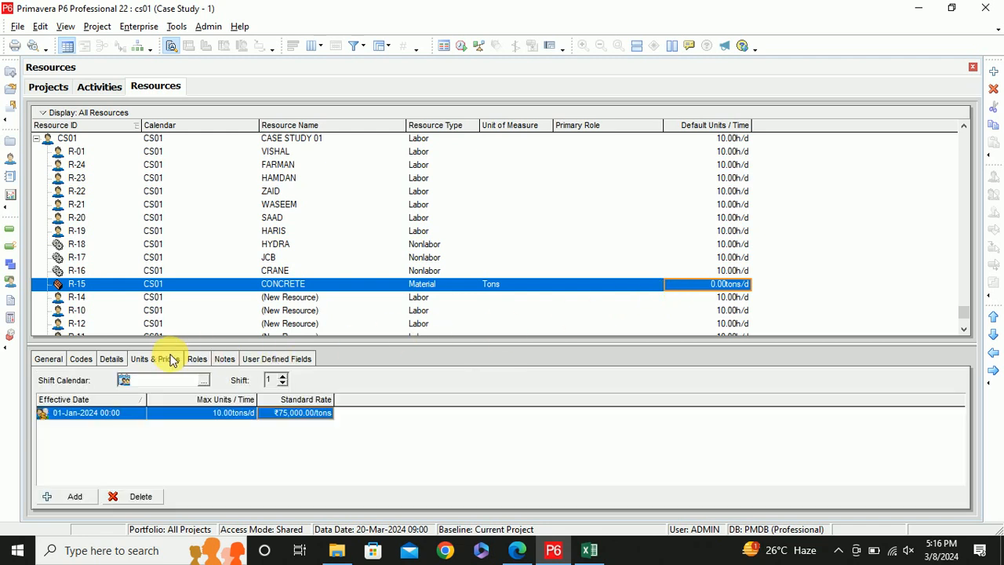
left_click(238, 419)
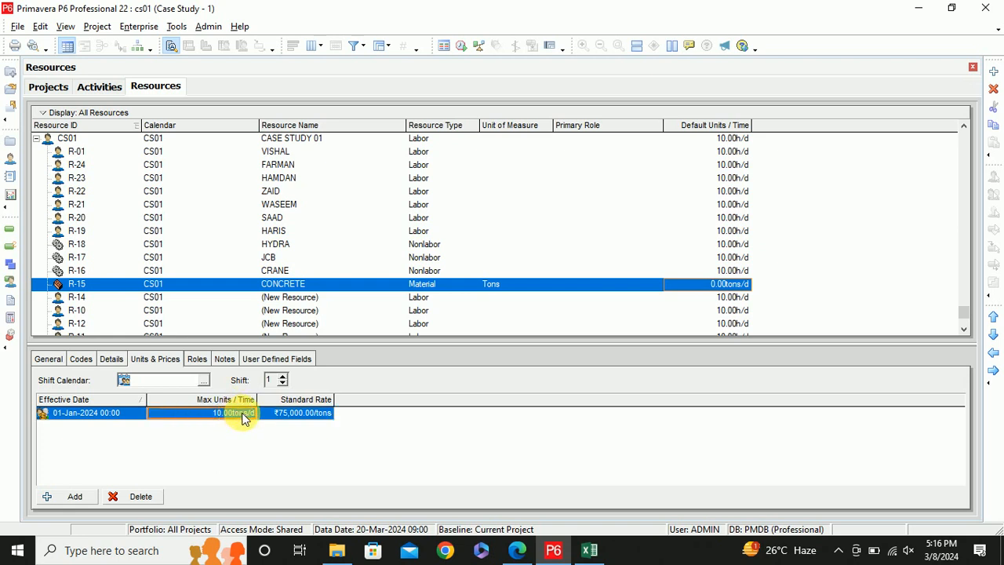
type("0")
key("Return")
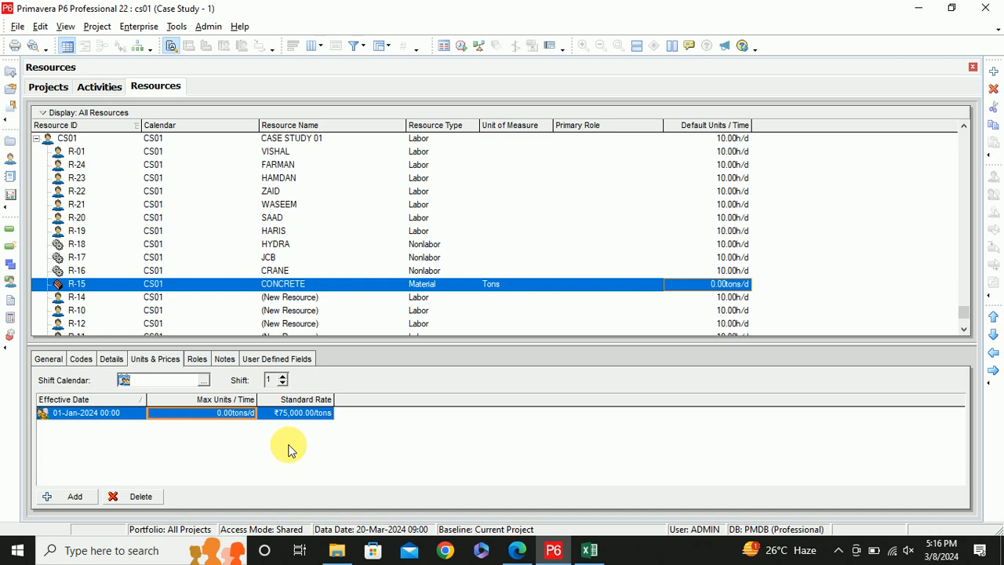
Compare the STEEL and CONCRETE rows in Excel and correct the CONCRETE resource's standard rate to 7500 per ton in Primavera P6
left_click(590, 549)
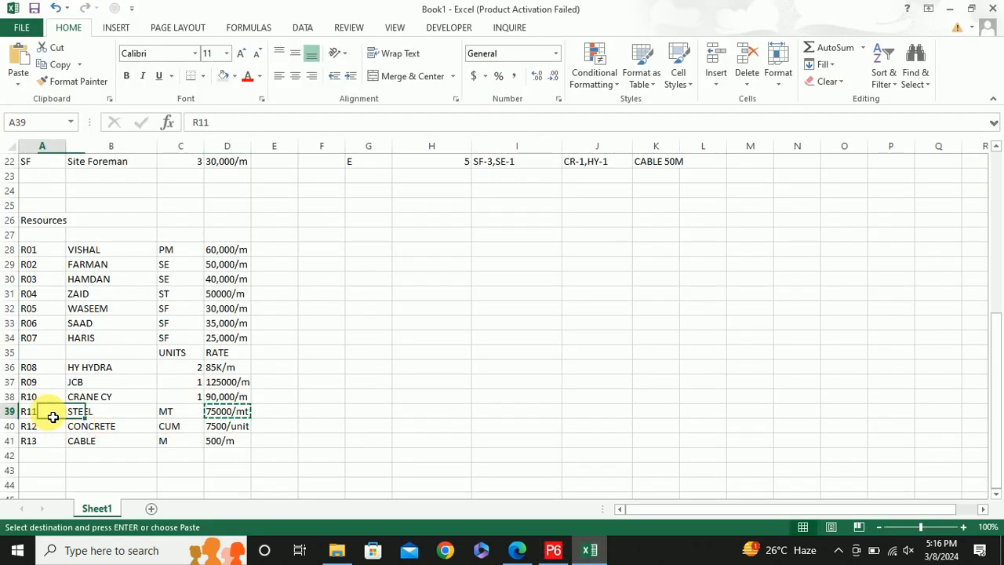
left_click_drag(49, 412, 232, 412)
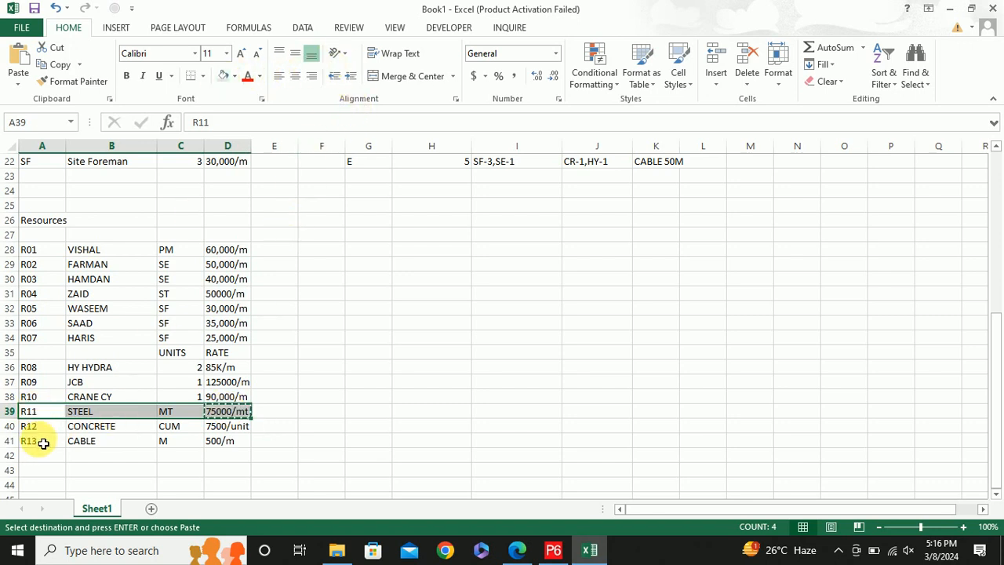
left_click_drag(44, 426, 226, 431)
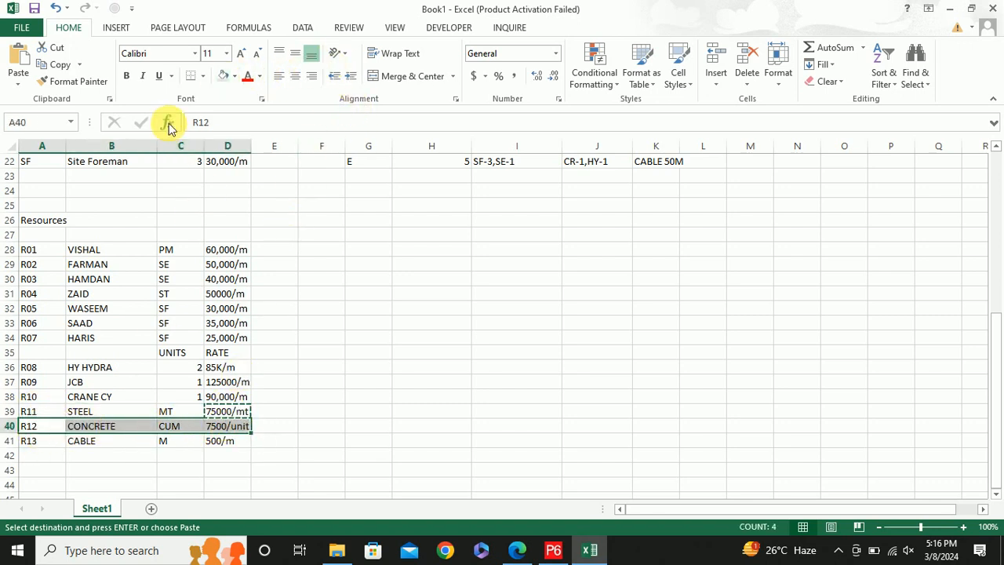
left_click(221, 76)
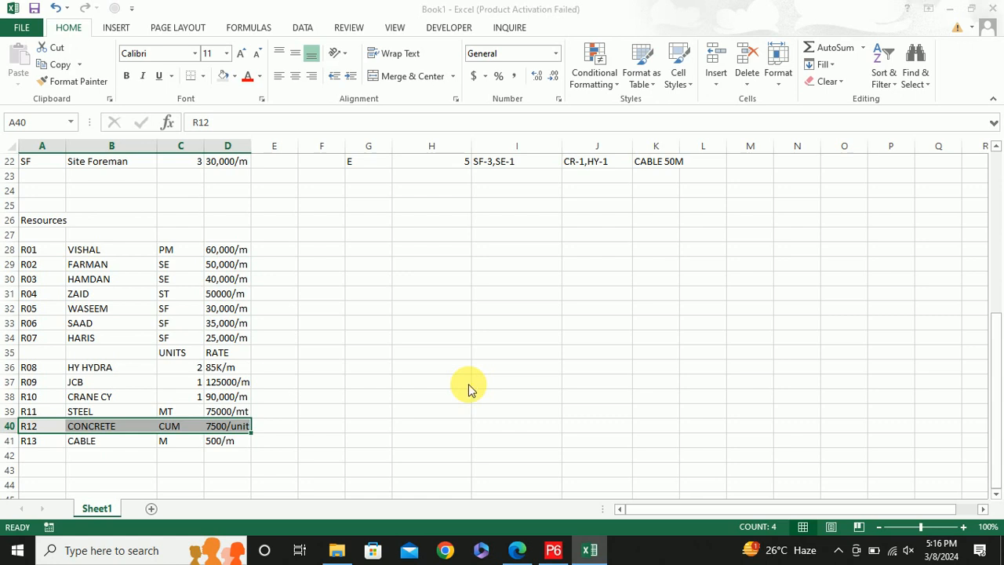
key("alt+Tab")
left_click(294, 413)
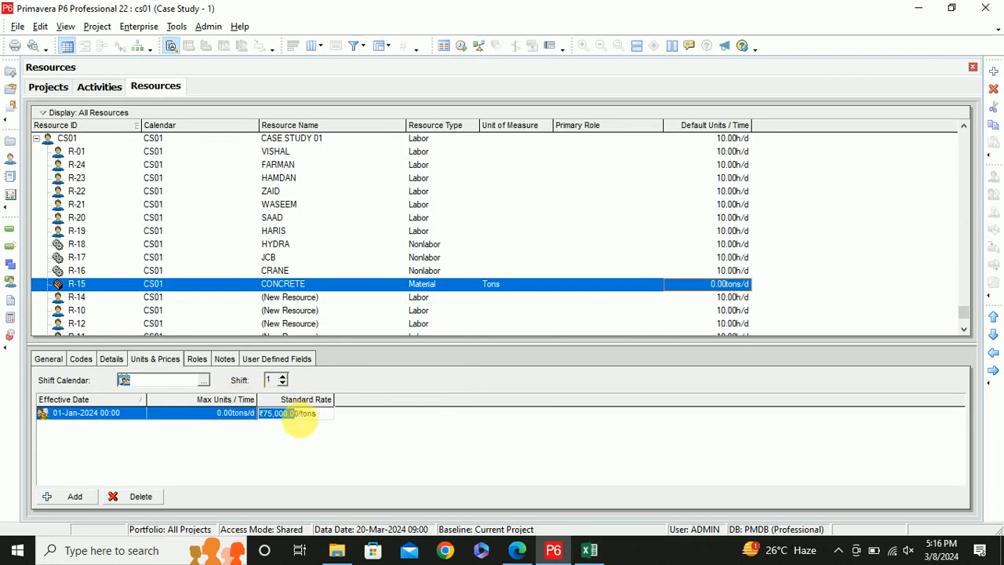
left_click(304, 416)
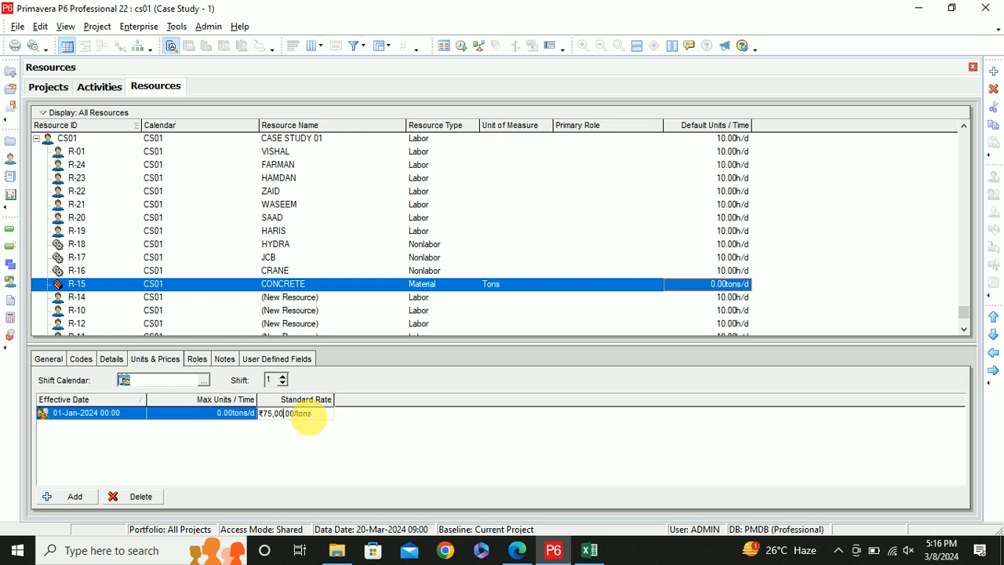
key("Return")
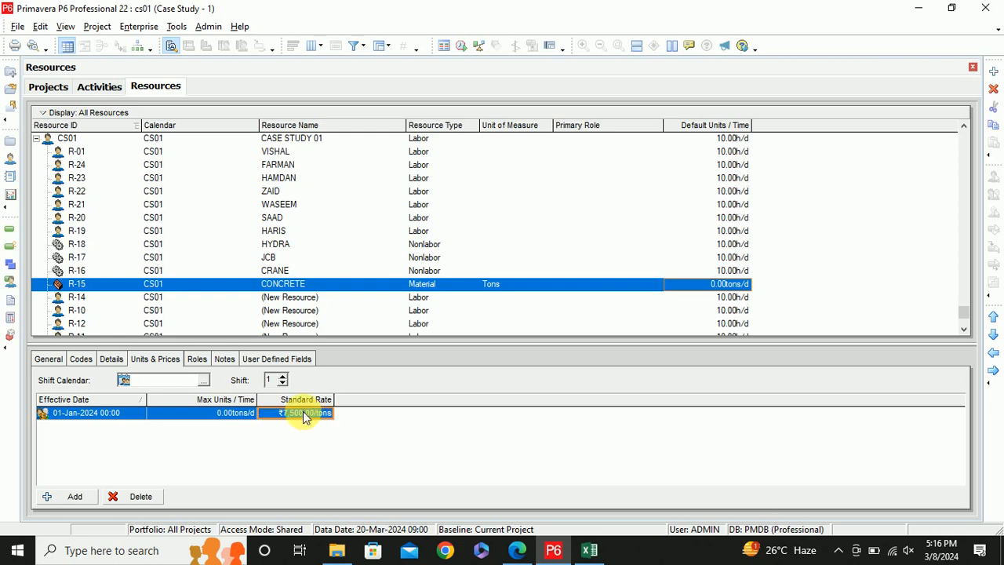
Check activity B's resource requirements in Excel and assign the R-15 CONCRETE resource to activity B in Primavera P6
key("alt+Tab")
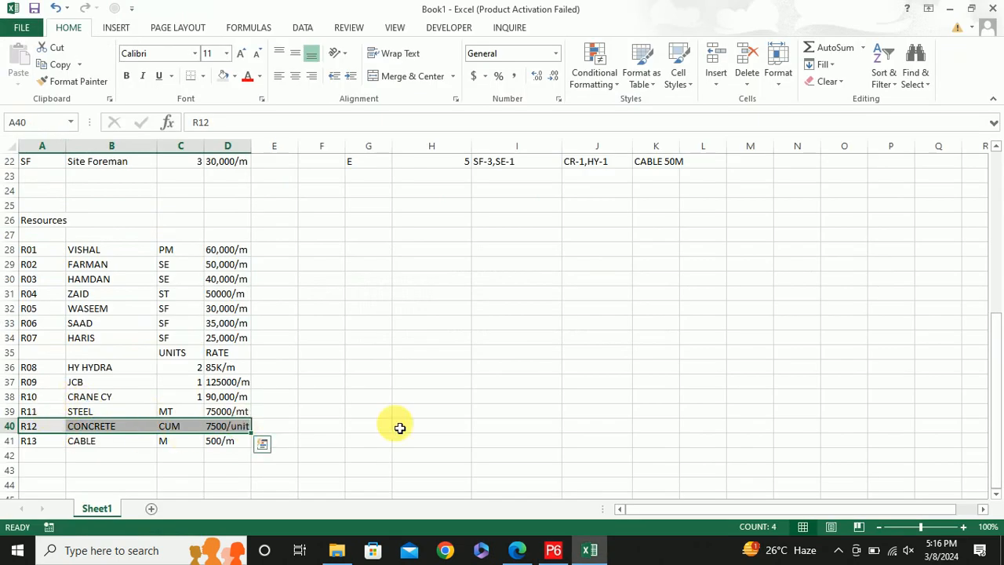
scroll(549, 370, "up", 4)
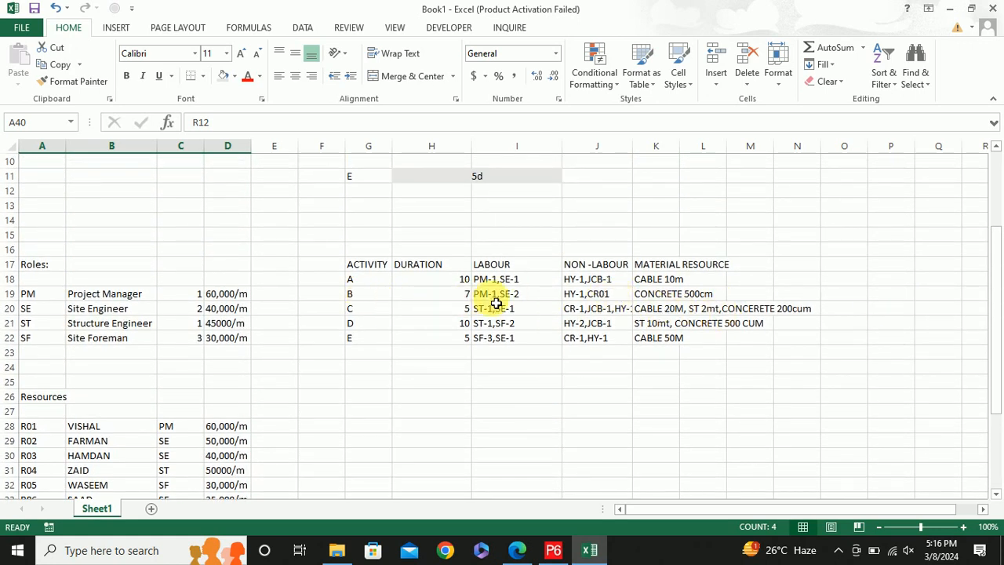
left_click(375, 297)
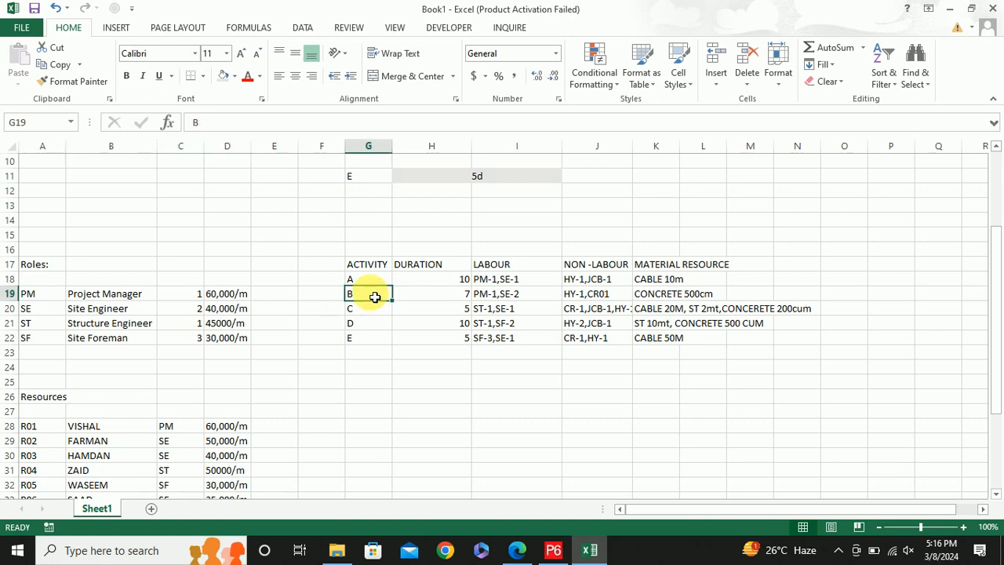
key("alt+Tab")
key("alt+Tab")
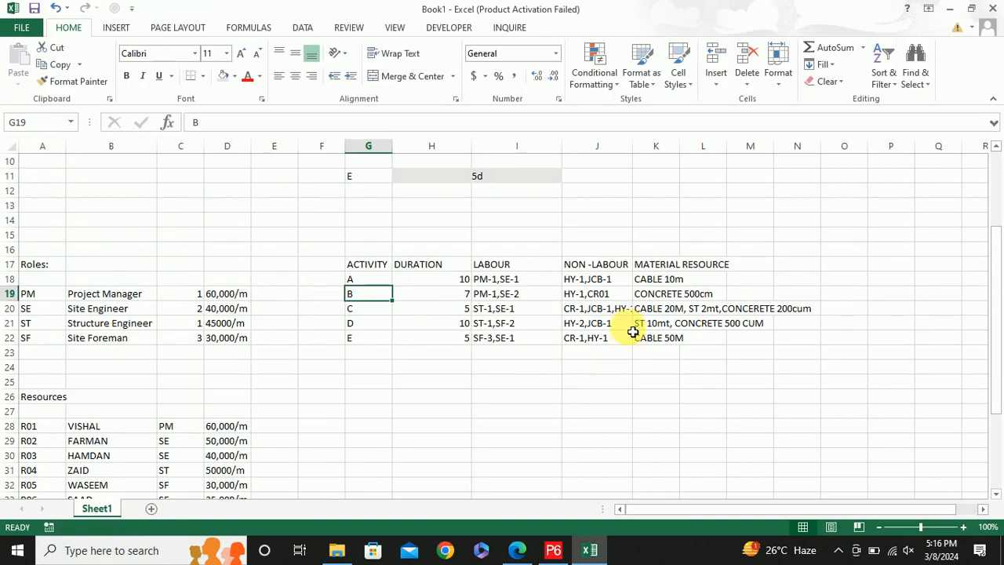
key("alt+Tab")
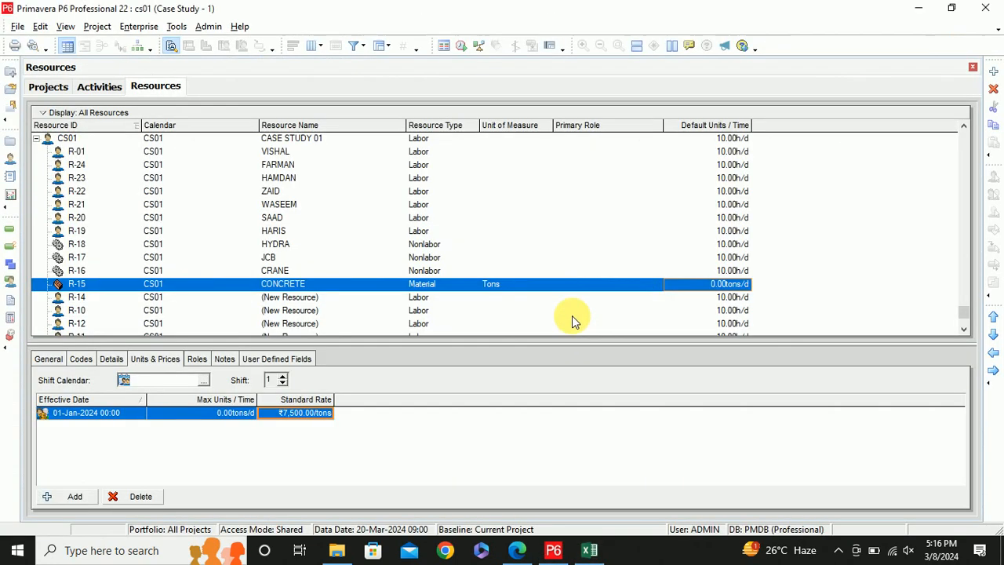
left_click(100, 88)
left_click(241, 177)
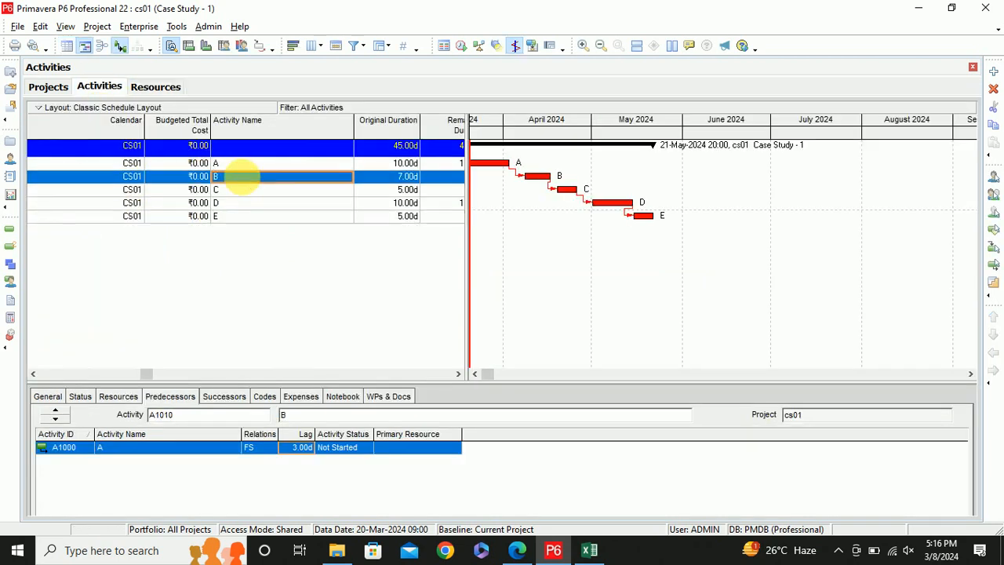
left_click(116, 397)
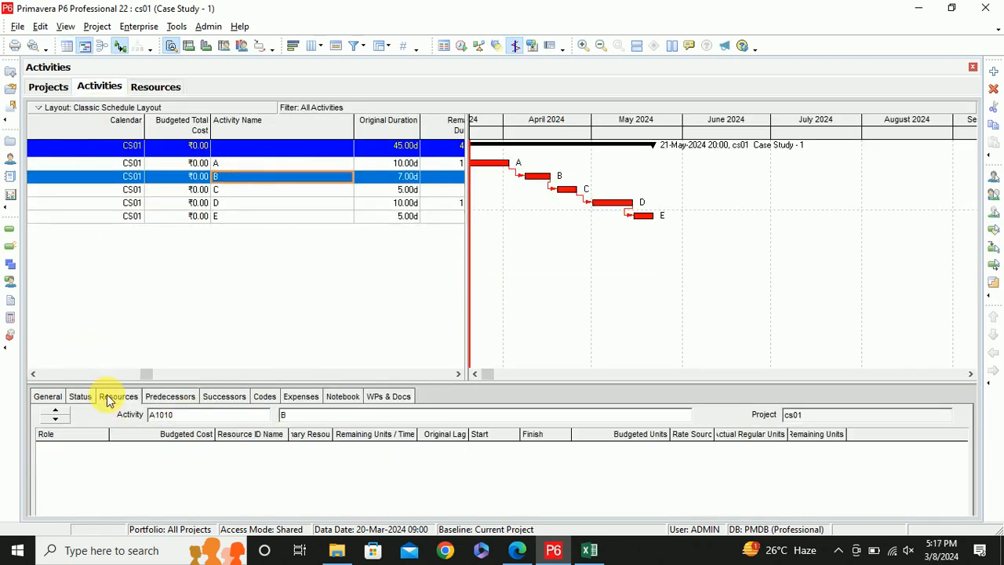
left_click_drag(526, 383, 531, 306)
left_click(86, 500)
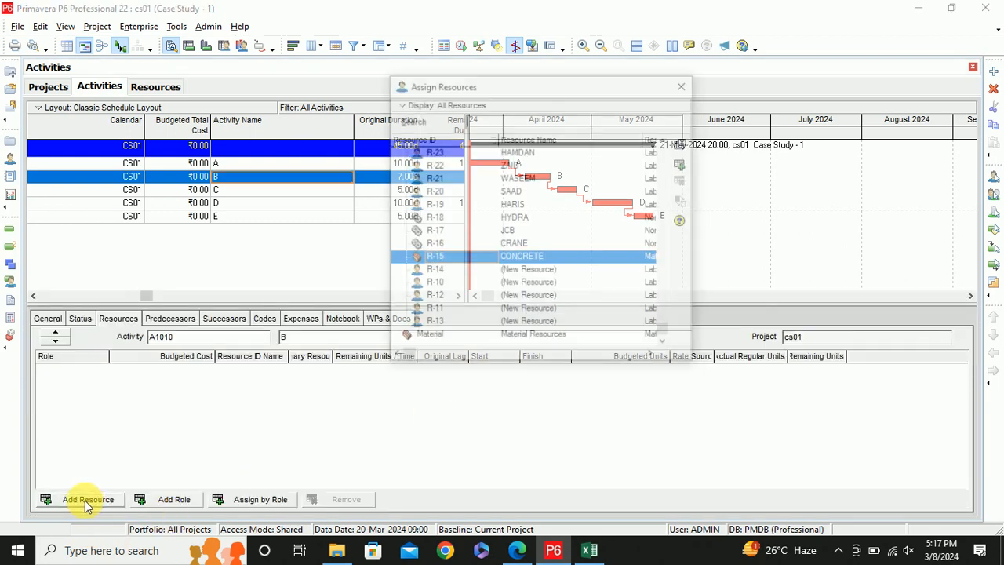
double_click(531, 261)
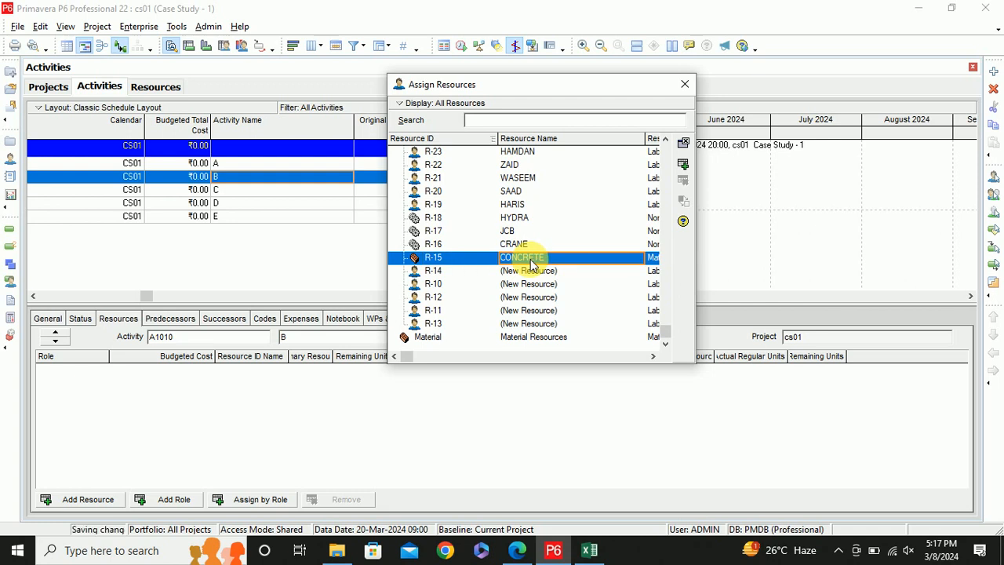
left_click(684, 84)
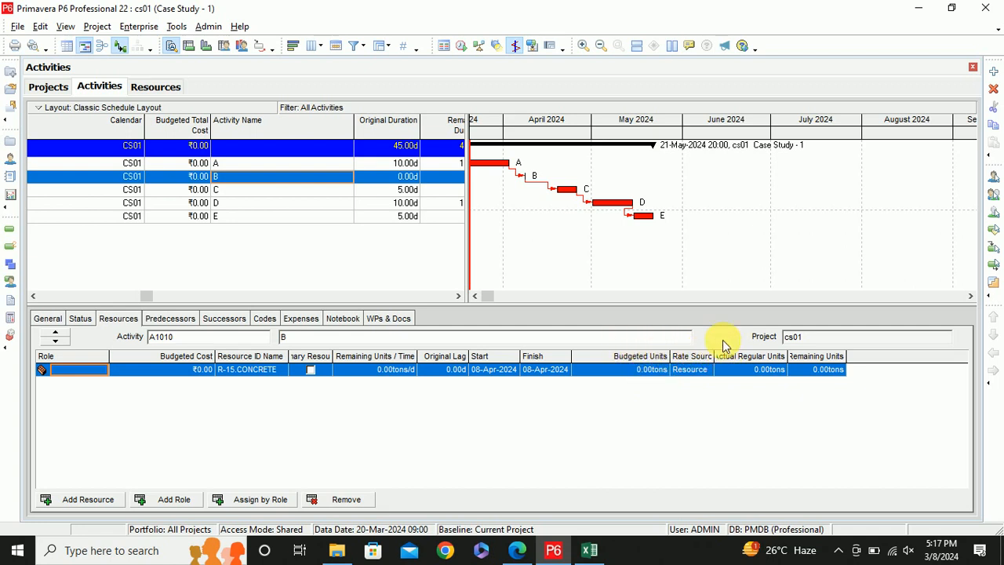
Show the available resource assignment columns as a plain list and remove Remaining Units / Time and Budgeted Units from the selected columns
right_click(757, 357)
left_click(788, 367)
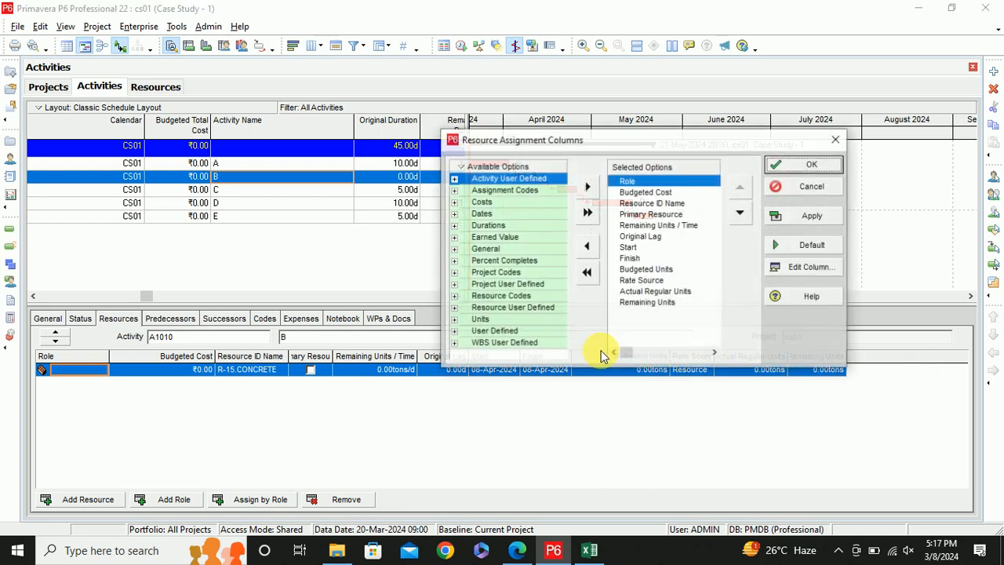
right_click(485, 165)
mouse_move(603, 216)
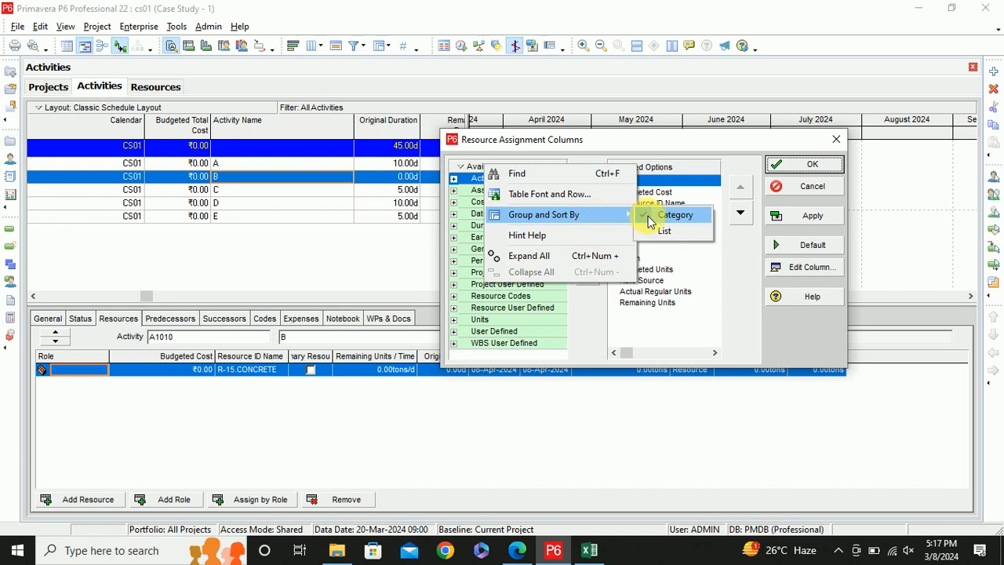
left_click(656, 220)
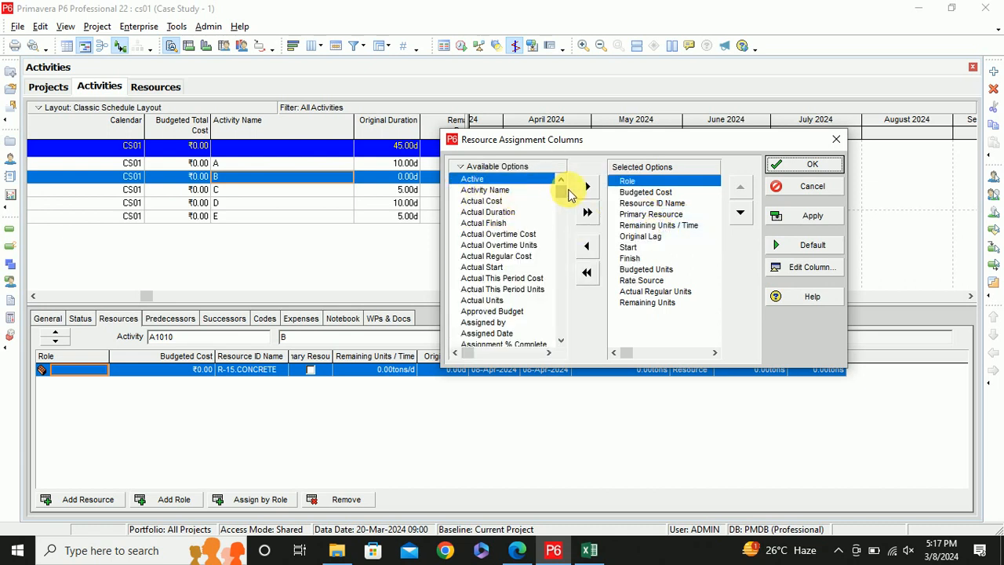
left_click(655, 225)
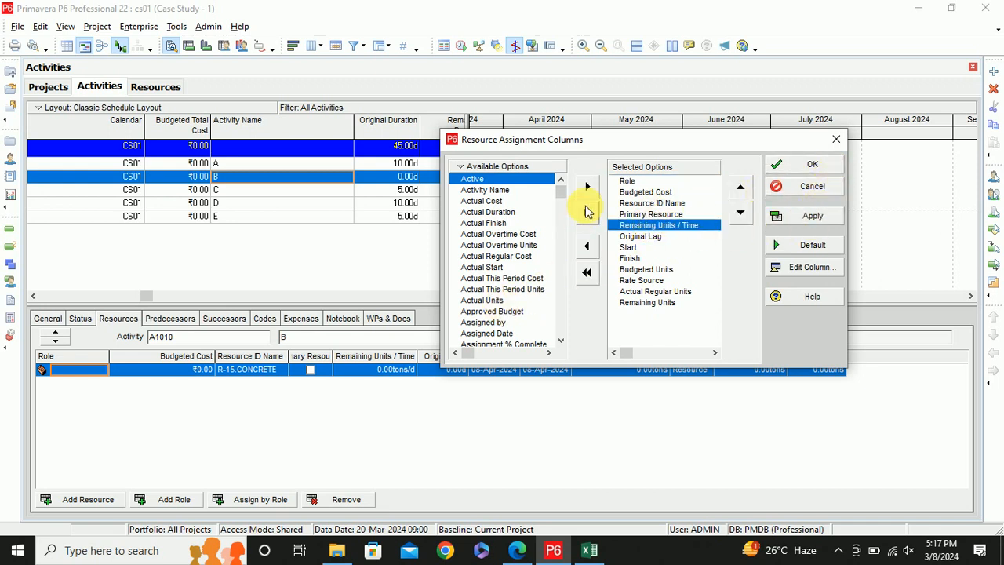
left_click(587, 247)
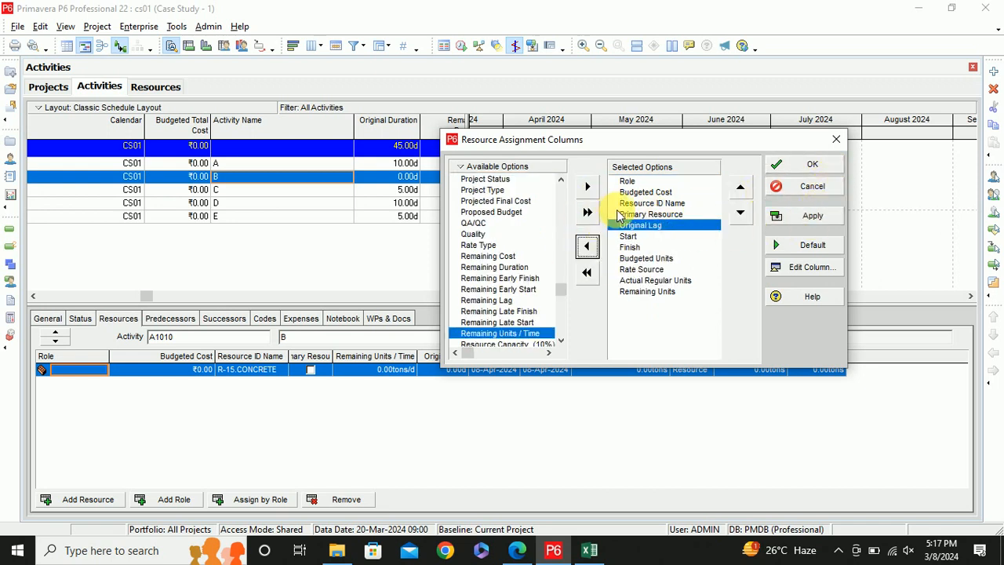
left_click(628, 258)
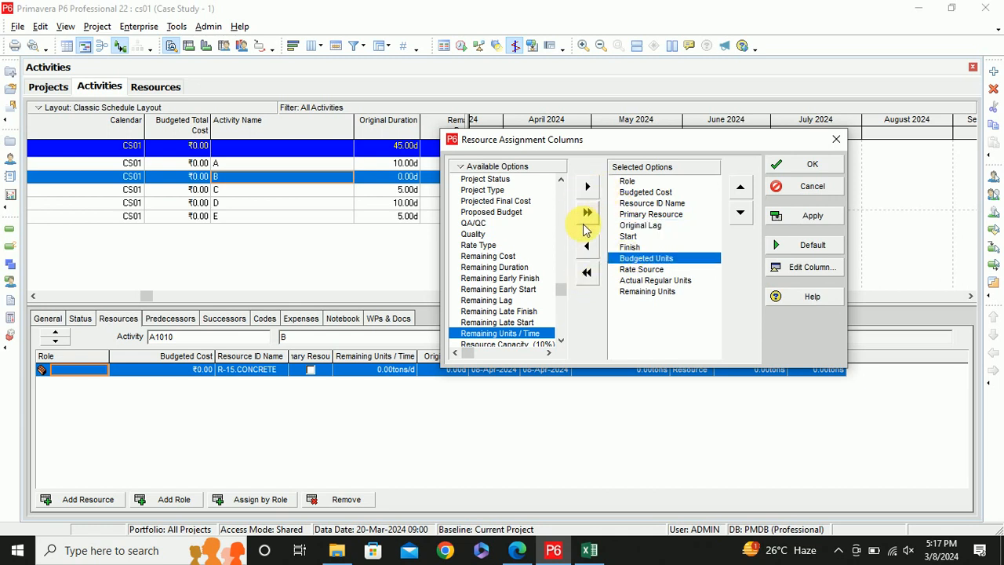
left_click(586, 246)
Add the Actual Units column after Rate Source and apply the column selection to the resource assignment table
scroll(494, 235, "up", 3)
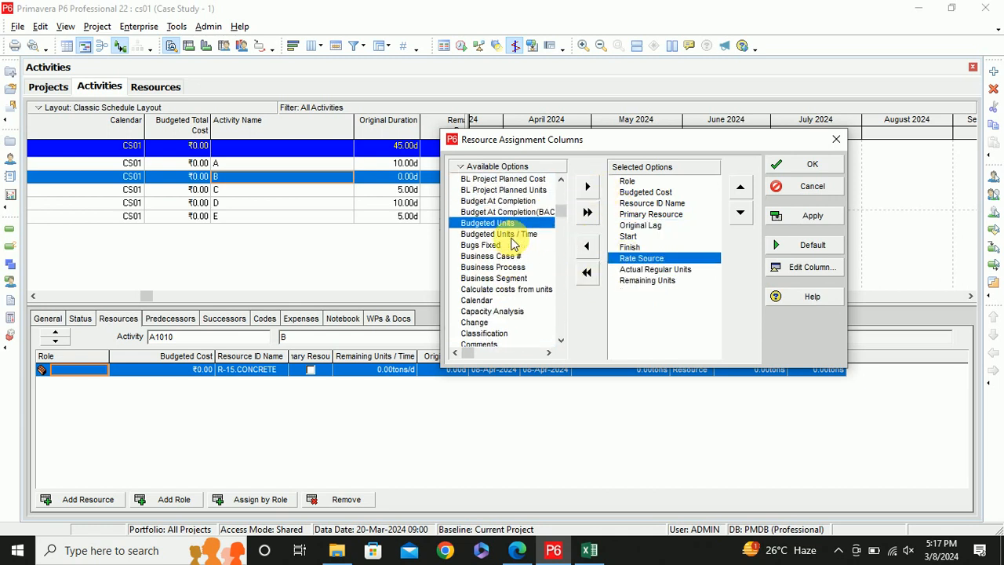
scroll(512, 243, "up", 5)
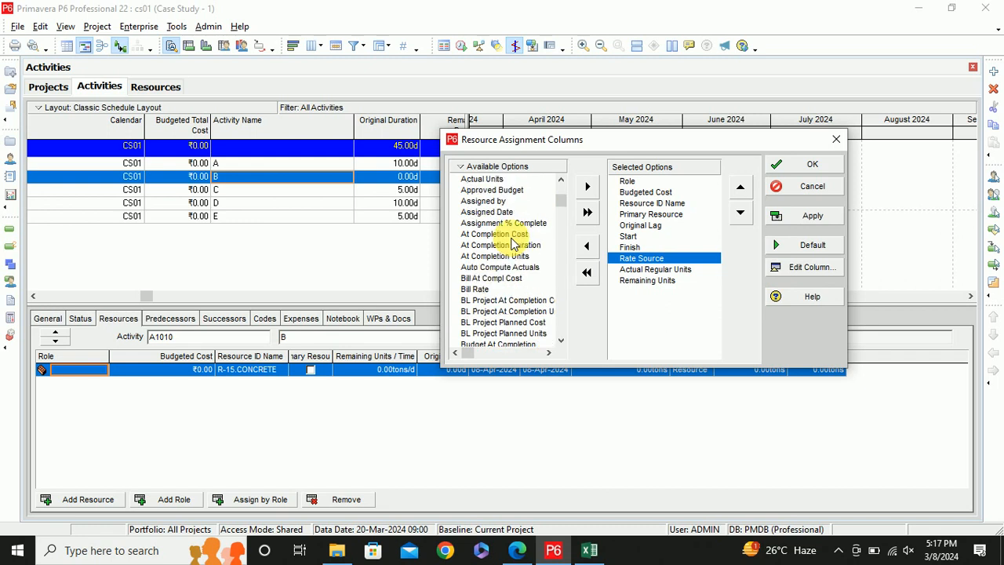
left_click(487, 223)
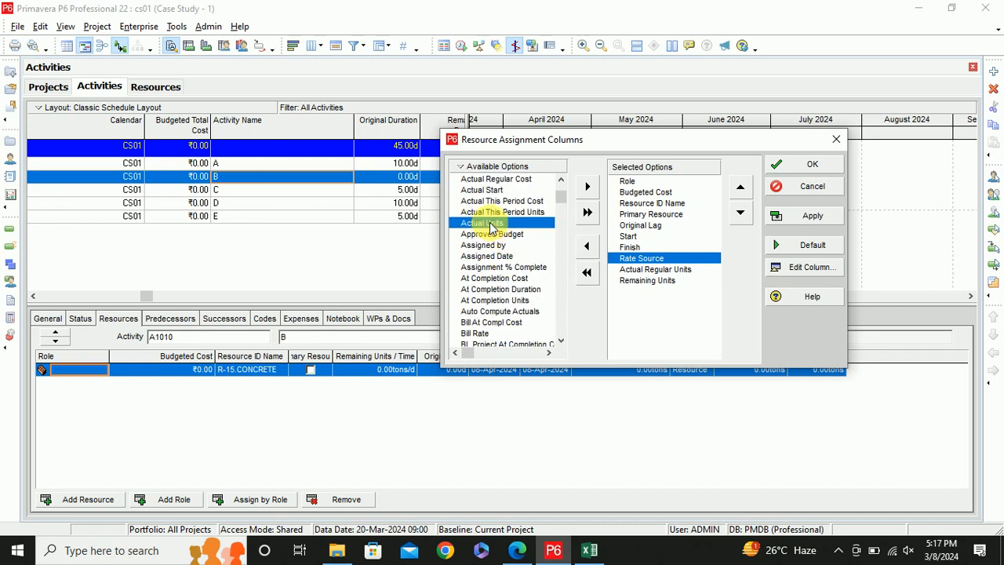
left_click(588, 188)
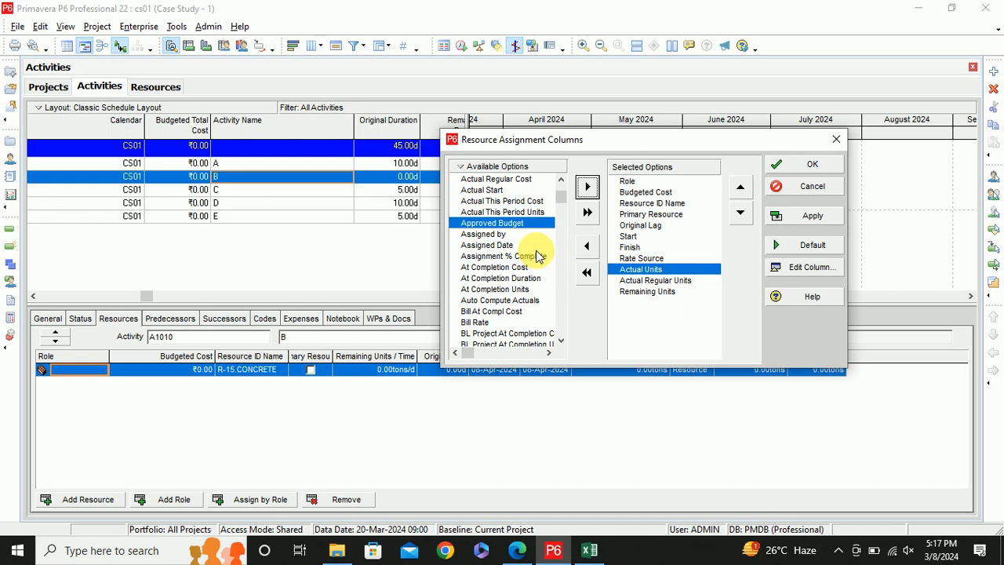
left_click(813, 216)
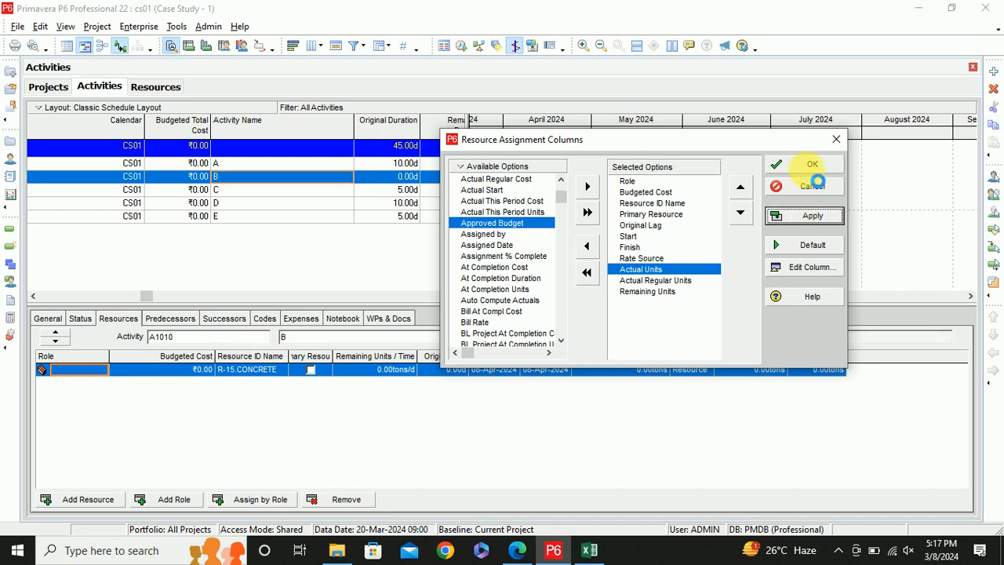
left_click(811, 167)
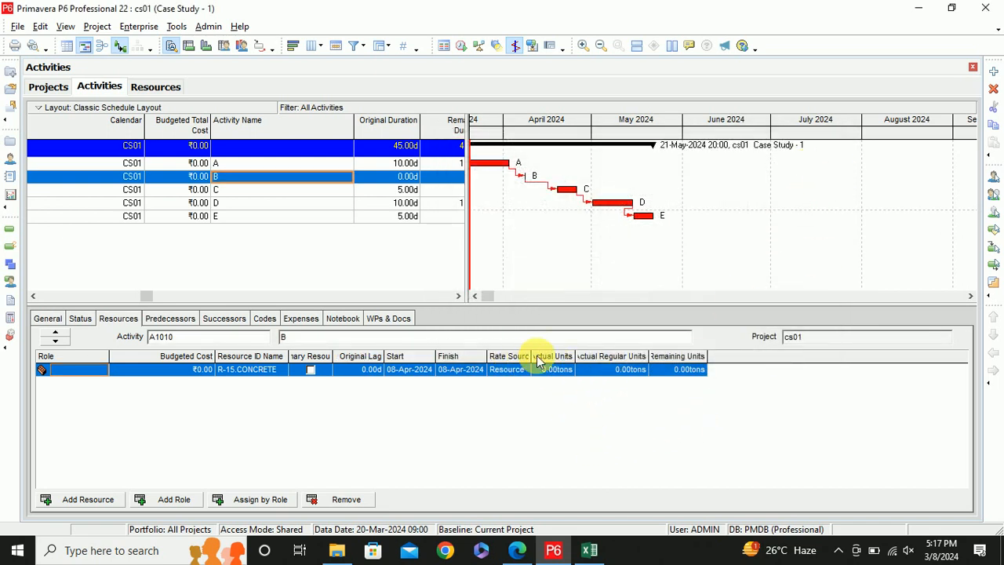
Widen the Actual Units column and set the CONCRETE assignment's actual units on activity B to 15 tons
left_click_drag(575, 356, 666, 373)
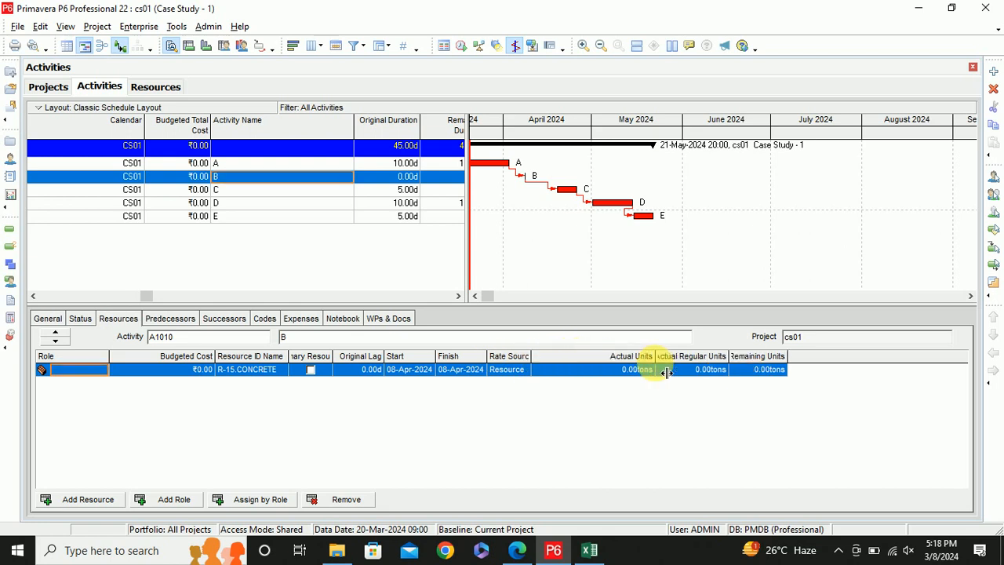
left_click(619, 374)
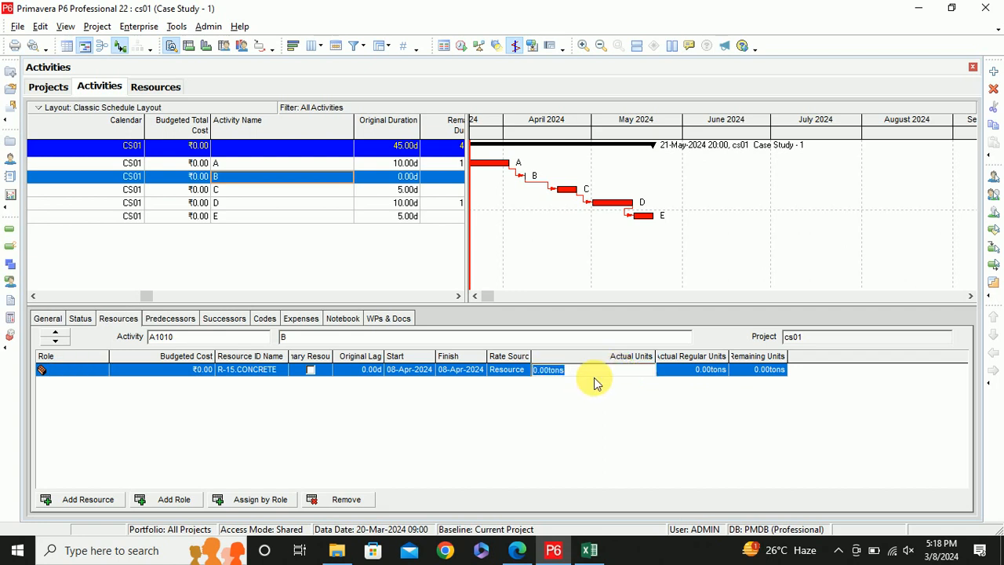
type("15")
key("Return")
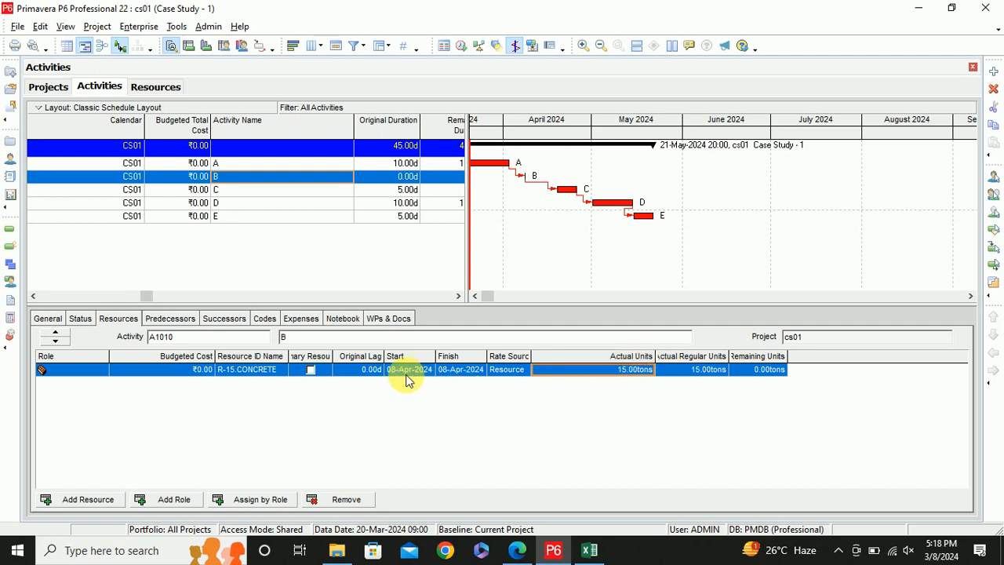
left_click(181, 376)
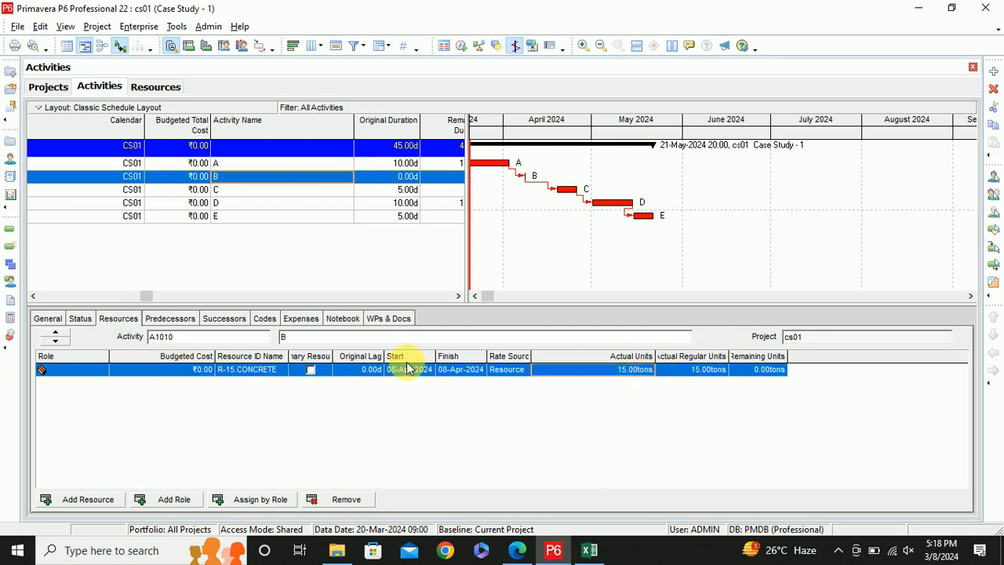
Set the R-15 CONCRETE resource's maximum units per time to 100 tons per day in its units and prices
left_click(157, 89)
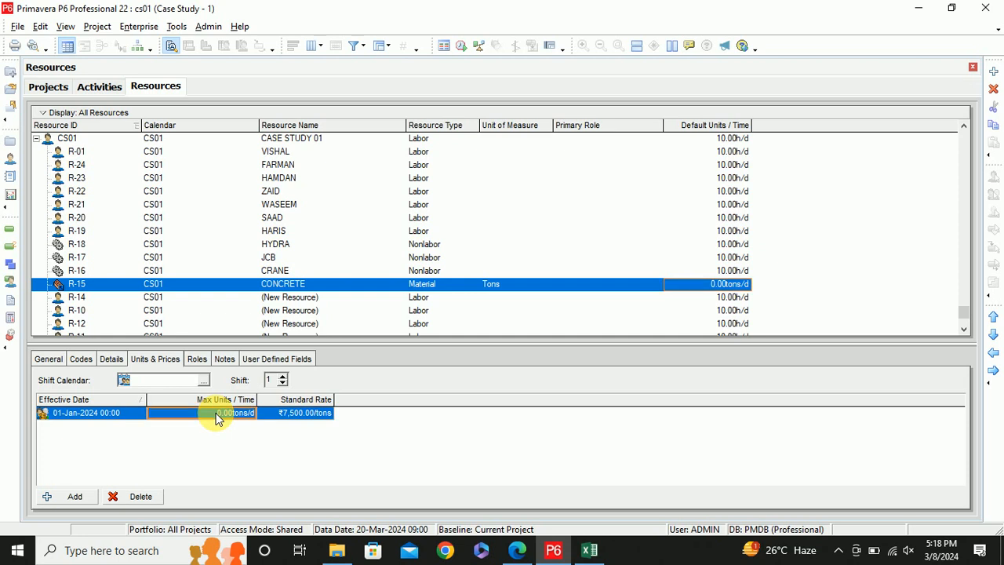
left_click(220, 417)
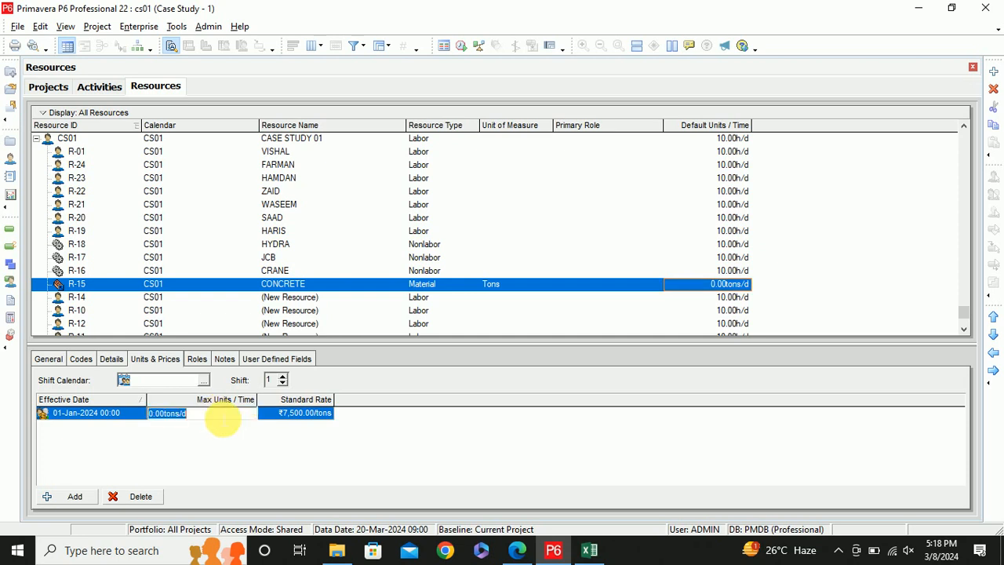
left_click(154, 415)
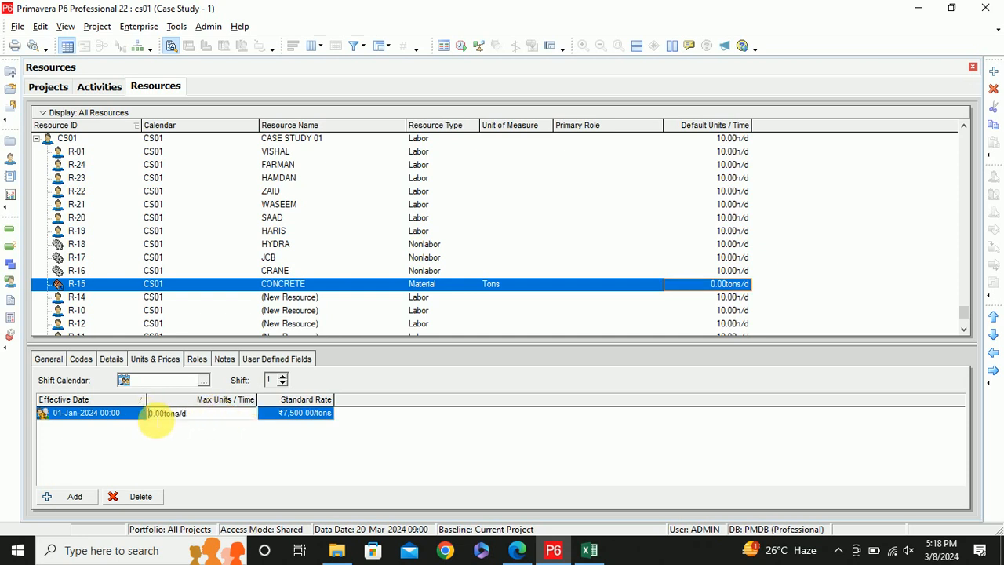
type("10")
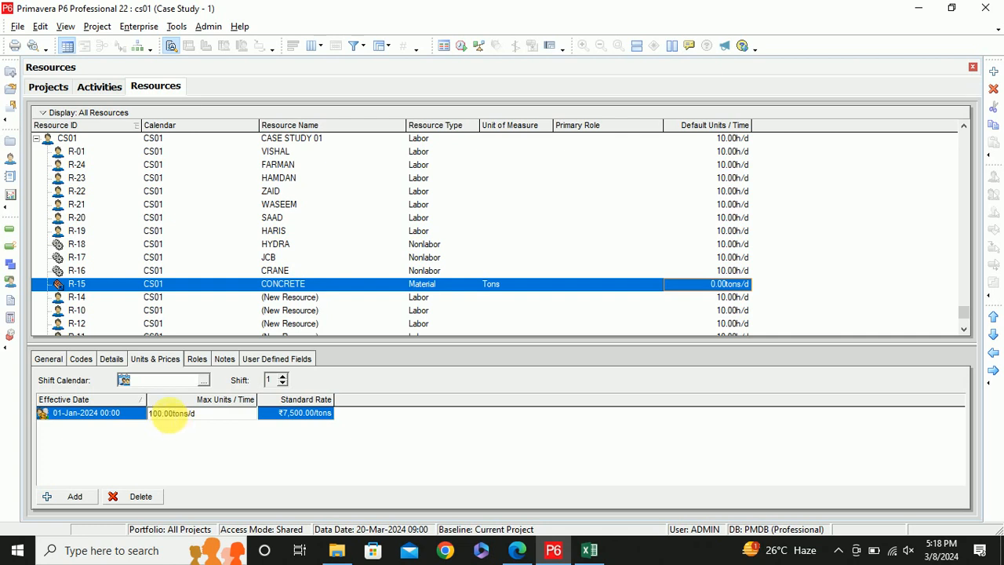
key("Return")
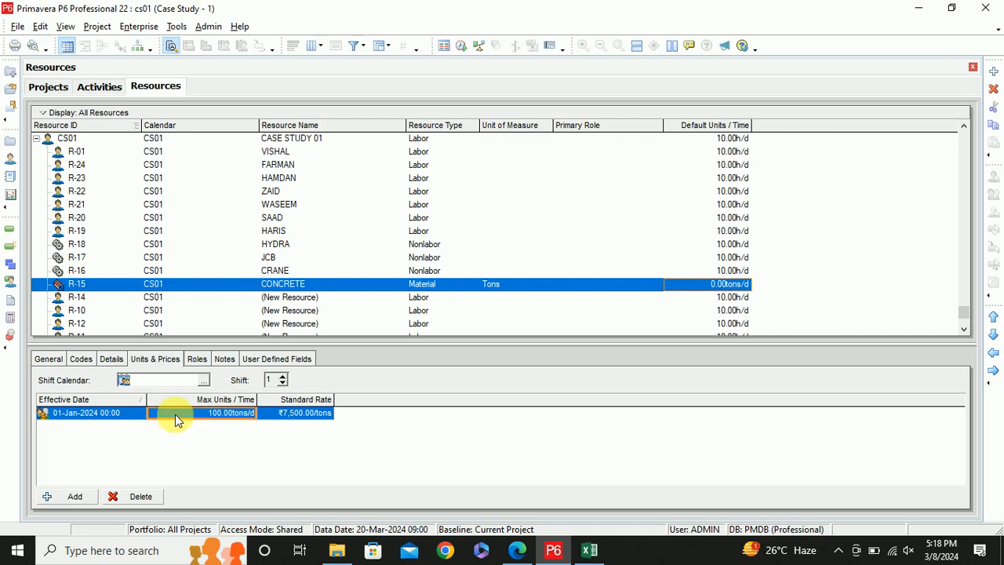
Return to the activities, refresh the data and recalculate the project's assignment costs, then widen the Rate Source column
left_click(116, 95)
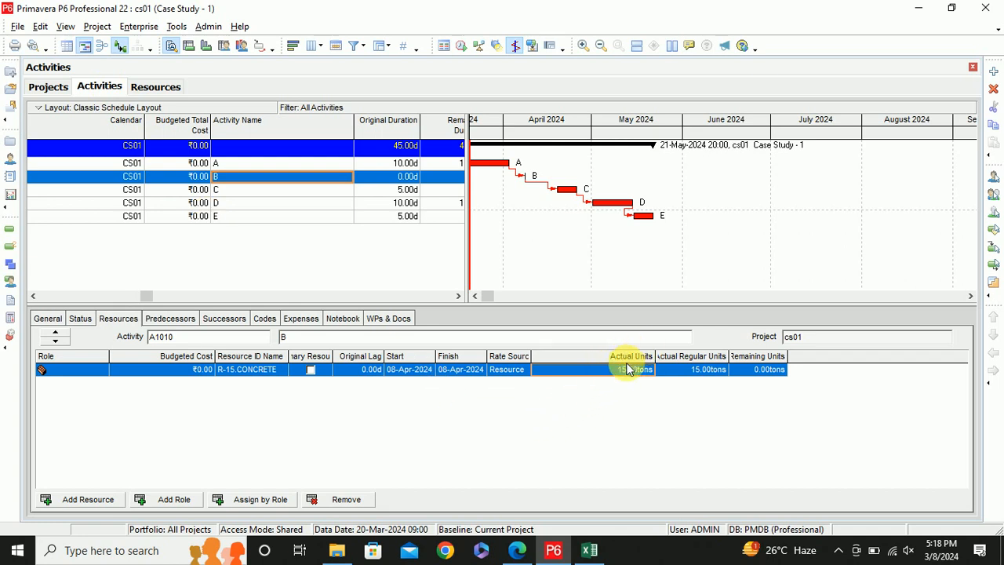
key("F5")
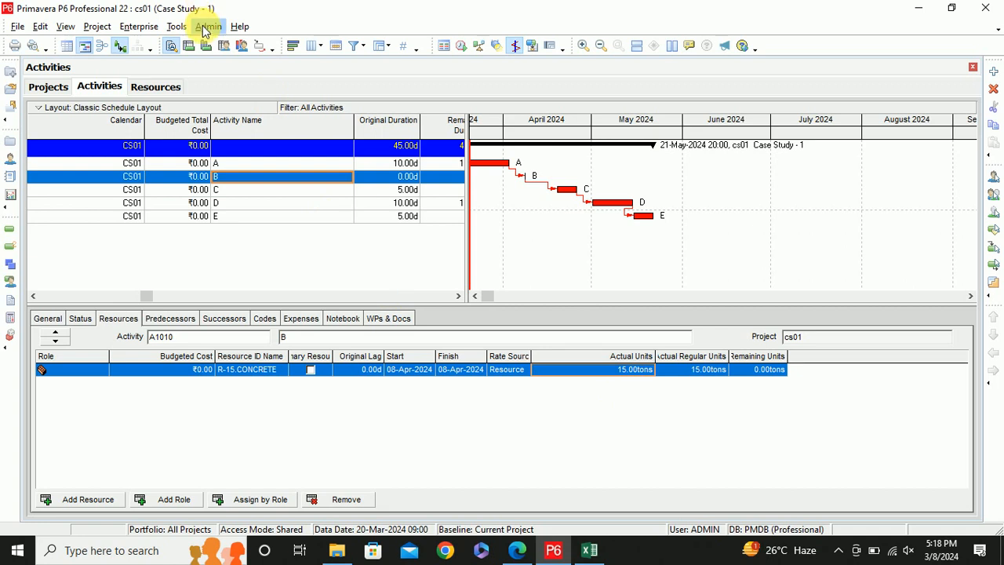
left_click(175, 27)
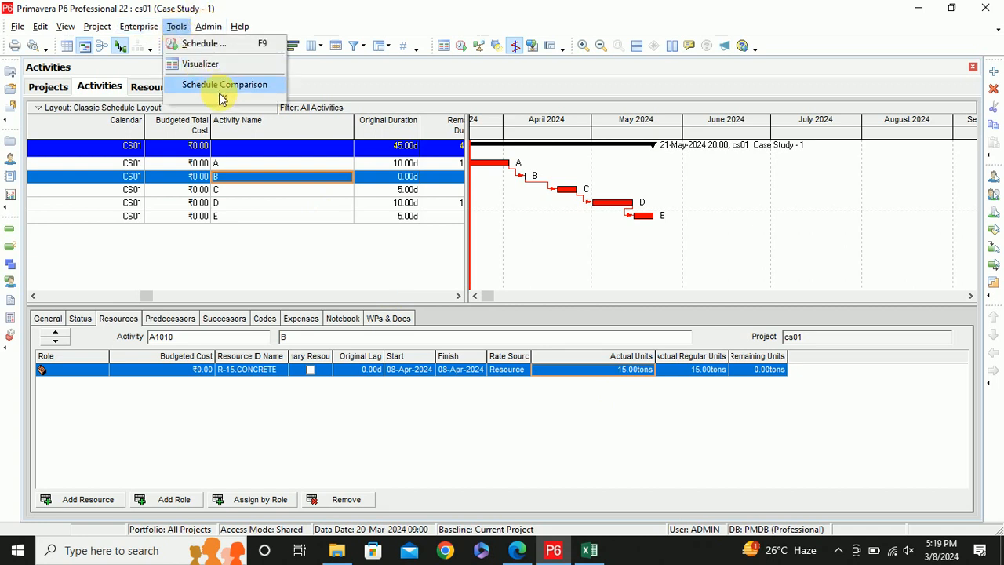
left_click(255, 124)
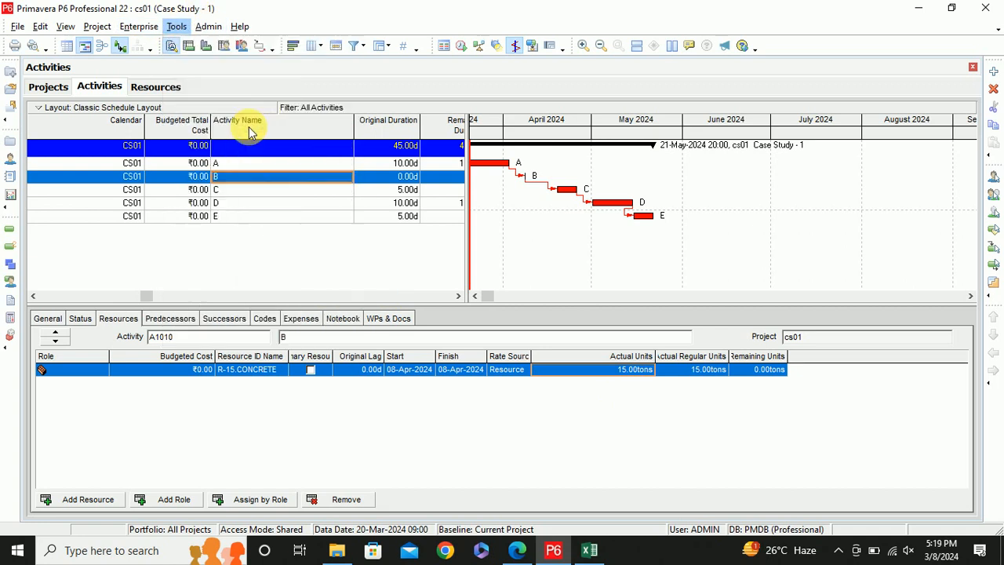
left_click(694, 261)
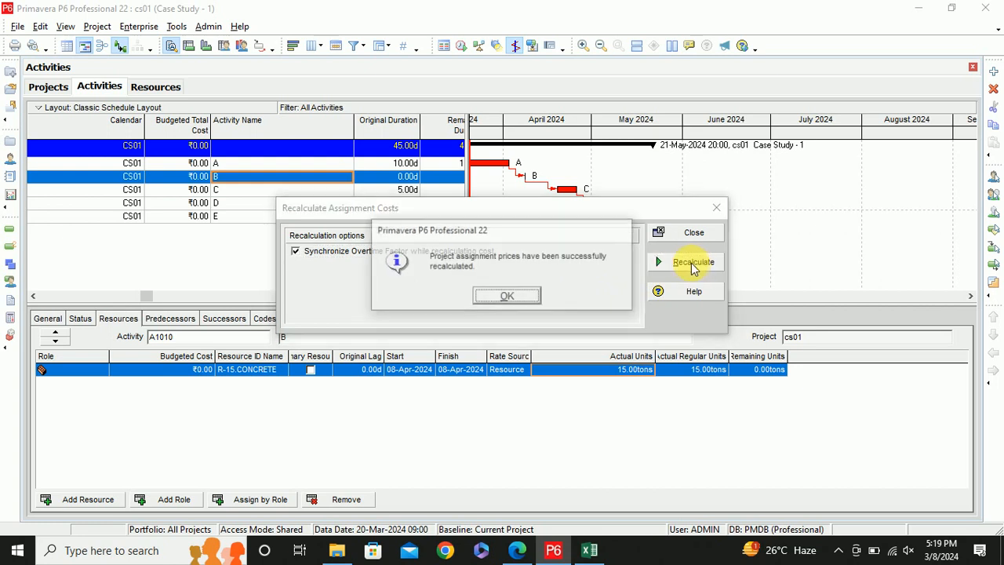
left_click(499, 298)
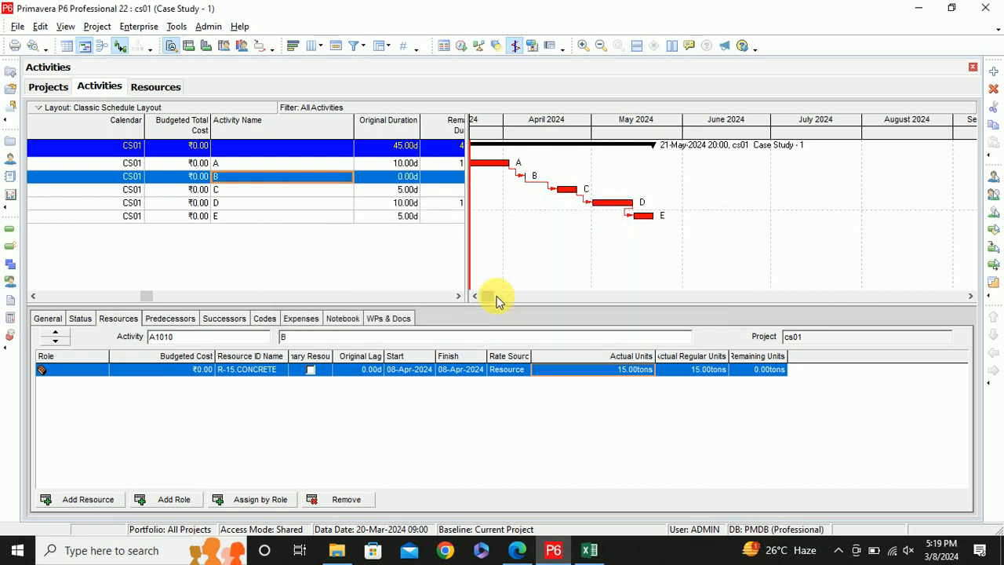
left_click_drag(532, 357, 565, 367)
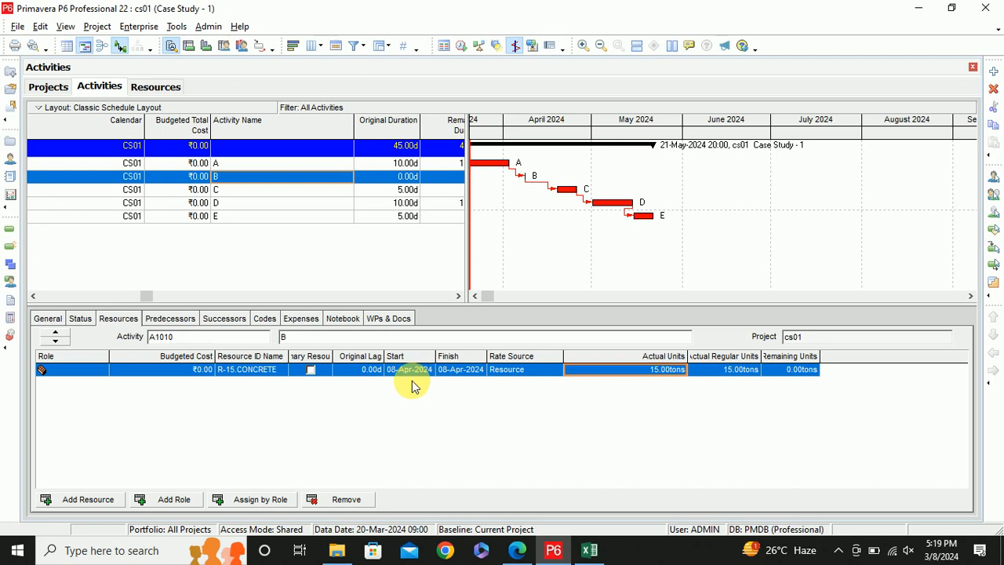
Open the resource assignment column options, show them as an ungrouped list, and add Budgeted Units after Role
right_click(787, 359)
left_click(820, 363)
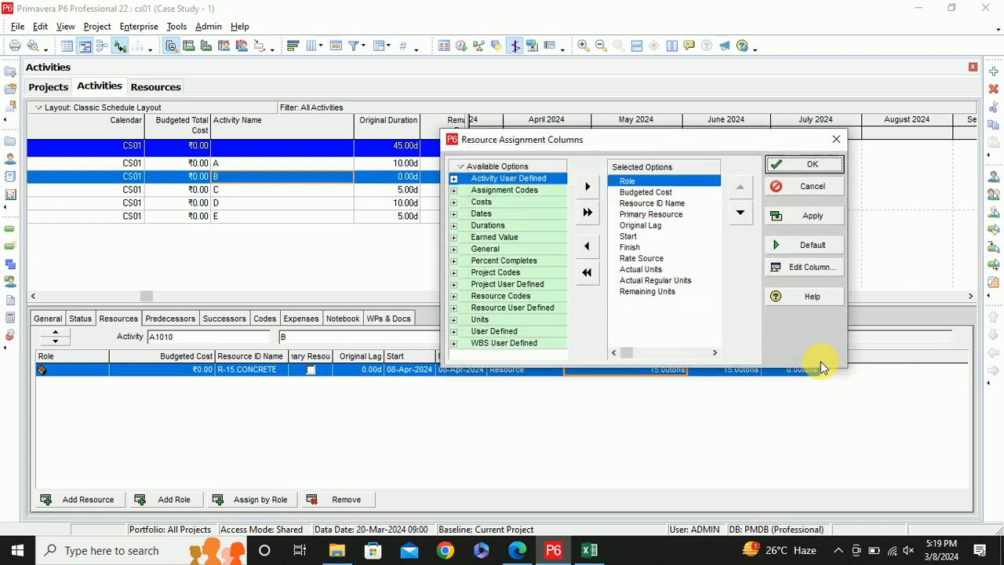
right_click(496, 169)
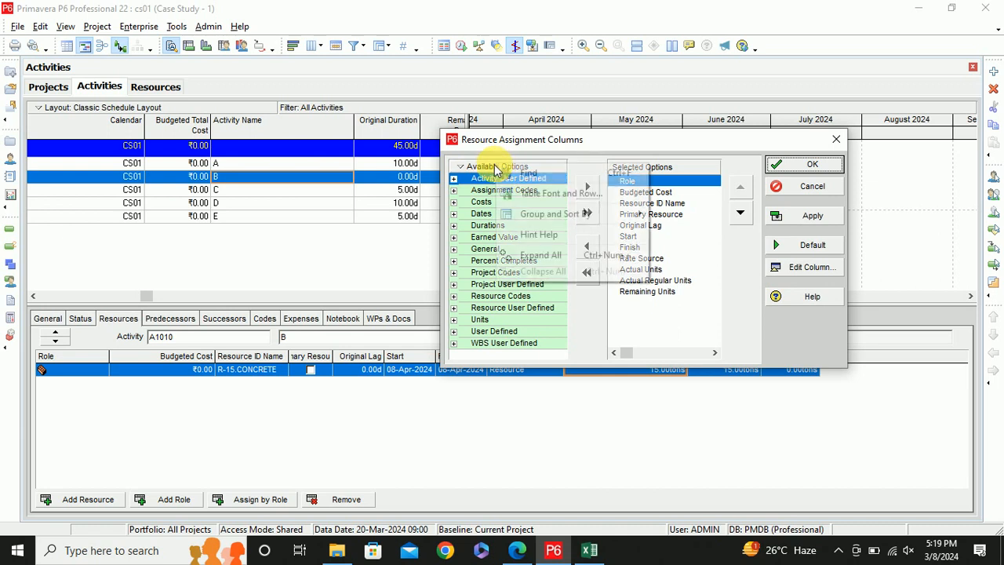
mouse_move(612, 214)
left_click(676, 230)
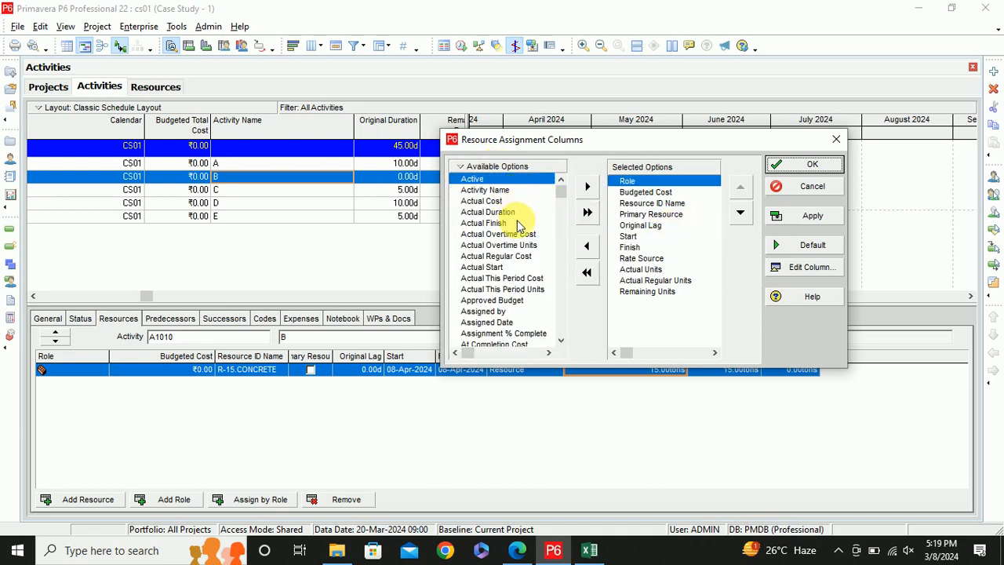
scroll(517, 225, "down", 5)
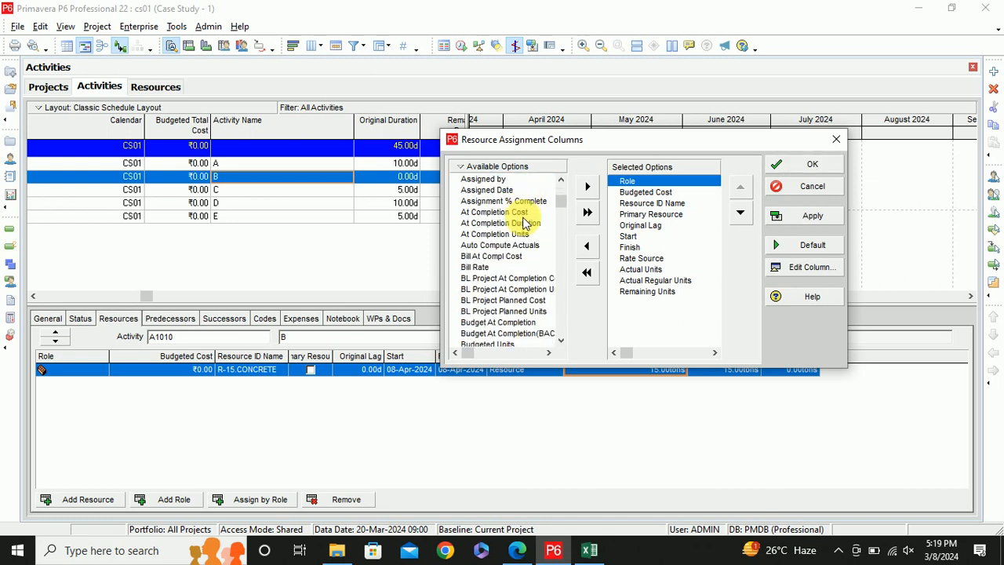
scroll(524, 224, "down", 2)
scroll(524, 224, "down", 1)
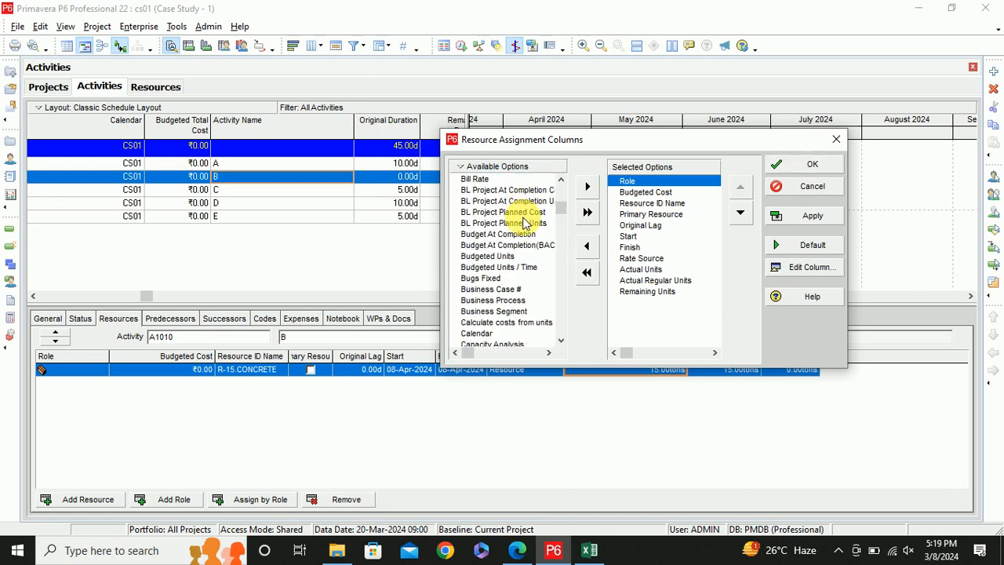
double_click(486, 256)
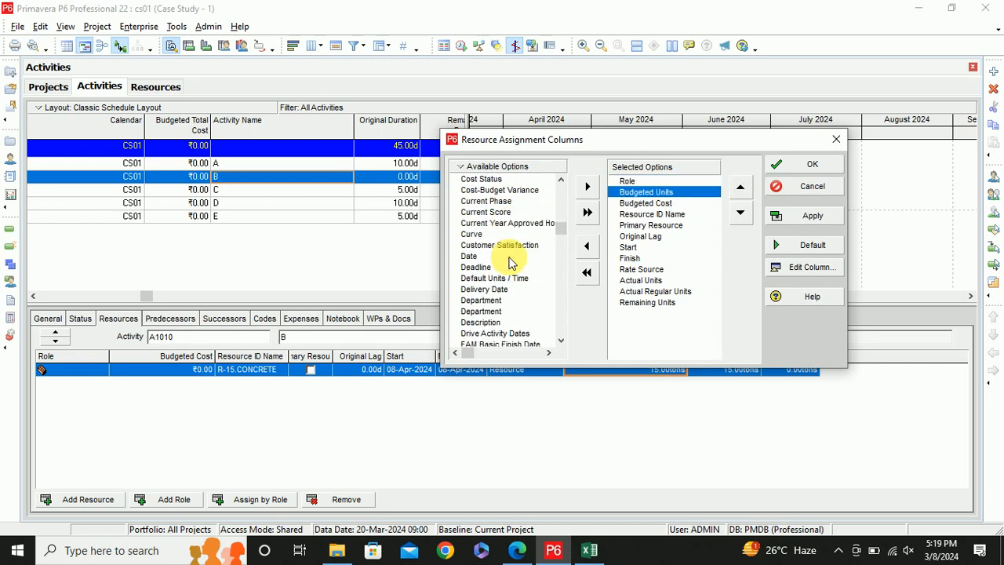
Add the Remaining Units / Time column after Budgeted Units and apply the column selection to the resource assignment table
scroll(510, 262, "down", 4)
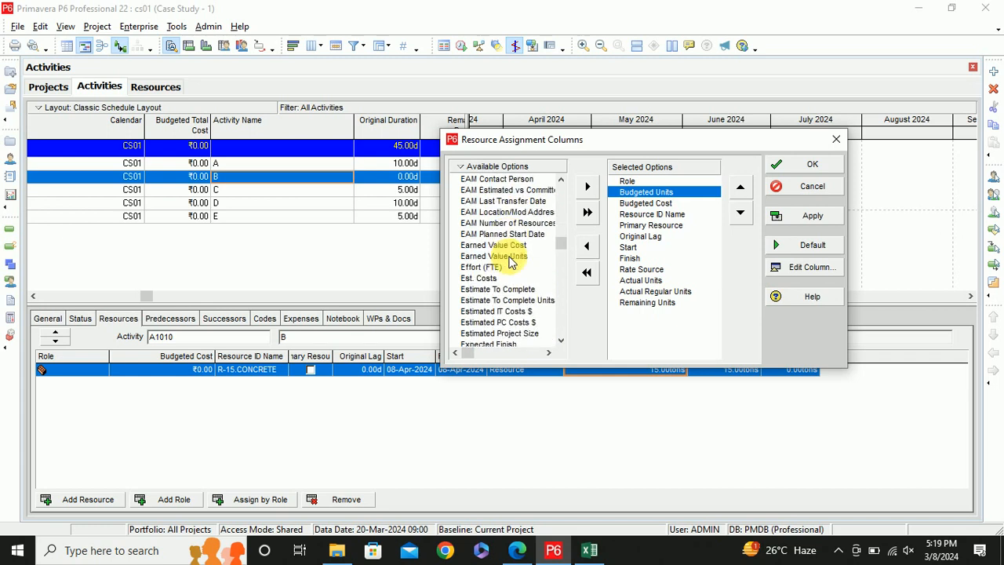
scroll(514, 255, "up", 1)
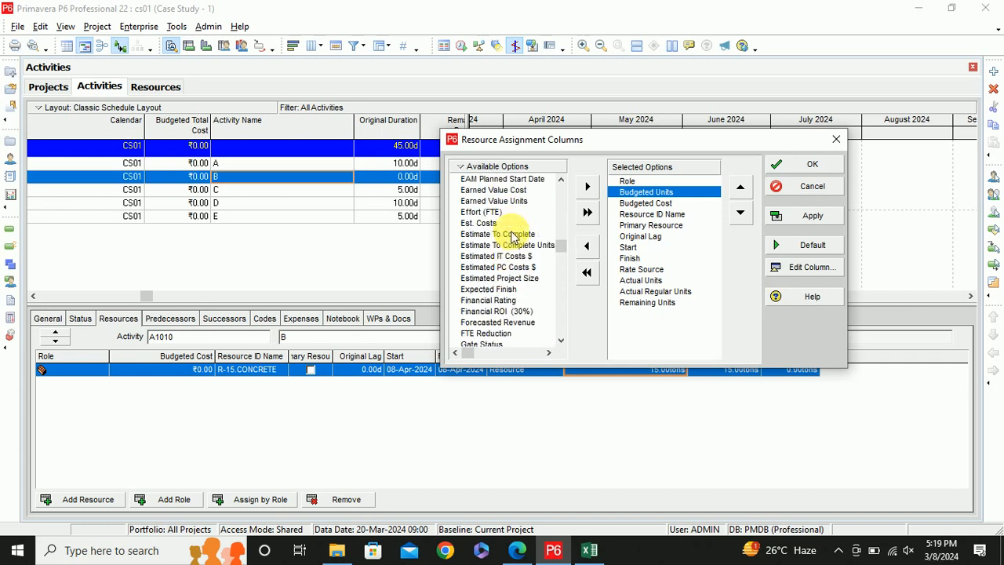
scroll(514, 247, "down", 4)
scroll(514, 243, "down", 7)
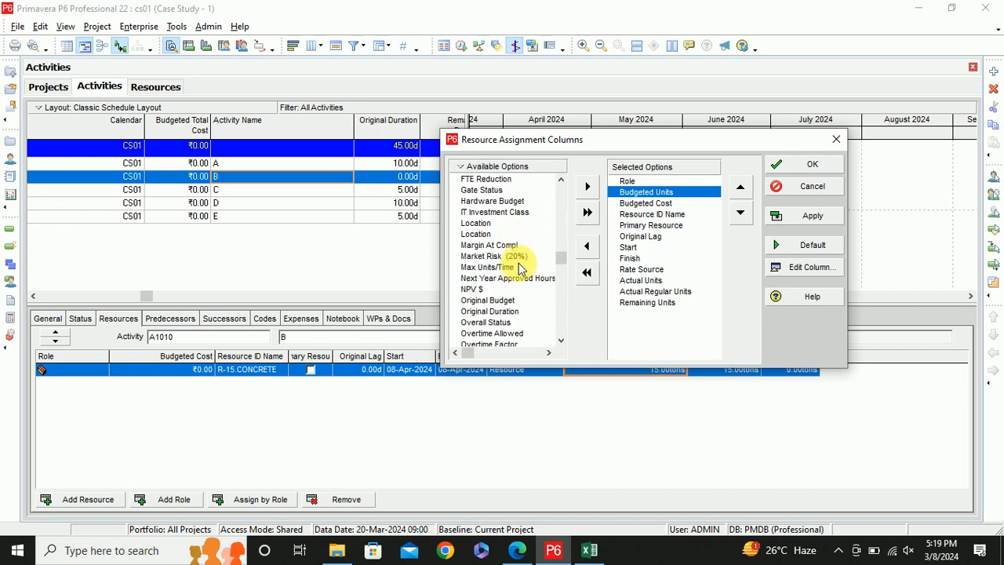
scroll(506, 308, "down", 6)
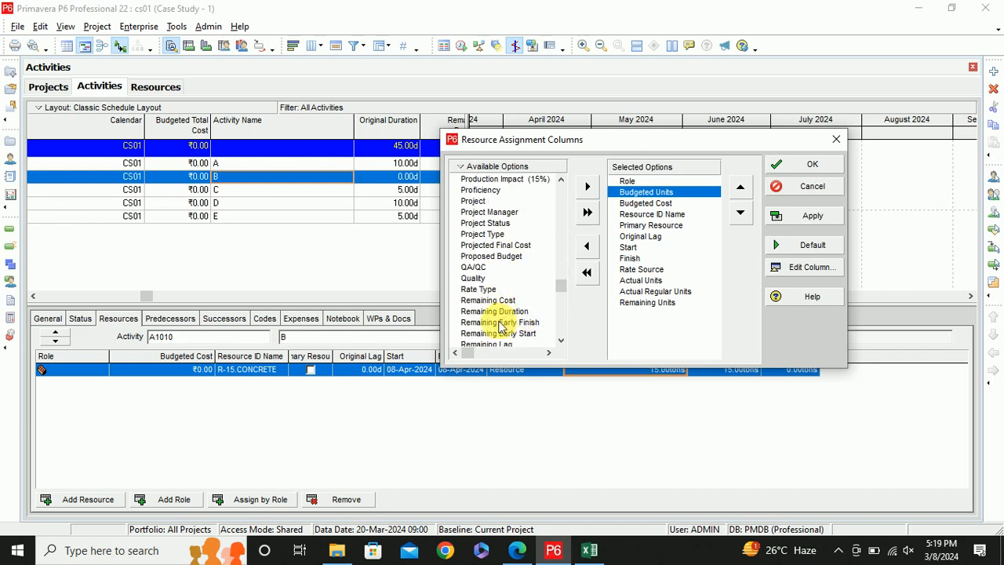
scroll(502, 306, "down", 2)
scroll(502, 304, "down", 1)
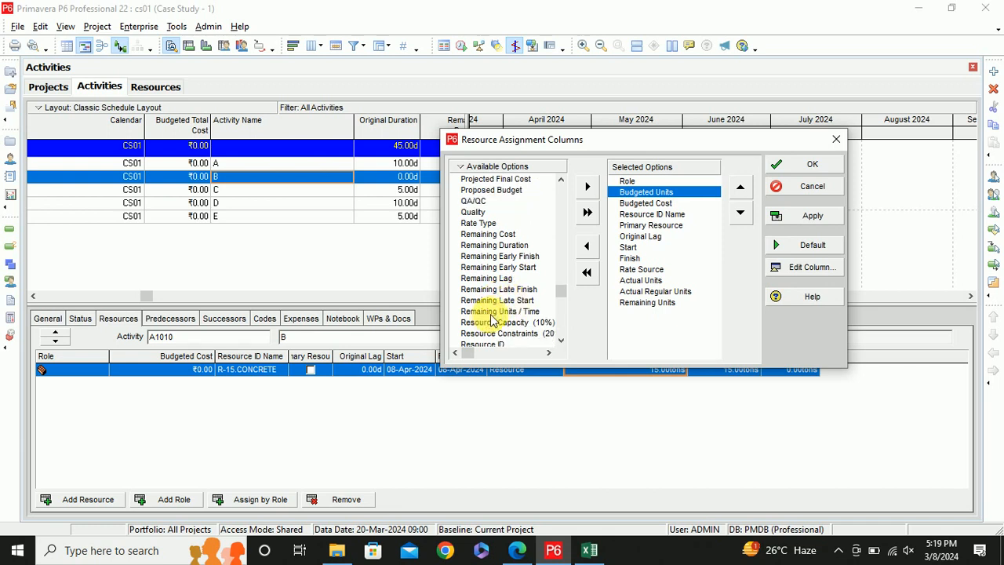
scroll(492, 320, "down", 1)
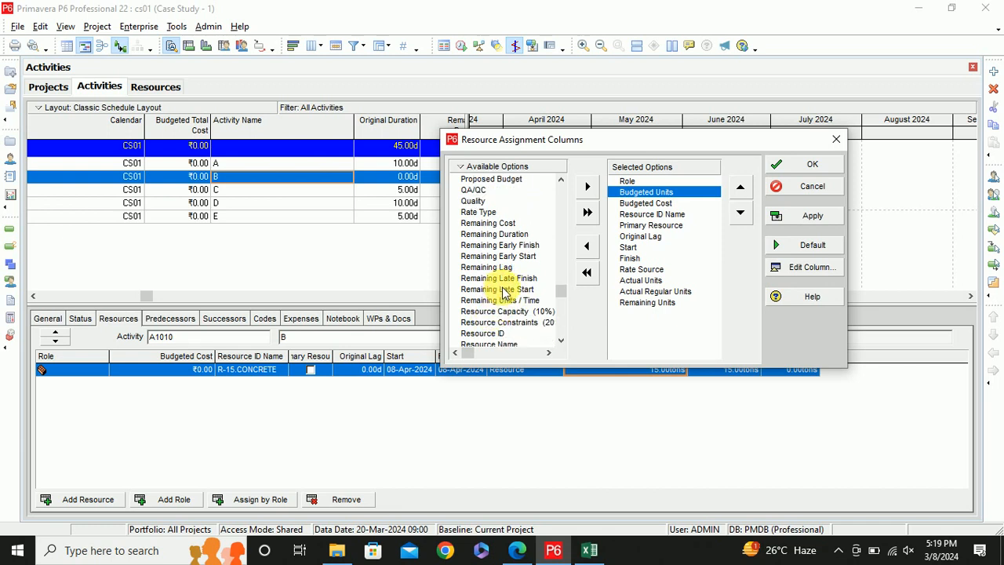
double_click(501, 300)
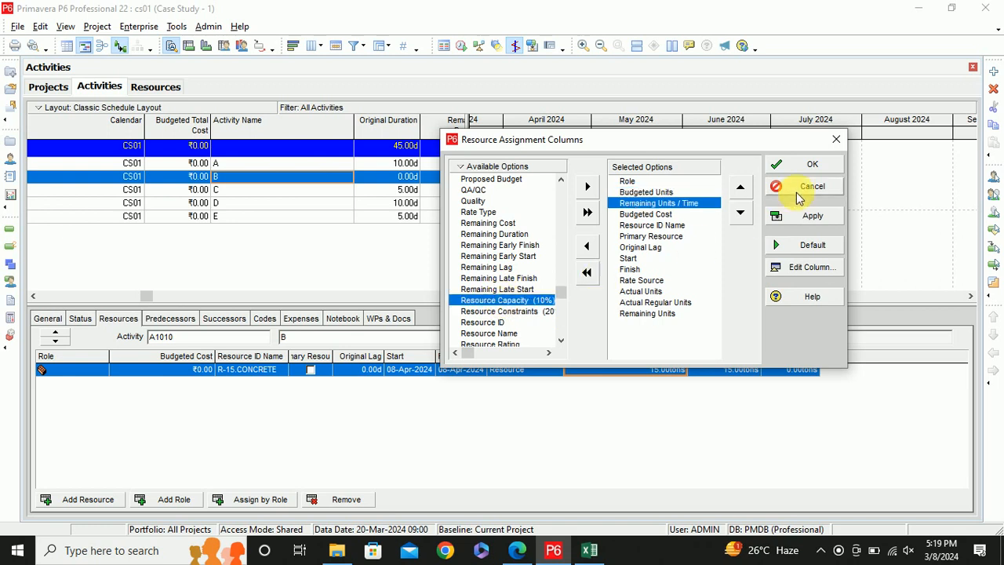
left_click(805, 217)
left_click(812, 168)
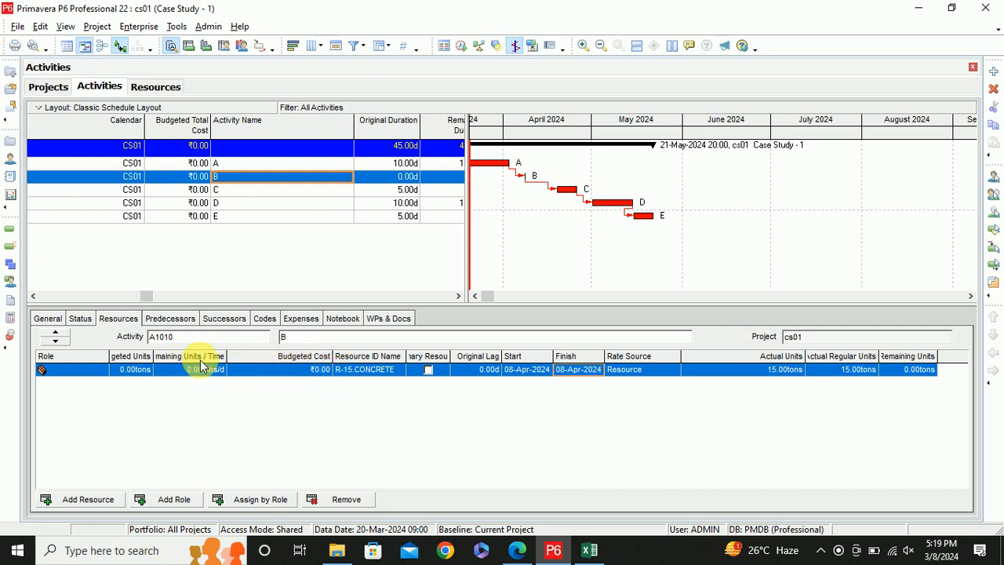
Widen the Budgeted Units column and set the CONCRETE assignment's budgeted units on activity B to 15 tons
left_click_drag(153, 356, 243, 356)
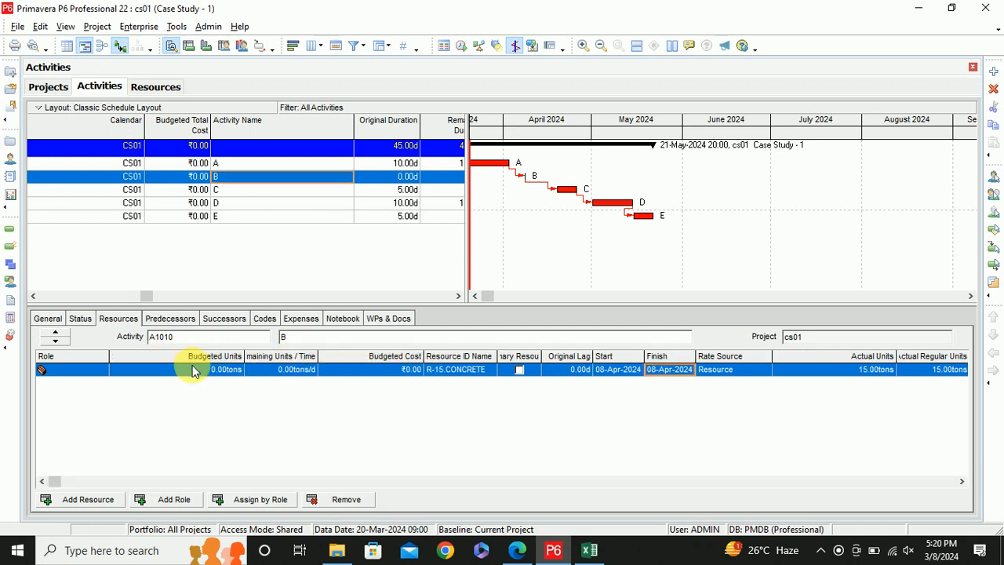
left_click(210, 369)
left_click(210, 373)
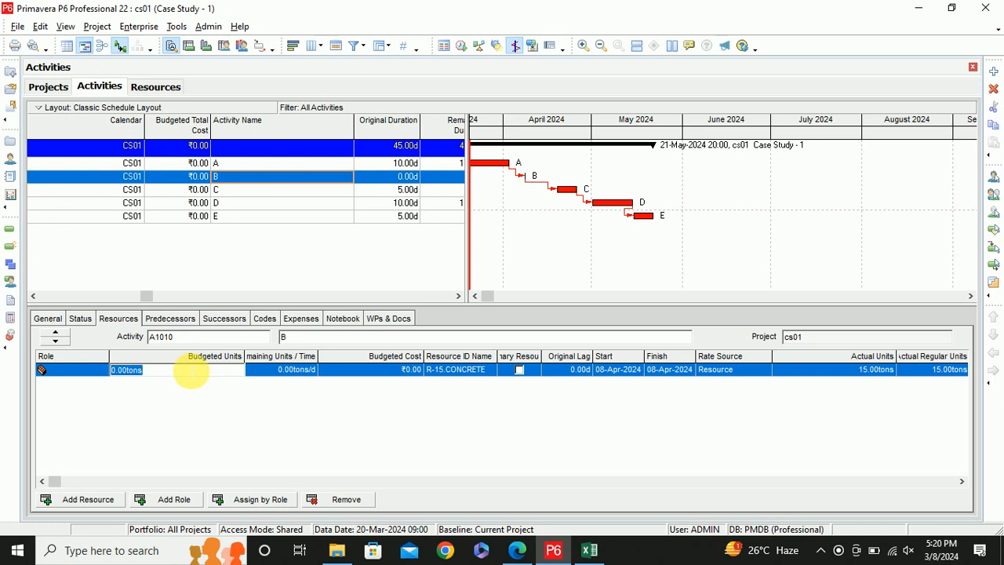
type("15")
key("Return")
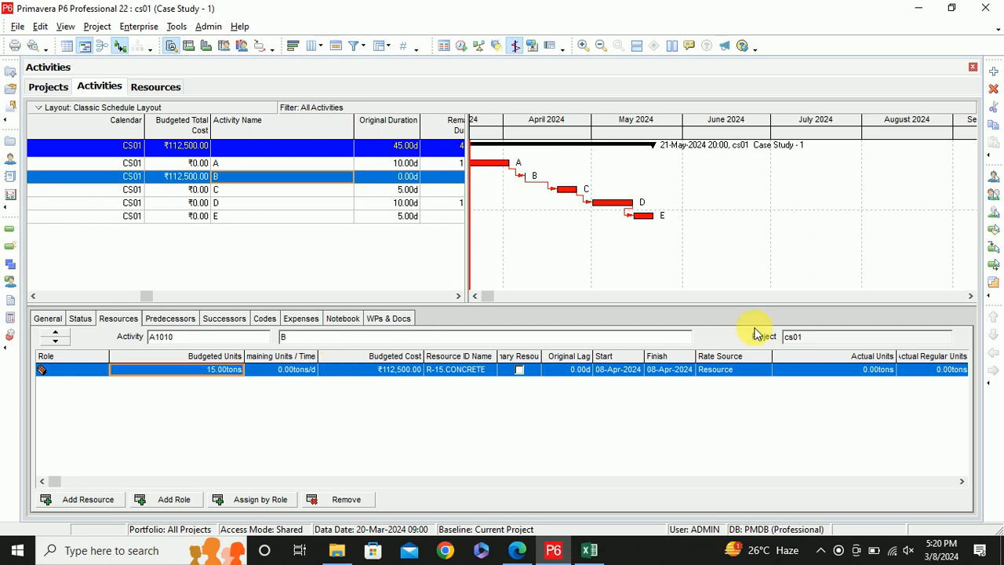
Remove the Actual Units column from the resource assignment table and apply the change
right_click(834, 358)
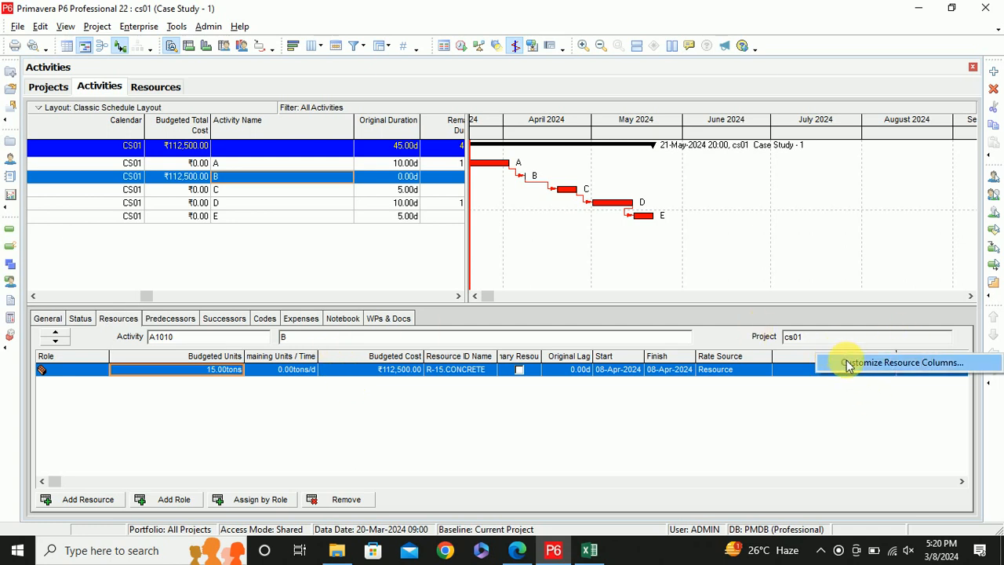
left_click(847, 361)
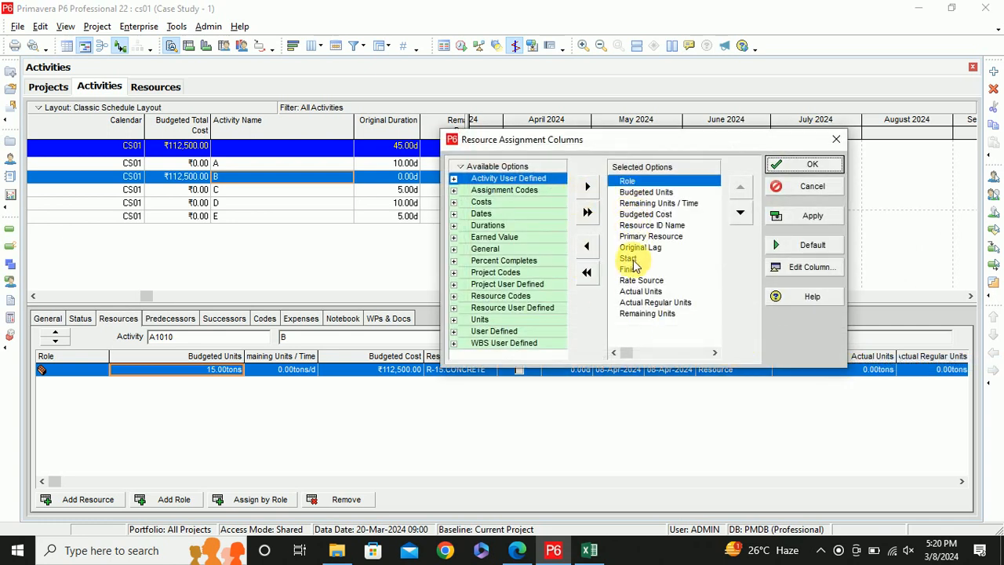
left_click(639, 291)
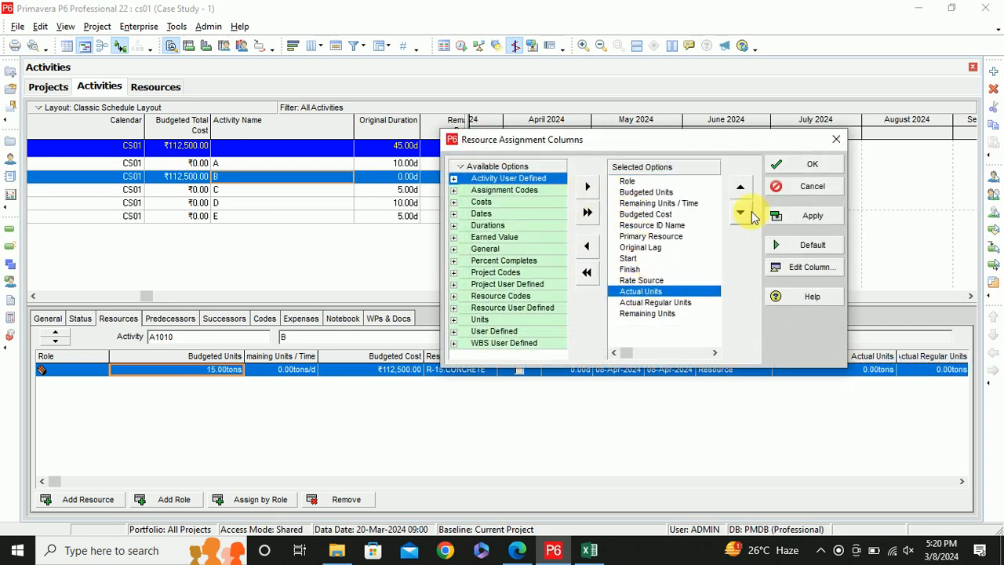
left_click(587, 245)
left_click(812, 214)
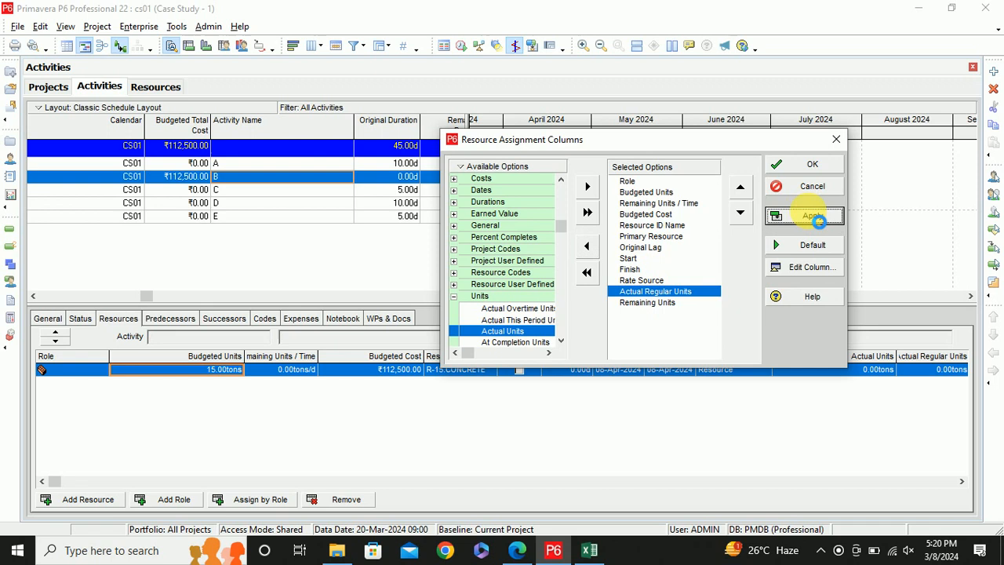
left_click(803, 165)
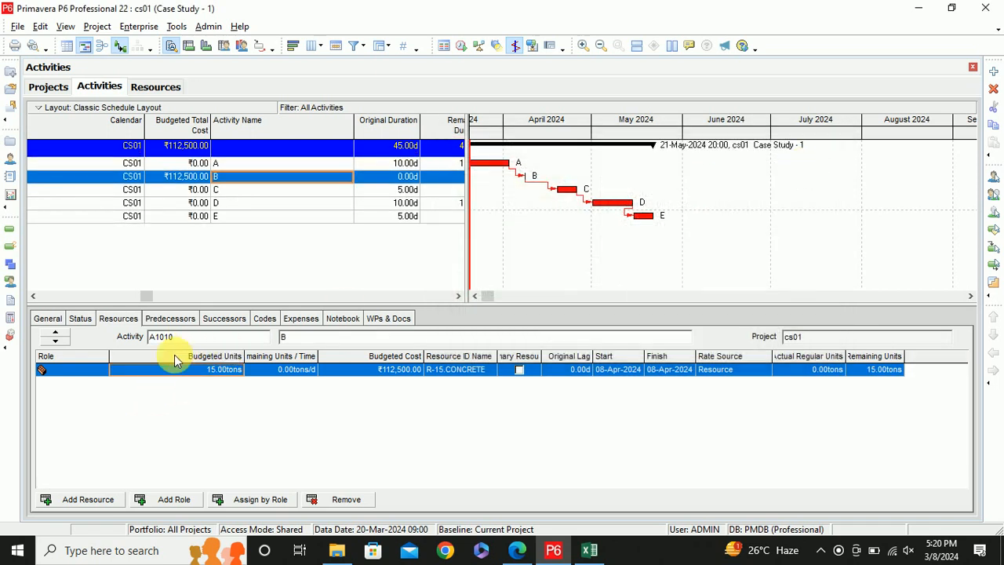
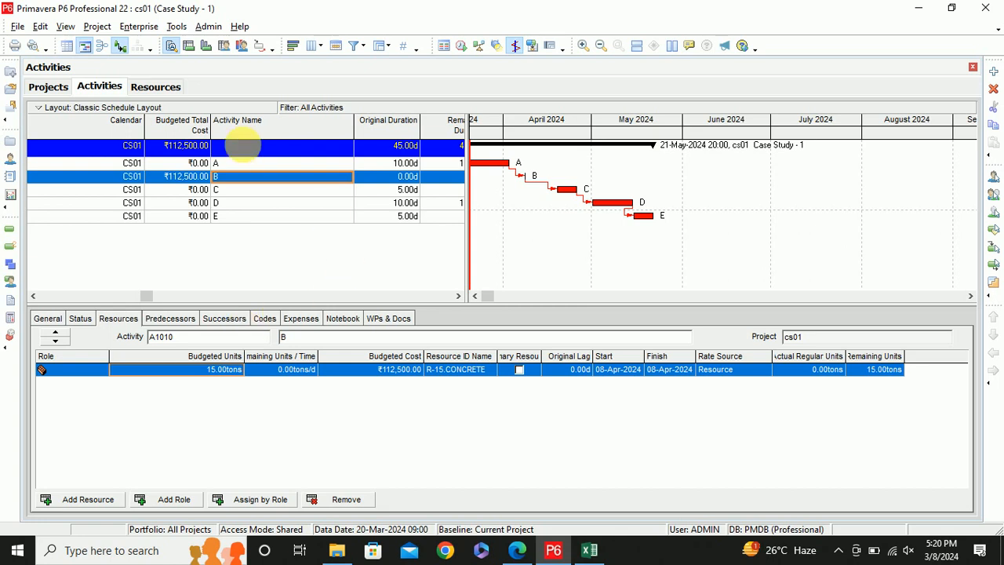
Return to the resources and select the name of the unnamed R-14 resource below CONCRETE
left_click(156, 88)
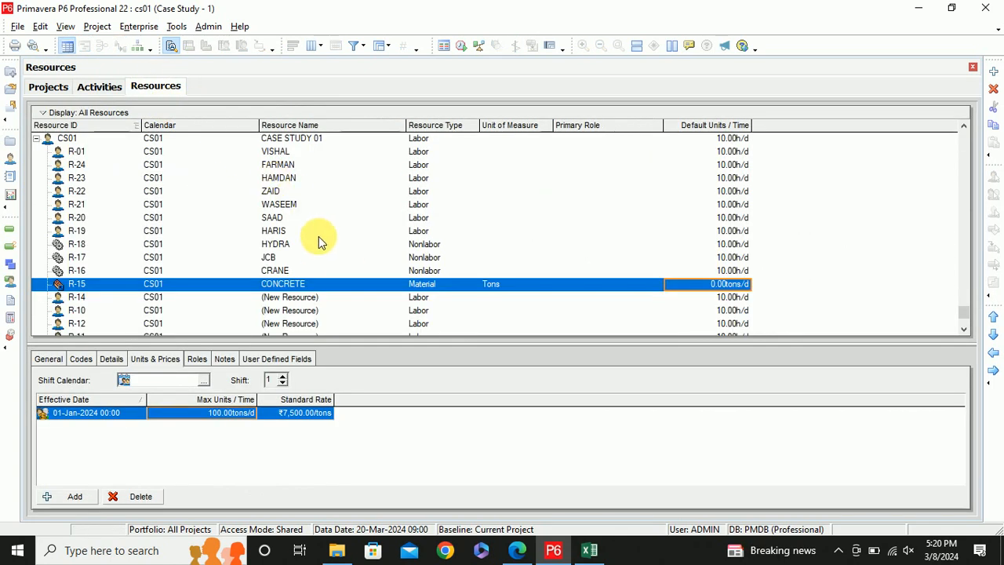
scroll(320, 242, "down", 1)
scroll(321, 242, "down", 2)
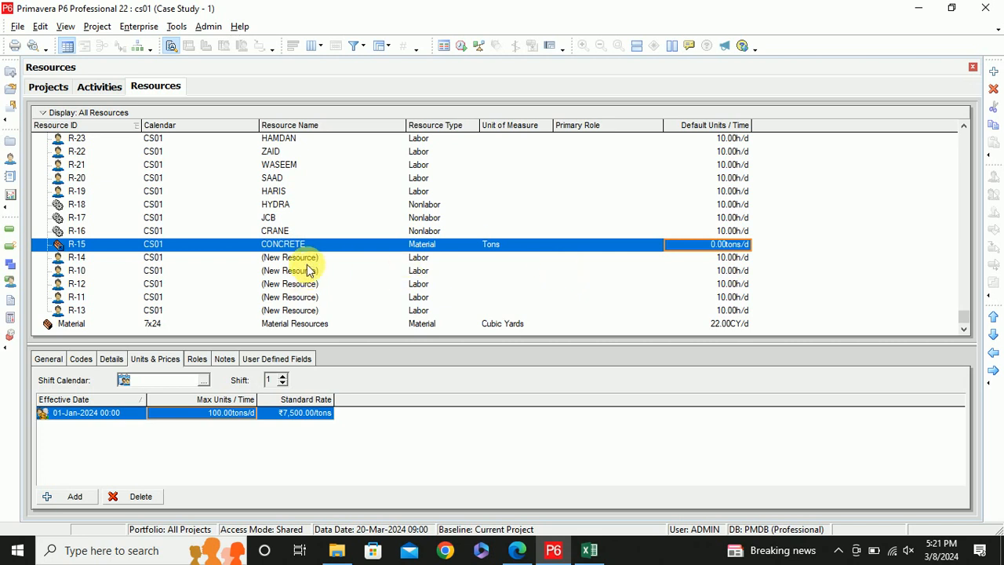
left_click(297, 257)
Switch to the Excel workbook, copy the STEEL resource name from cell B39, and return to Primavera P6
left_click(589, 550)
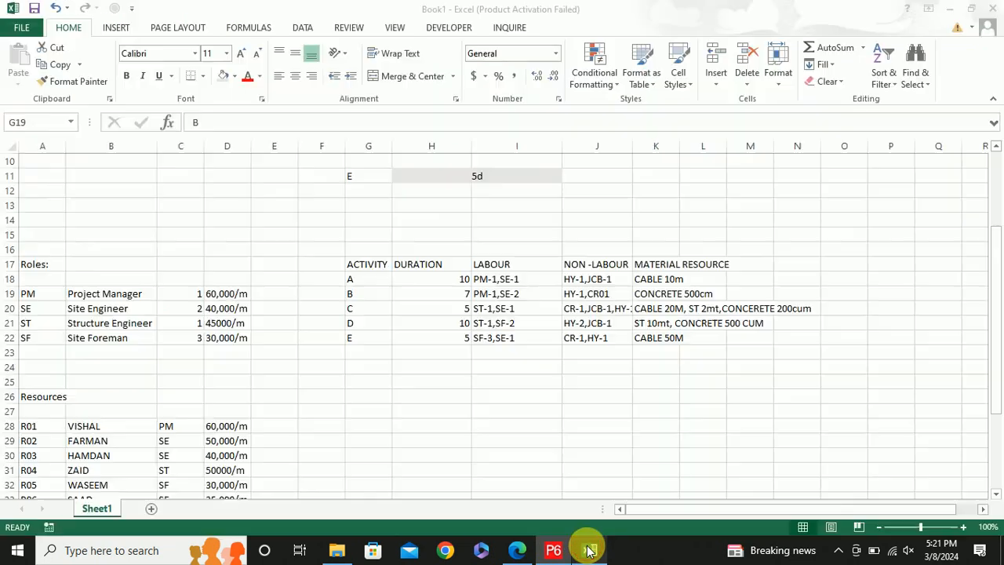
scroll(134, 343, "down", 4)
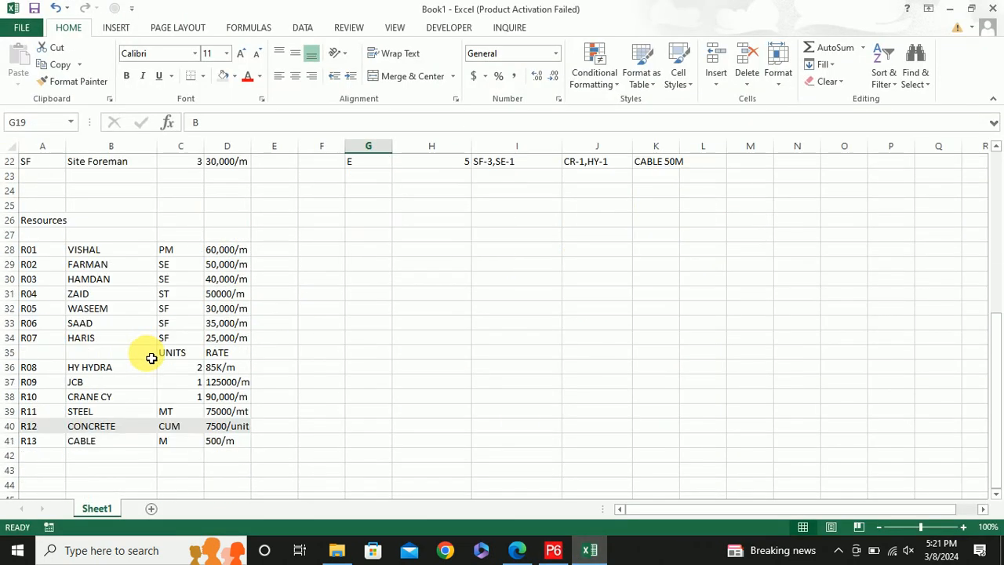
left_click(102, 417)
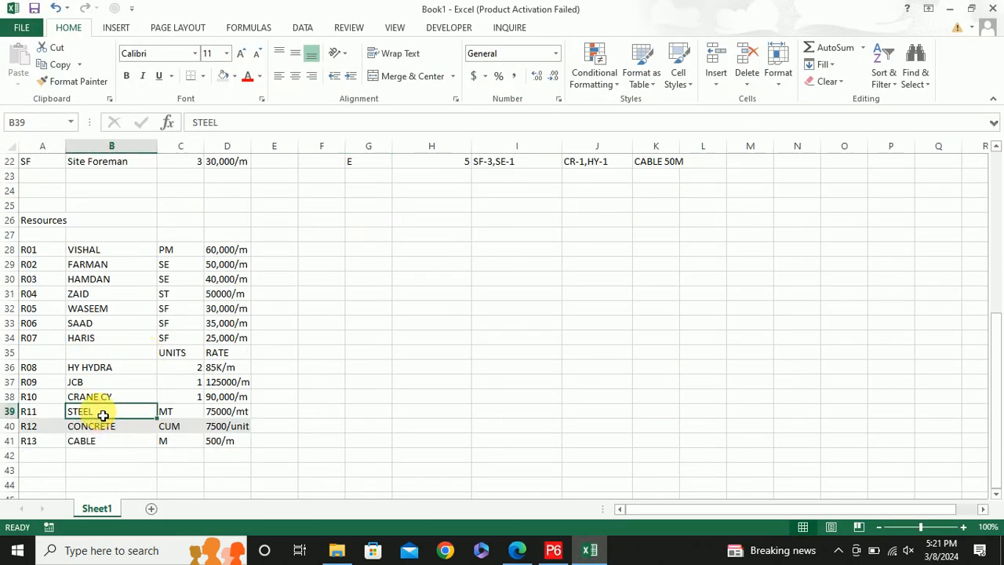
key("ctrl+c")
key("alt+Tab")
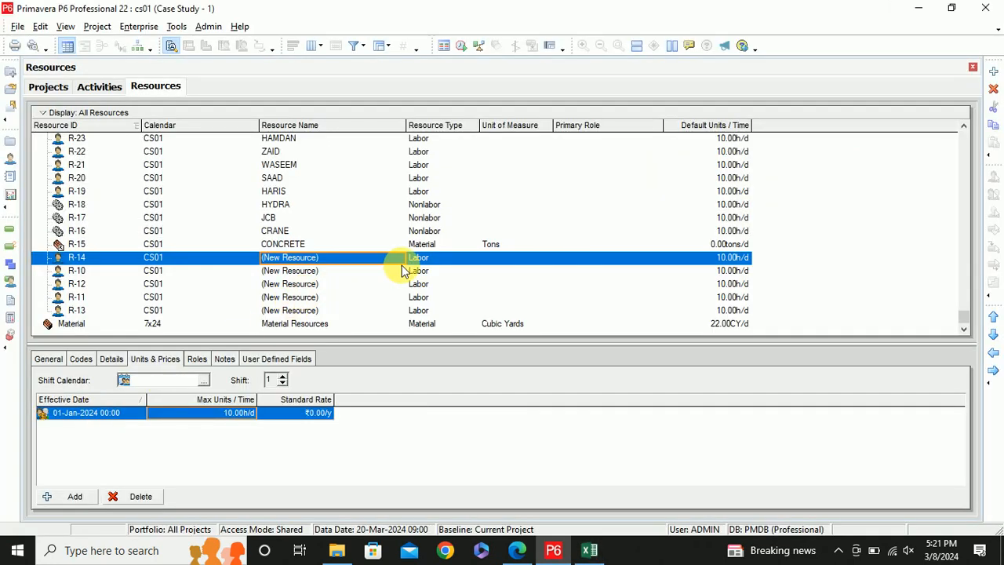
Display the R-14 resource's type and unit details and rename the resource STEEL
scroll(401, 265, "up", 3)
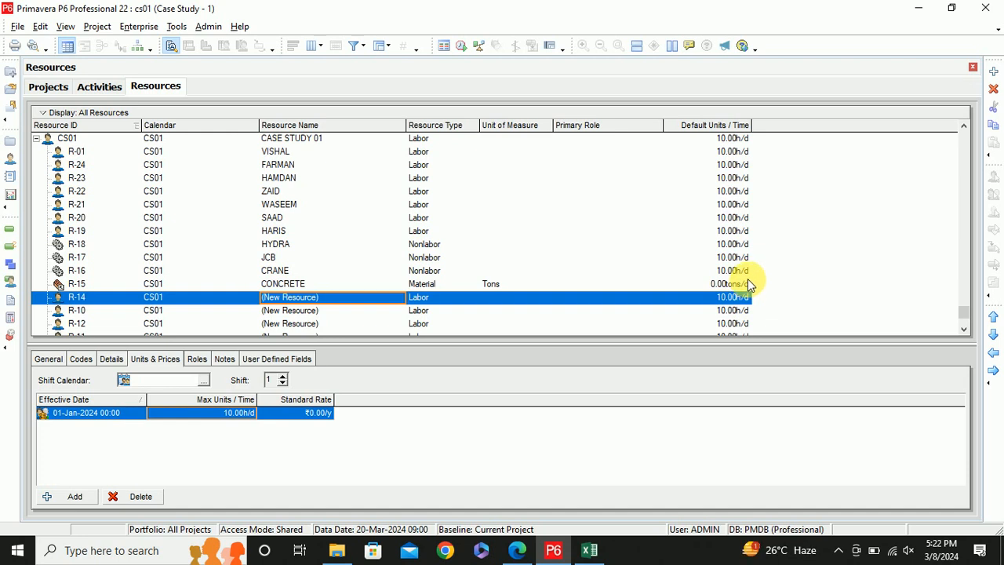
left_click(47, 359)
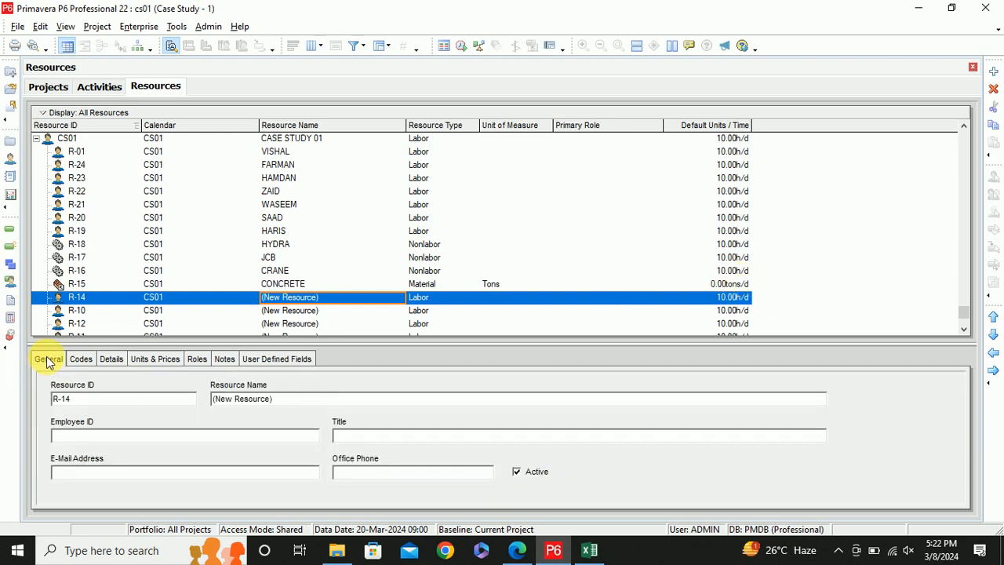
left_click(109, 359)
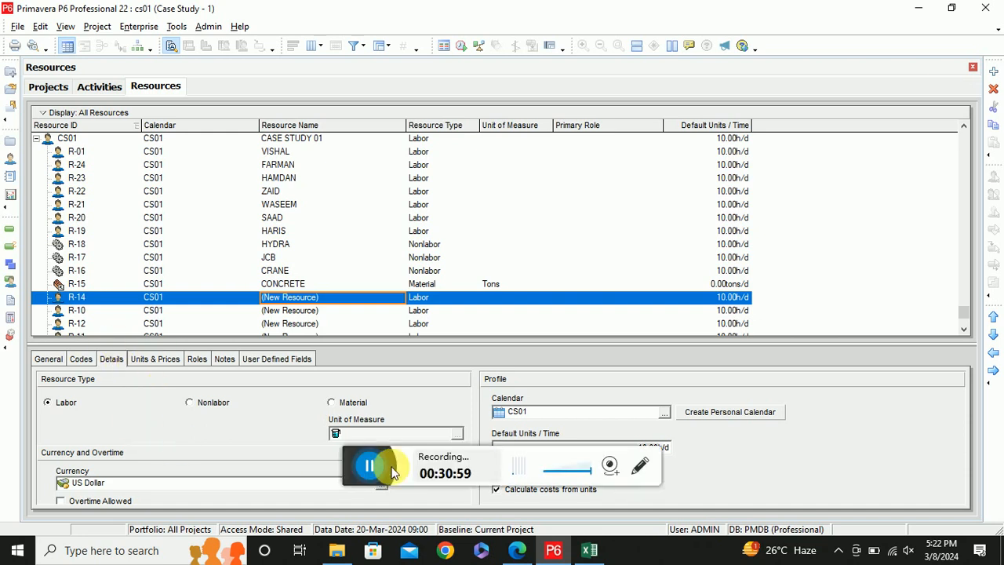
left_click(362, 466)
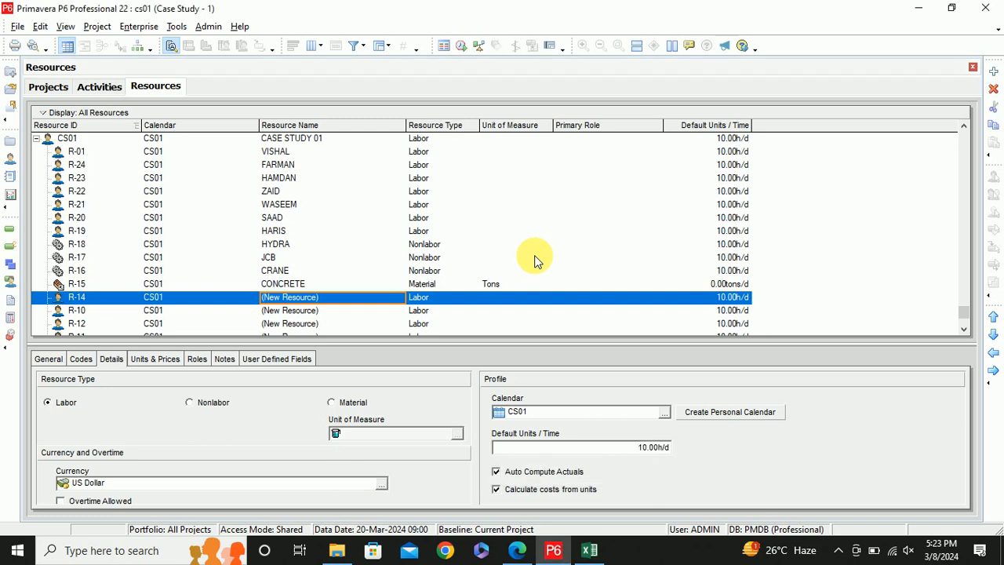
left_click(329, 296)
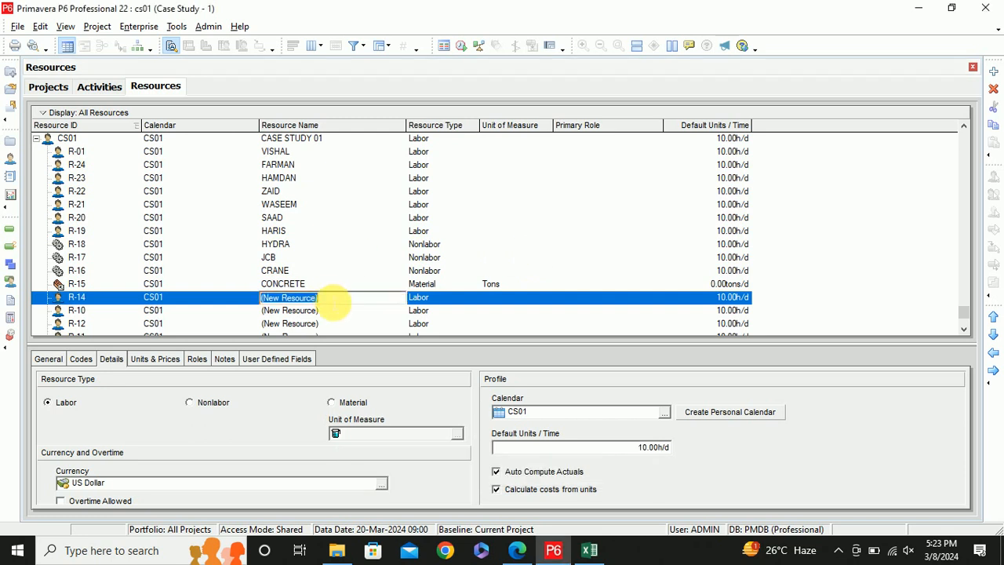
type("STEEL")
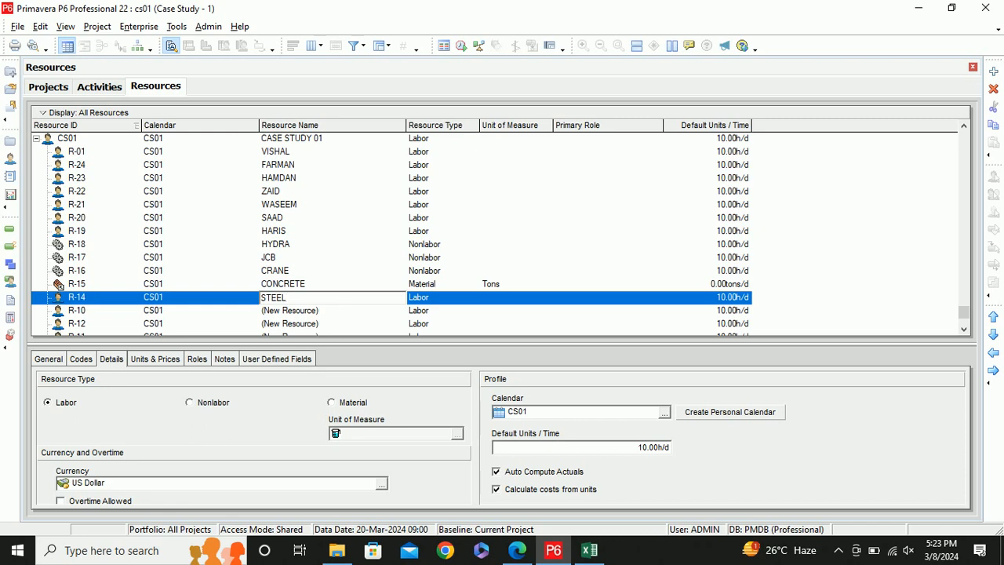
Check the STEEL entry in the Excel workbook, return to Primavera P6, and change the STEEL resource's type to Material
left_click(589, 550)
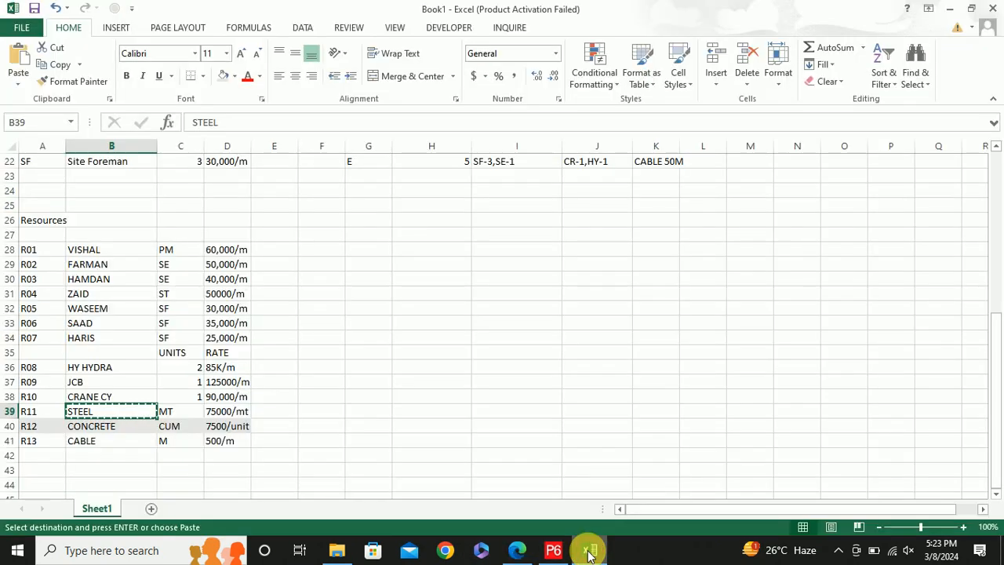
left_click(589, 551)
left_click(589, 552)
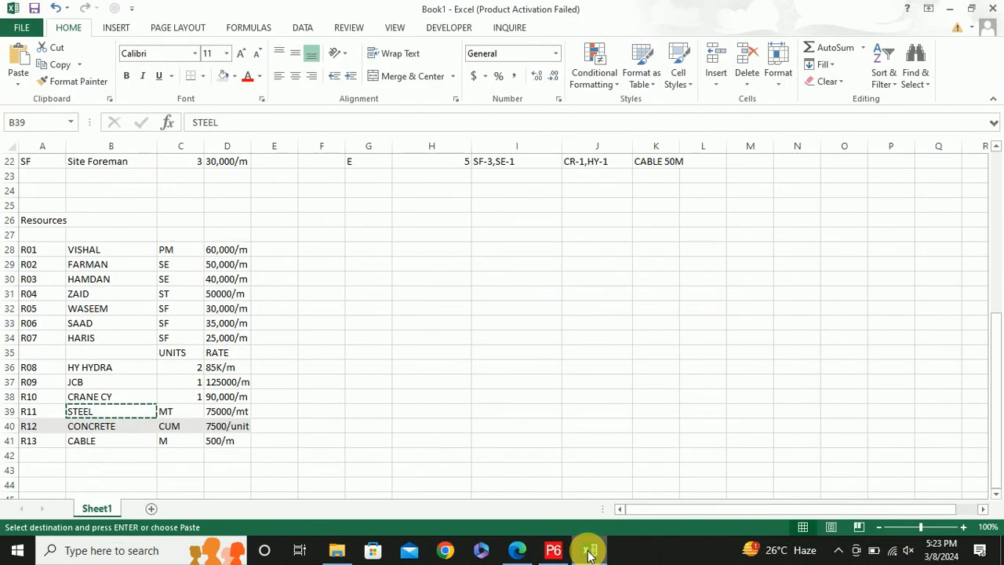
left_click(589, 551)
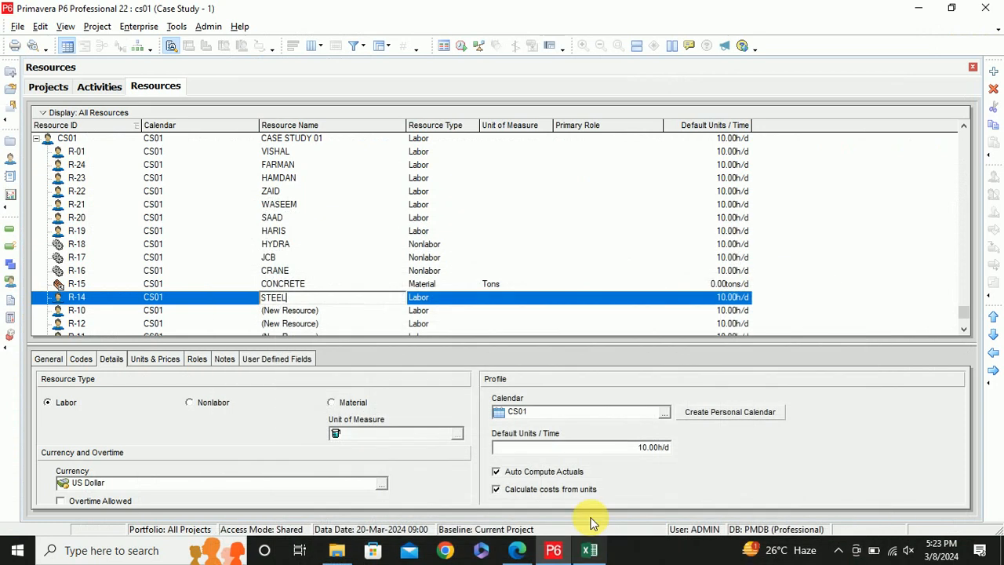
left_click(433, 286)
left_click(433, 299)
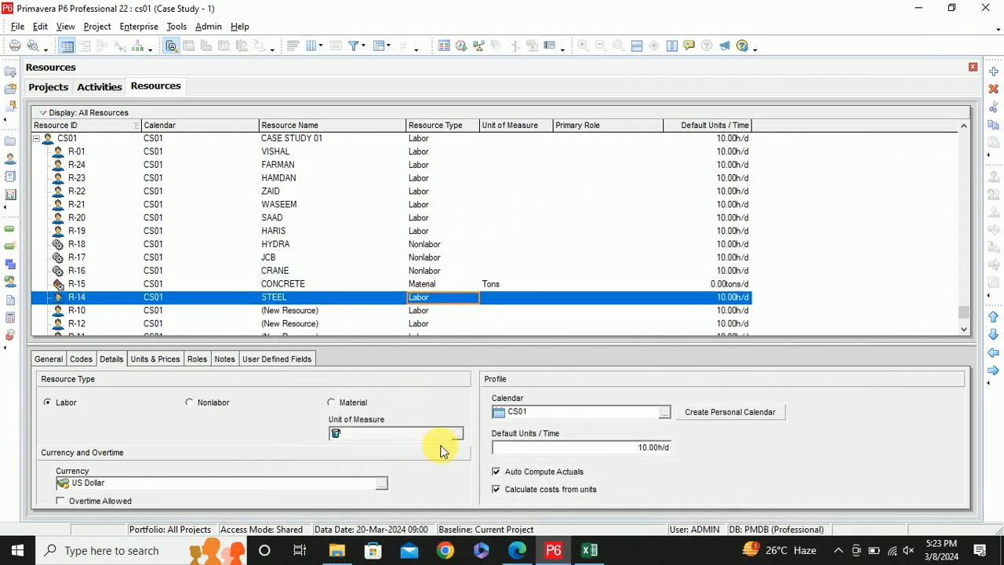
left_click(348, 411)
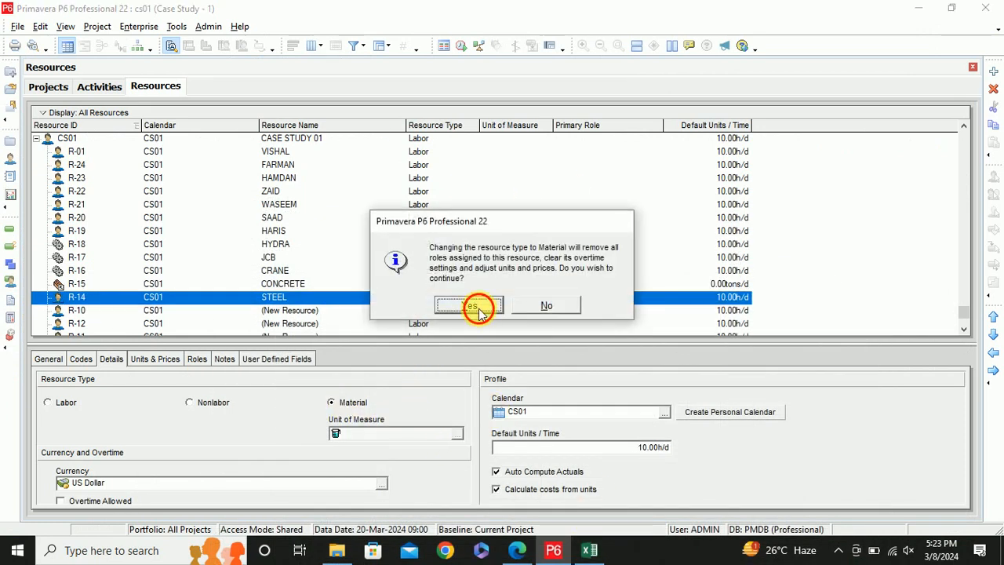
left_click(476, 306)
Assign CPUs as the STEEL resource's unit of measure
left_click(456, 434)
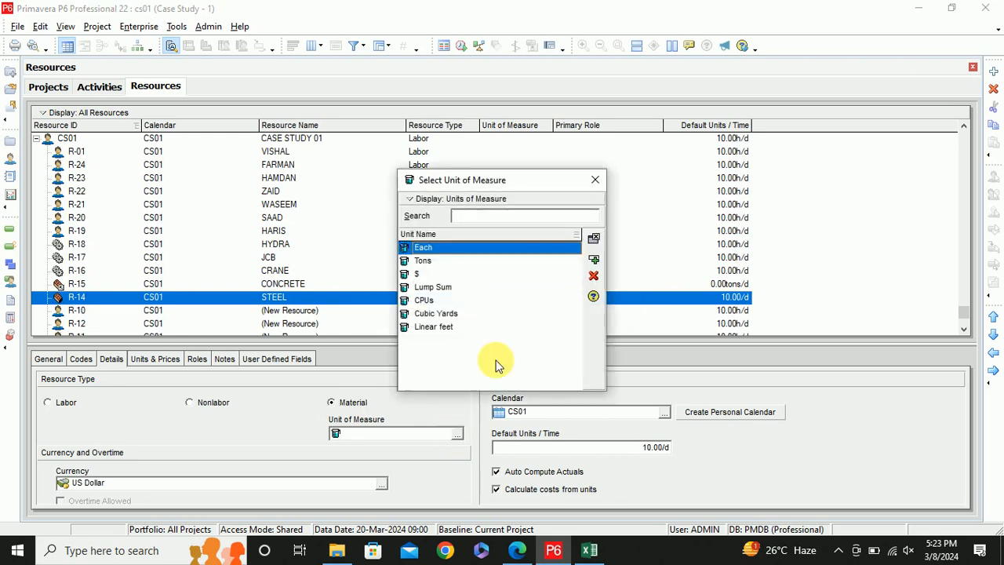
left_click(435, 301)
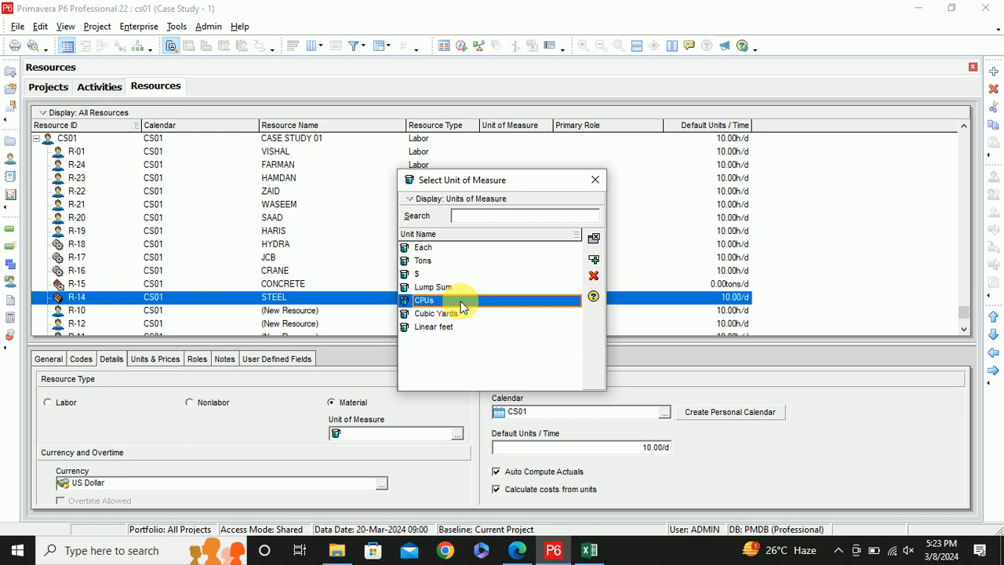
key("alt+Tab")
key("alt+Tab")
double_click(433, 300)
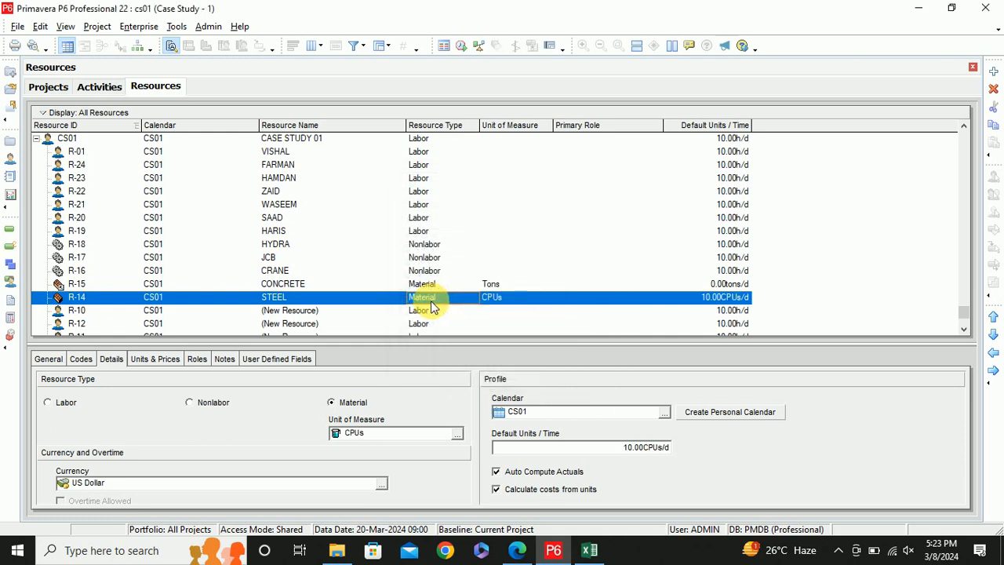
Try to set the STEEL resource's default units per time to 0d
left_click(708, 298)
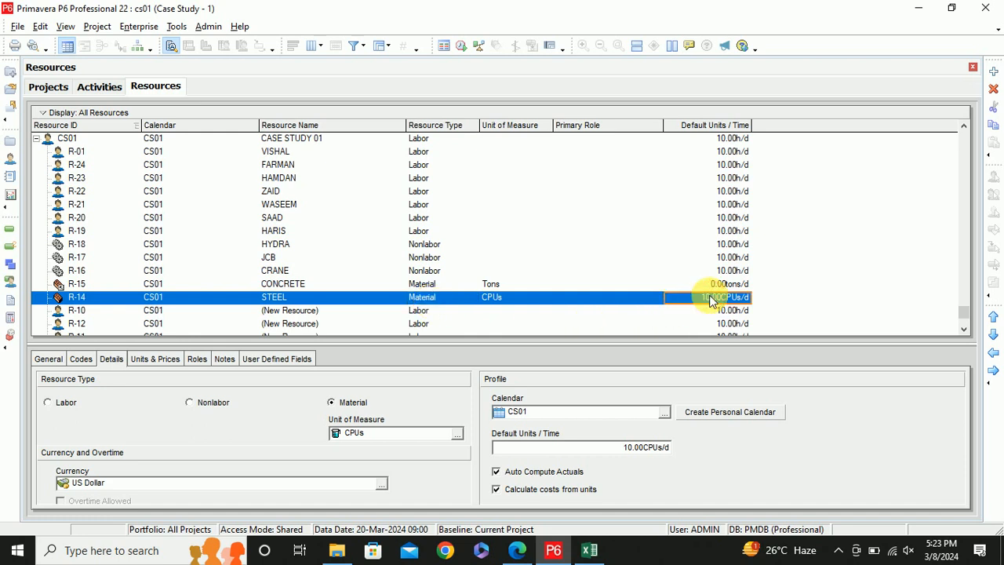
type("0d")
key("Return")
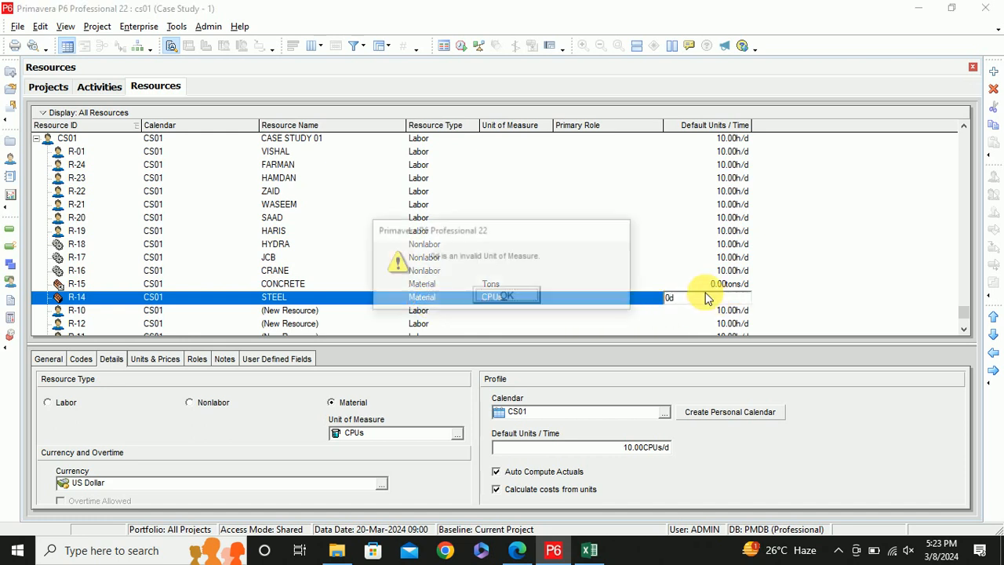
left_click(507, 297)
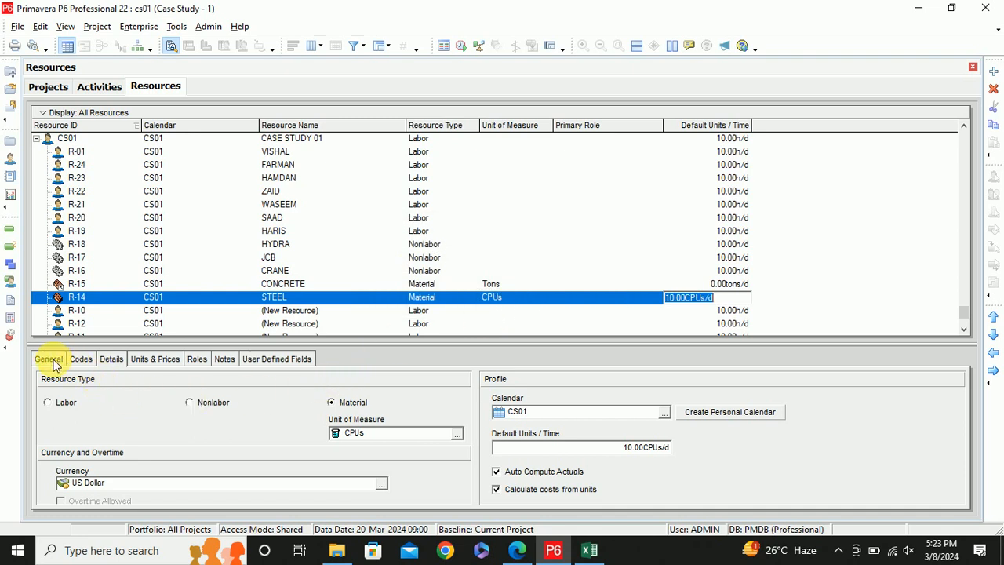
Set the STEEL resource's default units per time to 0 in its profile details
left_click(645, 448)
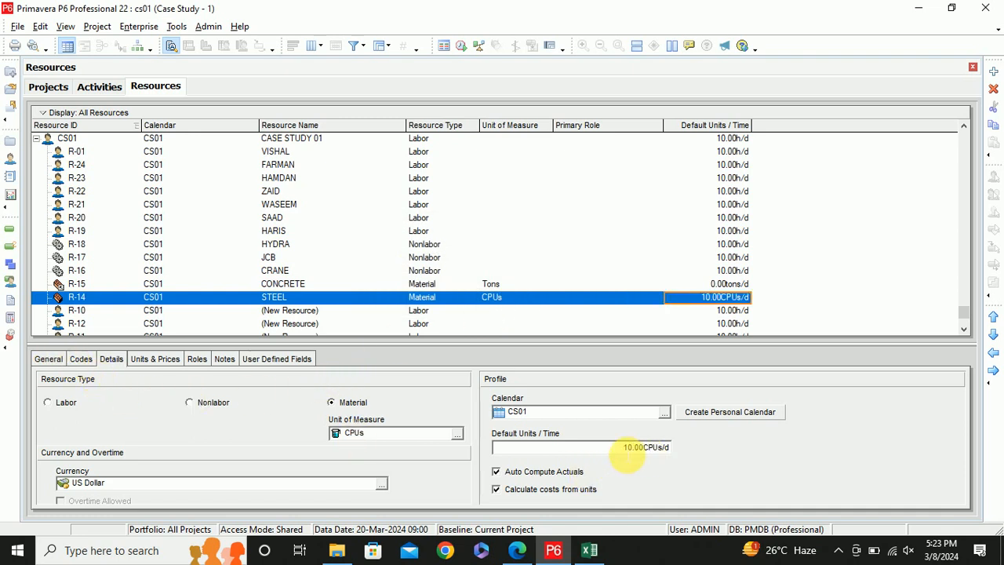
left_click(622, 448)
double_click(613, 448)
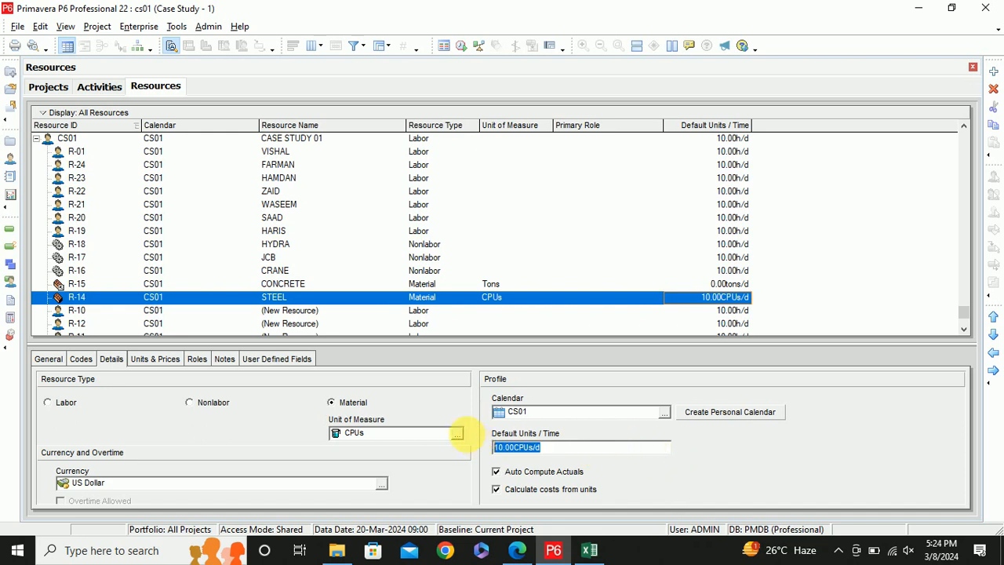
type("0")
key("Return")
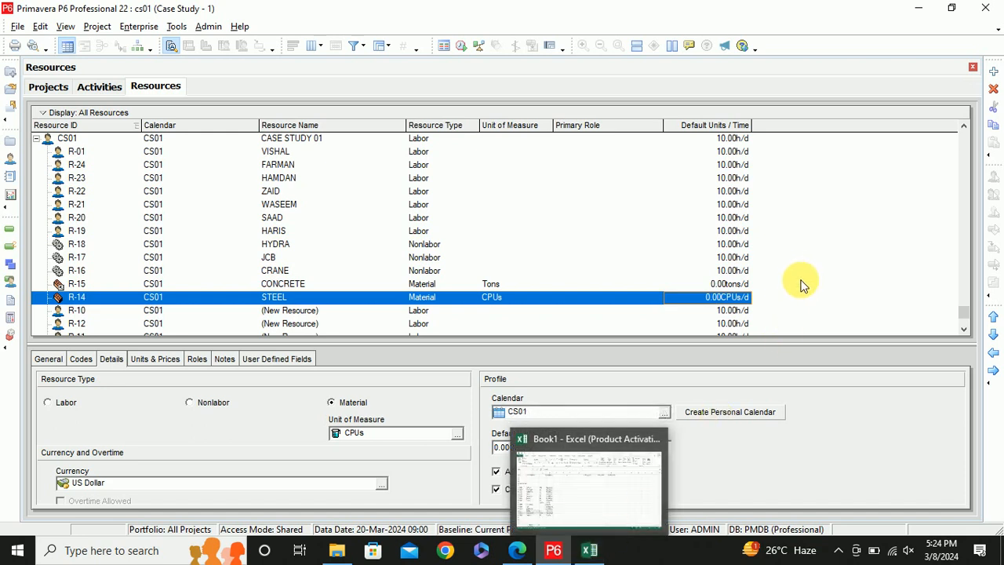
Display the STEEL resource's units and prices, check its rate in the Excel workbook, and return to Primavera P6
left_click(412, 322)
key("alt+Tab")
key("alt+Tab")
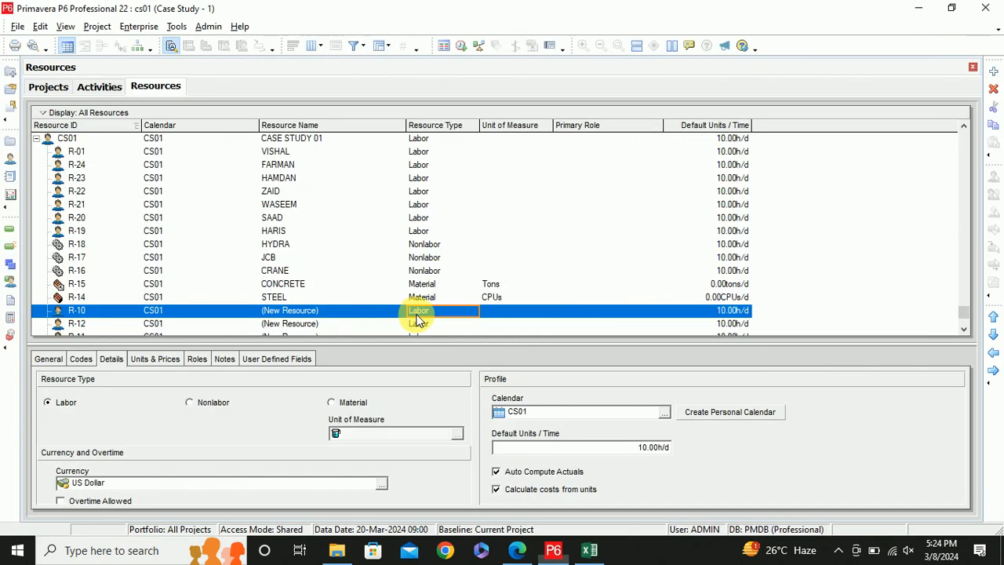
left_click(426, 296)
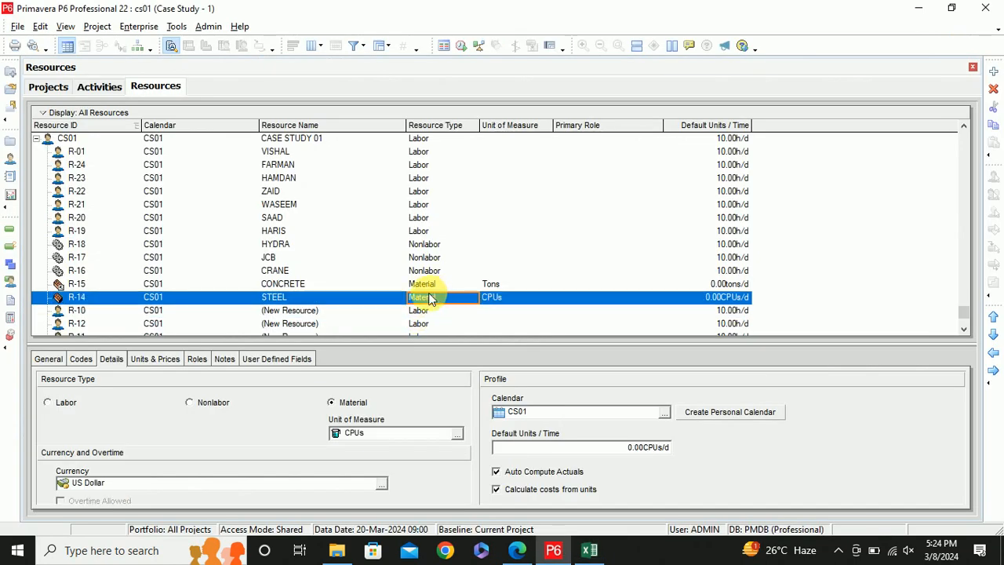
left_click(164, 357)
key("alt+Tab")
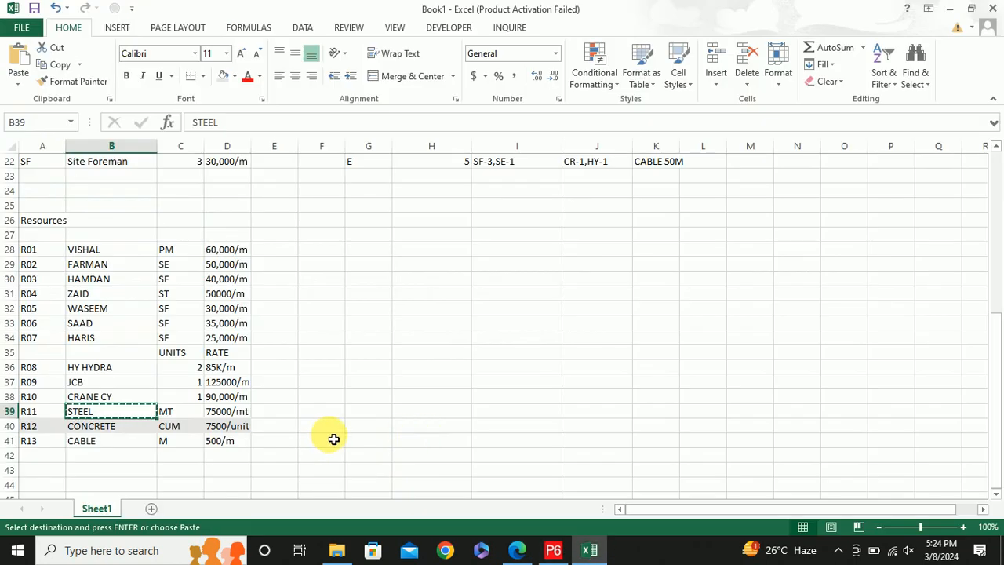
key("alt+Tab")
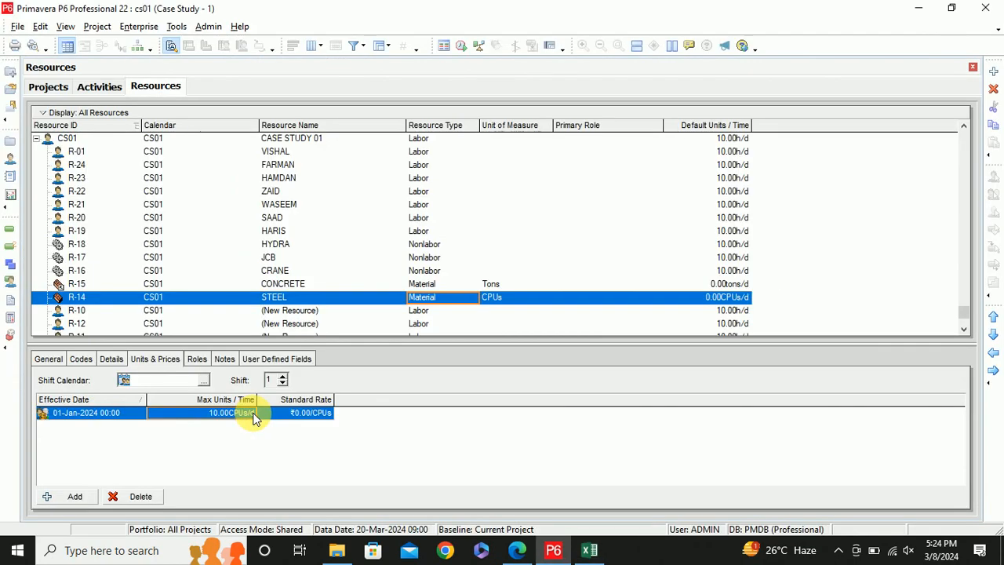
Try to set the STEEL resource's standard rate to 75000/m
left_click(284, 413)
left_click(284, 413)
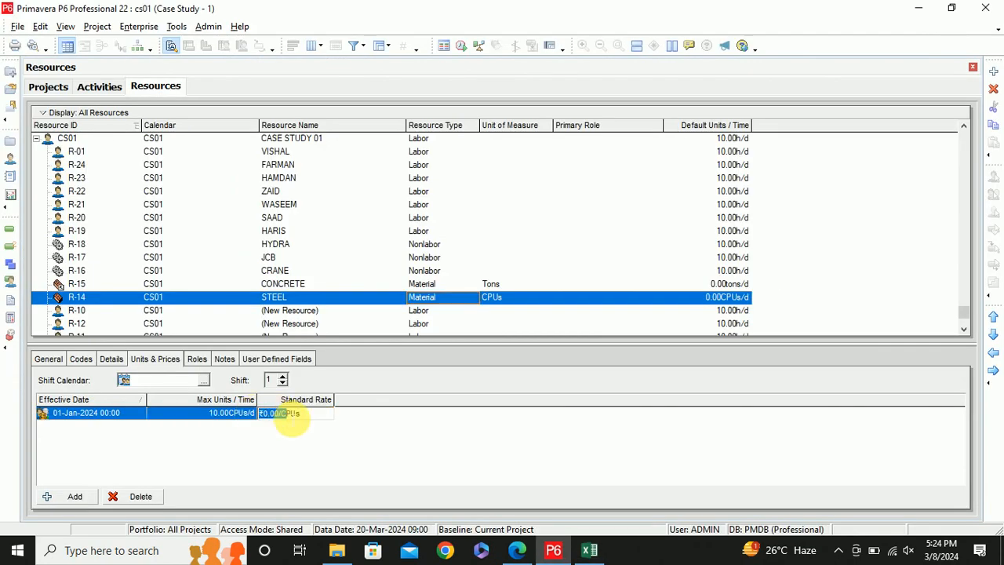
type("7500")
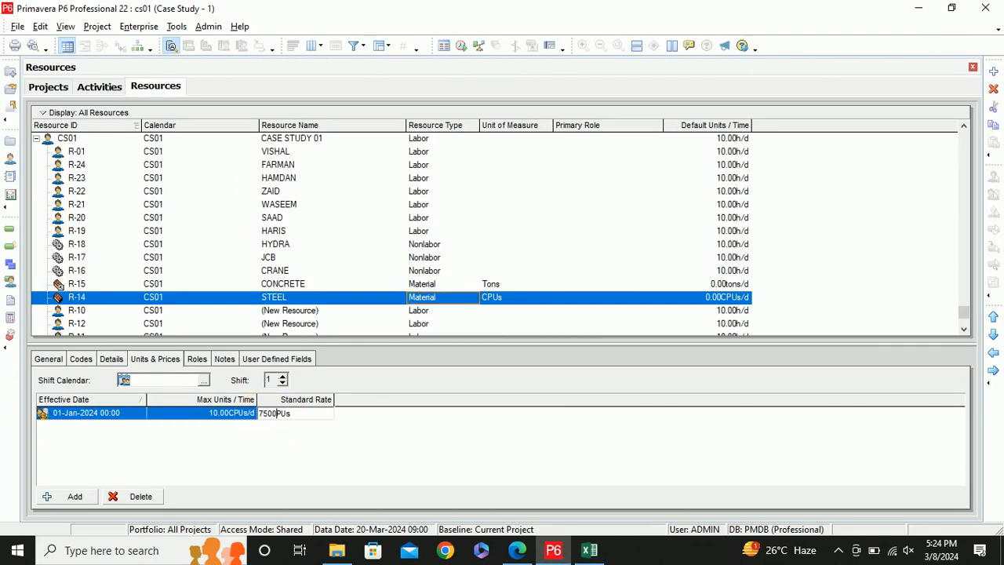
type("0/m")
key("Return")
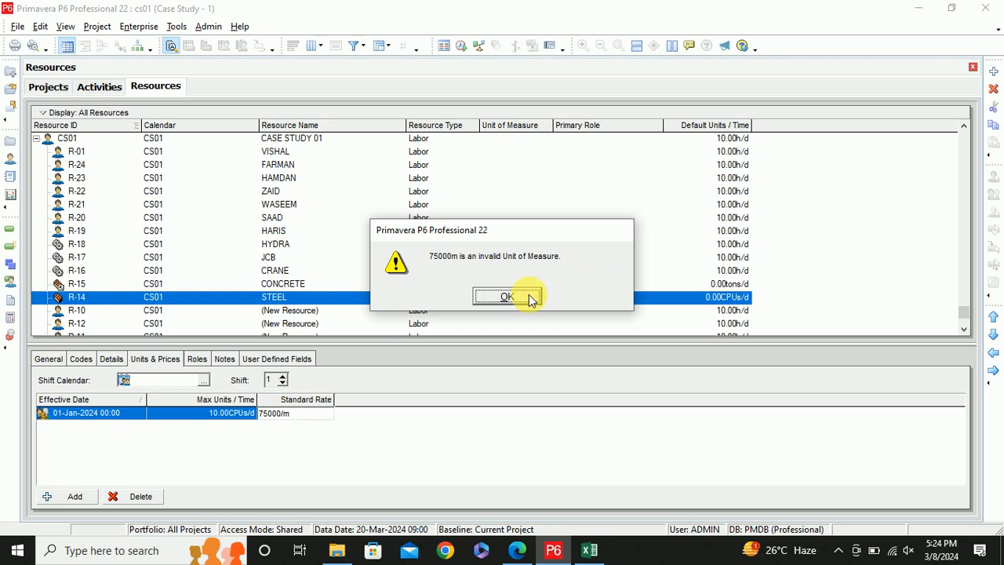
left_click(530, 300)
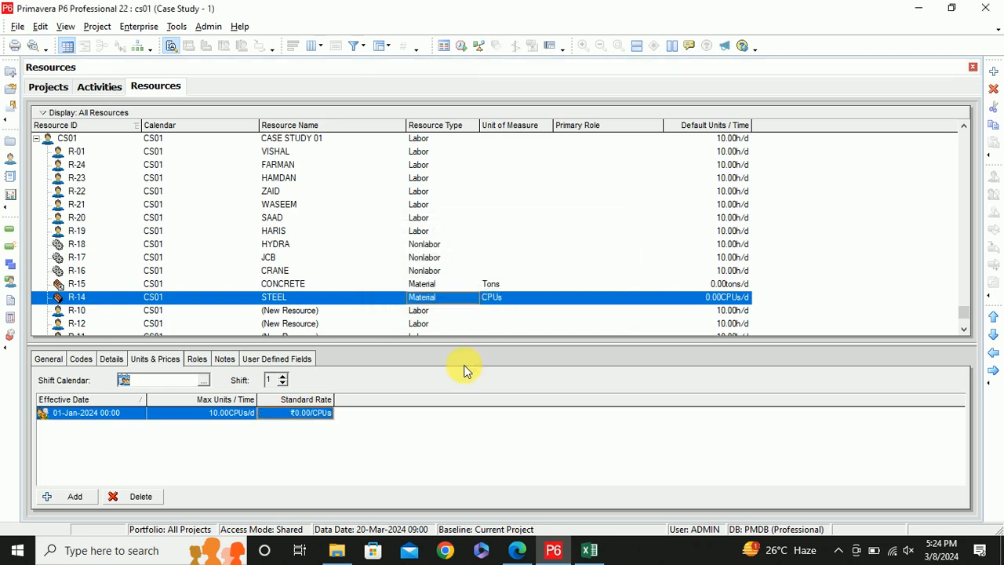
Set the STEEL resource's maximum units per time to 1200
left_click(223, 414)
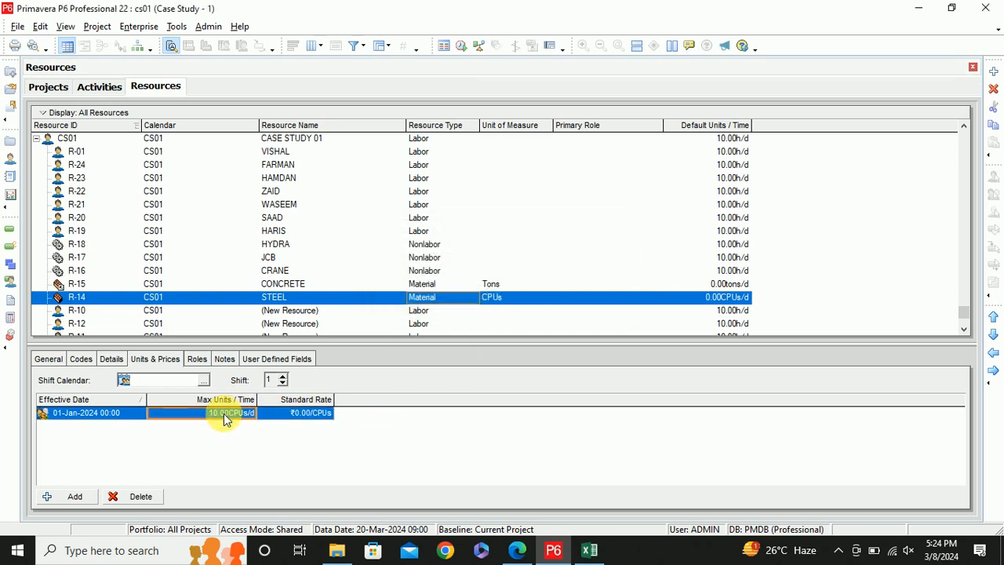
left_click(223, 414)
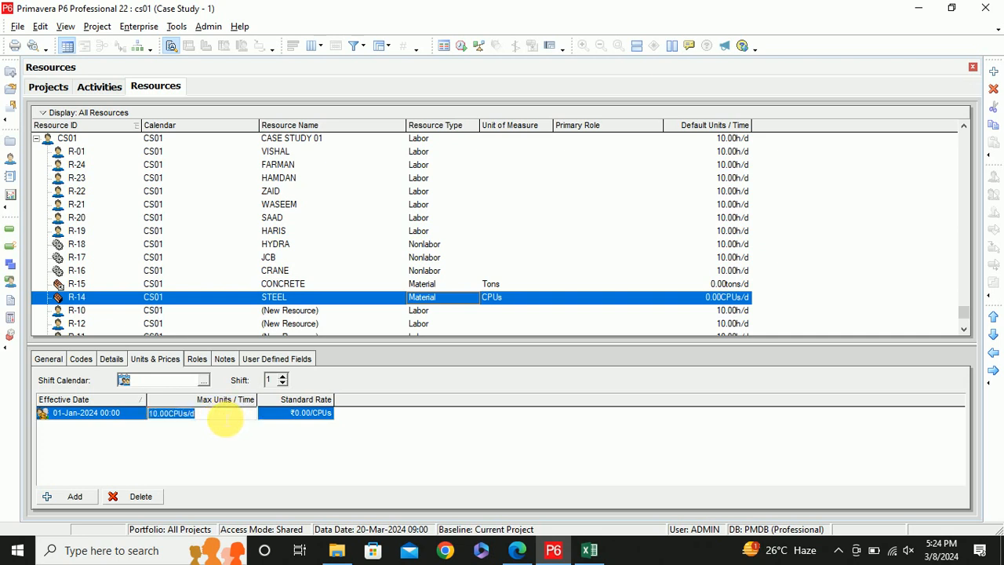
type("1200")
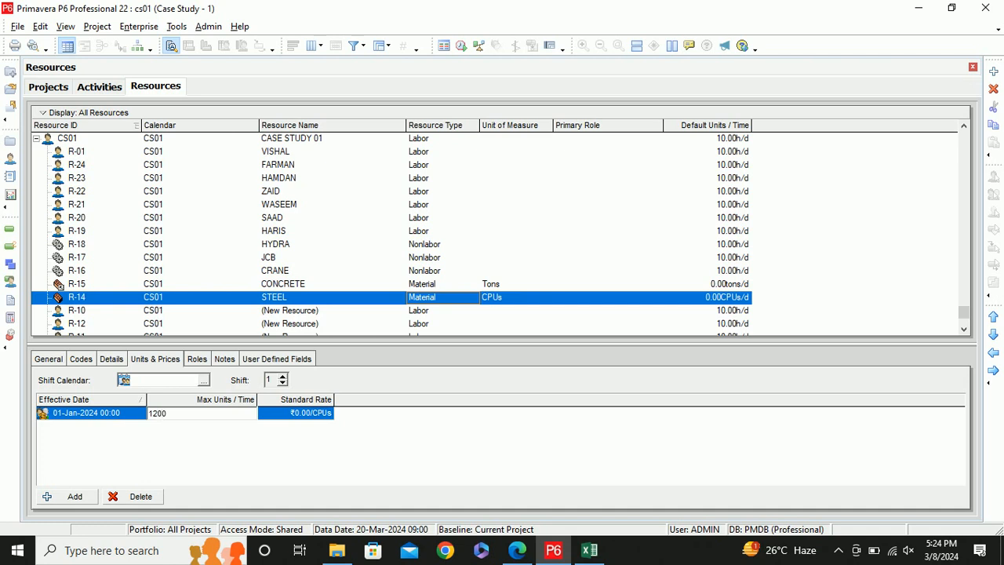
left_click(221, 418)
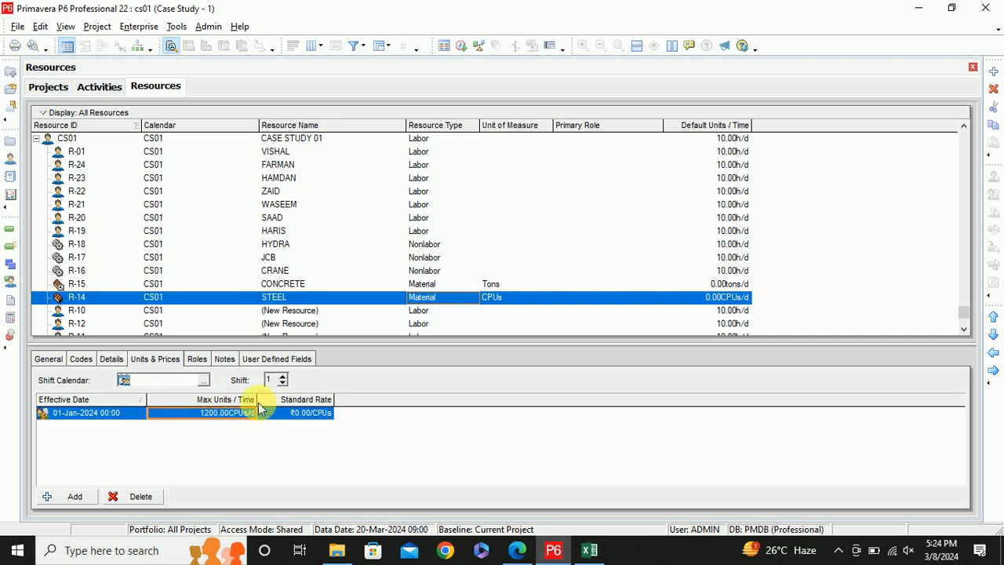
Return to the STEEL resource's details and open the units of measure in Admin Categories
left_click(108, 362)
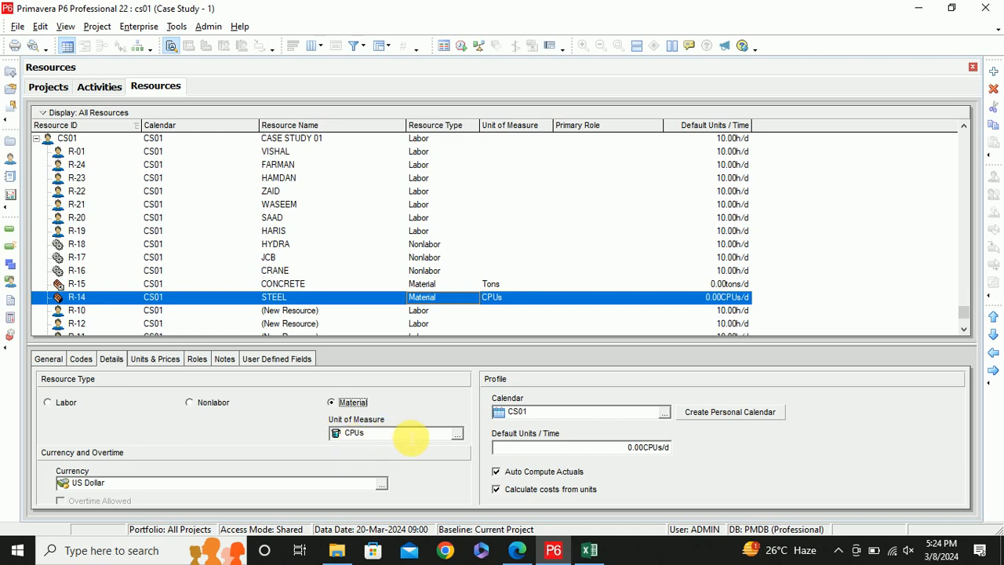
left_click(204, 27)
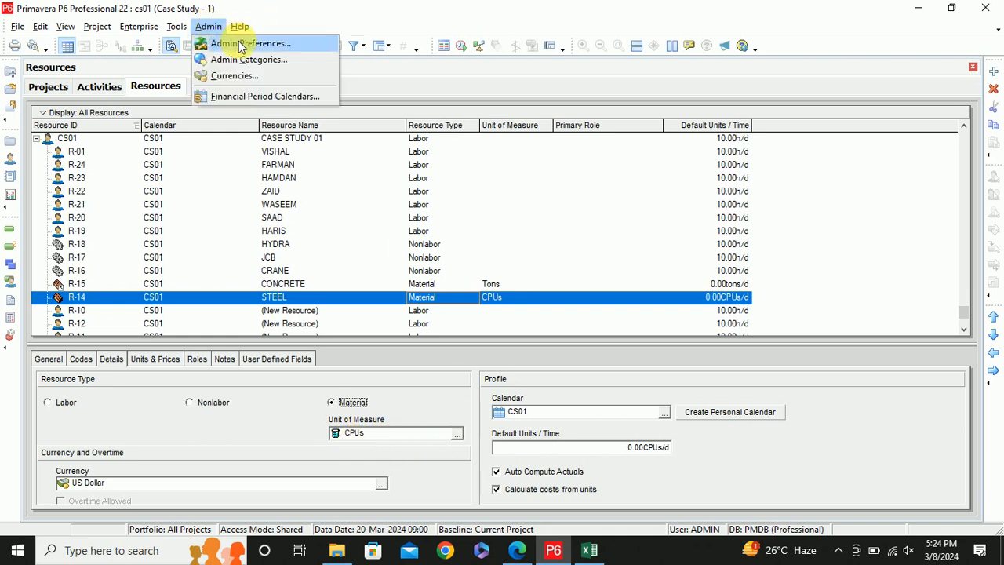
left_click(251, 59)
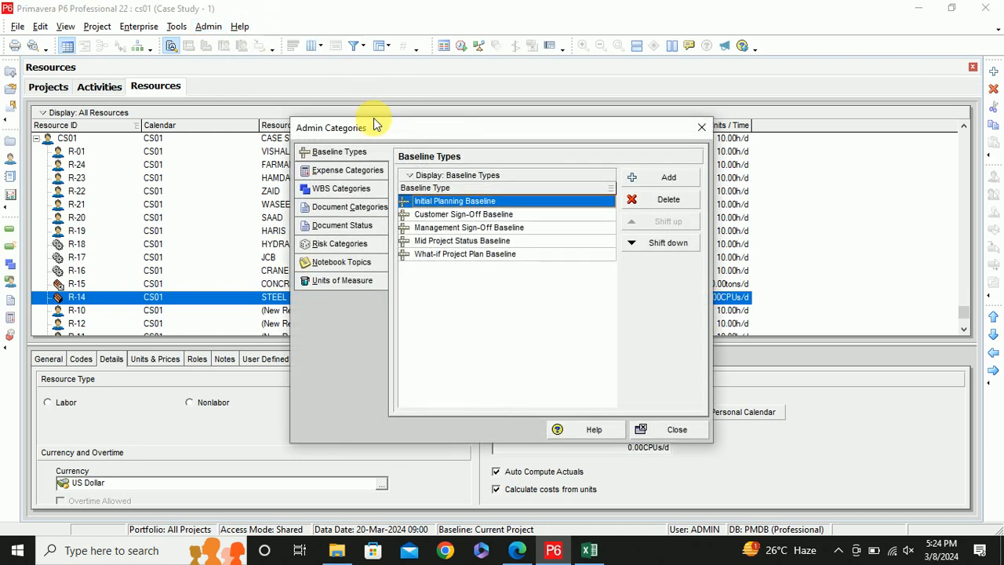
left_click_drag(374, 124, 610, 123)
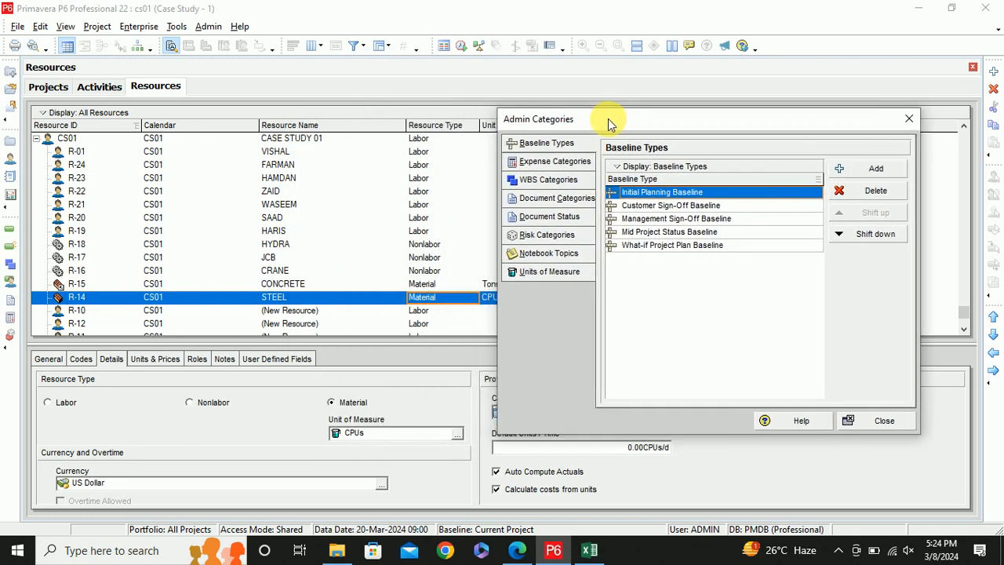
left_click(552, 271)
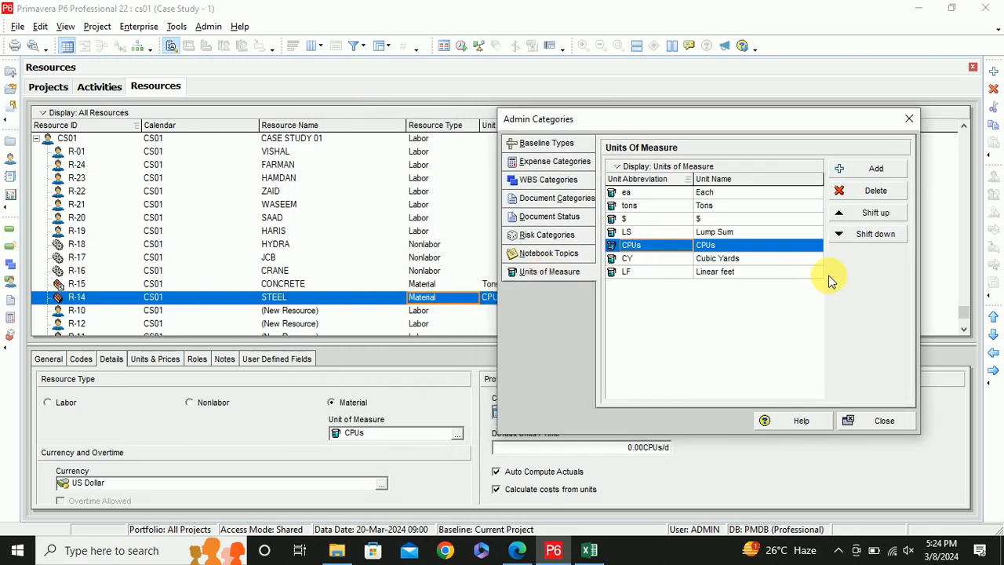
Add a unit of measure with abbreviation CUM and name CUBIC METRE, and close Admin Categories
left_click(843, 168)
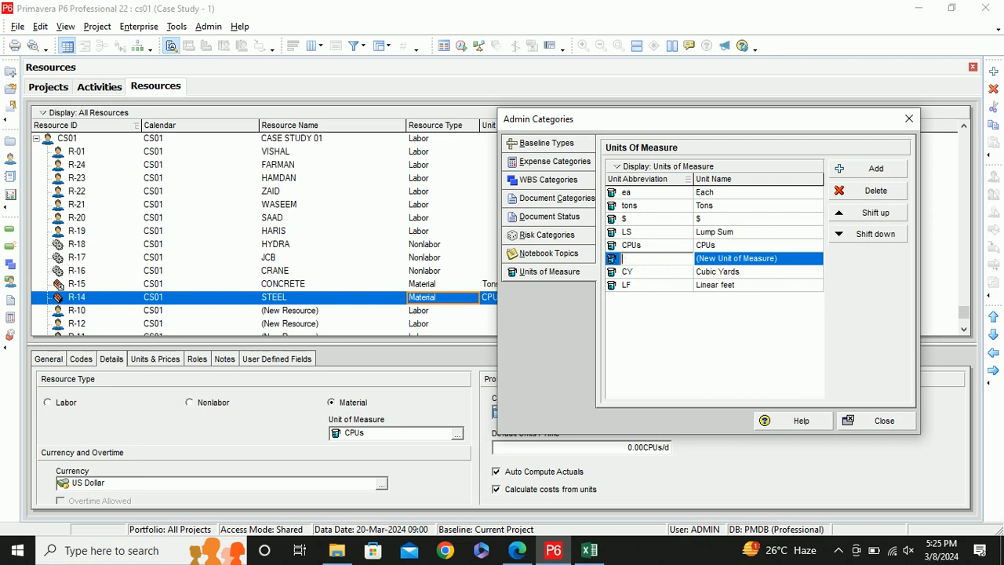
type("CUM")
key("Tab")
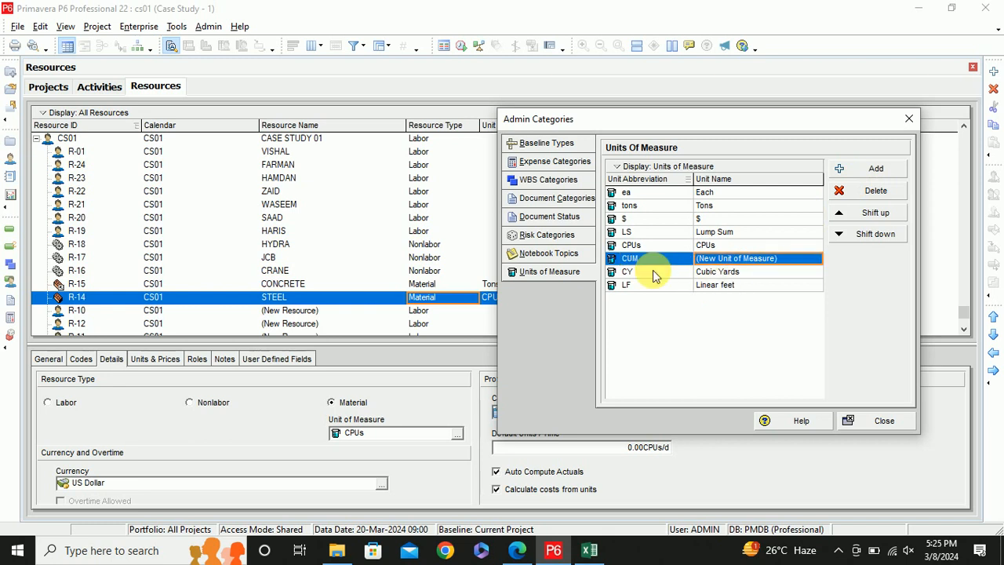
type("CUBIC ME")
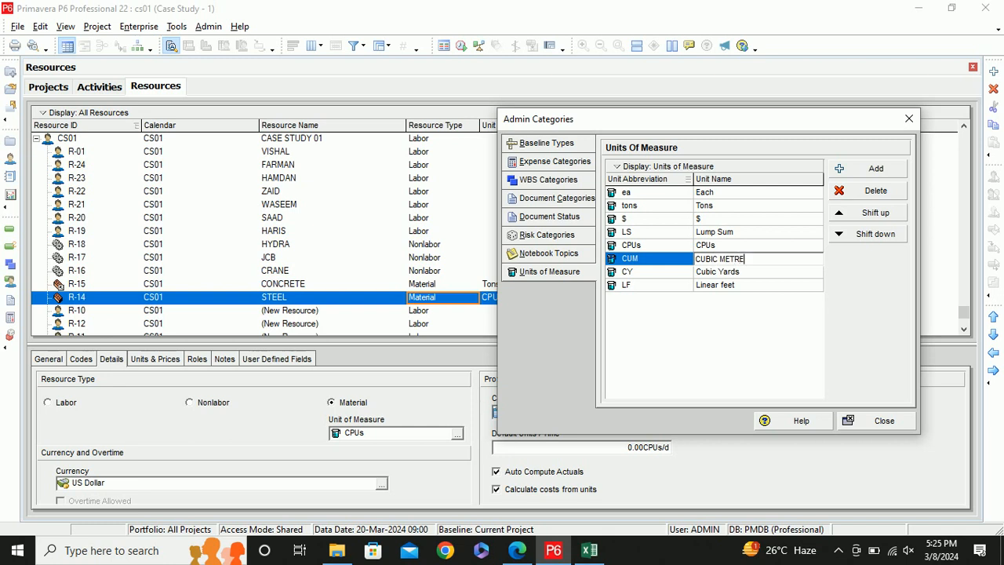
type("TR")
key("BackSpace")
type("ERS")
left_click(909, 120)
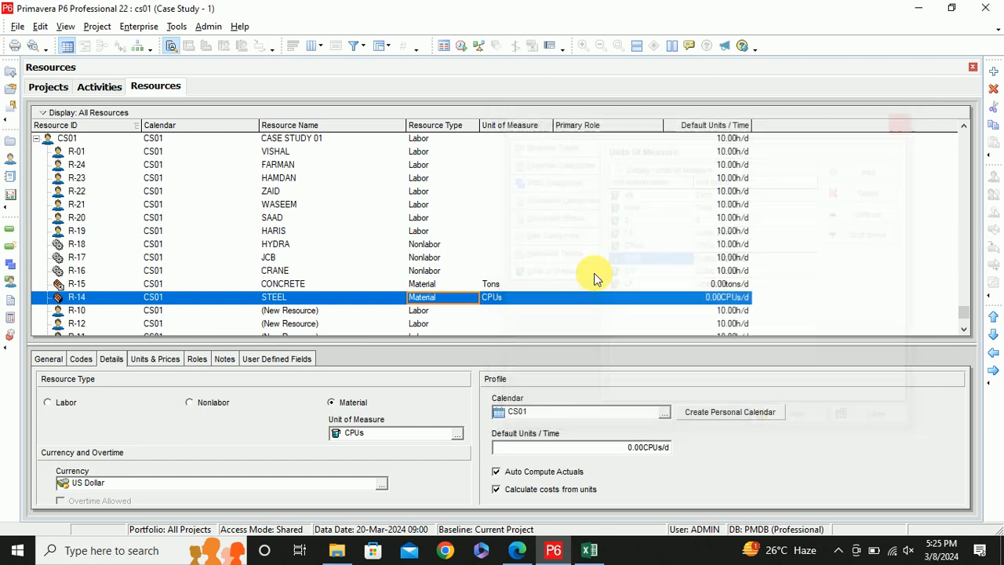
Set the STEEL resource's unit of measure to CUBIC METERS
left_click(504, 299)
left_click(504, 300)
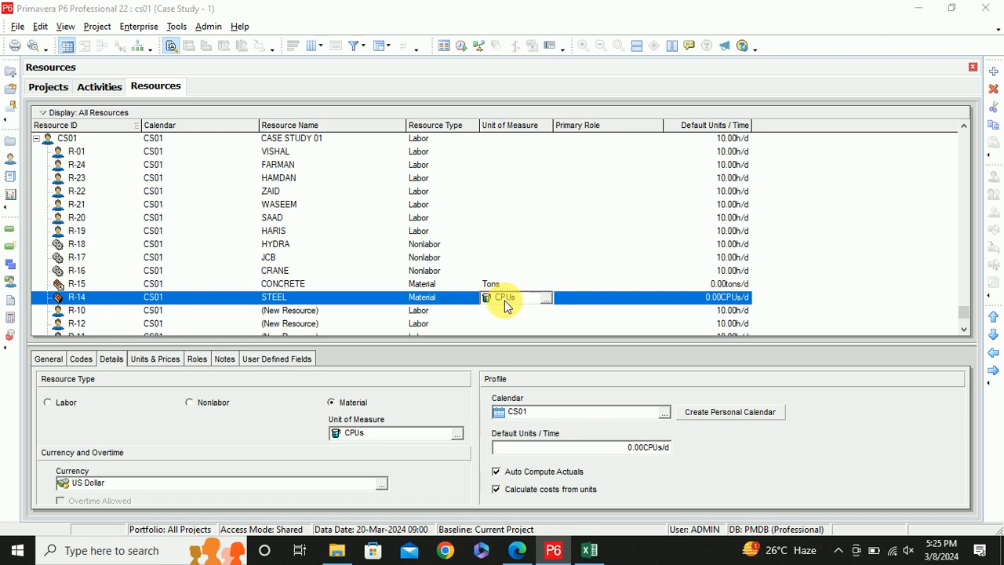
left_click(546, 297)
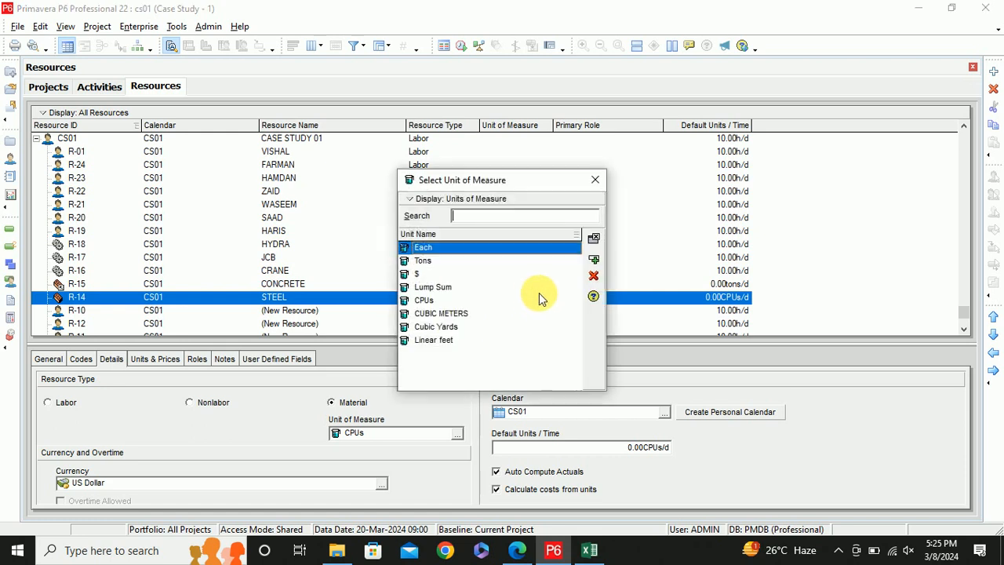
double_click(440, 314)
Check the material units in the Excel resource list, and set the CONCRETE resource's unit of measure to CUBIC METERS in Primavera P6
left_click(599, 554)
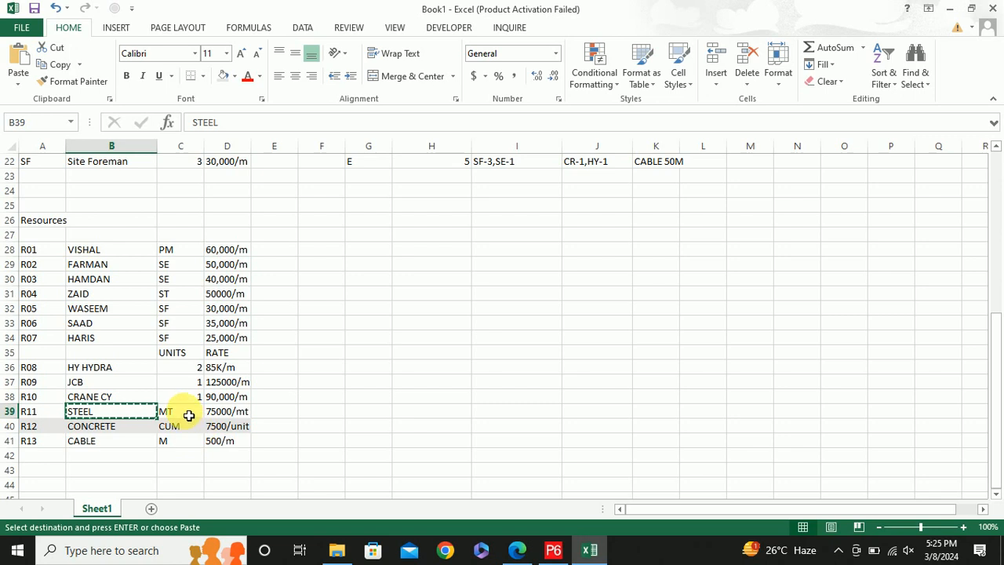
key("alt+Tab")
left_click(480, 284)
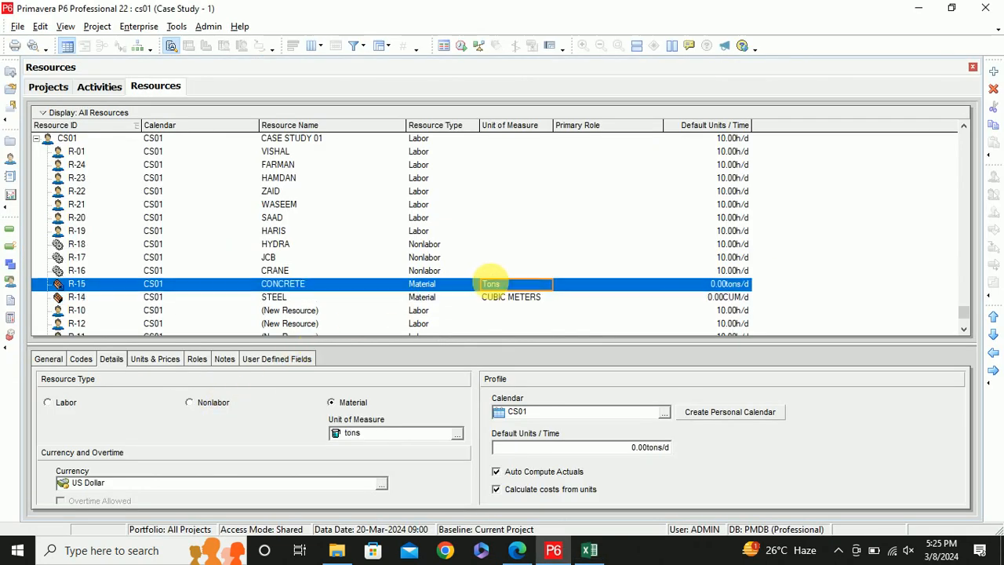
left_click(502, 284)
left_click(547, 284)
double_click(430, 313)
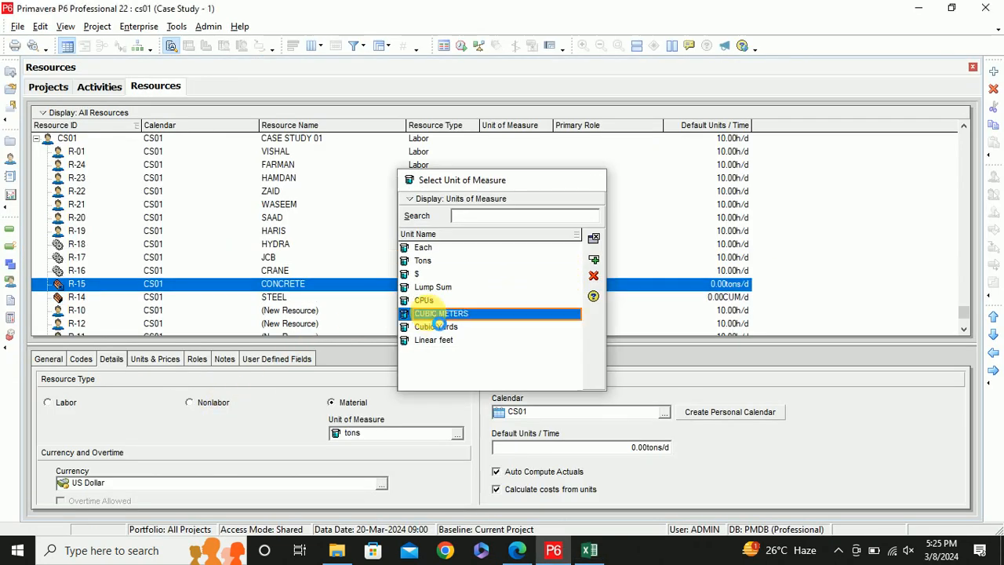
Set the STEEL resource's unit of measure to Tons
left_click(503, 296)
left_click(514, 294)
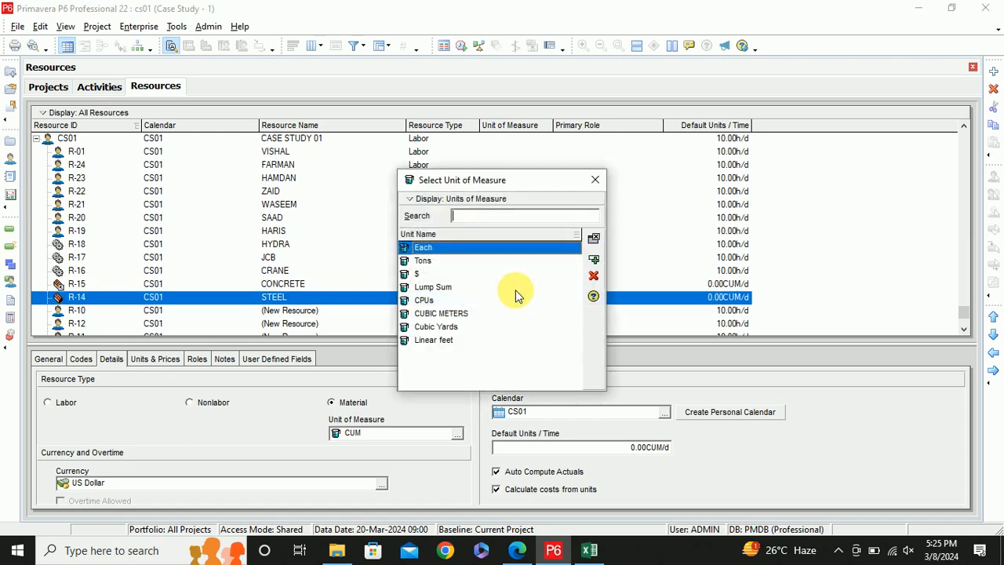
double_click(424, 261)
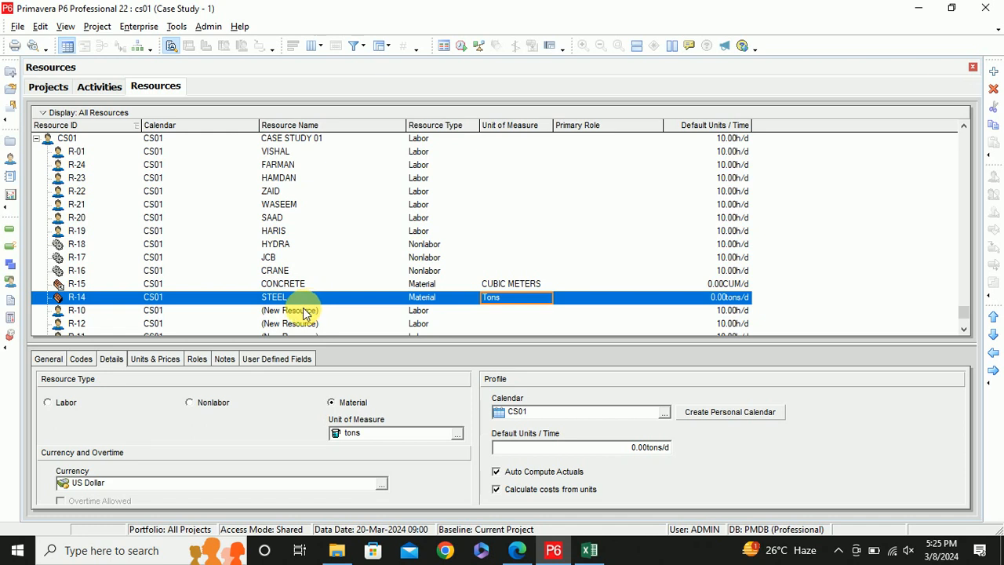
Look up the STEEL rate in the Excel resource list and set the resource's standard rate to 75000 per ton in Primavera P6
left_click(148, 359)
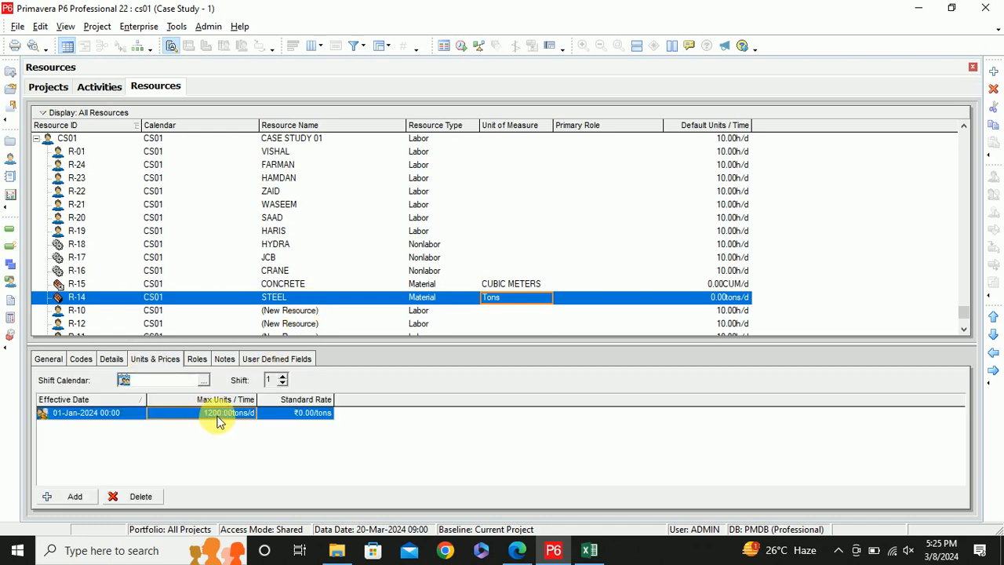
left_click(297, 416)
key("alt+Tab")
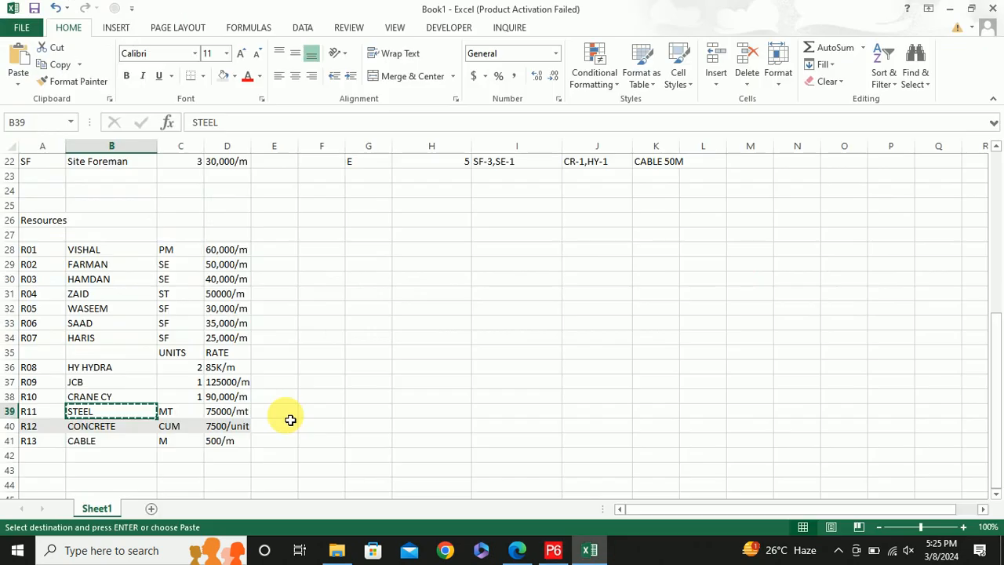
key("alt+Tab")
key("BackSpace")
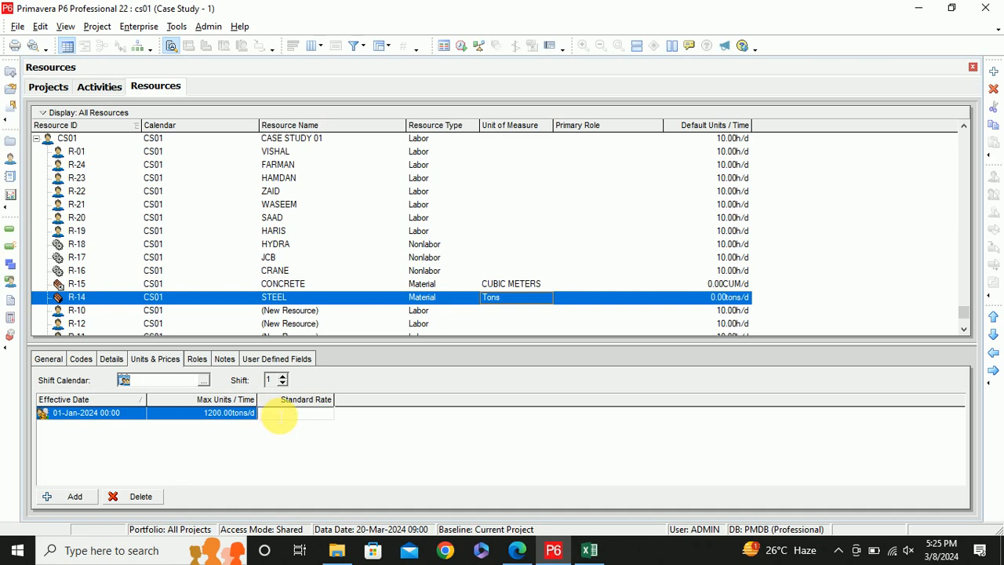
type("75000")
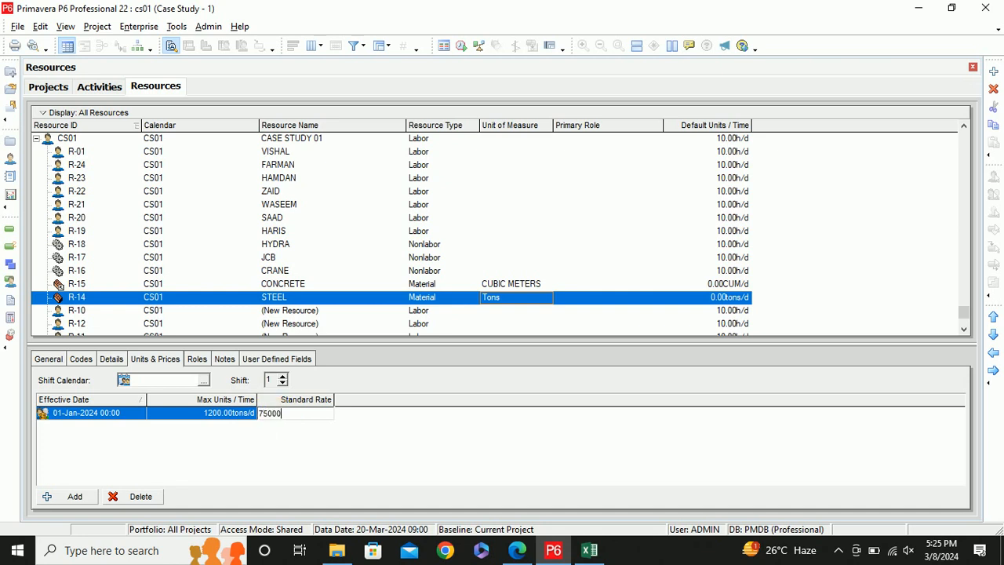
type("5,000")
key("Return")
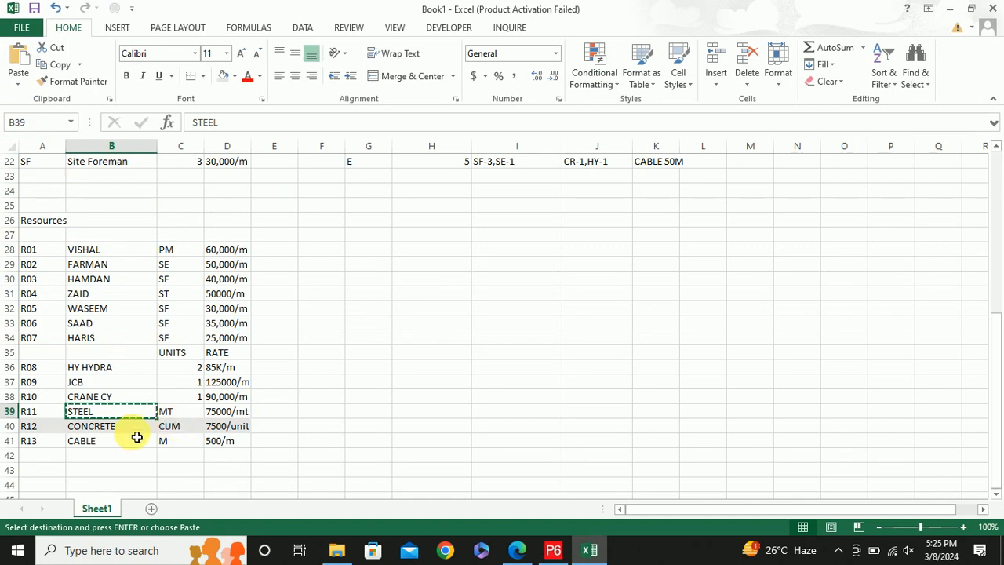
Take the name CABLE from the Excel list, rename new resource R-10 to it, and change its resource type to Material
left_click(105, 444)
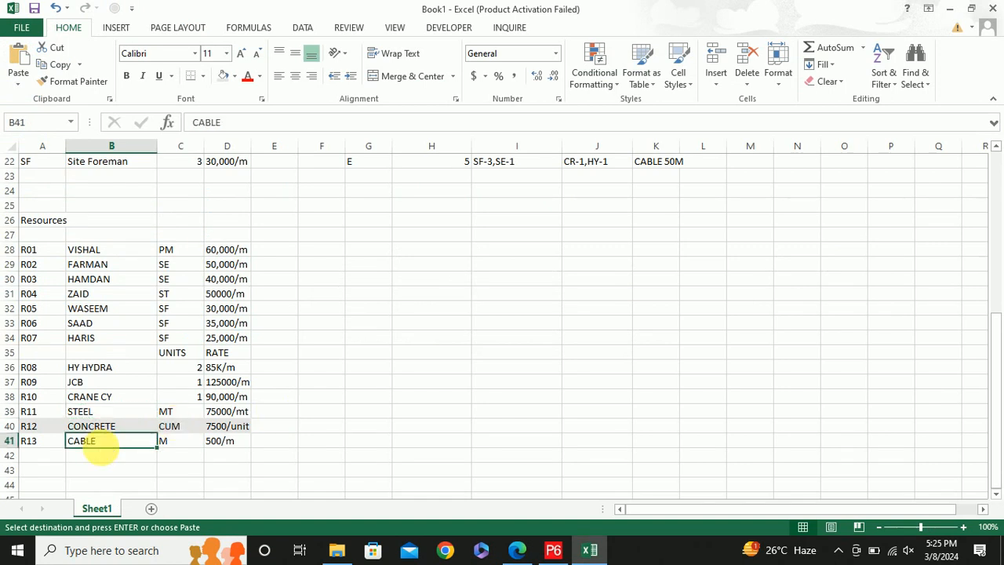
key("alt+Tab")
left_click(289, 312)
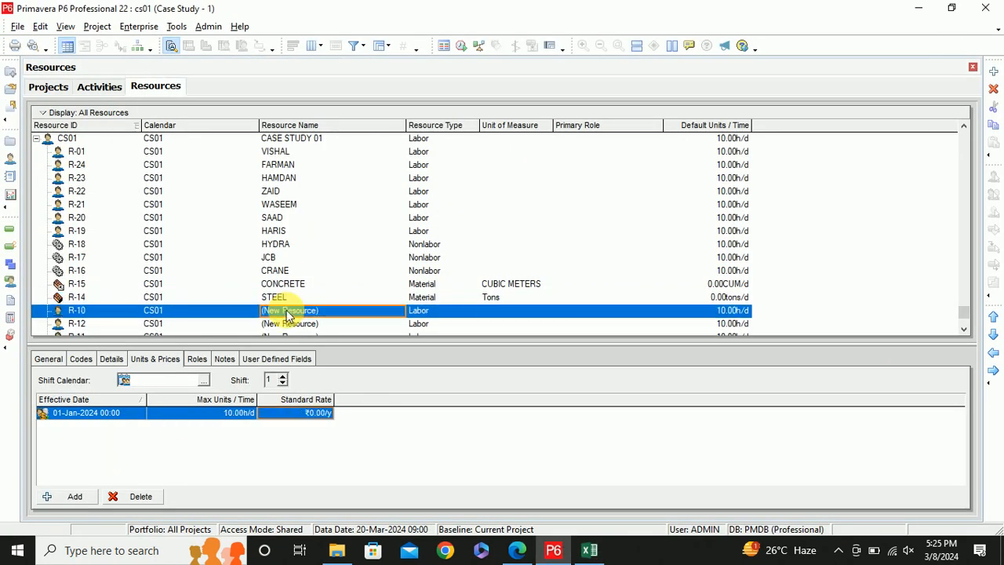
left_click(288, 315)
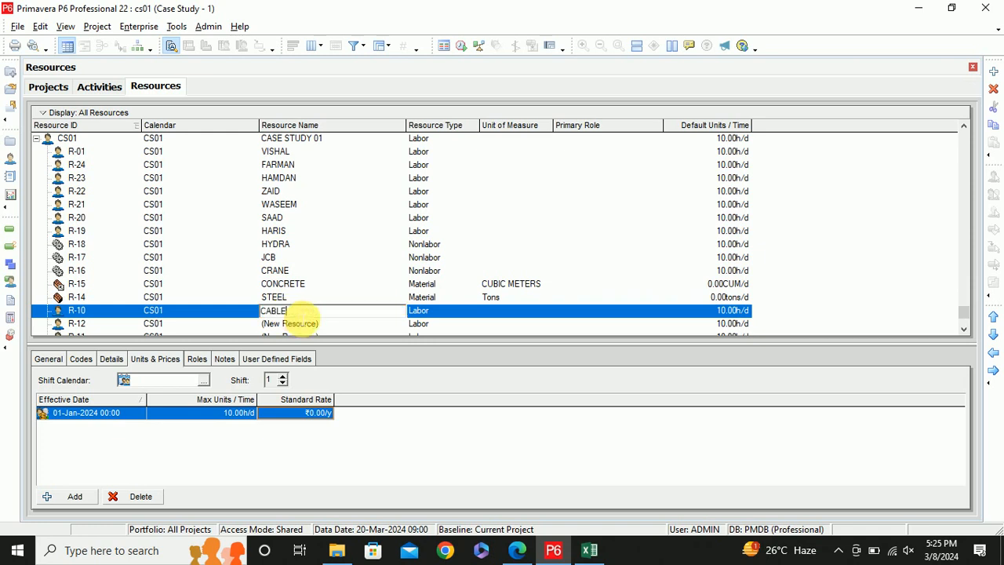
left_click(422, 312)
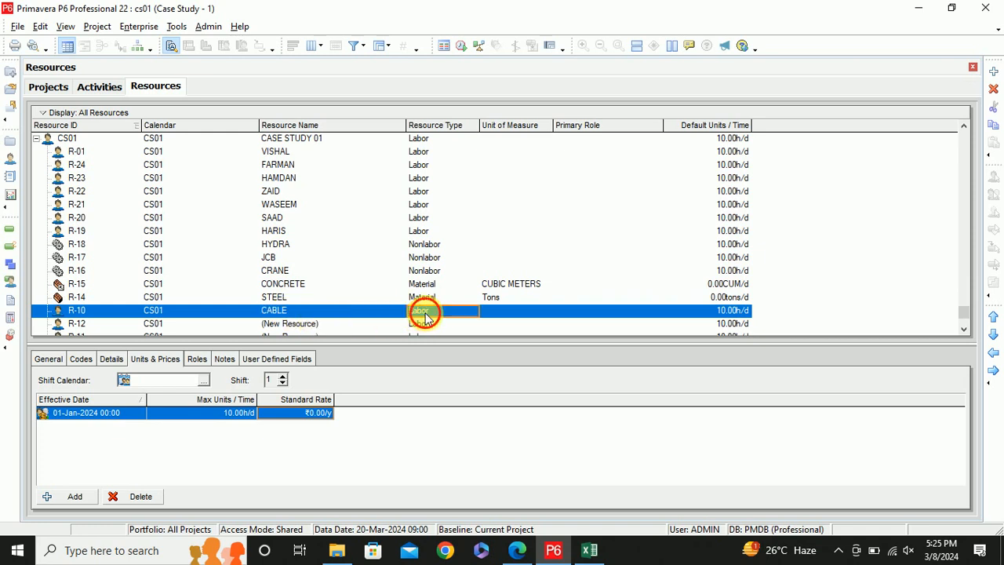
left_click(439, 314)
left_click(431, 335)
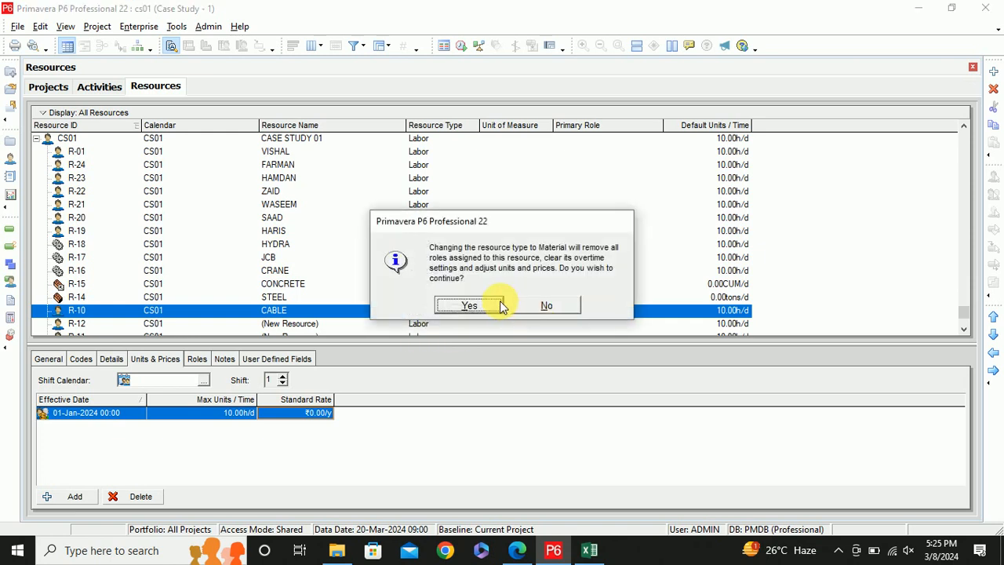
left_click(481, 305)
left_click(526, 314)
left_click(528, 317)
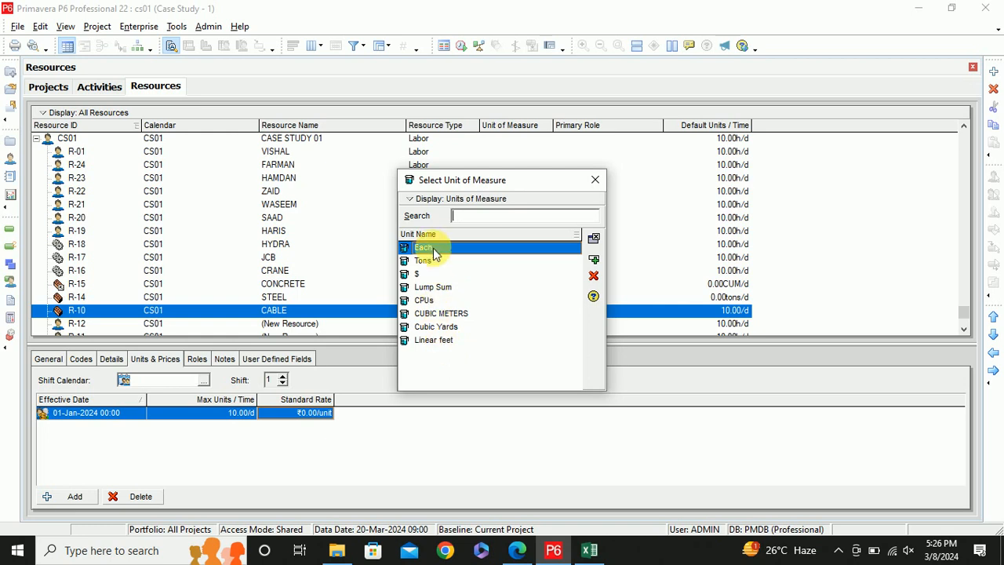
key("alt+Tab")
key("alt+Tab")
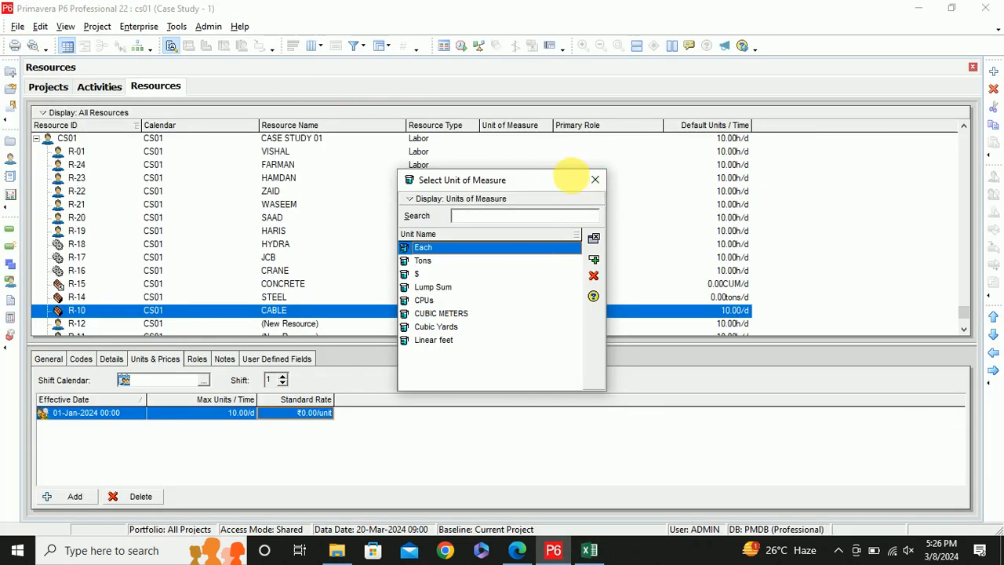
left_click(594, 182)
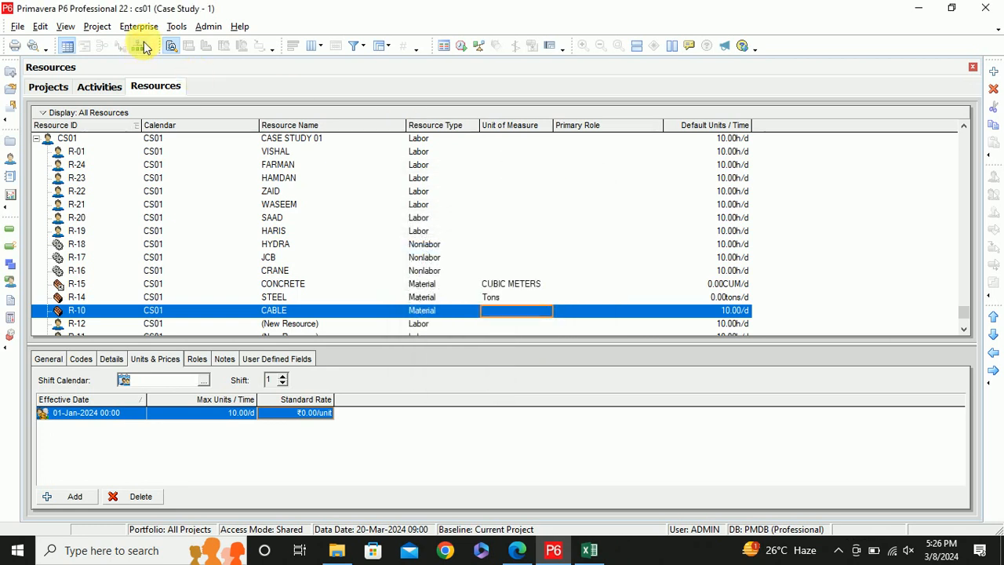
Add a unit of measure with abbreviation m and name METER in Admin Categories, and close the dialog
left_click(207, 27)
left_click(241, 61)
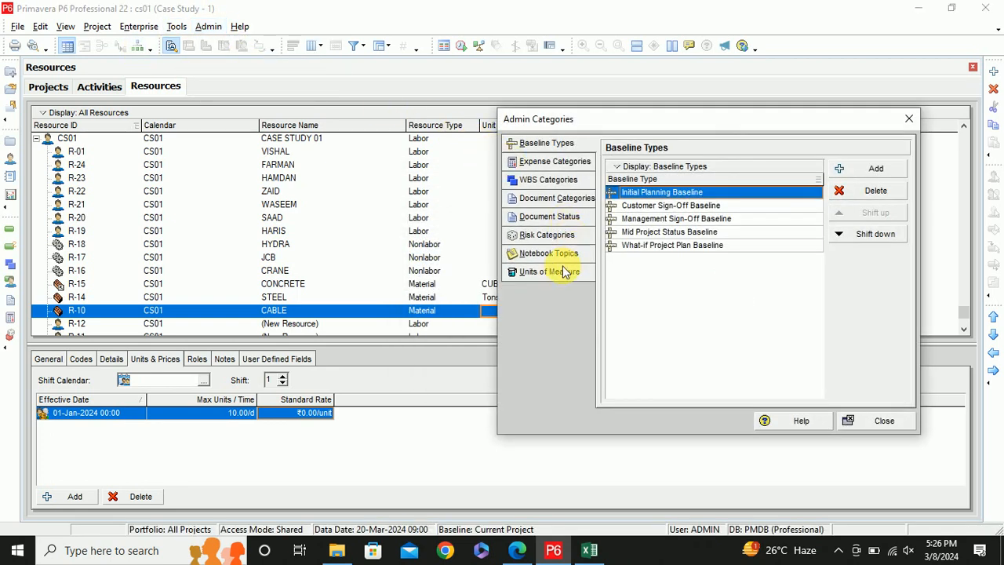
left_click(556, 279)
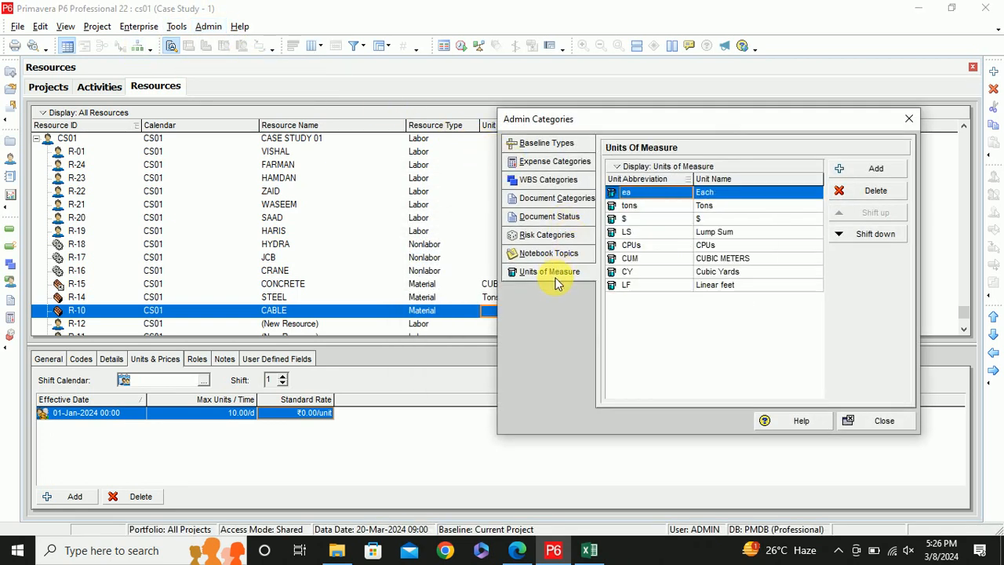
left_click(876, 169)
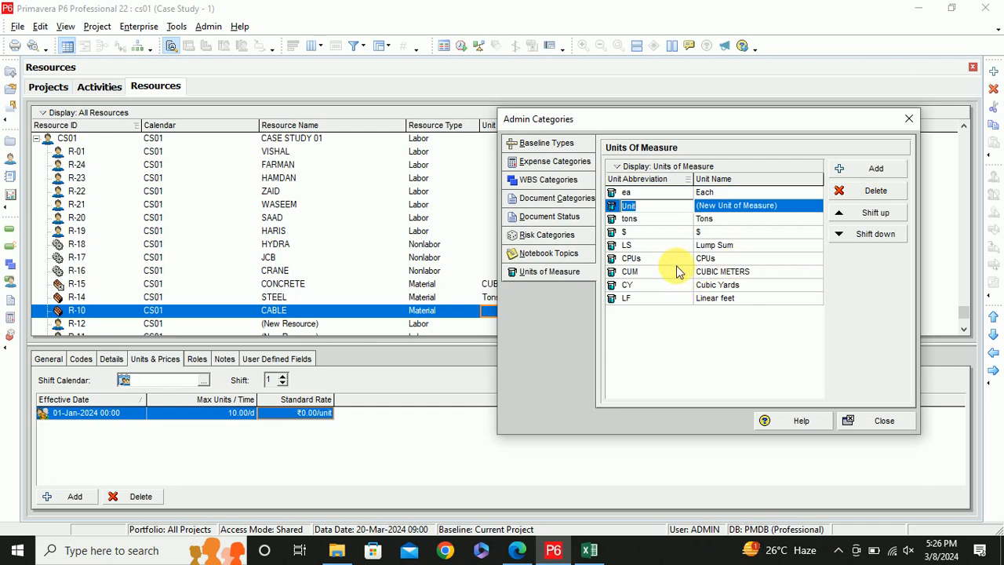
type("M")
left_click(744, 206)
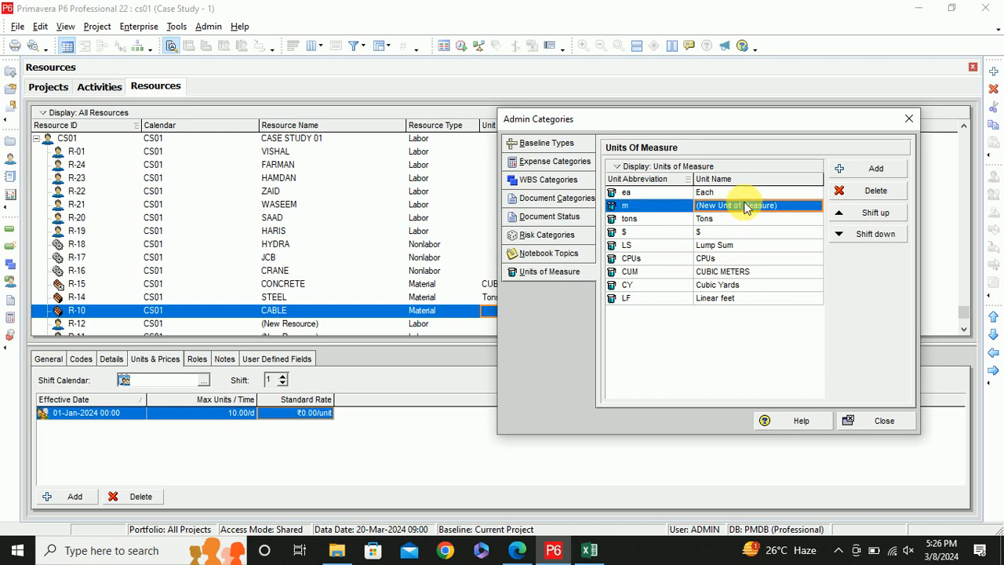
type("METER")
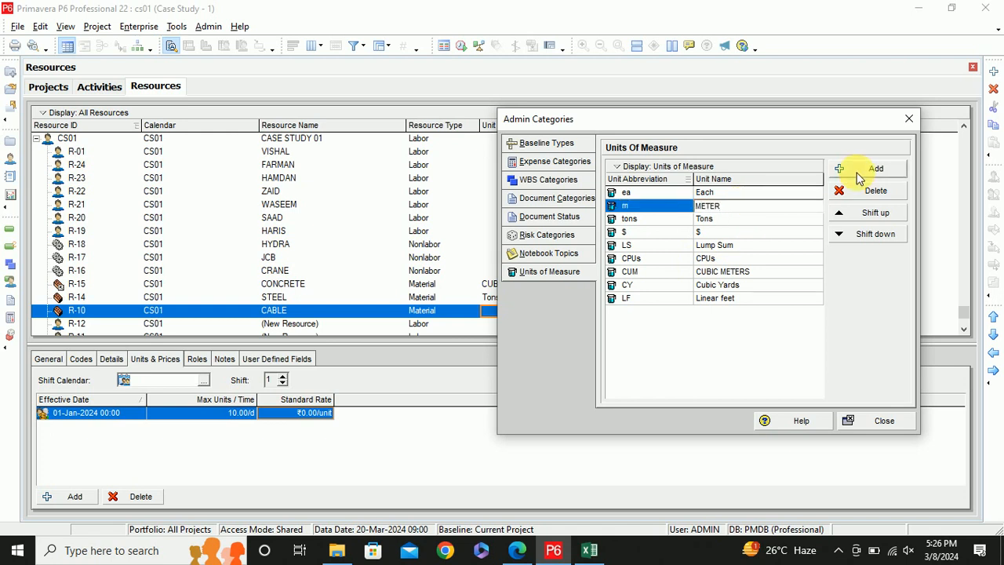
left_click(909, 119)
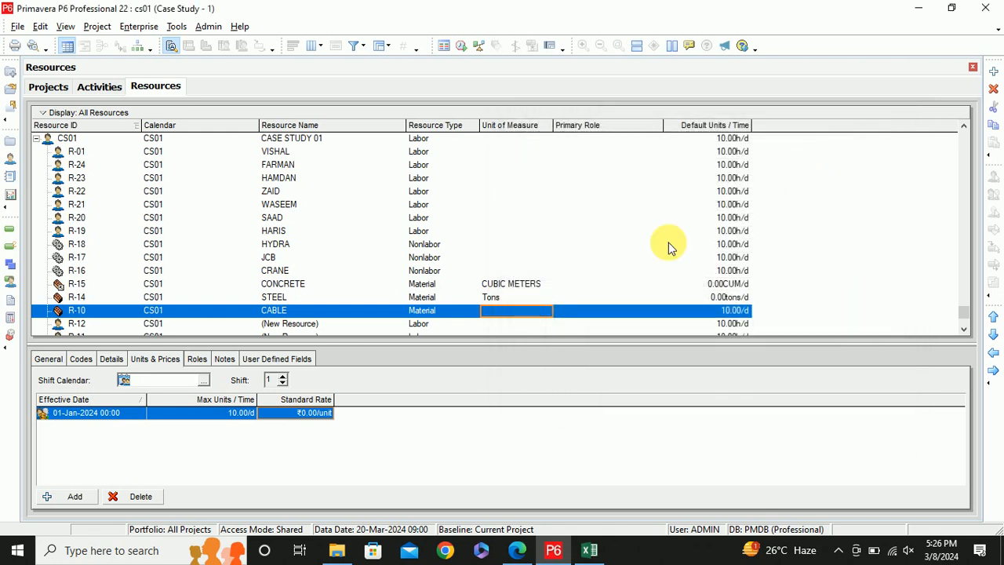
Set the CABLE resource's unit of measure to METER
key("Up")
left_click(546, 311)
left_click(546, 310)
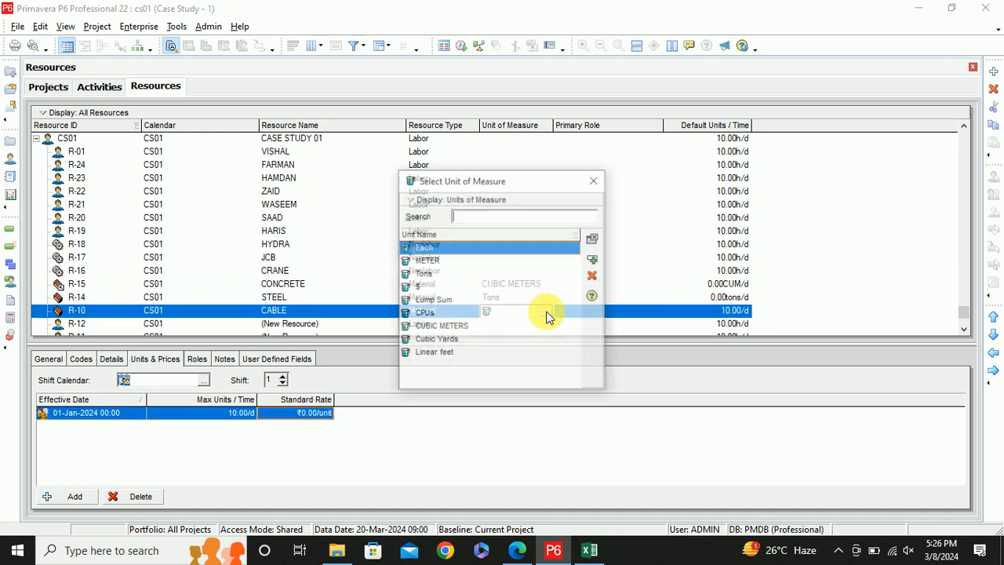
left_click(424, 261)
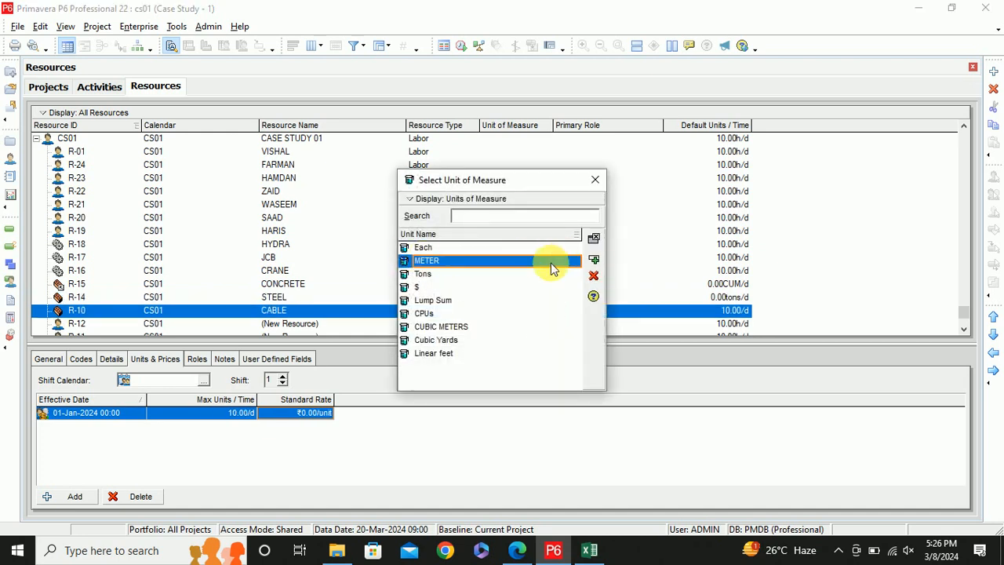
double_click(554, 262)
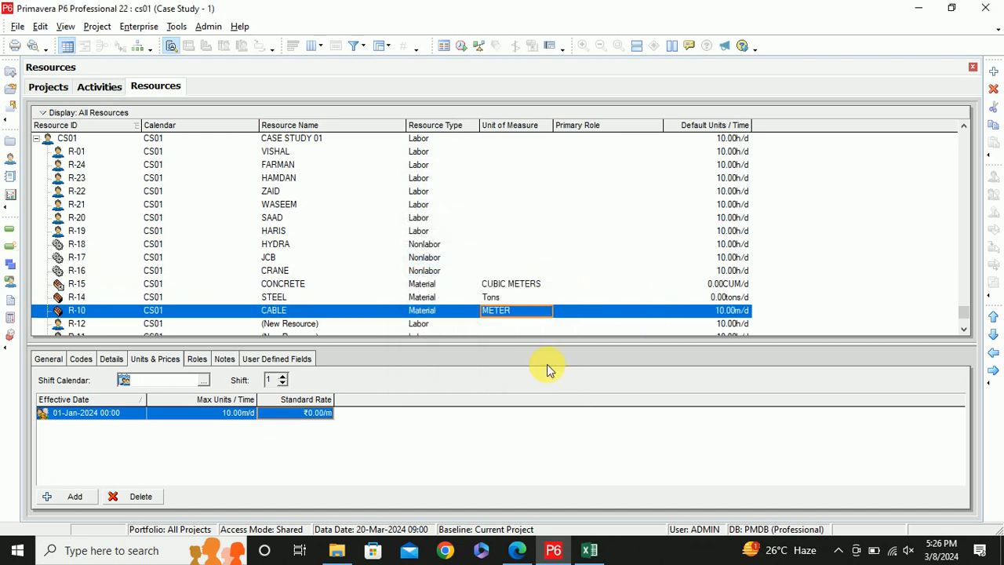
Set the CABLE resource's default units per time to 0
left_click(730, 310)
type("0")
key("Return")
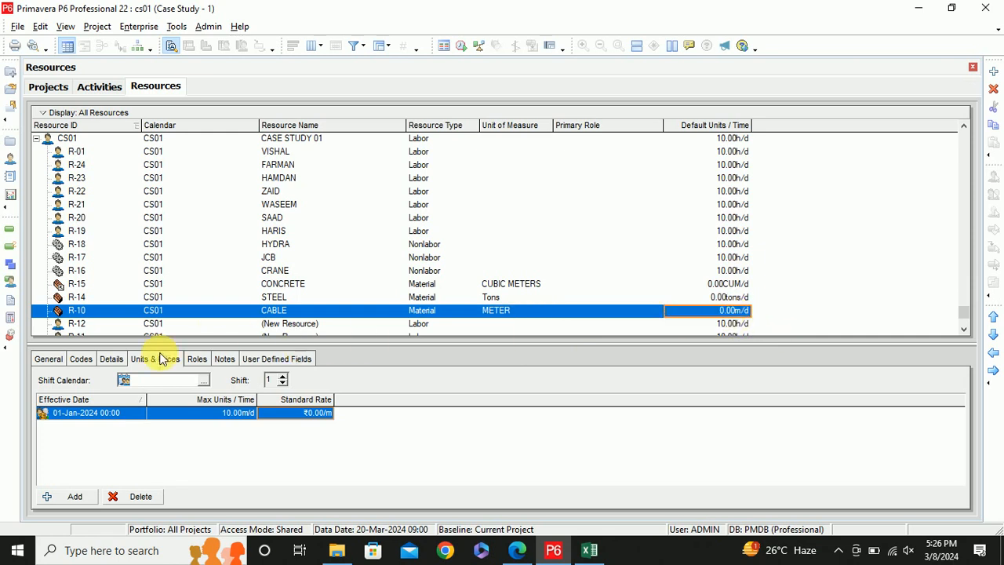
Set the CABLE resource's maximum units per time to 1000 and its standard rate to 500 per metre, checking the rate in Excel
left_click(225, 416)
type("1")
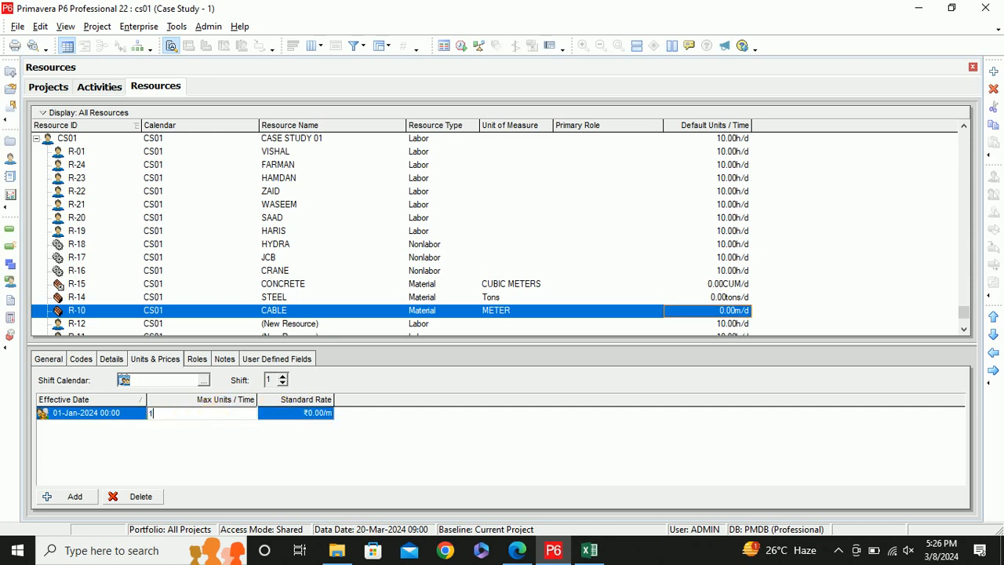
key("Return")
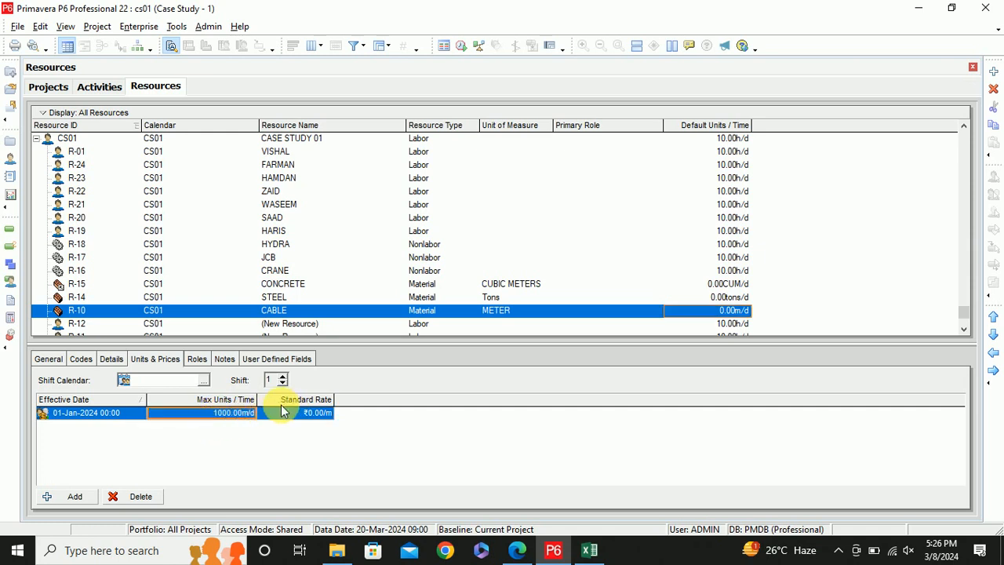
key("alt+Tab")
key("alt+Tab")
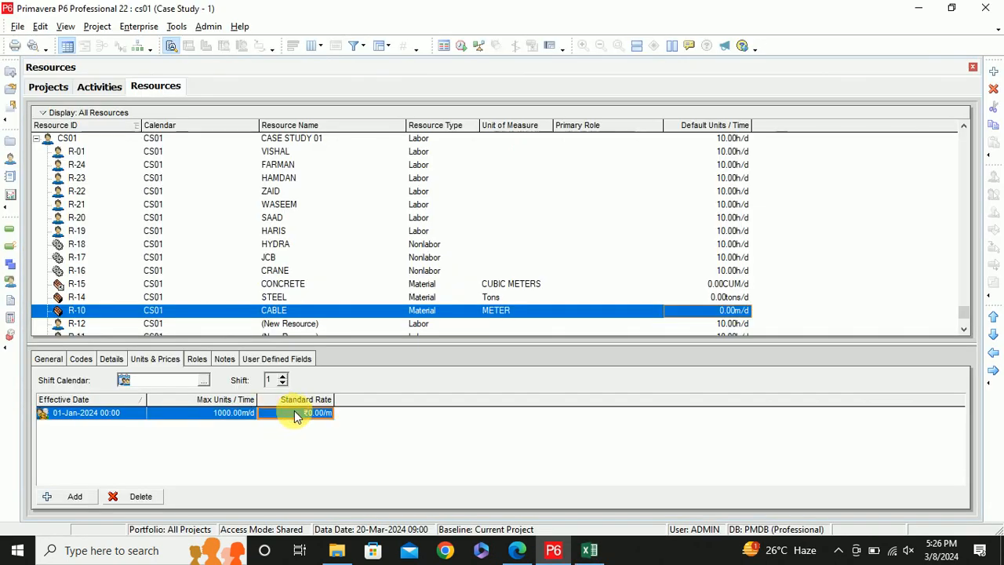
type("500")
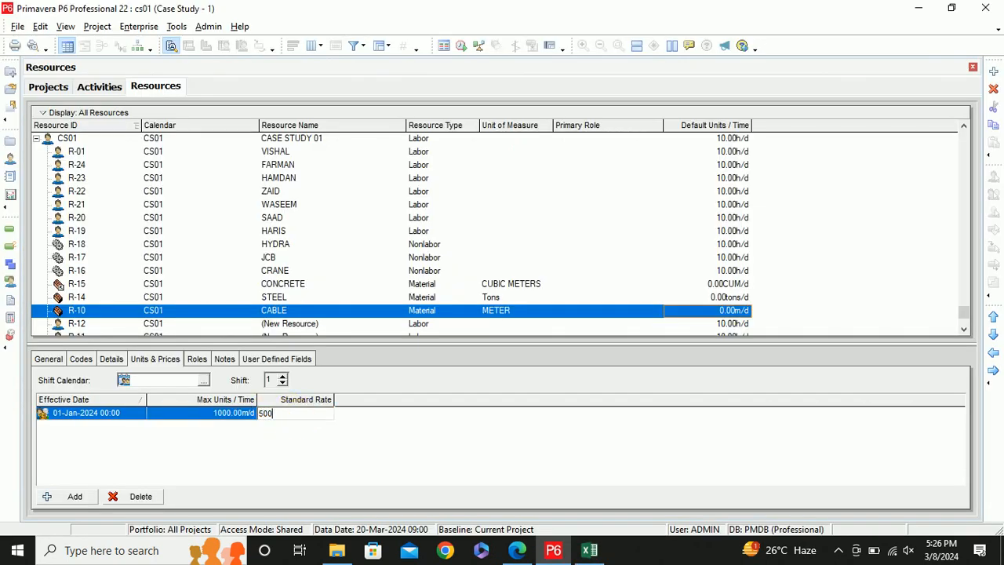
key("Return")
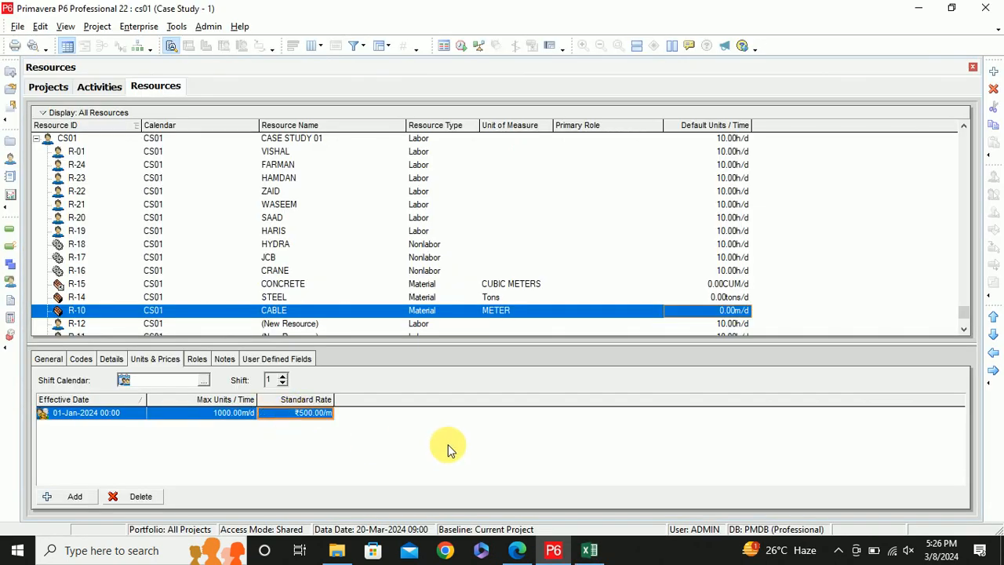
Delete the three unnamed resources R-12, R-11 and R-13 under CASE STUDY 01
scroll(321, 254, "down", 3)
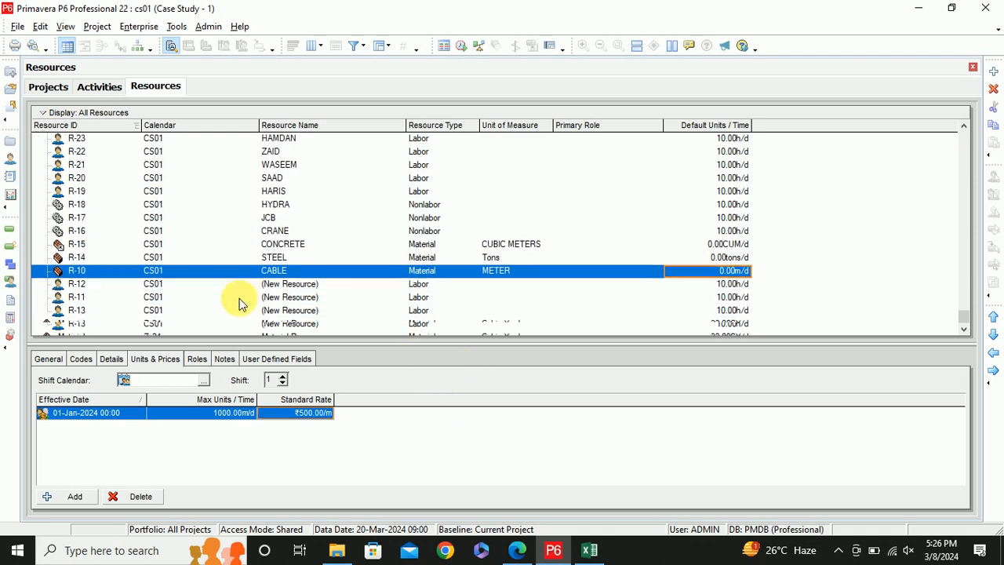
left_click(231, 285)
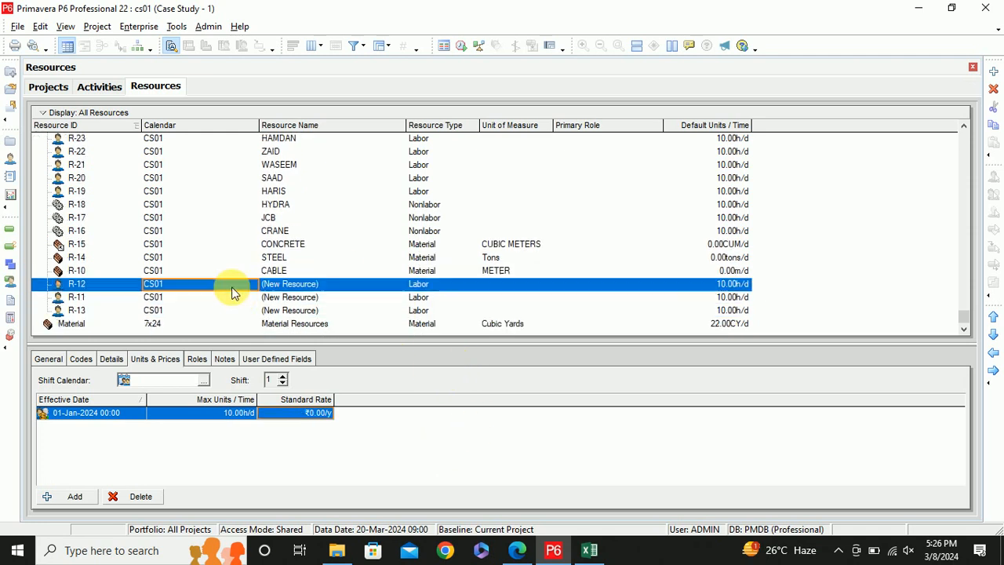
left_click(289, 311, "shift")
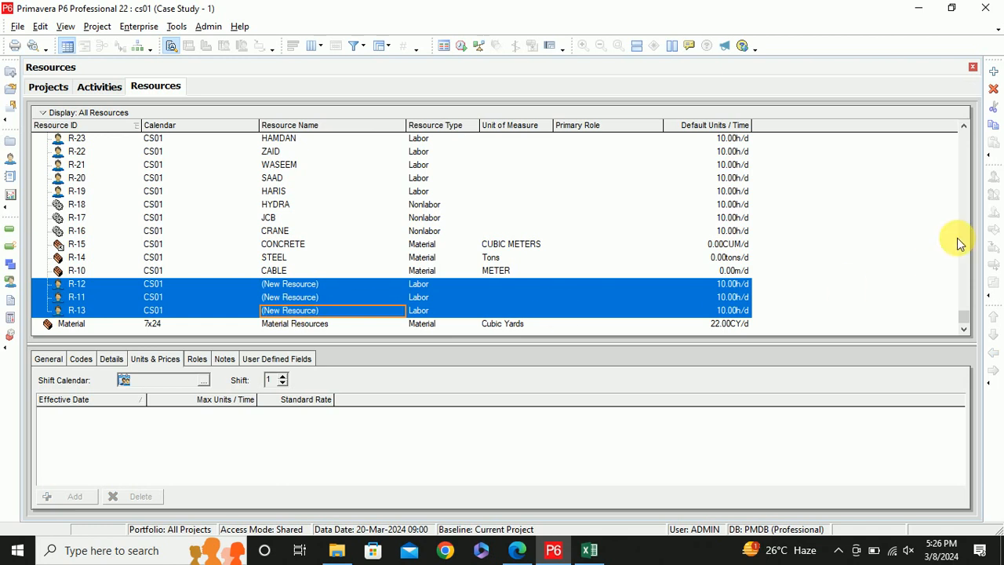
left_click(994, 89)
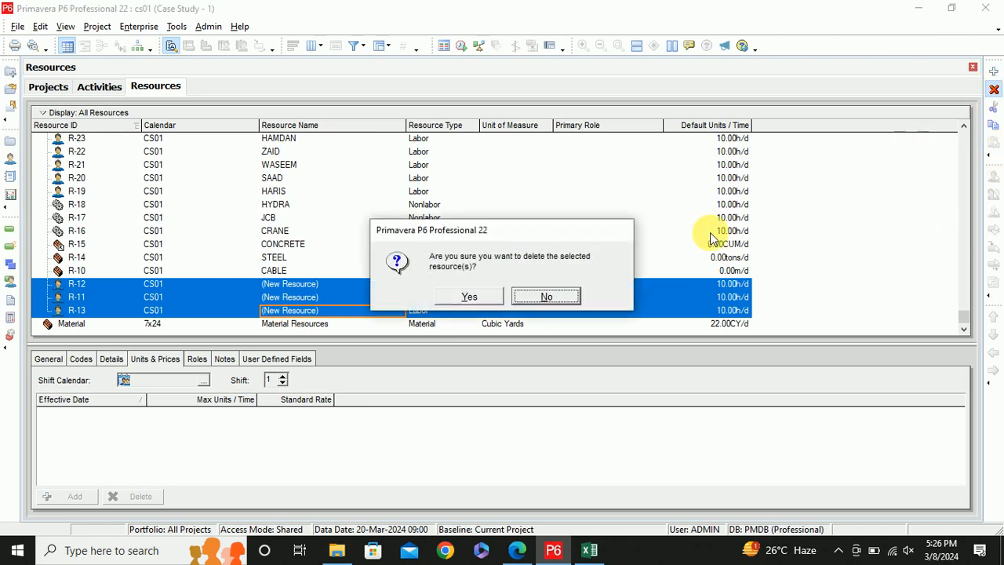
left_click(471, 295)
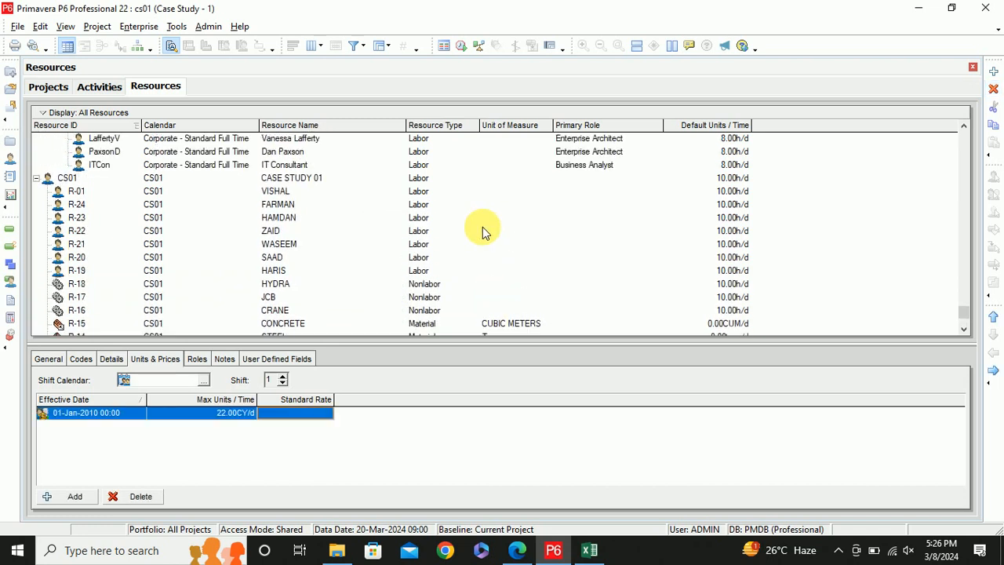
Switch to the Excel workbook, widen the NON-LABOUR and MATERIAL RESOURCE columns to fit their entries, and check the roles listed for the resources
left_click(589, 549)
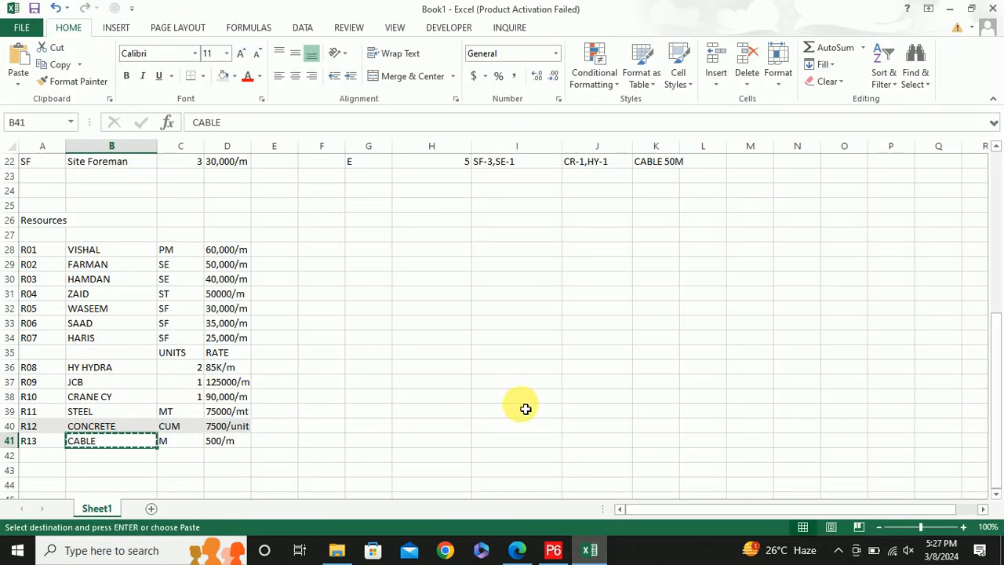
scroll(524, 396, "up", 4)
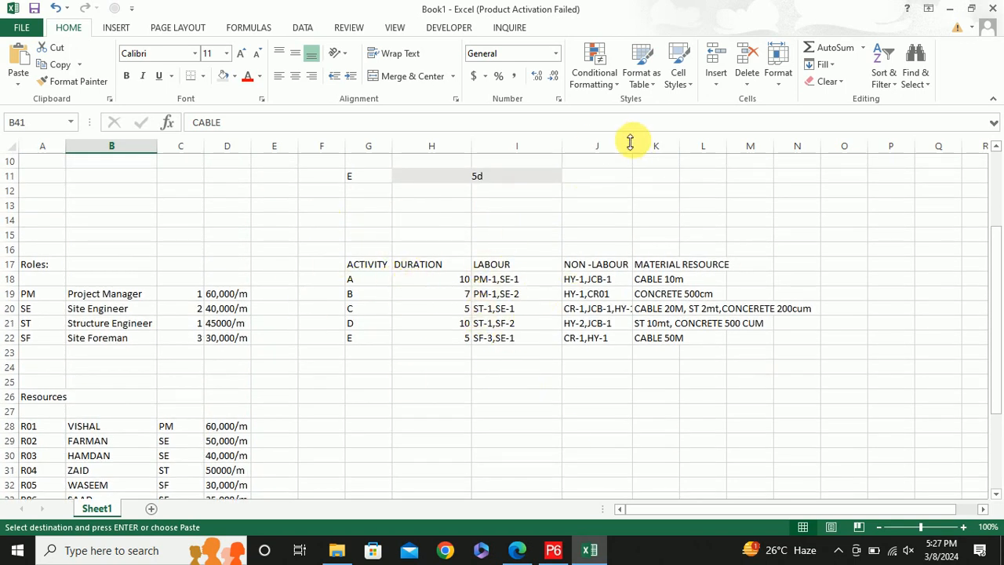
left_click_drag(638, 149, 877, 167)
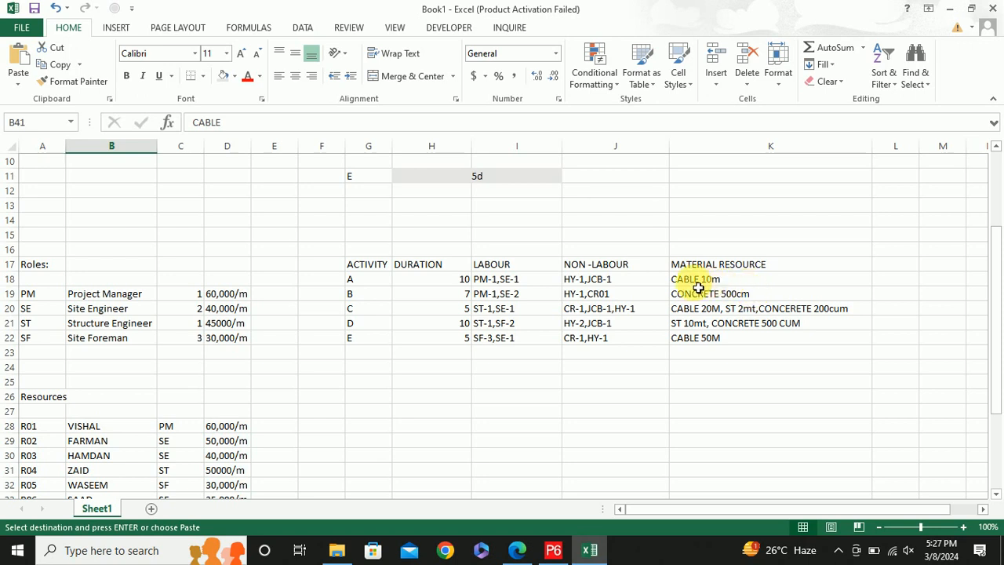
left_click(102, 295)
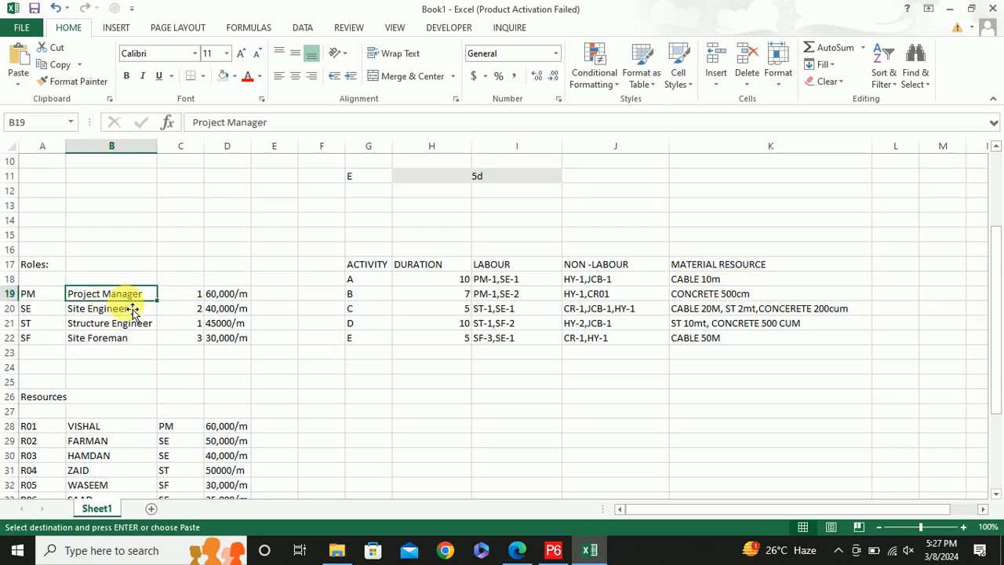
scroll(132, 310, "down", 3)
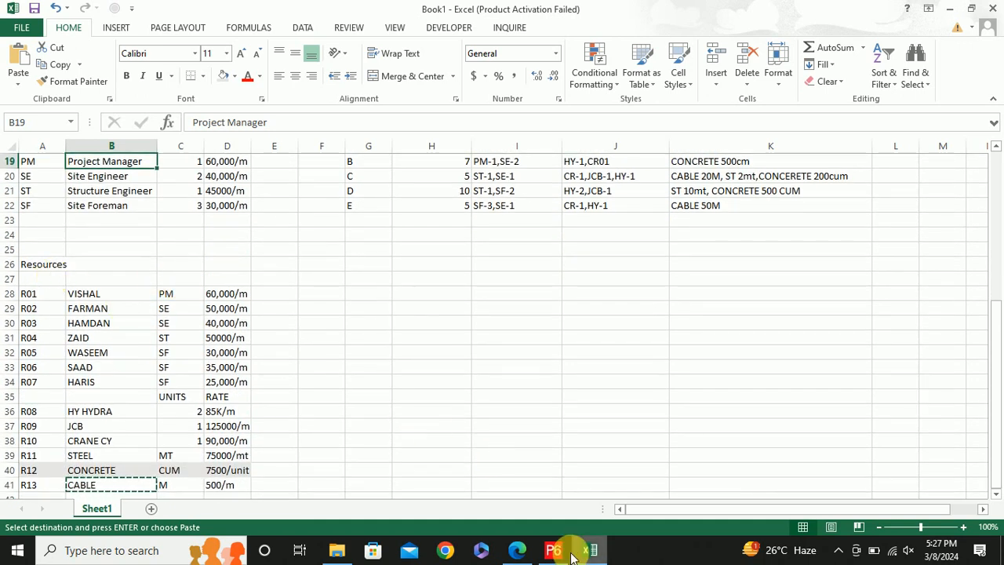
Switch back to Primavera P6 and assign role PM01 PROJECT MANAGER to resource R-01
left_click(555, 551)
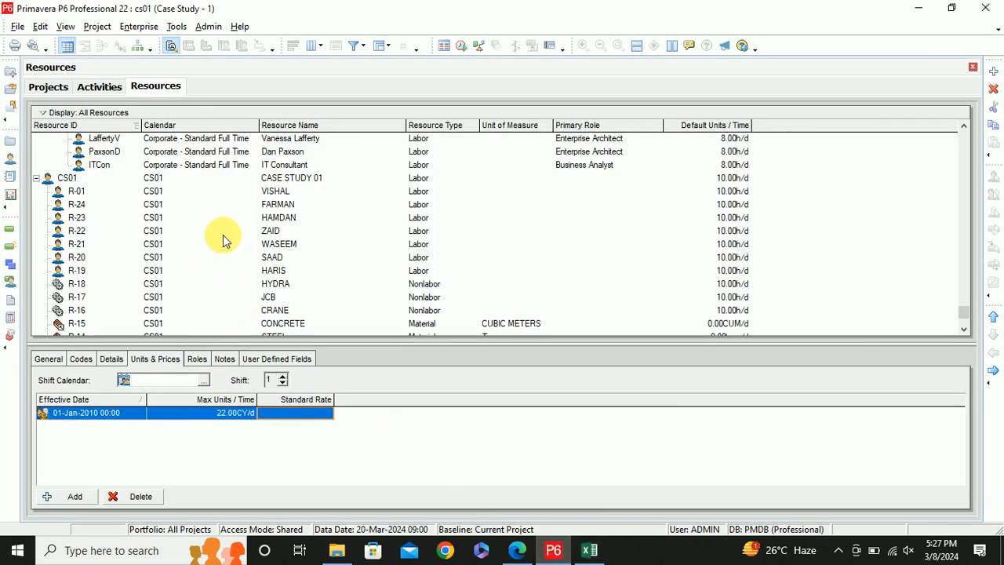
left_click(281, 192)
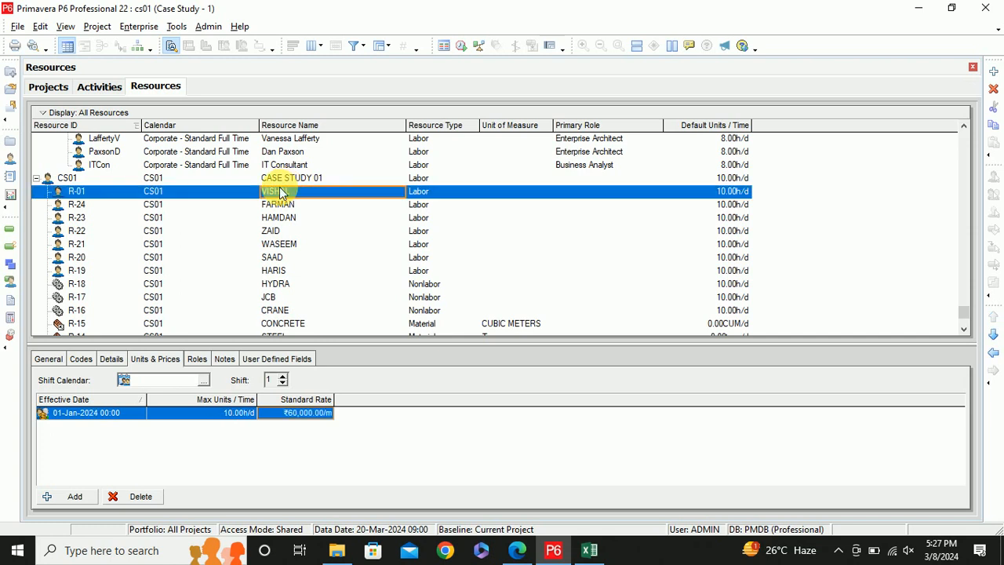
key("alt+Tab")
key("alt+Tab")
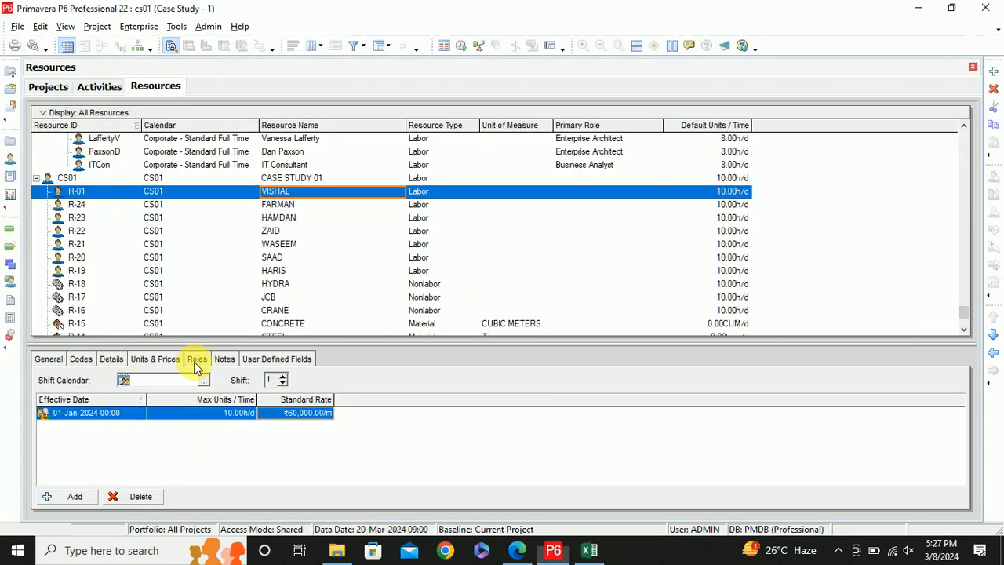
left_click(197, 360)
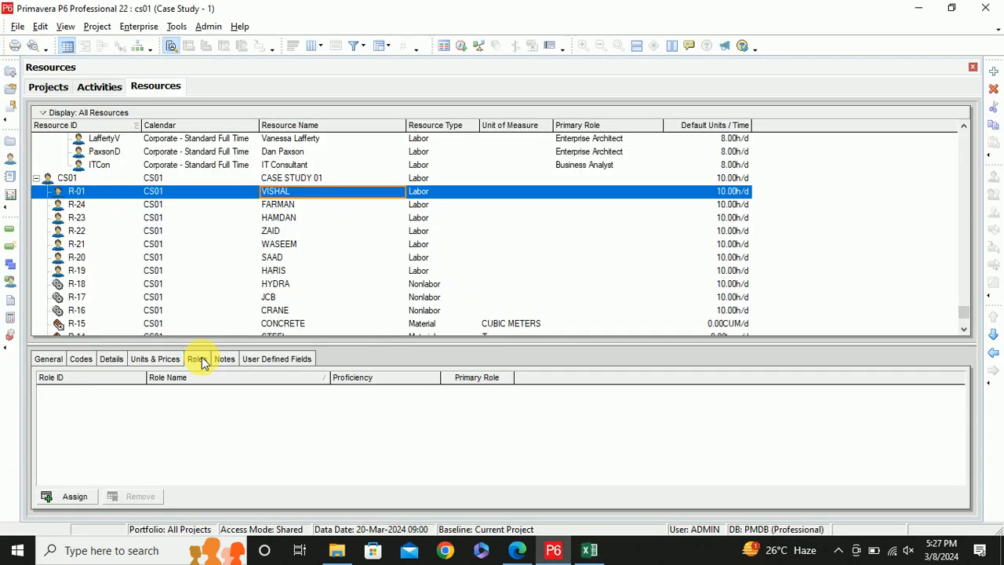
left_click(76, 496)
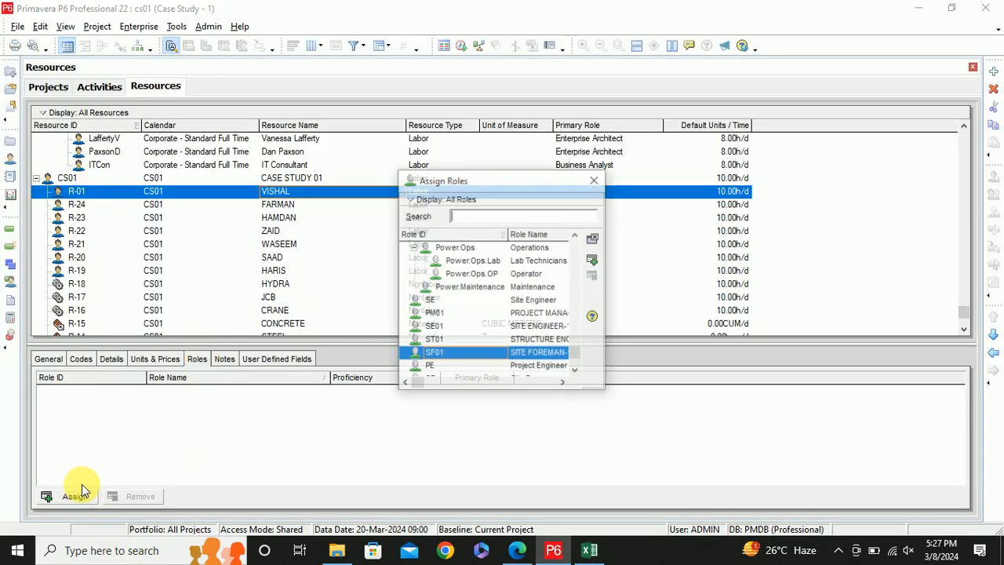
double_click(527, 315)
Assign role SE01 SITE ENGINEER-1 to resources R-24 and R-23, checking their roles in the Excel resource list
left_click(269, 202)
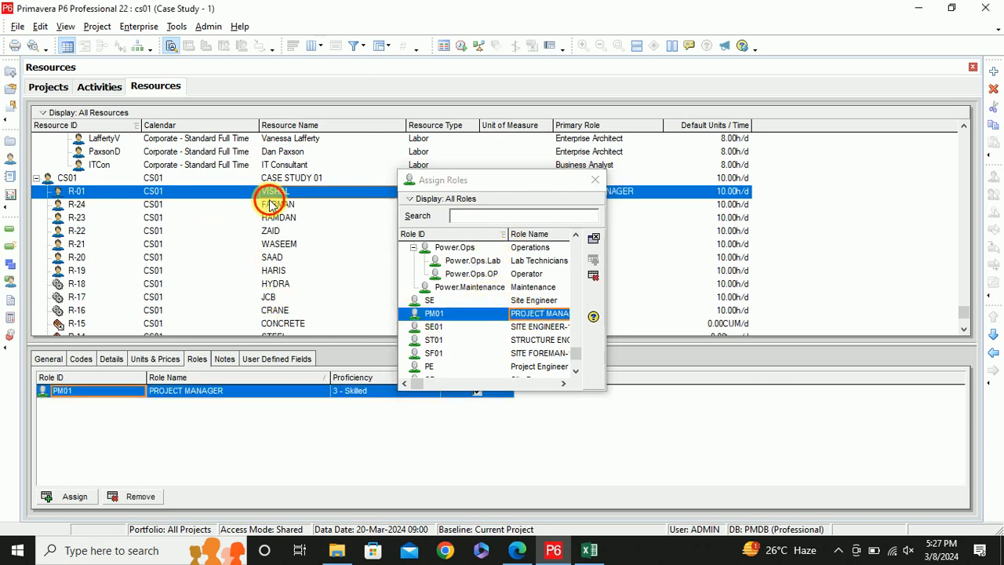
key("alt+Tab")
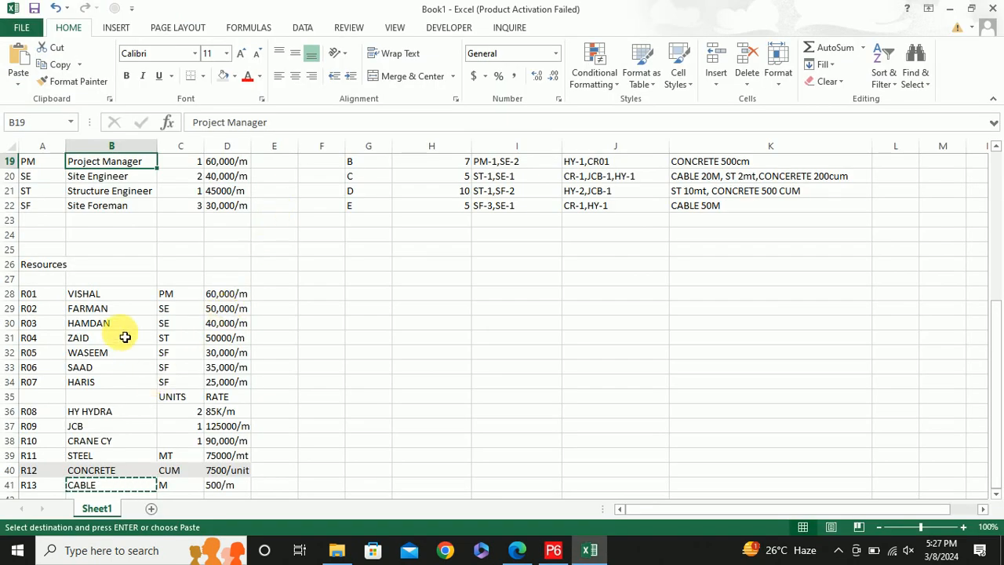
key("alt+Tab")
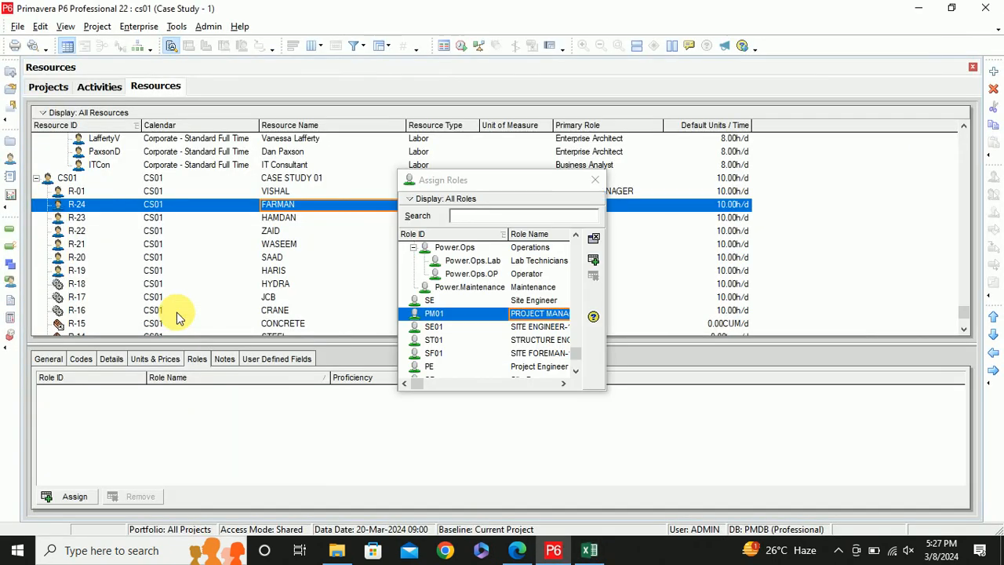
double_click(444, 329)
key("alt+Tab")
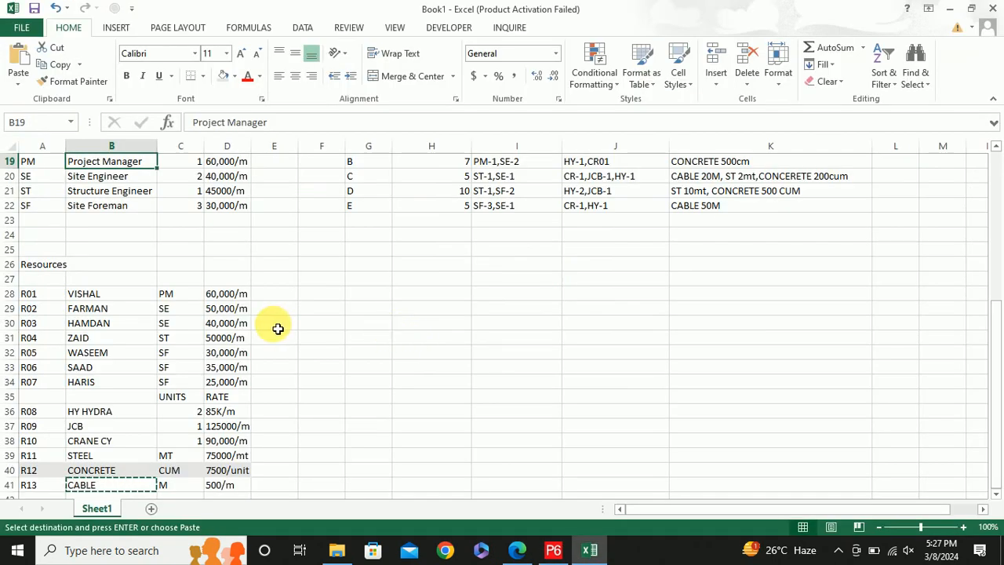
key("alt+Tab")
left_click(275, 219)
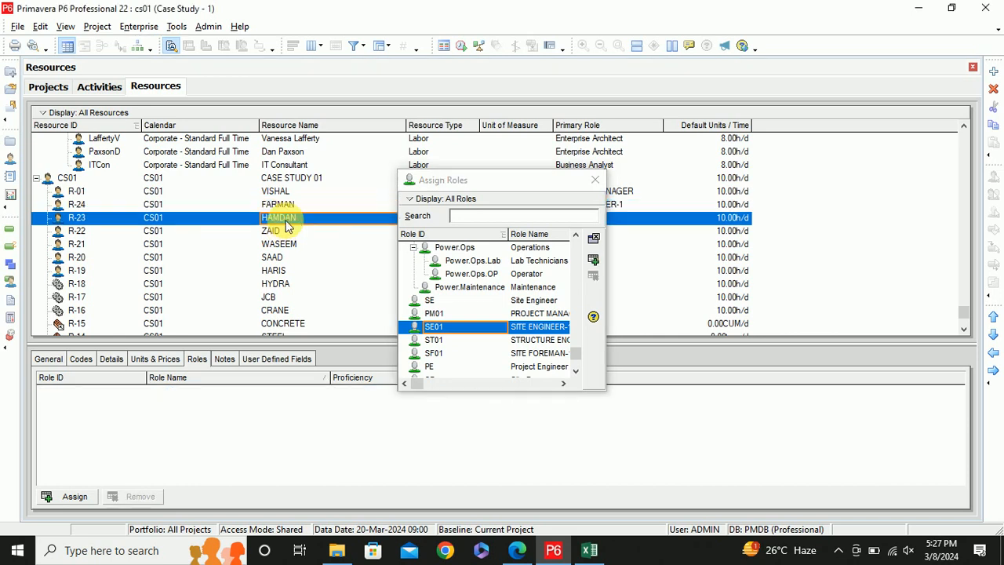
double_click(431, 329)
Check the next resource's role in Excel and assign role ST01 STRUCTURE ENGINEER to resource R-22
key("alt+Tab")
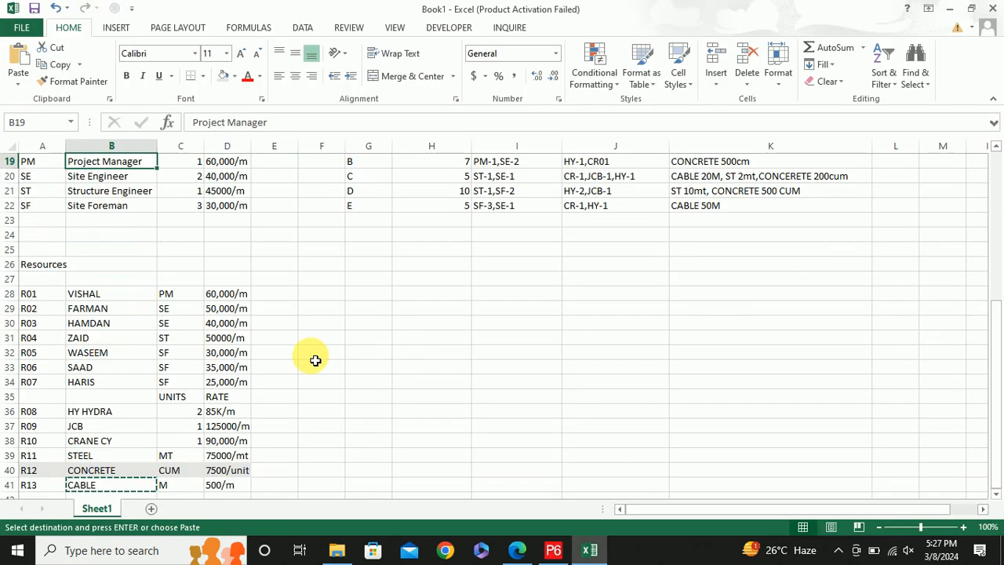
key("alt+Tab")
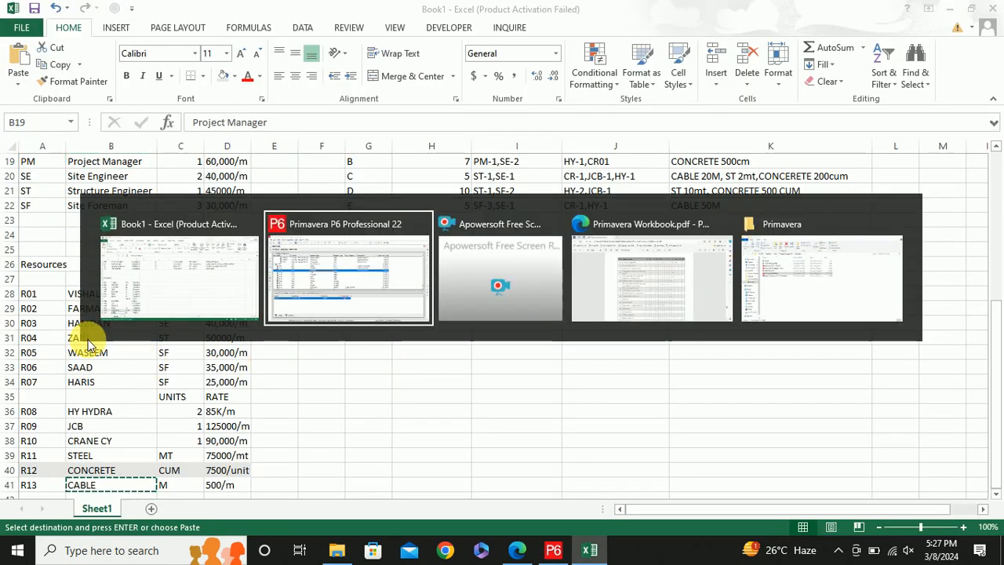
left_click(269, 231)
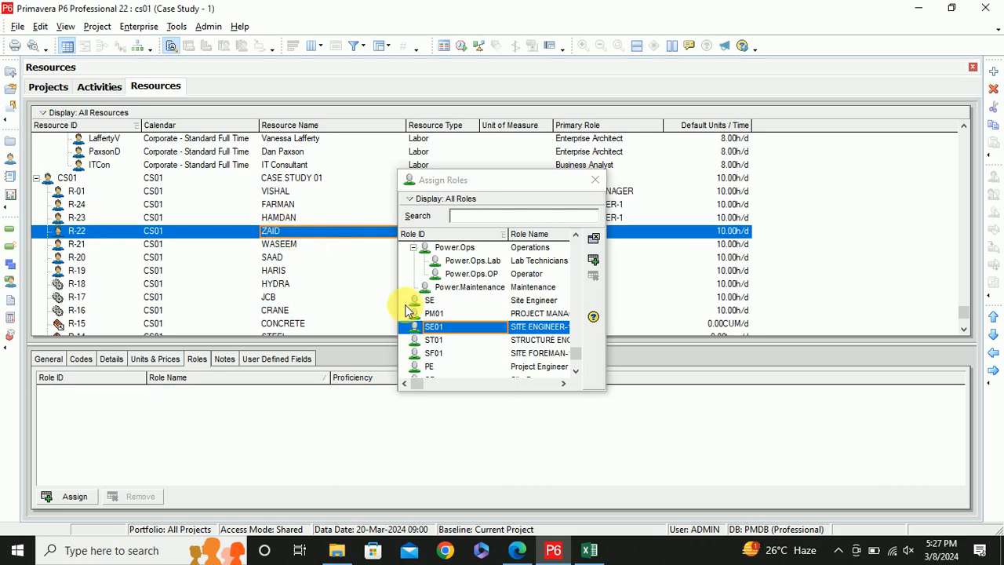
left_click(435, 342)
double_click(435, 344)
Assign role SF01 SITE FOREMAN-1 to resources R-21 and R-20, checking their roles in the Excel resource list
key("alt+Tab")
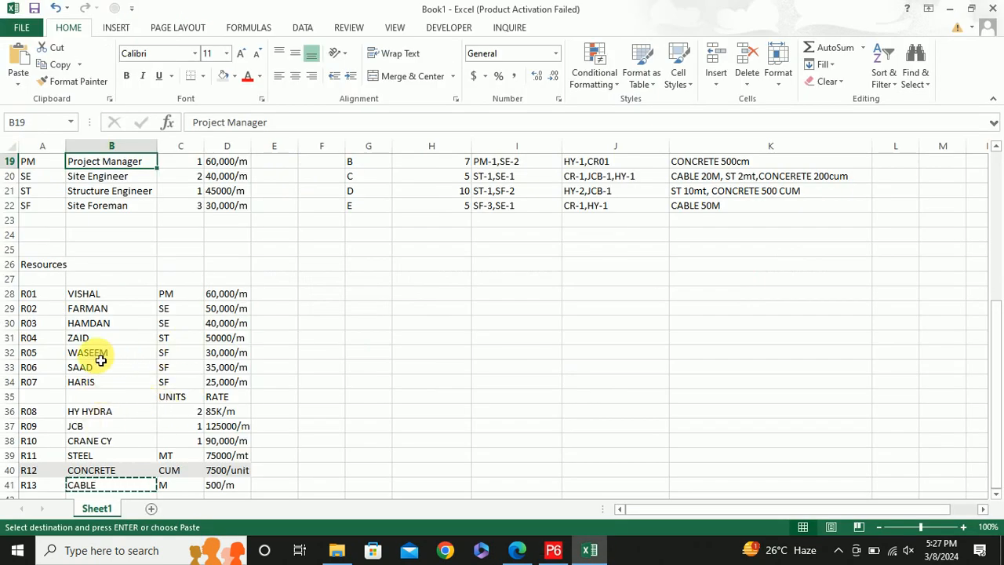
key("alt+Tab")
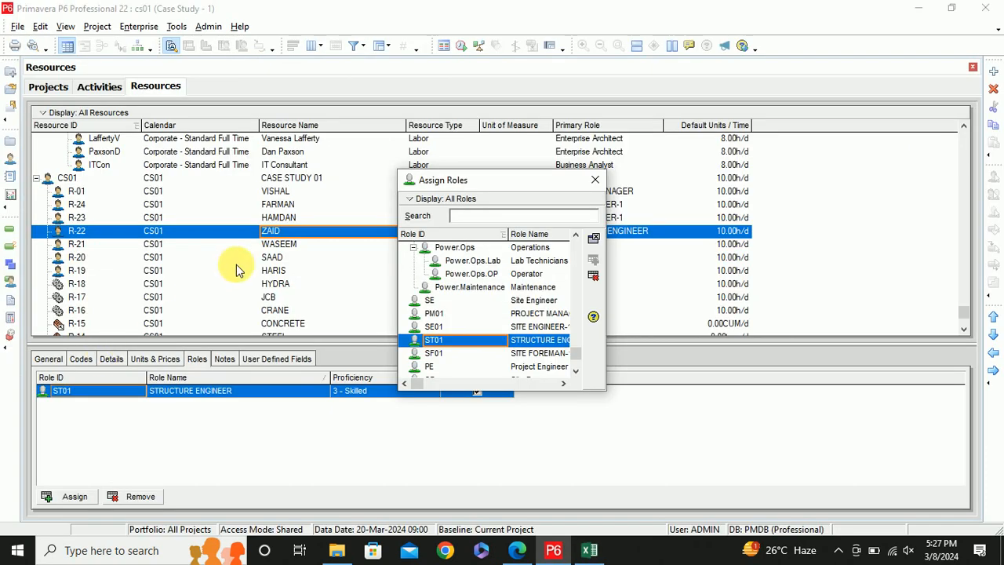
left_click(286, 246)
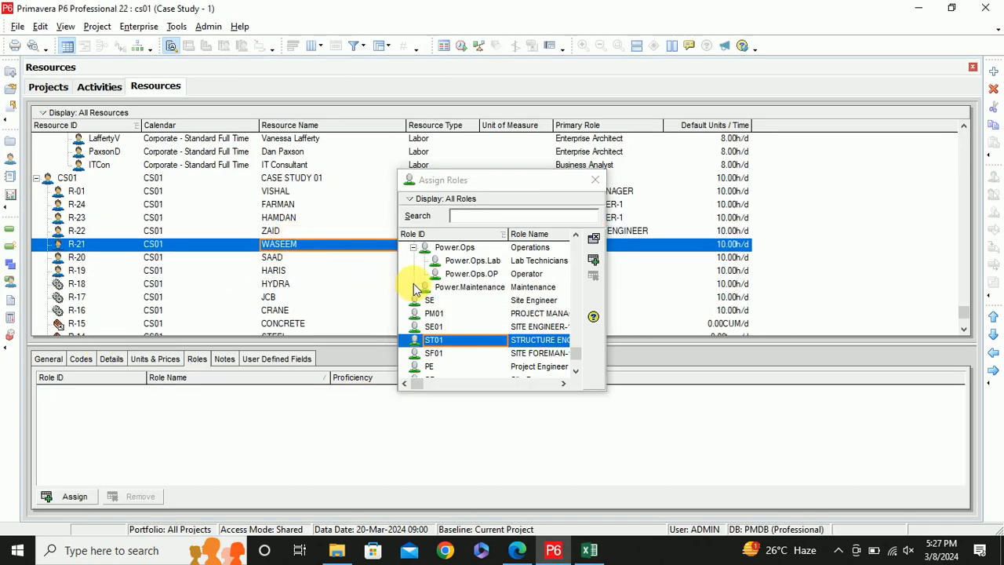
double_click(434, 355)
key("alt+Tab")
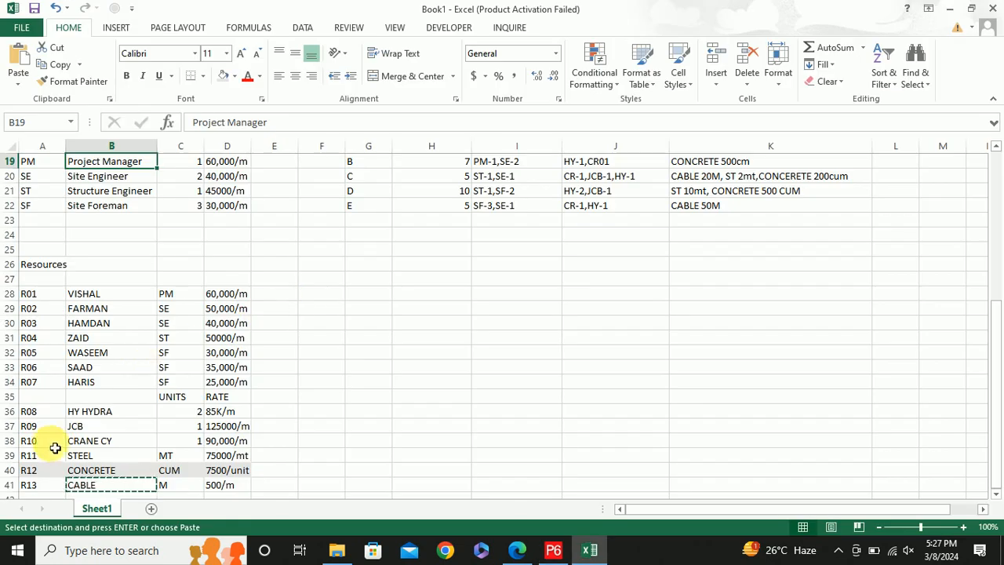
key("alt+Tab")
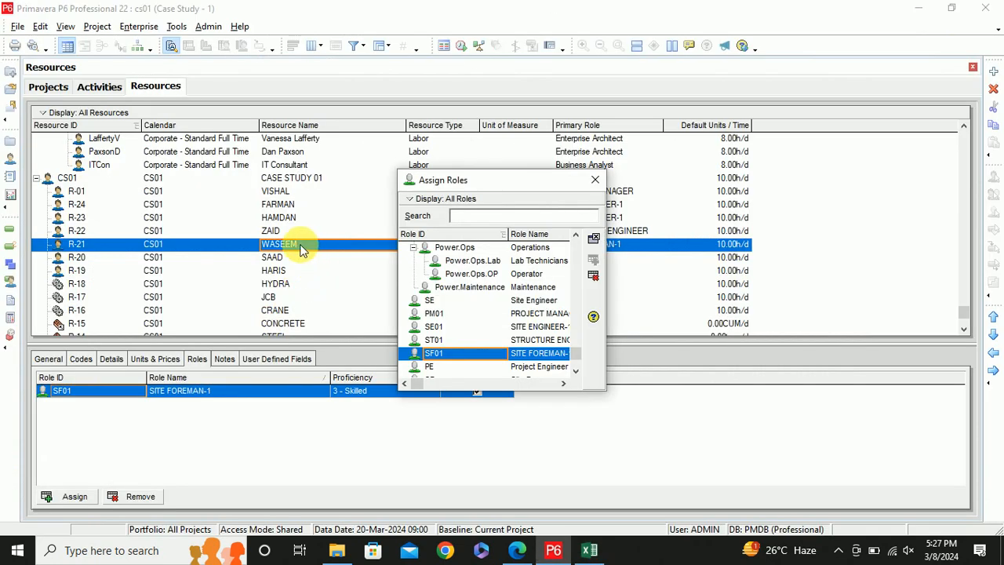
left_click(273, 259)
double_click(433, 353)
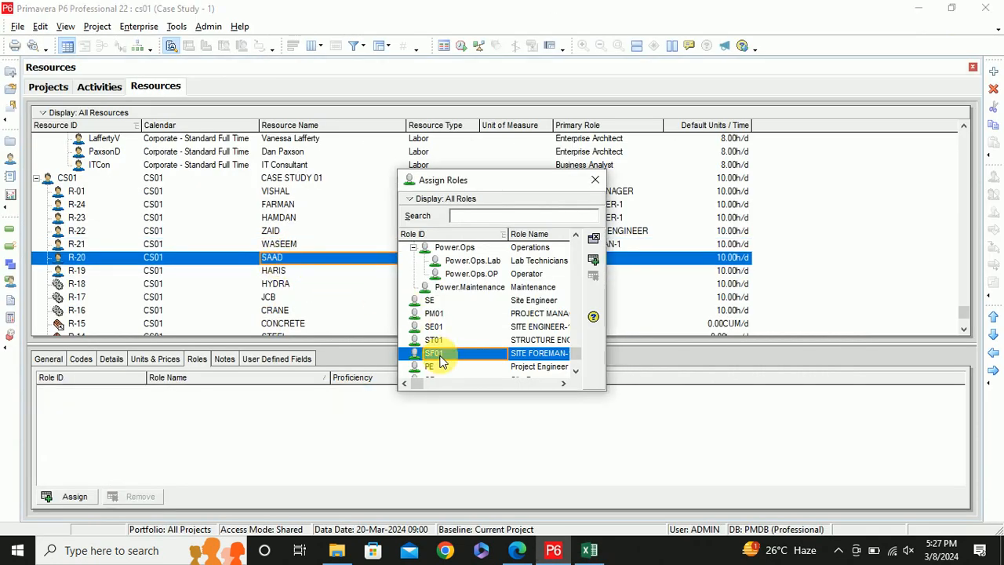
Check the last labor resource's role in Excel, assign SF01 SITE FOREMAN-1 to R-19, and close the Assign Roles dialog
key("alt+Tab")
scroll(180, 404, "down", 1)
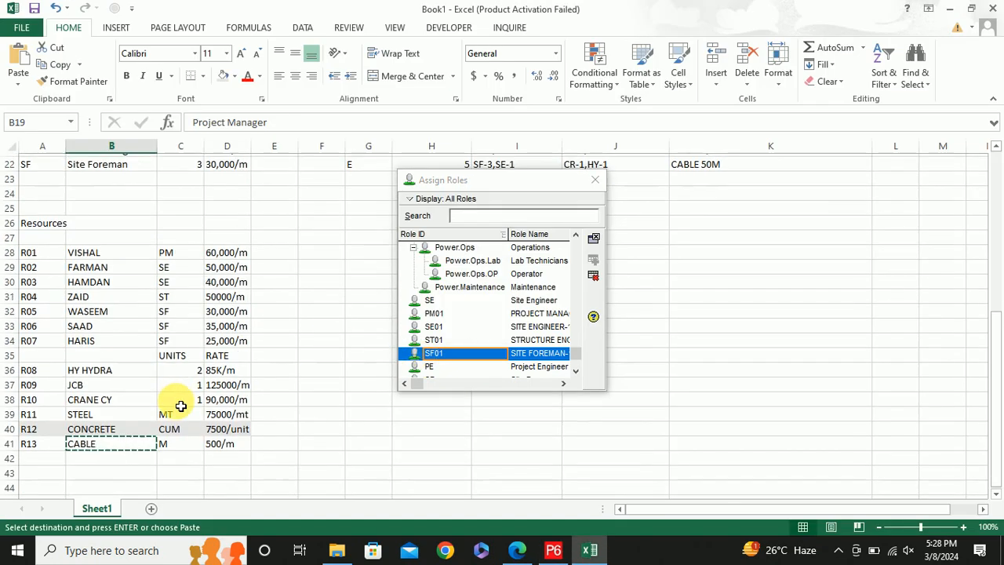
key("alt+Tab")
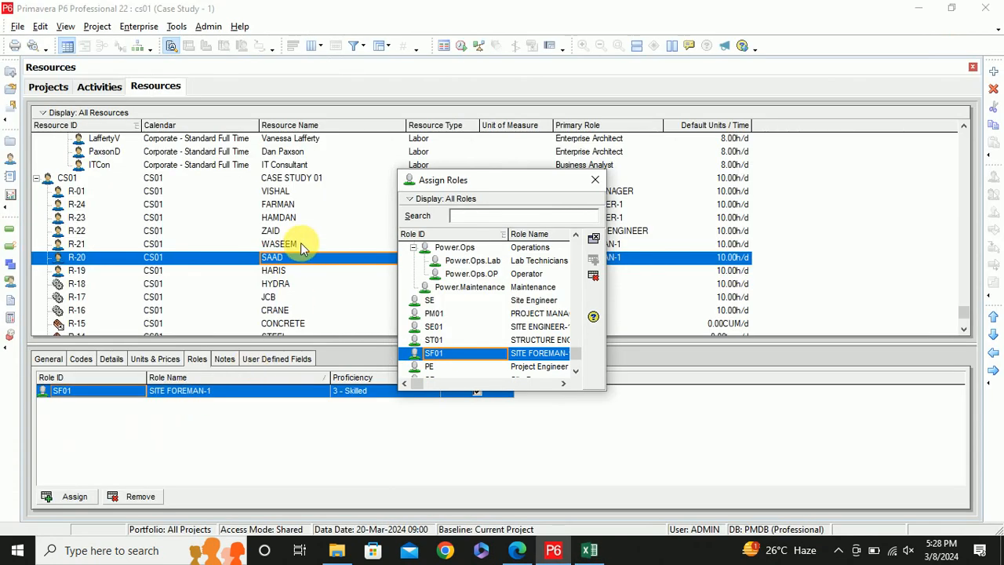
left_click(269, 270)
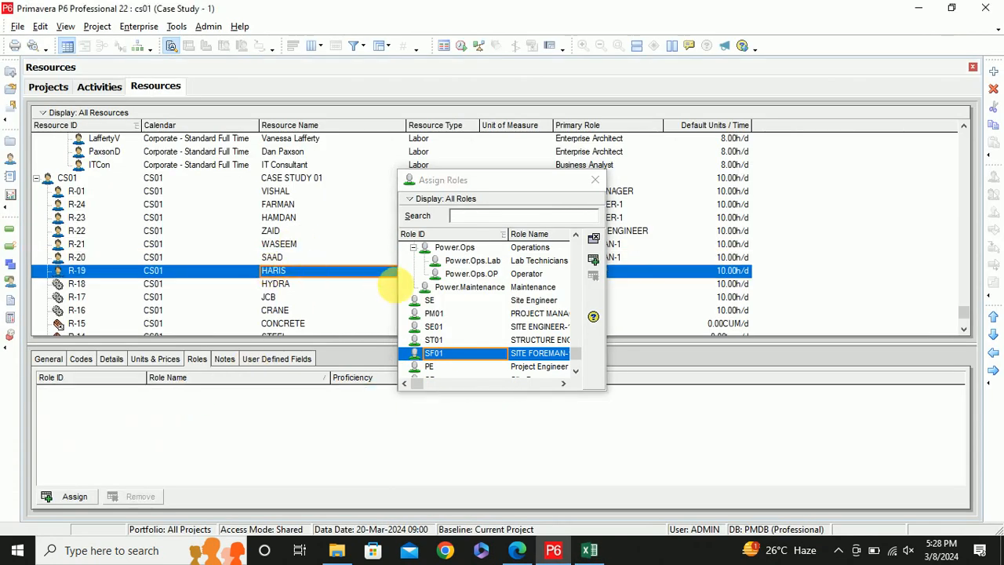
double_click(440, 352)
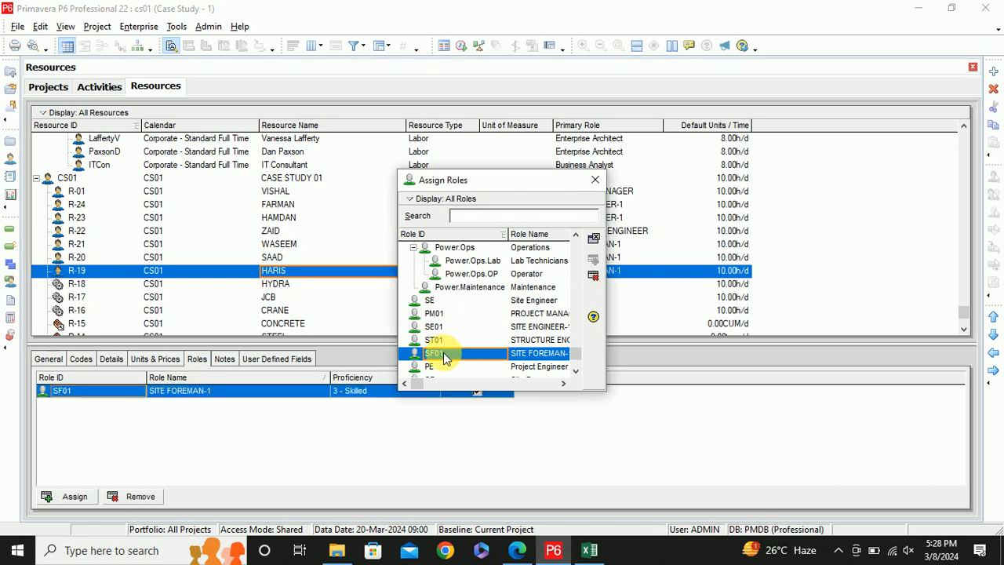
left_click(597, 186)
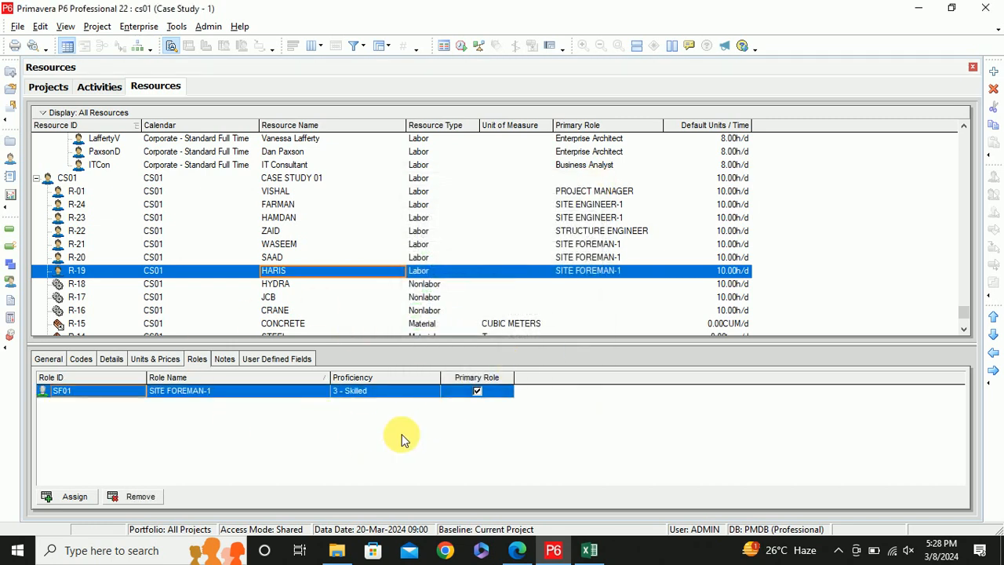
Check the activity resource table in Excel, select activity A1000 in Primavera P6, and narrow the Activity ID column
key("alt+Tab")
scroll(479, 419, "up", 4)
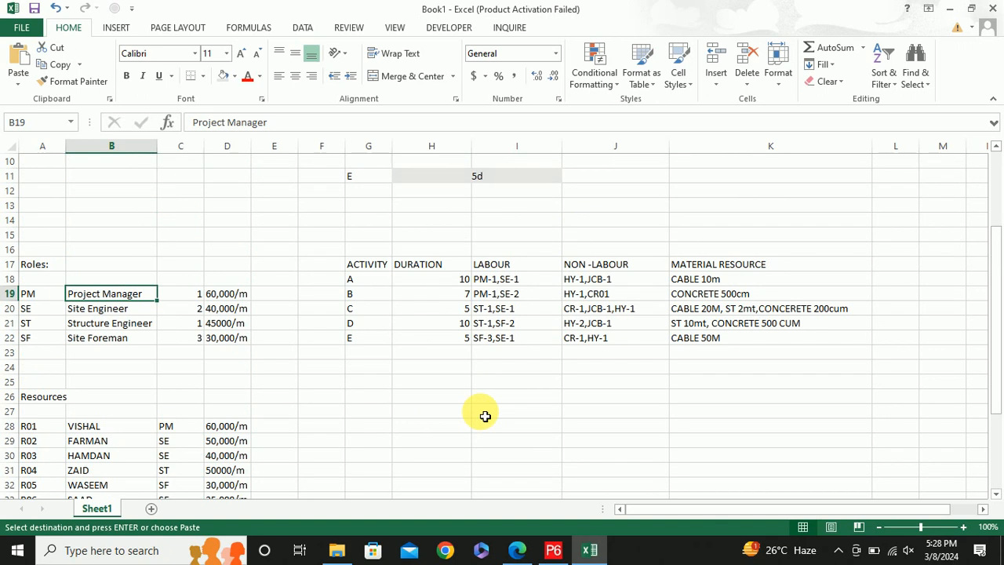
scroll(484, 416, "up", 1)
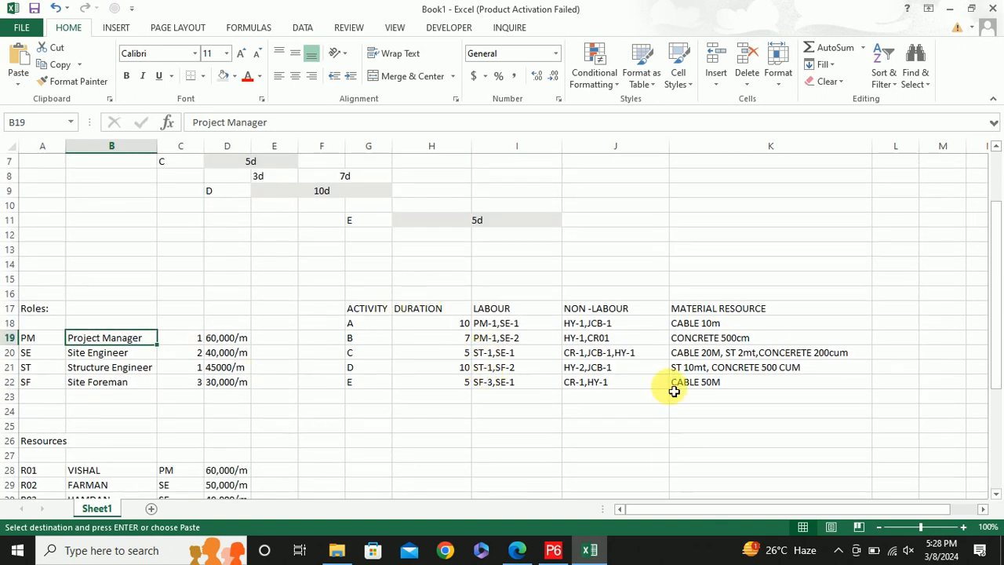
key("alt+Tab")
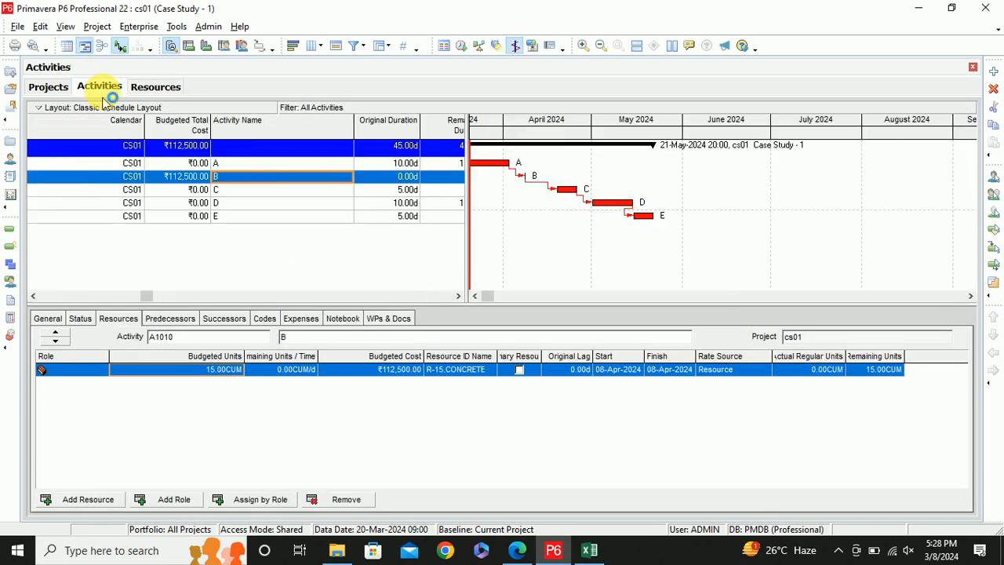
left_click_drag(150, 298, 83, 295)
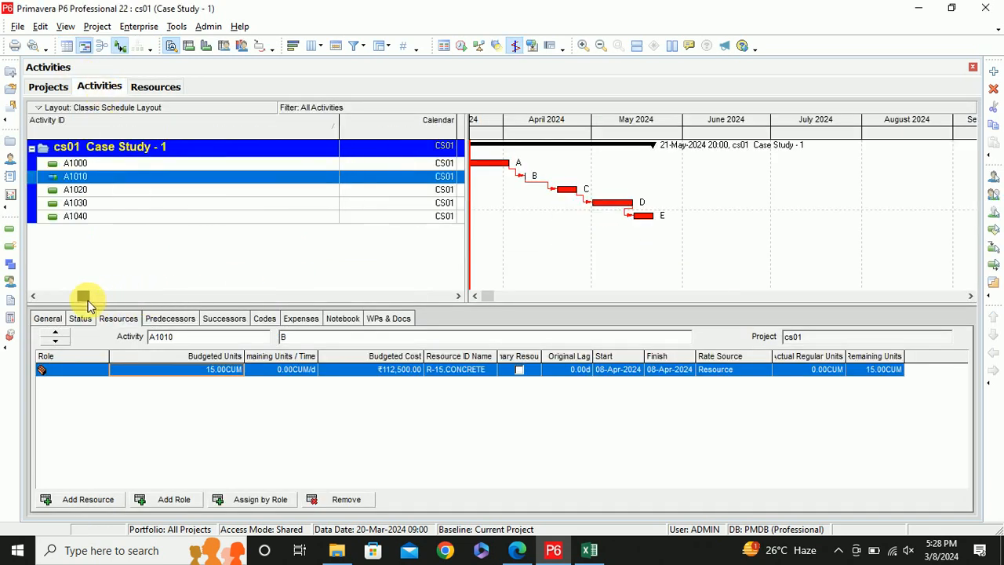
left_click(174, 165)
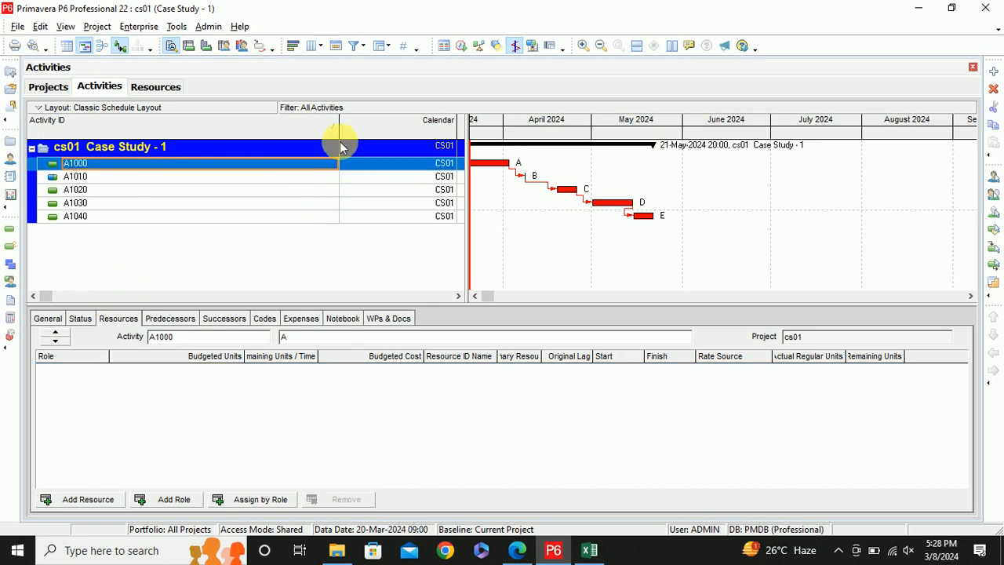
left_click_drag(230, 139, 196, 138)
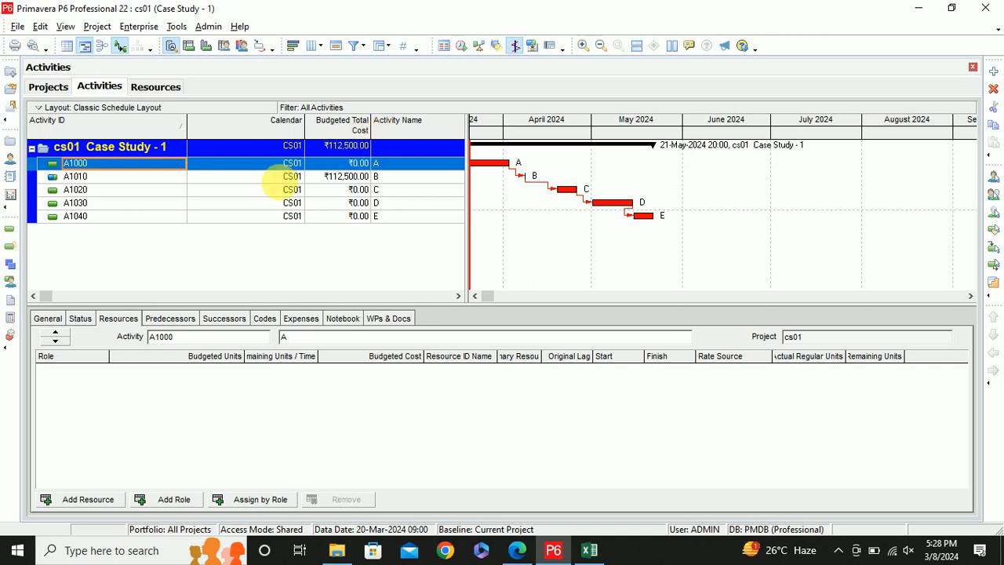
Check activity A's labour requirements in Excel and add roles PM01 PROJECT MANAGER and SE01 SITE ENGINEER-1 to activity A1000
key("alt+Tab")
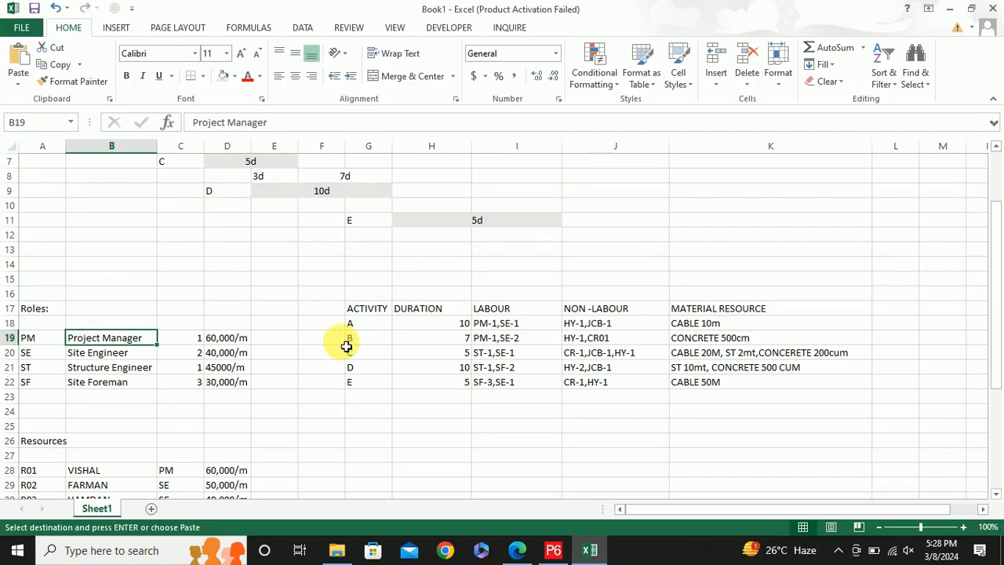
left_click(524, 323)
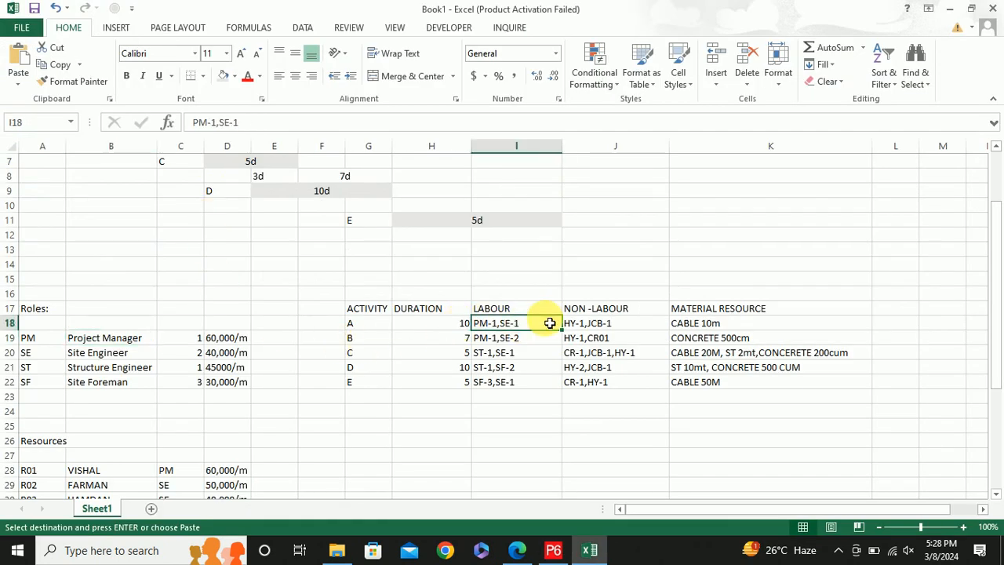
key("alt+Tab")
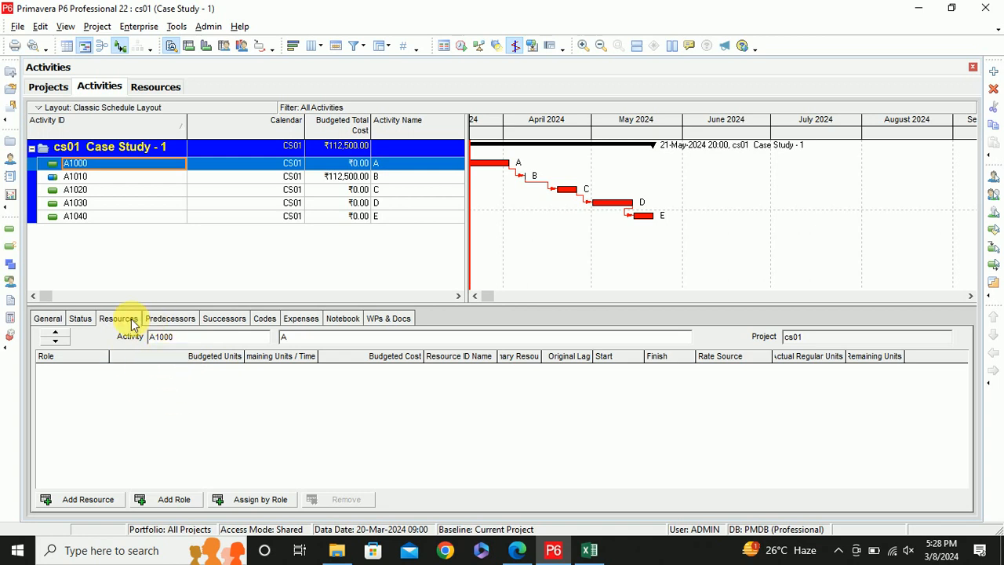
left_click(173, 498)
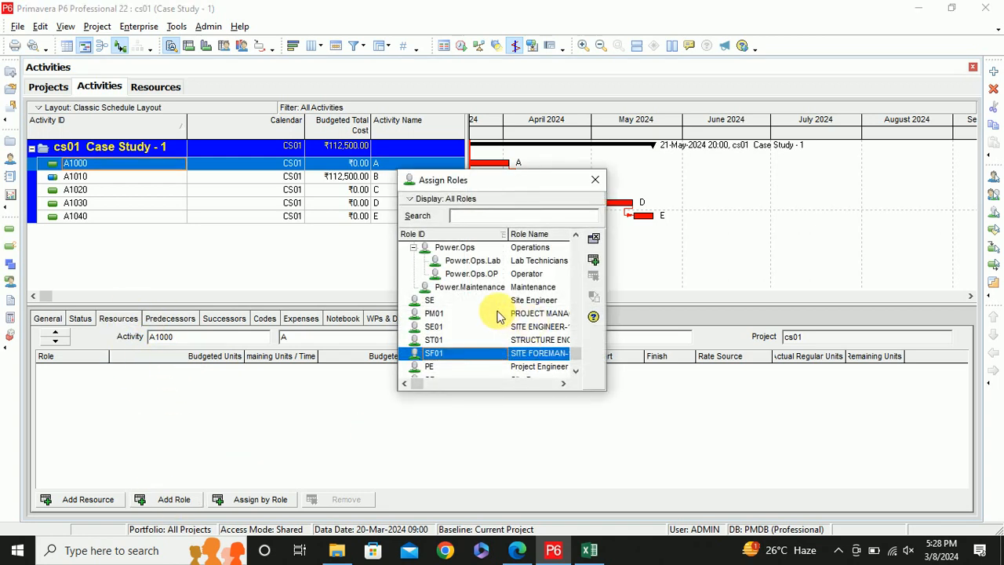
left_click(536, 315)
left_click(536, 327, "ctrl")
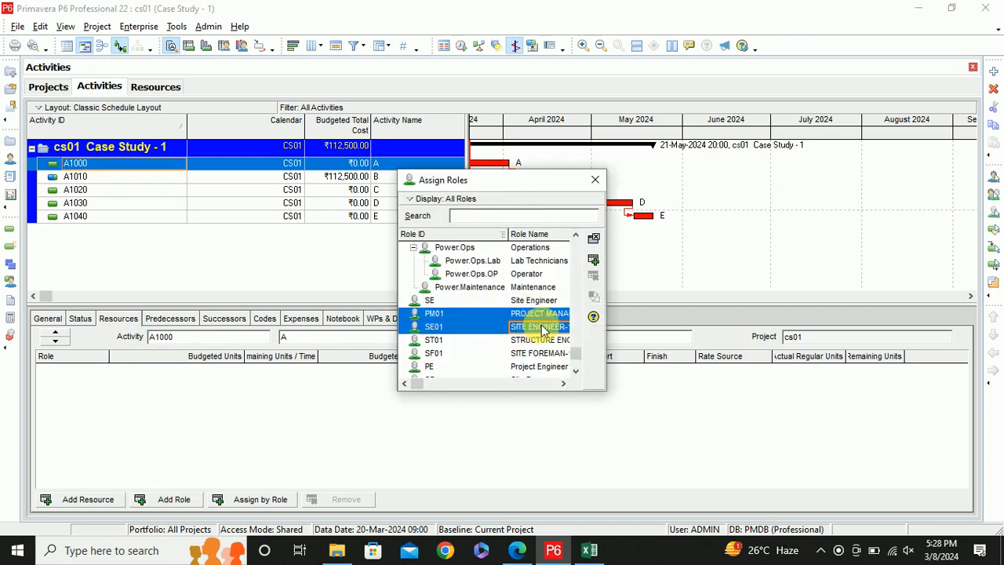
left_click(593, 260)
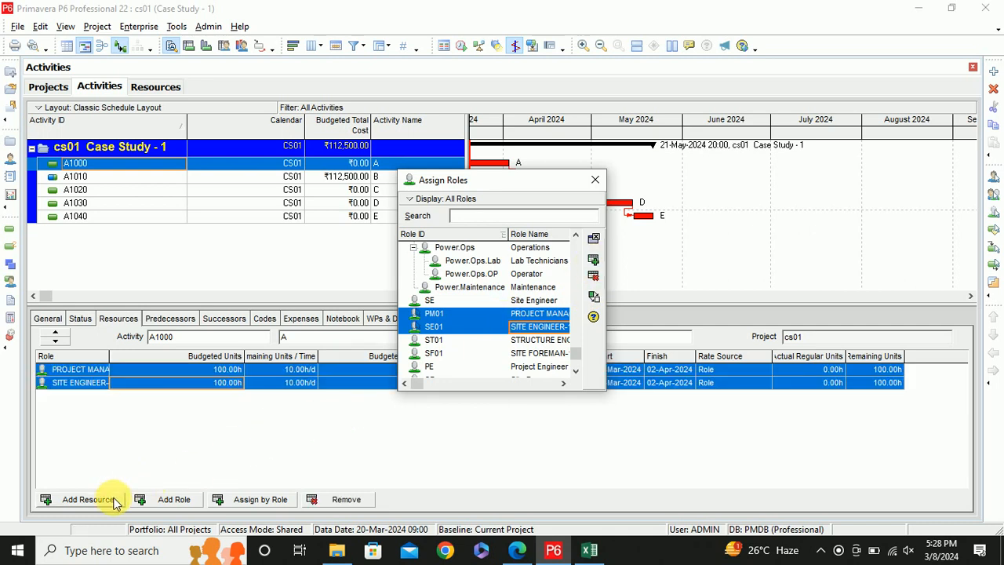
left_click(265, 502)
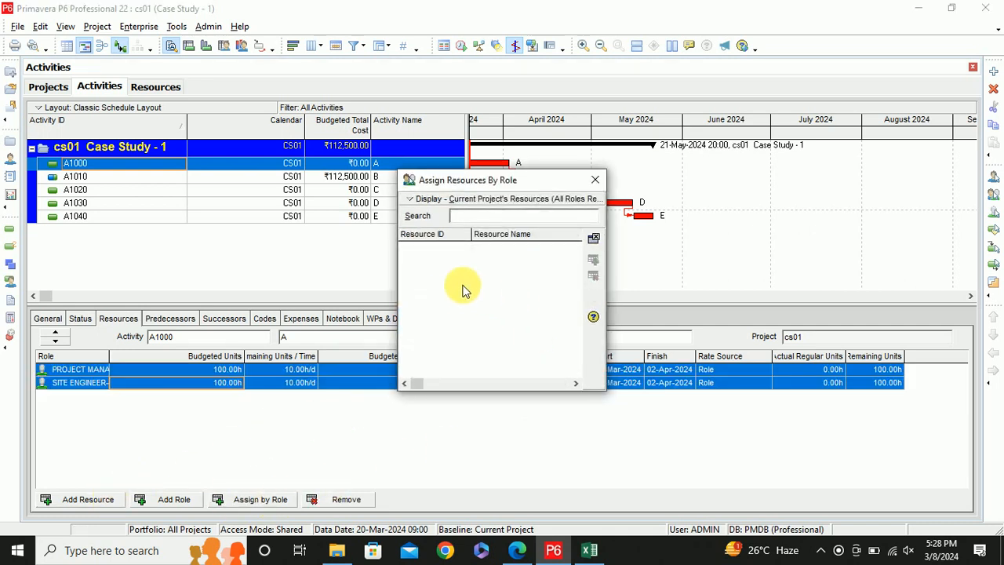
left_click(594, 180)
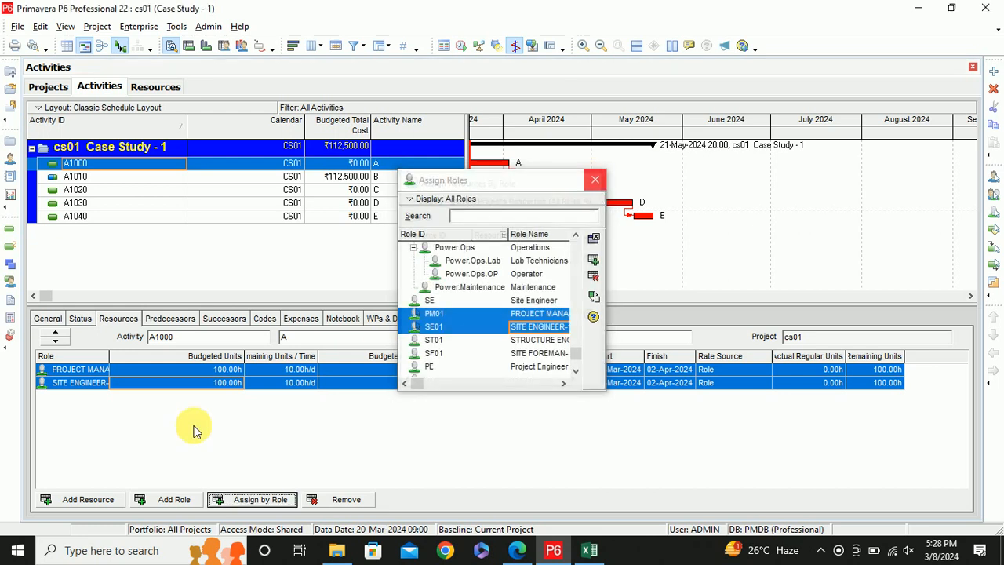
left_click(594, 182)
left_click(78, 370)
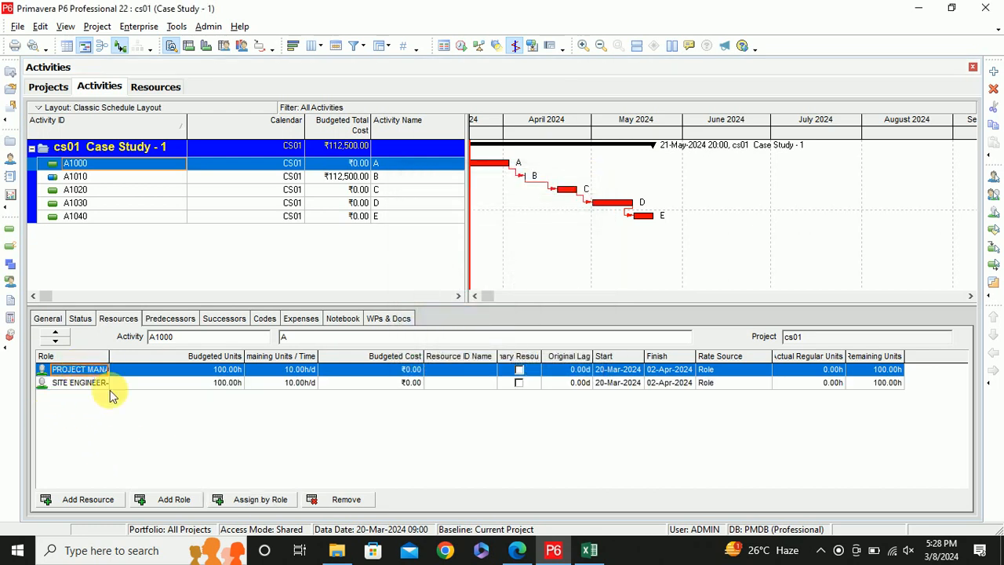
left_click(266, 500)
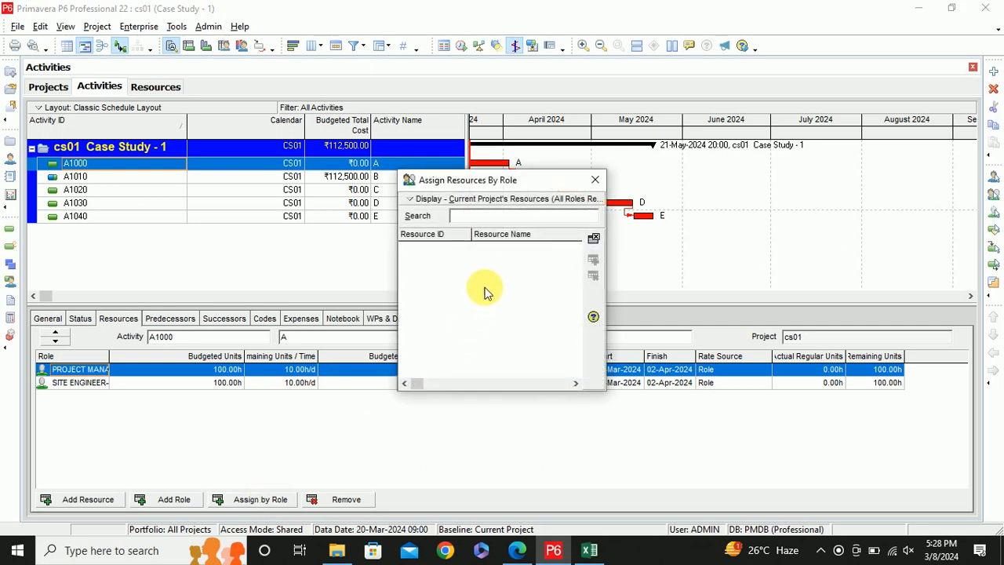
left_click(427, 200)
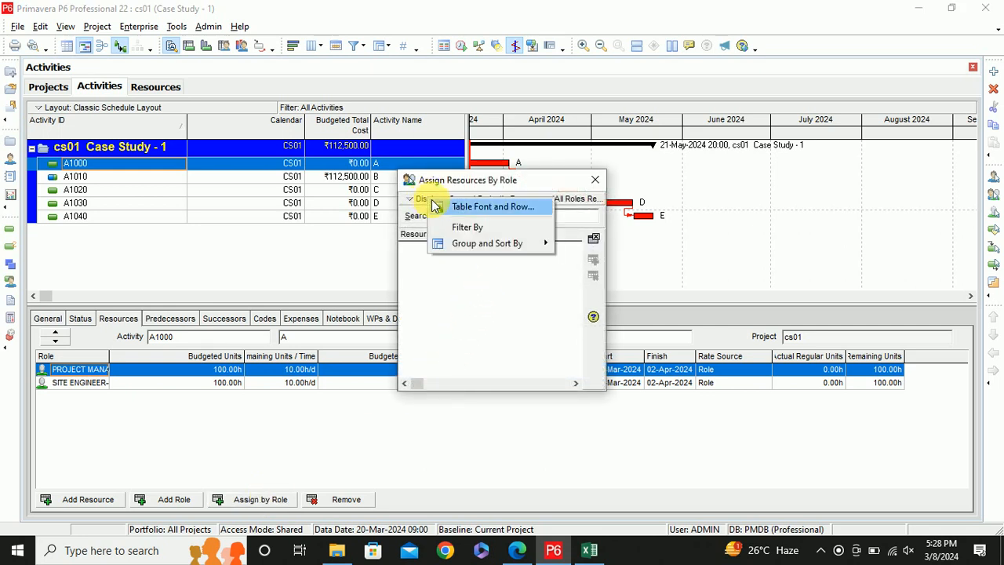
mouse_move(515, 247)
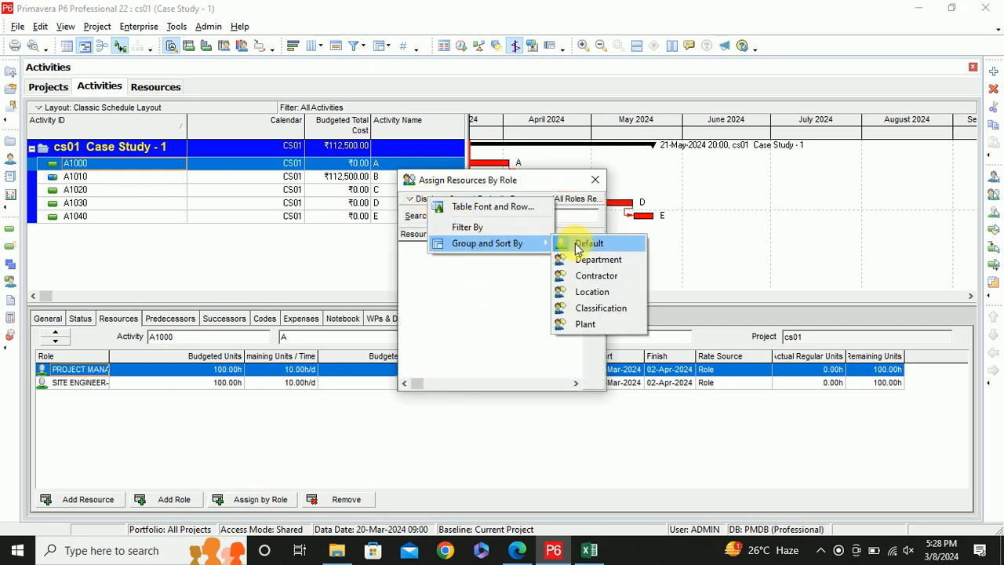
left_click(494, 297)
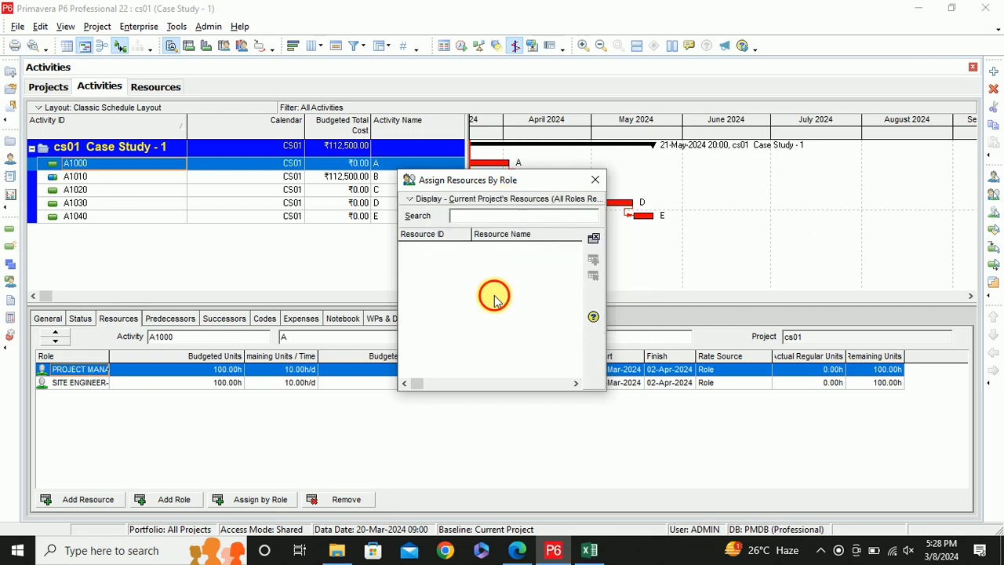
left_click(424, 201)
mouse_move(479, 253)
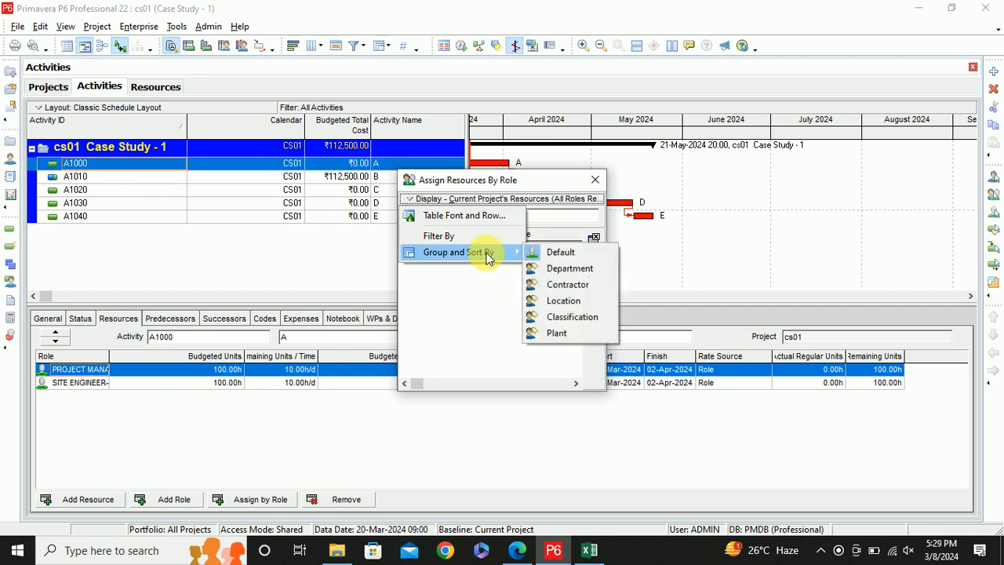
left_click(476, 298)
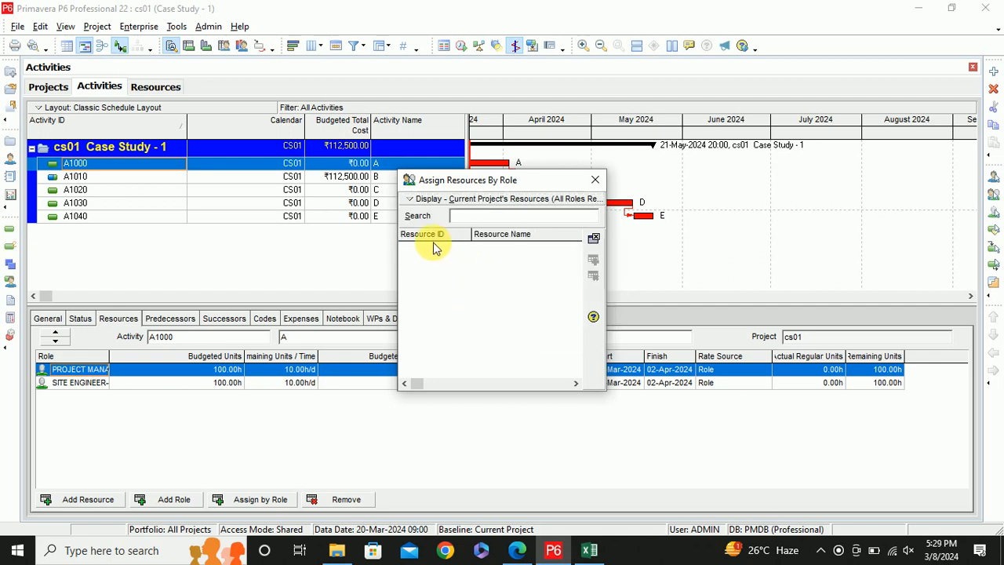
left_click(594, 181)
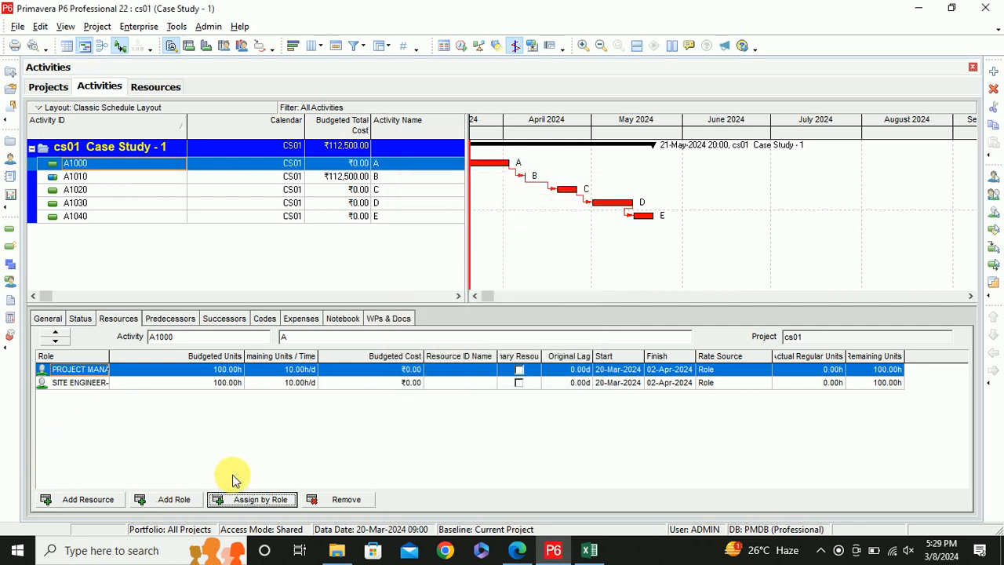
left_click(87, 500)
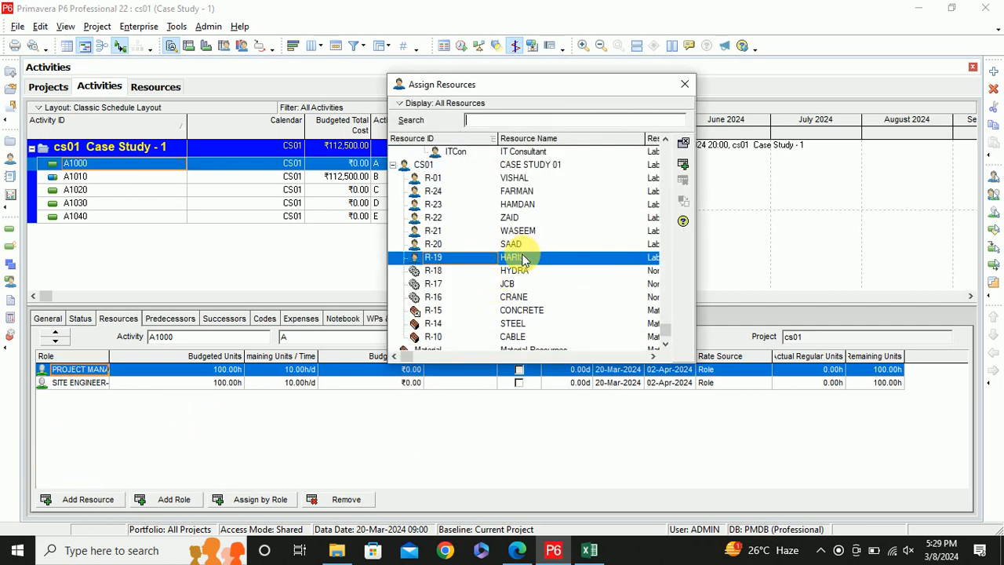
left_click(684, 84)
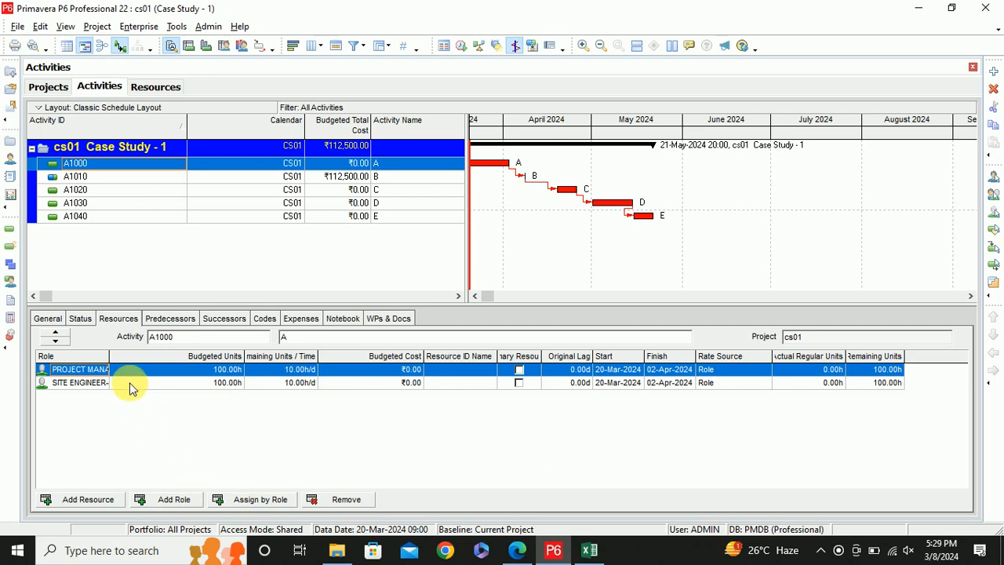
Open Assign Resources By Role for activity A1000 and filter it to All Resources with All Roles Required
left_click(248, 499)
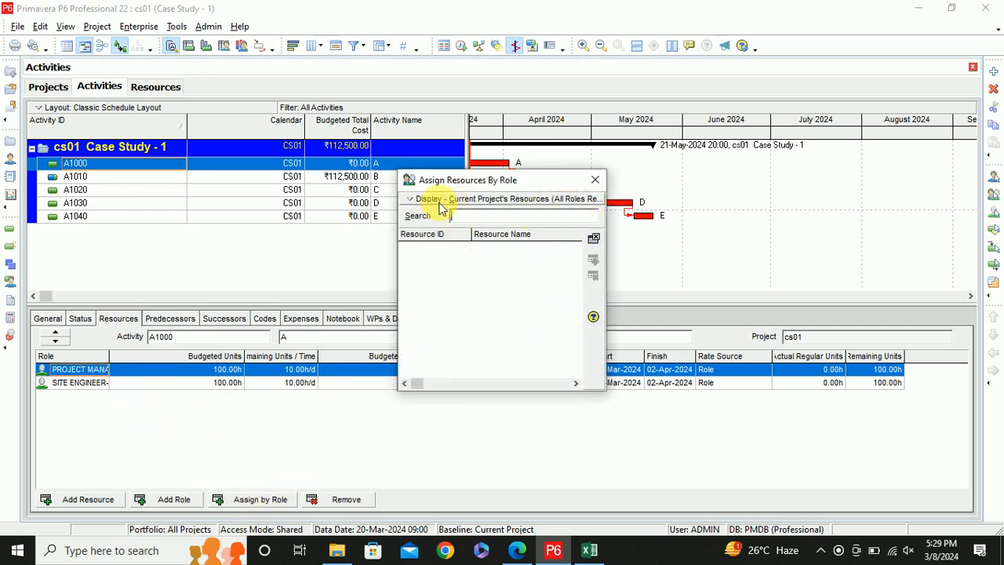
left_click(410, 201)
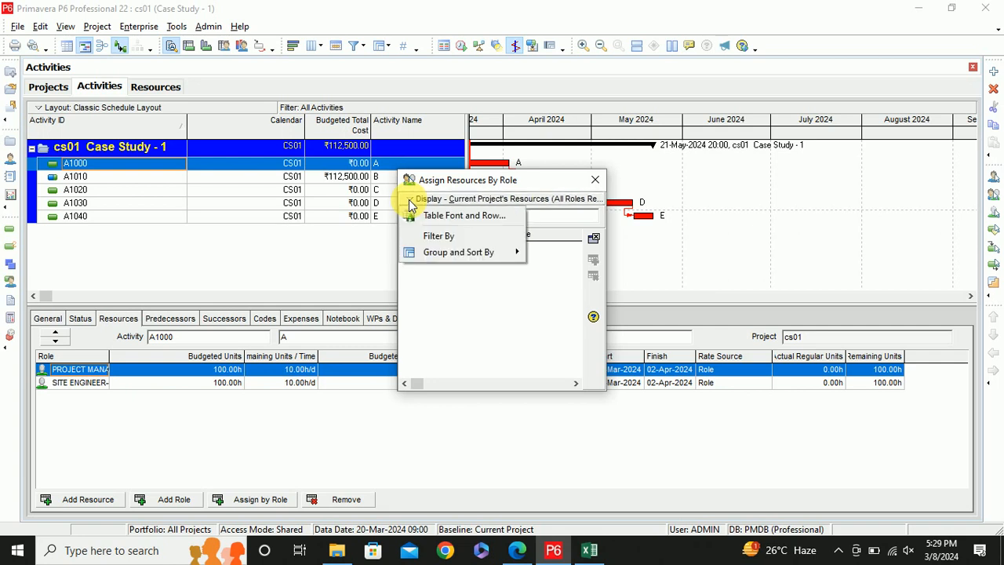
left_click(459, 235)
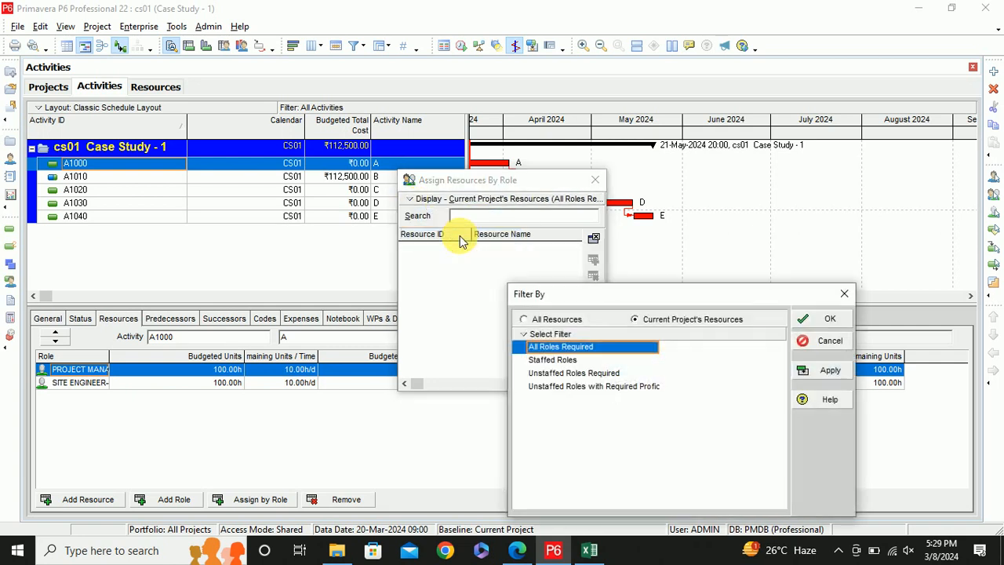
left_click(541, 319)
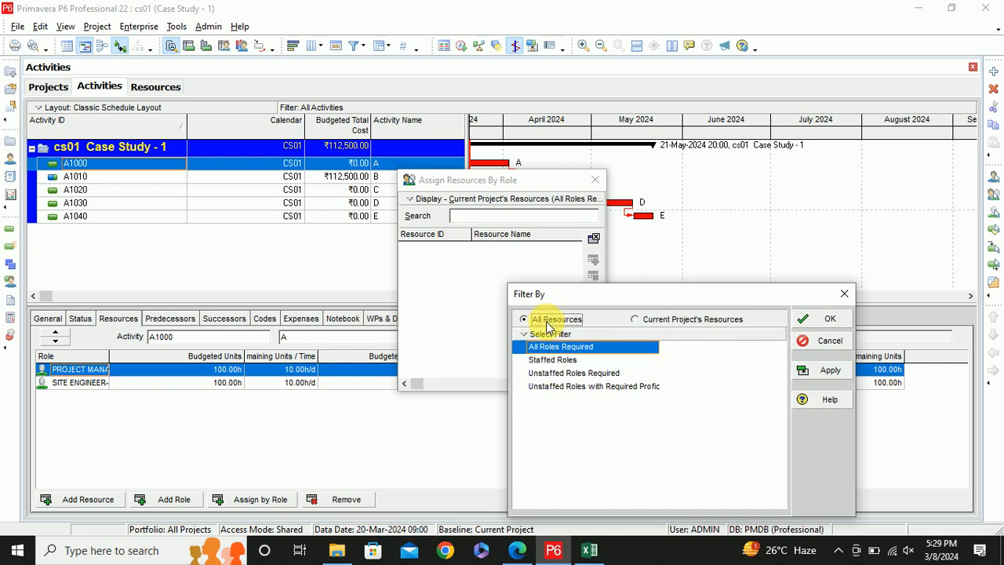
left_click(802, 320)
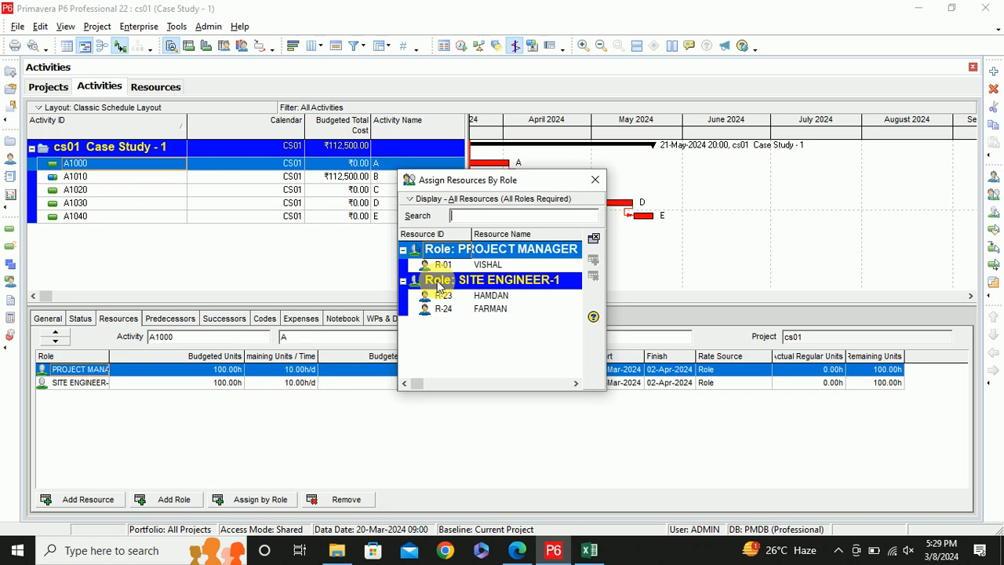
Assign resource R-01 to activity A1000's PROJECT MANAGER role, accepting the new resource's Units Per Time and Overtime Factor values
left_click(492, 266)
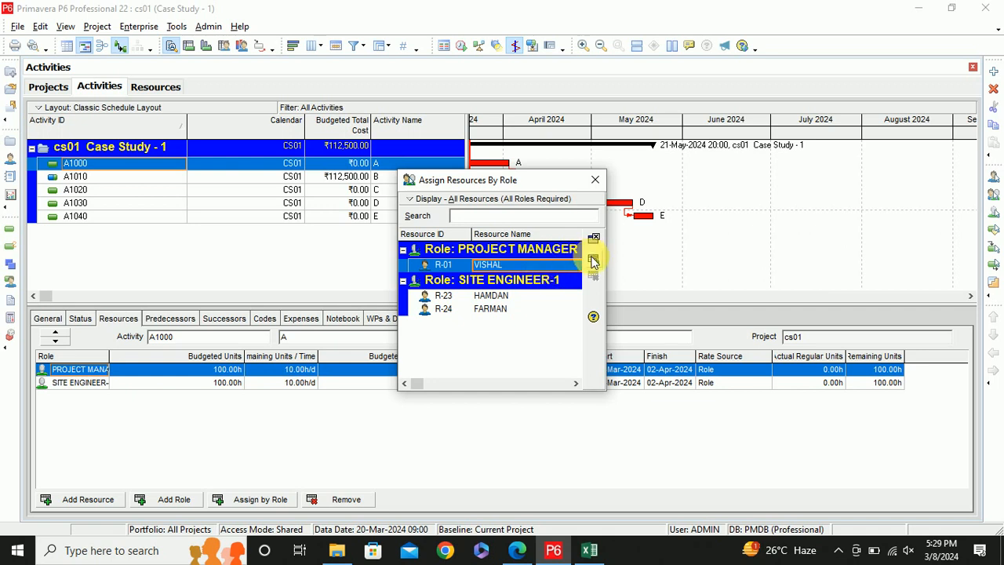
left_click(594, 262)
left_click(590, 256)
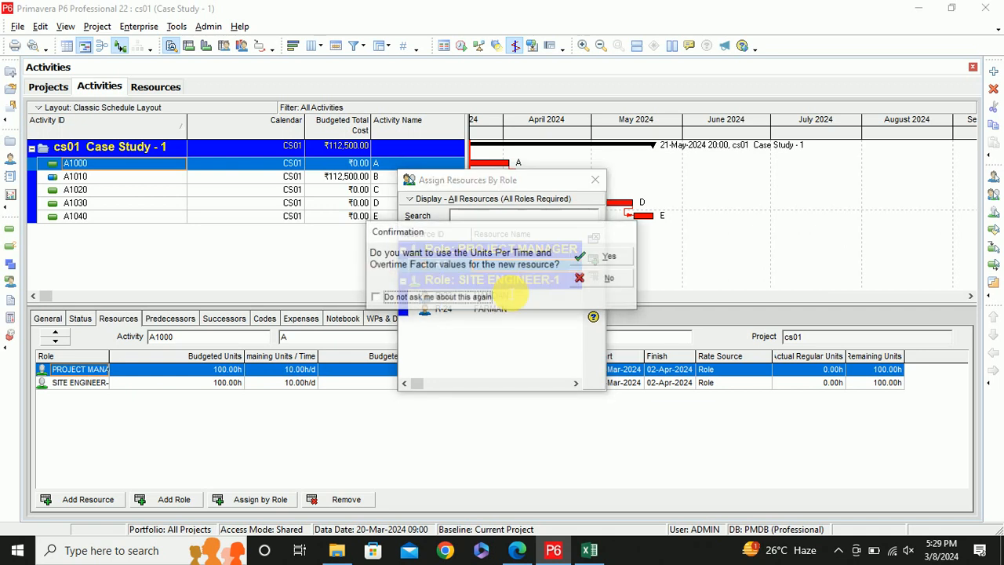
left_click(580, 278)
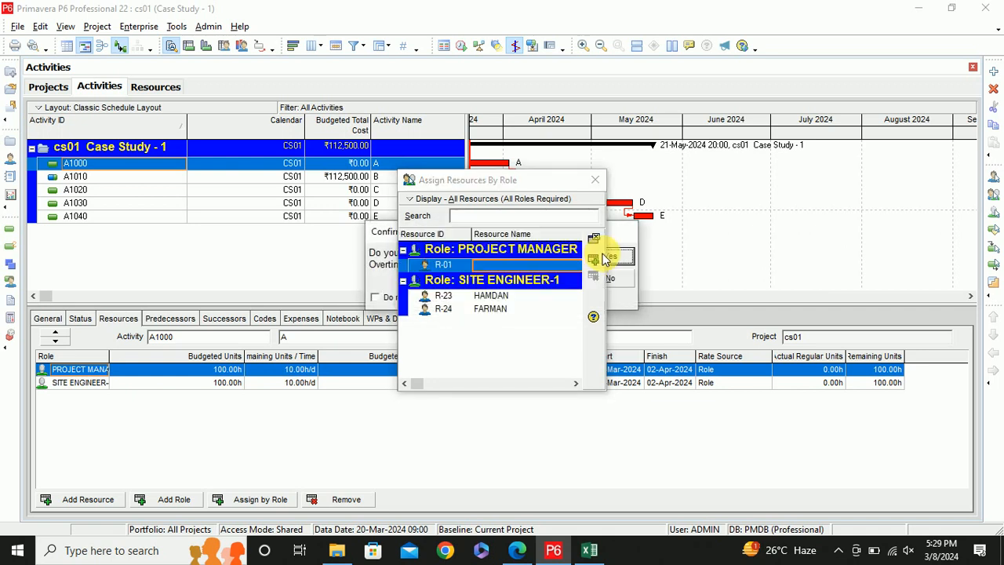
Assign SITE ENGINEER-1 resource R-23 to activity A1000, accepting the new resource's Units Per Time and Overtime Factor values
left_click(484, 302)
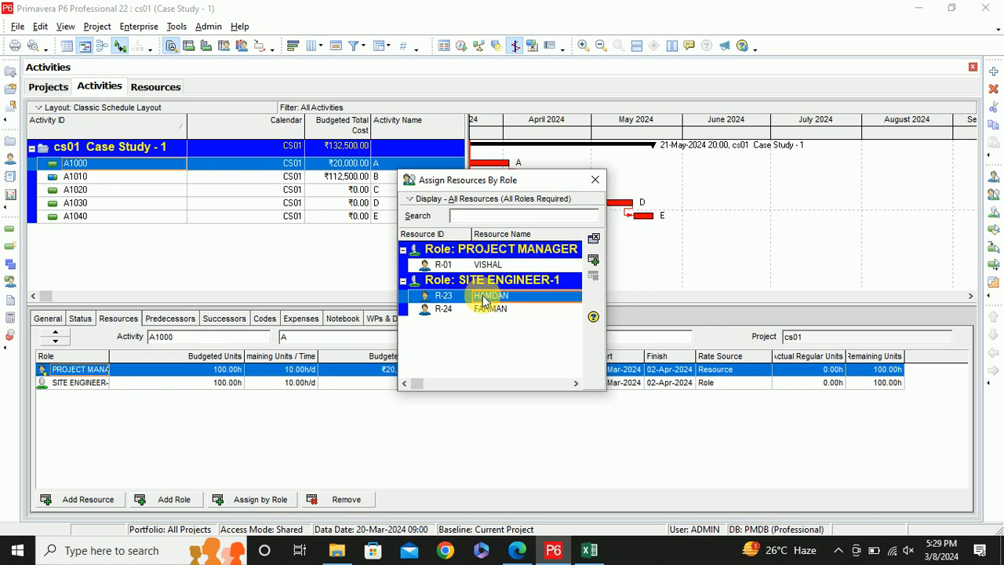
left_click(594, 262)
left_click(593, 262)
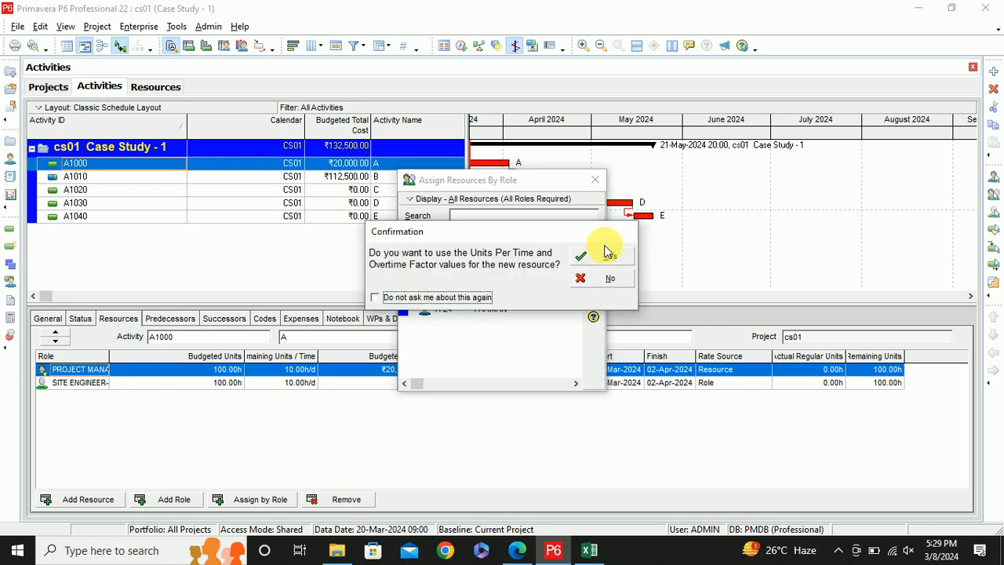
left_click(603, 259)
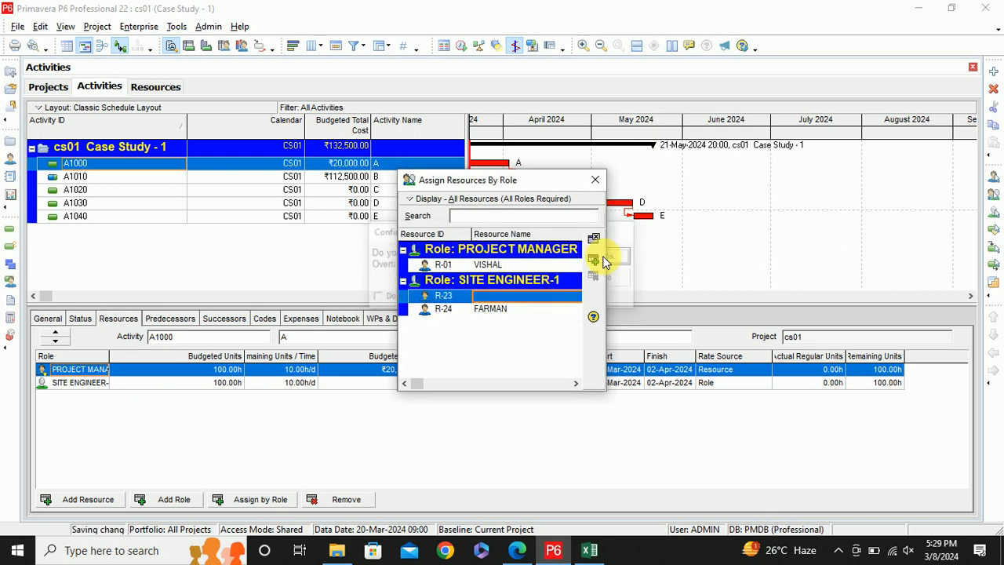
Check activity A's non-labour requirements in Excel and assign resources R-18 HYDRA and R-17 JCB to activity A1000
left_click(595, 180)
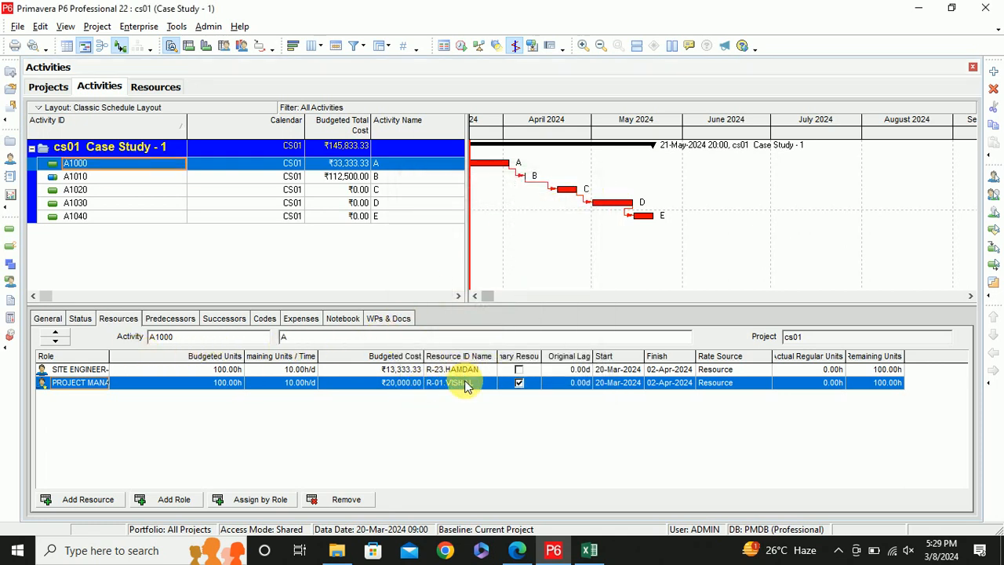
key("alt+Tab")
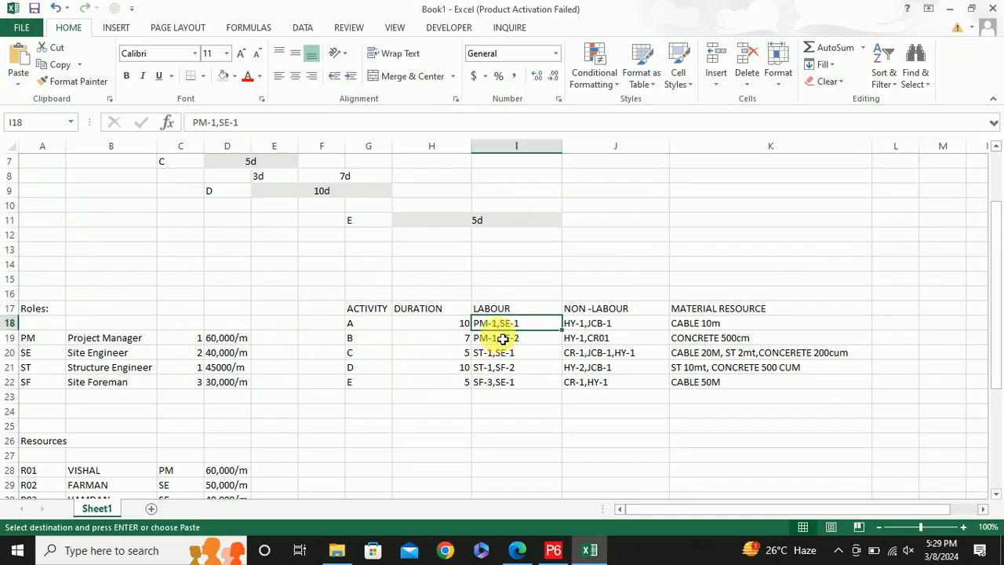
key("alt+Tab")
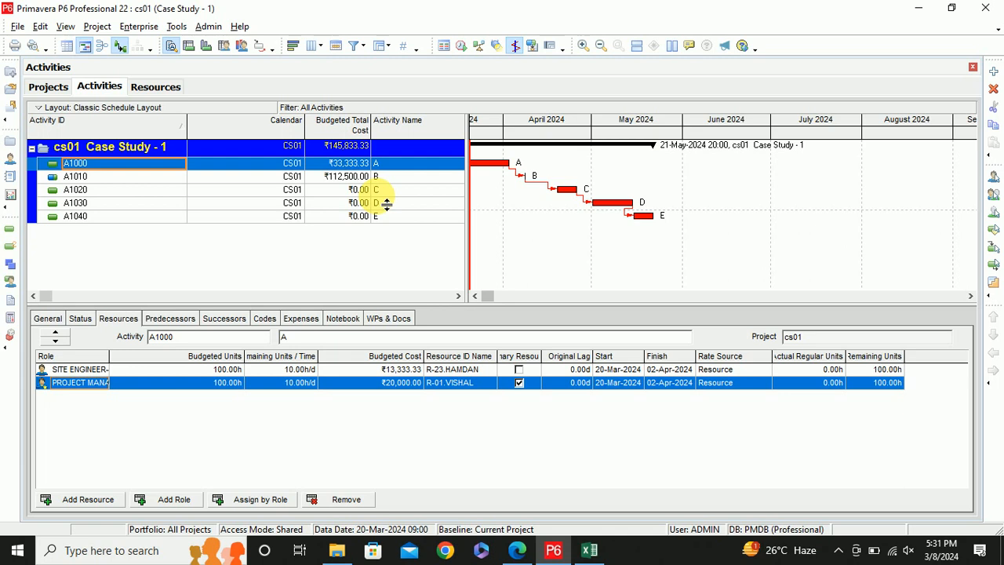
key("alt+Tab")
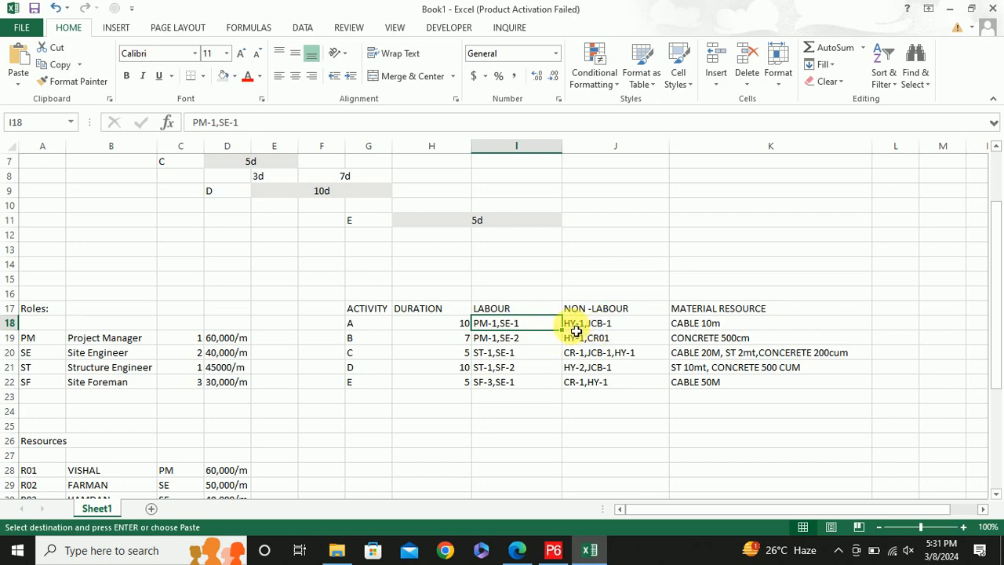
key("alt+Tab")
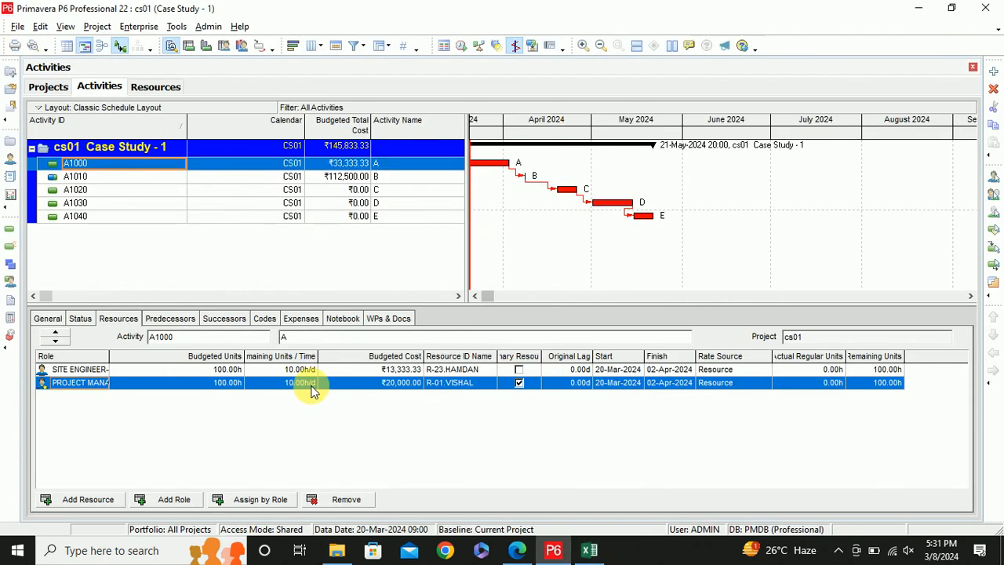
left_click(96, 502)
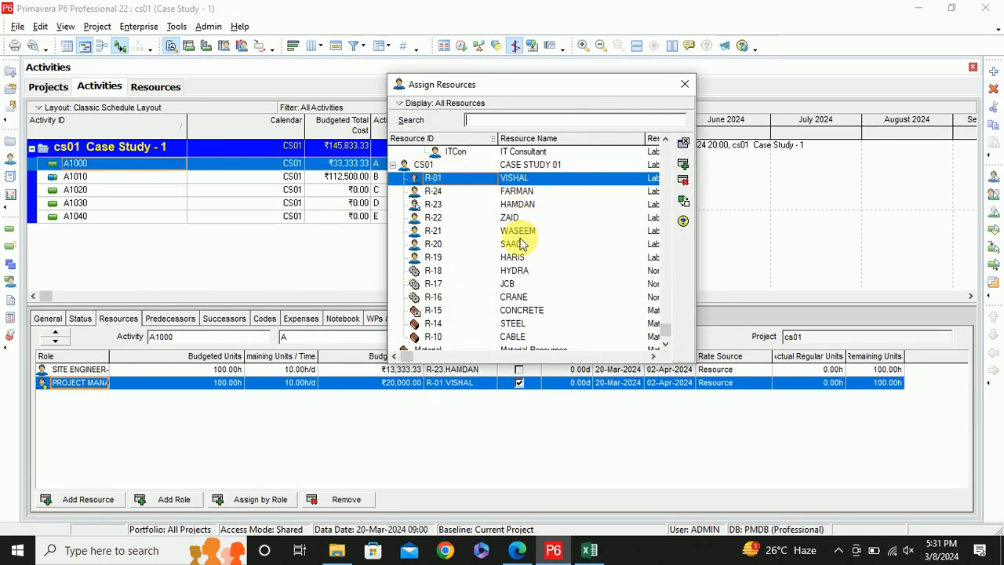
left_click(510, 270)
left_click(510, 284, "ctrl")
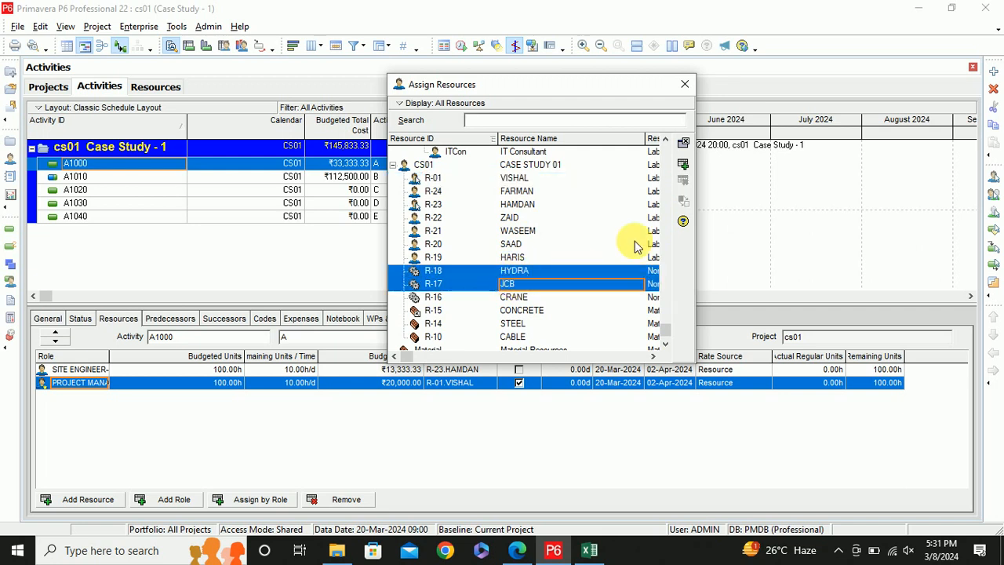
left_click(684, 164)
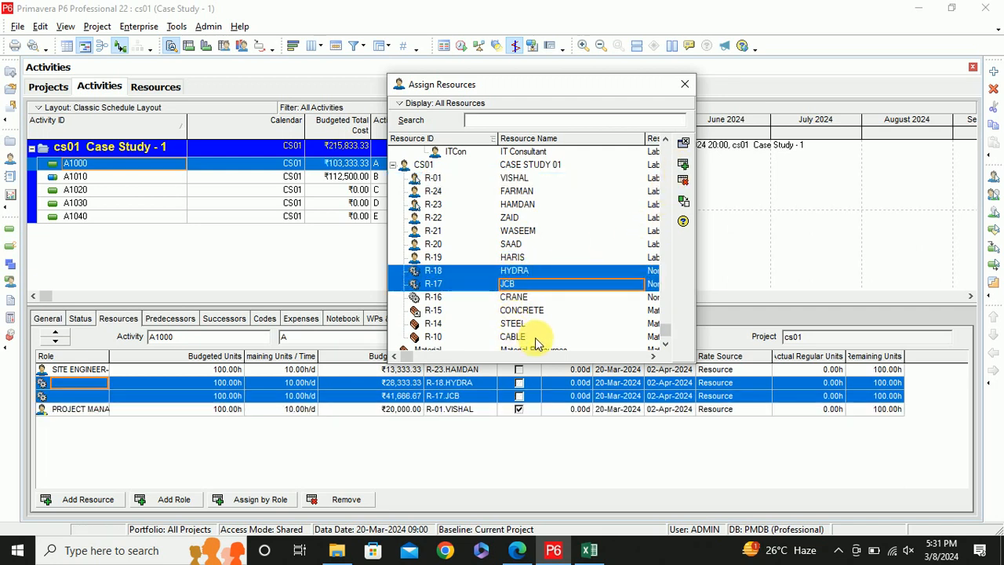
Check activity A's material requirement in Excel and assign material resource R-10 CABLE to activity A1000
key("alt+Tab")
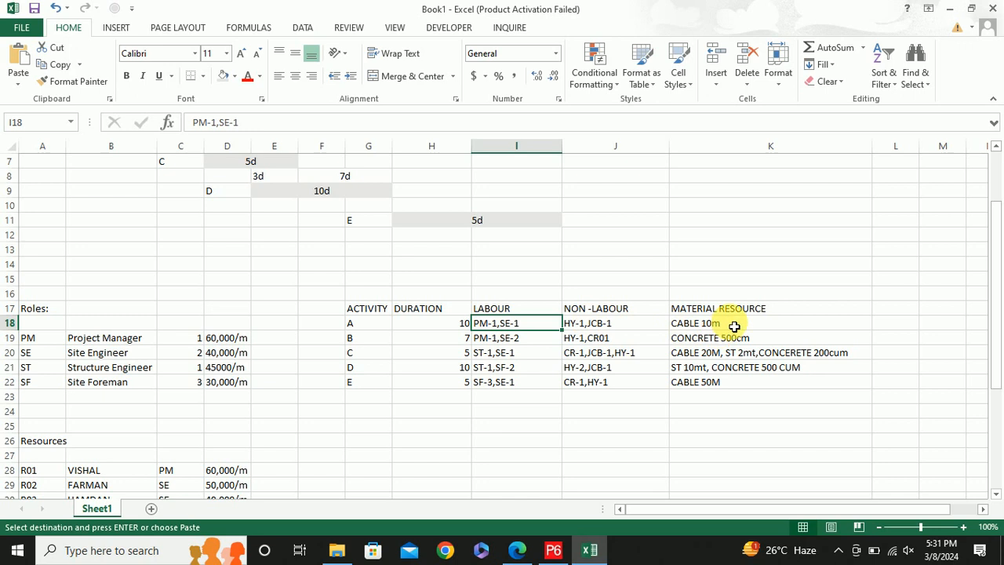
key("alt+Tab")
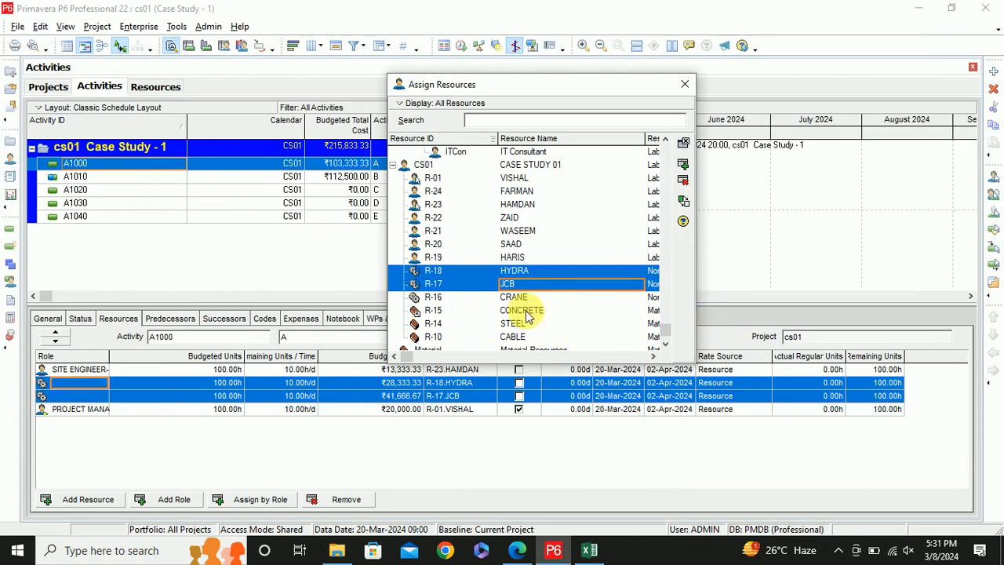
double_click(518, 337)
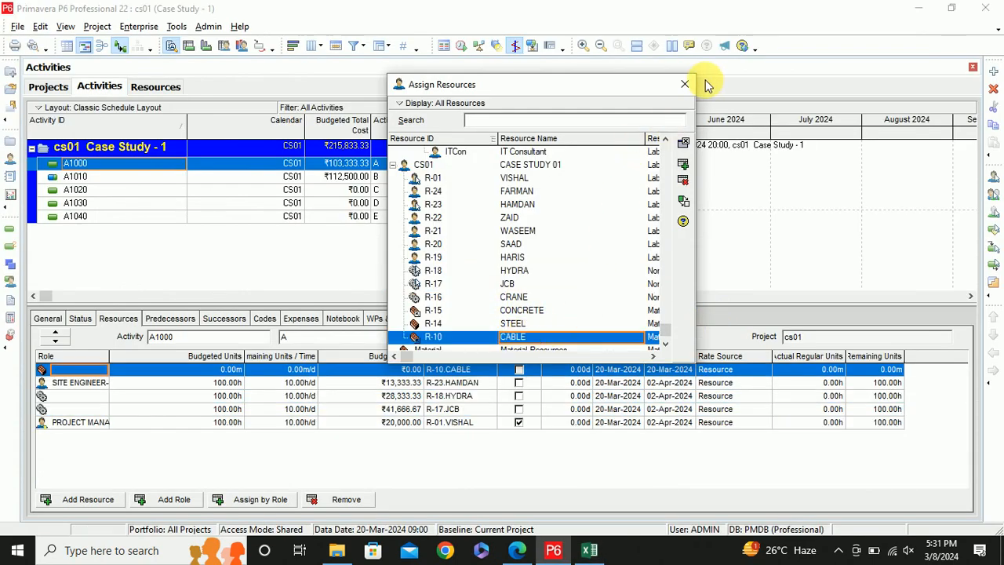
left_click_drag(604, 92, 499, 44)
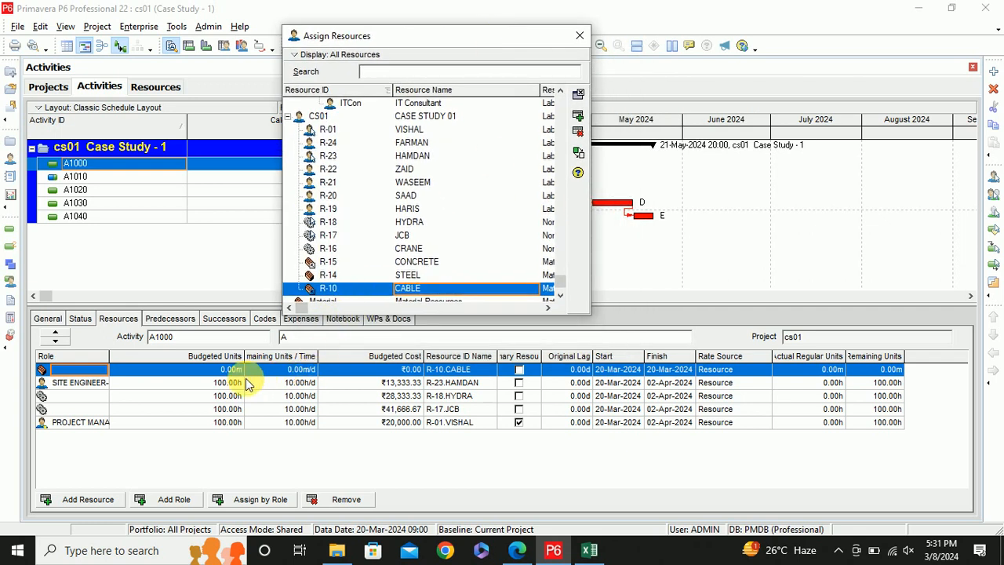
Set the CABLE assignment's Budgeted Units on activity A1000 to 10 m, as listed in the Excel sheet
left_click(222, 372)
left_click(221, 372)
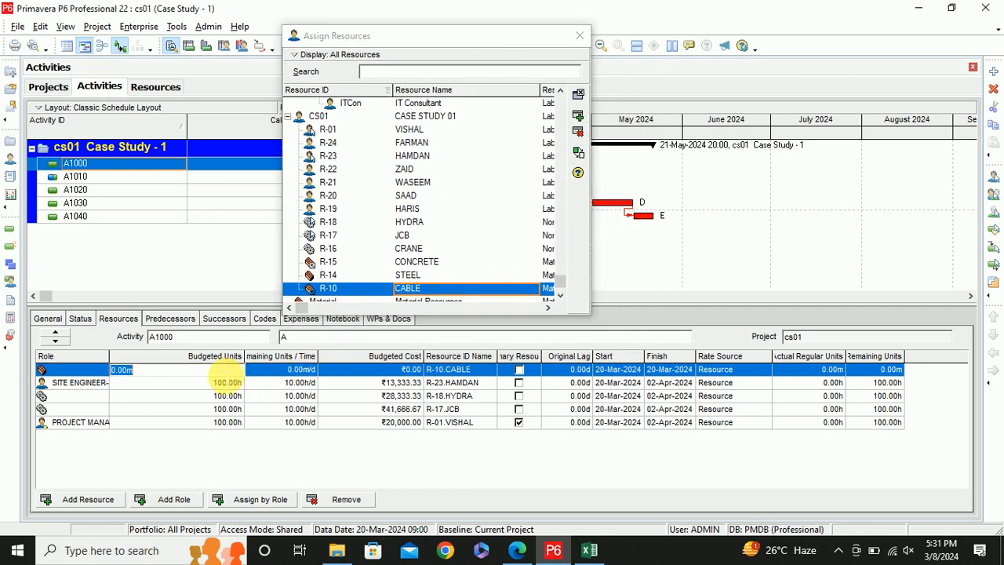
key("alt+Tab")
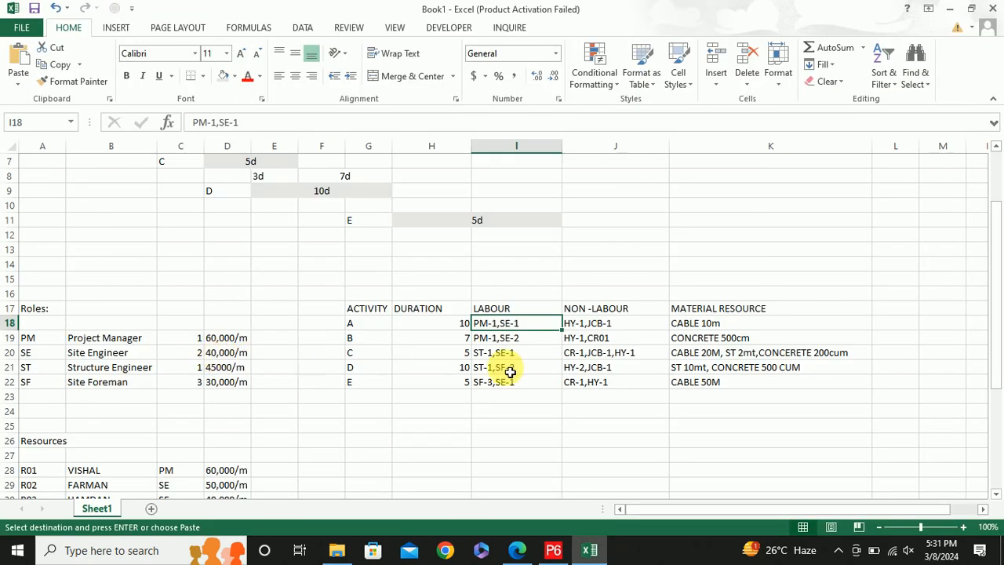
key("alt+Tab")
type("10")
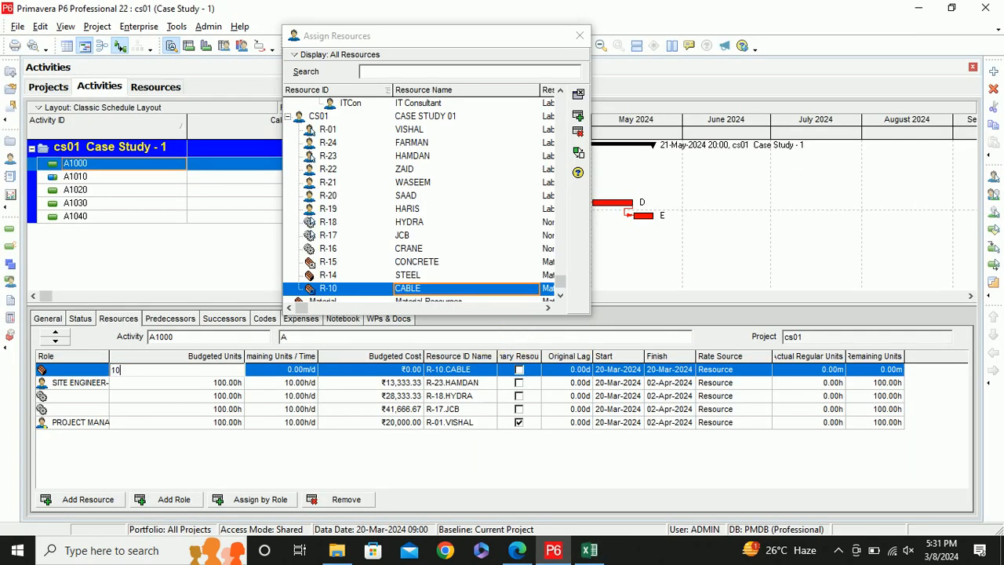
key("Return")
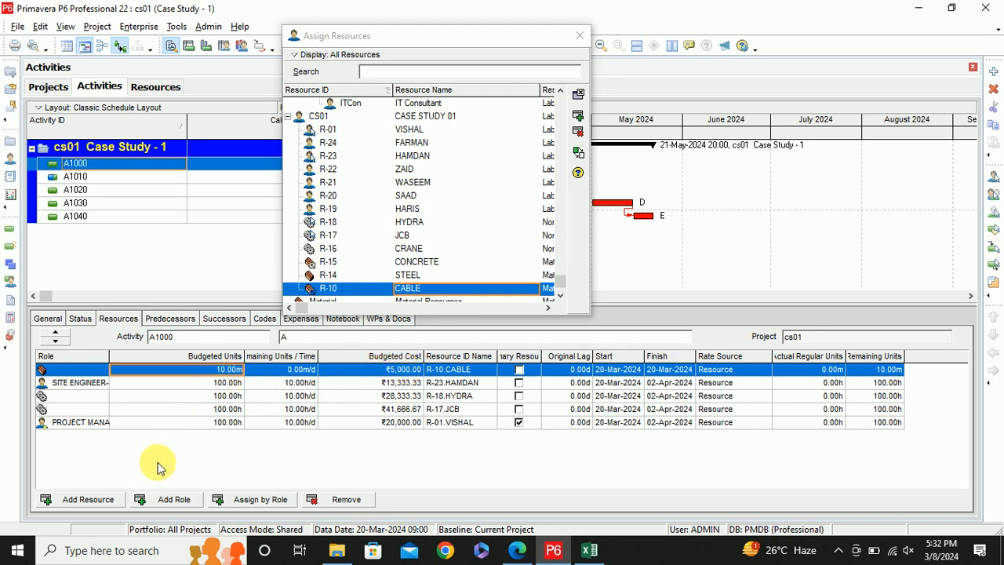
Check activity B's labour requirements in Excel and add roles PM01 PROJECT MANAGER and SE01 SITE ENGINEER-1 to activity A1010
key("alt+Tab")
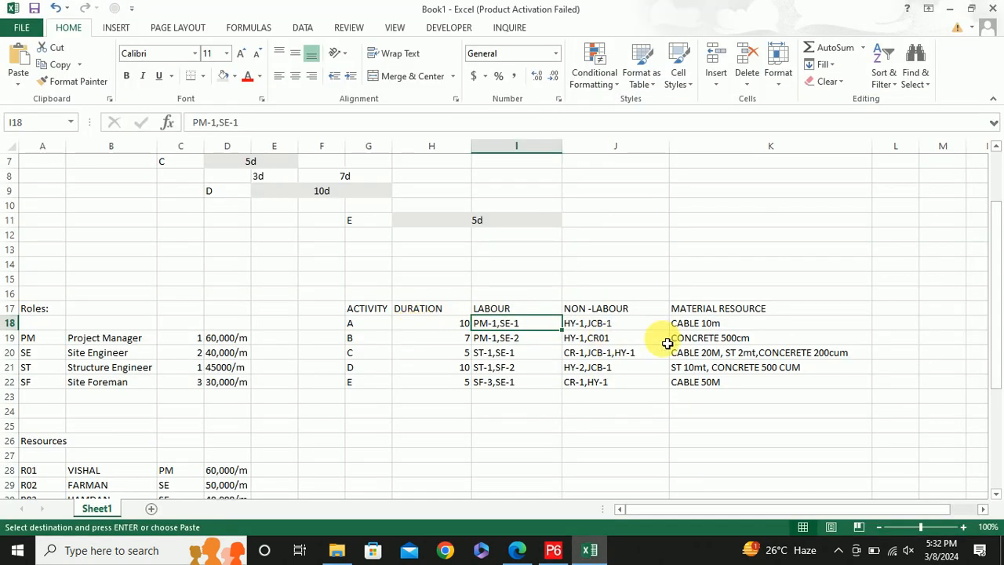
key("alt+Tab")
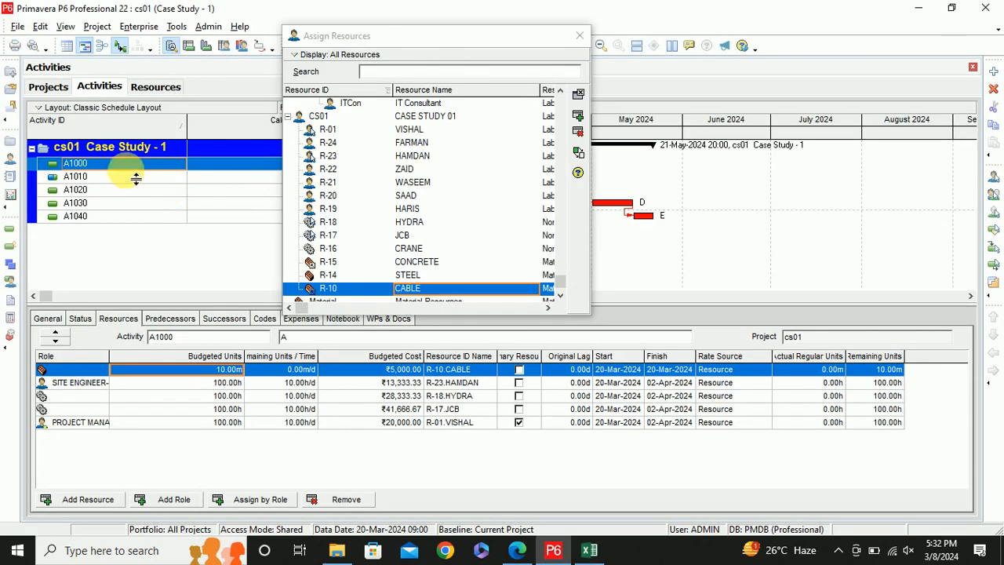
left_click(86, 178)
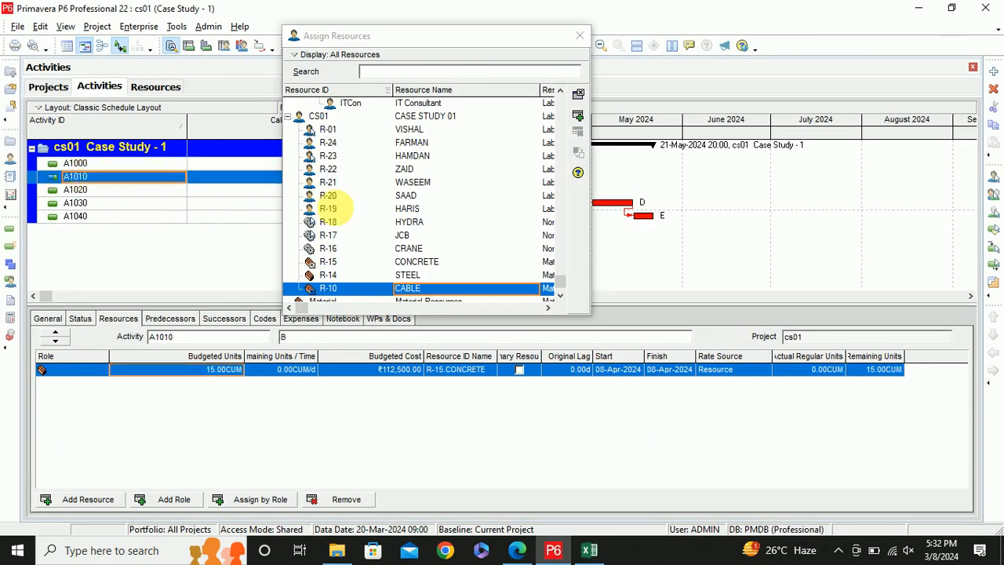
left_click(578, 34)
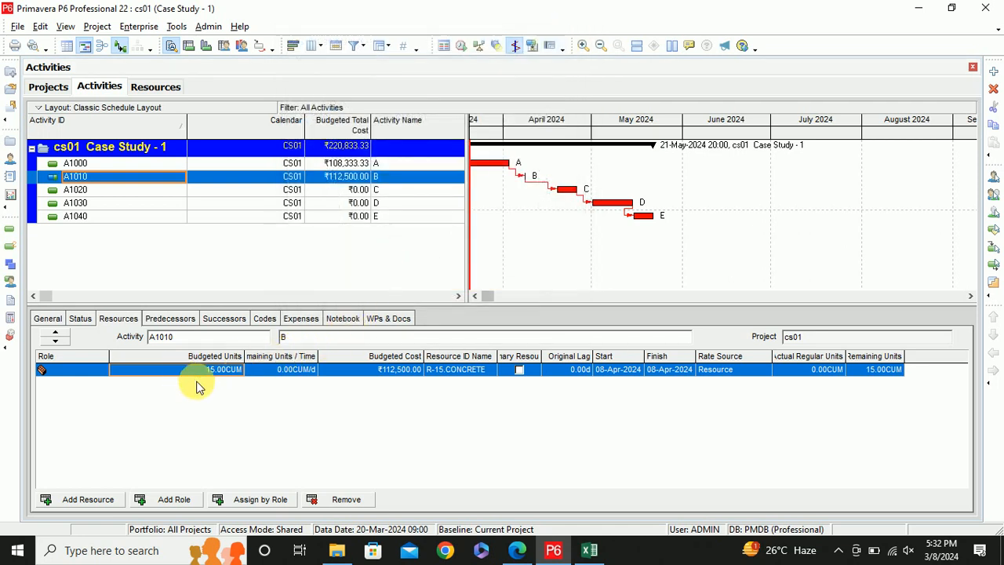
key("alt+Tab")
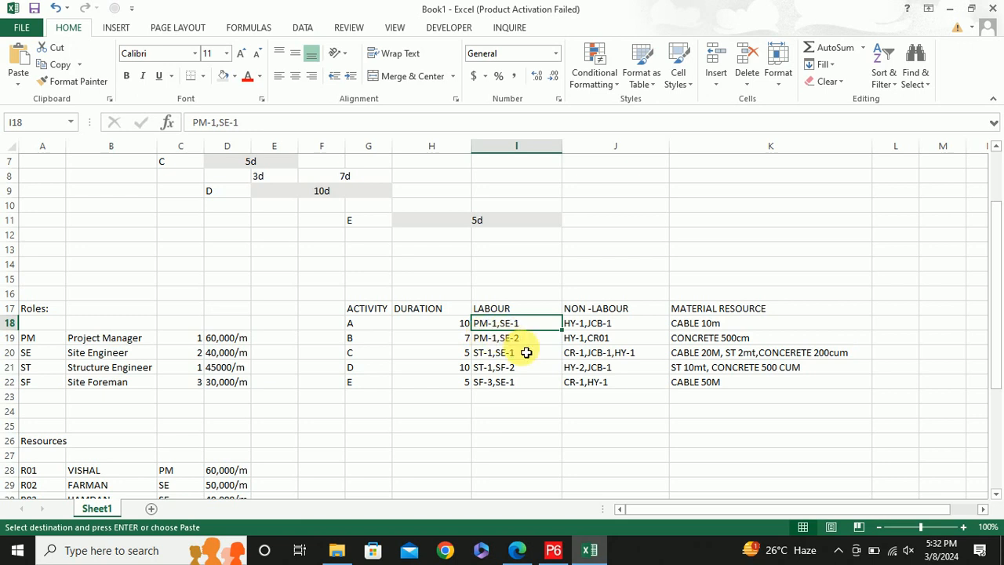
key("alt+Tab")
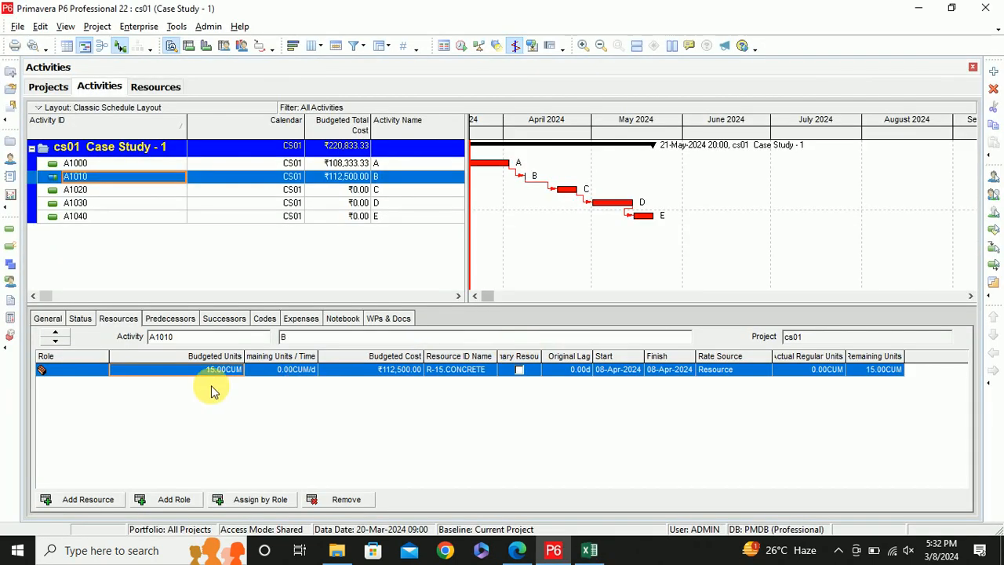
left_click(164, 500)
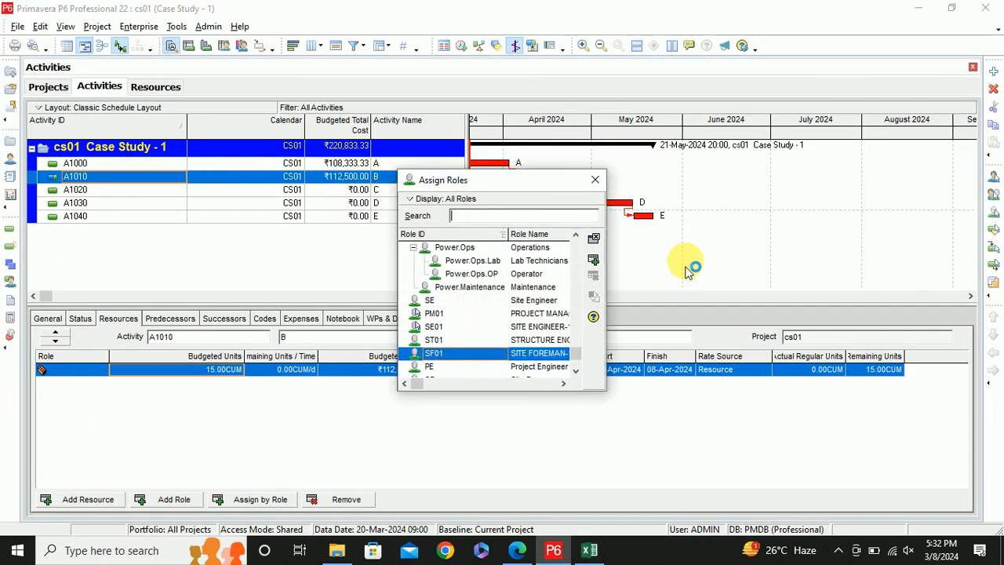
left_click(436, 314)
left_click(444, 328)
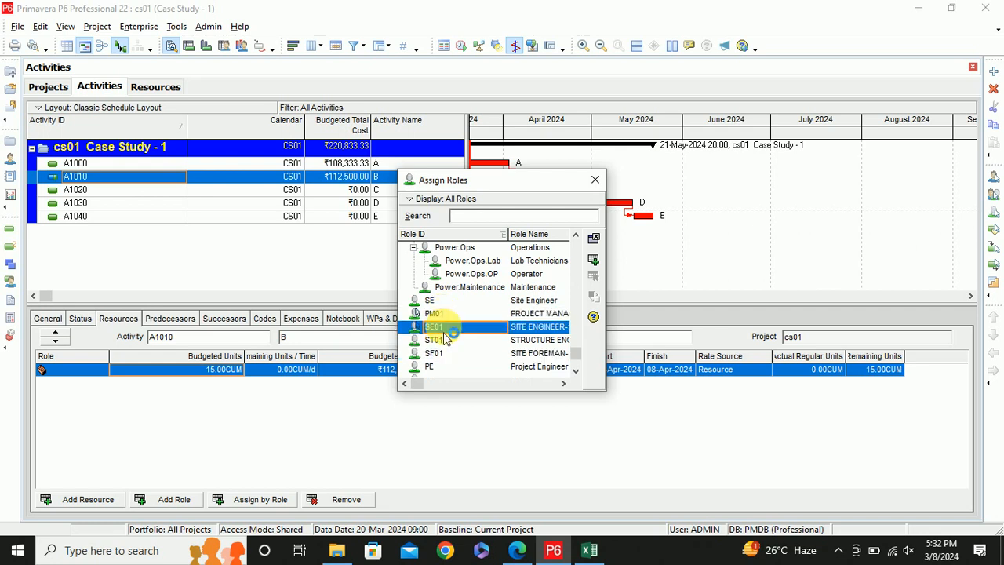
left_click(447, 317)
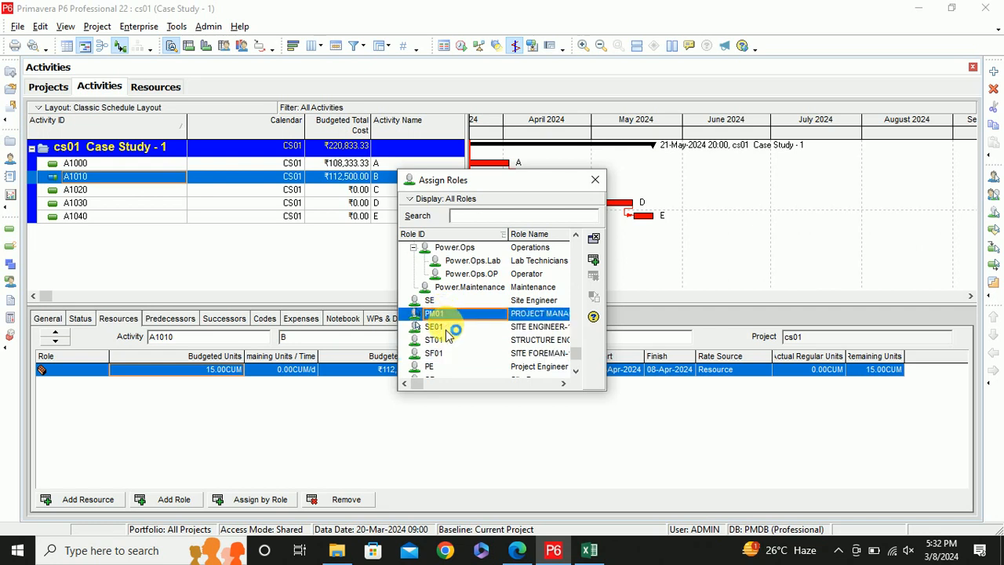
left_click(444, 327, "ctrl")
left_click(595, 265)
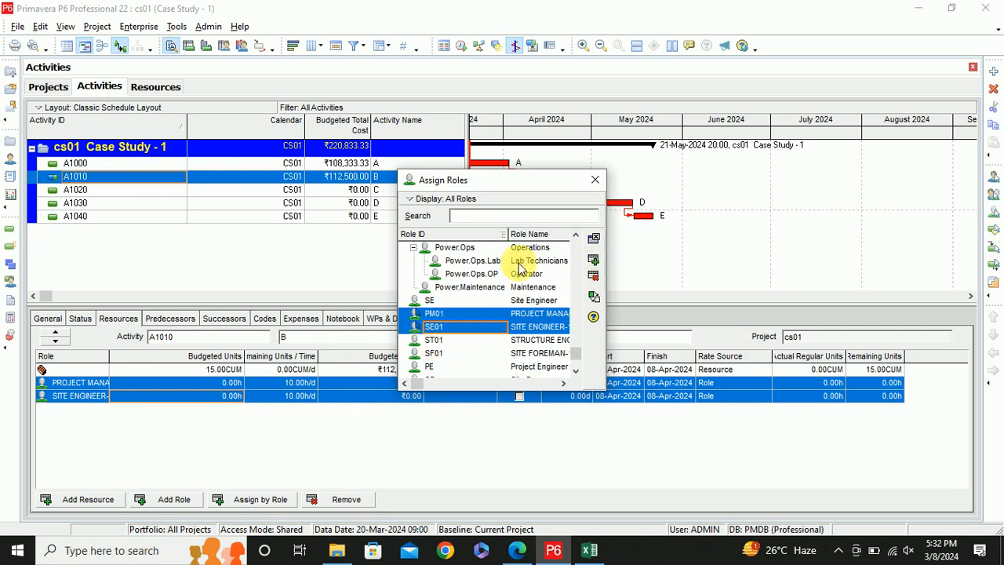
left_click(594, 179)
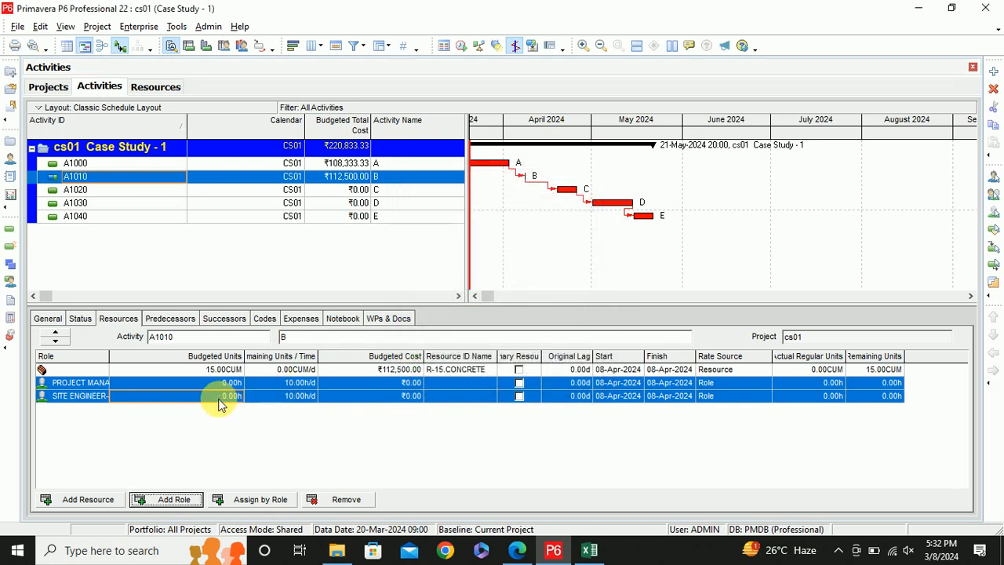
Set the Remaining Units / Time of activity A1010's SITE ENGINEER-1 role to 20 h/d
left_click(291, 398)
left_click(291, 398)
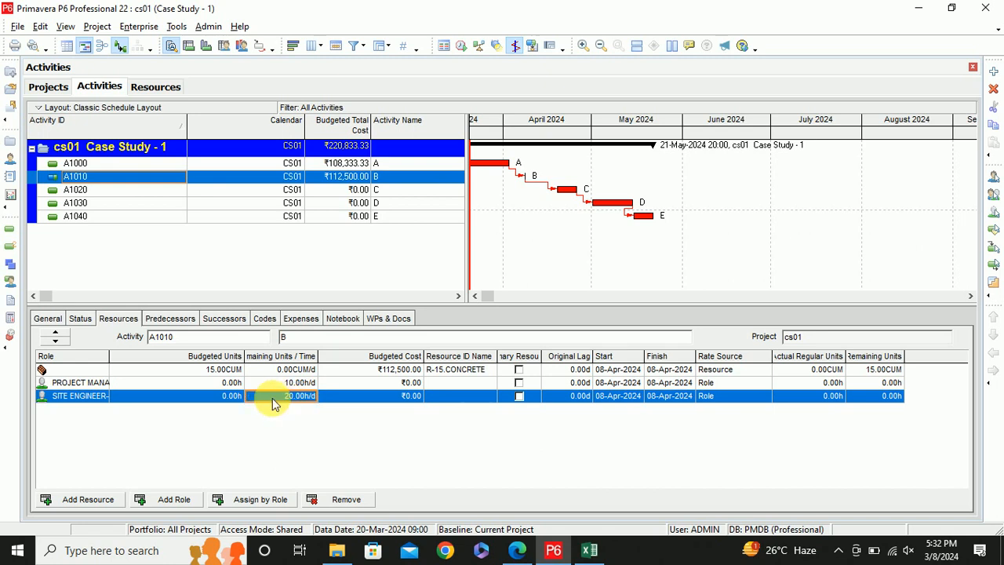
key("Return")
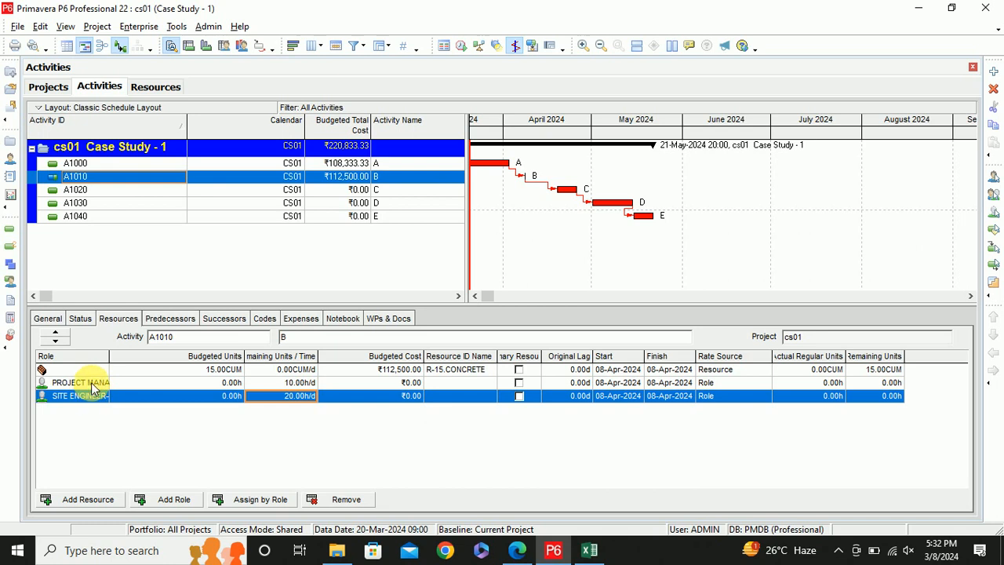
Assign resources R-01, R-23 and R-24 by role to activity A1010, accepting the Price/Unit, Units Per Time and Overtime Factor values
left_click(240, 499)
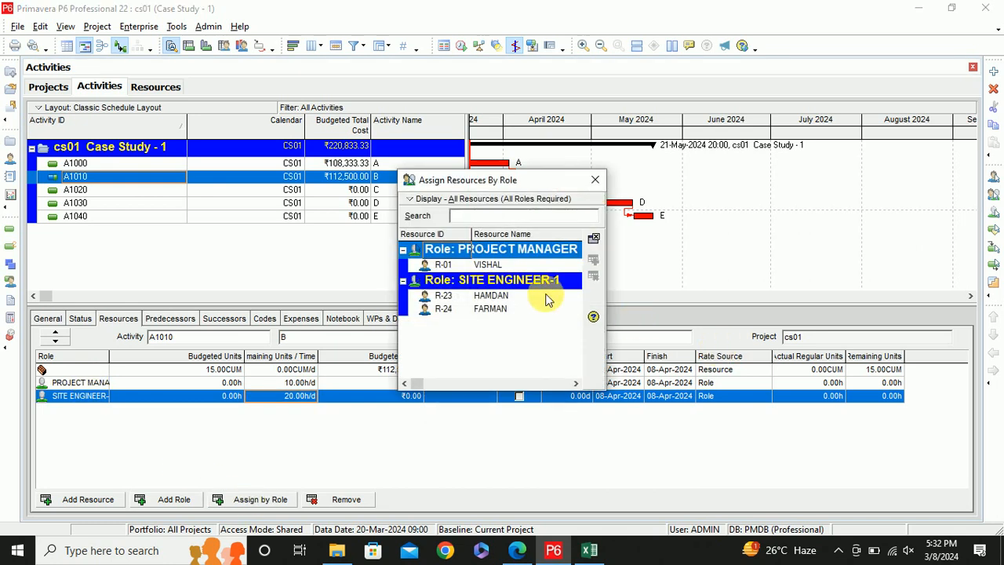
left_click(490, 266)
left_click(489, 297)
left_click(486, 308, "ctrl")
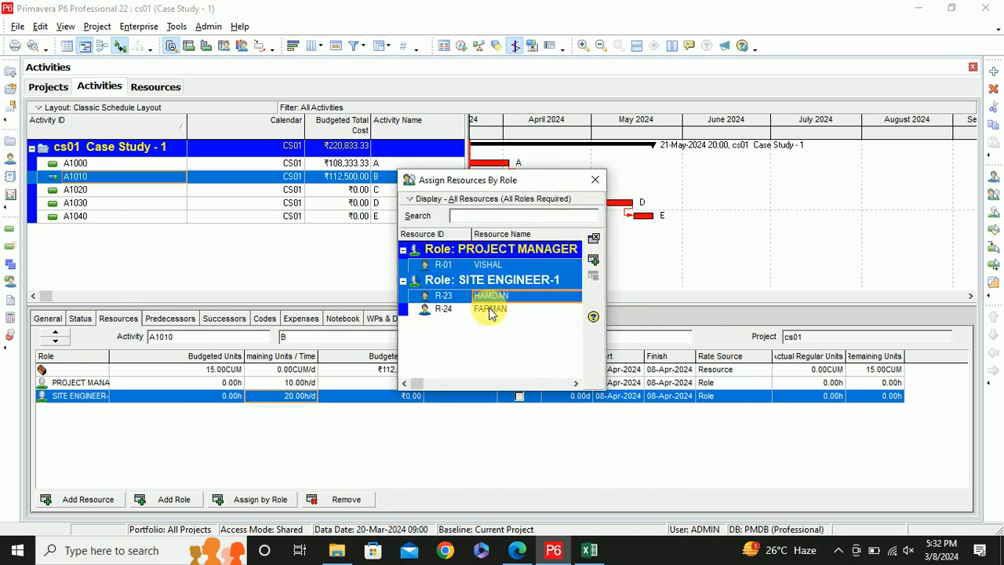
left_click(593, 259)
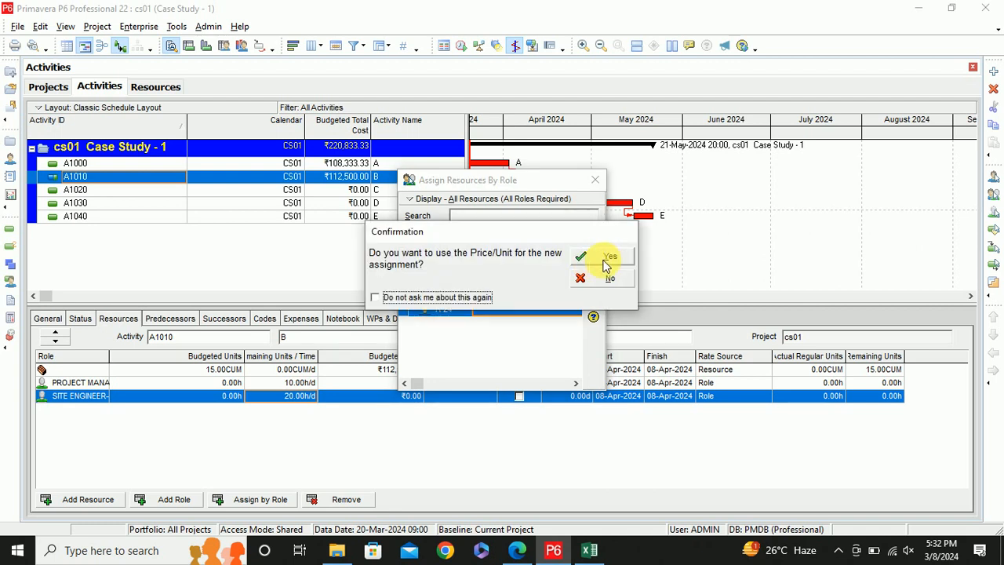
left_click(606, 259)
left_click(609, 259)
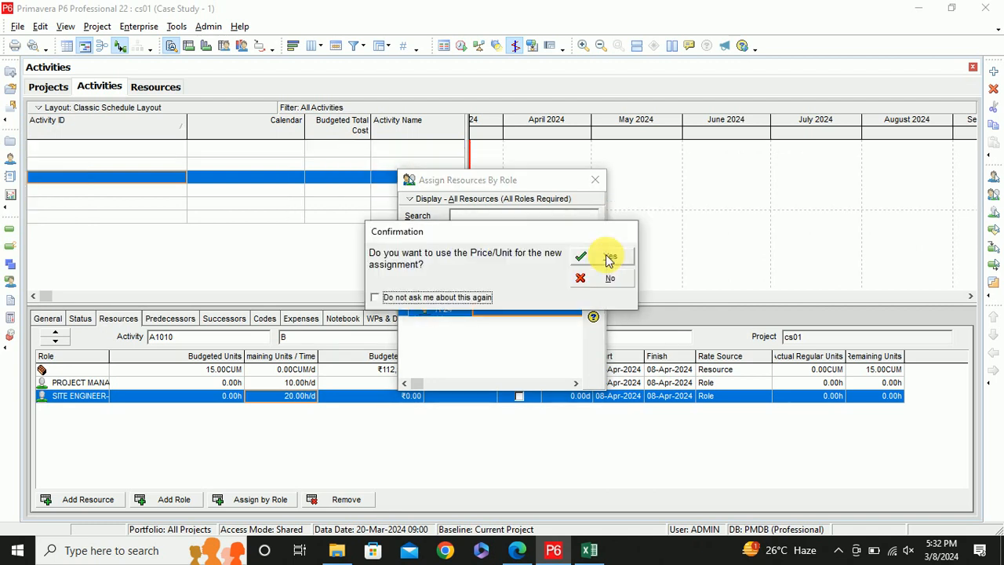
left_click(609, 259)
left_click(609, 259)
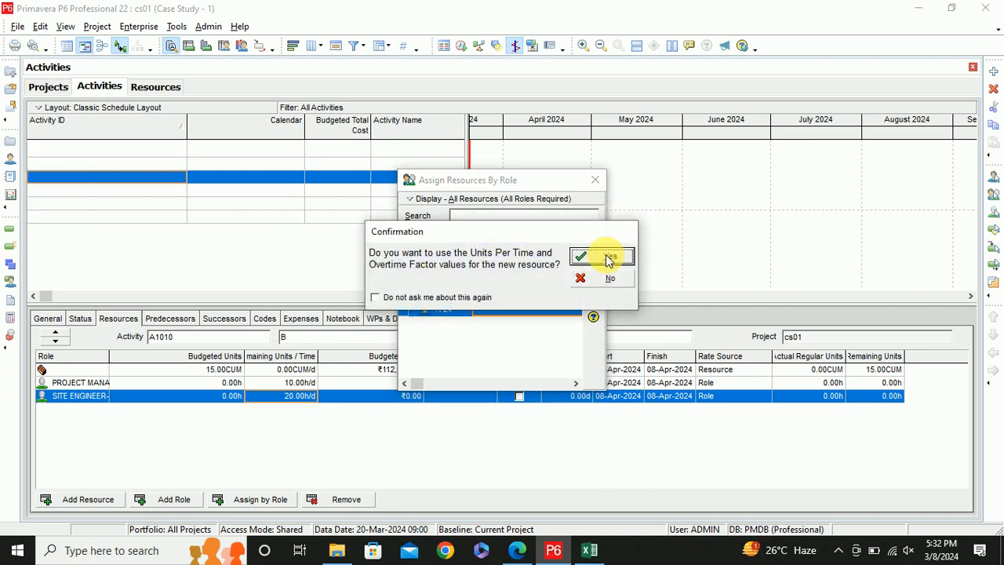
left_click(595, 179)
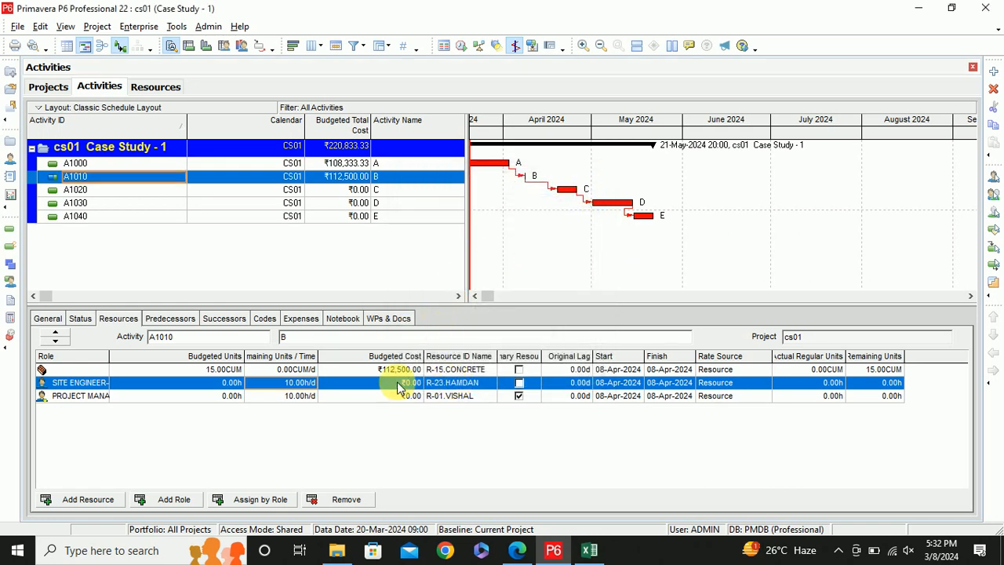
Widen the Role column of the resource assignments and add another SE01 SITE ENGINEER-1 role to activity A1010
left_click_drag(110, 369, 178, 371)
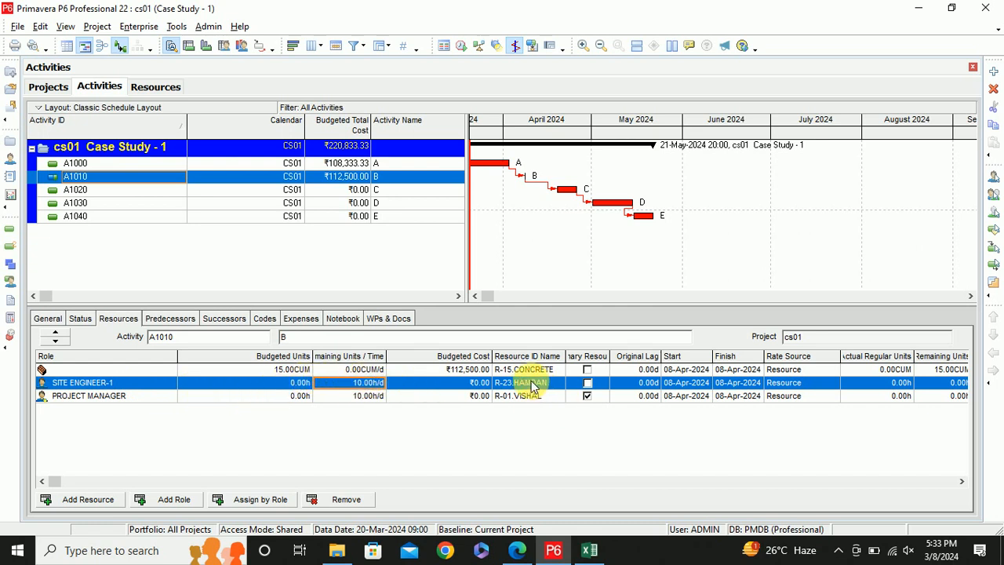
left_click(168, 500)
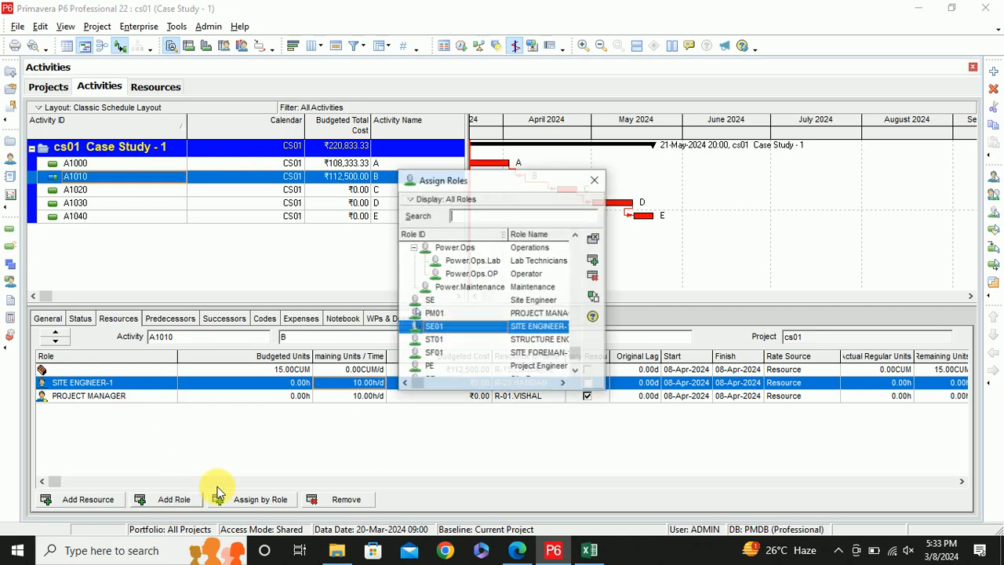
double_click(533, 327)
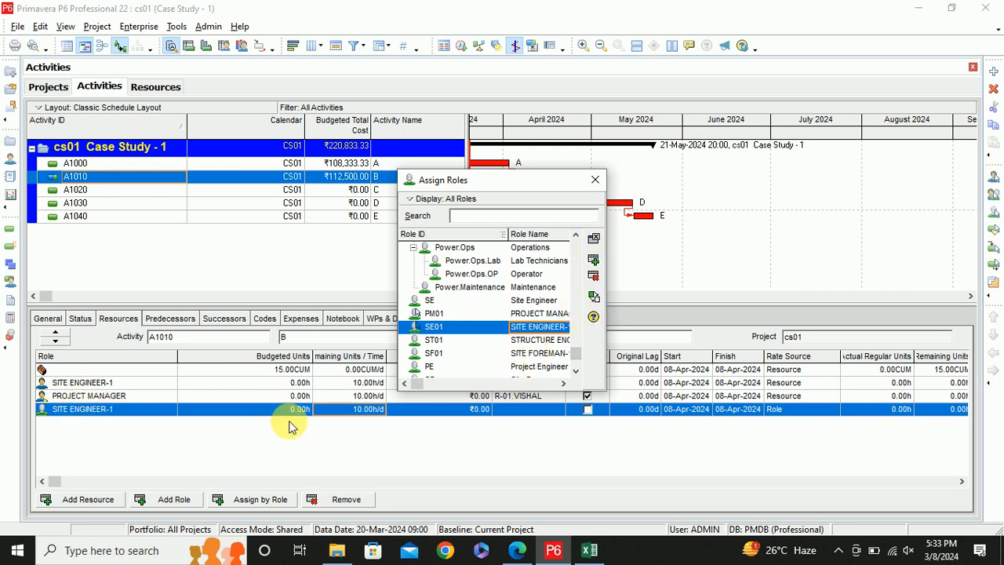
Assign resource R-24 by role to activity A1010's unfilled SITE ENGINEER-1 role, accepting the Price/Unit for the new assignment
left_click(263, 506)
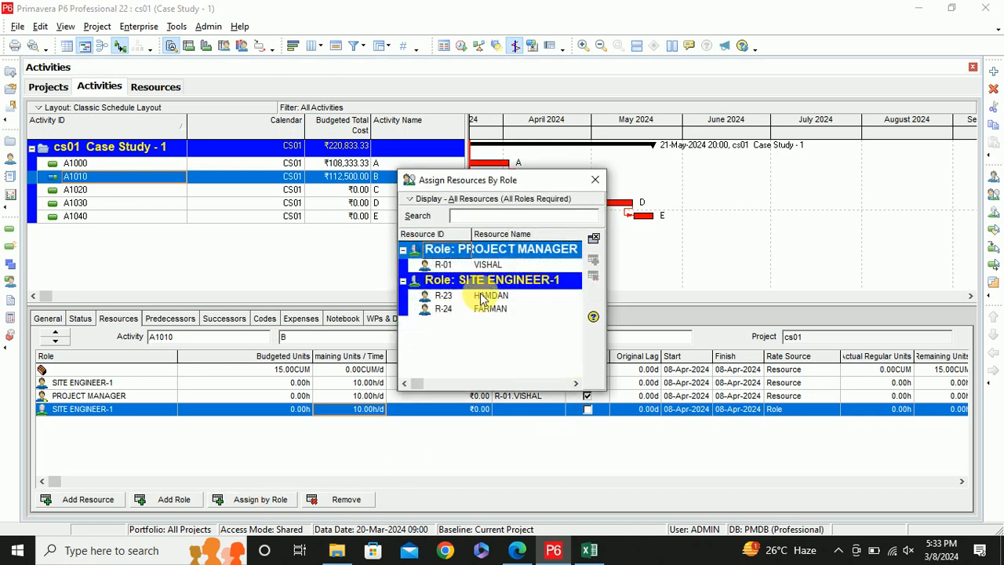
left_click_drag(518, 181, 433, 144)
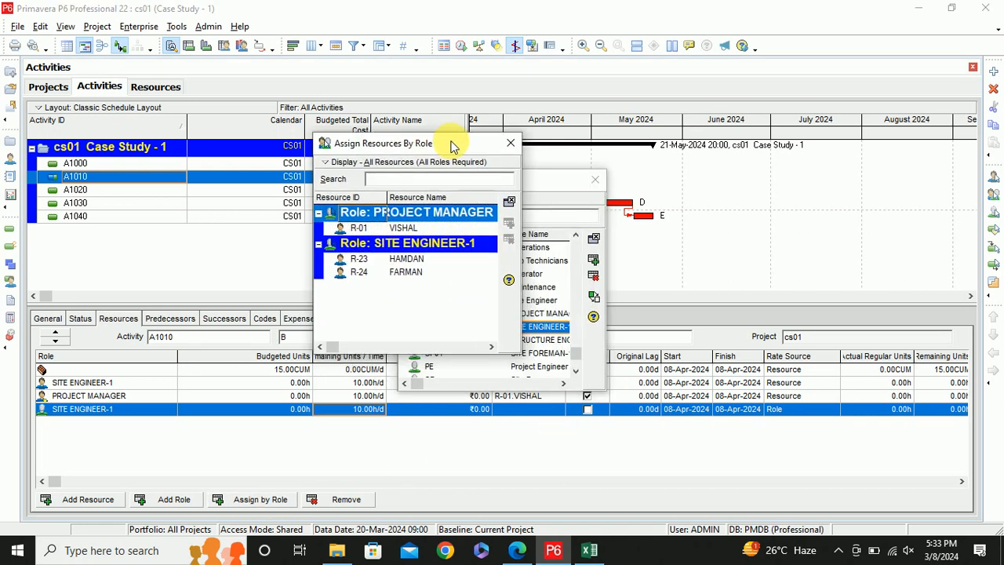
left_click_drag(549, 182, 783, 152)
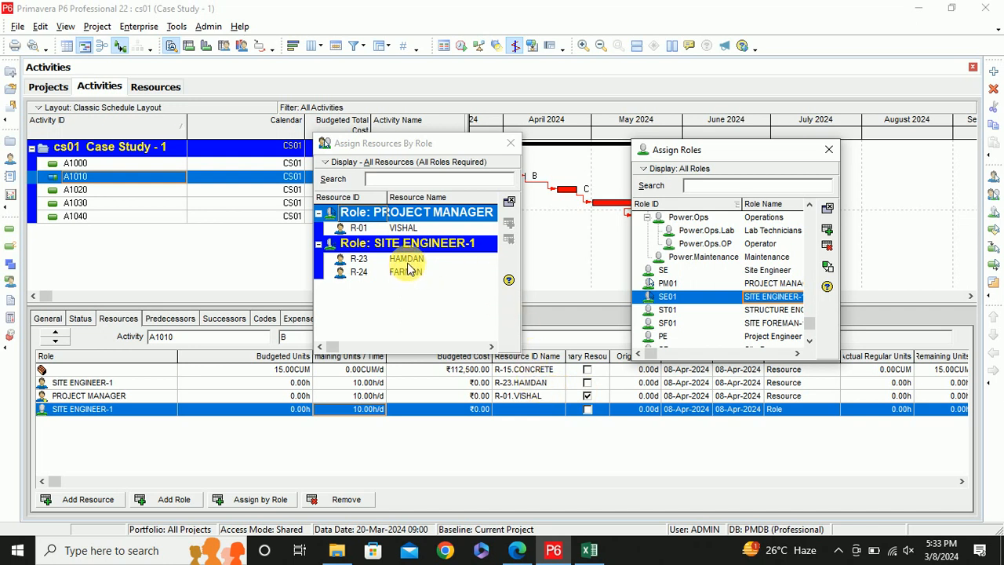
left_click(408, 272)
left_click(509, 224)
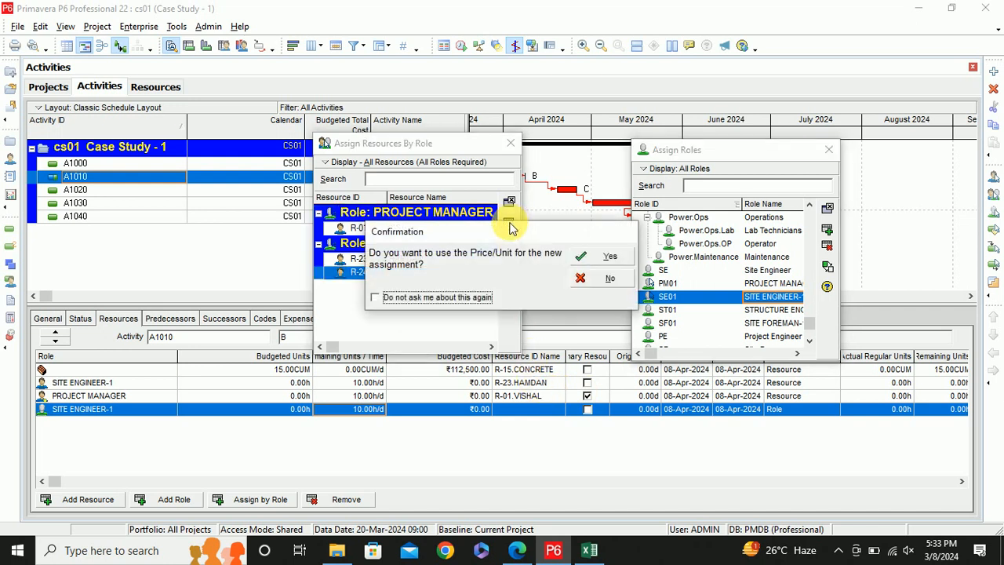
left_click(585, 261)
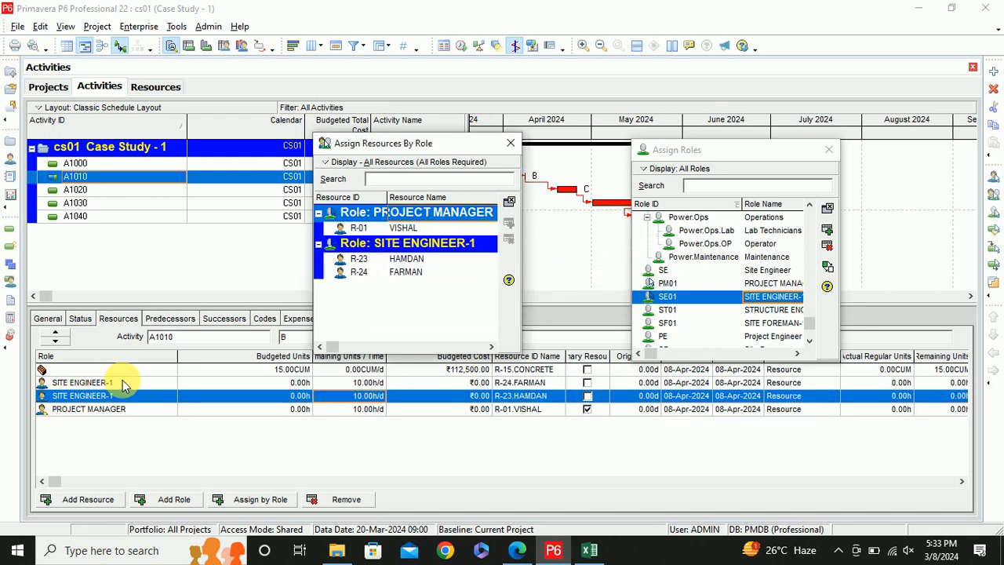
left_click(506, 147)
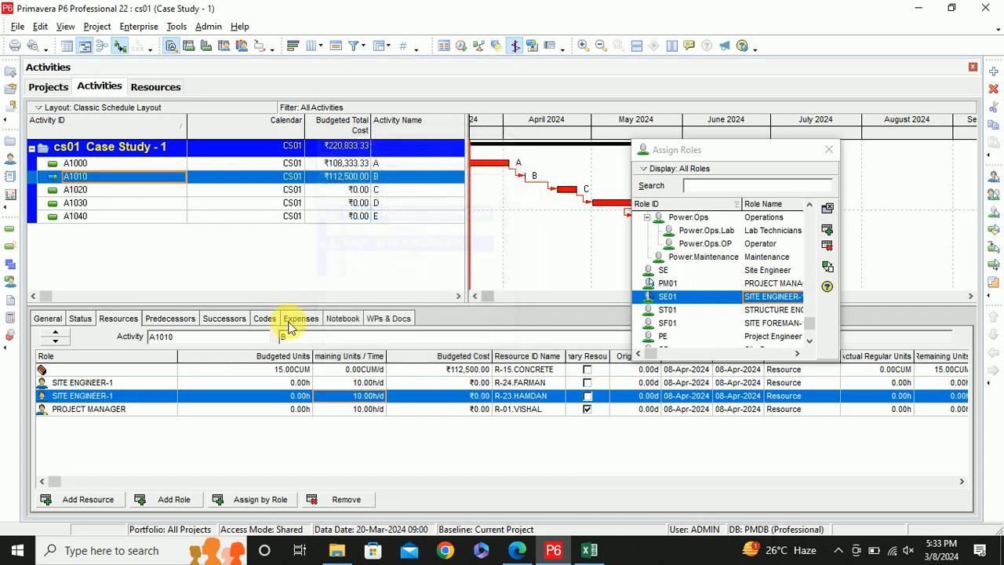
Set the Budgeted Units of both SITE ENGINEER-1 assignments, R-24 and R-23, on activity A1010 to 10 h each
left_click(296, 383)
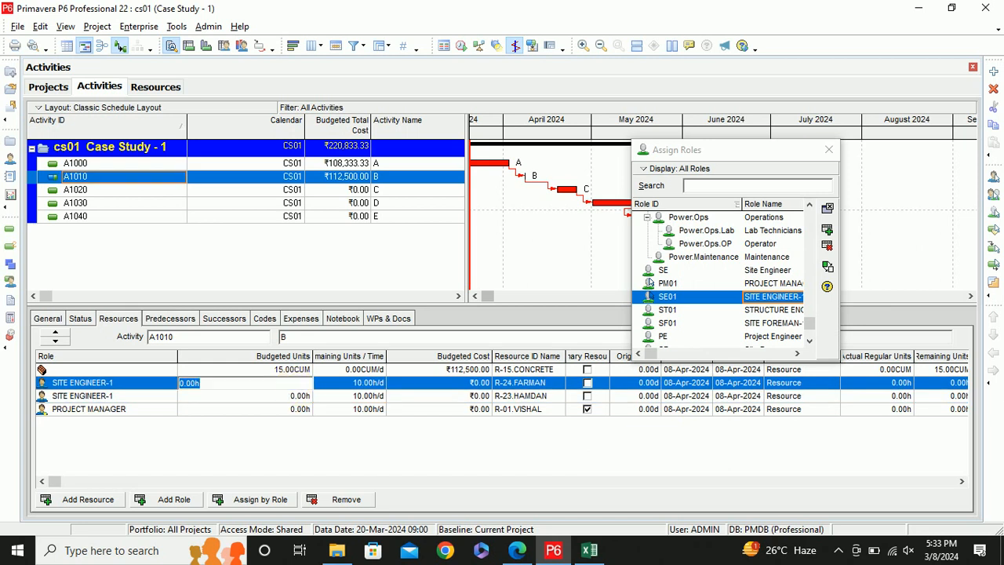
type("10")
left_click(286, 394)
type("1")
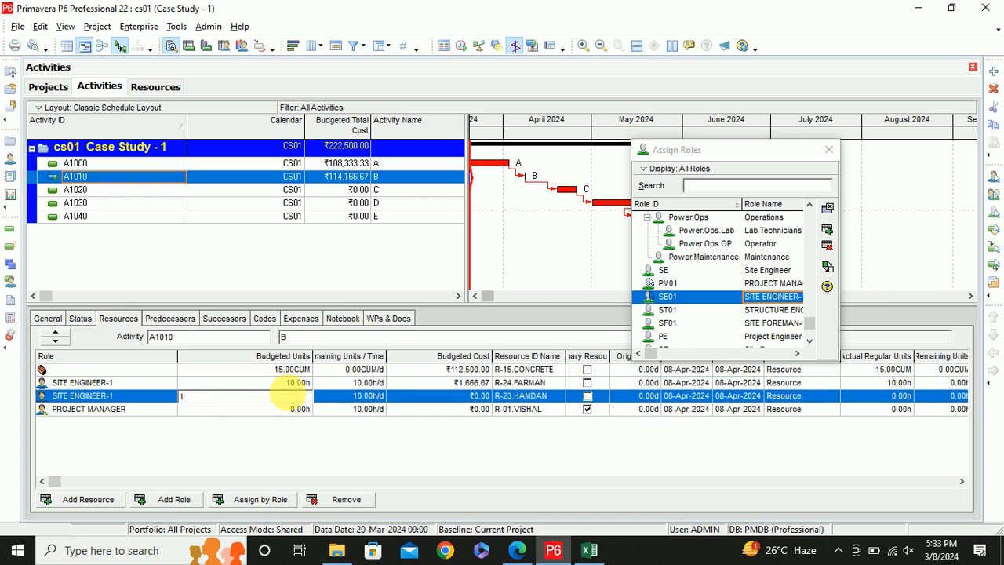
type("0")
key("Return")
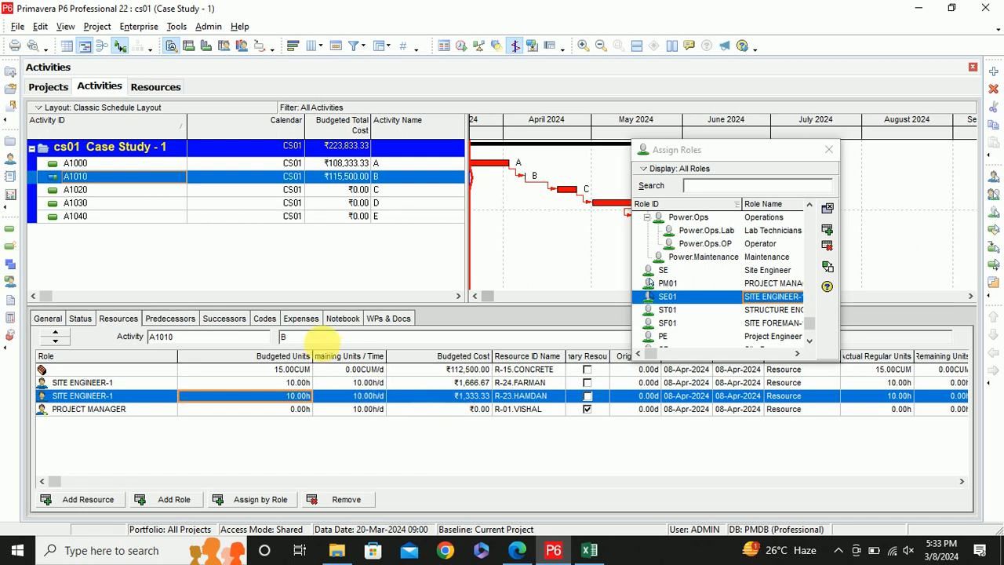
Remove the Remaining Units column from the resource assignment columns, apply the change and close the Assign Roles dialog
right_click(337, 357)
left_click(357, 364)
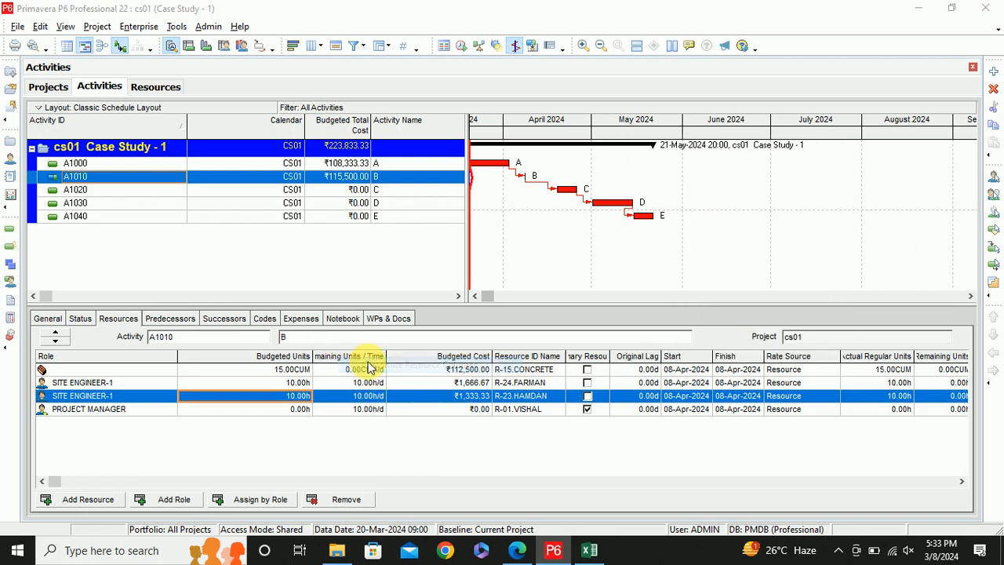
left_click(645, 302)
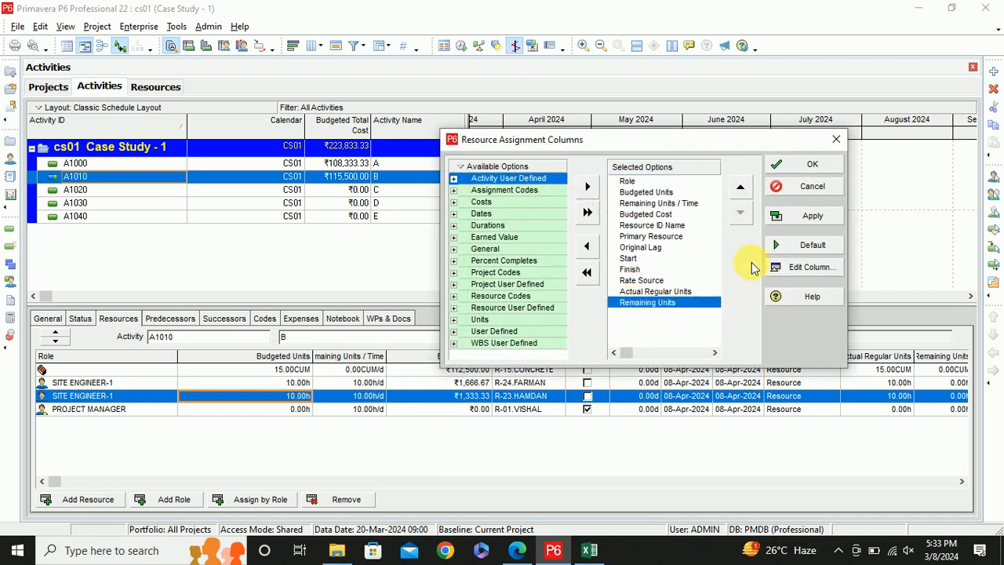
left_click(588, 247)
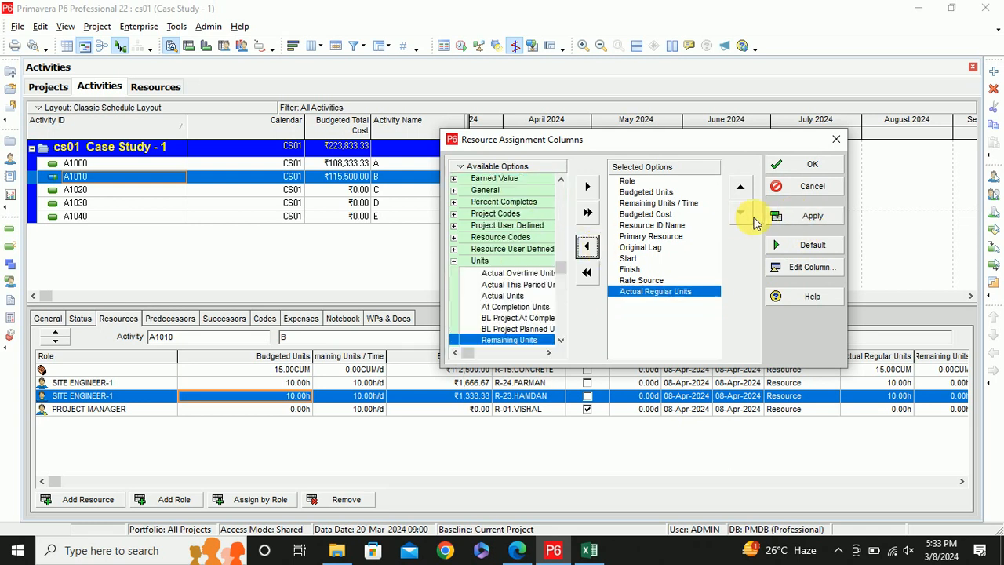
left_click(813, 218)
left_click(813, 164)
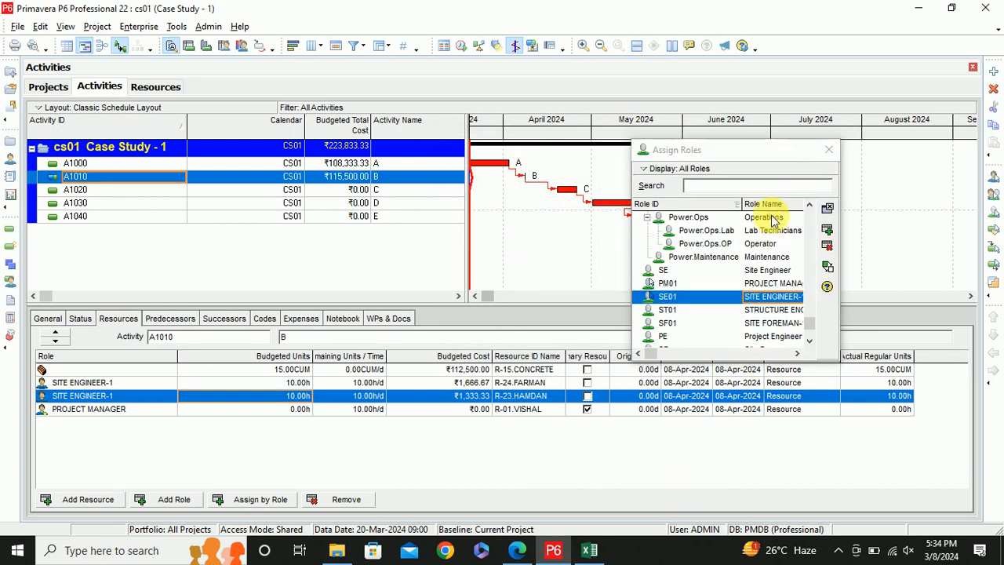
left_click(828, 149)
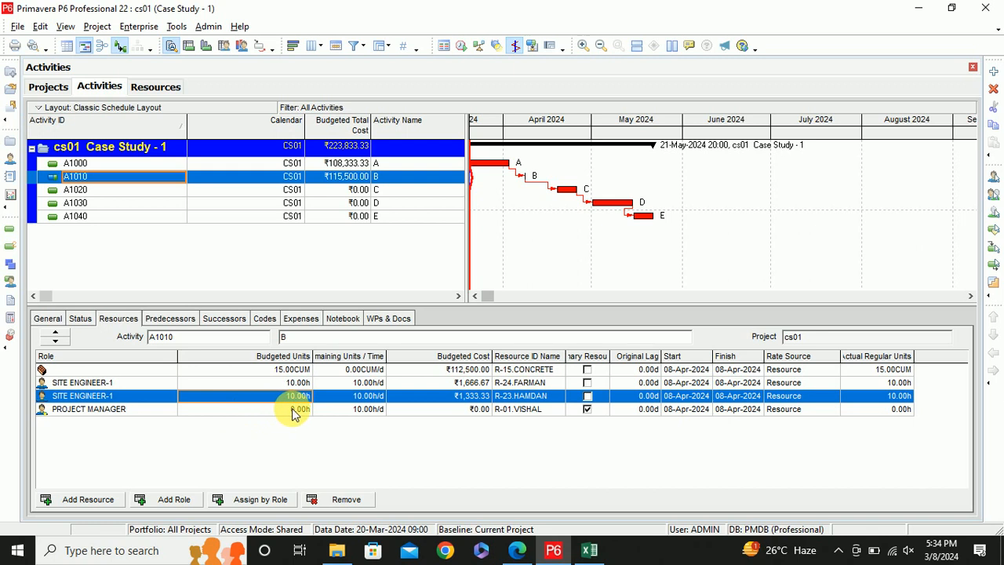
Sort activity A1010's assignments by Remaining Units / Time and set the PROJECT MANAGER assignment's Budgeted Units to 10 h
left_click(370, 356)
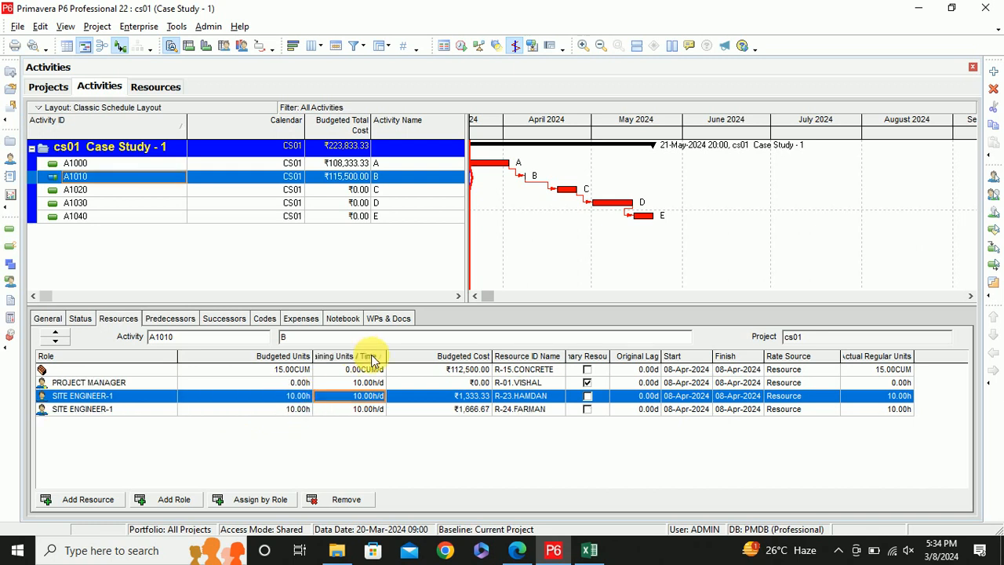
right_click(390, 360)
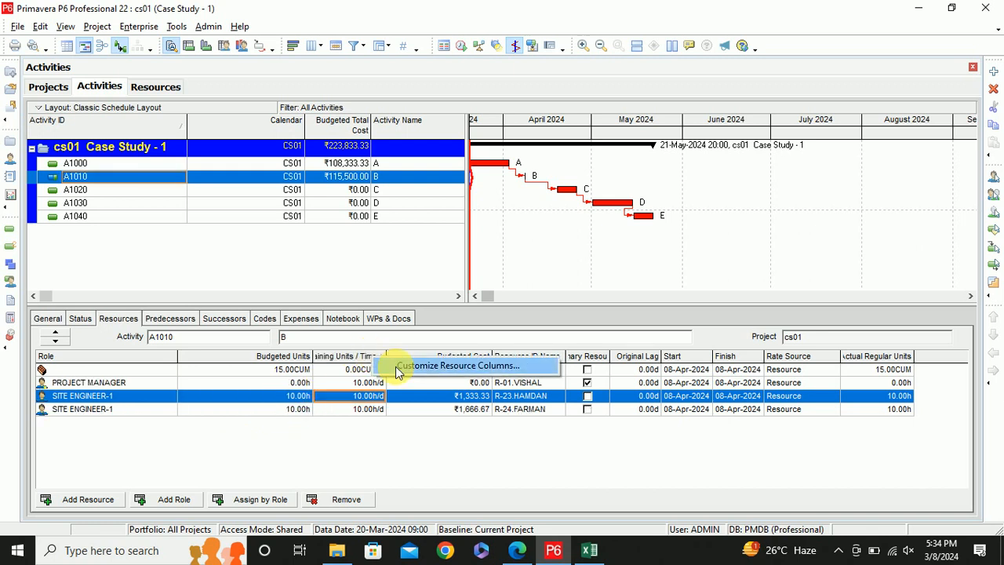
left_click(429, 454)
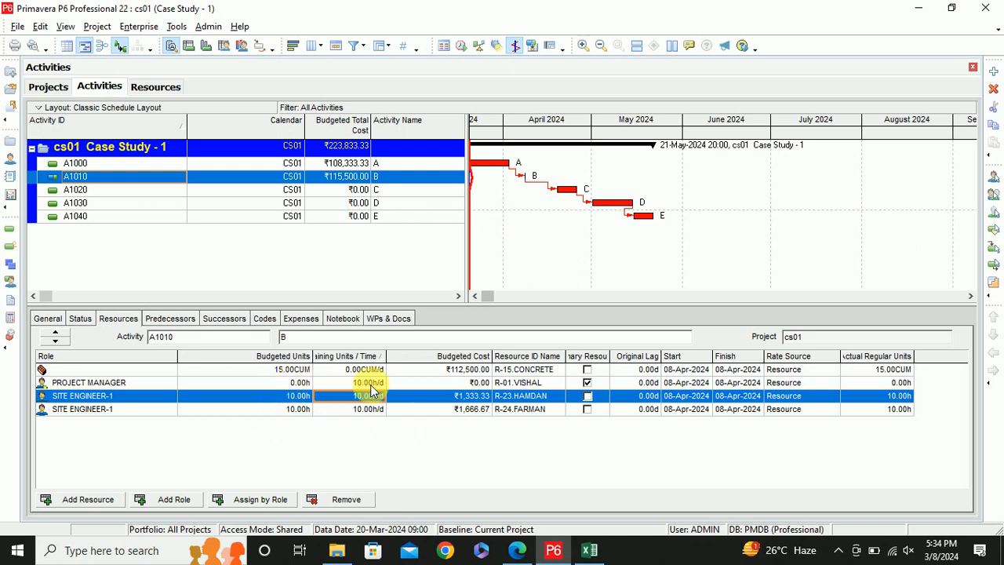
left_click(286, 383)
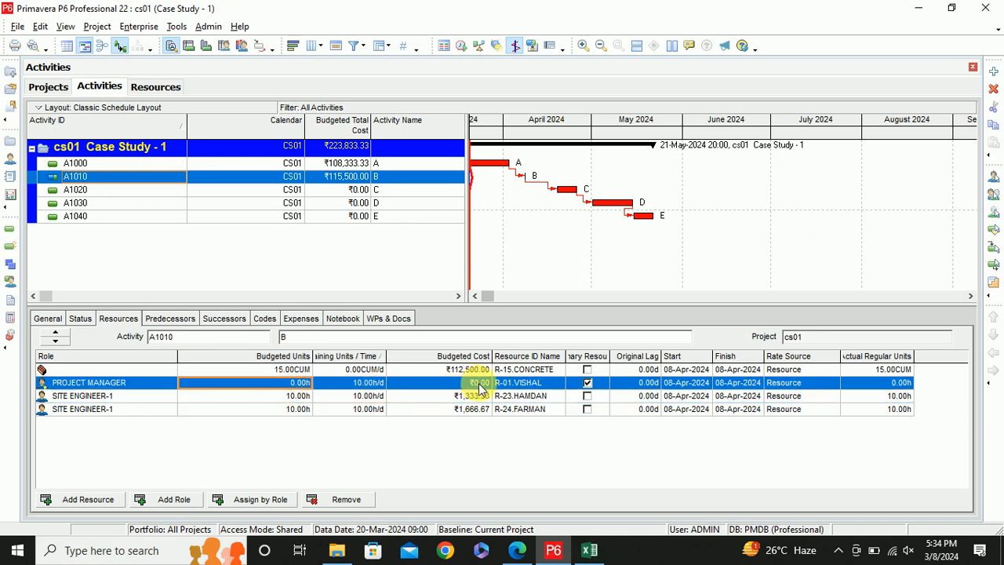
left_click(278, 384)
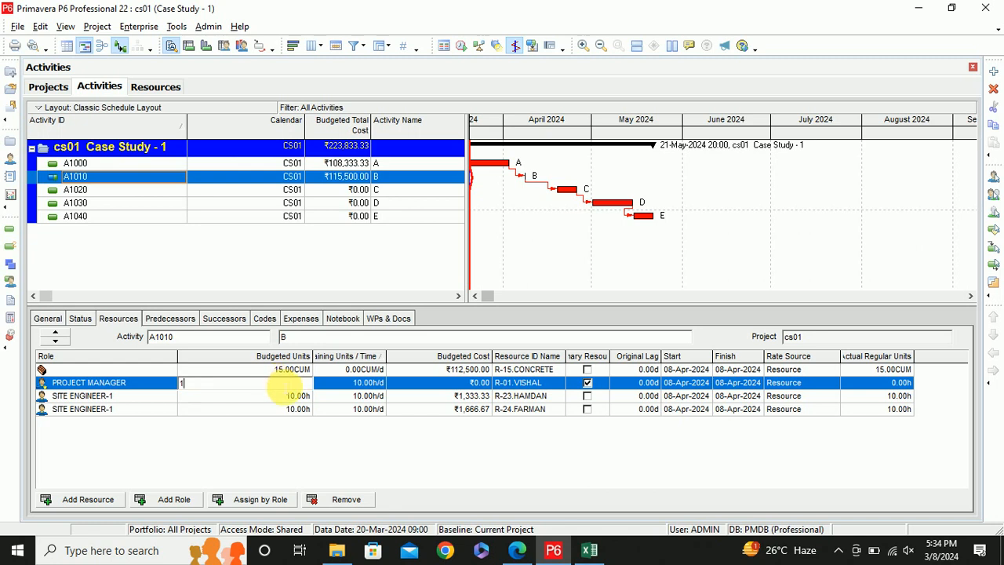
key("Return")
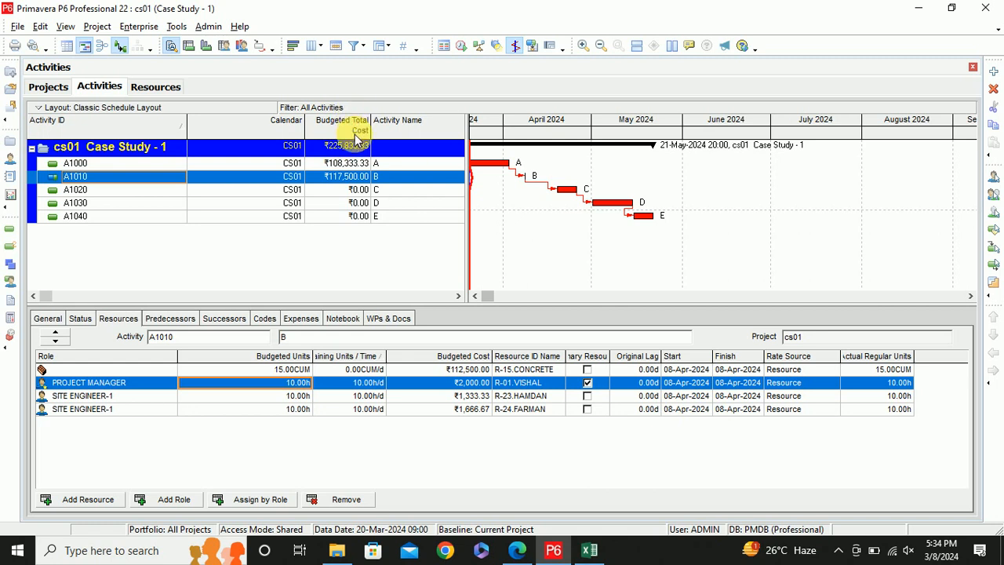
Remove the Remaining Units / Time column from the resource assignment table of activity A1010
right_click(363, 357)
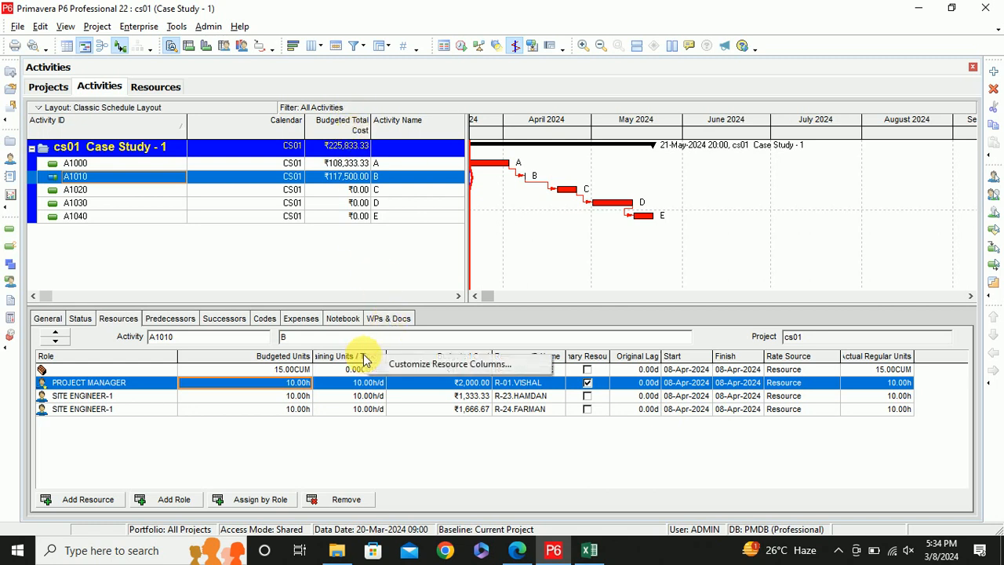
left_click(408, 365)
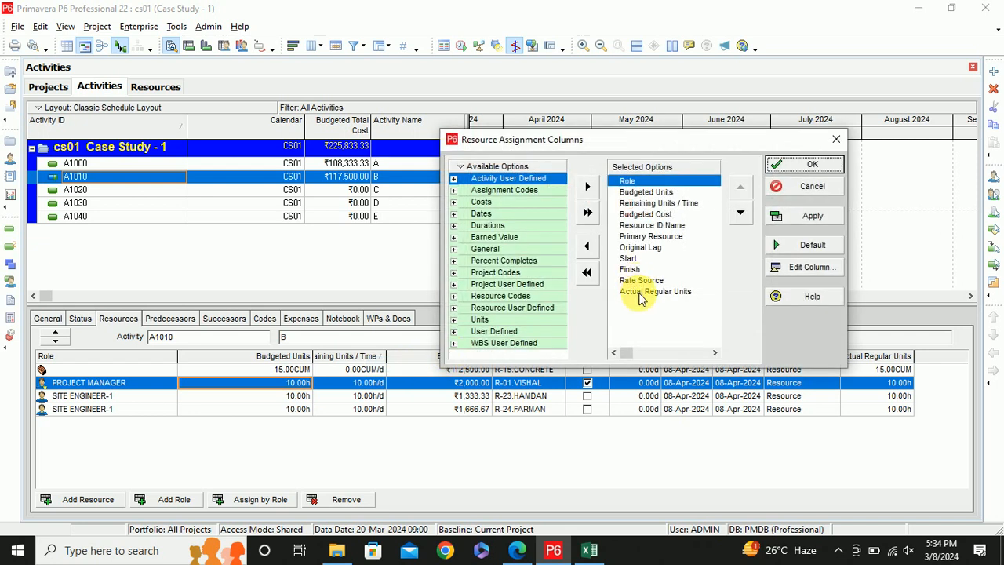
left_click(657, 204)
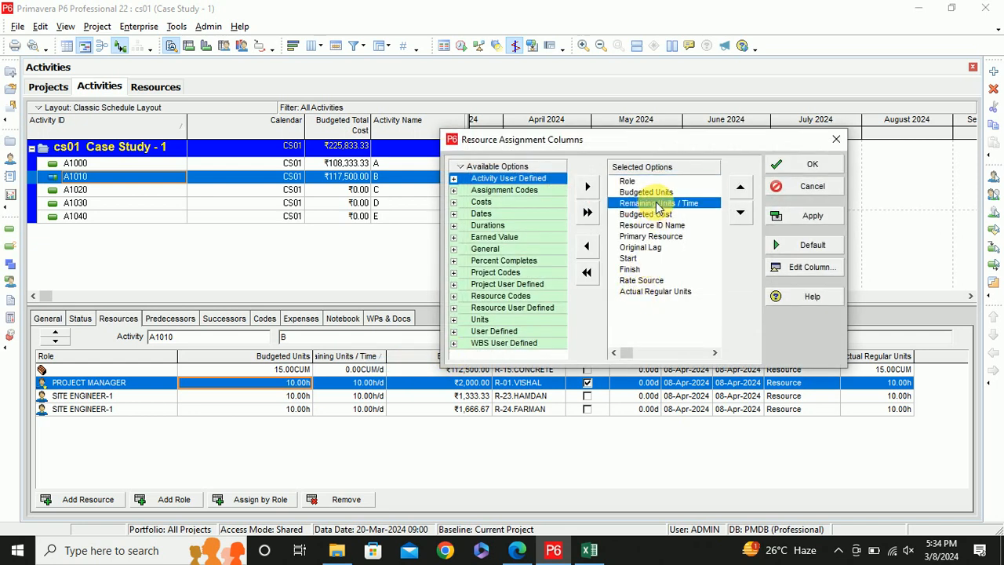
left_click(587, 246)
left_click(816, 210)
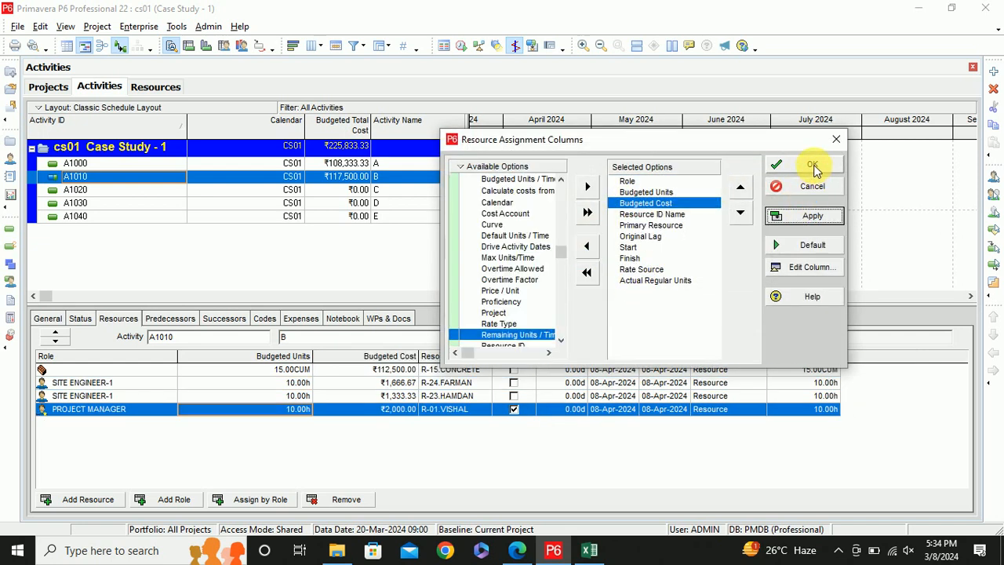
left_click(813, 164)
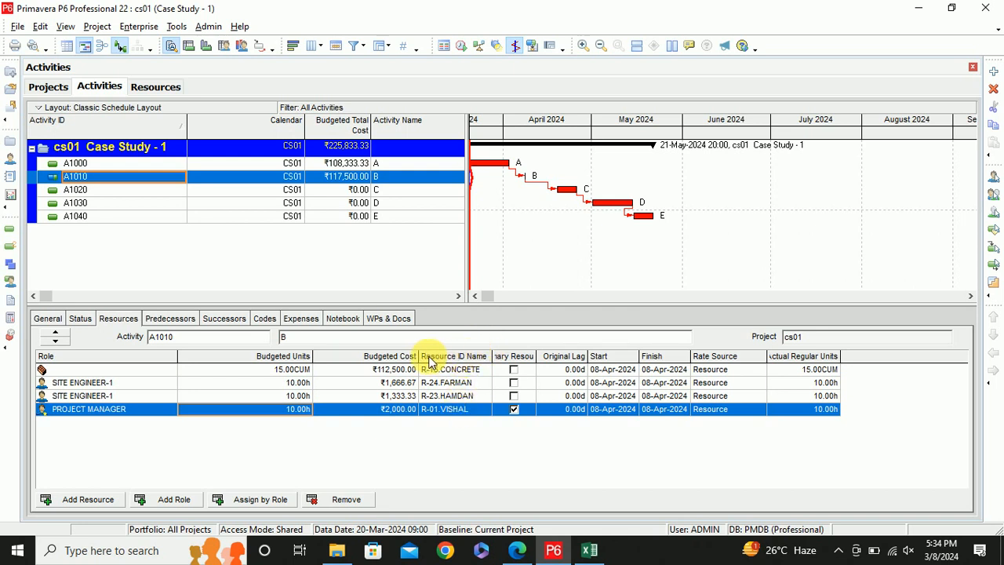
right_click(430, 363)
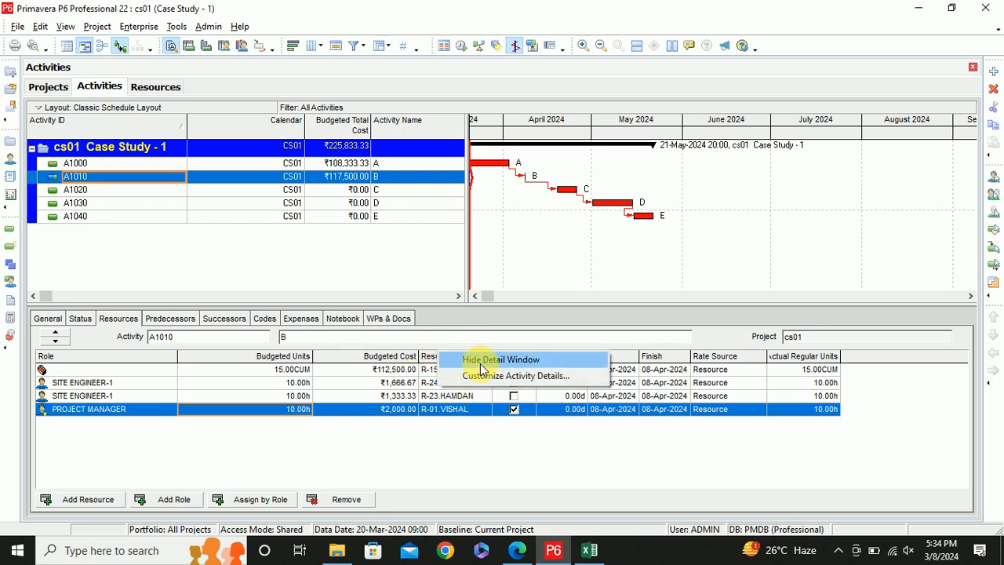
left_click(503, 373)
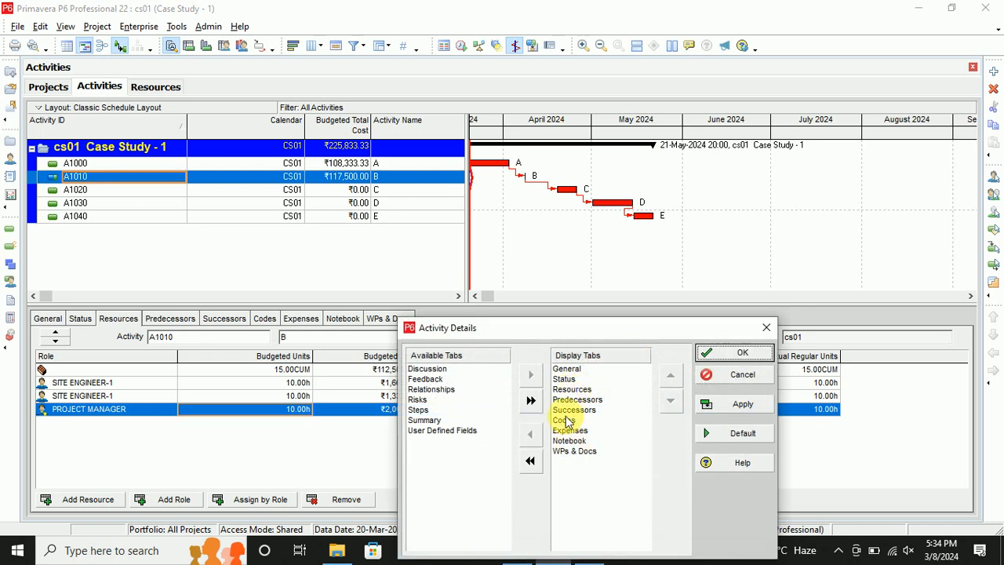
left_click(763, 328)
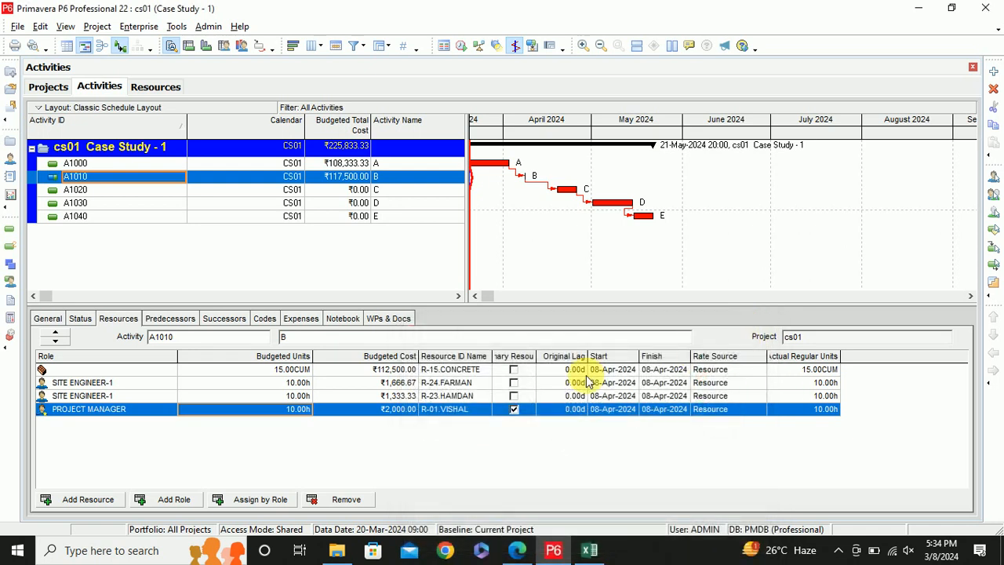
Remove the Resource ID Name column from the resource assignments and make Primary Resource the first column
right_click(453, 359)
left_click(518, 363)
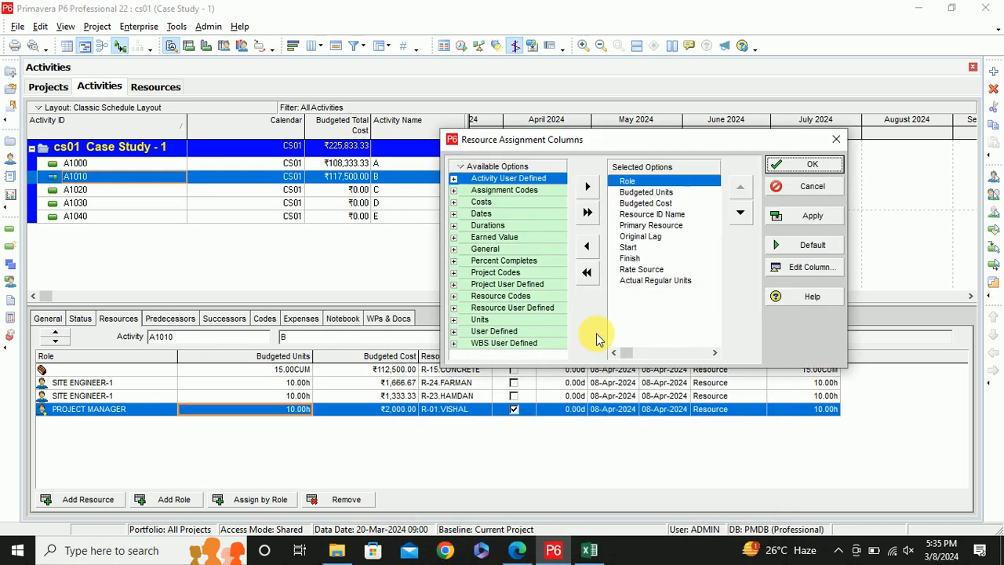
double_click(662, 214)
left_click_drag(666, 214, 658, 182)
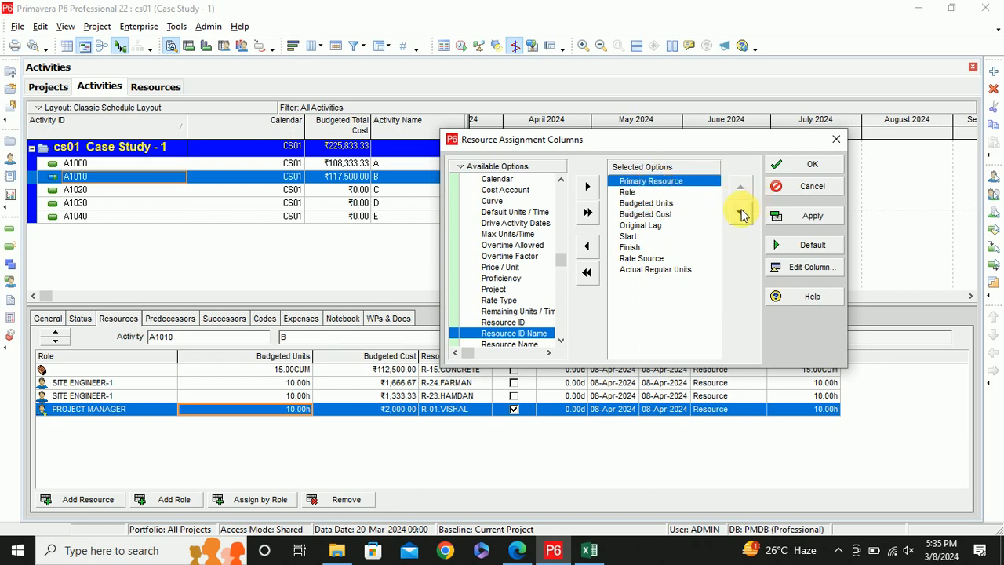
left_click(813, 215)
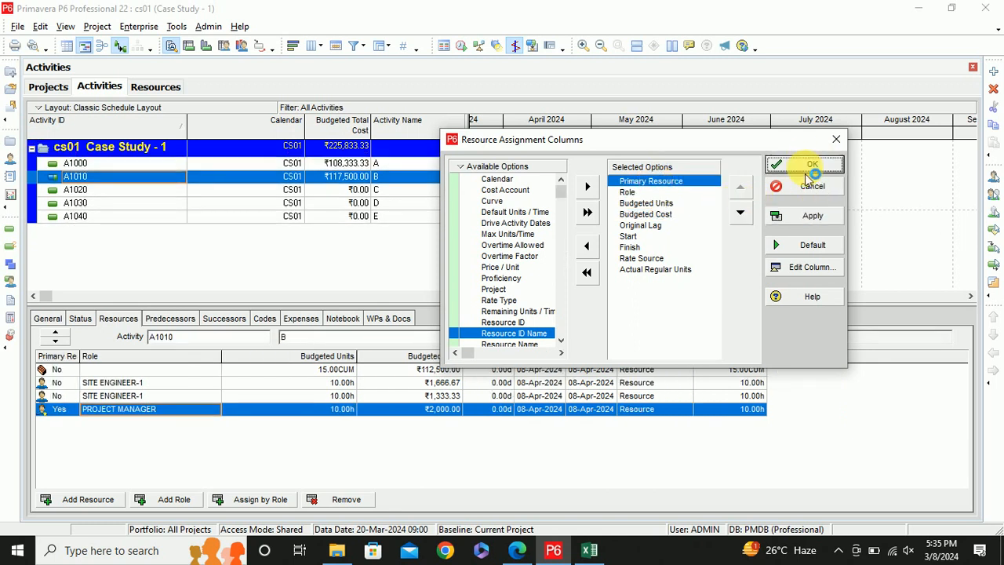
left_click(811, 165)
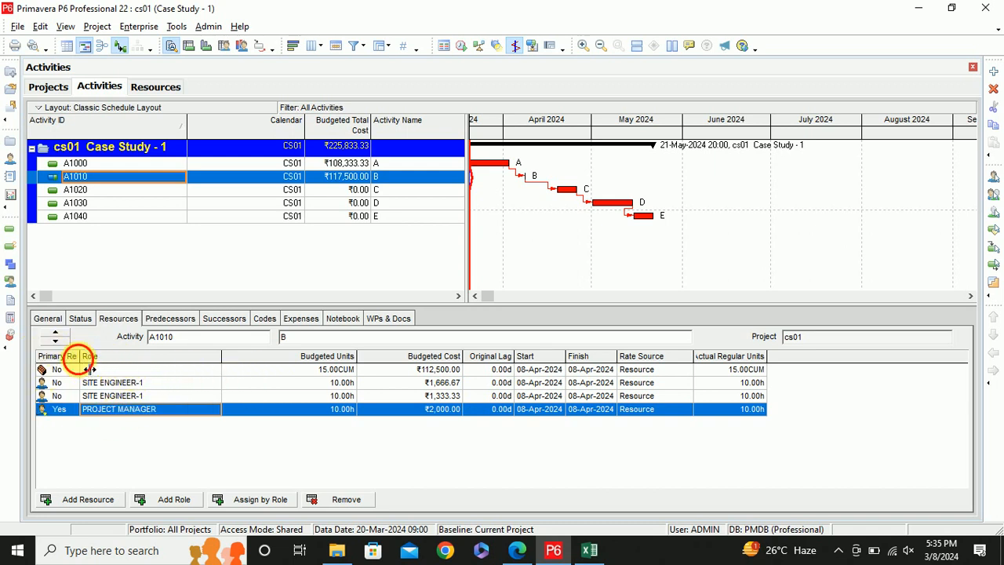
Widen the Primary Resource column to show its full heading and reorder it to come directly after Start
left_click_drag(88, 369, 120, 369)
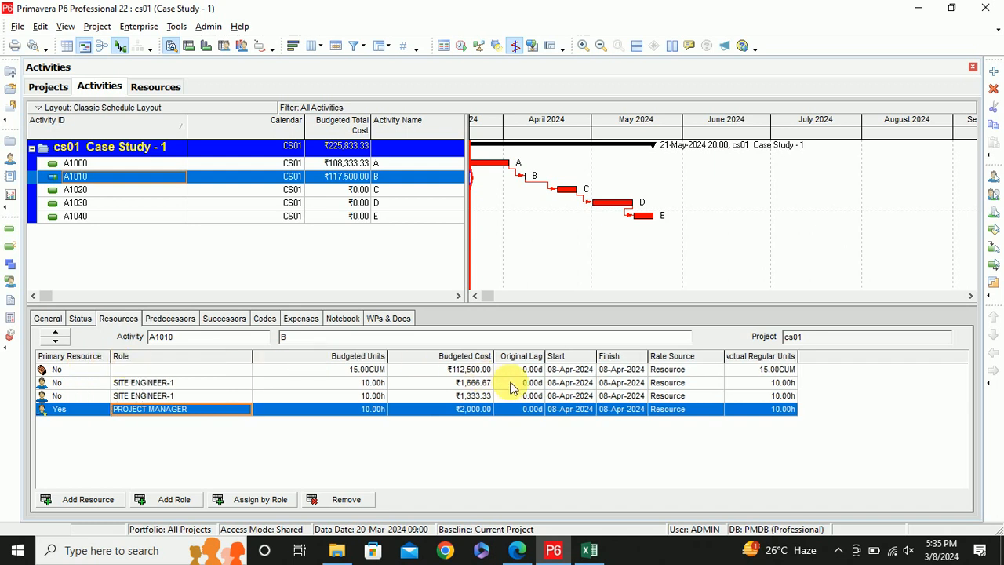
right_click(529, 359)
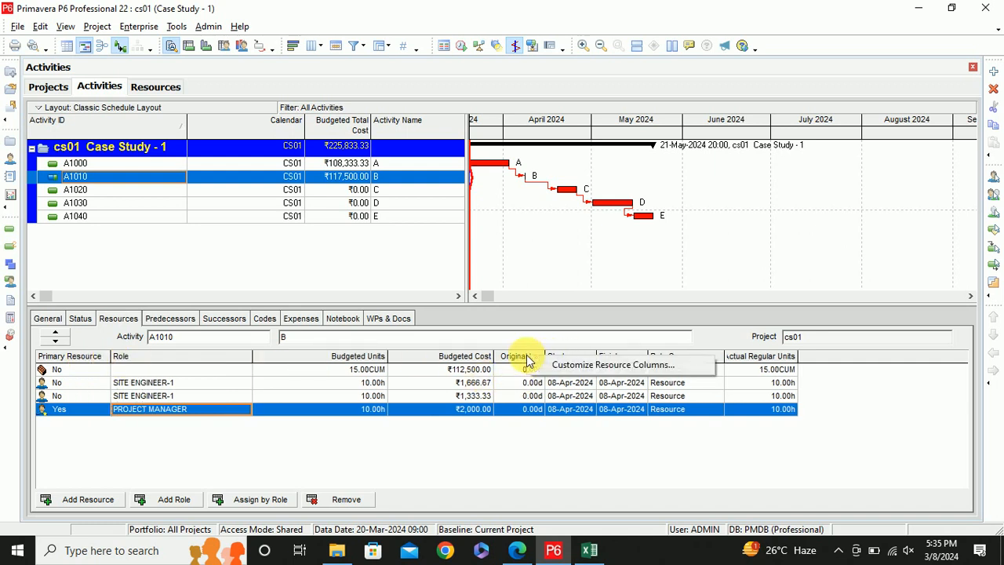
left_click(549, 364)
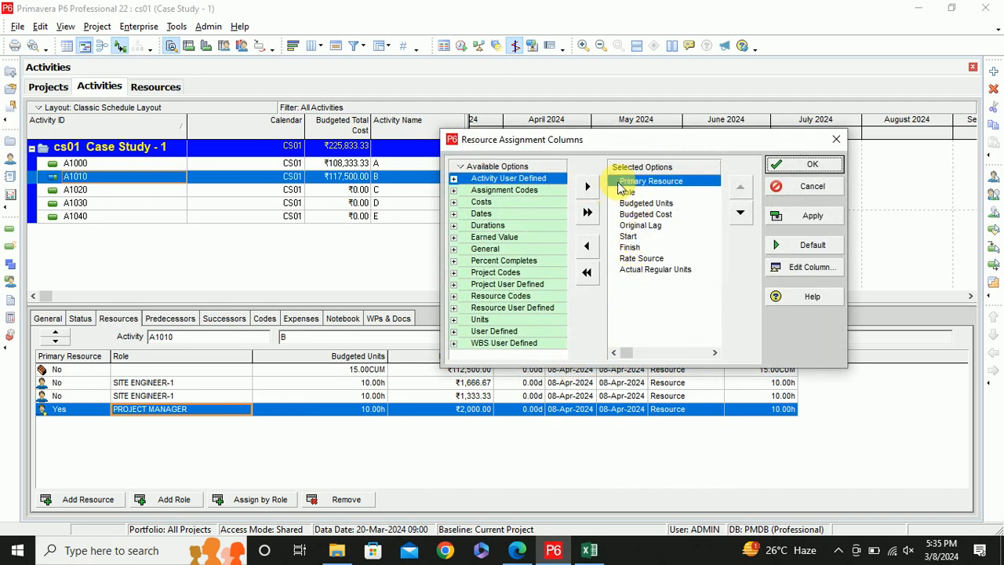
left_click_drag(632, 193, 666, 237)
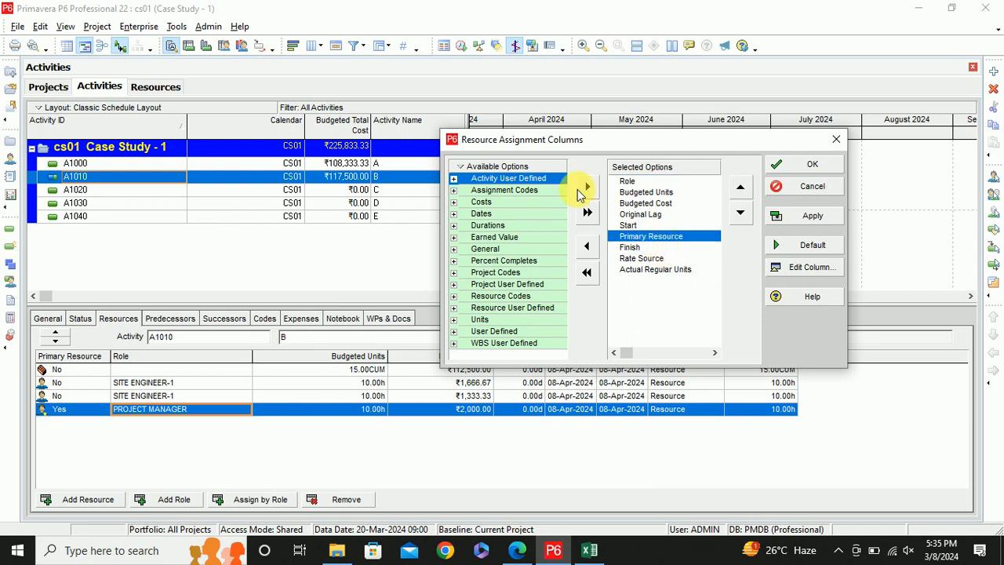
Show the available resource assignment column options as a flat, ungrouped list
right_click(508, 171)
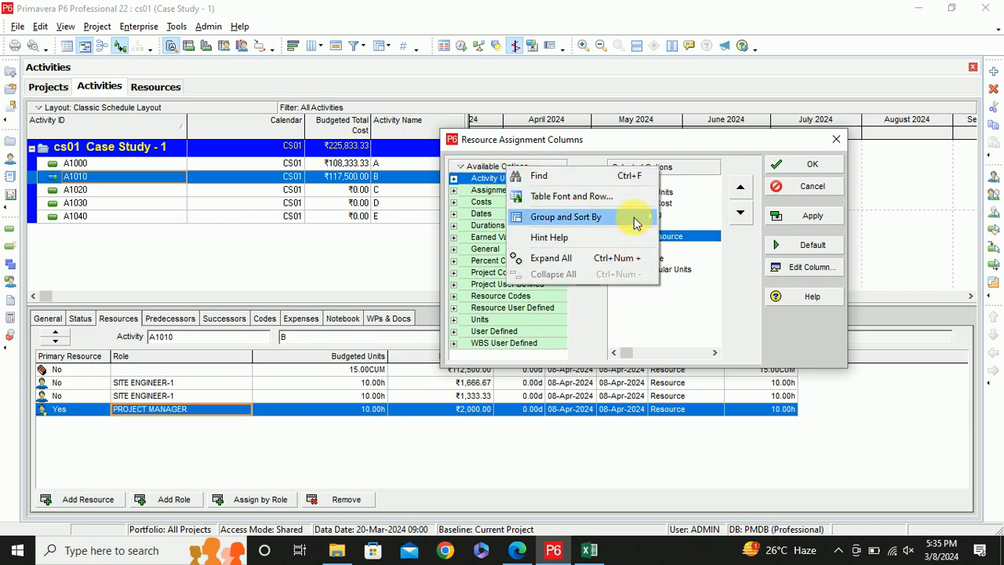
mouse_move(661, 222)
left_click(687, 233)
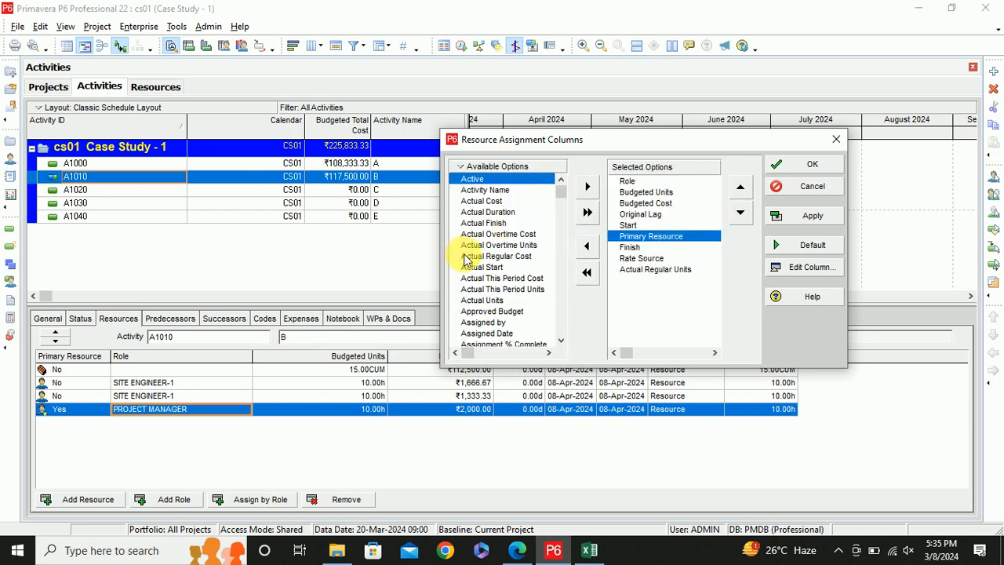
left_click_drag(610, 148, 721, 102)
Add the Resource ID Name column directly after Primary Resource and apply the column layout
scroll(596, 224, "down", 7)
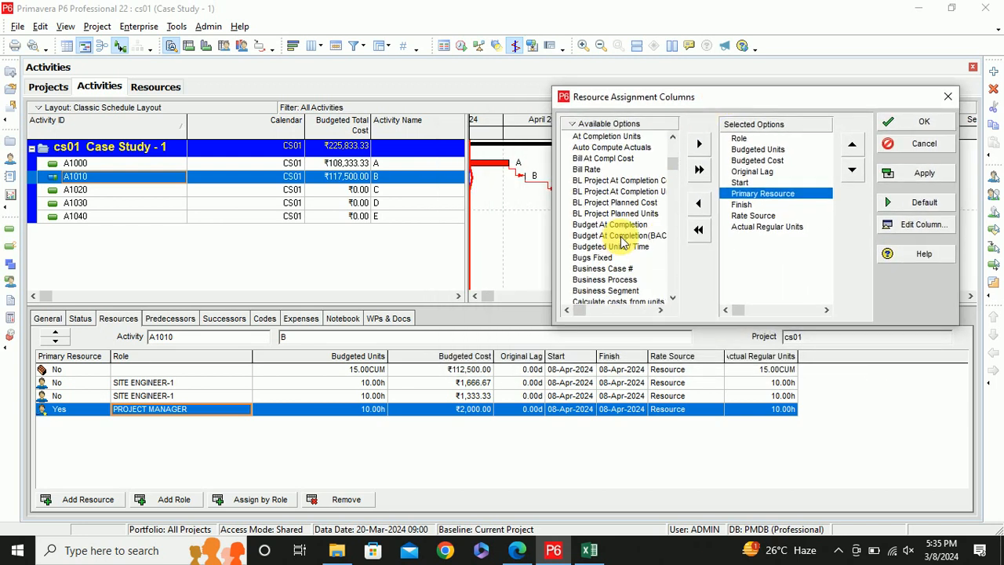
scroll(619, 243, "down", 20)
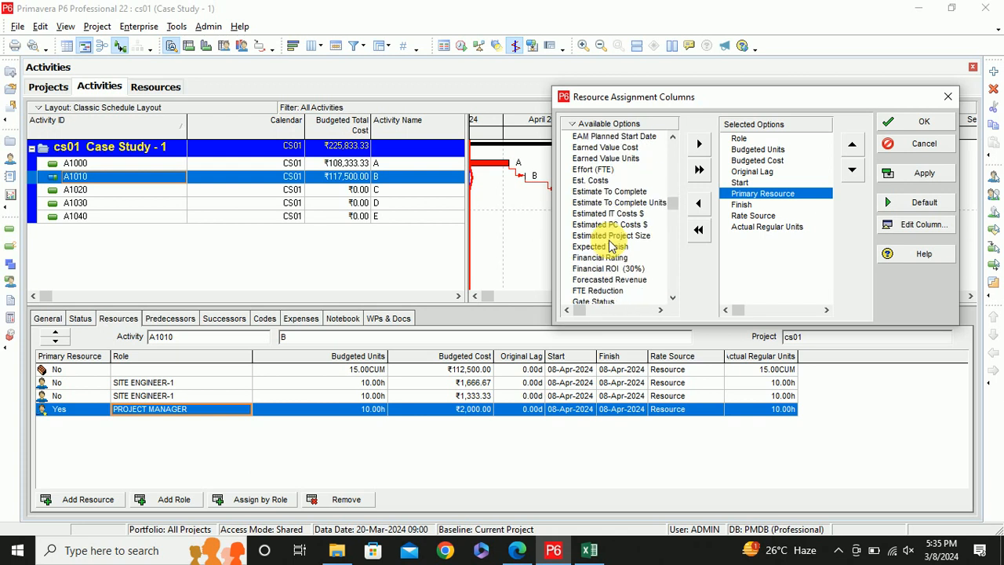
scroll(612, 245, "down", 20)
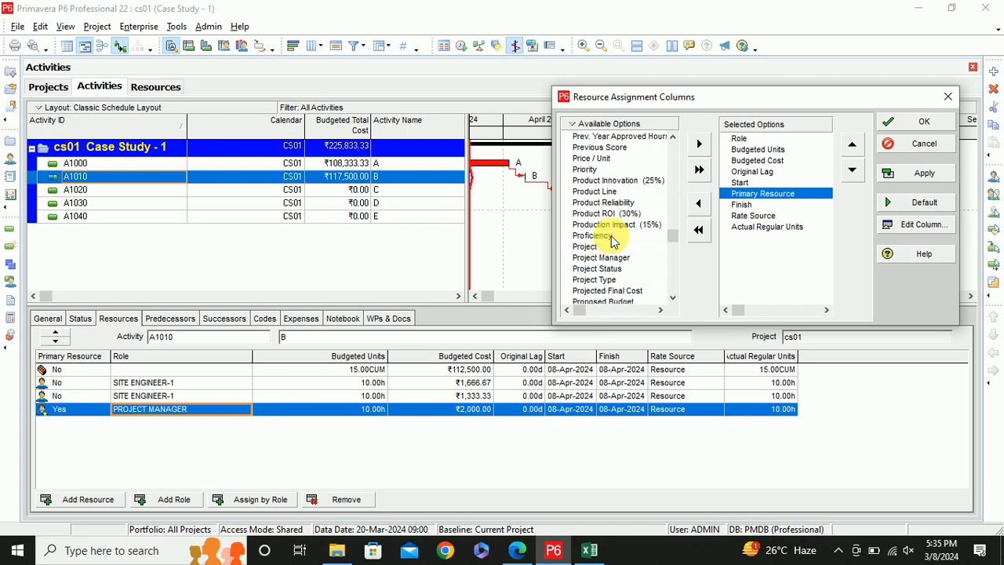
scroll(612, 241, "down", 4)
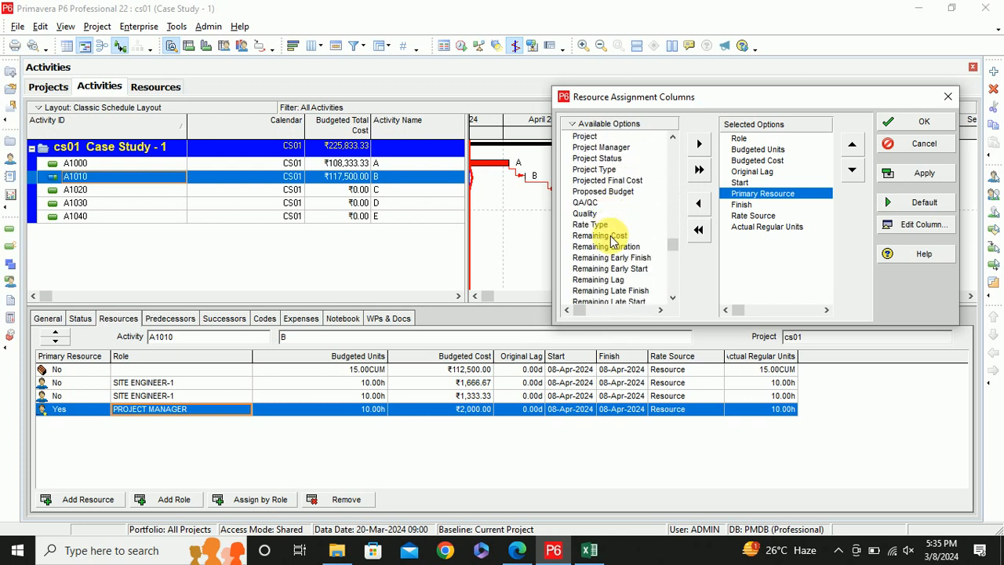
scroll(614, 241, "down", 2)
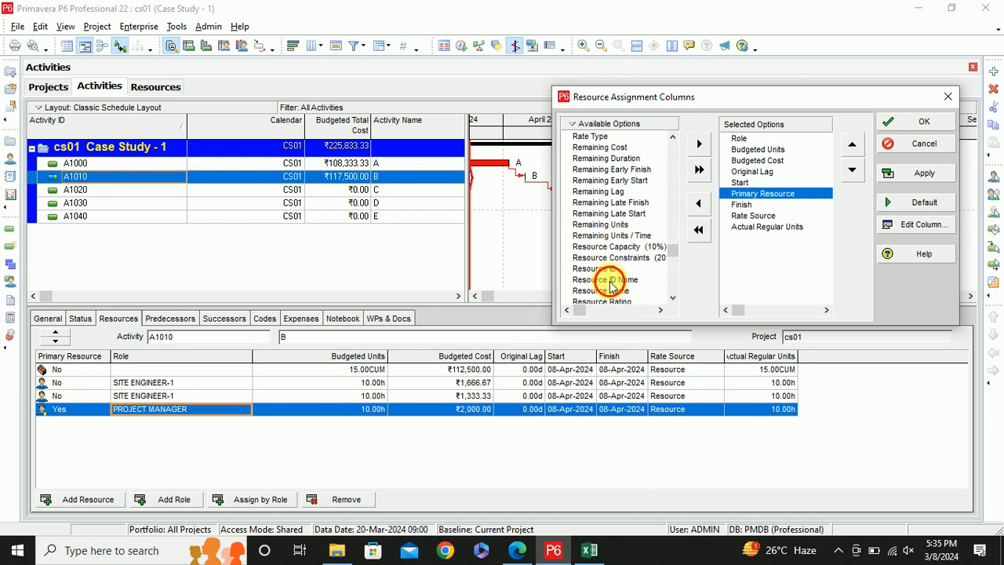
left_click(608, 278)
left_click(698, 143)
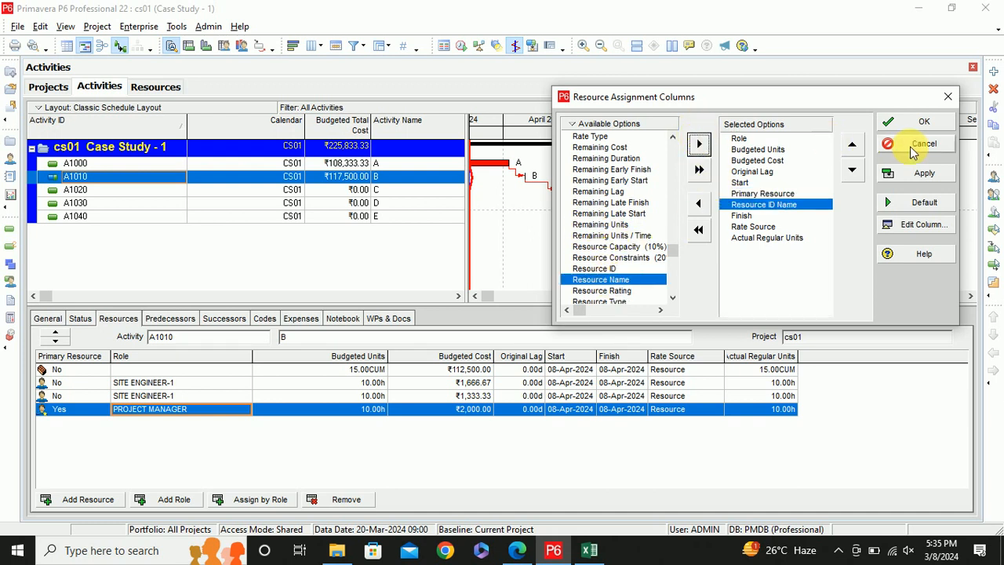
left_click(916, 172)
left_click(923, 121)
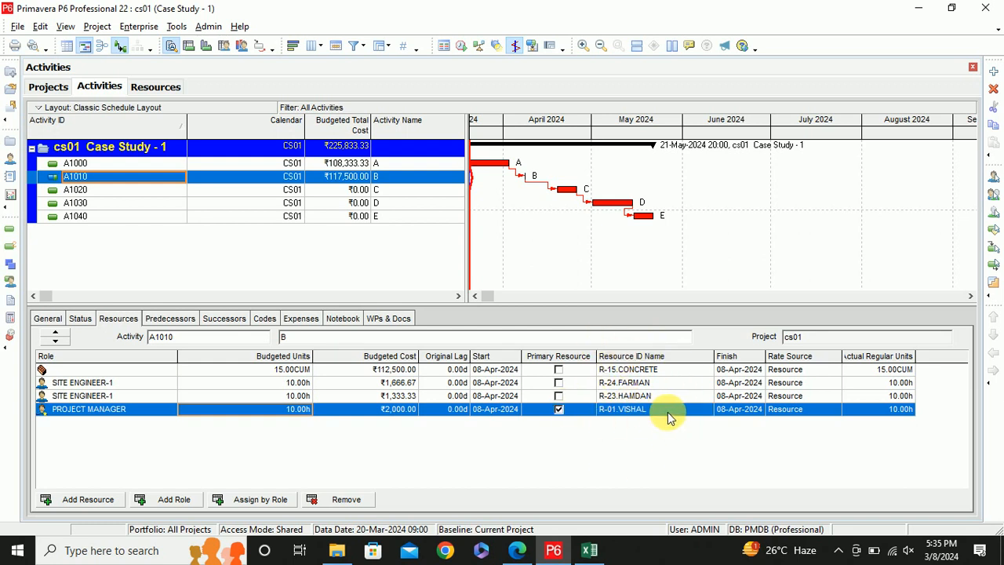
Switch between the Excel sheet and Primavera P6 to compare activity B's labour and non-labour requirements with its assigned resources
key("alt+Tab")
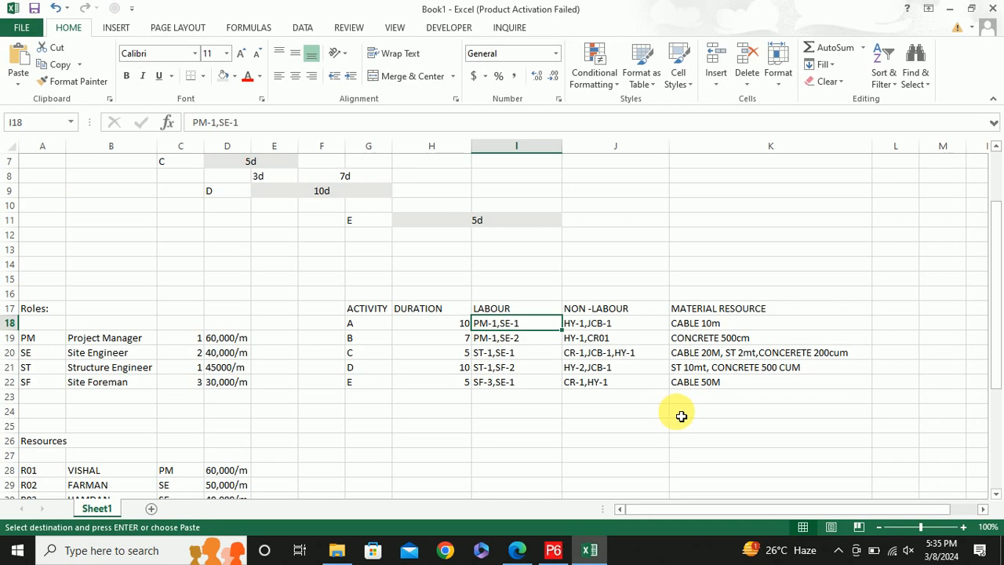
left_click(525, 340)
key("alt+Tab")
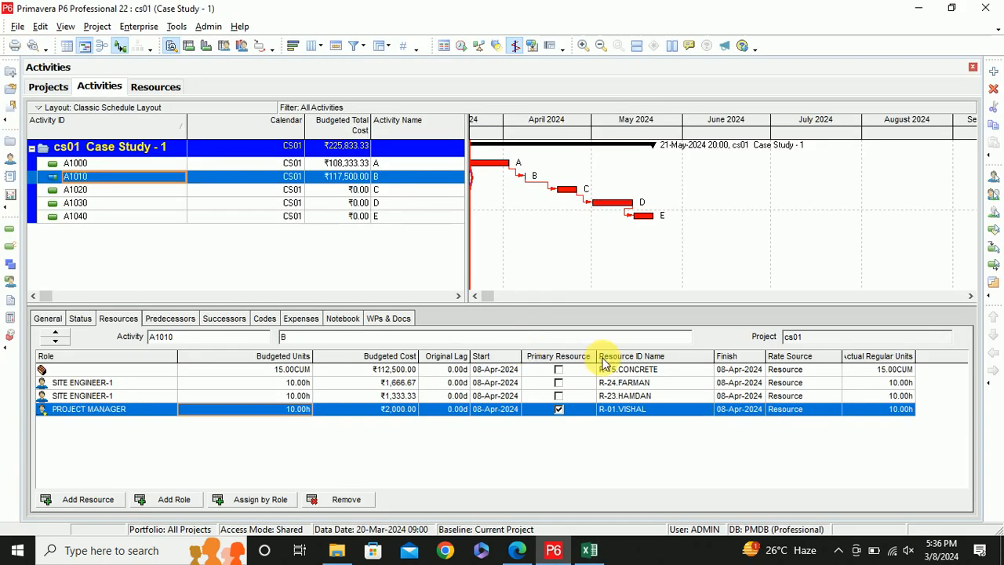
key("alt+Tab")
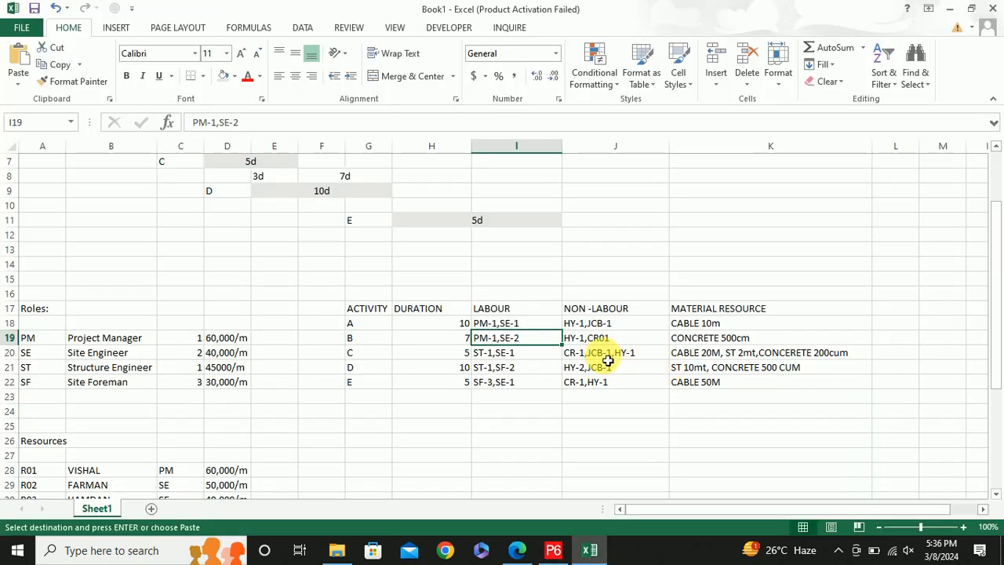
key("alt+Tab")
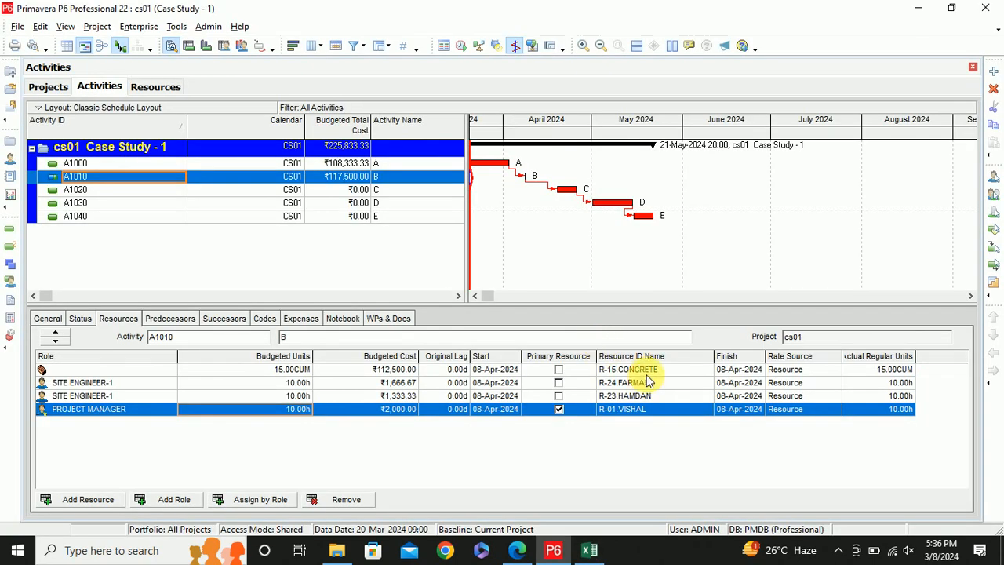
key("alt+Tab")
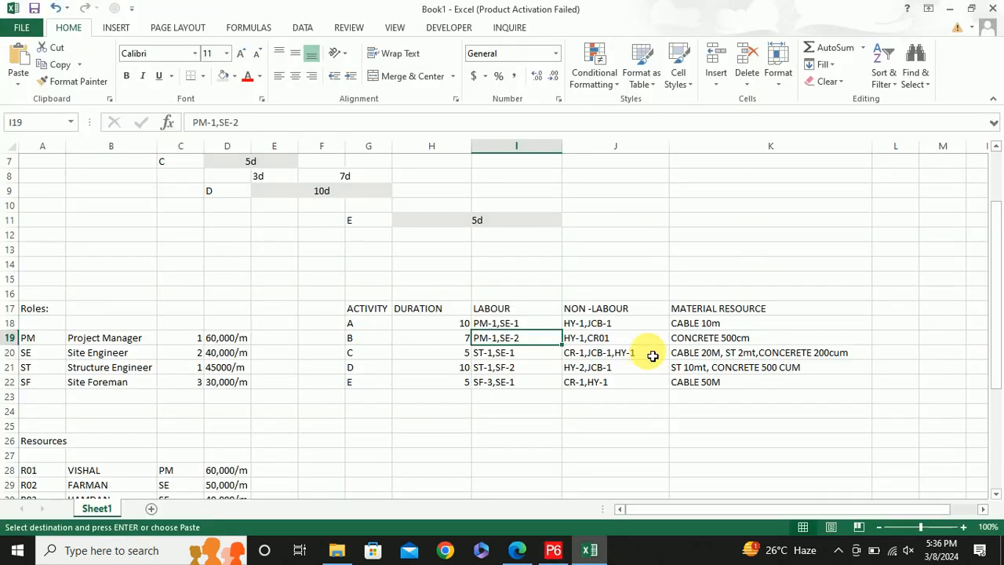
key("alt+Tab")
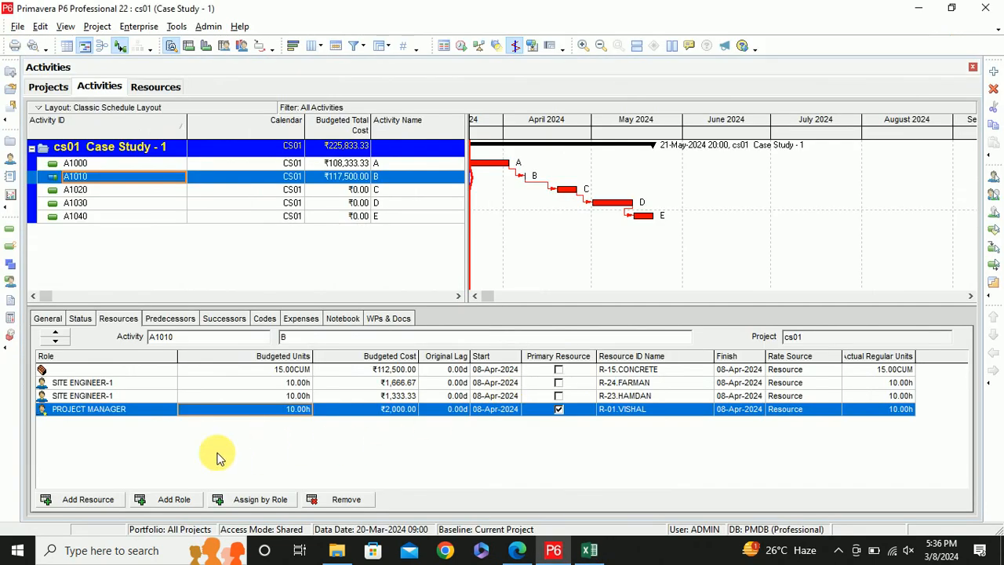
Assign the non-labour resources R-18 HYDRA and R-16 CRANE to activity B and close the resource assignment list
left_click(88, 499)
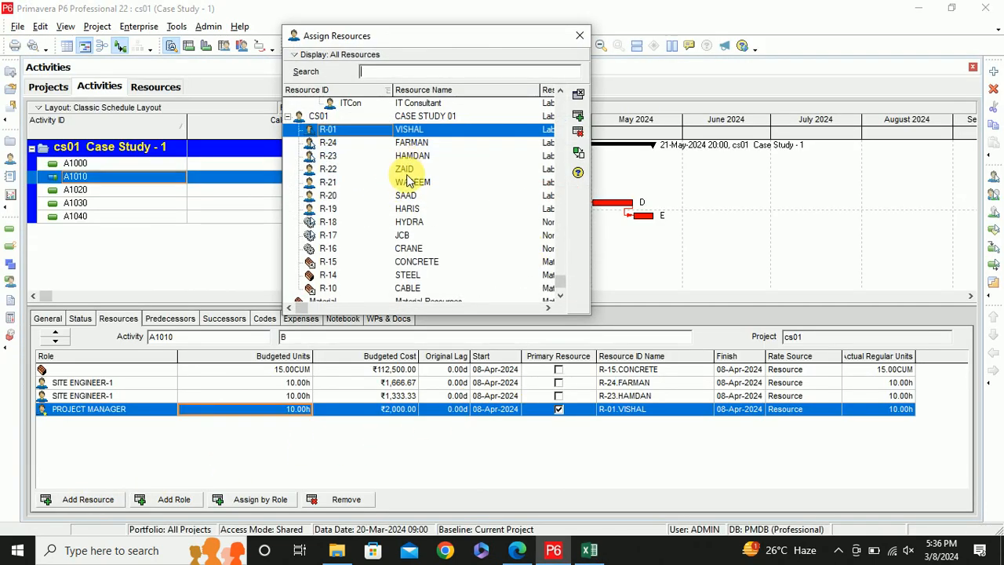
left_click(404, 222)
left_click(405, 235, "ctrl")
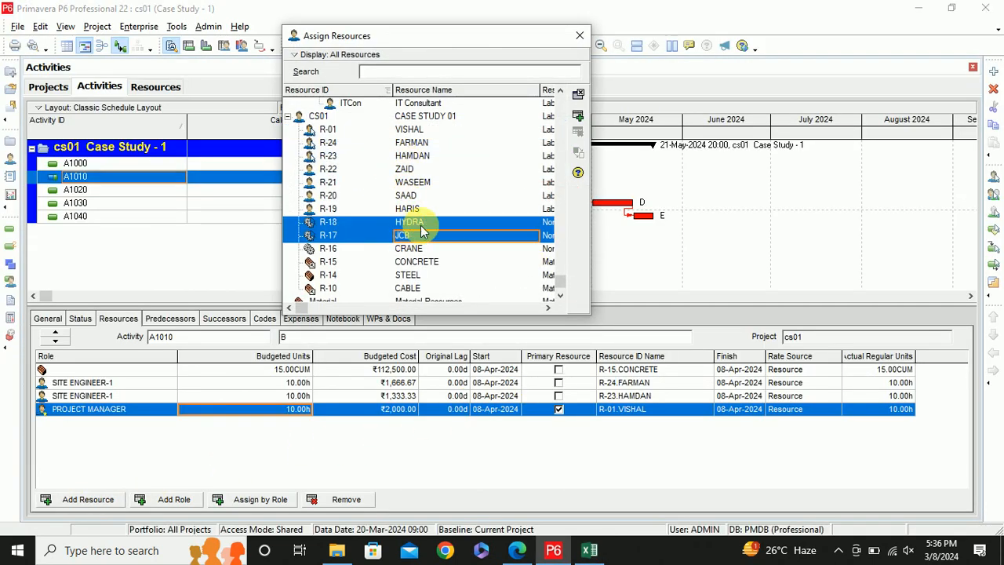
left_click(405, 236)
left_click(413, 225)
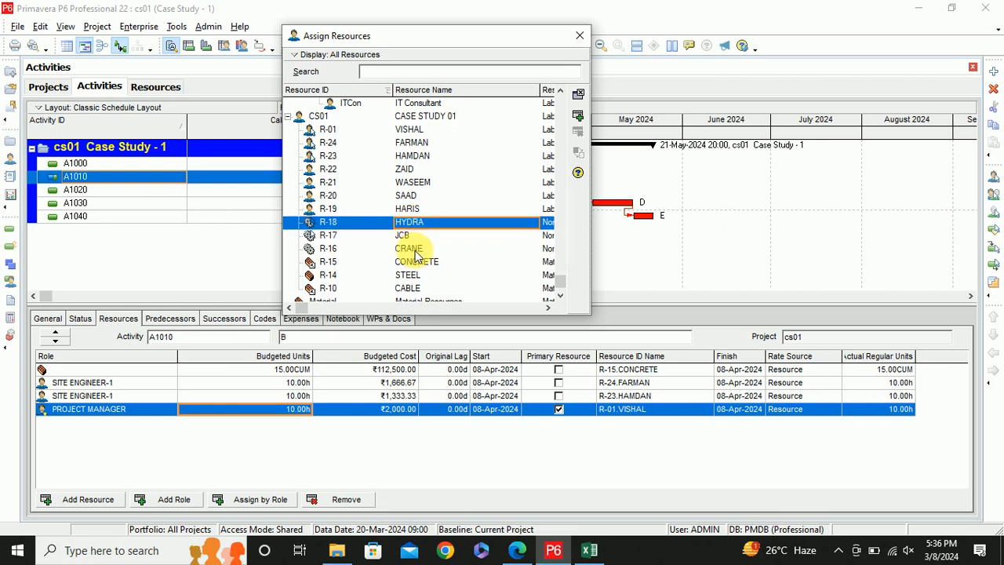
left_click(416, 250, "ctrl")
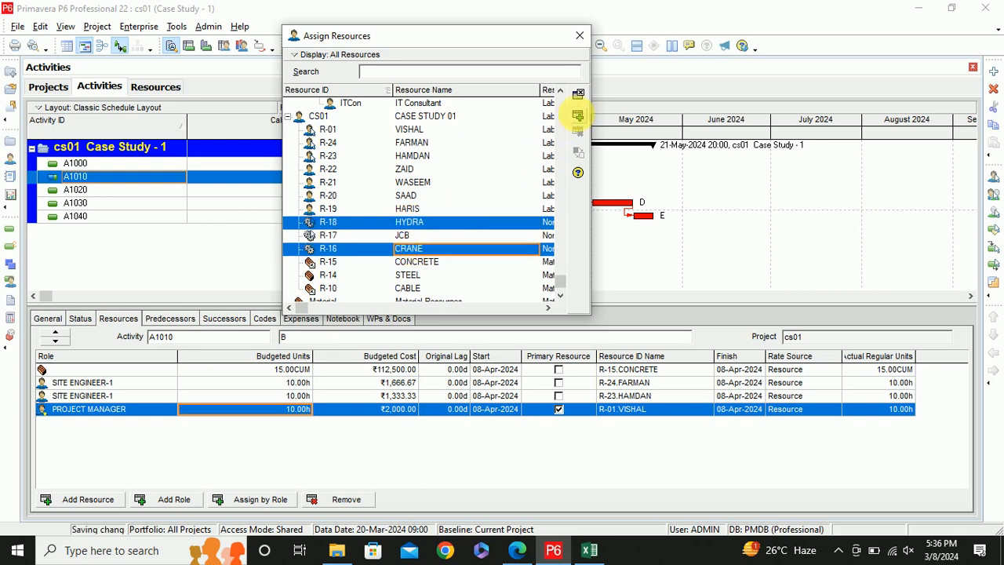
left_click(579, 116)
left_click(579, 36)
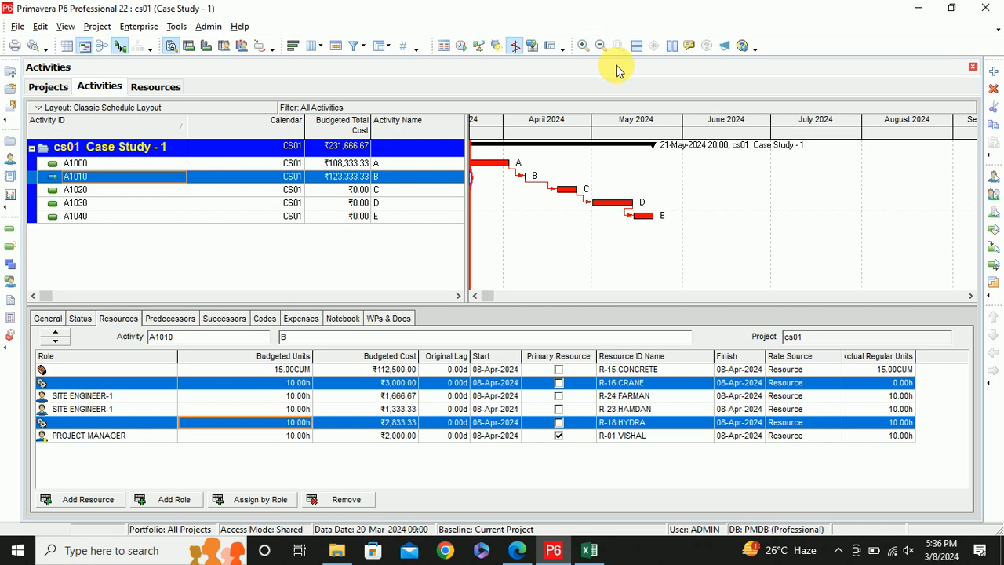
Look up activity C's planned labour in the Excel sheet and add roles SE01 and ST01 to activity A1020 in Primavera P6
key("alt+Tab")
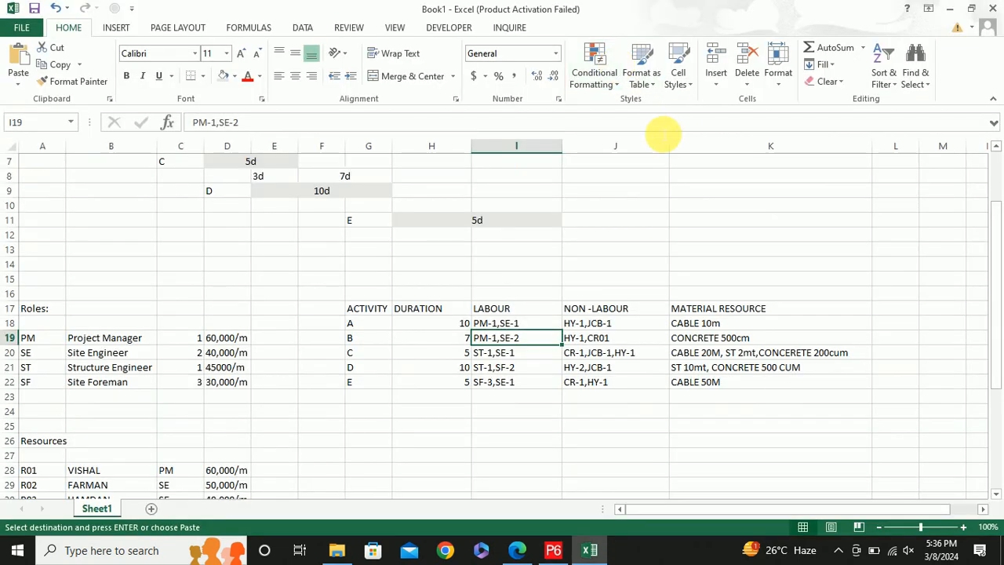
left_click(506, 355)
key("alt+Tab")
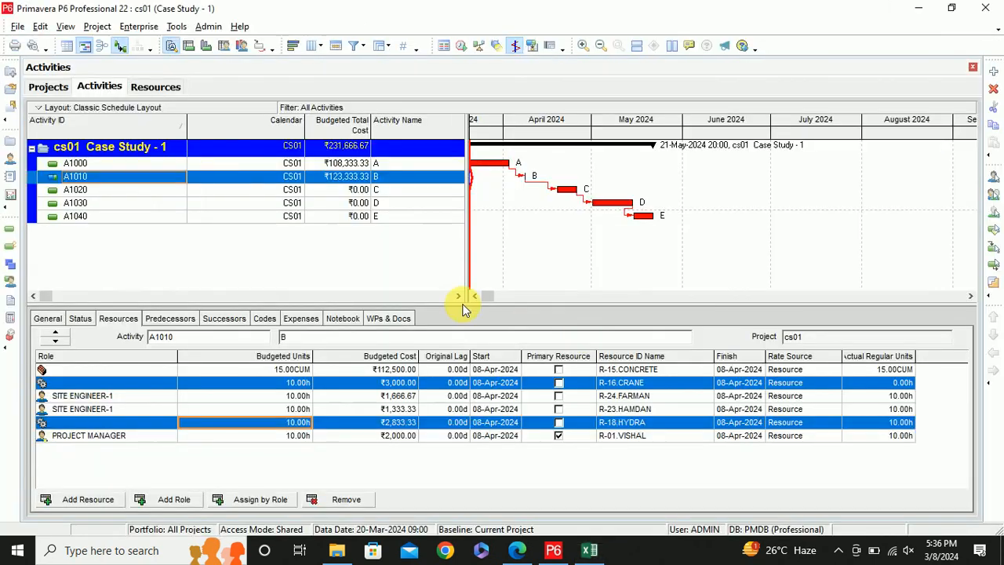
left_click(108, 193)
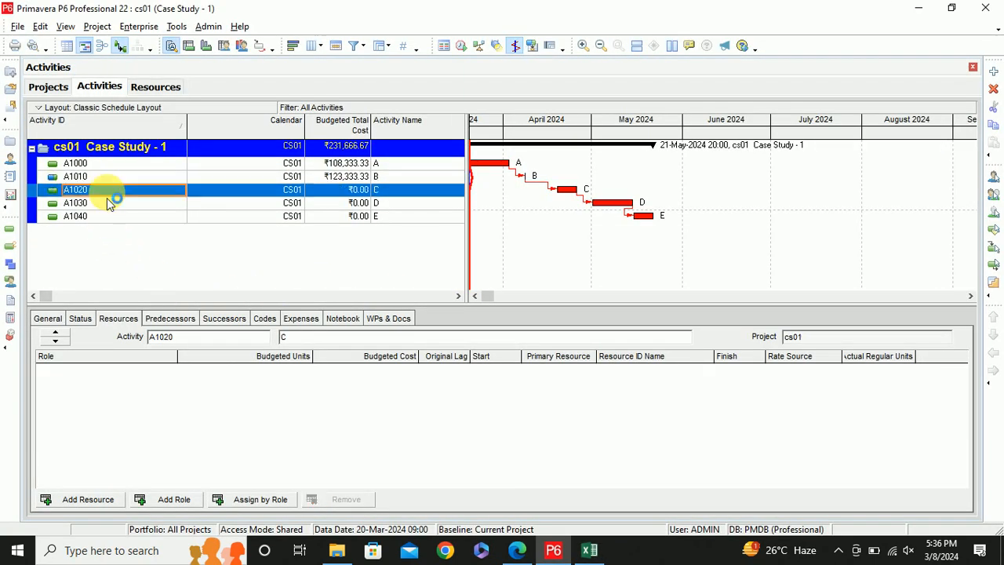
key("alt+Tab")
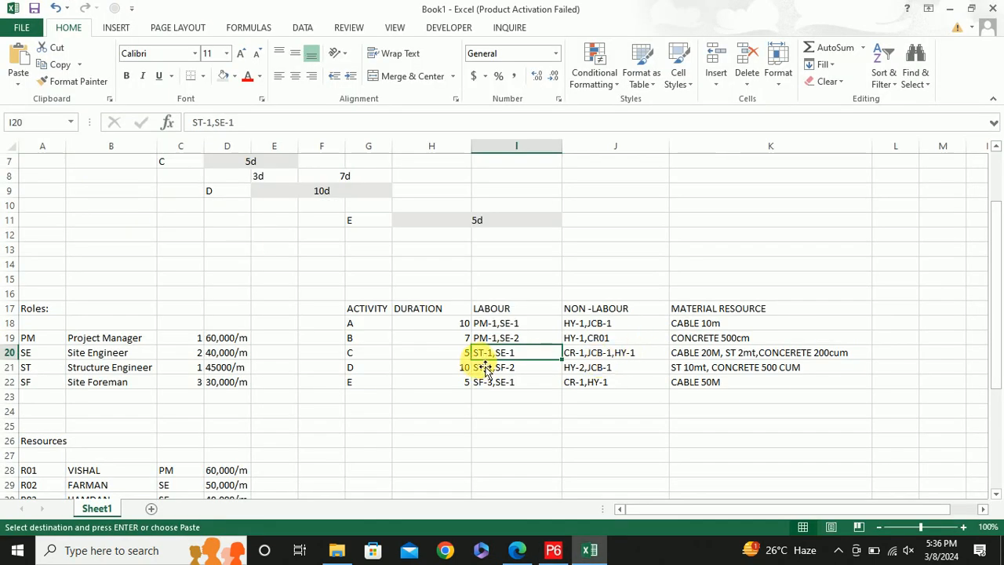
key("alt+Tab")
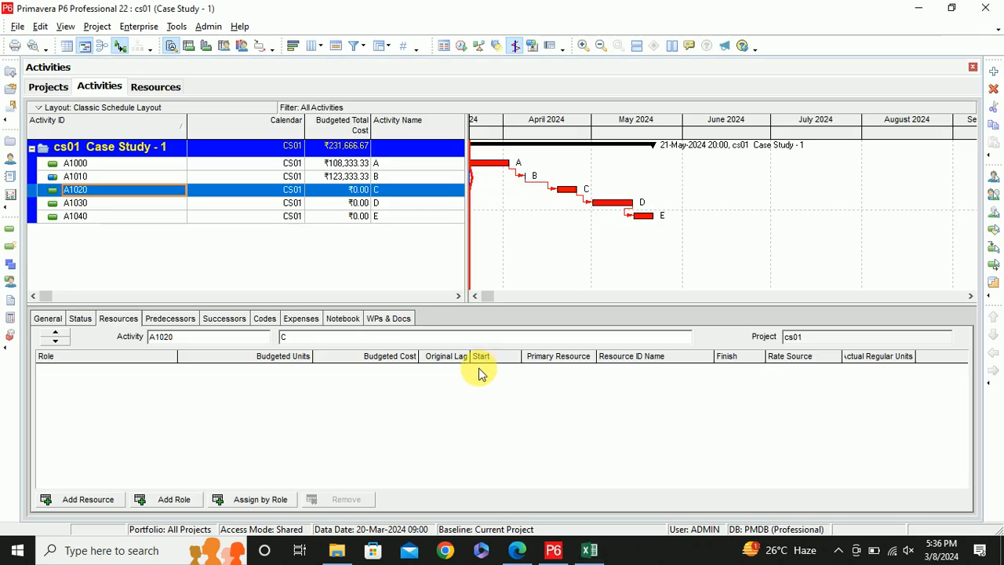
left_click(178, 499)
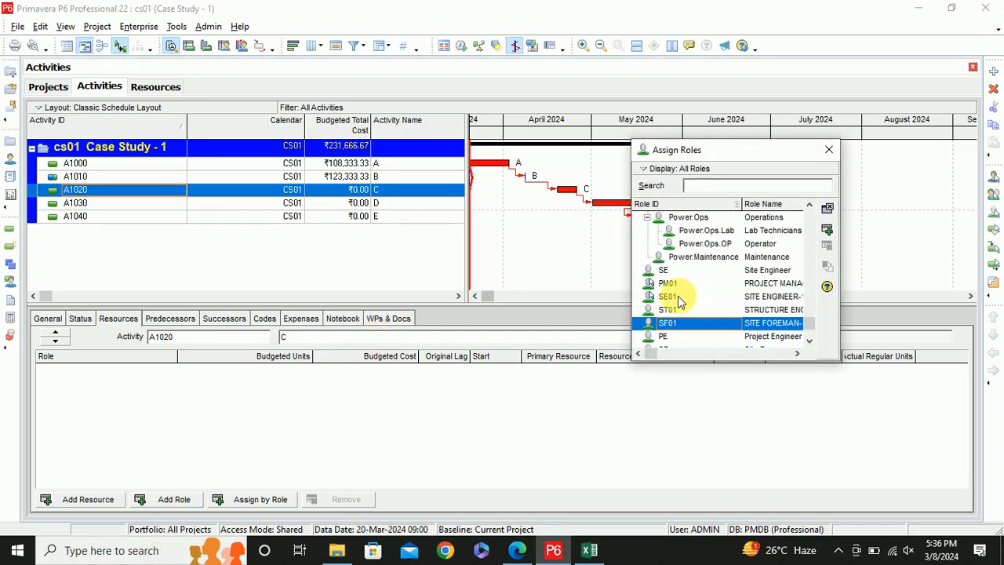
left_click(673, 295)
left_click(679, 309, "ctrl")
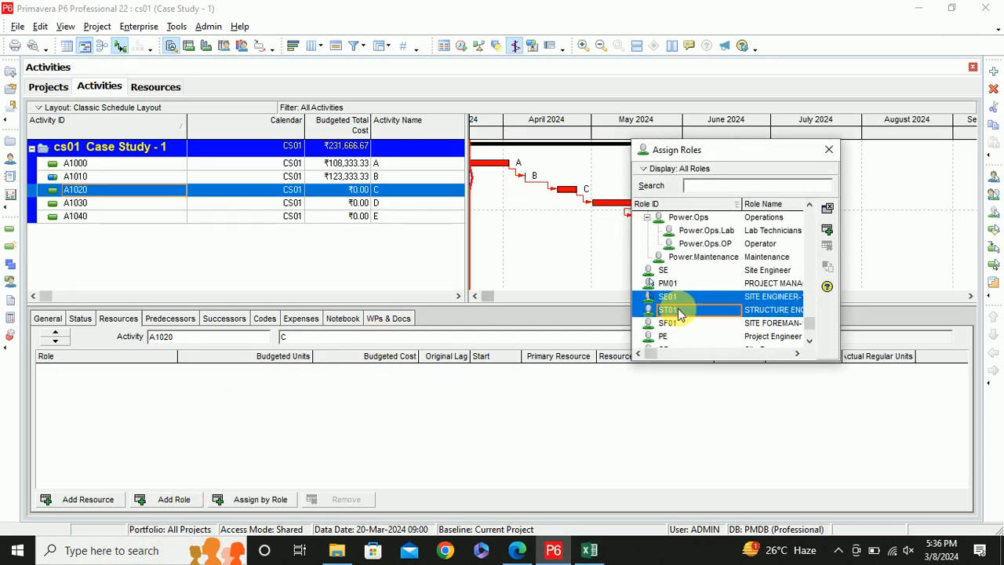
left_click(828, 230)
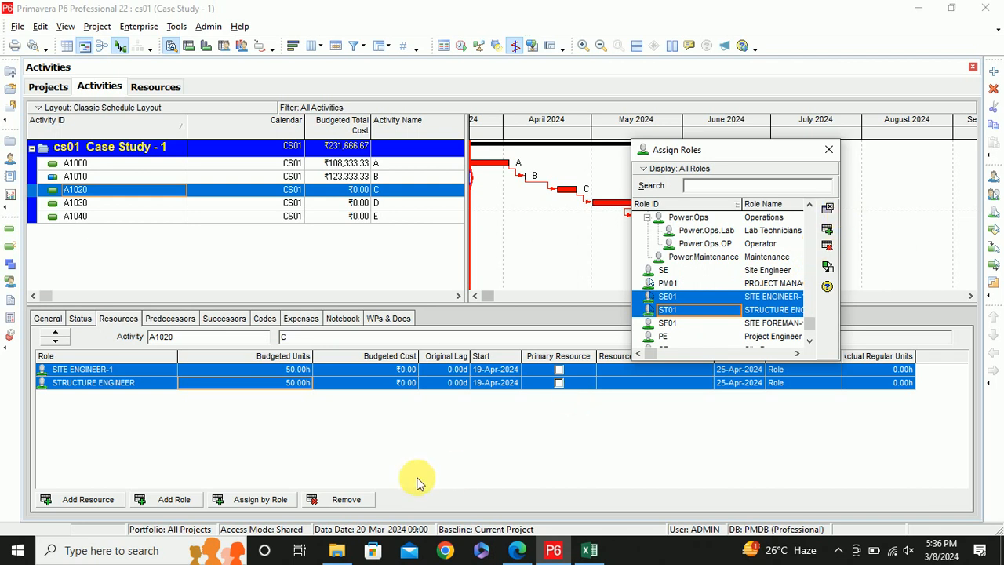
Assign resource R-24 to the site engineer role and R-22 to the structure engineer role on activity C, accepting the new assignment's Price/Unit
left_click(261, 499)
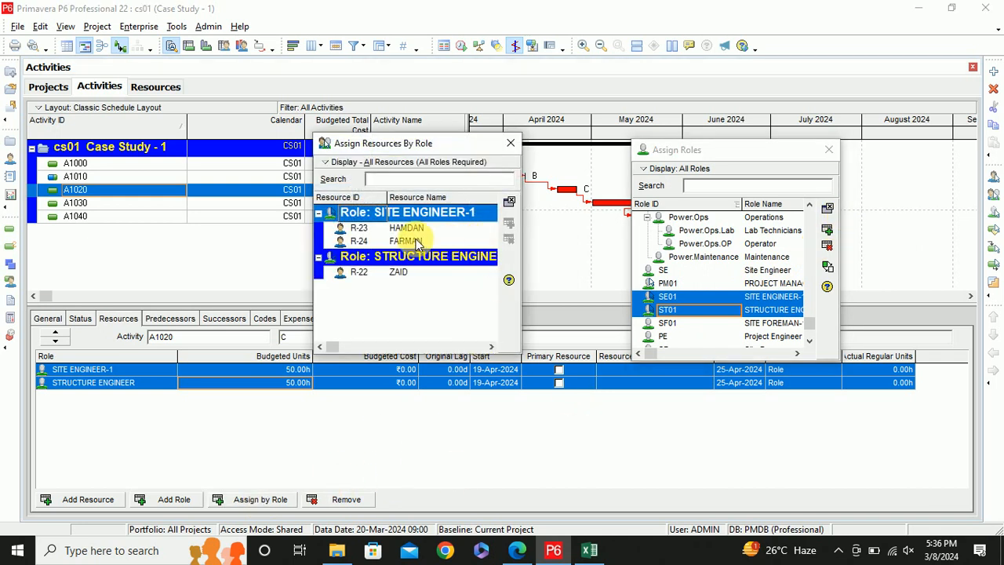
left_click(412, 241)
left_click(404, 272, "ctrl")
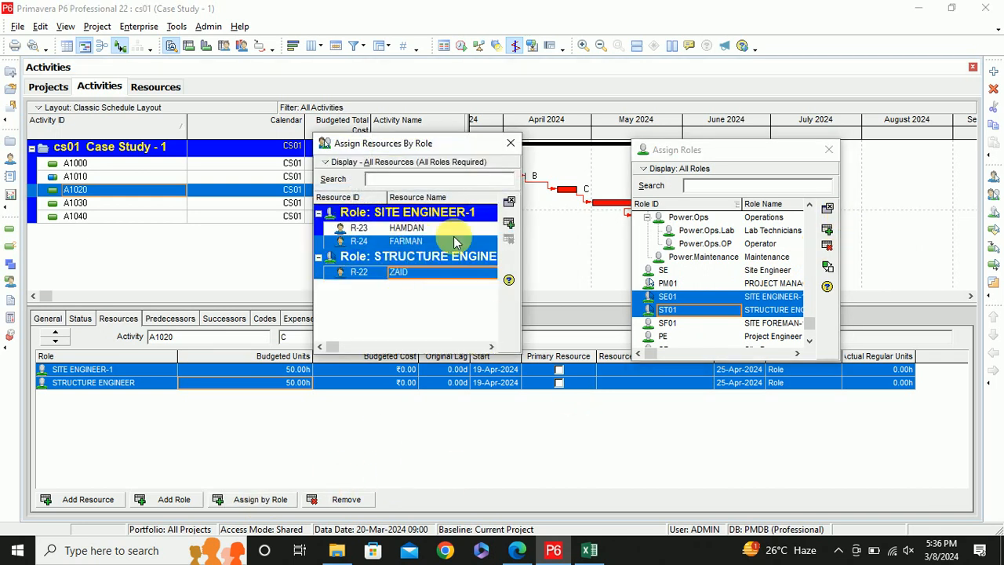
left_click(510, 202)
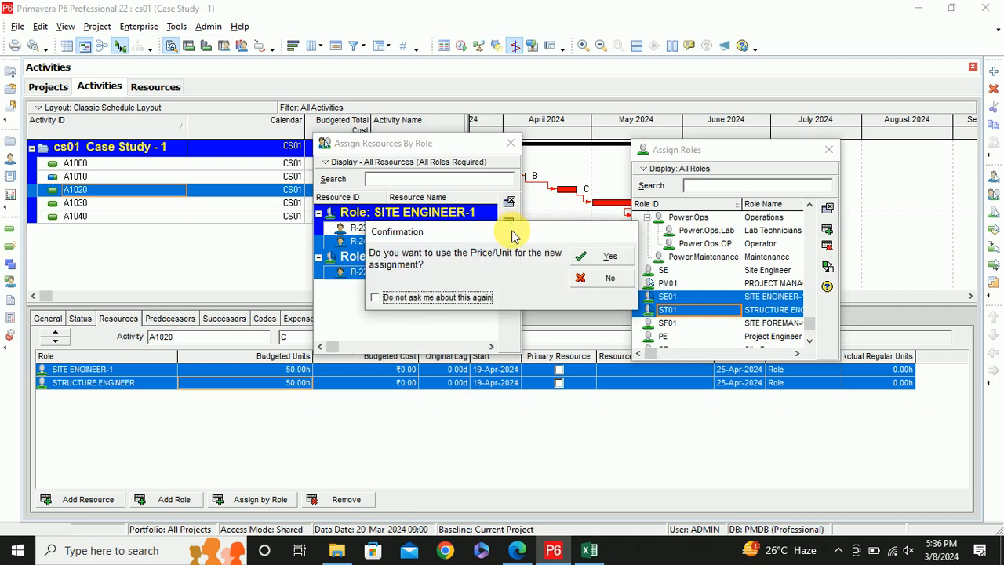
left_click(606, 263)
left_click(606, 259)
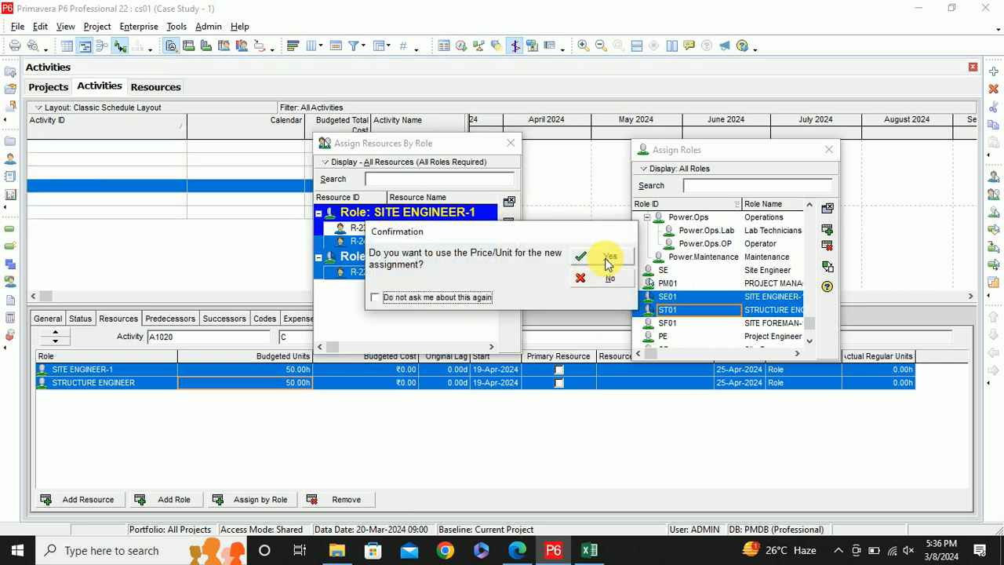
left_click(606, 259)
left_click(606, 259)
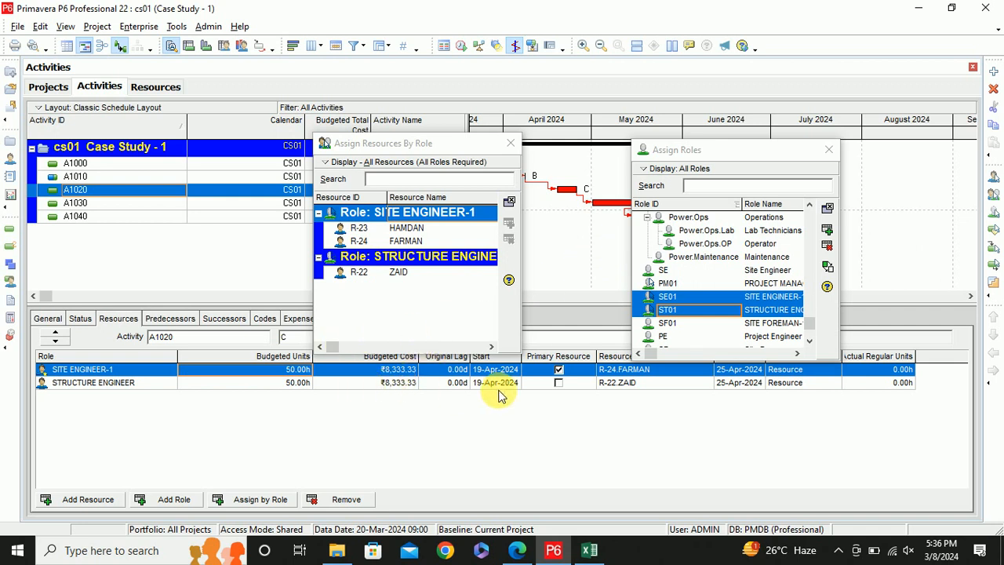
left_click(512, 149)
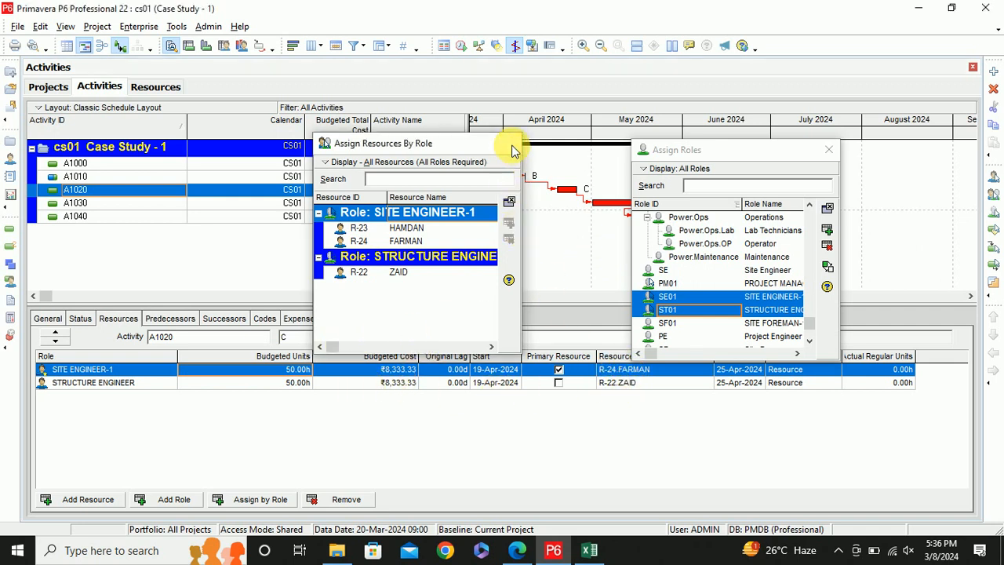
left_click(512, 145)
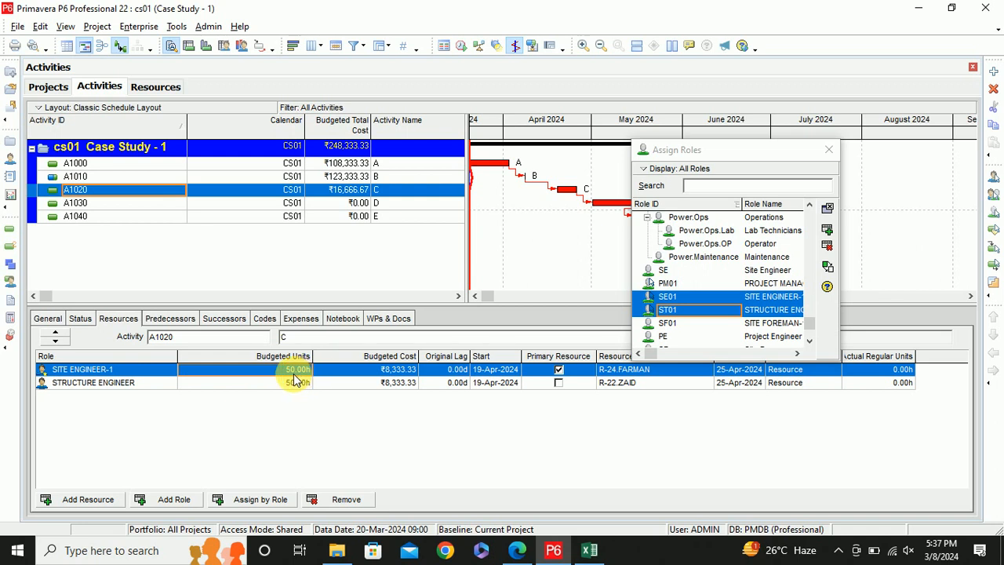
Check the site engineer's budgeted units on activity C against activity C's duration in the Excel sheet
left_click(294, 374)
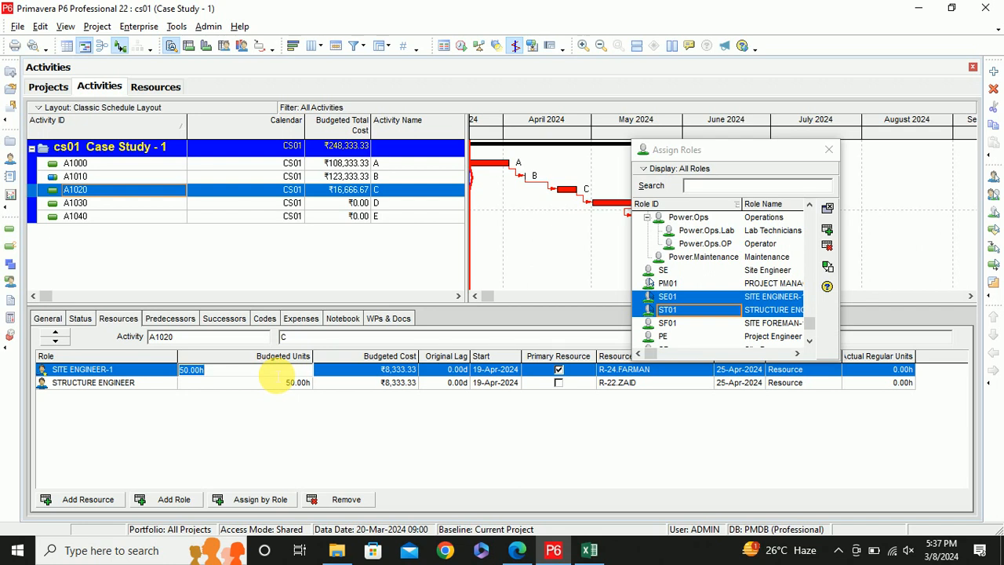
left_click(501, 441)
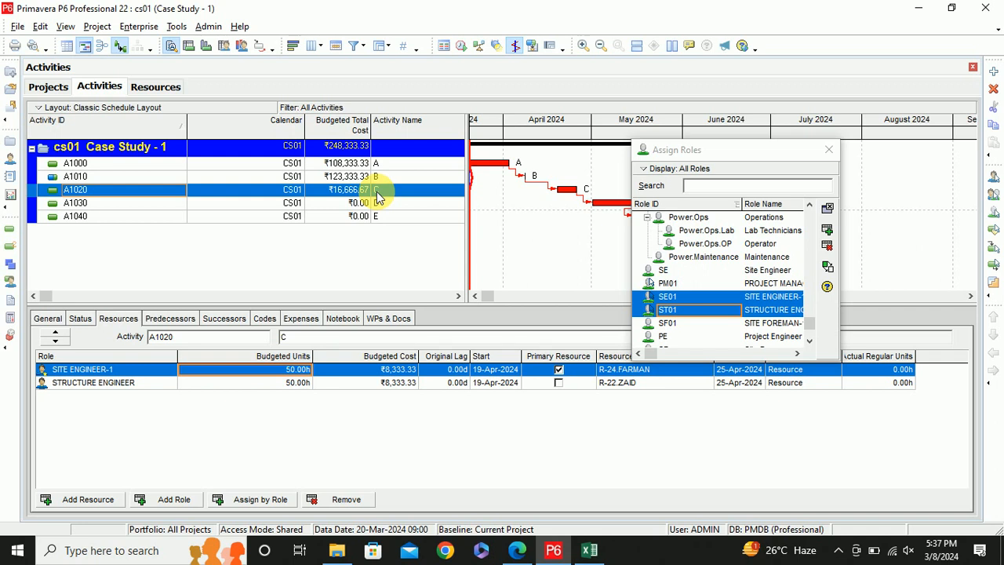
left_click(590, 550)
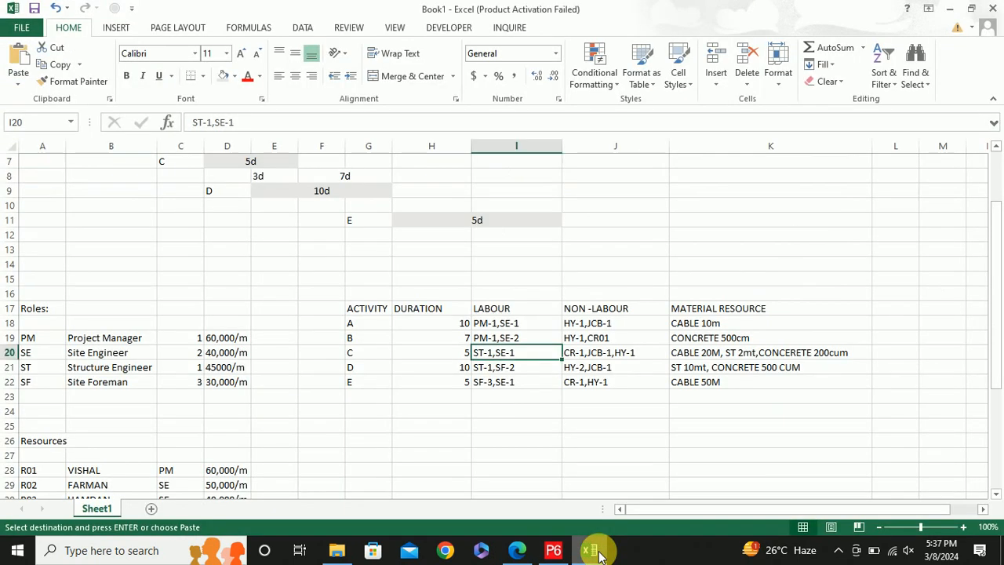
left_click(459, 358)
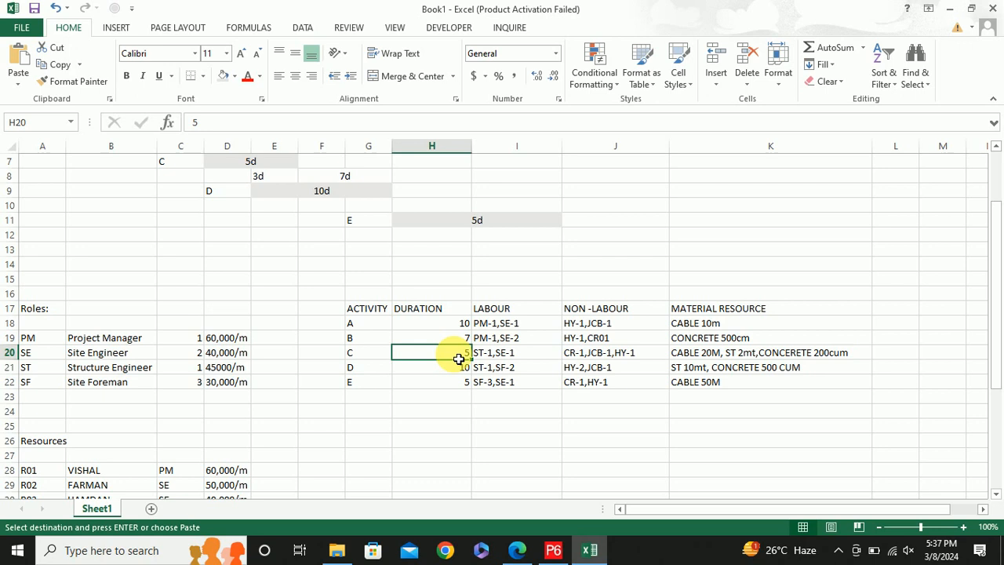
key("alt+Tab")
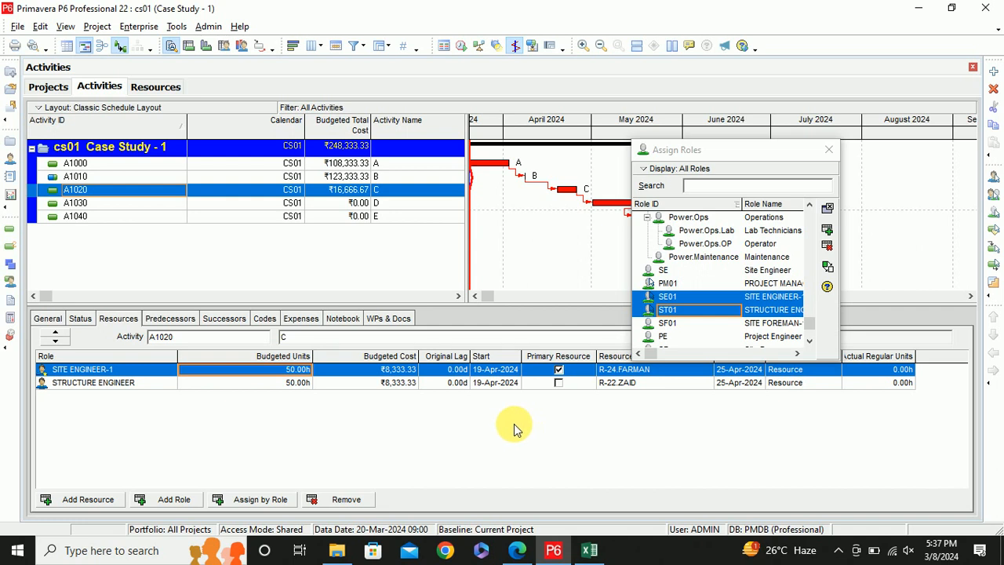
Look up activity C's non-labour requirement in the Excel sheet and assign R-18 HYDRA, R-17 JCB and R-16 CRANE to it in Primavera P6
left_click(829, 149)
key("alt+Tab")
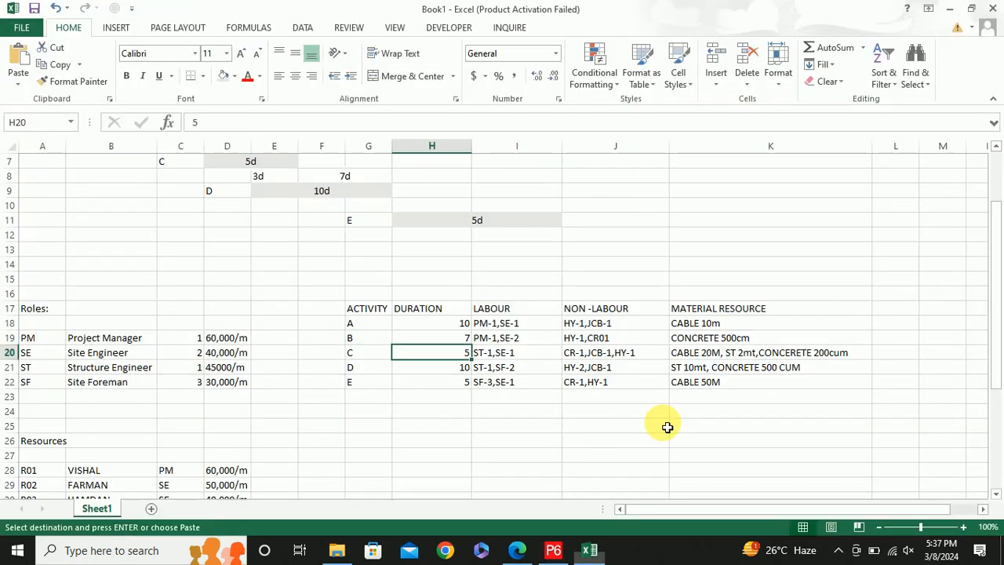
left_click(594, 353)
key("alt+Tab")
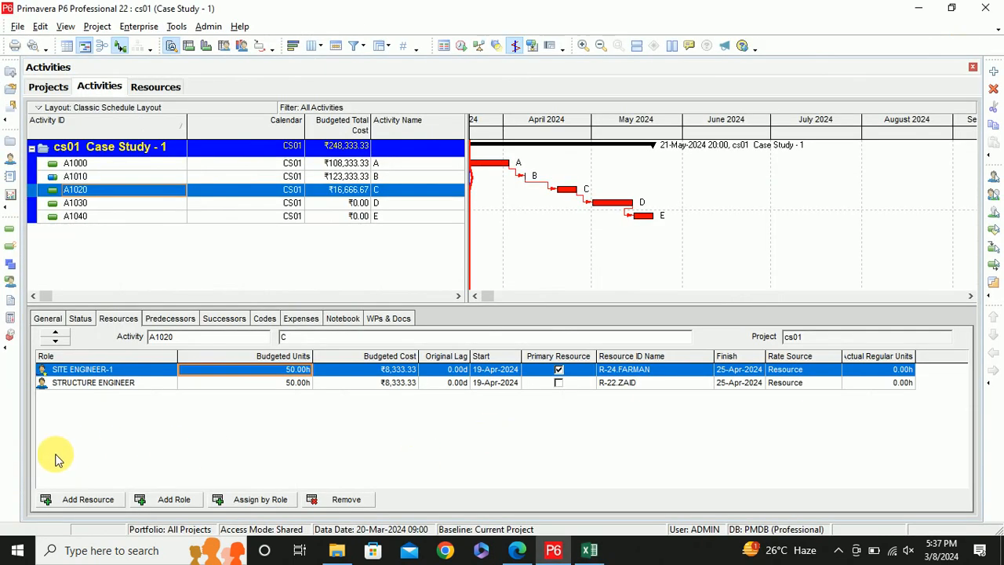
left_click(93, 499)
left_click(416, 237)
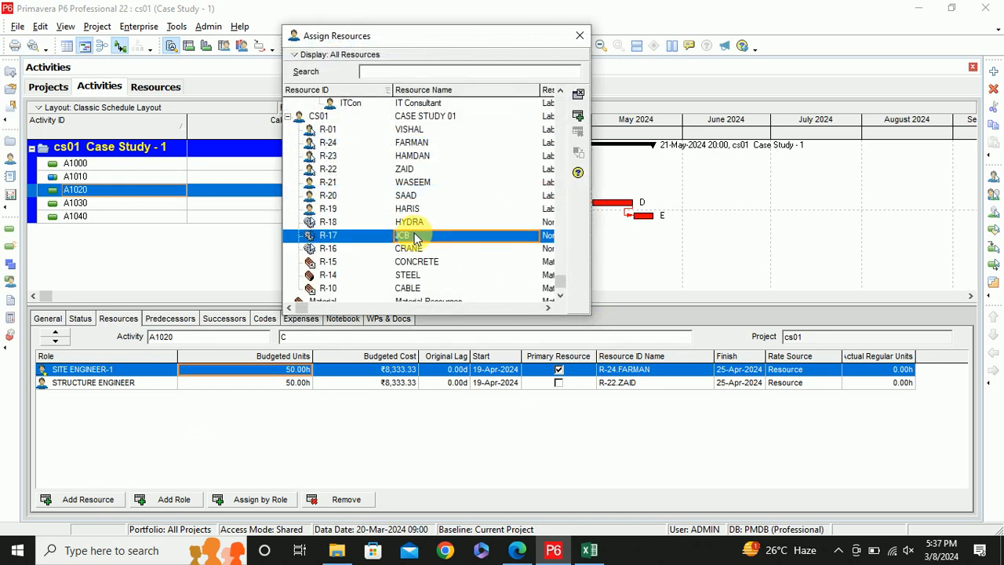
left_click(409, 223, "shift")
left_click(415, 250, "shift")
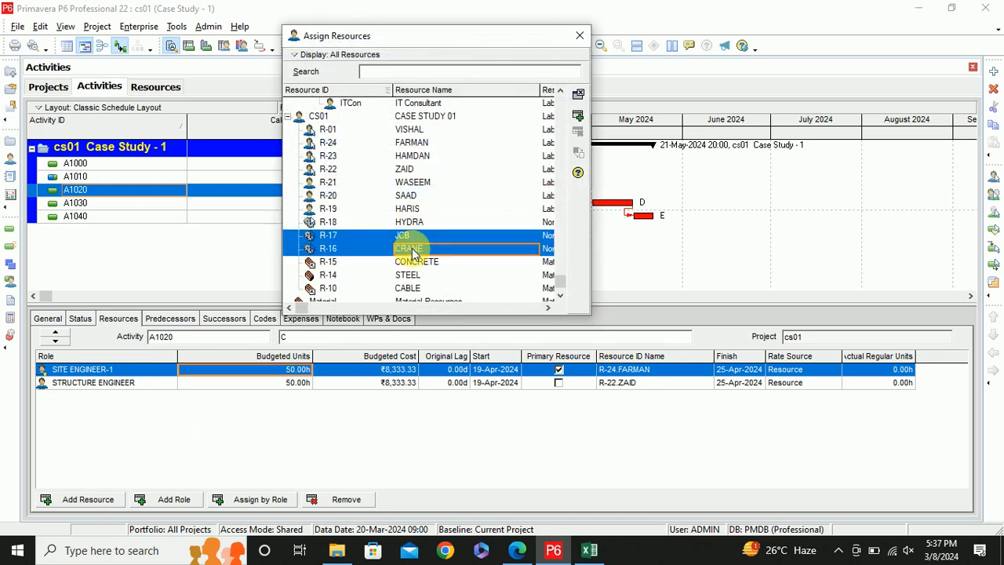
left_click(413, 223, "ctrl")
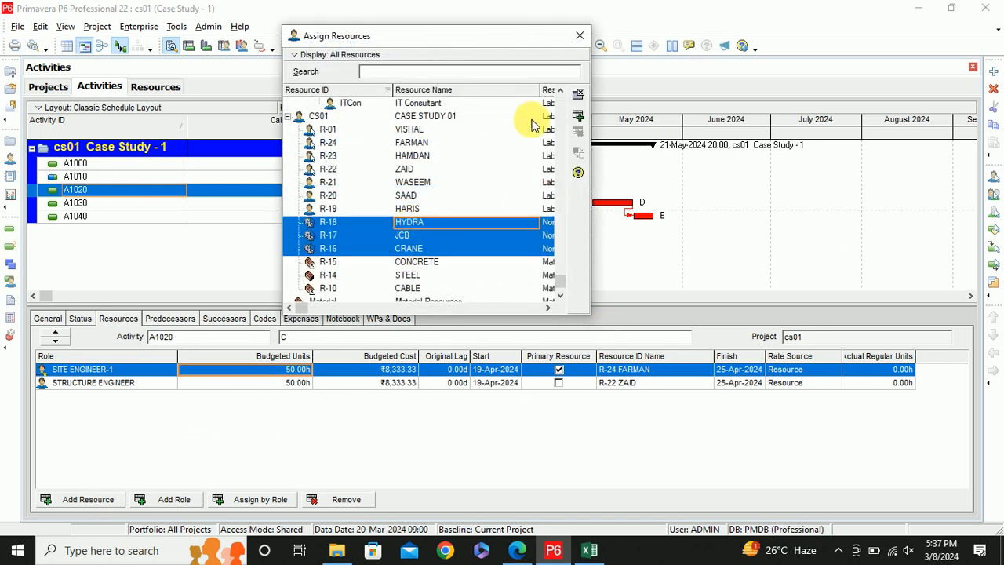
left_click(578, 115)
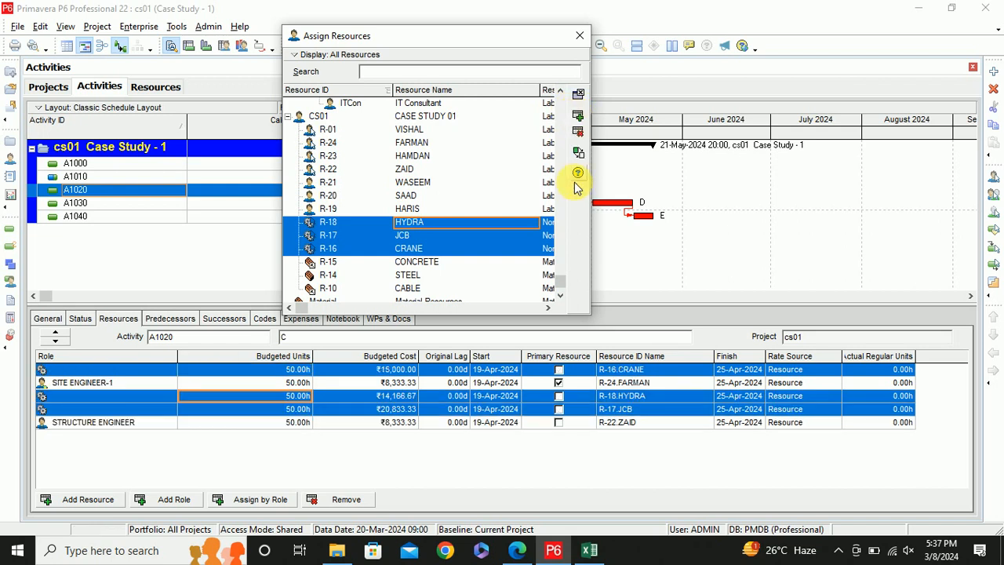
left_click(499, 447)
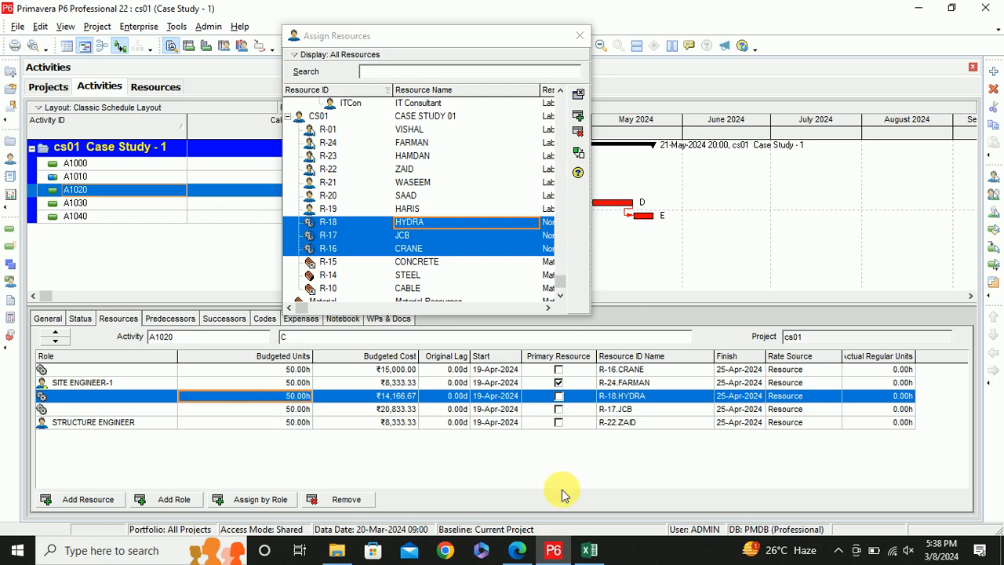
Look up activity C's material requirement in the Excel sheet and assign R-15 CONCRETE, R-14 STEEL and R-10 CABLE to it in Primavera P6
key("alt+Tab")
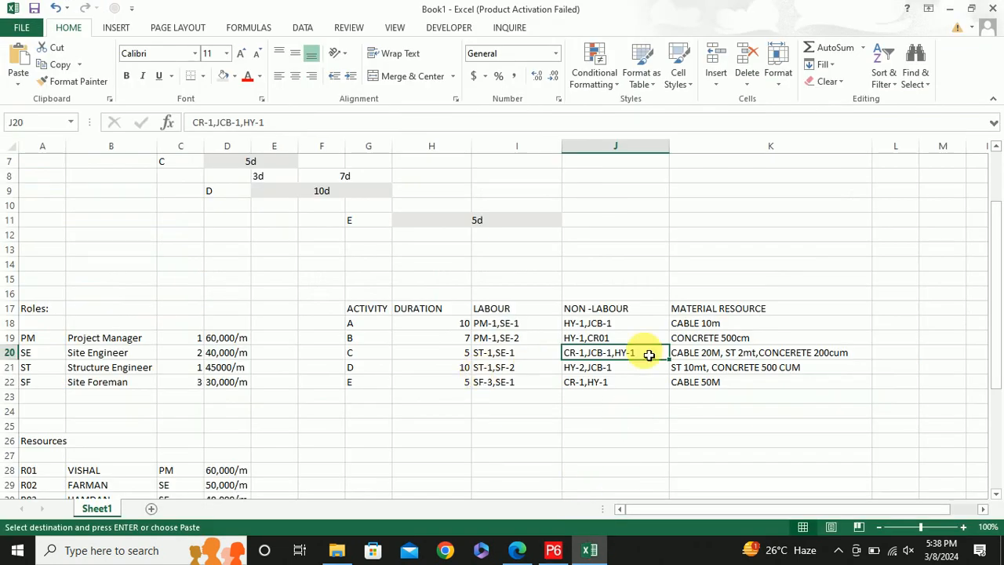
left_click(711, 356)
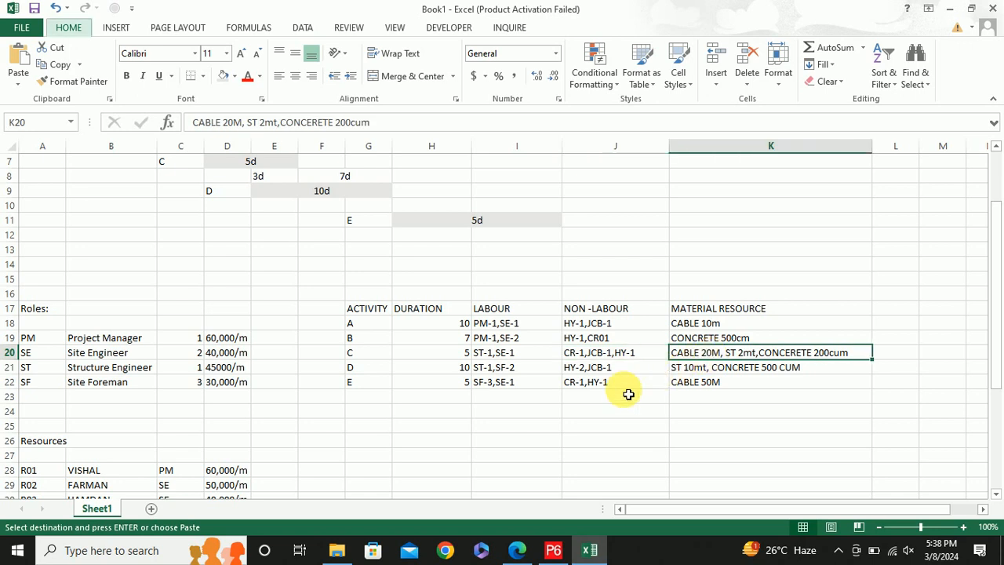
key("alt+Tab")
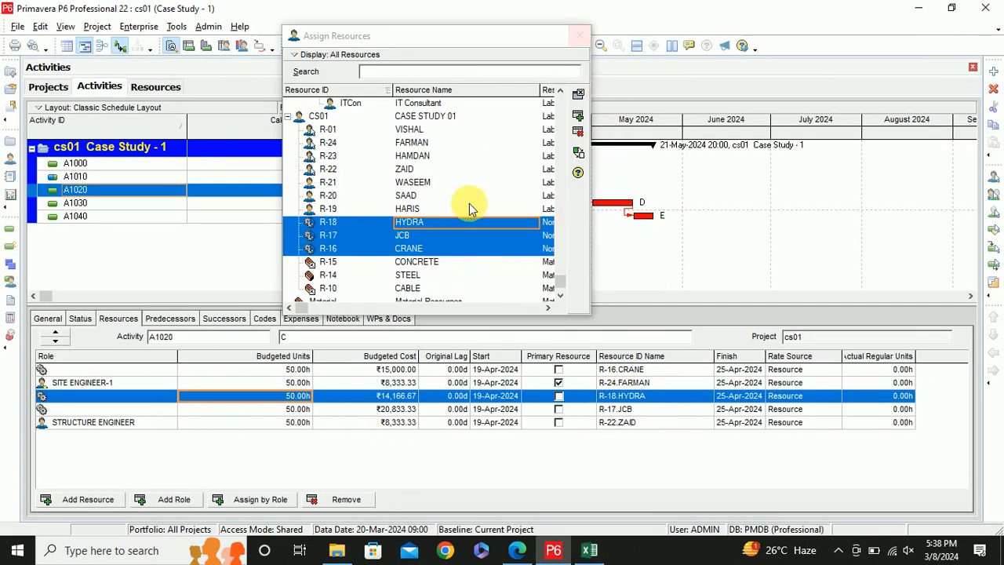
left_click(420, 262)
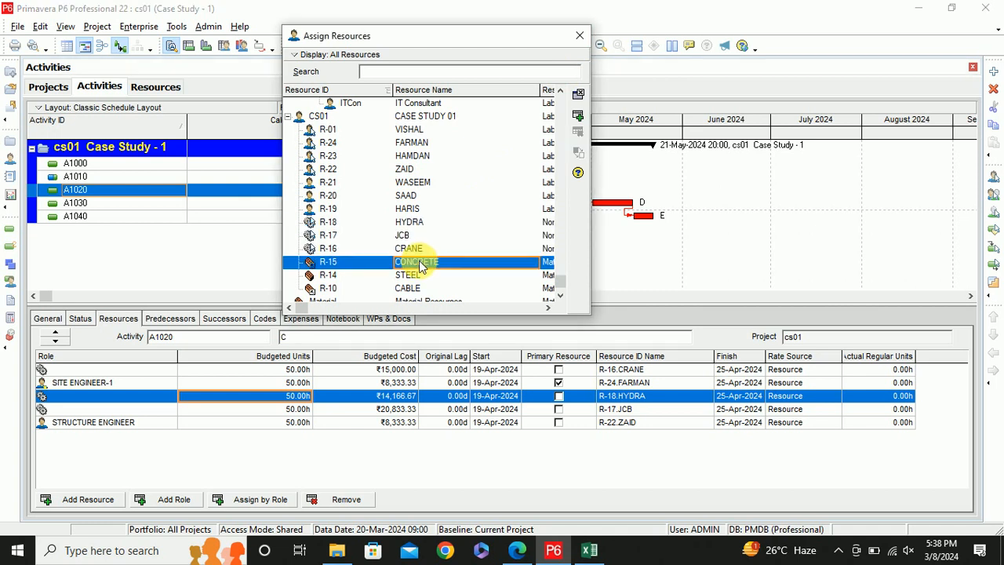
left_click(415, 275, "ctrl")
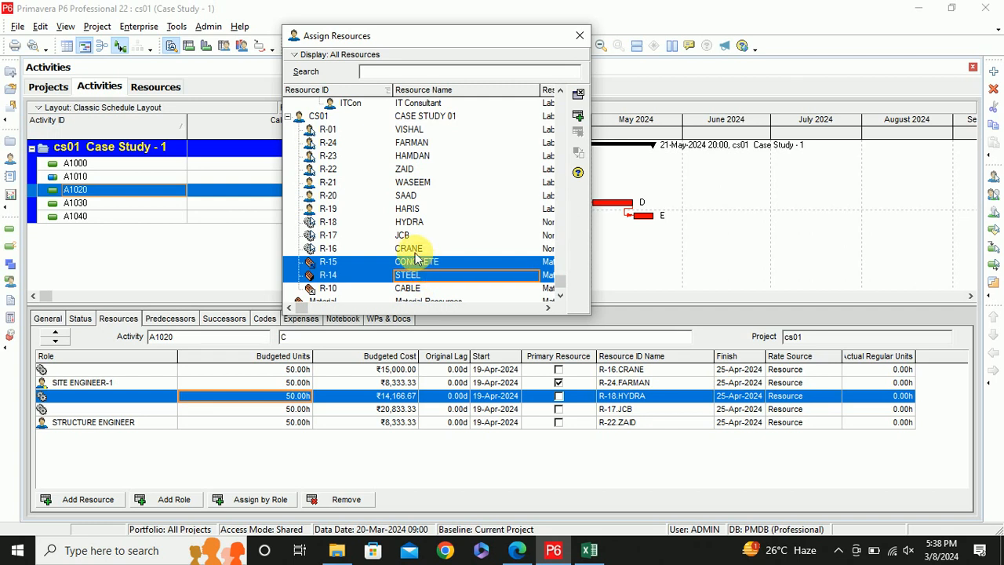
scroll(439, 249, "down", 1)
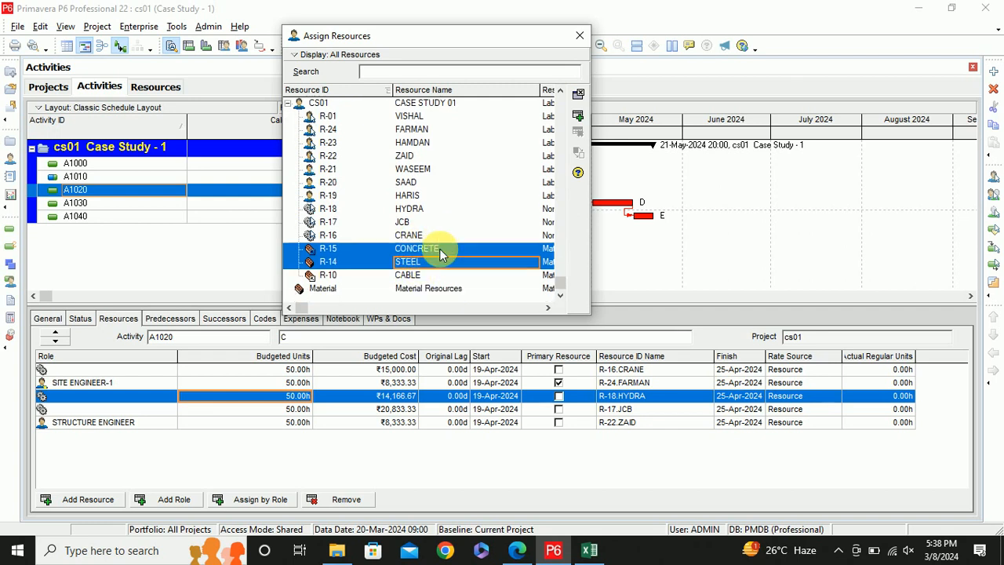
left_click(416, 275, "ctrl")
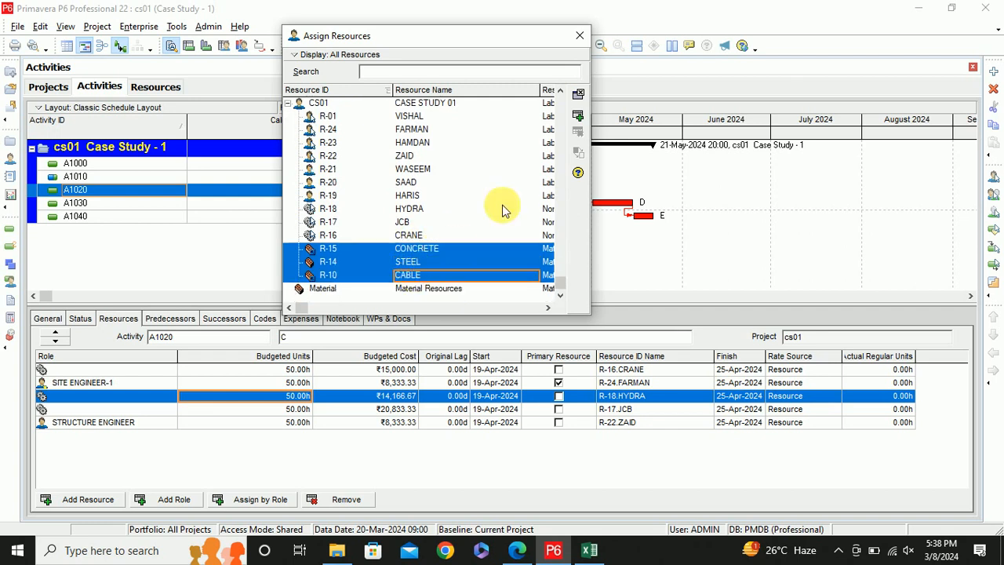
left_click(579, 115)
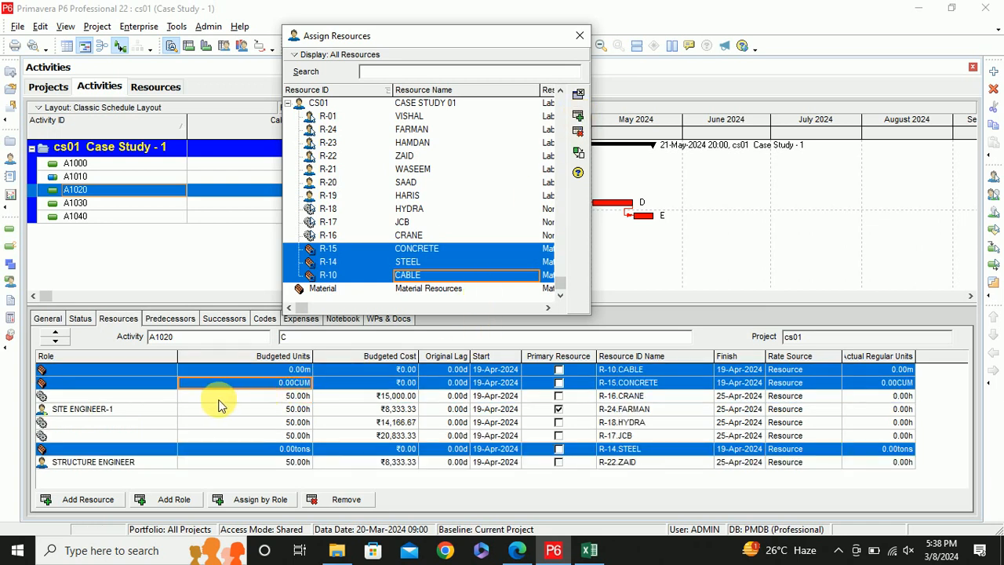
Set the budgeted units of R-10 CABLE on activity C to 20 m
left_click(292, 371)
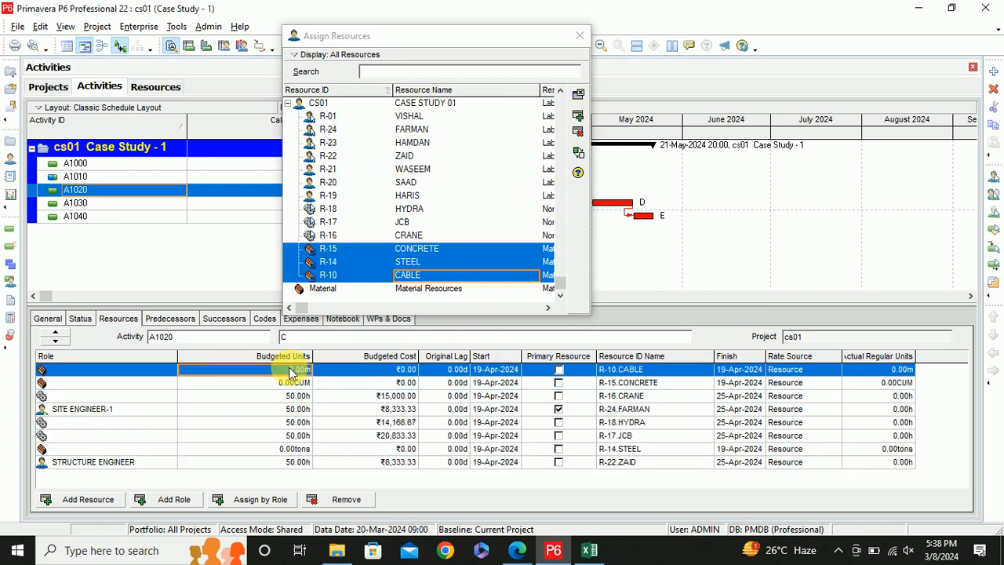
key("alt+Tab")
key("alt+Tab")
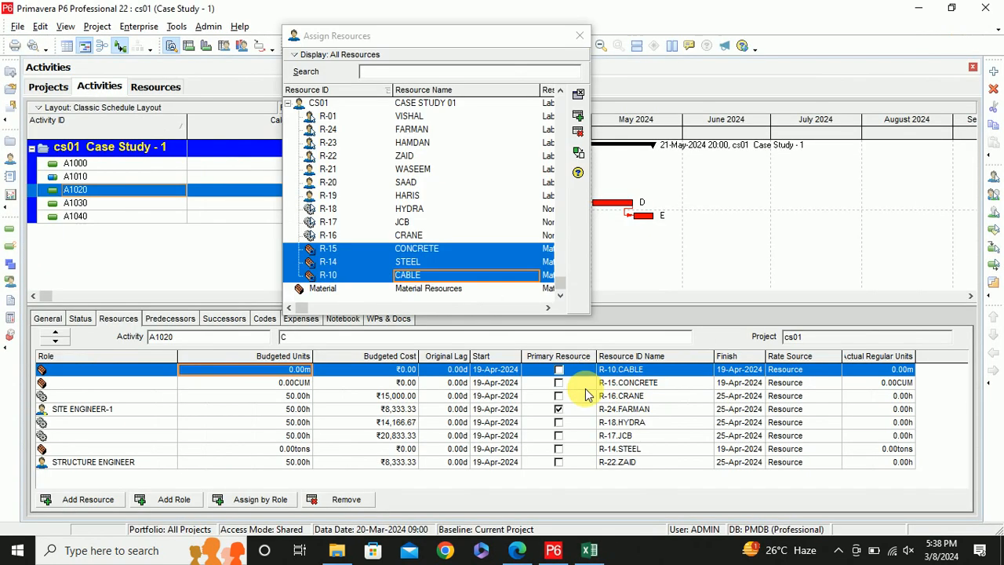
type("20")
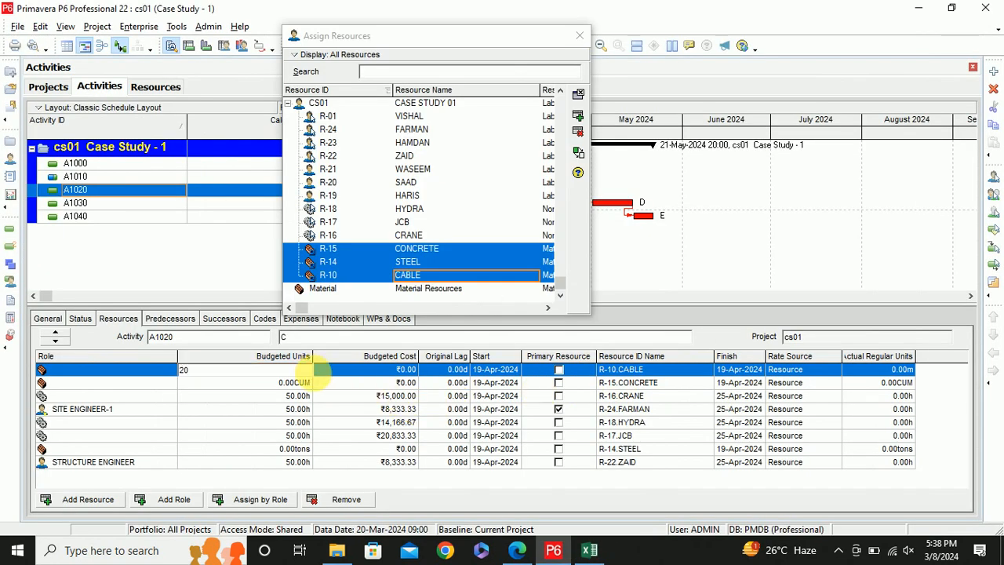
key("Return")
Check activity C's steel quantity in the Excel sheet and set the budgeted units of R-14 STEEL to 2 tons in Primavera P6
key("alt+Tab")
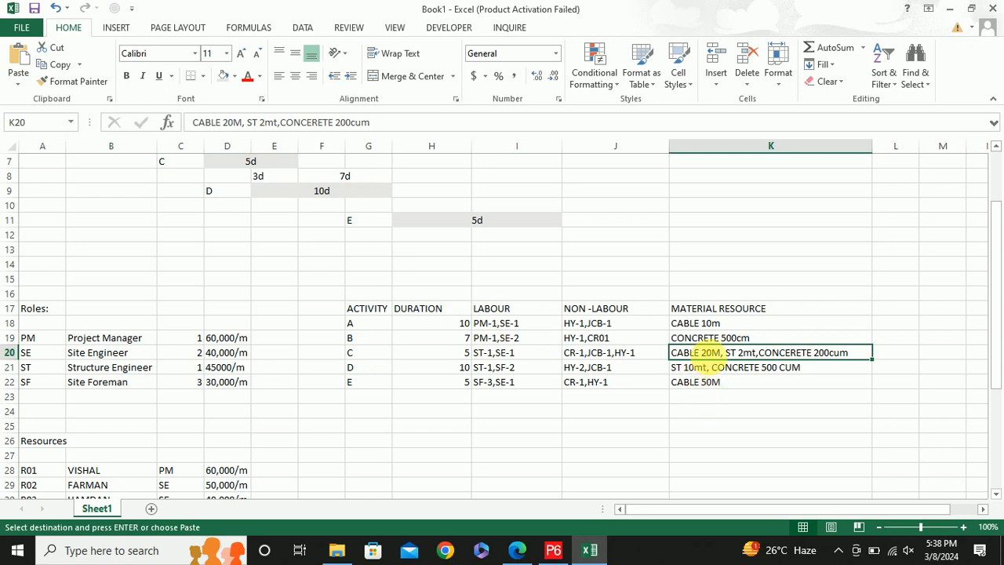
key("alt+Tab")
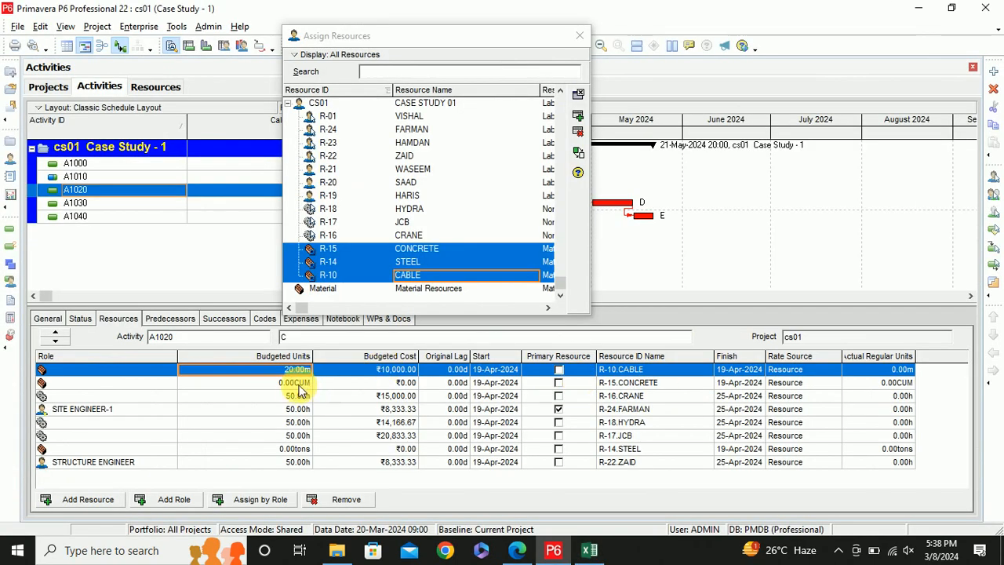
left_click(289, 451)
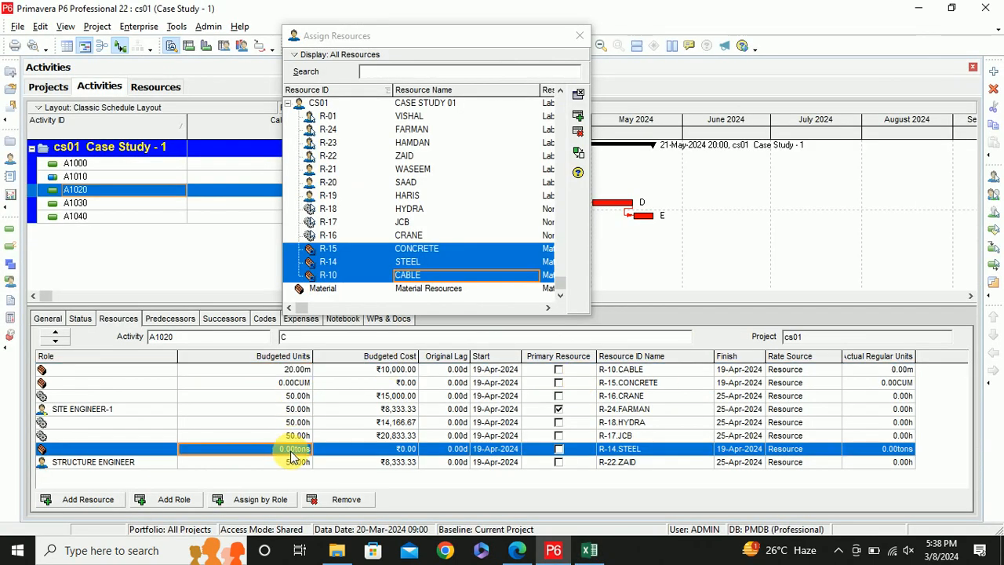
type("2")
key("Return")
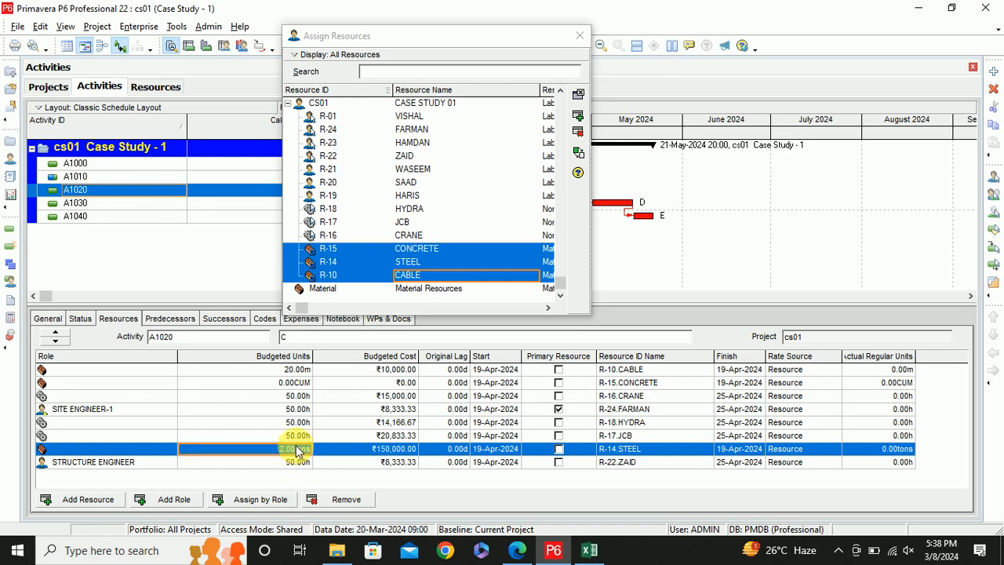
Check activity C's concrete quantity in Excel, set R-15 CONCRETE's budgeted units to 200 CUM in Primavera P6 and close the resource assignment dialog
key("alt+Tab")
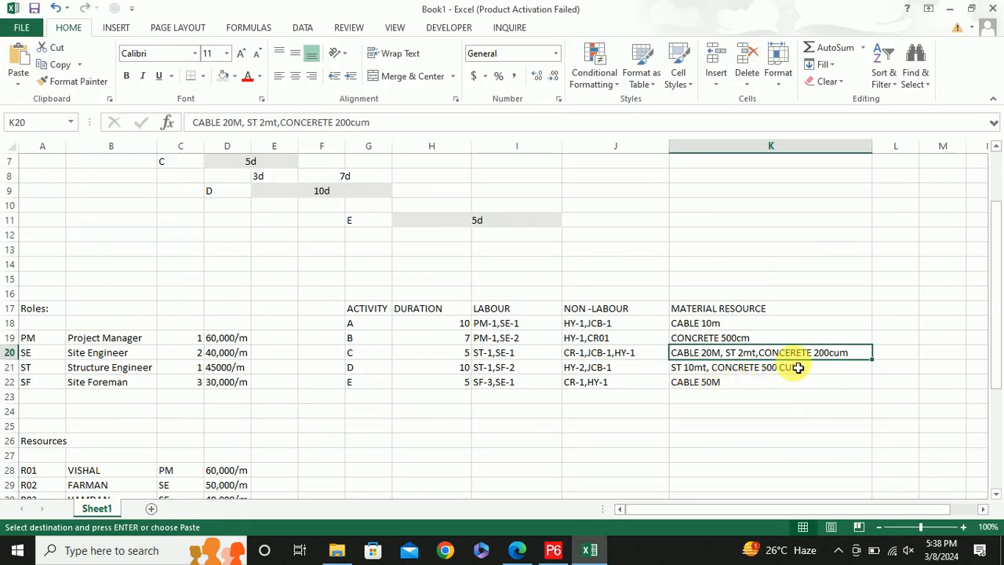
key("alt+Tab")
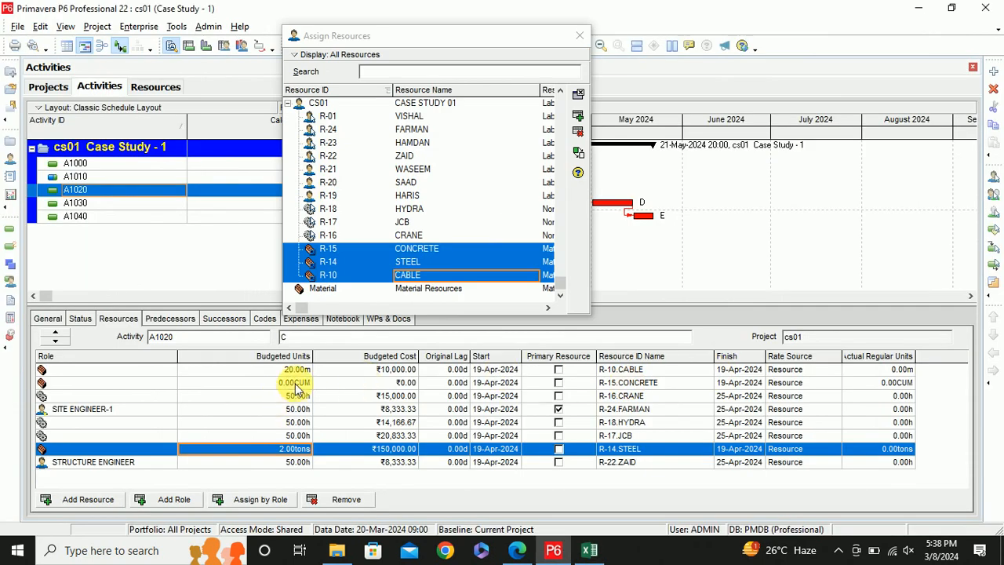
left_click(296, 385)
type("200")
key("Return")
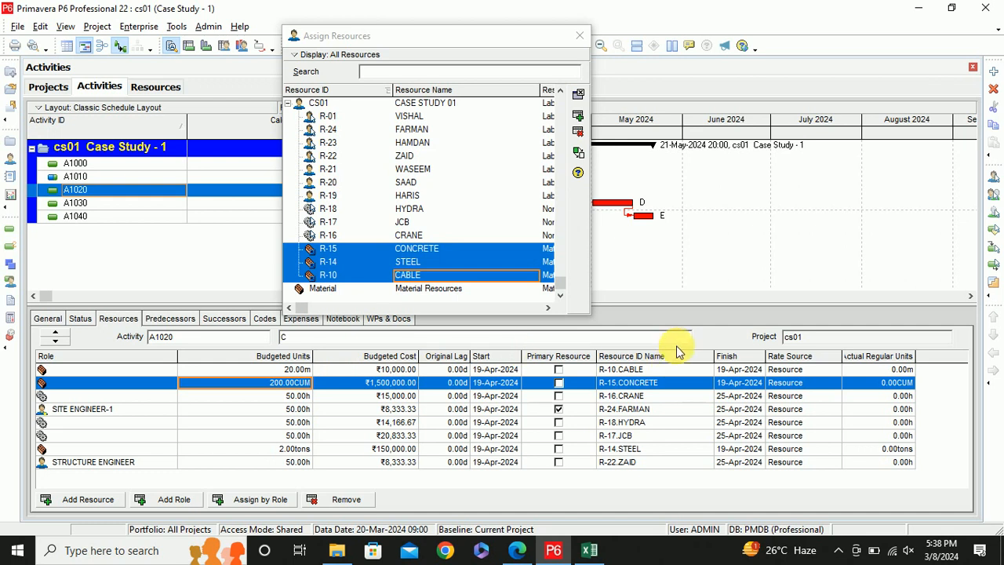
left_click(578, 38)
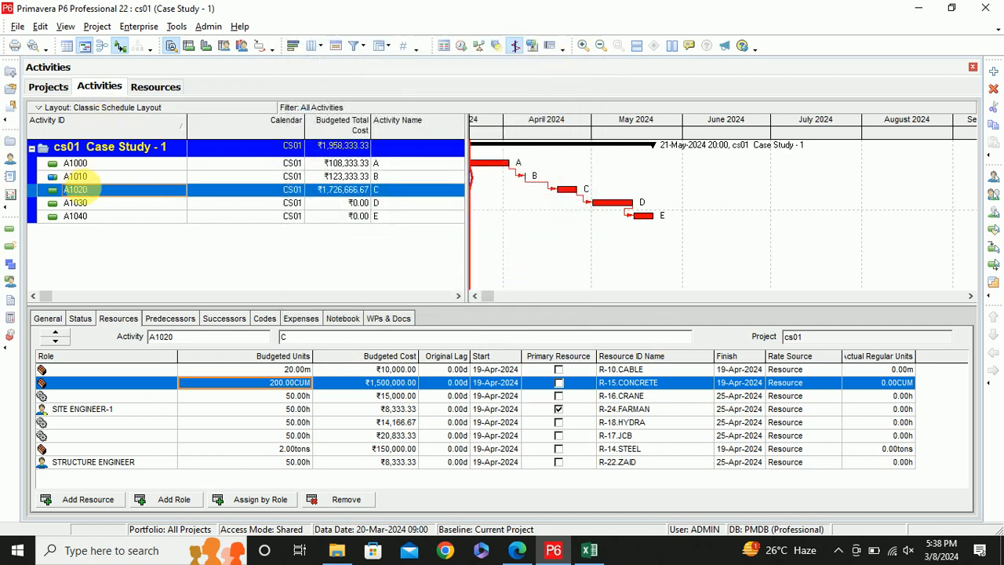
Look up activity D's planned labour in the Excel sheet and add roles SE01 and SF01 to activity A1030 in Primavera P6
left_click(90, 204)
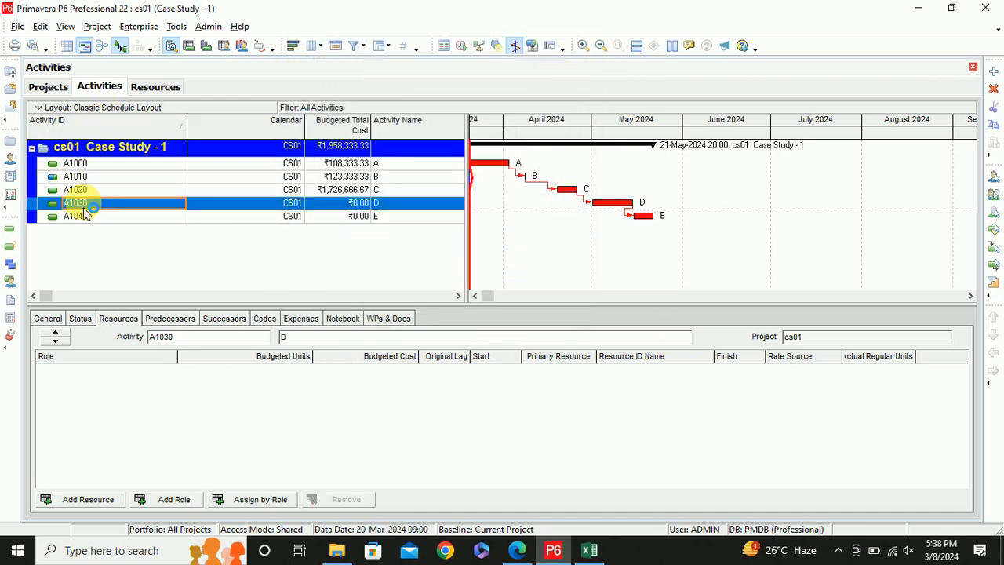
key("alt+Tab")
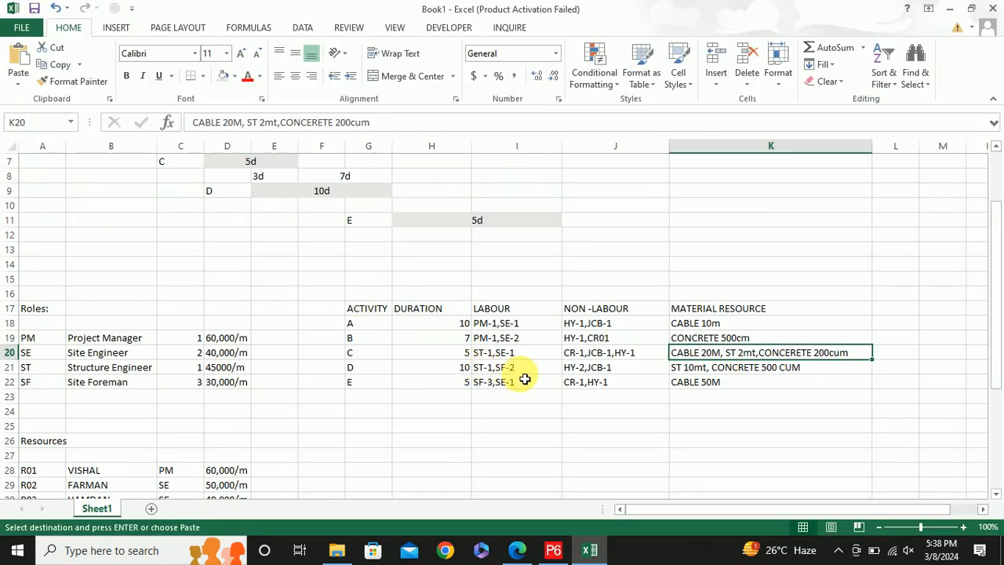
key("alt+Tab")
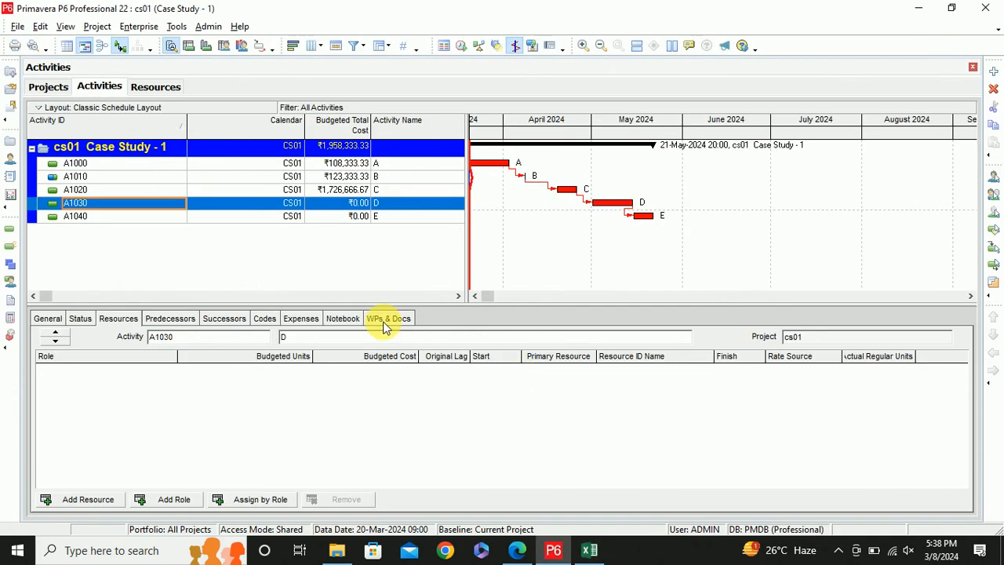
left_click(175, 502)
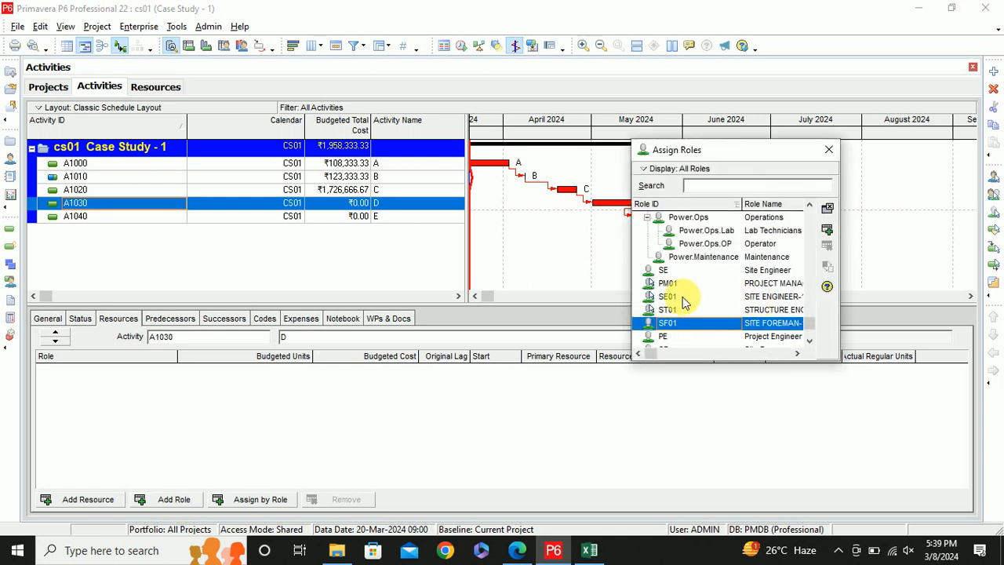
left_click(679, 298)
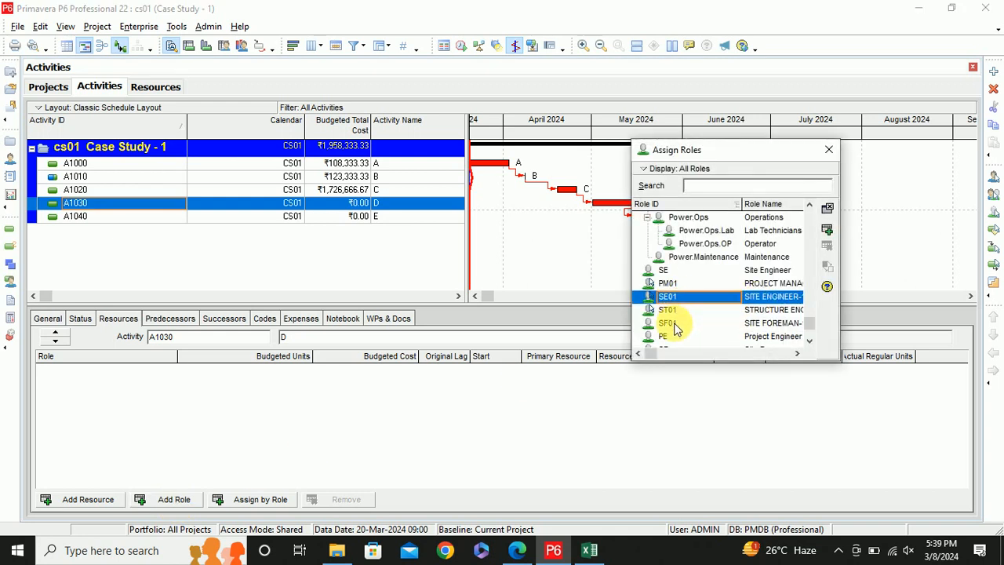
left_click(673, 323, "ctrl")
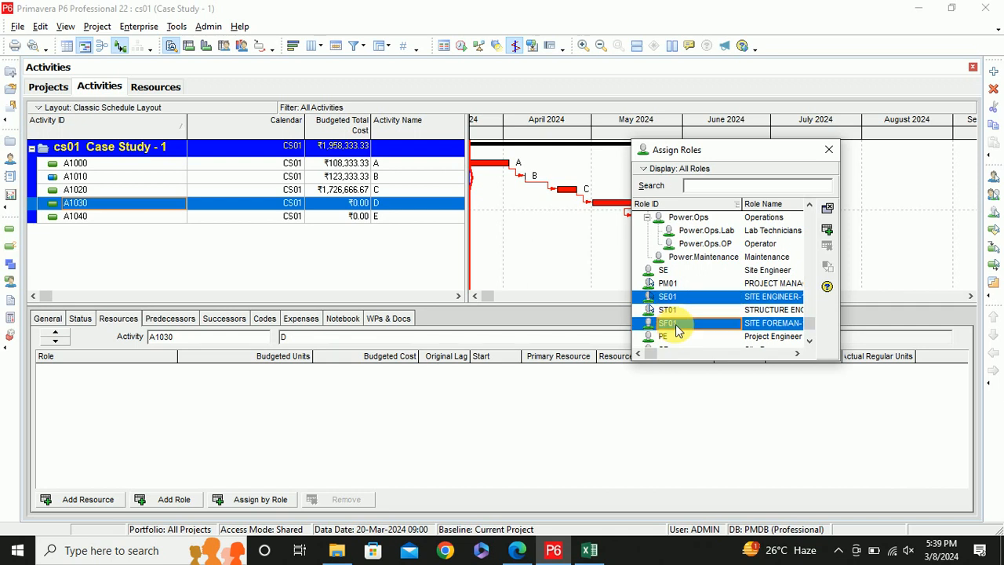
left_click(827, 231)
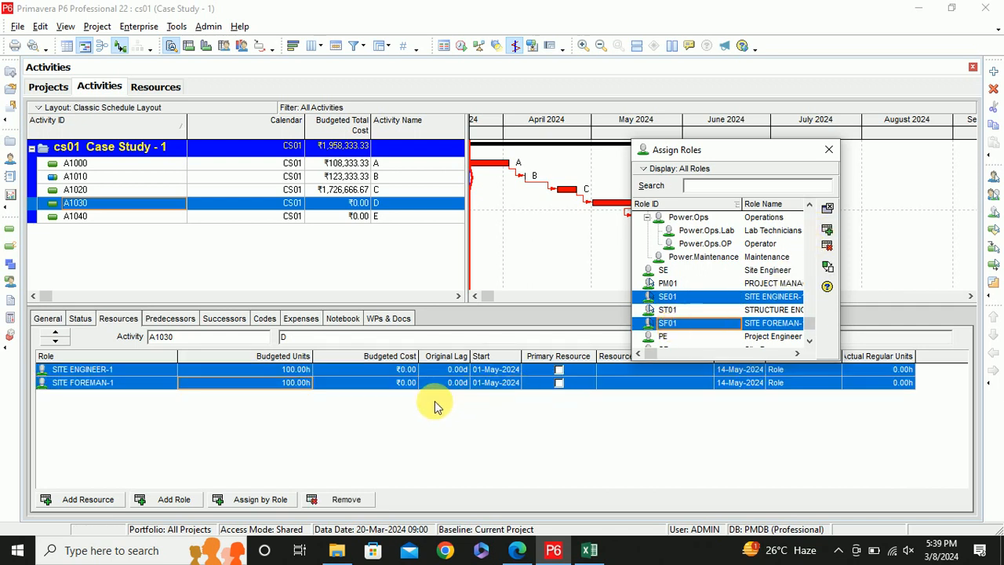
left_click(402, 415)
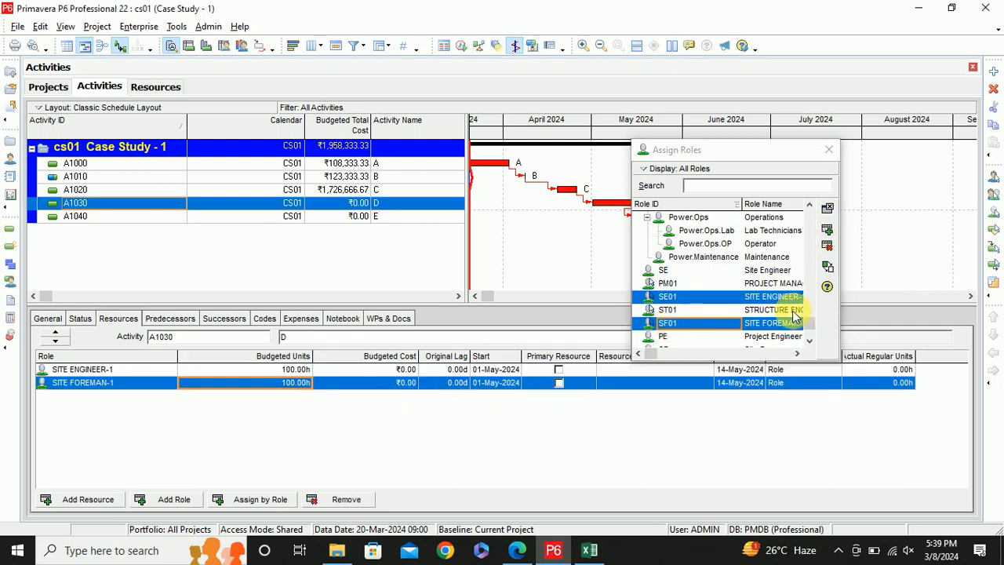
Add a second site foreman role, SF01, to activity D
left_click(752, 269)
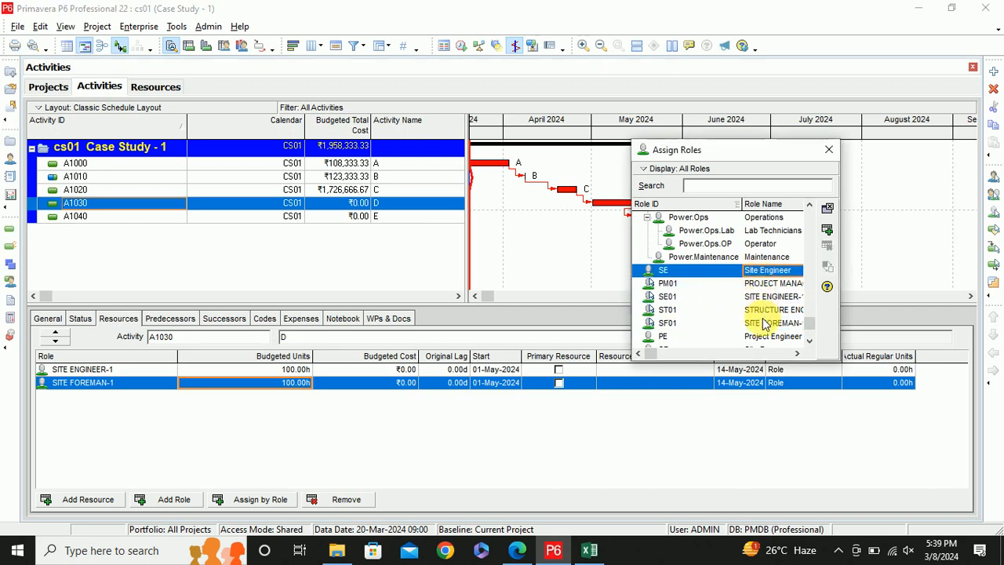
left_click(762, 323)
left_click(827, 232)
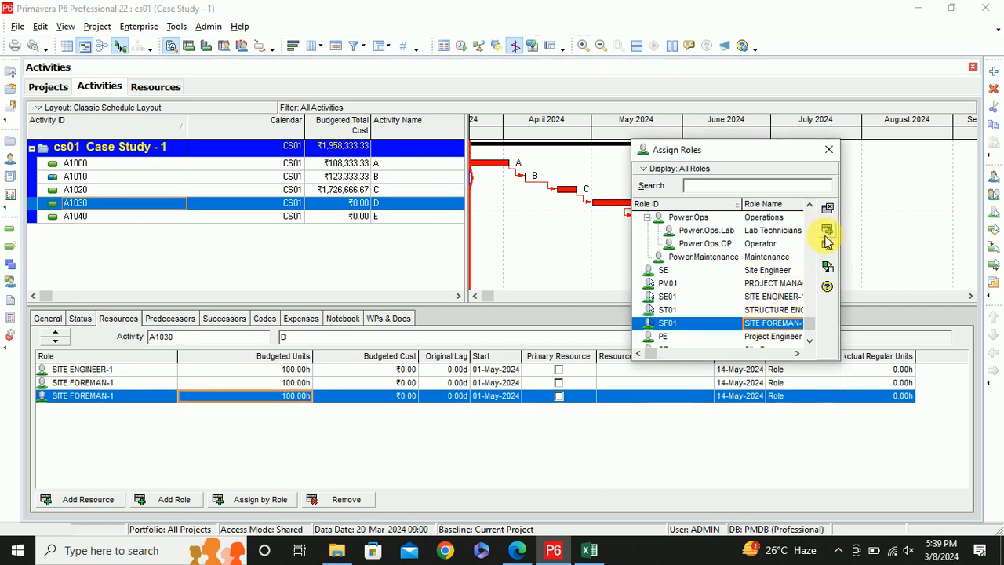
left_click(262, 499)
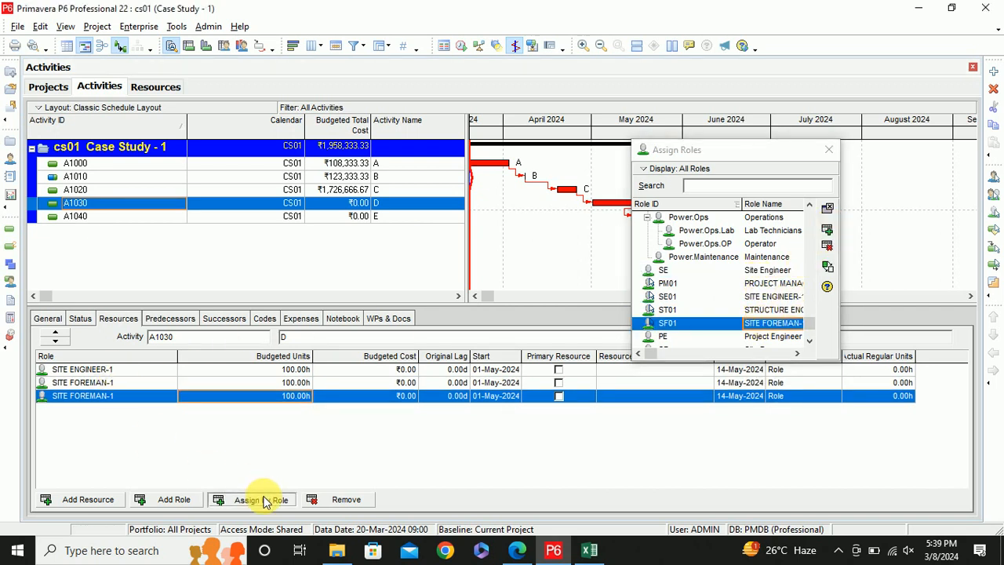
left_click(407, 229)
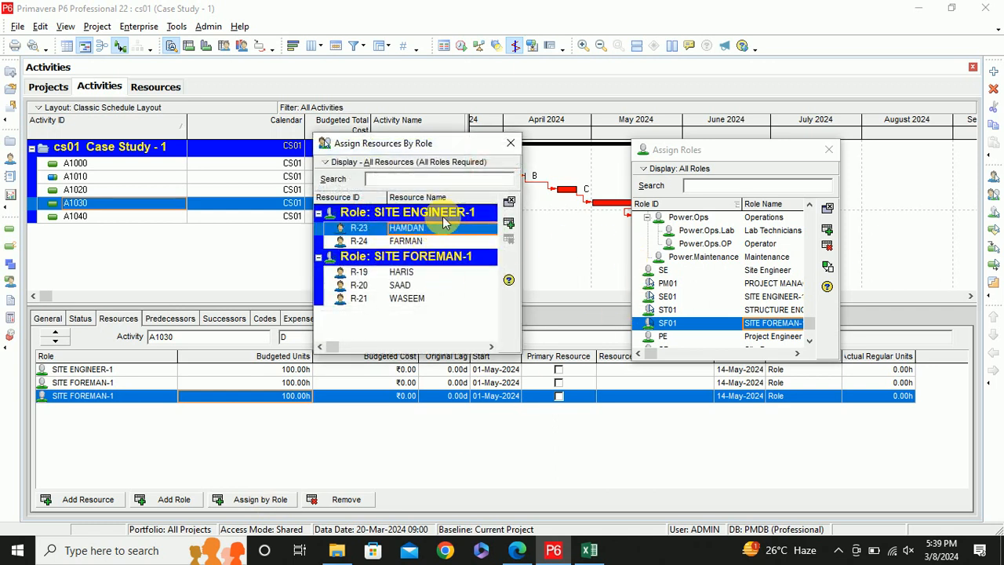
left_click(511, 143)
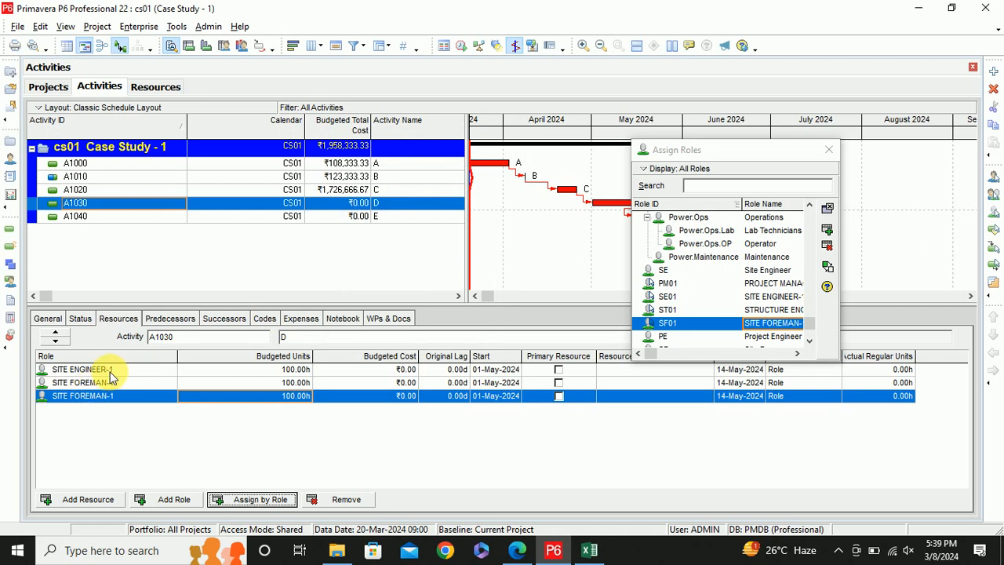
Assign resource R-23 to activity D's SITE ENGINEER-1 role, using the resource's Price/Unit for the new assignment
left_click(110, 372)
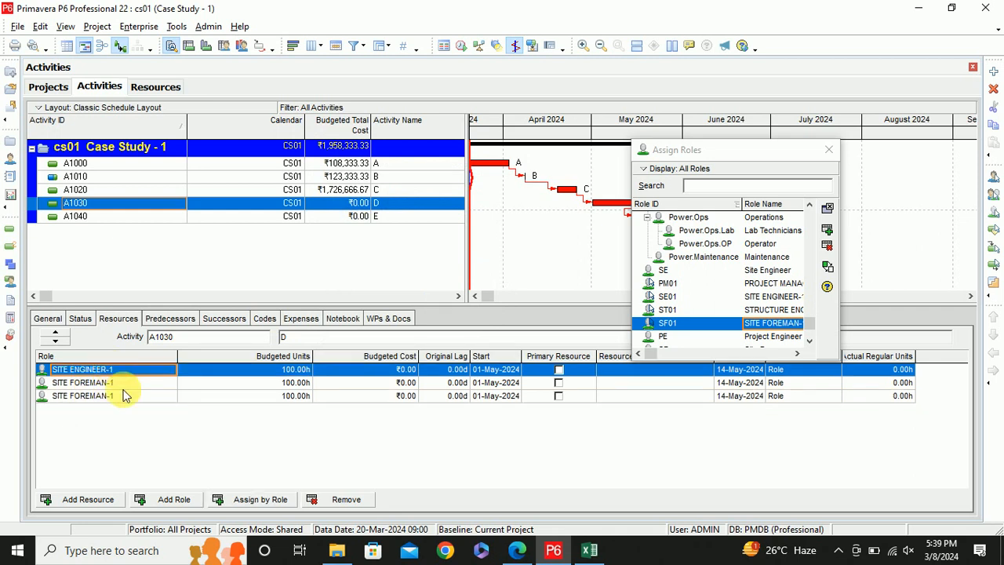
left_click(245, 499)
left_click(406, 228)
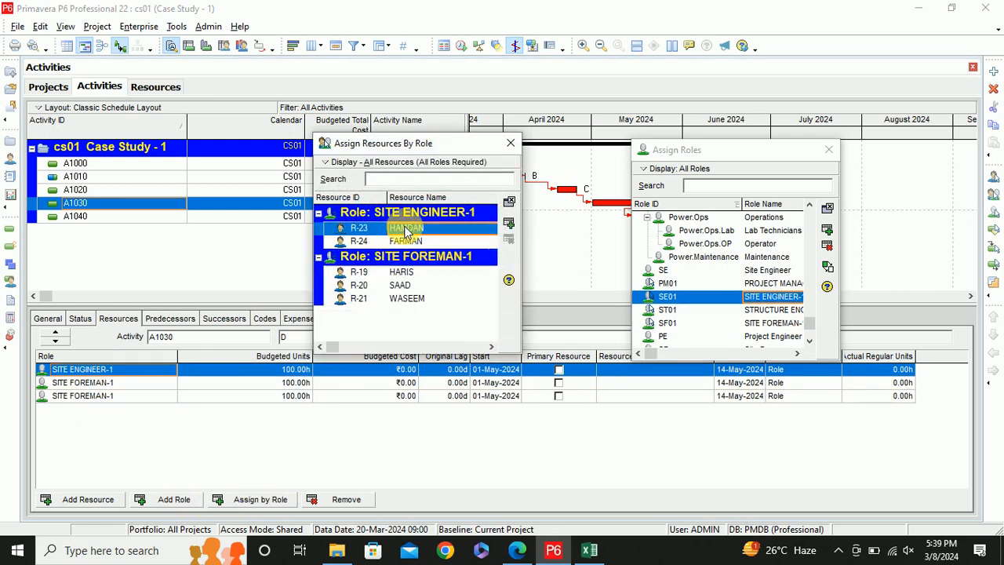
left_click(509, 222)
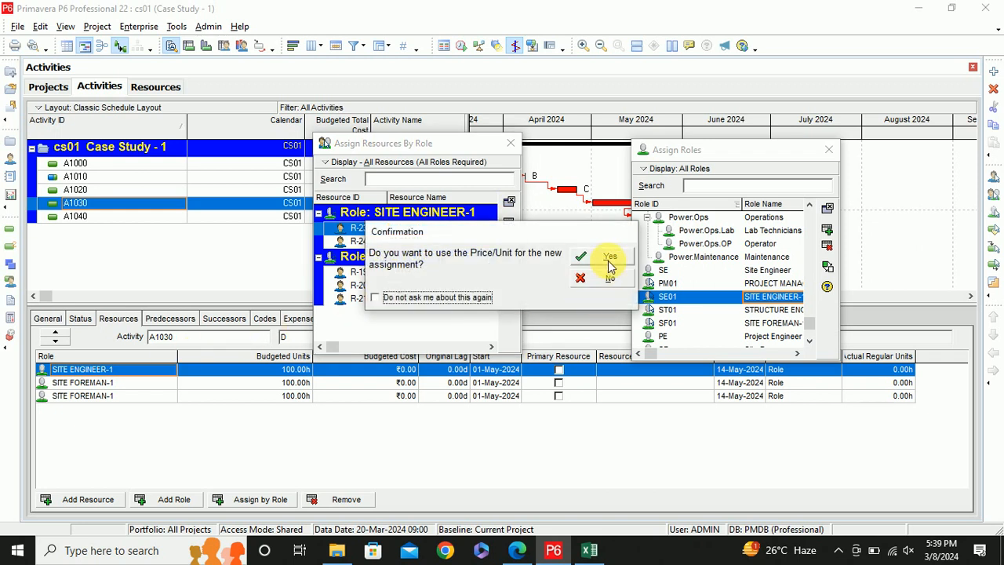
left_click(610, 261)
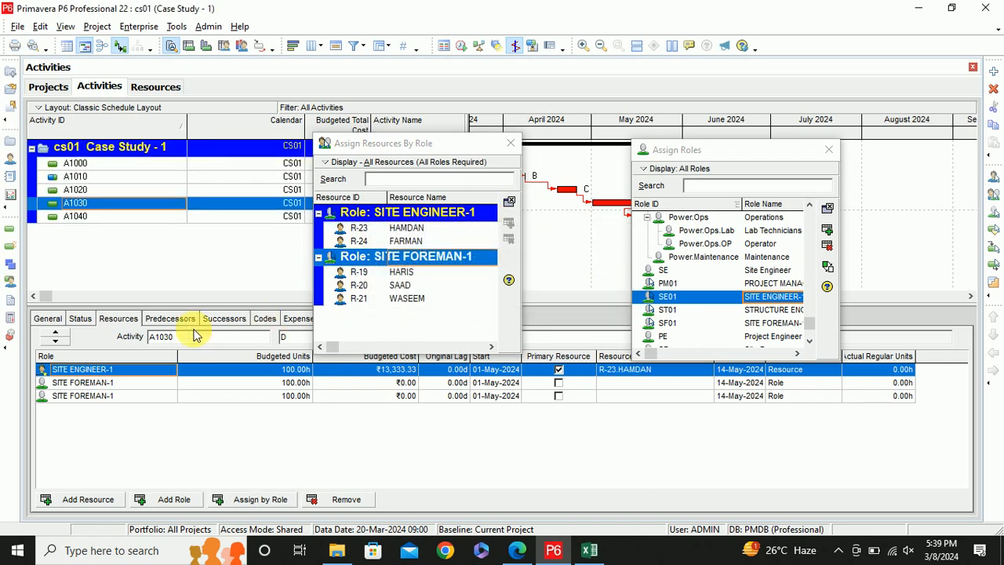
Assign resource R-19 to activity D's site foreman role, accepting its Price/Unit, Units Per Time and Overtime Factor values
left_click(87, 383)
left_click(418, 275)
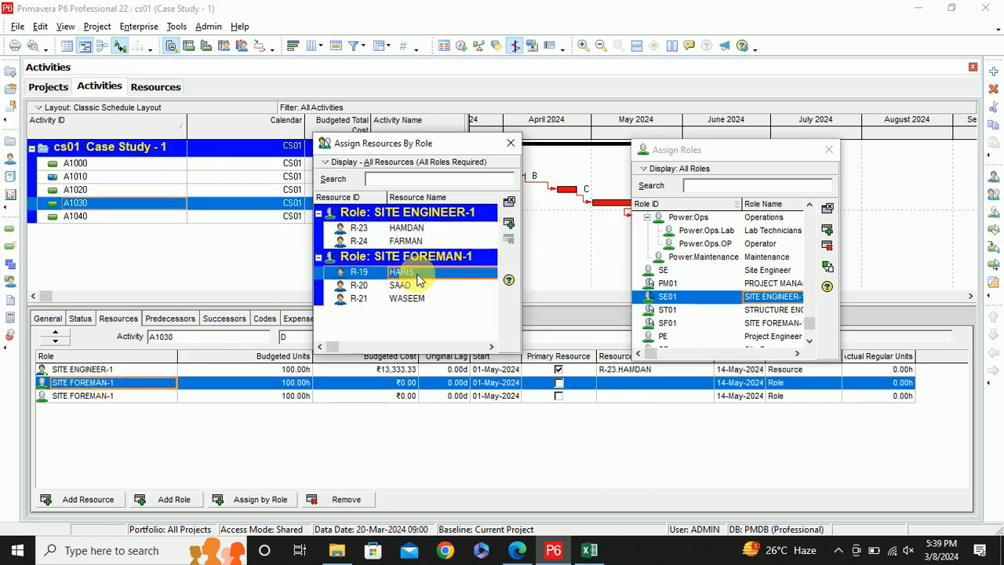
left_click(508, 226)
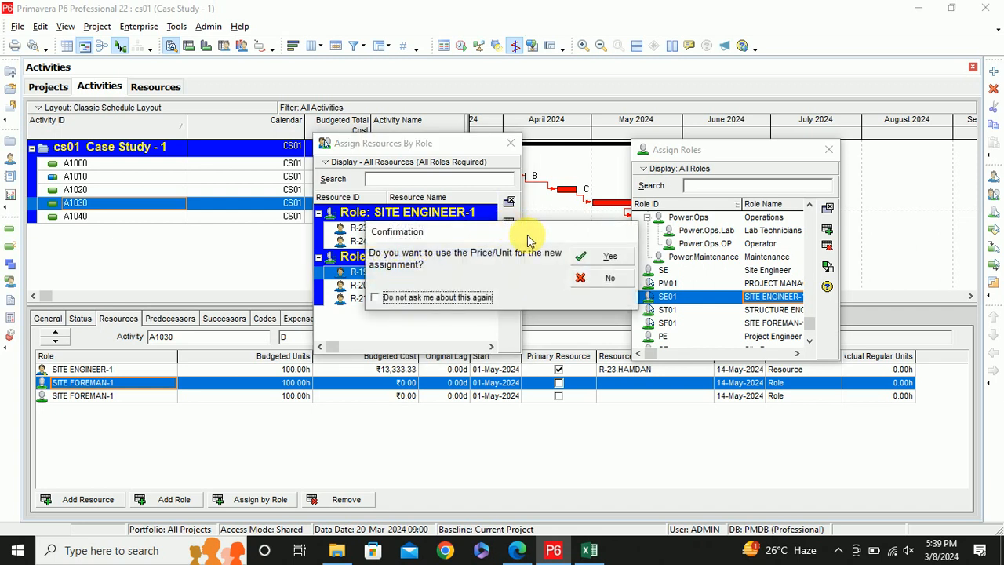
left_click(577, 258)
left_click(577, 259)
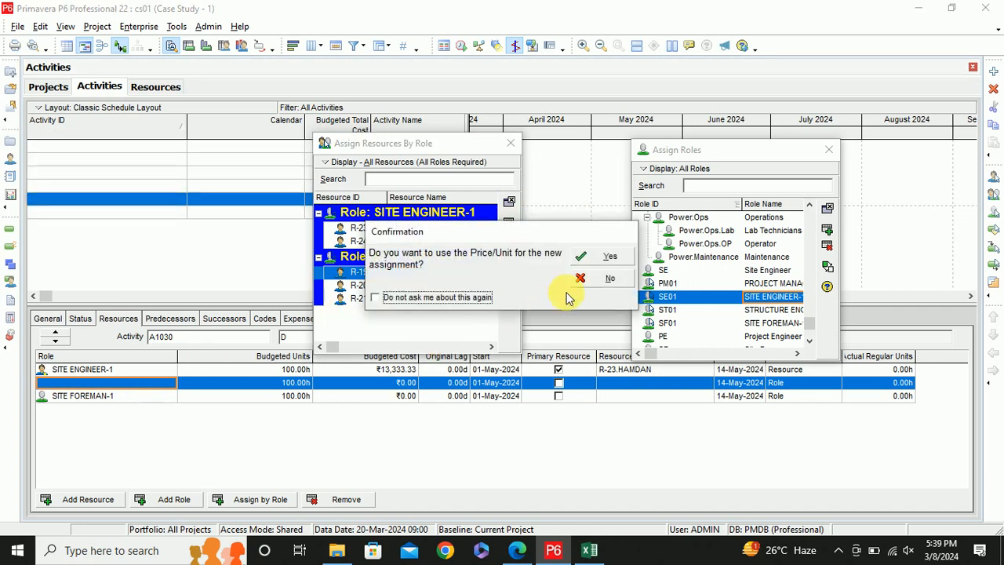
left_click(608, 259)
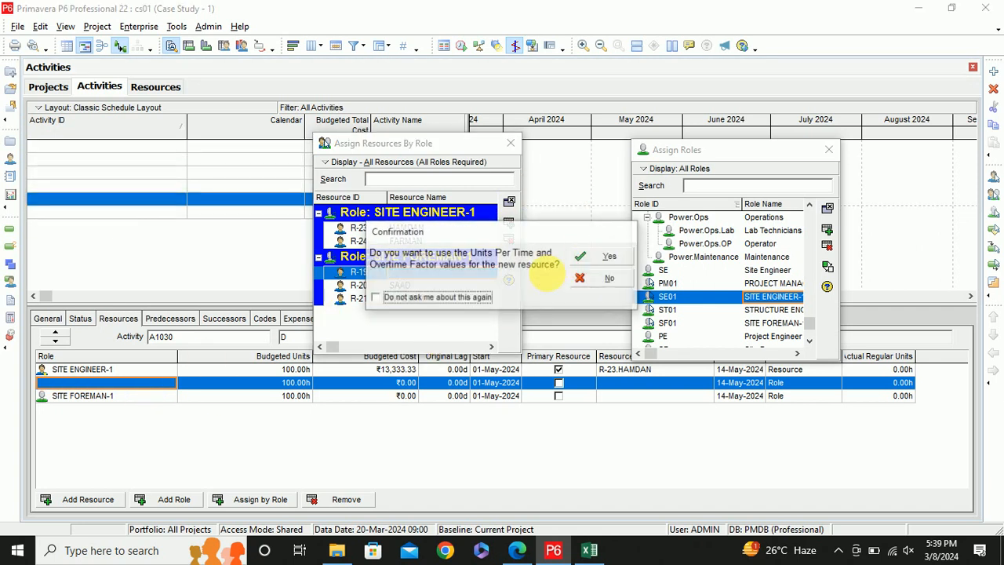
left_click(610, 257)
Try to assign R-20 by role to activity D's second SITE FOREMAN-1 row, checking the planned labour in the Excel sheet
left_click(100, 399)
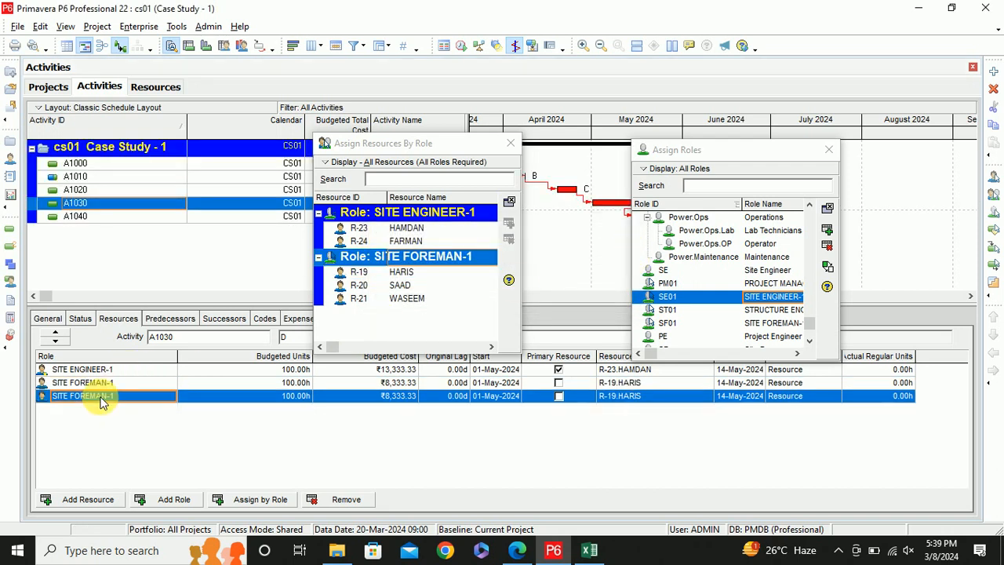
left_click(400, 286)
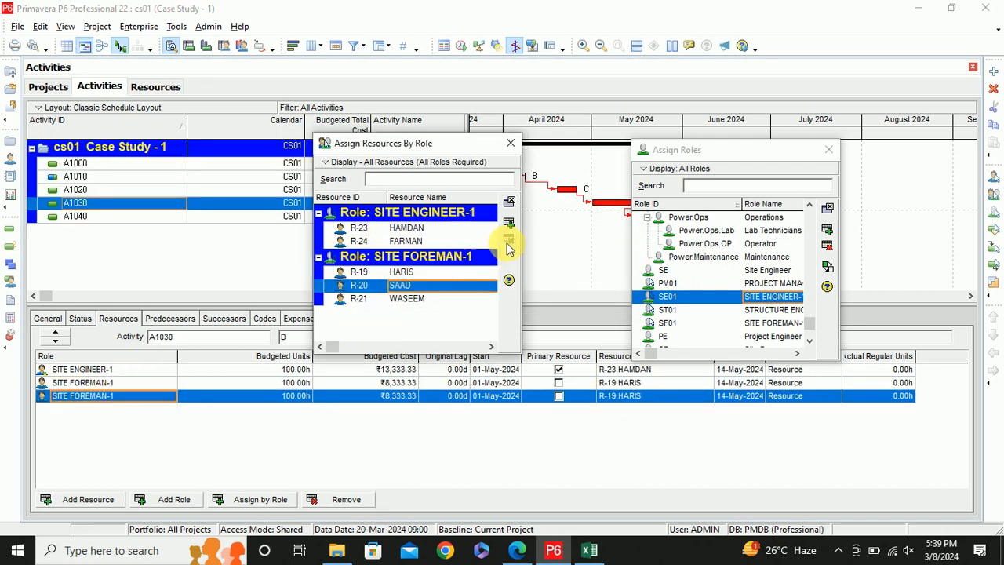
left_click(515, 224)
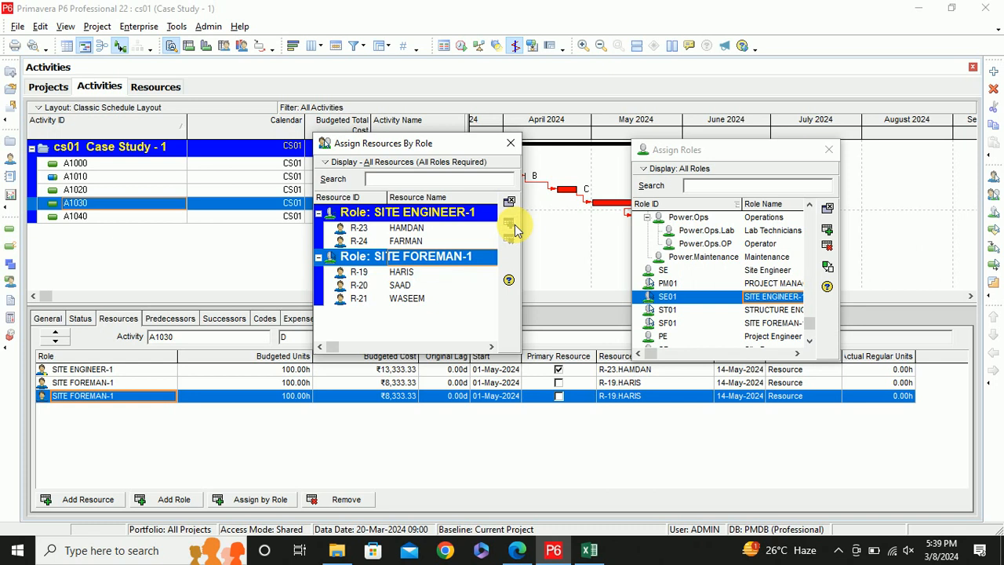
left_click(398, 286)
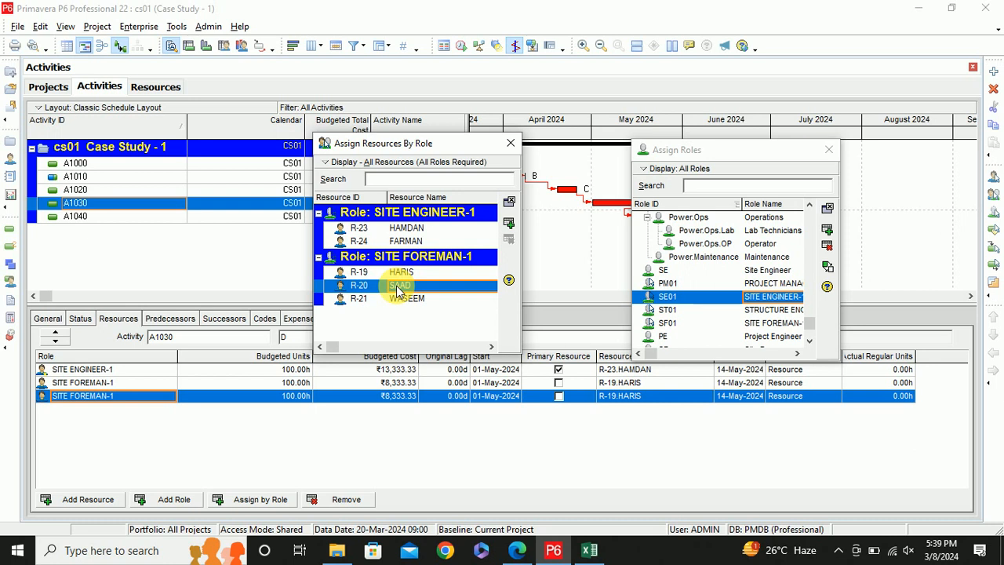
left_click(594, 549)
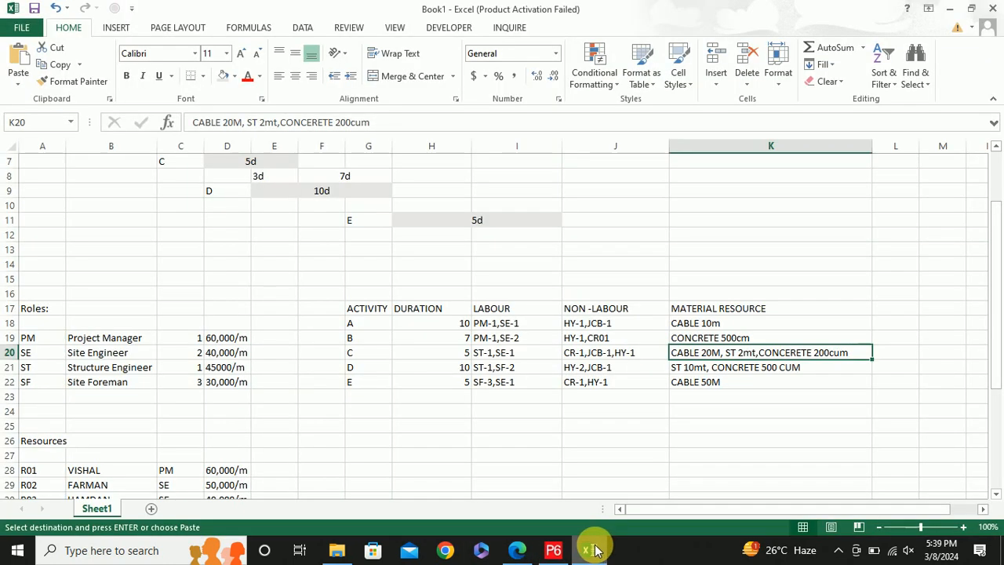
left_click(594, 549)
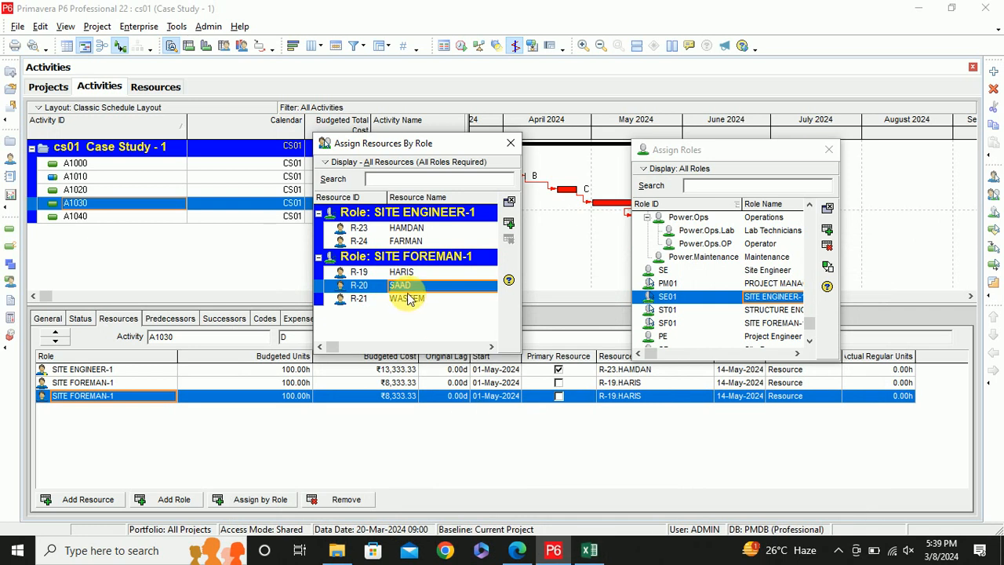
double_click(89, 397)
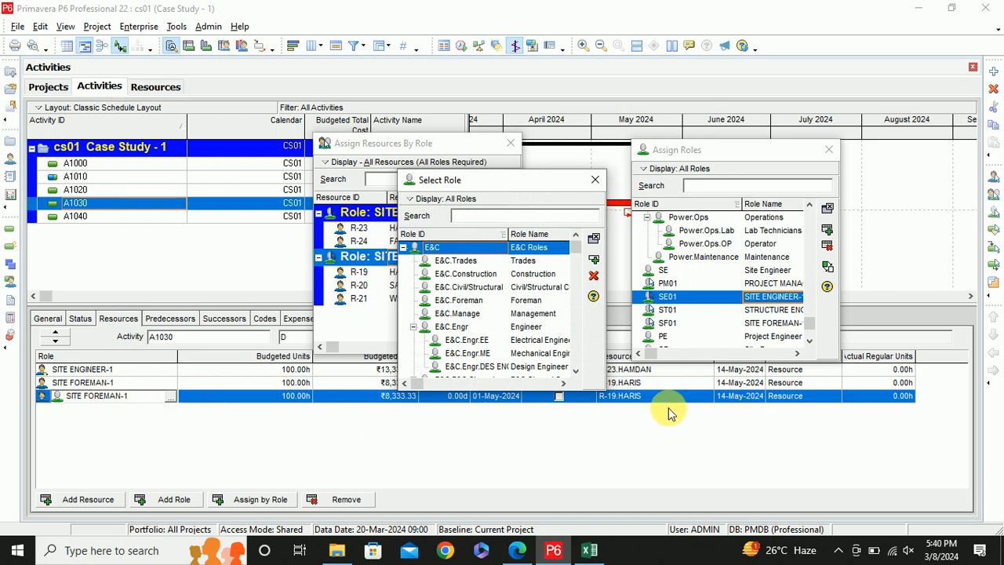
left_click(595, 180)
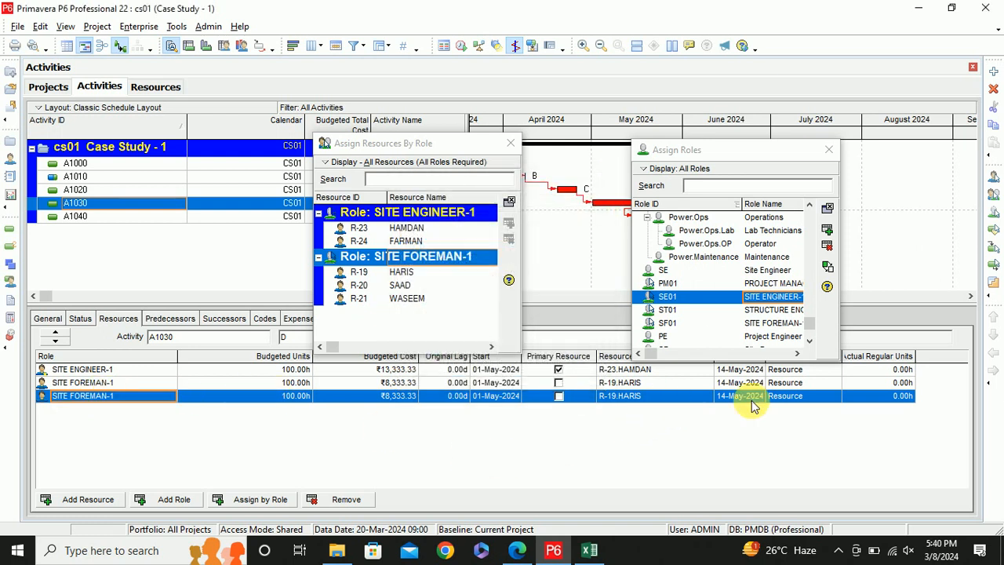
Change the second SITE FOREMAN-1 assignment's resource to R-20 from the CS01 group, accept the new resource's values and close Assign Resources By Role
left_click(703, 398)
double_click(704, 399)
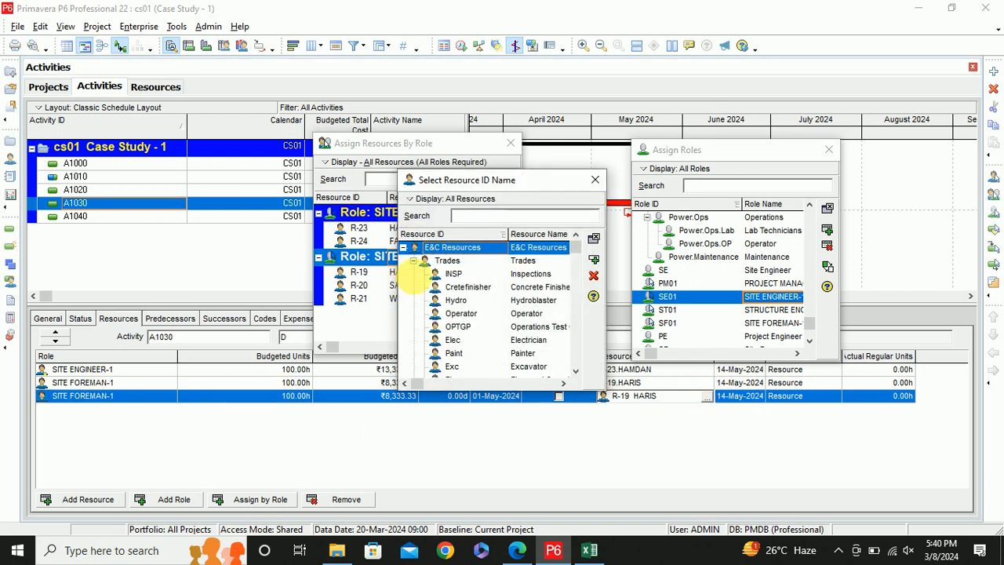
left_click(403, 247)
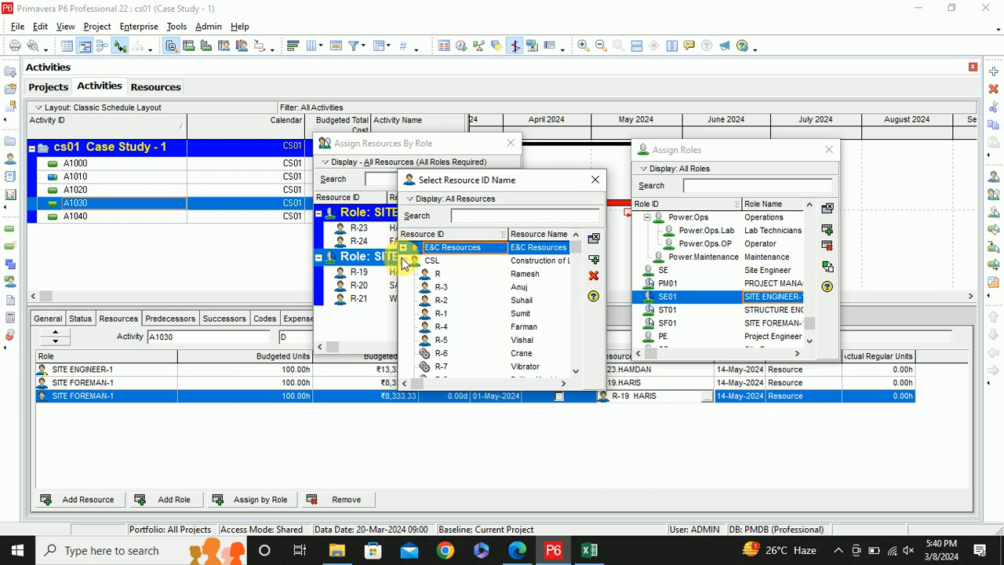
left_click(403, 260)
left_click(403, 274)
left_click(404, 287)
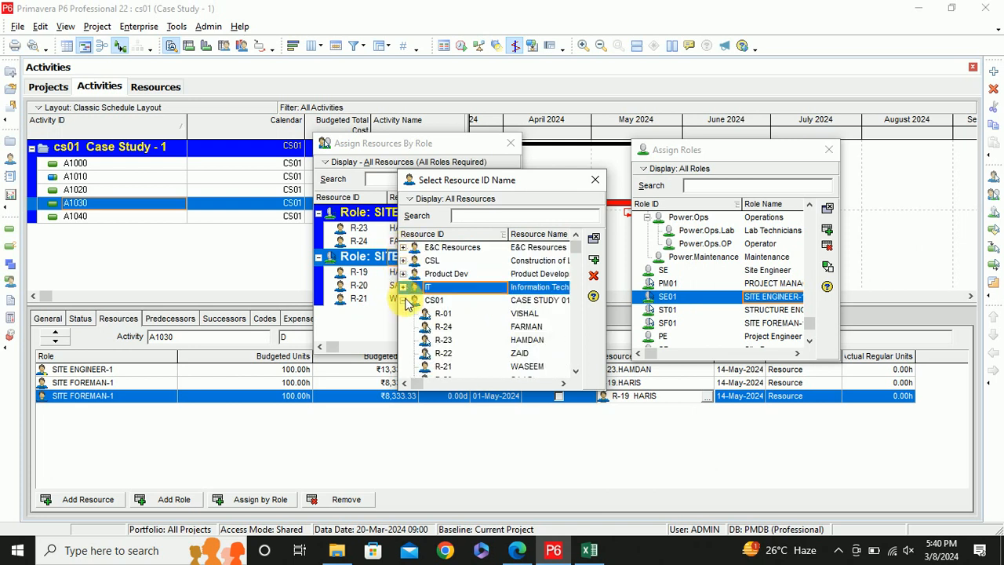
left_click(404, 300)
left_click(404, 300)
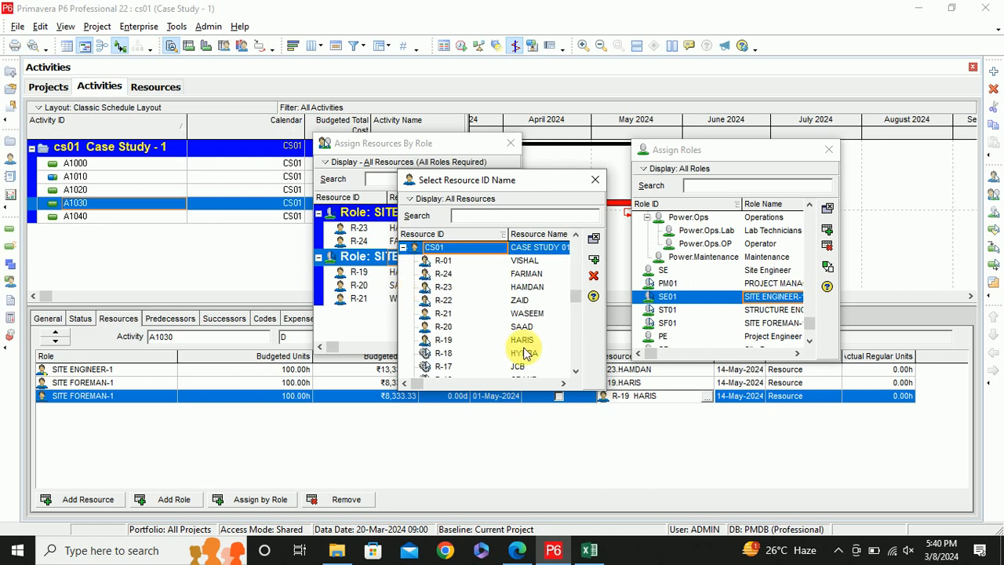
double_click(521, 328)
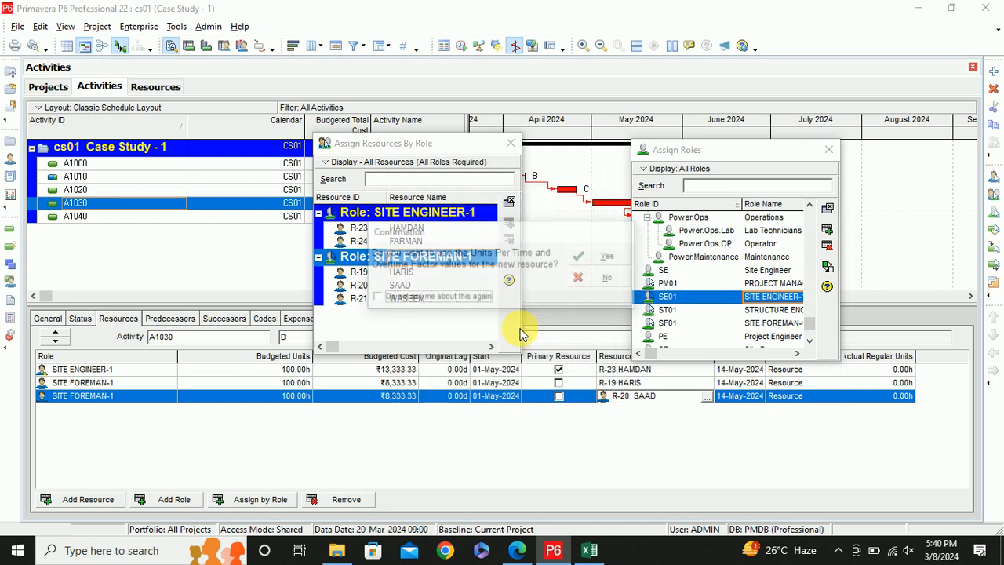
left_click(609, 256)
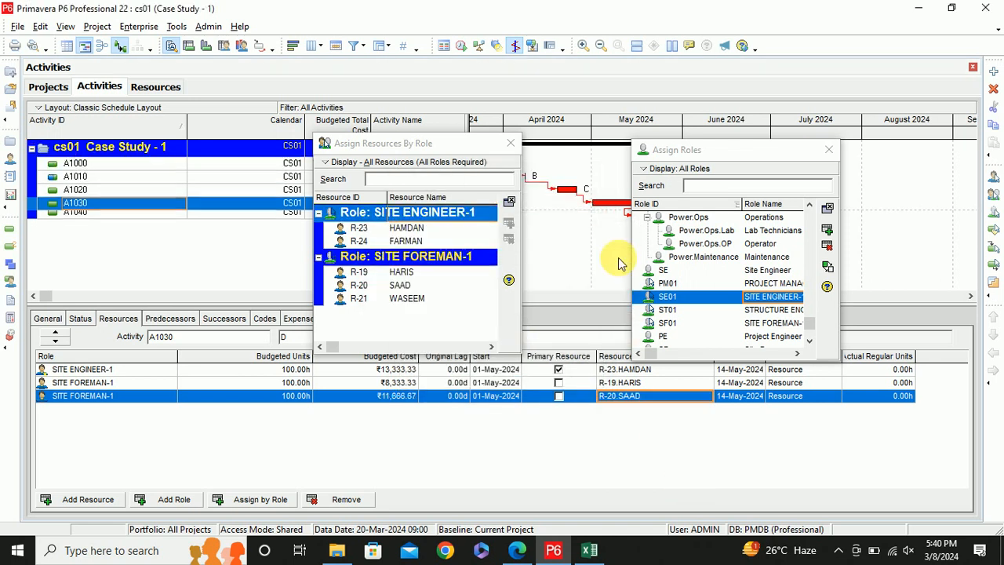
left_click(507, 147)
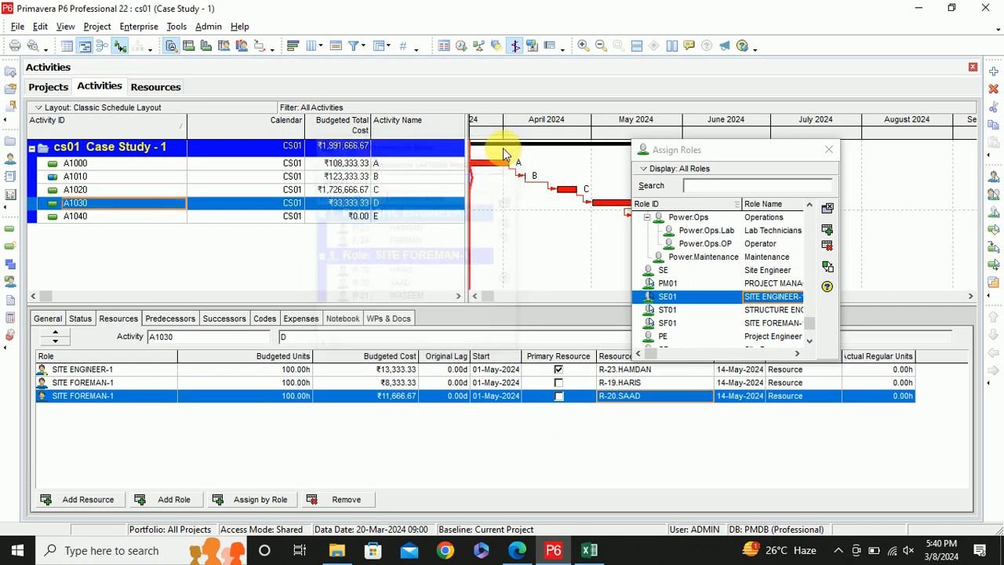
Look up activity D's non-labour resources in the Excel sheet and assign R-18 HYDRA and R-17 JCB to activity A1030 in Primavera P6
key("alt+Tab")
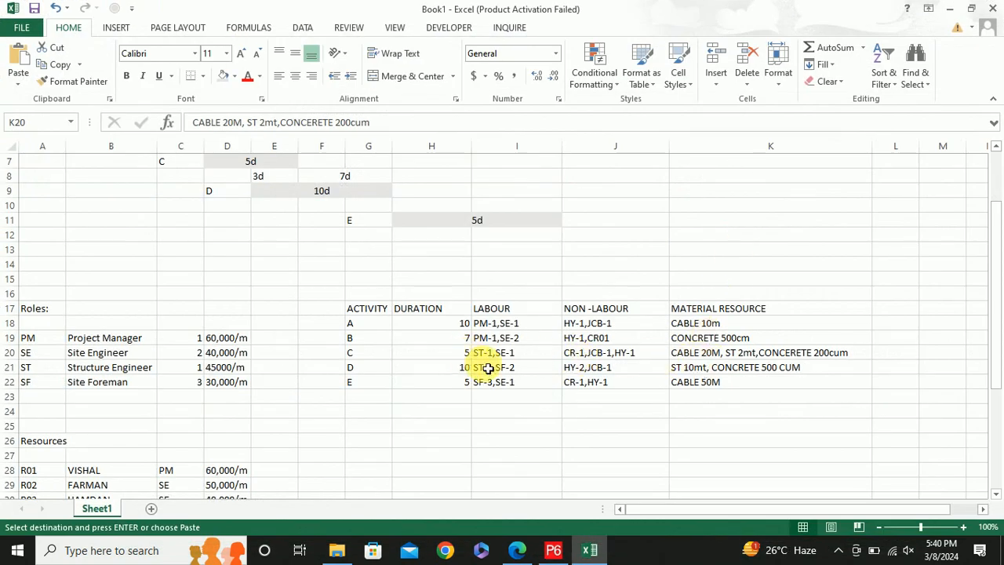
left_click(603, 371)
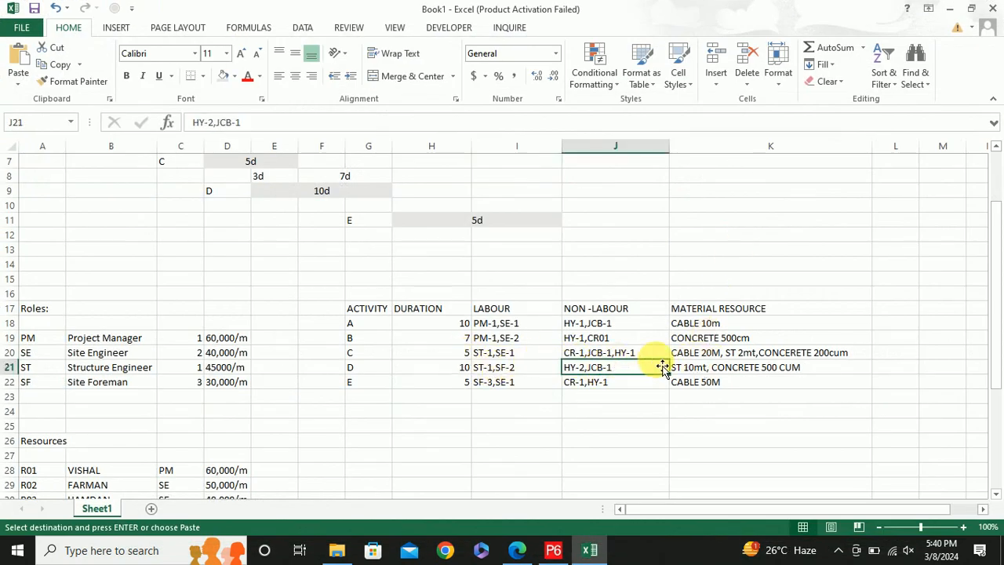
key("alt+Tab")
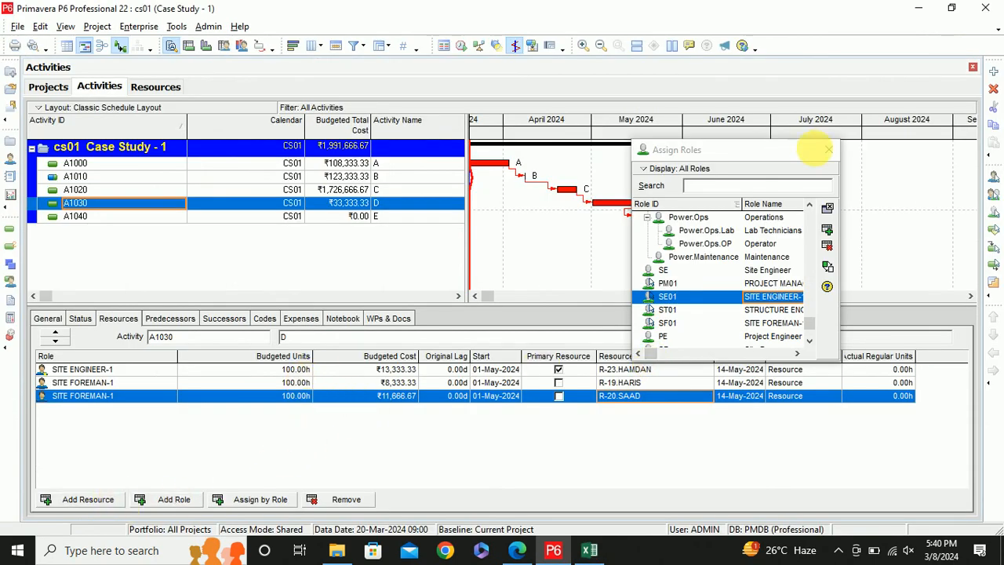
left_click(828, 149)
left_click(88, 500)
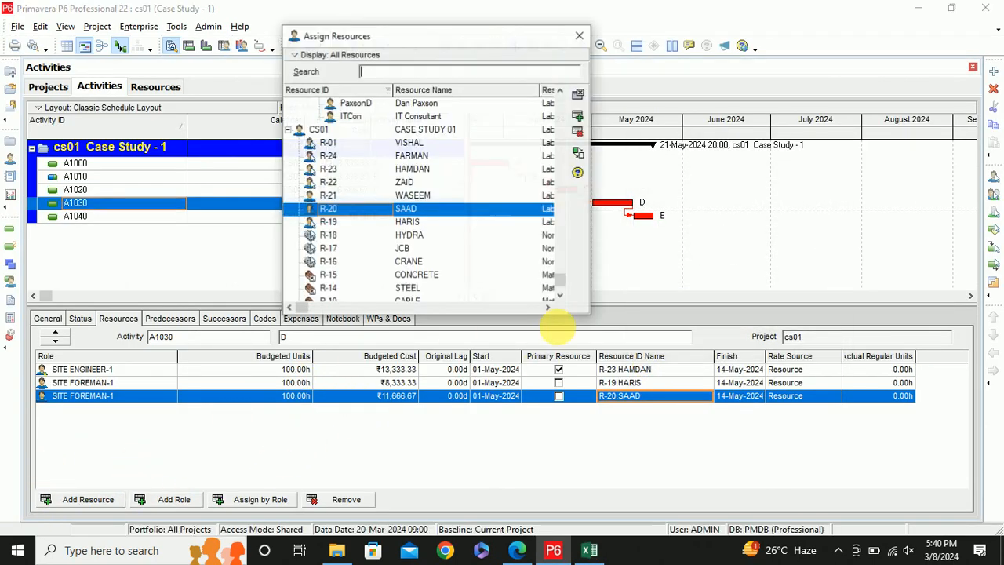
left_click(413, 237)
left_click(414, 248, "shift")
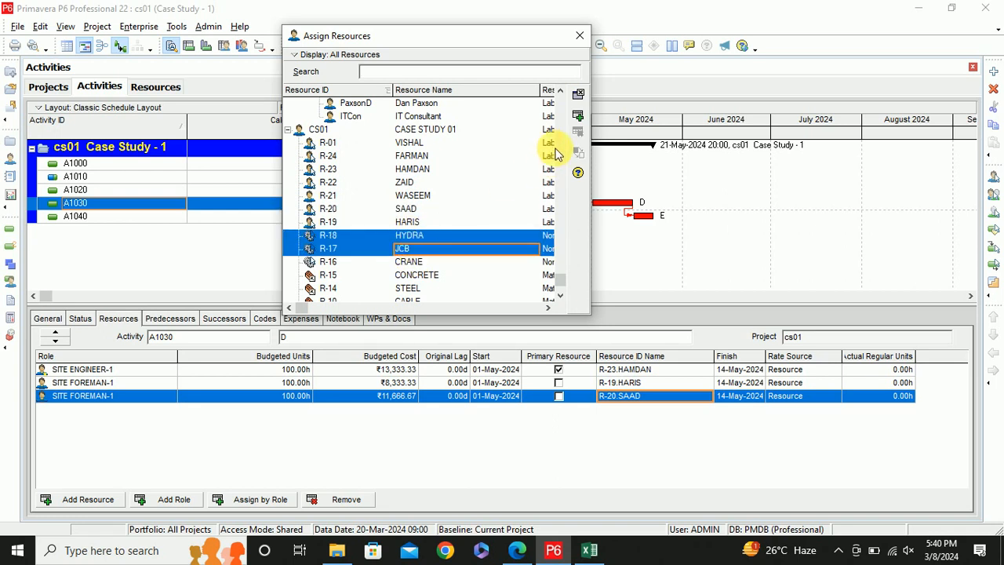
left_click(578, 116)
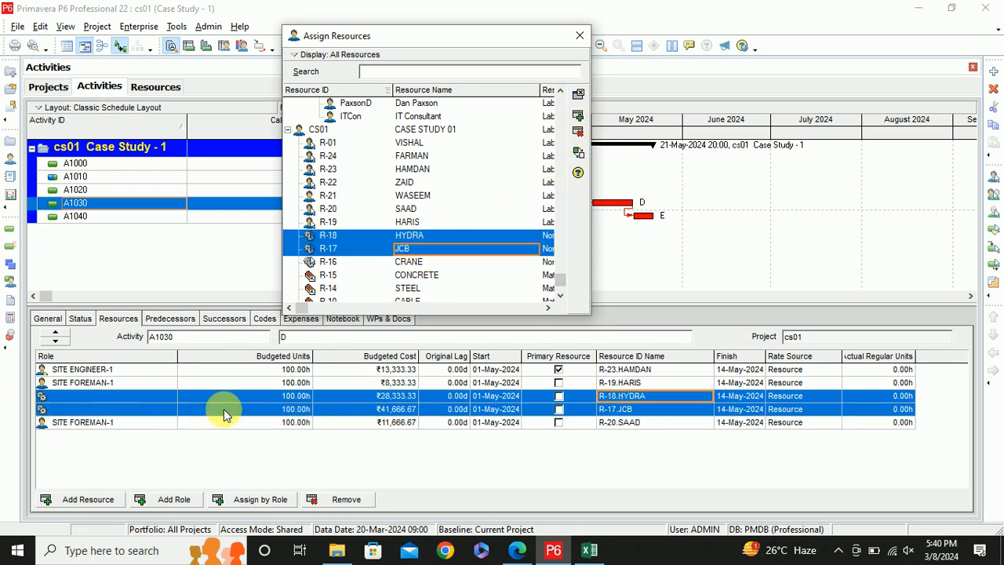
left_click(287, 397)
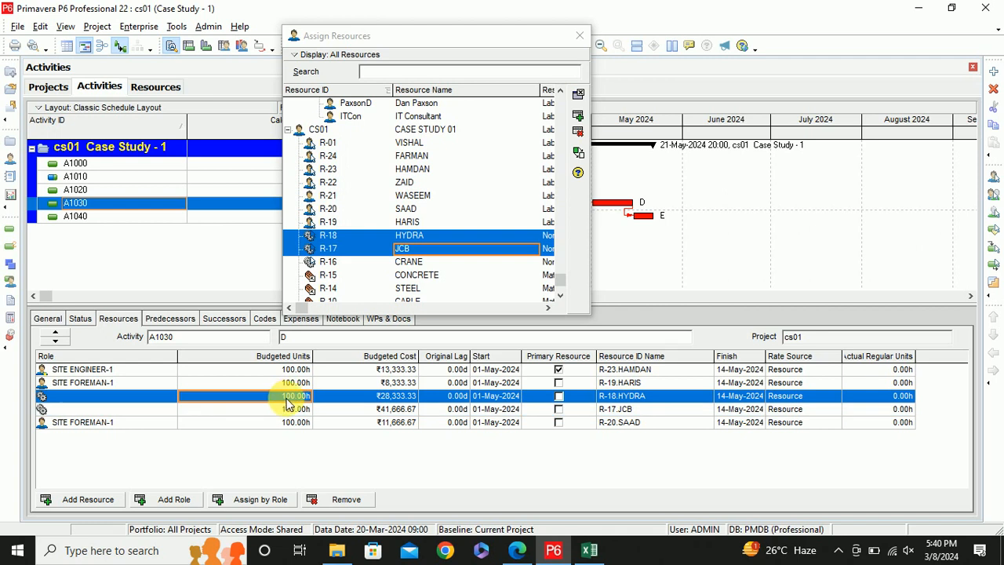
left_click(287, 398)
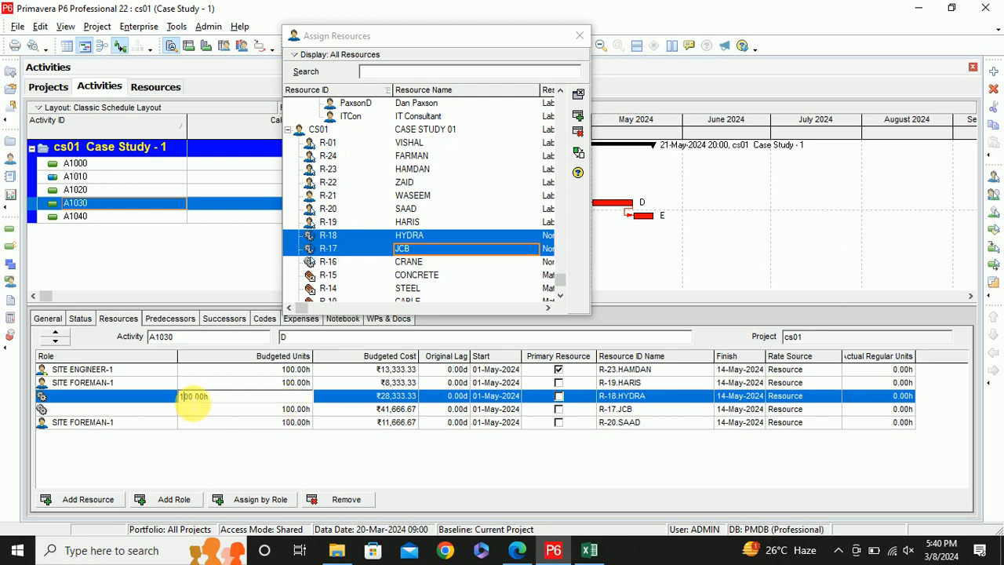
left_click(421, 461)
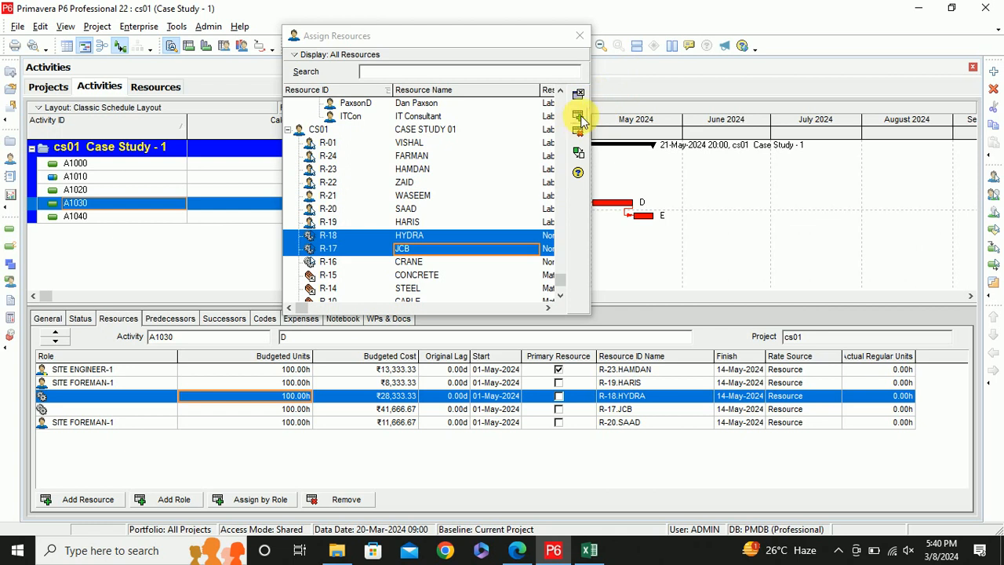
Assign a second R-18 HYDRA resource to activity D
left_click(480, 185)
left_click(412, 238)
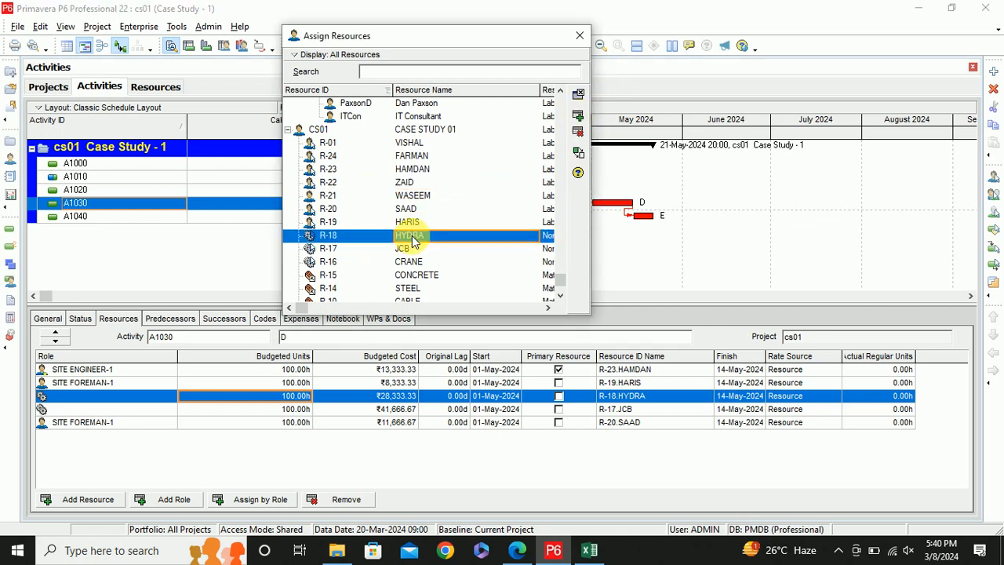
left_click(578, 116)
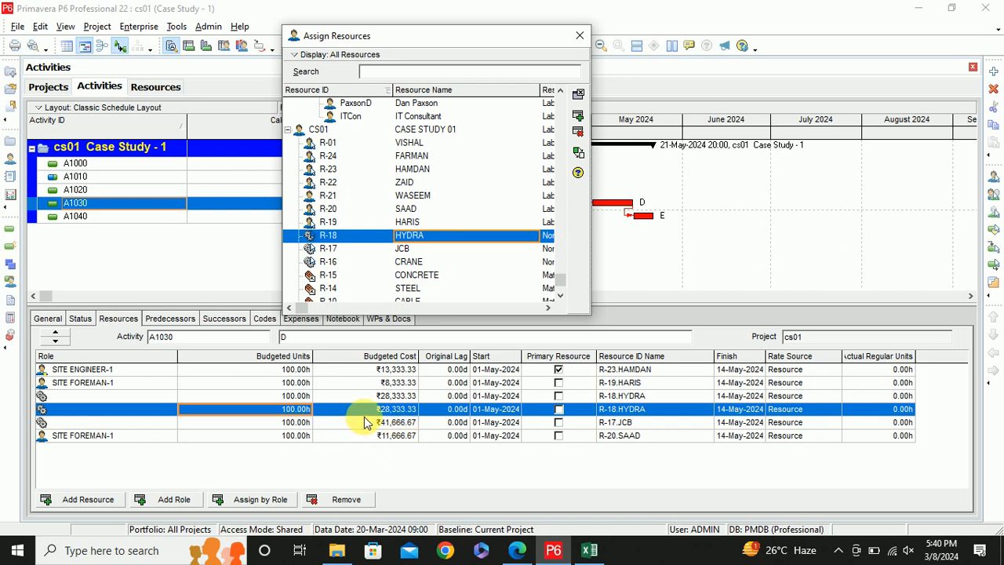
Set the budgeted units of activity D's first R-18 HYDRA assignment to 200 h
left_click(288, 396)
left_click(289, 400)
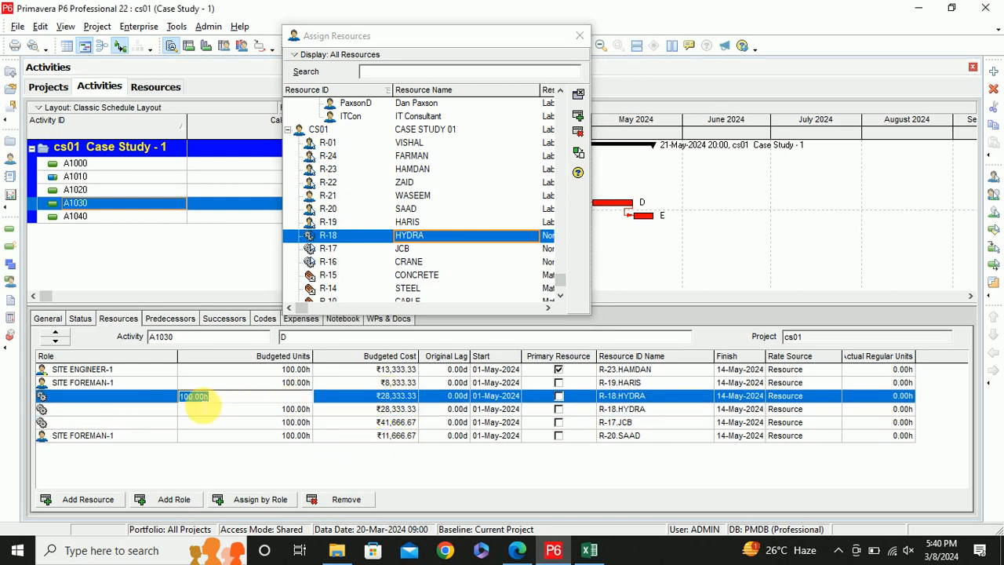
type("200")
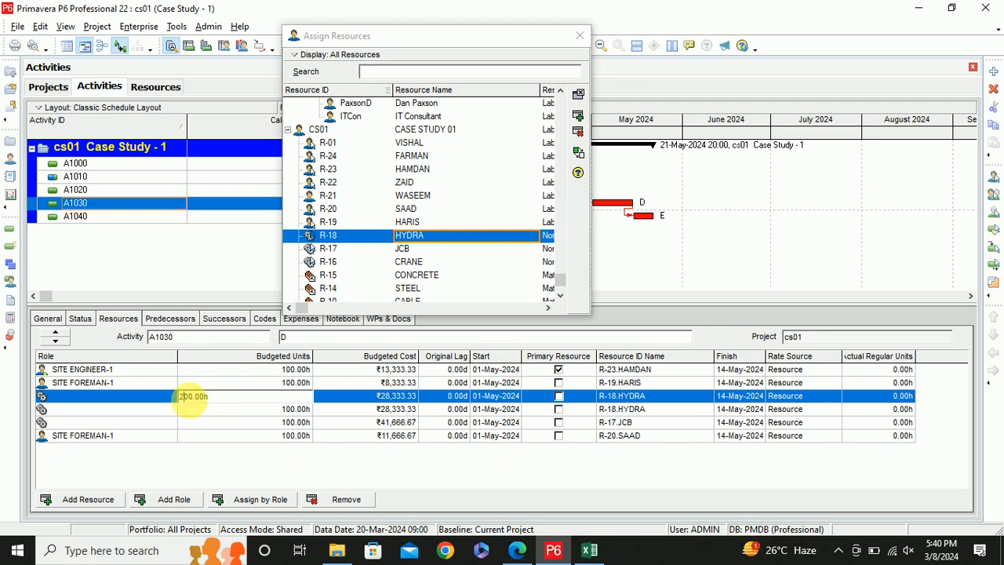
key("Return")
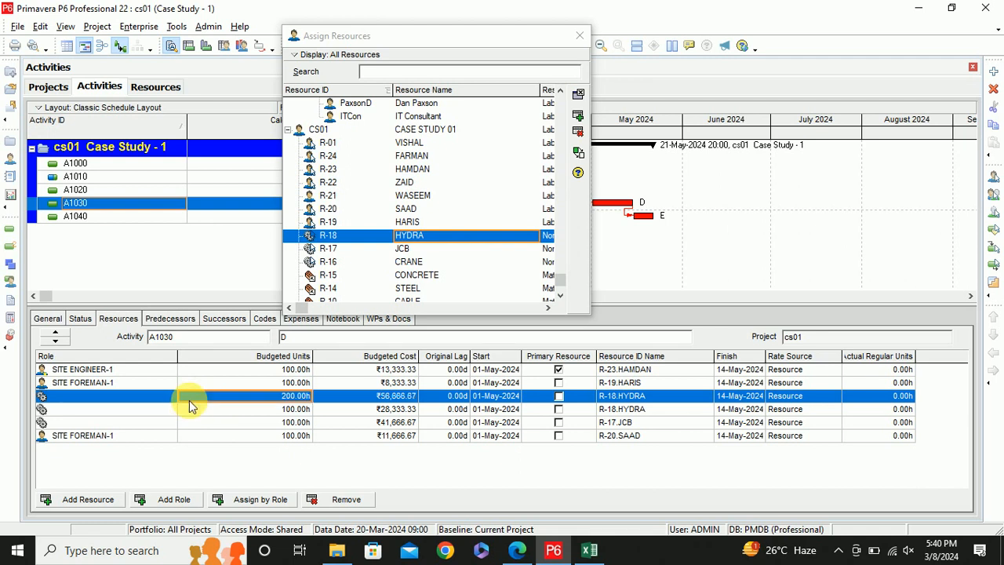
Set the first R-18 HYDRA assignment's budgeted units back to 100 h
left_click(287, 400)
left_click(182, 396)
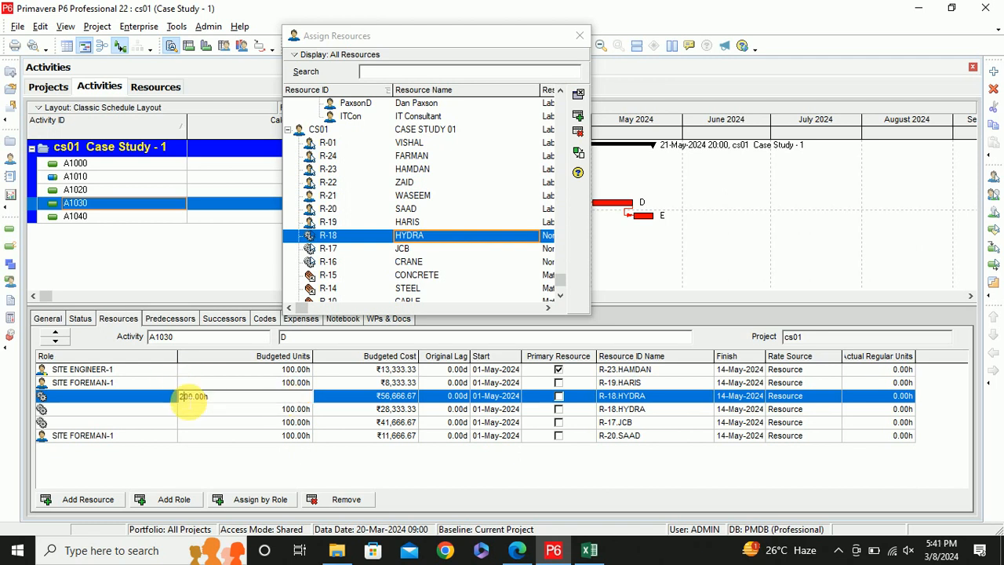
key("BackSpace")
type("1")
key("Return")
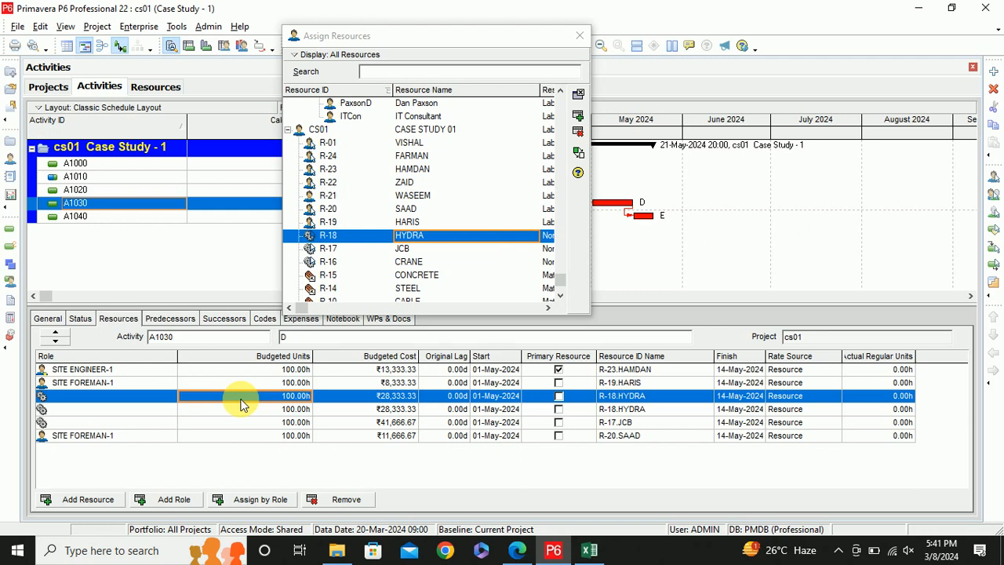
Look up activity D's material resources in the Excel sheet and assign R-15 CONCRETE and R-14 STEEL to activity A1030 in Primavera P6
key("alt+Tab")
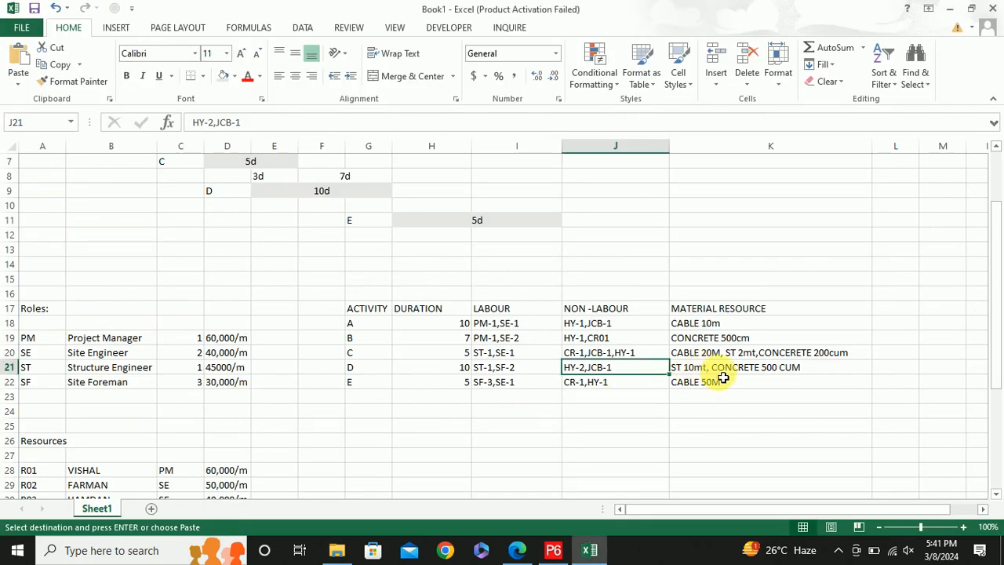
left_click(736, 371)
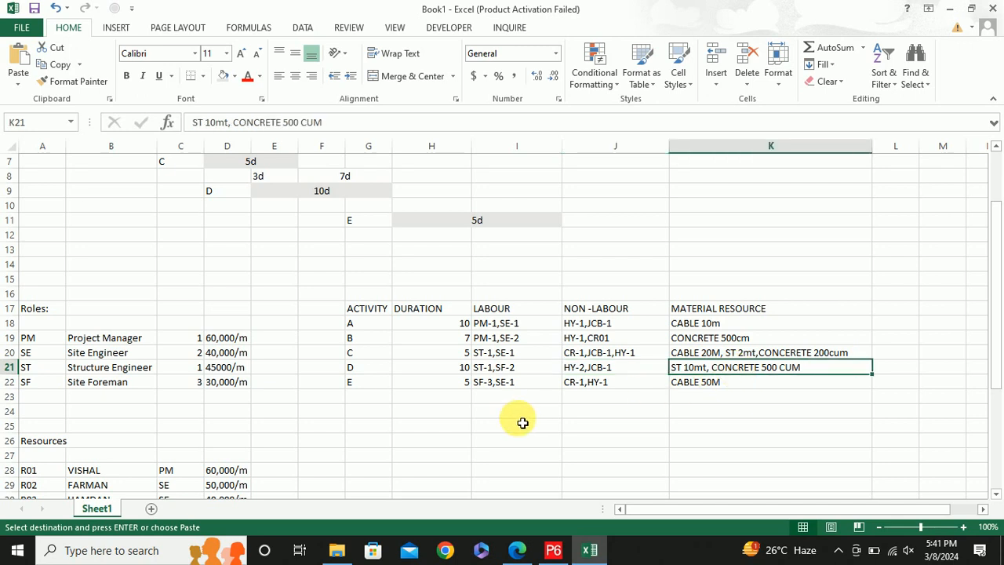
key("alt+Tab")
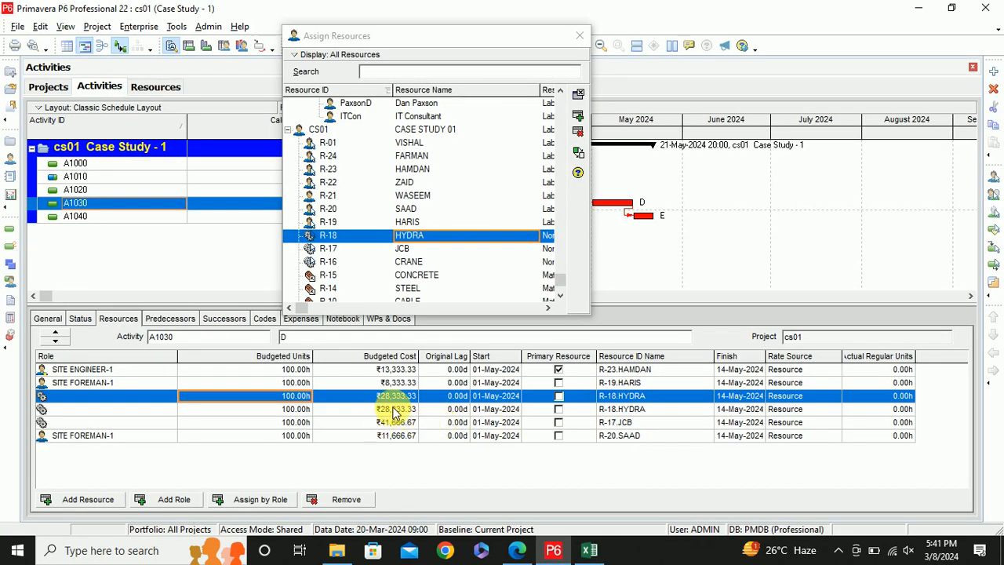
left_click(82, 499)
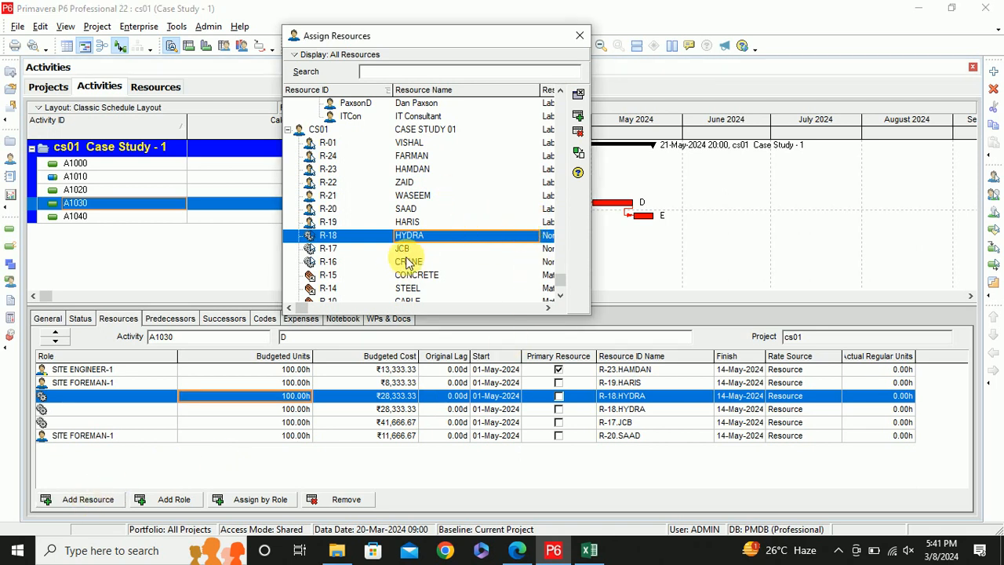
left_click(407, 288)
left_click(410, 274, "ctrl")
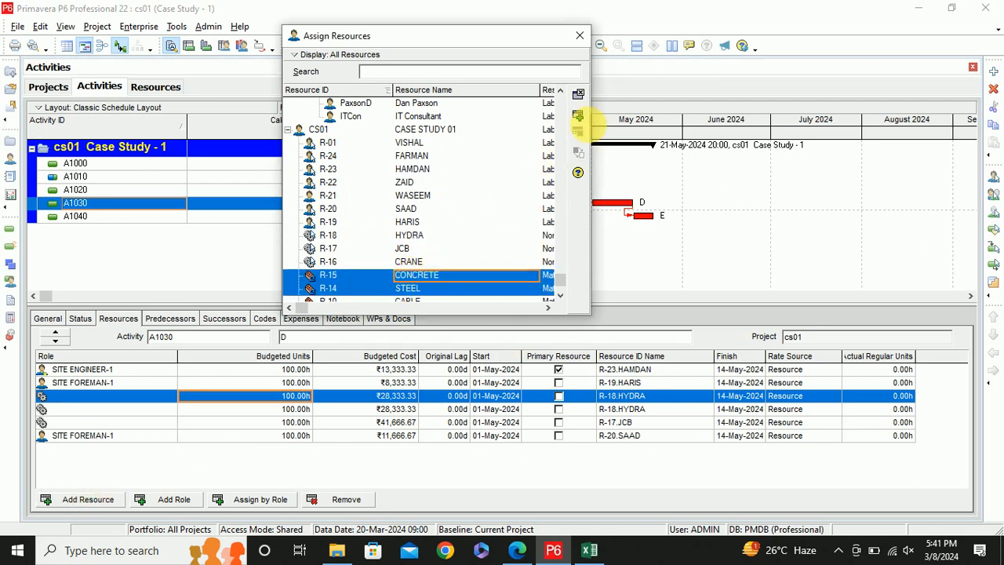
left_click(578, 119)
Make Resource ID Name the first column of the resource assignment table and close Assign Resources
right_click(676, 354)
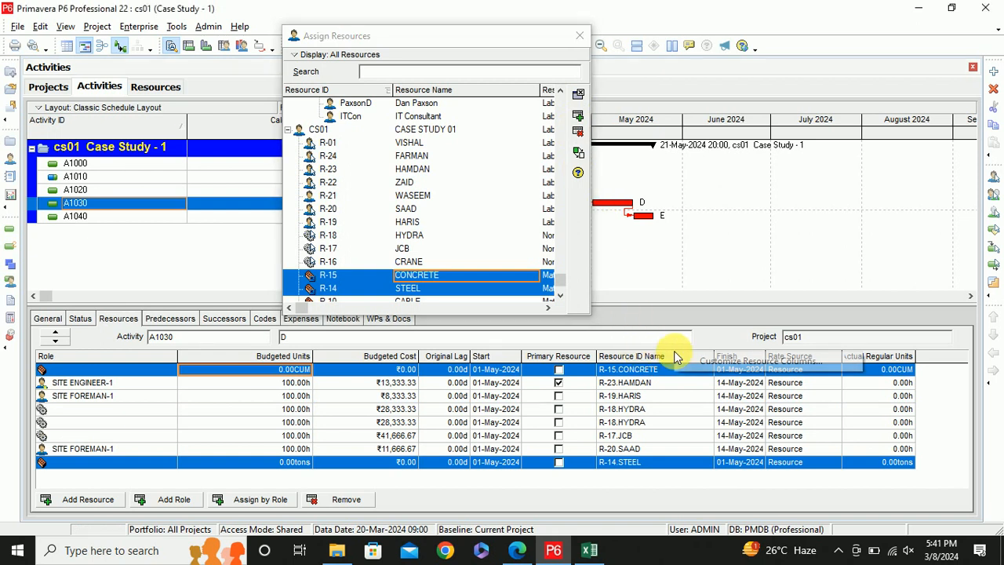
left_click(704, 361)
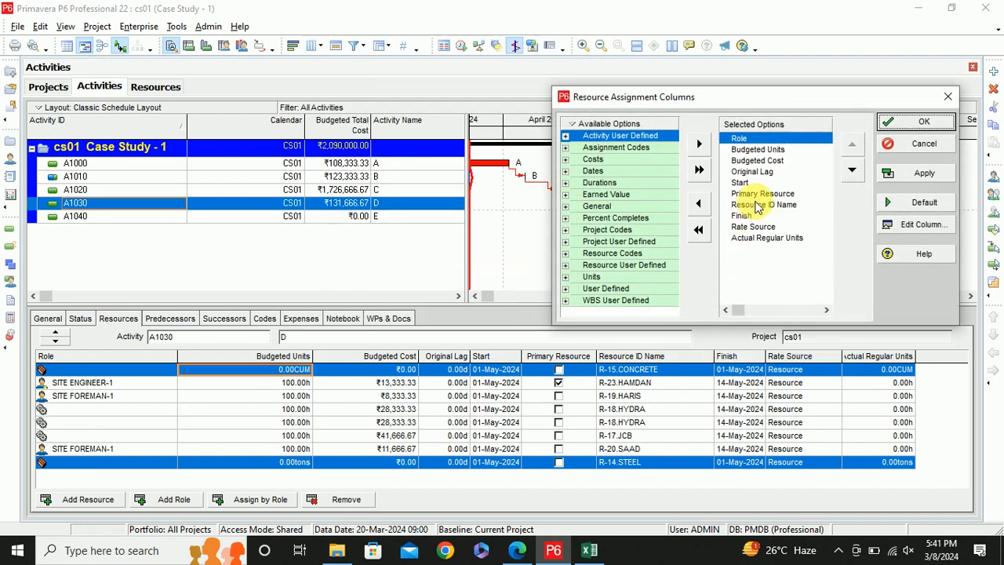
left_click(757, 204)
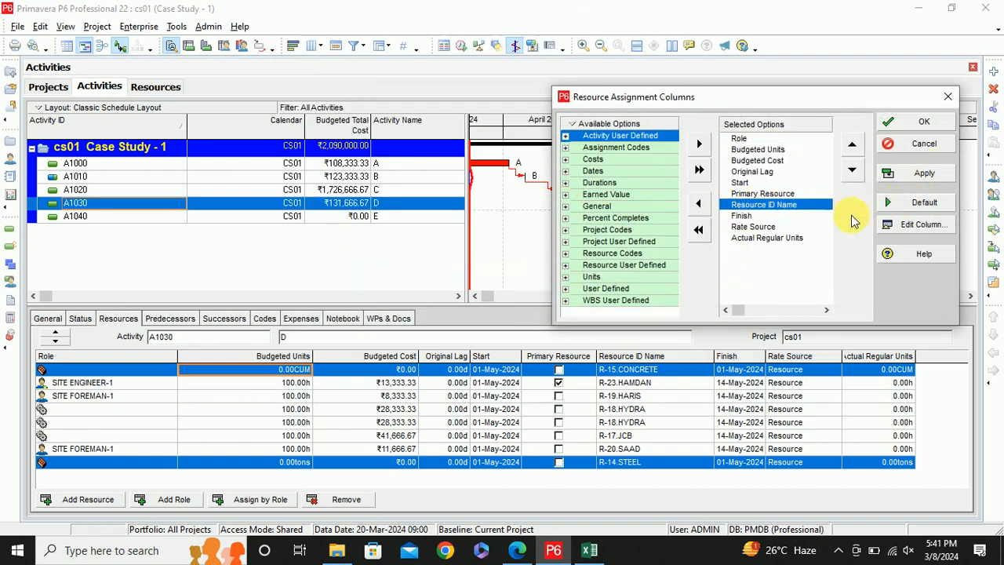
left_click_drag(794, 205, 796, 143)
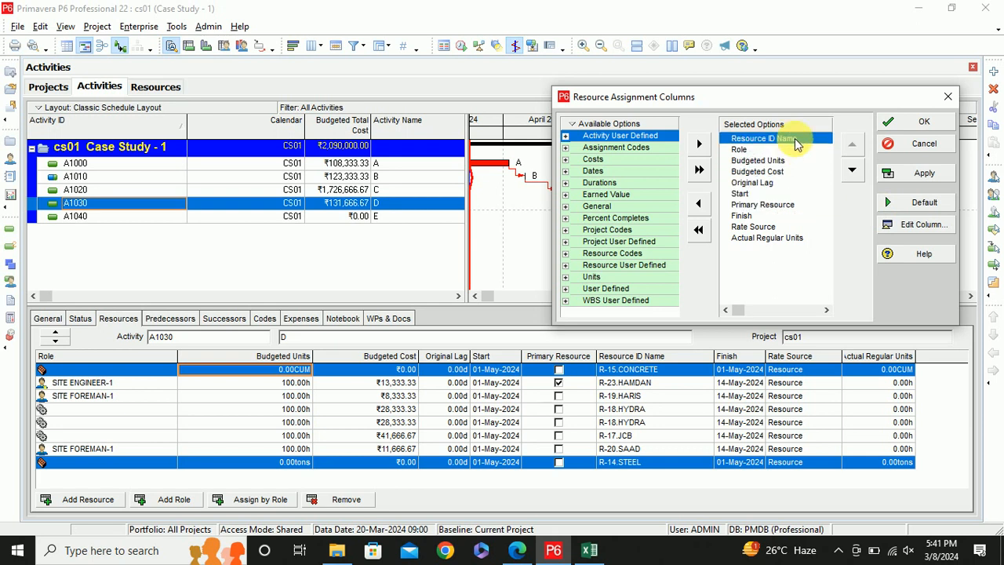
left_click(924, 173)
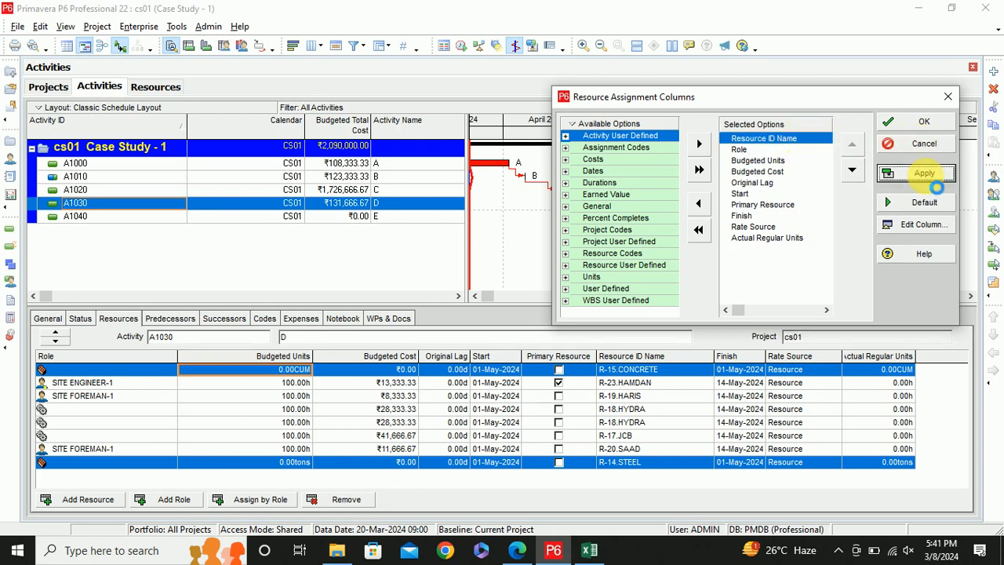
left_click(920, 125)
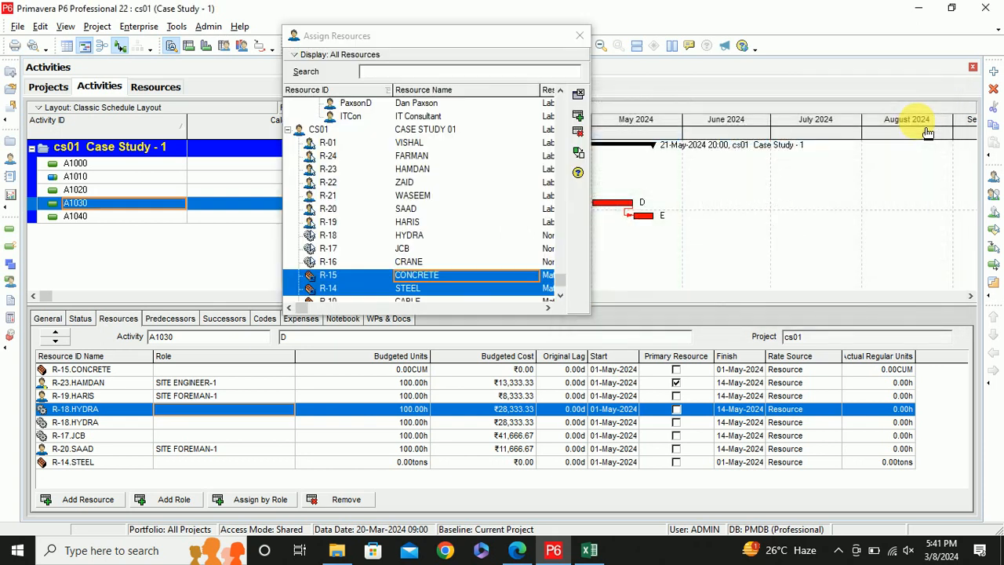
left_click(580, 37)
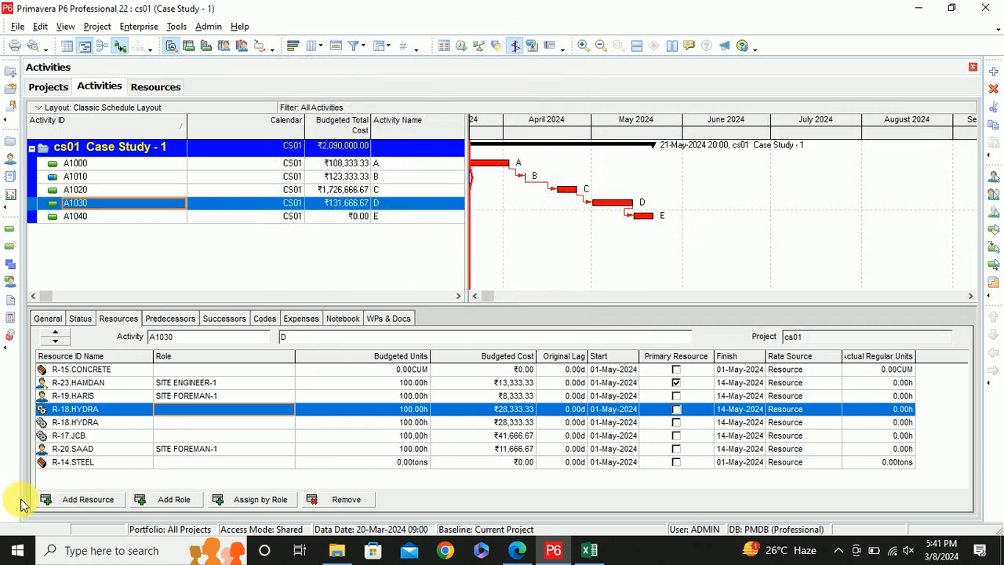
Check the planned steel quantity in the Excel sheet and set activity D's R-14 STEEL budgeted units to 10 tons in Primavera P6
key("alt+Tab")
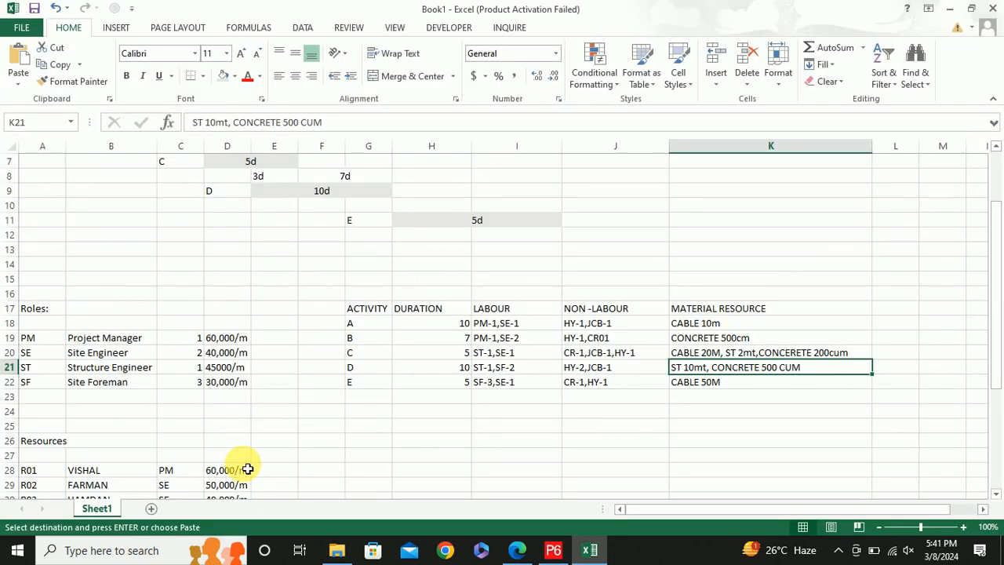
key("alt+Tab")
left_click(407, 463)
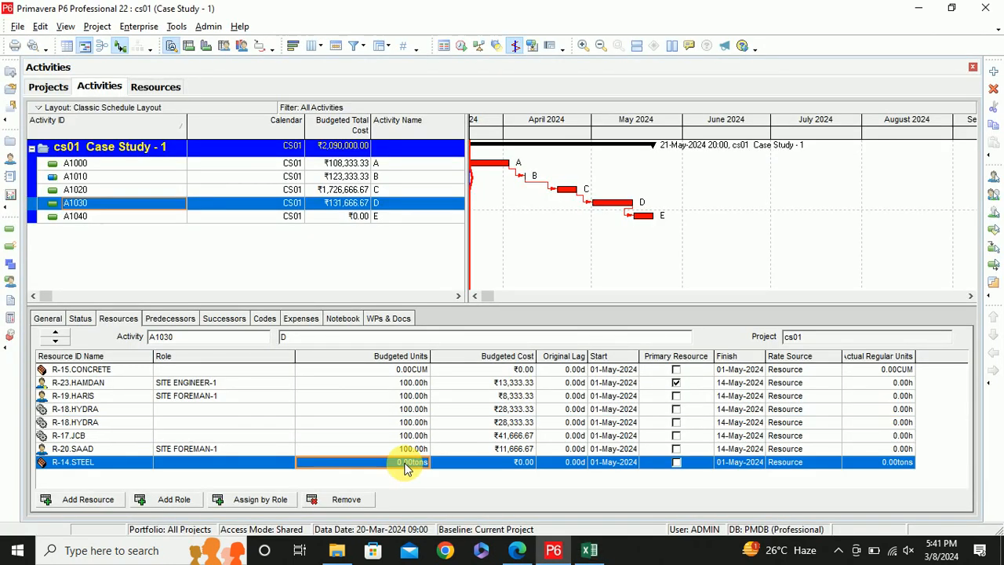
type("10")
key("Return")
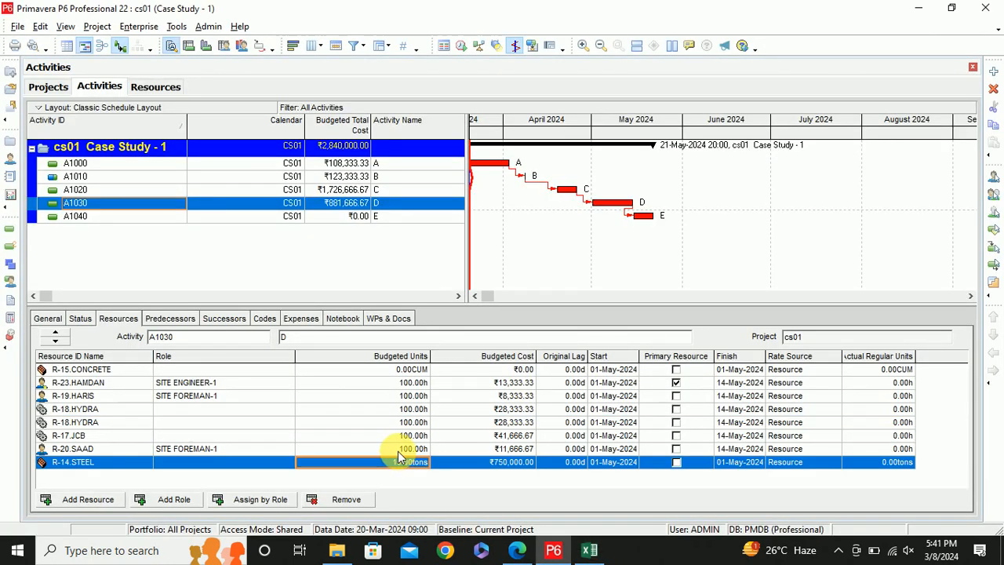
Check the planned concrete quantity in Excel, set activity D's R-15 CONCRETE budgeted units to 500 CUM in Primavera P6, and review activities C and D
key("alt+Tab")
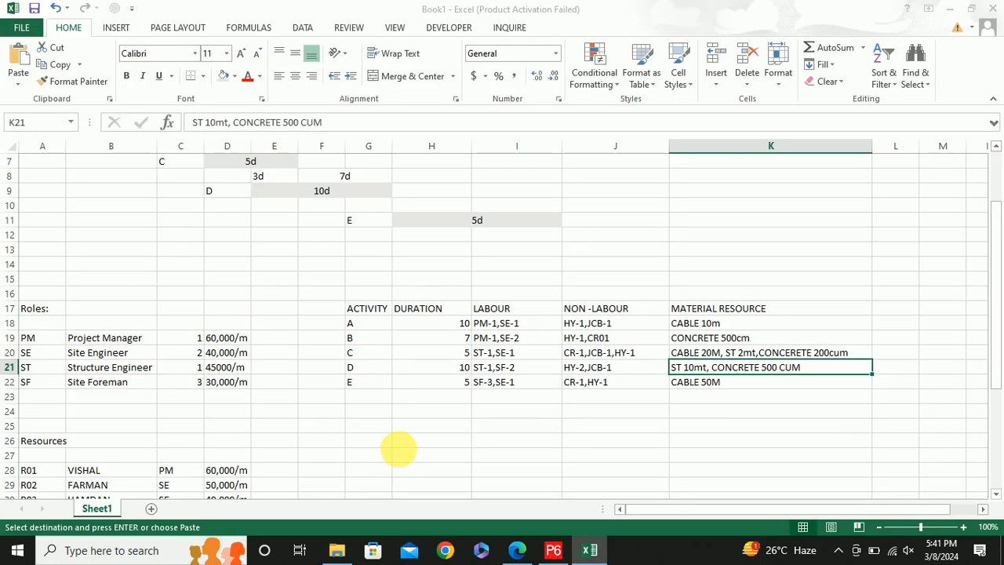
key("alt+Tab")
left_click(391, 371)
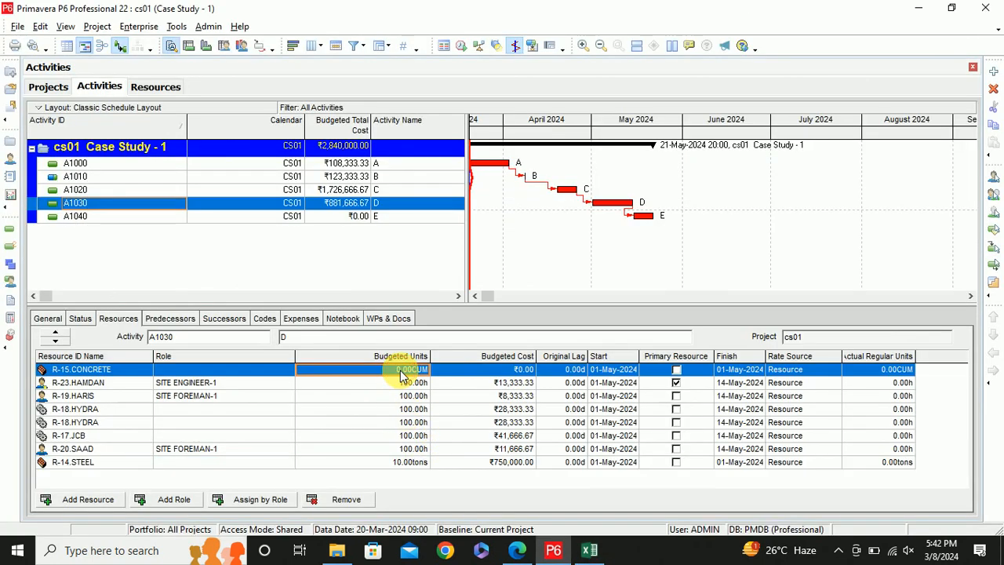
left_click(390, 371)
type("500")
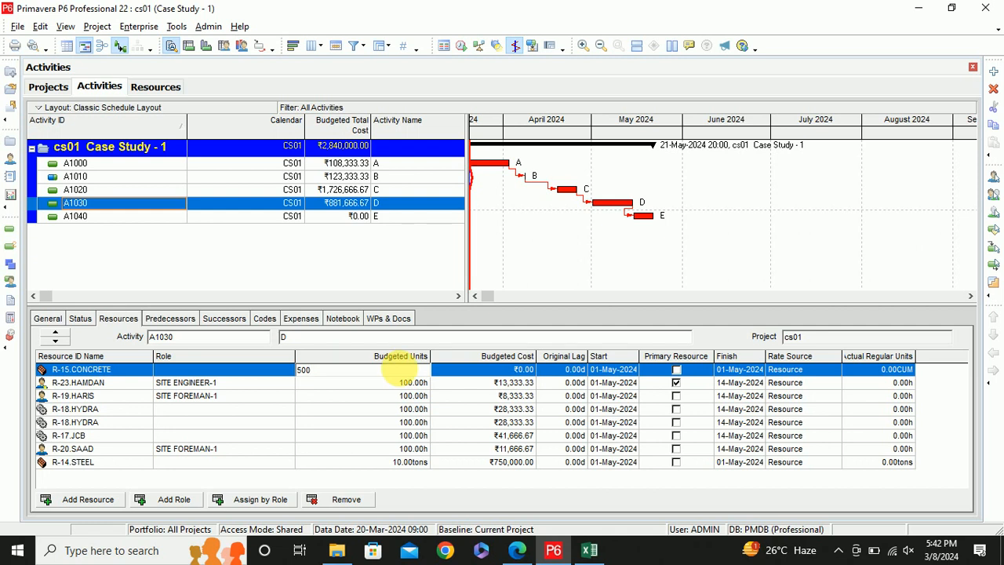
key("Return")
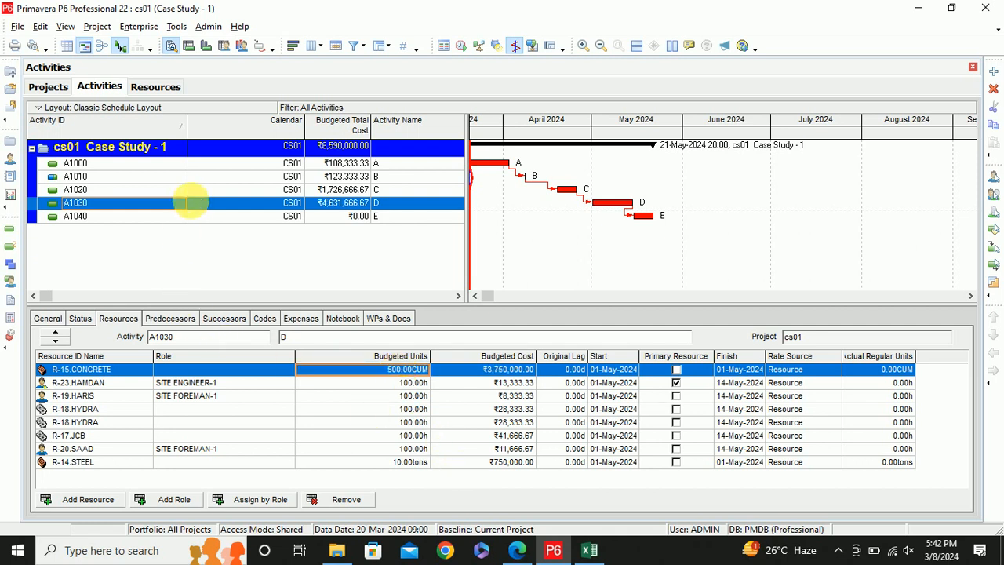
left_click(228, 192)
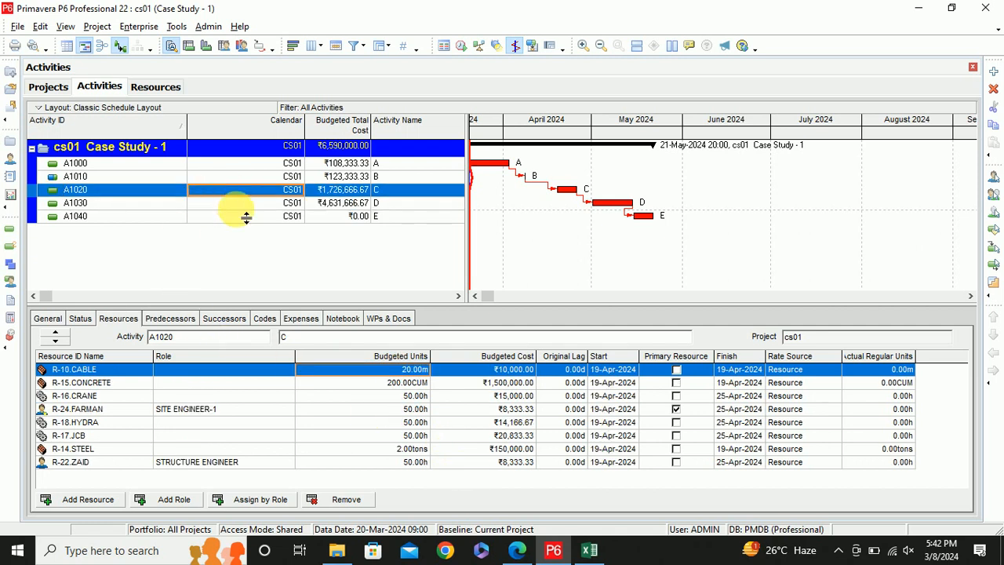
left_click(238, 204)
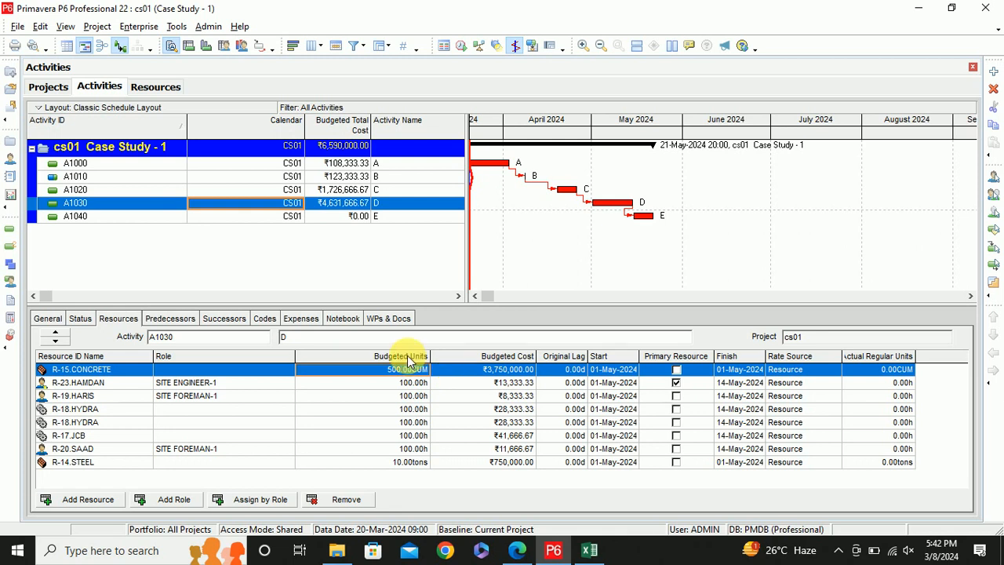
Look up activity E's planned labour in the Excel sheet and select activity A1040 in Primavera P6
key("alt+Tab")
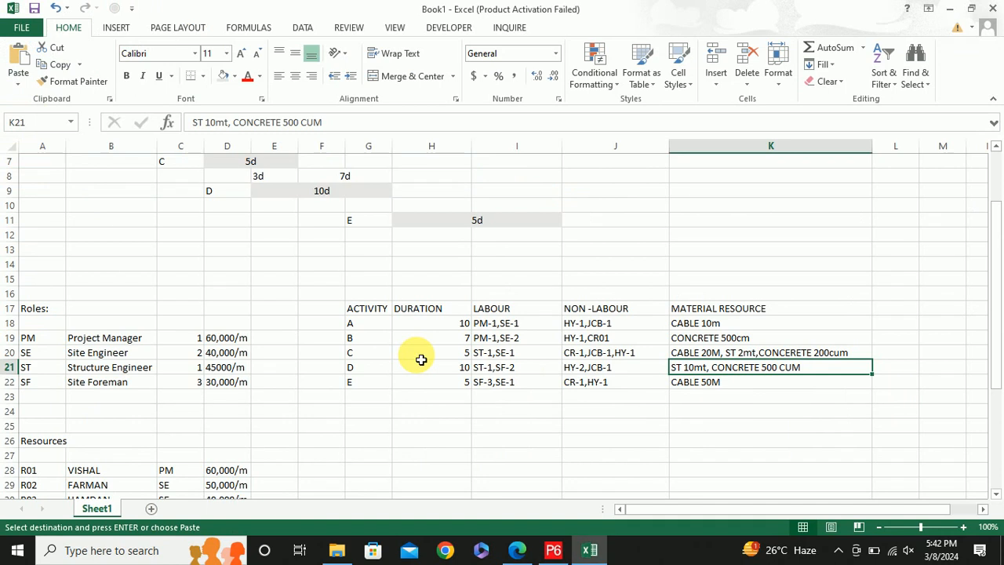
left_click(543, 388)
key("alt+Tab")
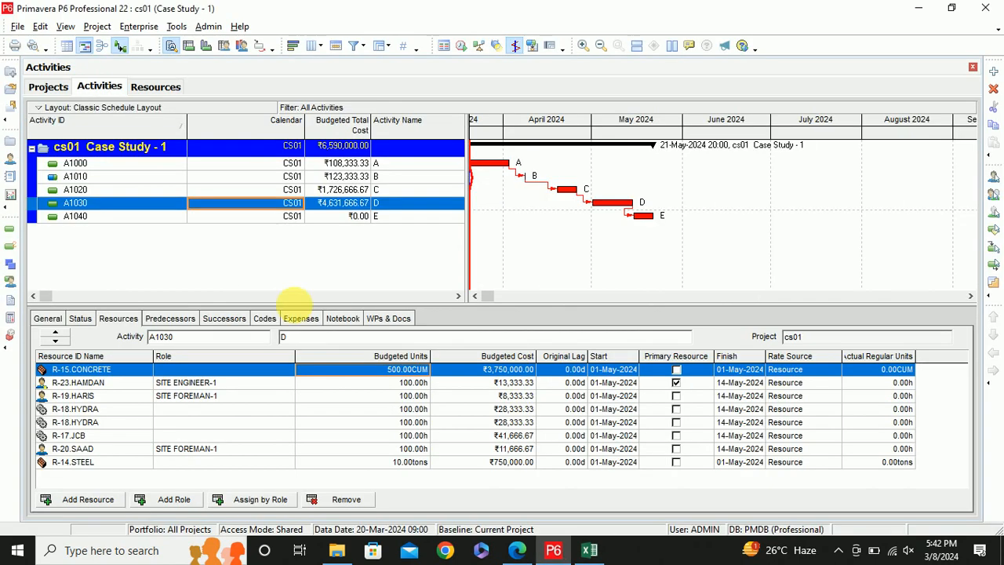
left_click(111, 220)
key("alt+Tab")
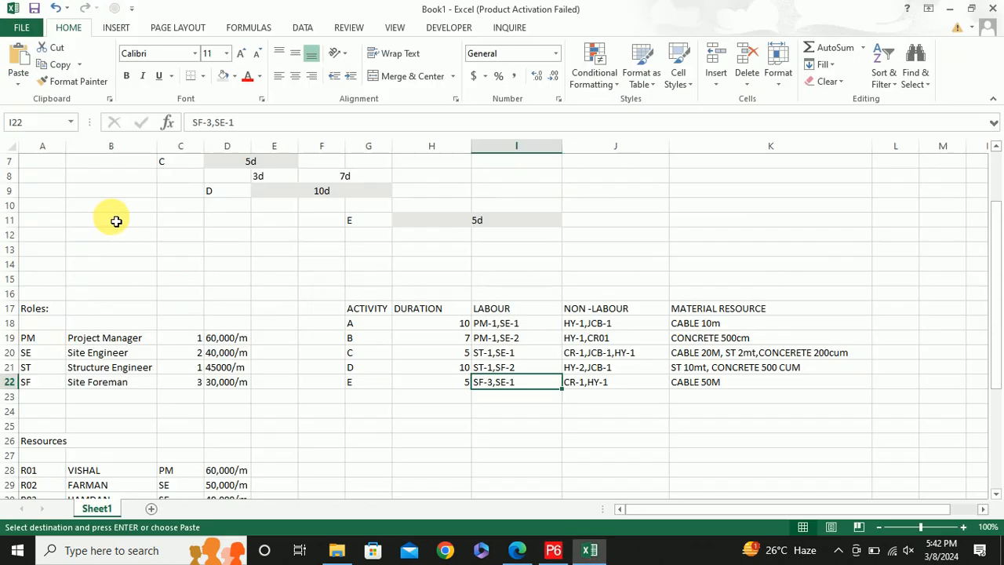
key("alt+Tab")
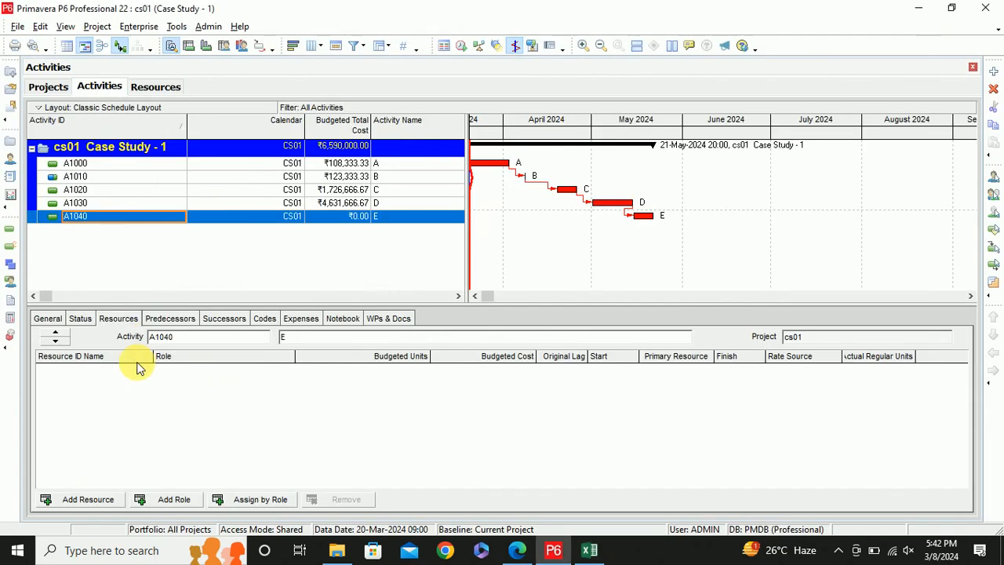
Assign the SF01 SITE FOREMAN-1 role to activity E (A1040) three times, collapsing the unrelated role groups
left_click(168, 499)
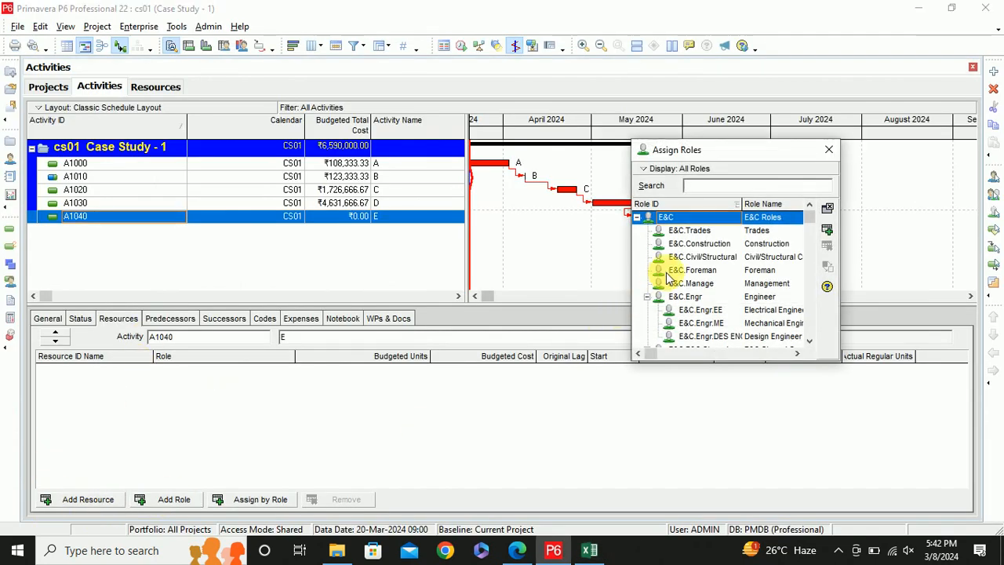
left_click(637, 218)
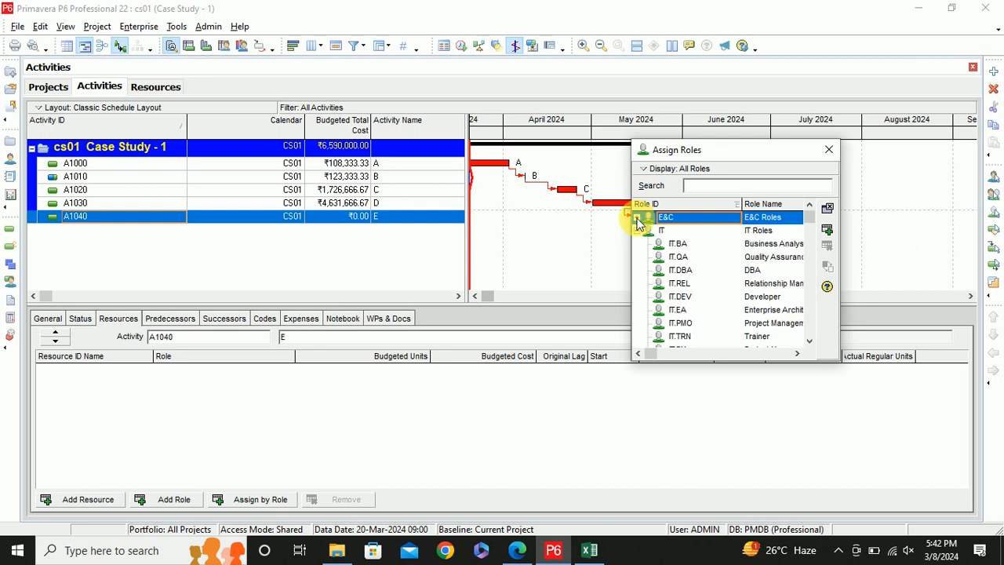
left_click(637, 230)
left_click(637, 244)
left_click(637, 258)
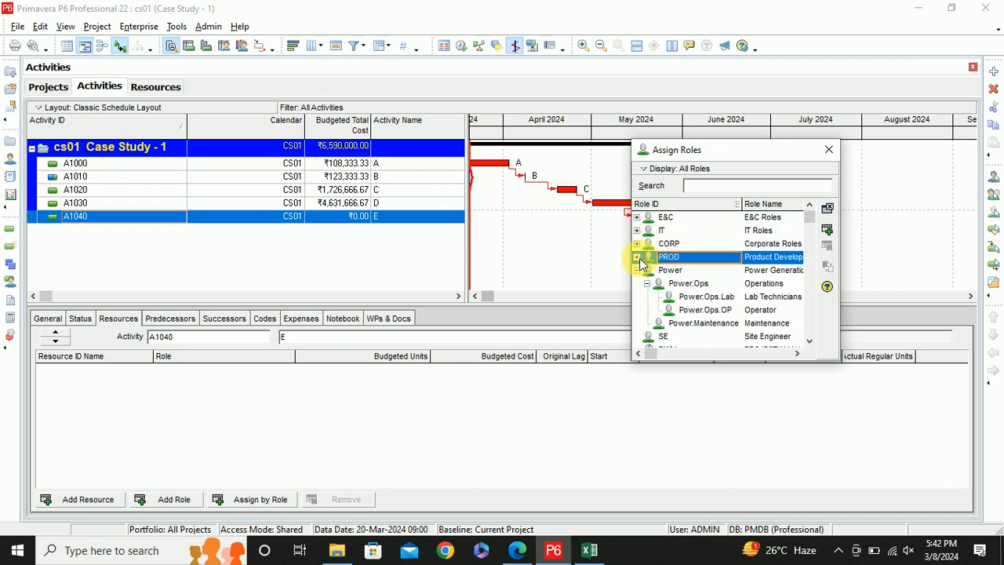
left_click(637, 270)
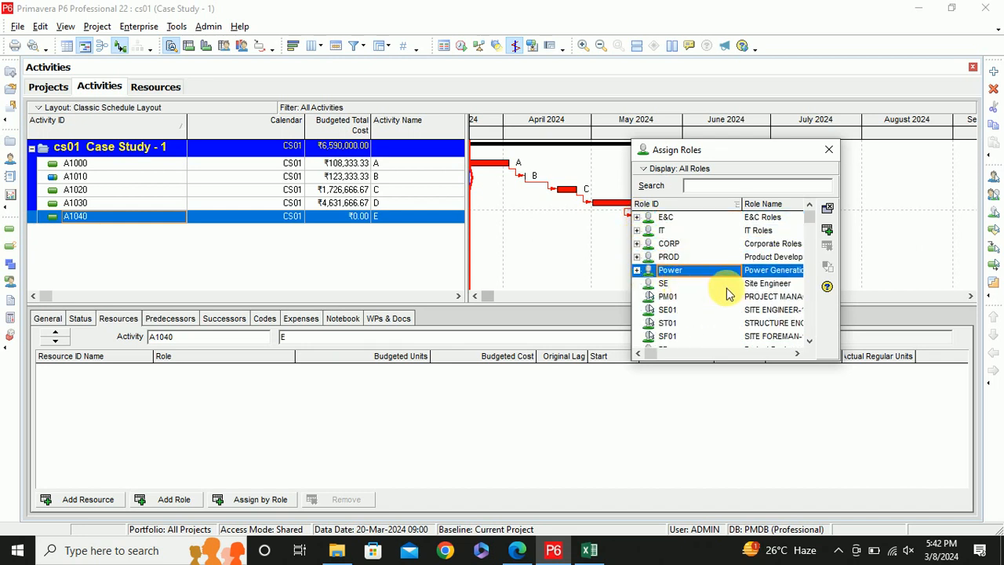
left_click(744, 337)
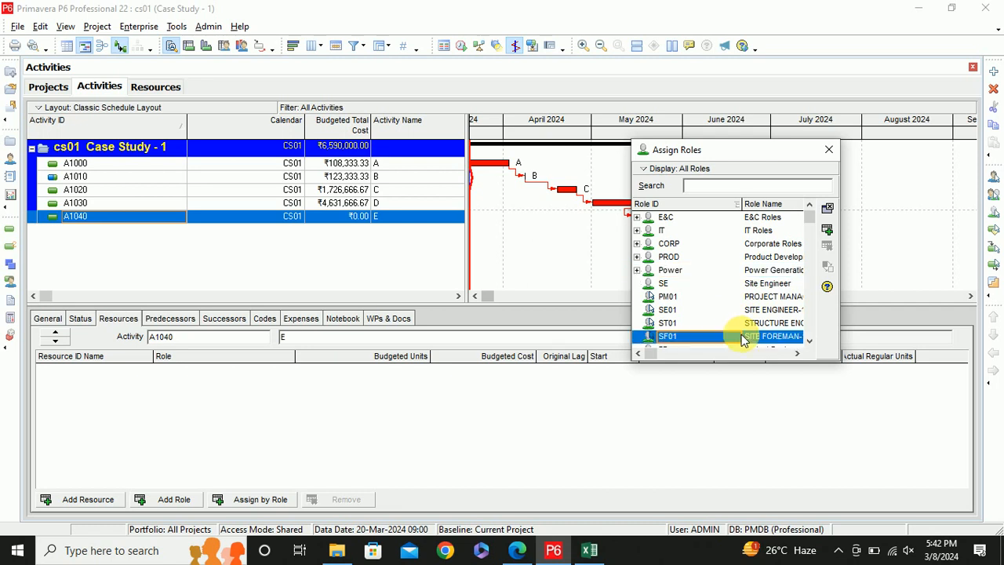
left_click(827, 230)
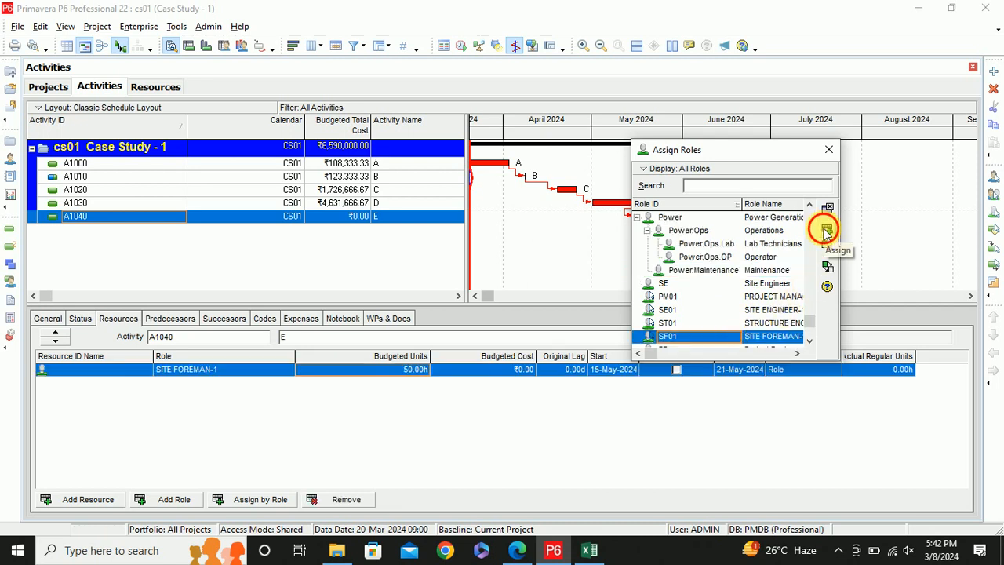
left_click(825, 232)
left_click(825, 232)
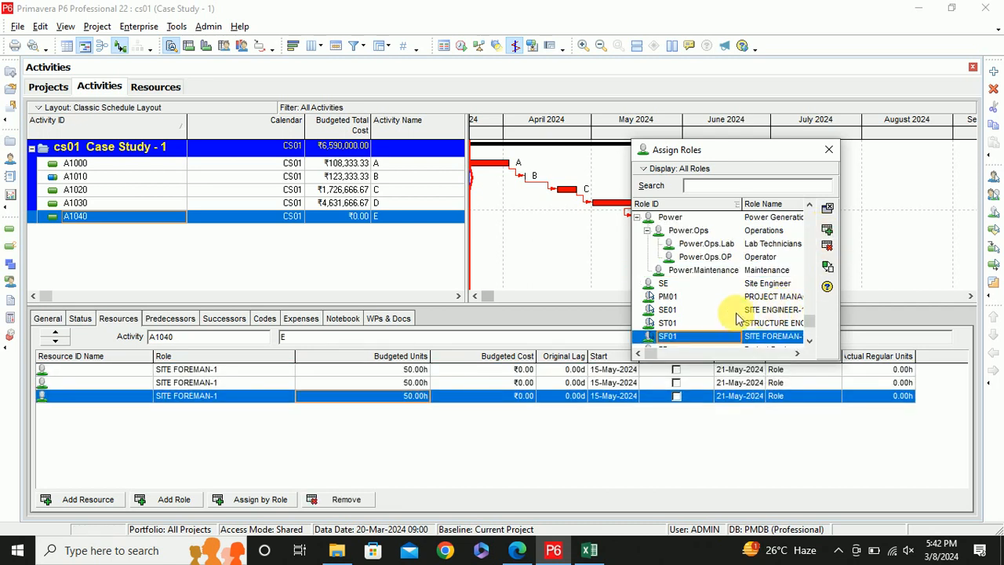
Assign the SE01 SITE ENGINEER-1 role once to activity E and check its planned labour in the Excel sheet
left_click(751, 314)
left_click(827, 230)
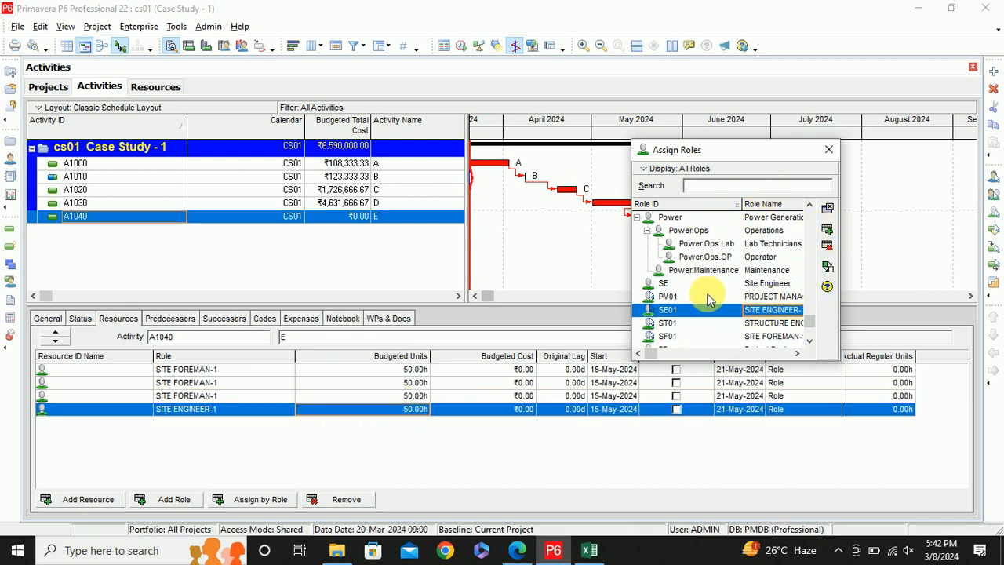
key("alt+Tab")
key("alt+Tab")
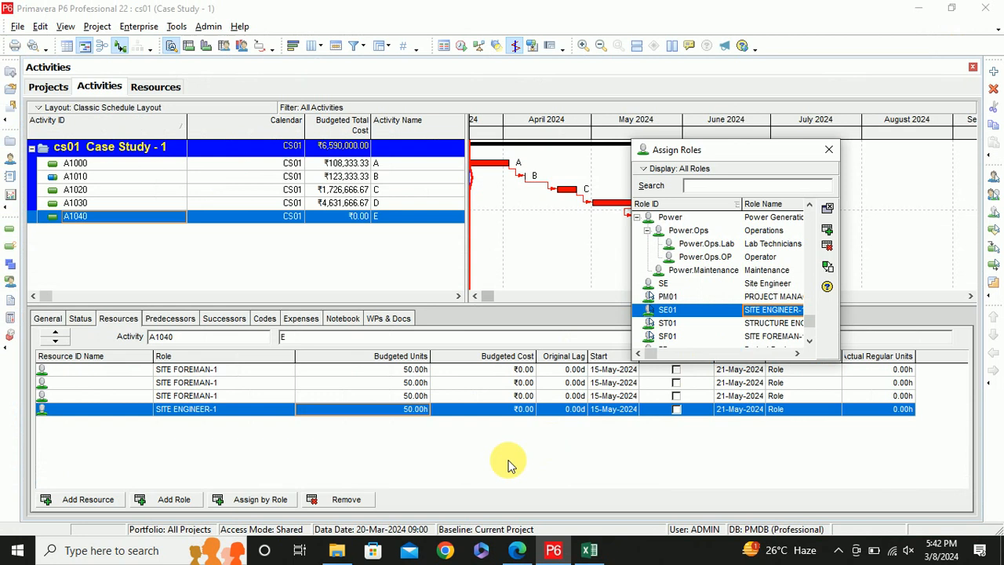
Assign resource R-23 by role to activity E's SITE ENGINEER-1 assignment, using the new resource's units per time and overtime factor
left_click(260, 500)
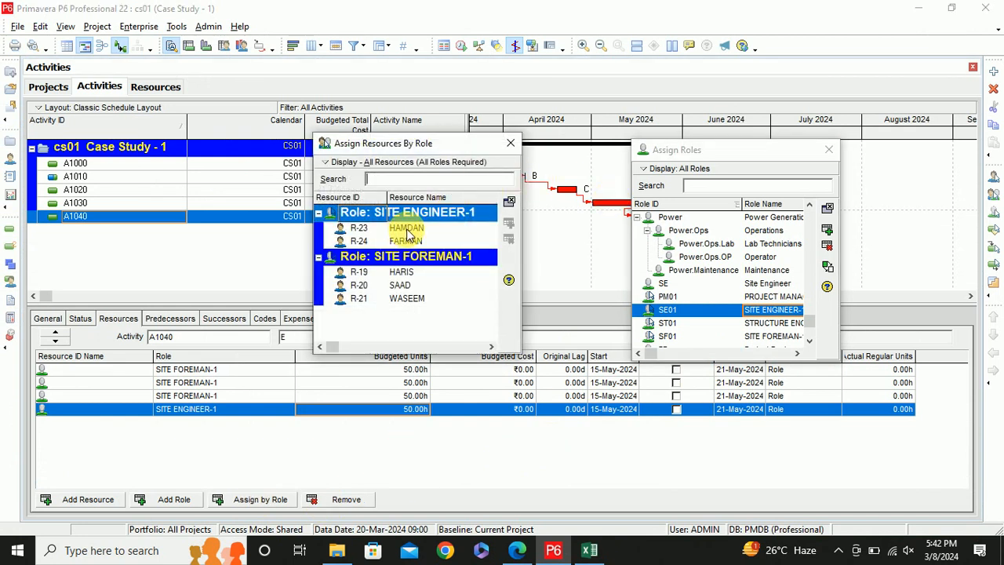
left_click(407, 230)
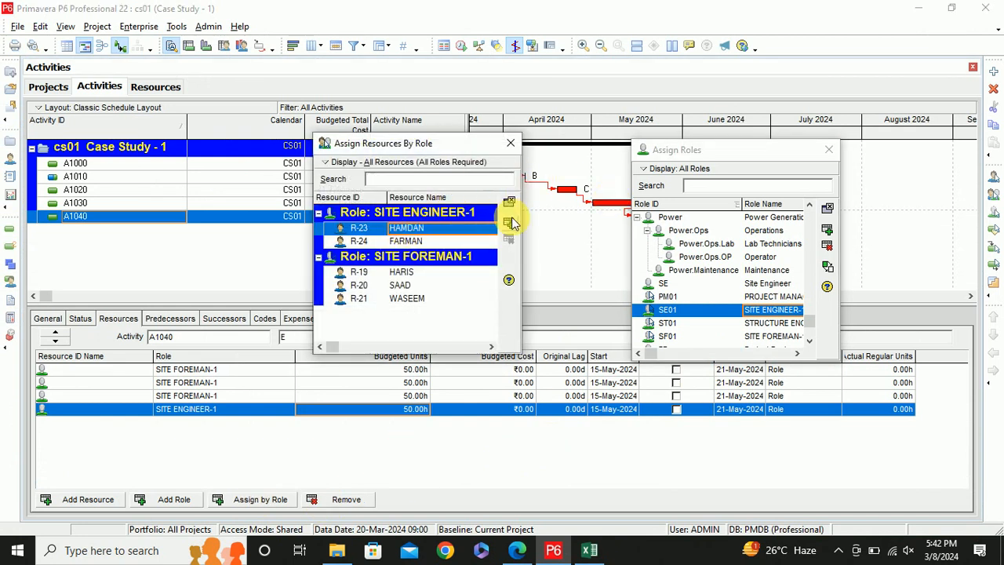
left_click(511, 223)
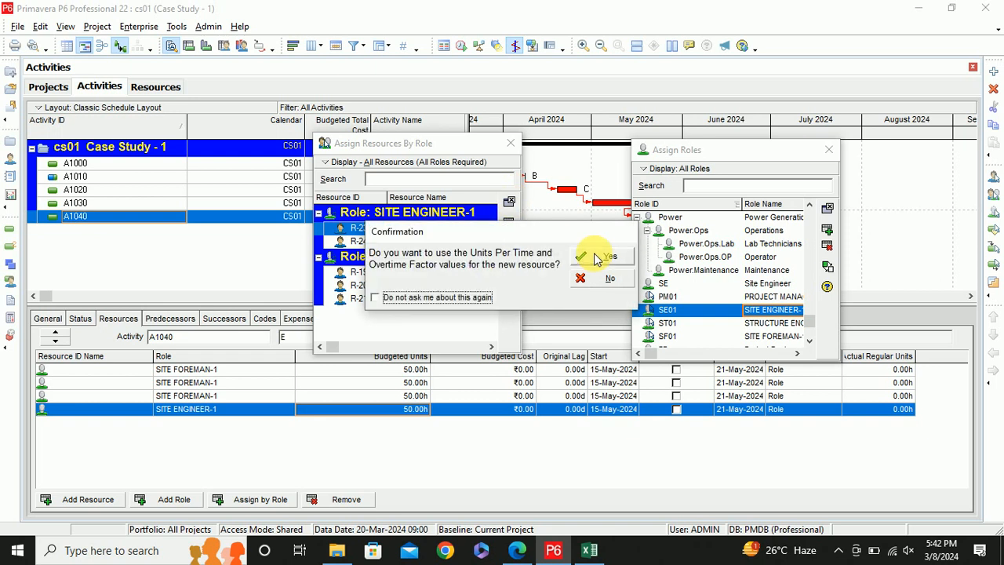
left_click(596, 257)
Assign resource R-19 by role to activity E's SITE FOREMAN-1 assignments with its own units per time values, and close Assign Resources By Role
left_click(218, 384)
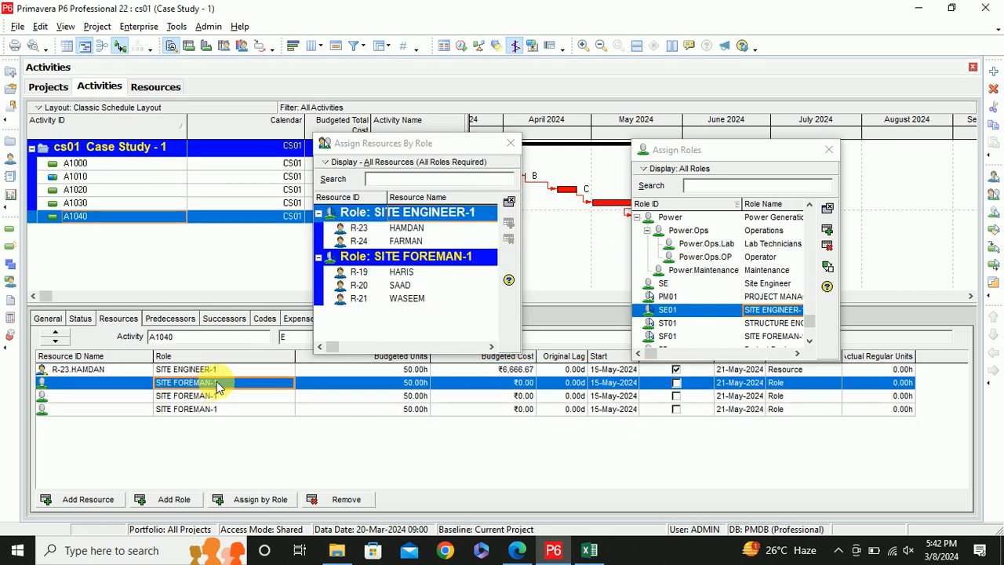
left_click(404, 272)
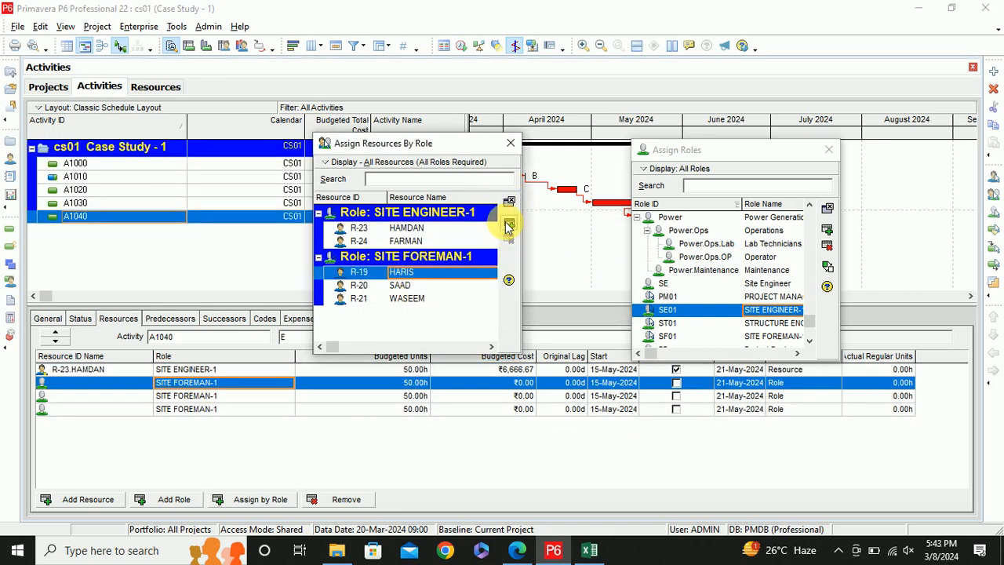
left_click(508, 226)
left_click(595, 259)
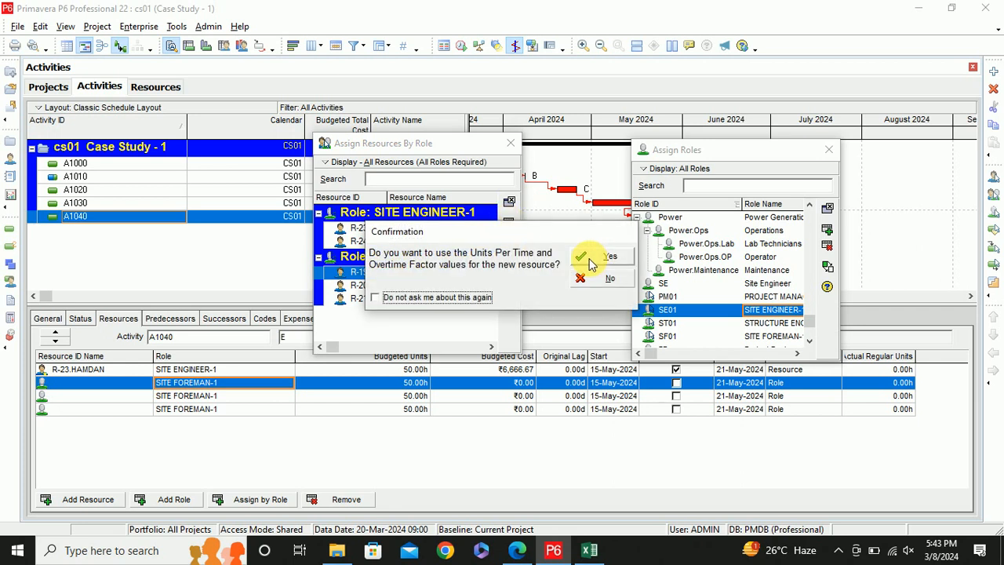
left_click(590, 260)
left_click(590, 261)
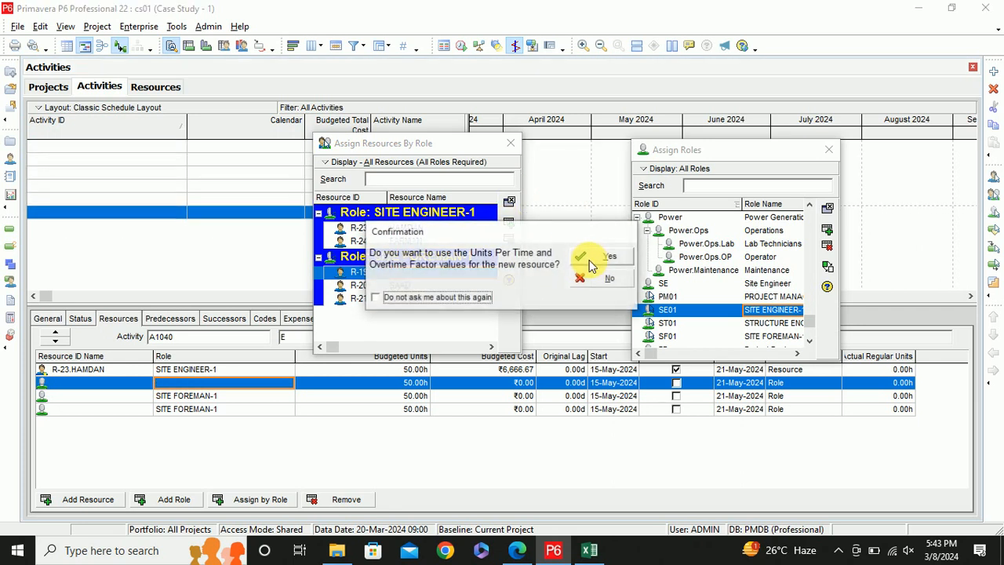
left_click(590, 260)
left_click(590, 260)
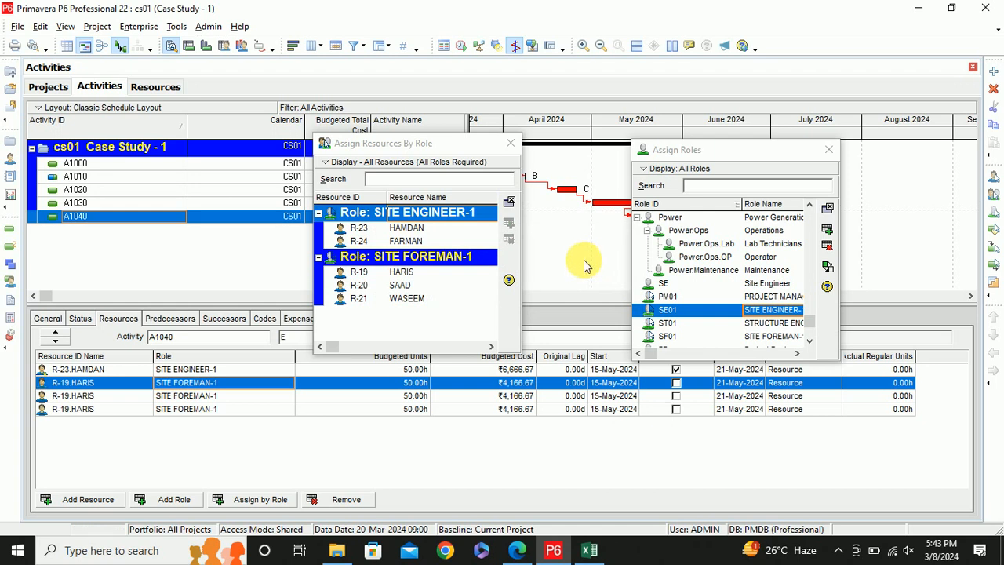
left_click(509, 145)
Replace one duplicate R-19 foreman on activity E with CS01 resource R-20, using its units per time values, and recheck the planned labour in Excel
left_click(127, 397)
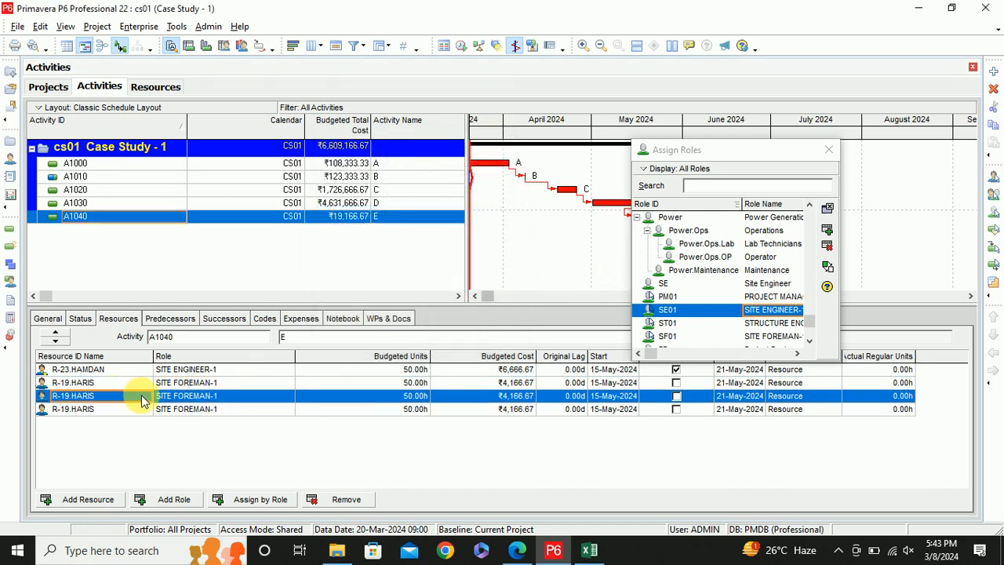
double_click(141, 395)
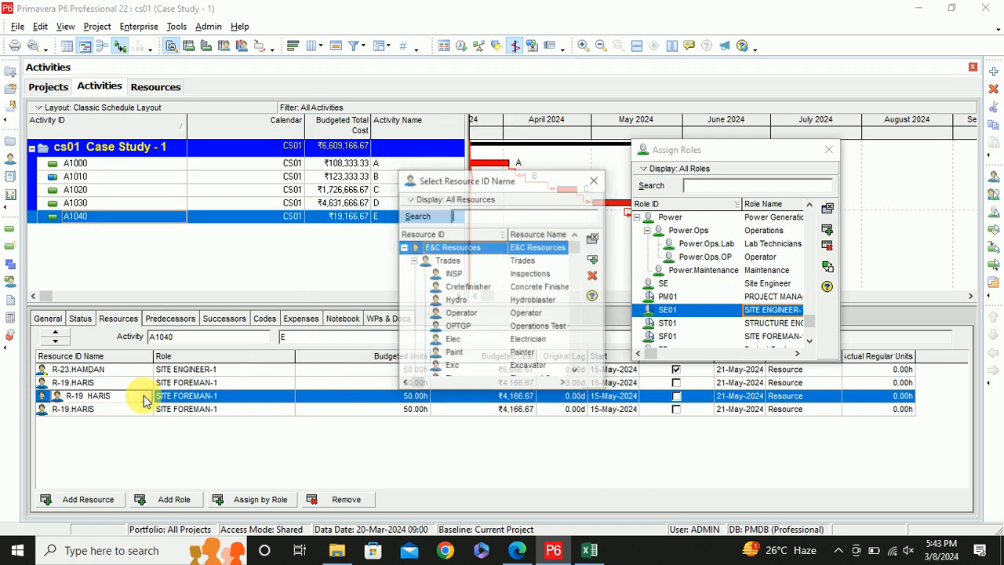
left_click(403, 248)
left_click(403, 261)
left_click(405, 275)
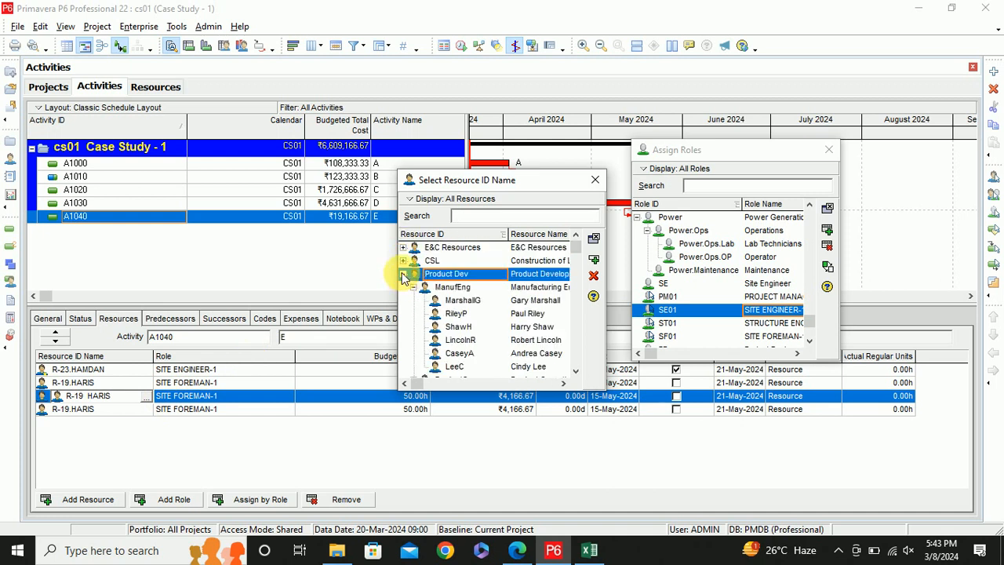
left_click(403, 274)
left_click(405, 288)
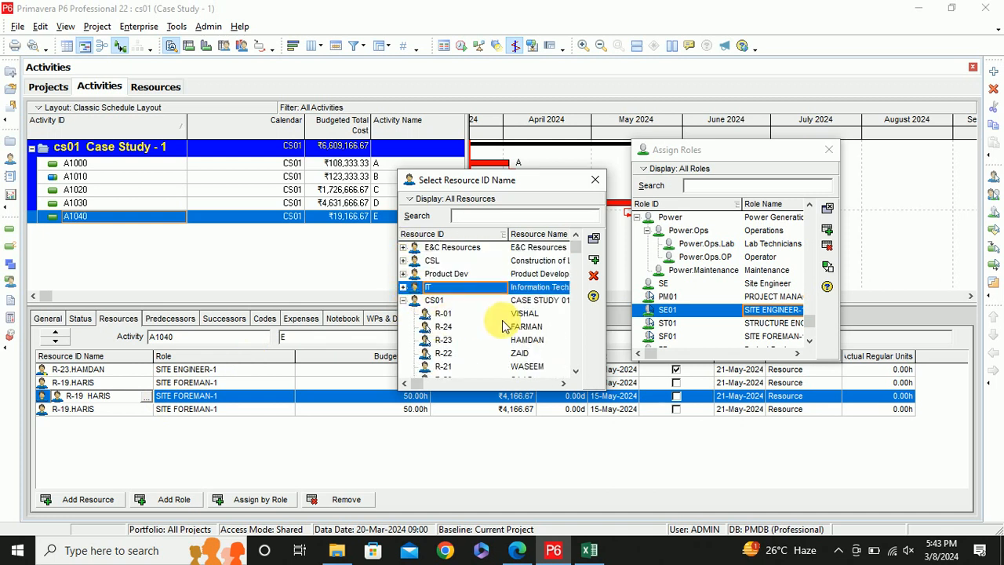
scroll(465, 344, "down", 5)
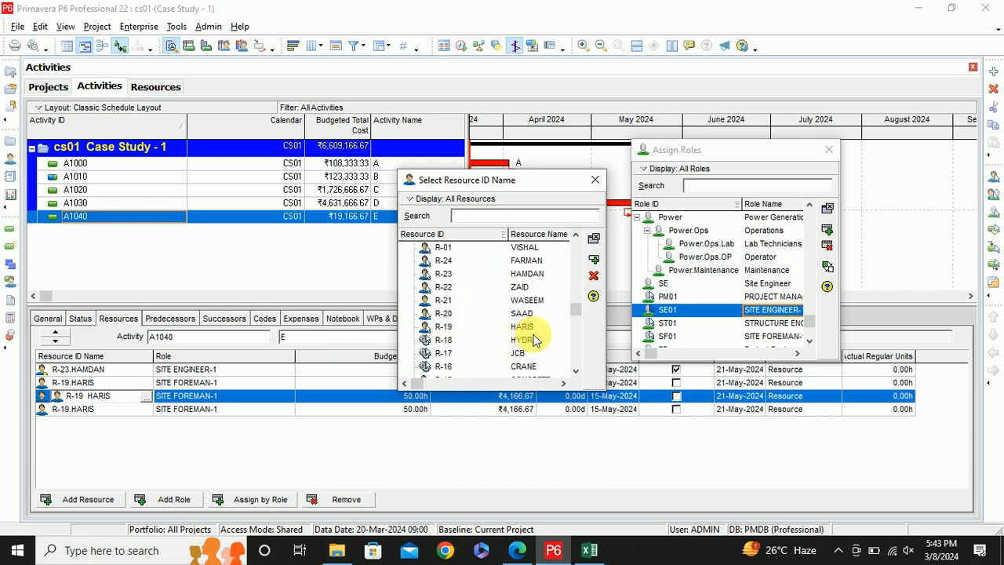
double_click(519, 314)
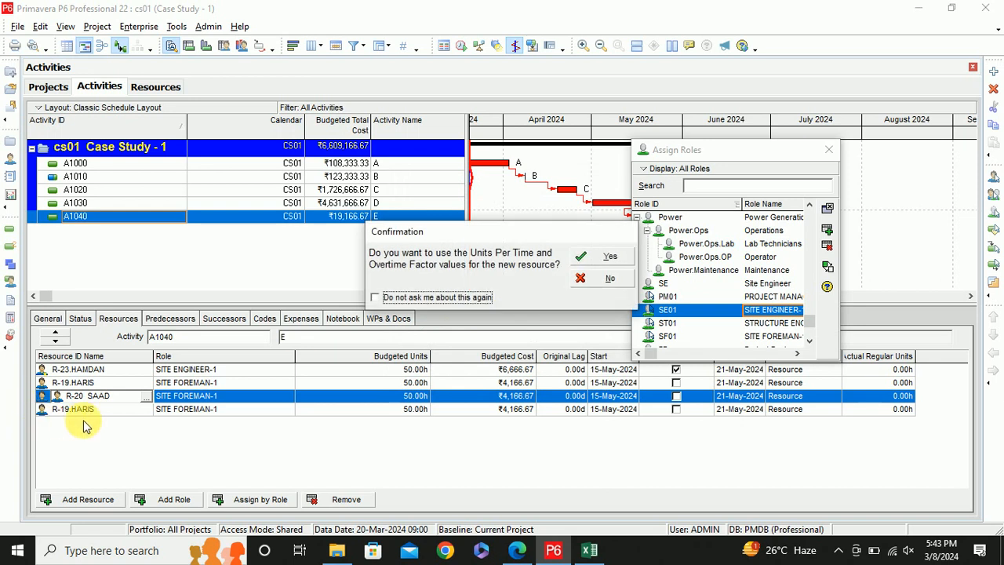
left_click(590, 259)
key("alt+Tab")
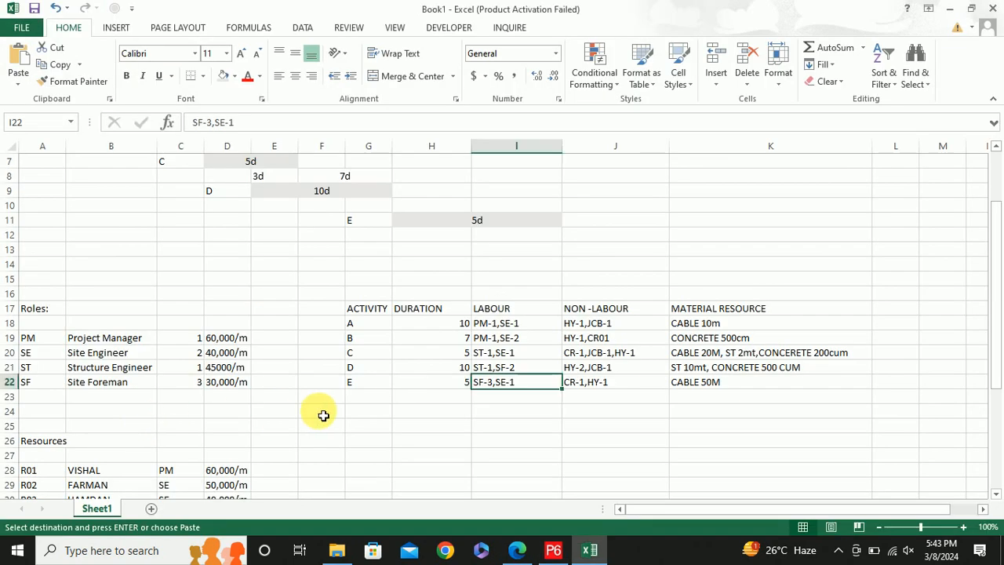
key("alt+Tab")
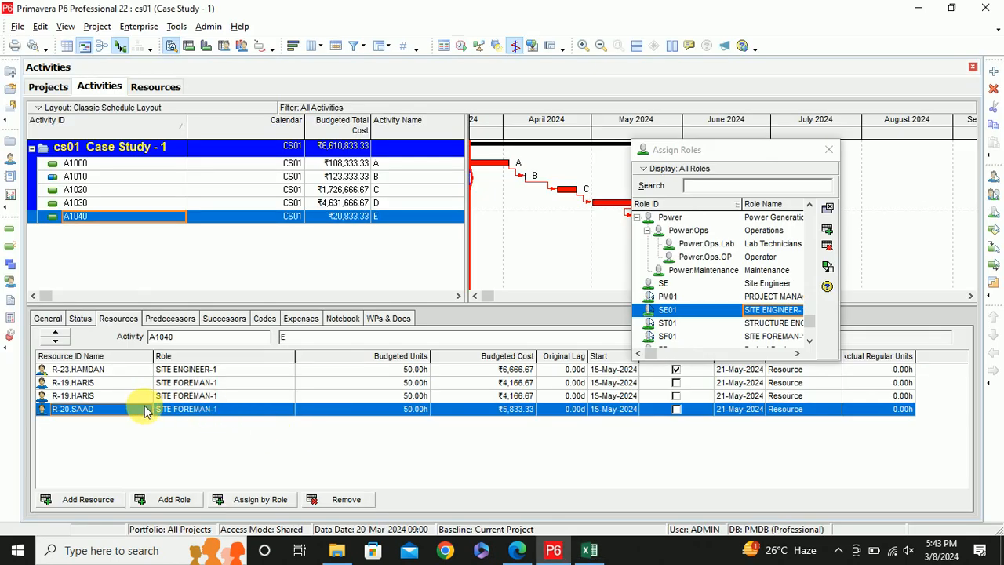
Replace the remaining duplicate R-19 foreman on activity E with CS01 resource R-21, using its units per time values, and close Assign Roles
left_click(134, 395)
left_click(135, 395)
left_click(146, 396)
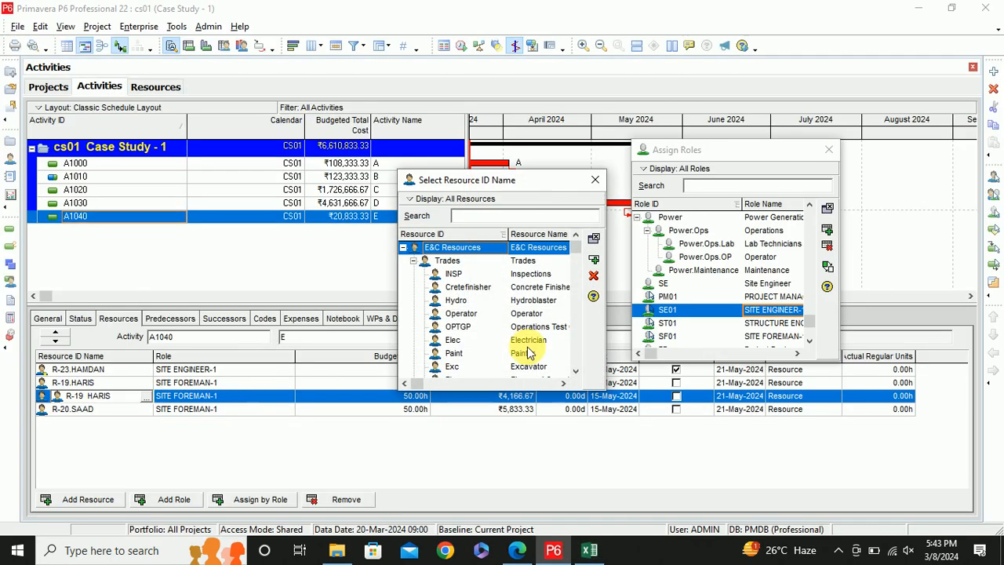
left_click(404, 249)
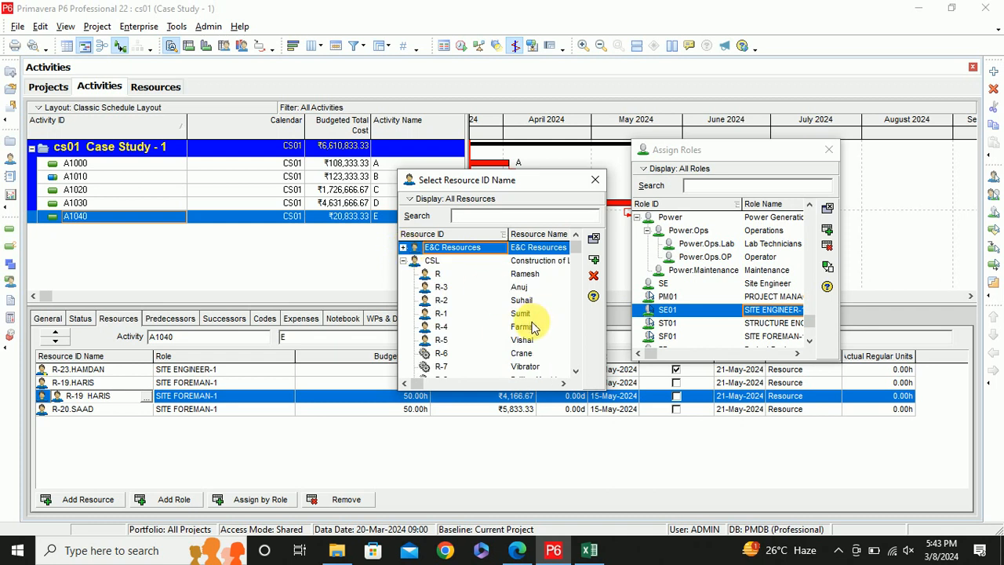
scroll(531, 328, "down", 1)
scroll(532, 328, "down", 2)
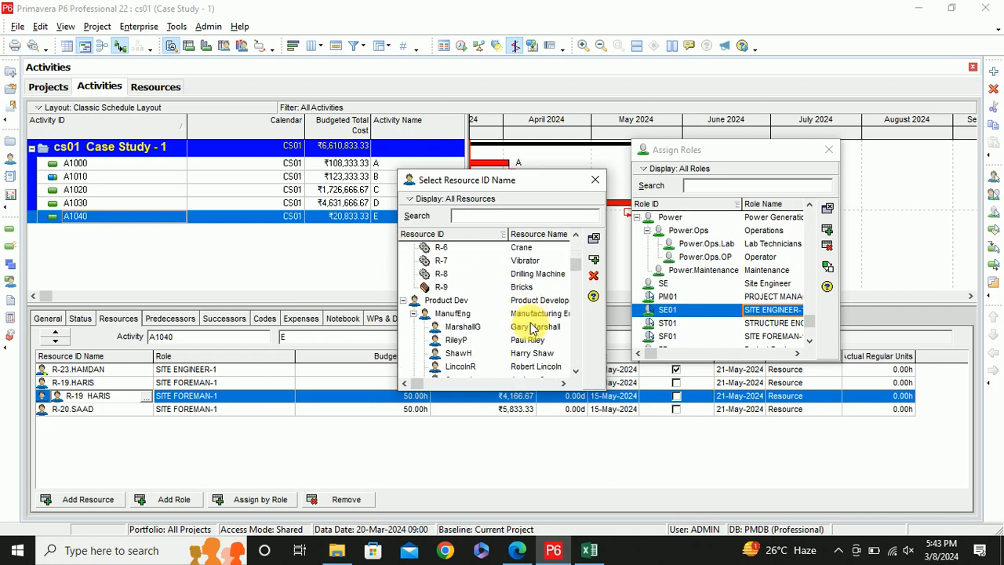
scroll(534, 318, "up", 3)
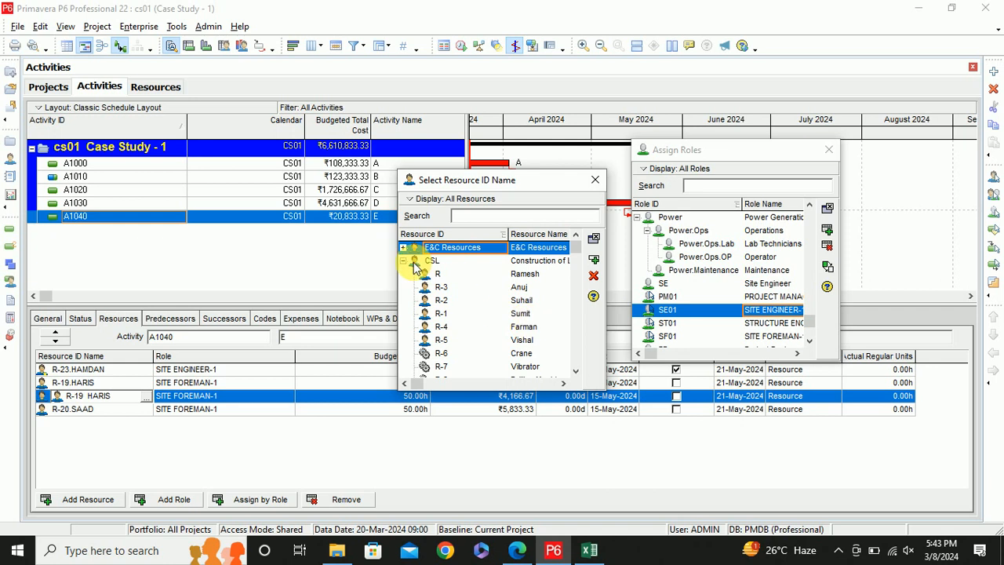
left_click(404, 261)
left_click(407, 275)
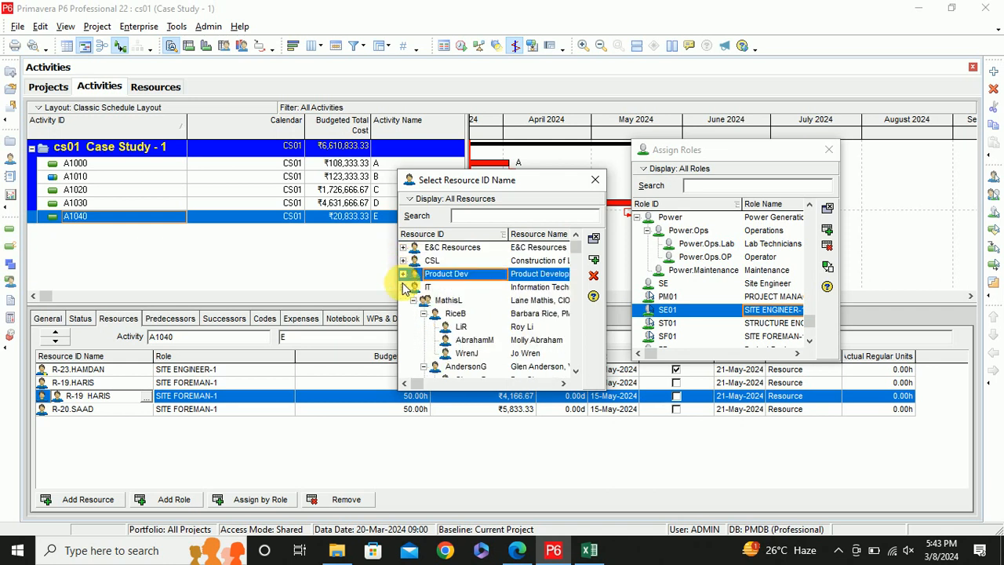
left_click(404, 288)
scroll(529, 340, "down", 1)
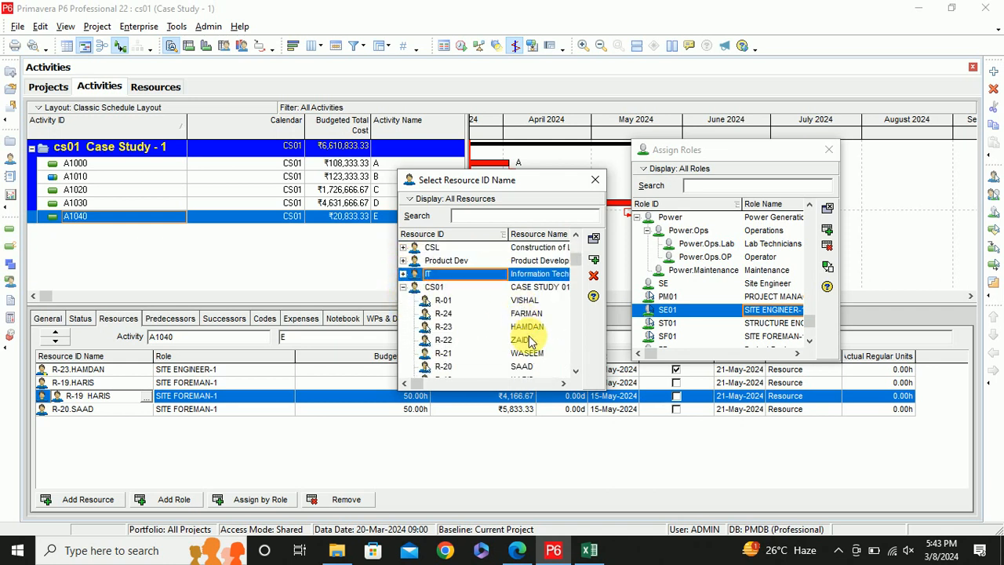
scroll(525, 353, "down", 2)
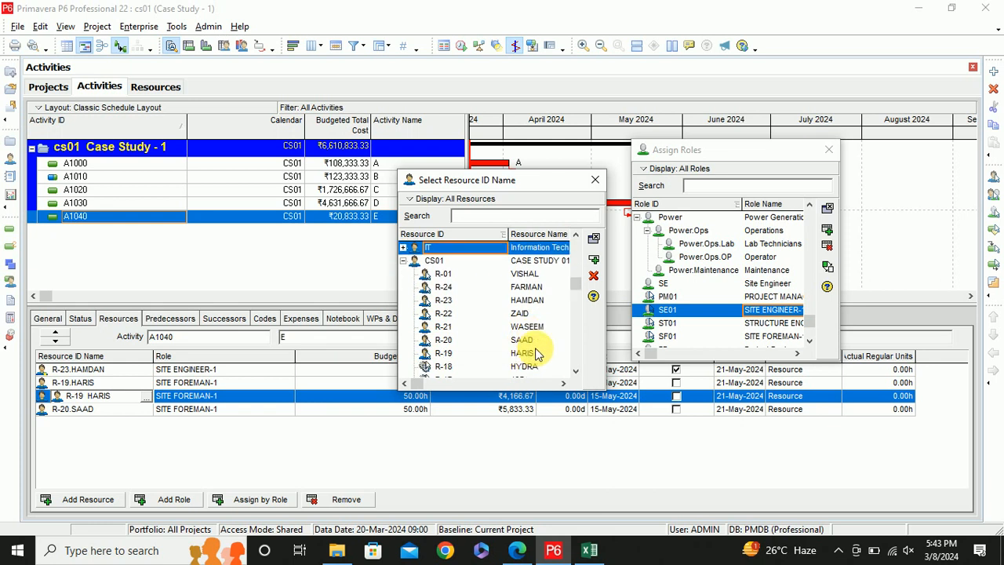
double_click(539, 332)
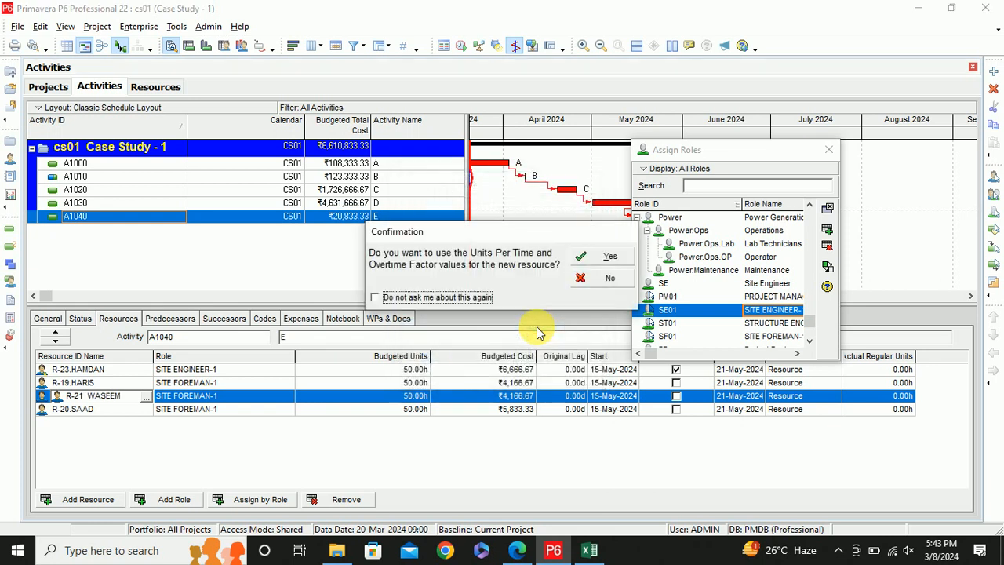
left_click(596, 262)
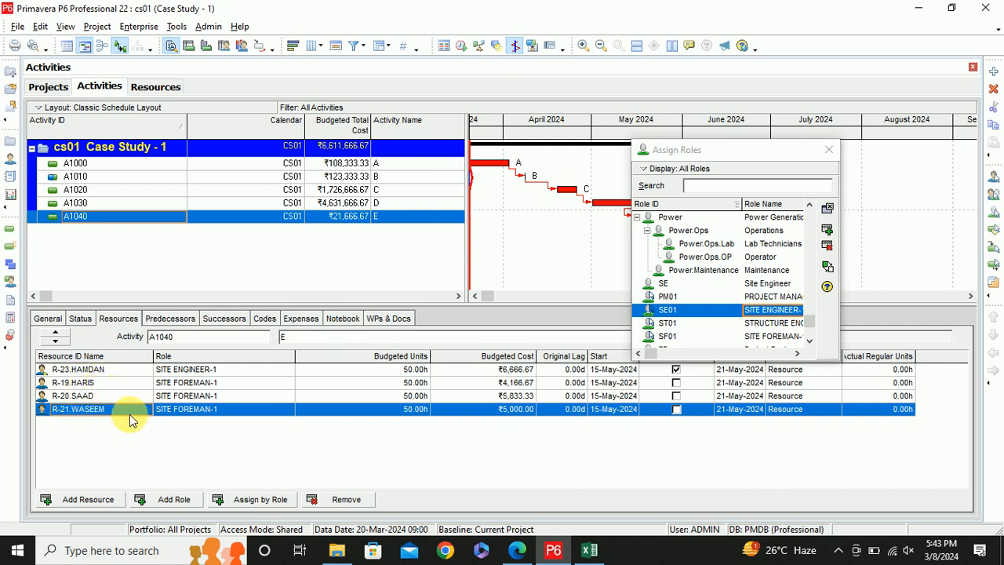
left_click(828, 149)
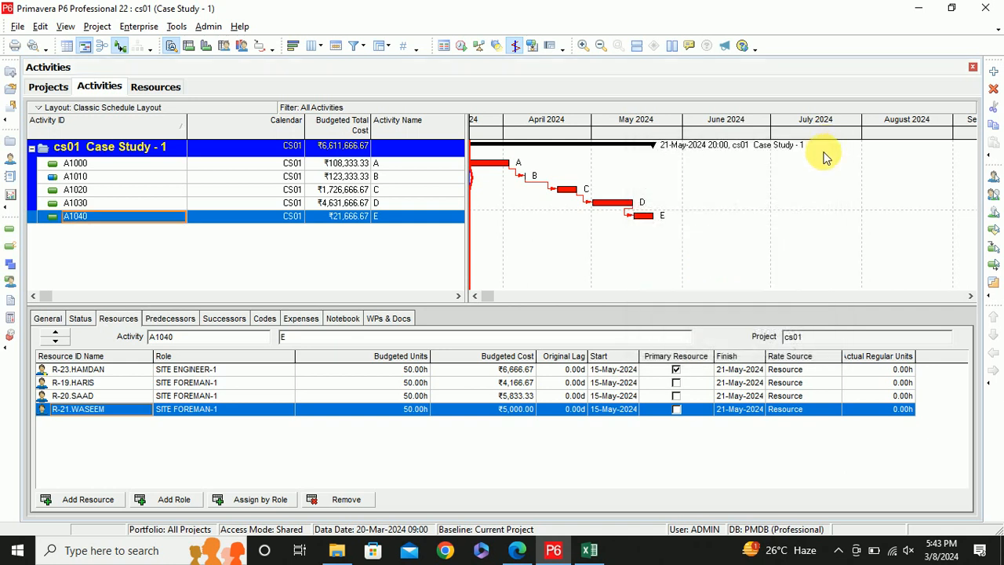
Check activity E's planned non-labour resources in Excel and assign CS01 resources R-16 CRANE and R-18 HYDRA to the activity in Primavera P6
key("alt+Tab")
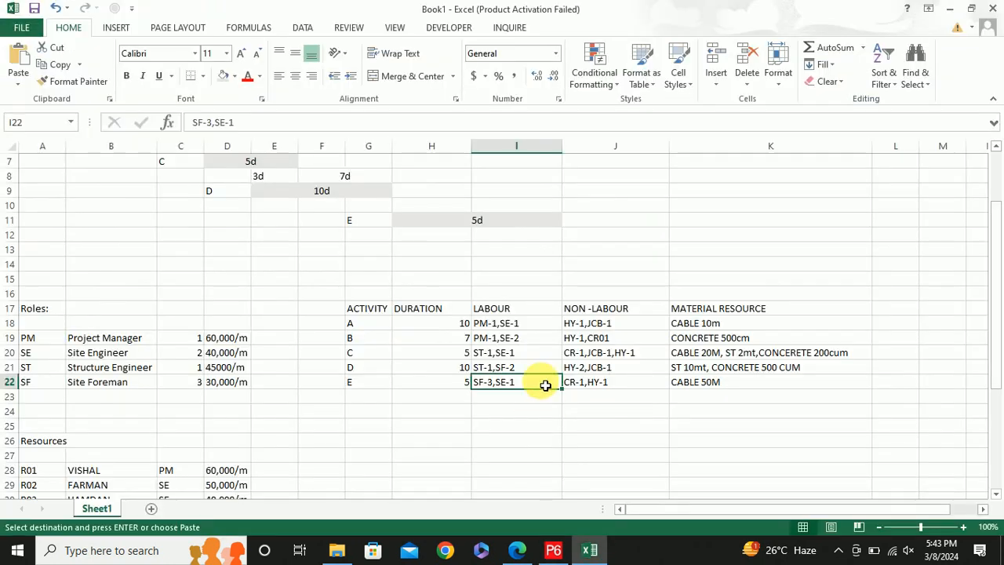
key("alt+Tab")
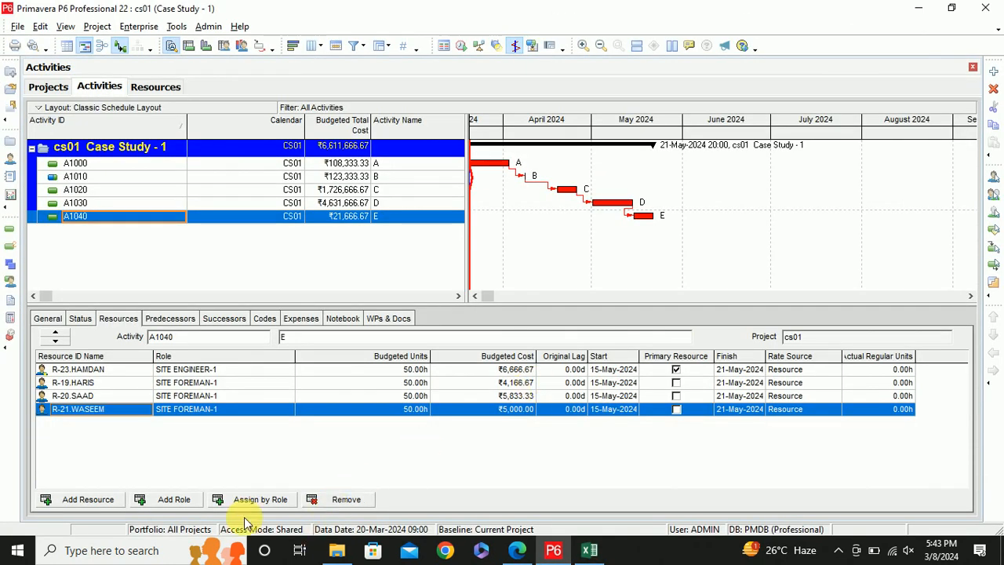
left_click(93, 500)
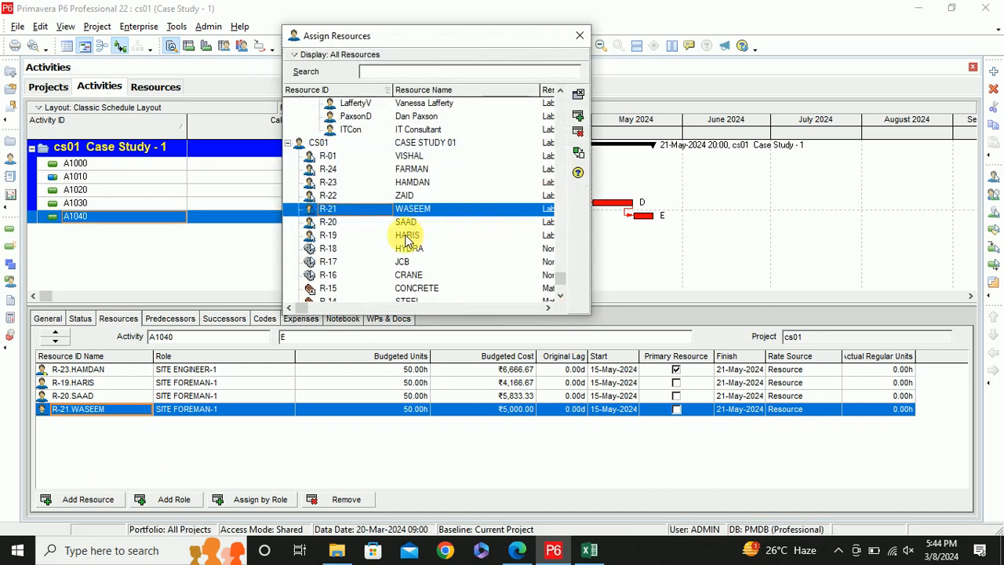
left_click(409, 276)
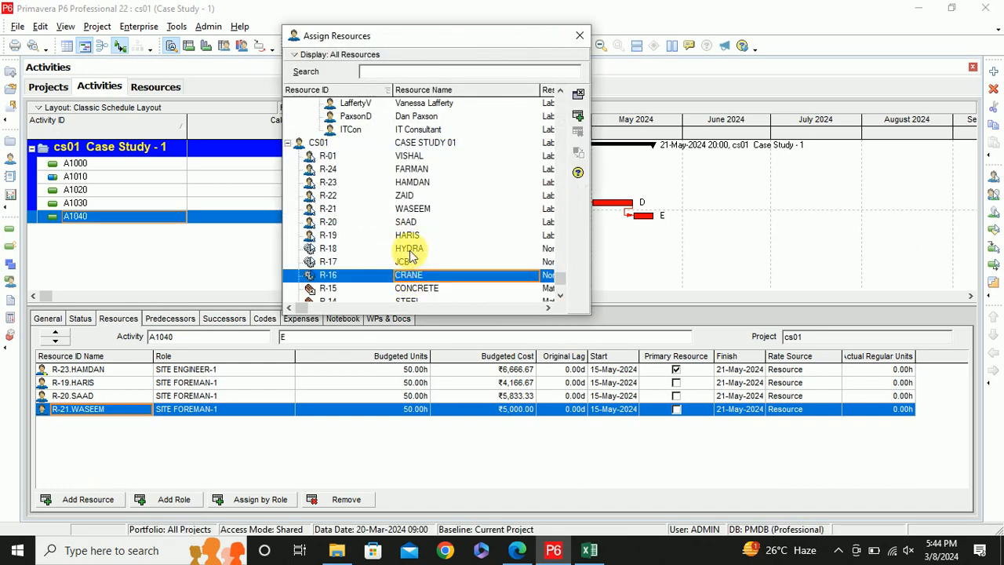
left_click(409, 250, "ctrl")
left_click(578, 115)
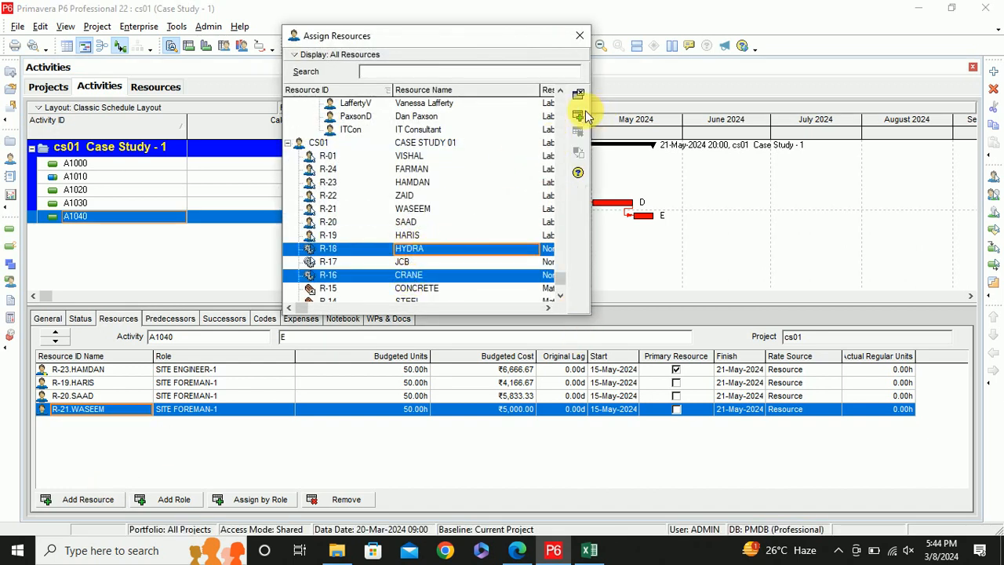
Assign material R-10 CABLE to activity E with 50 m budgeted units as planned in Excel, and close Assign Resources
key("alt+Tab")
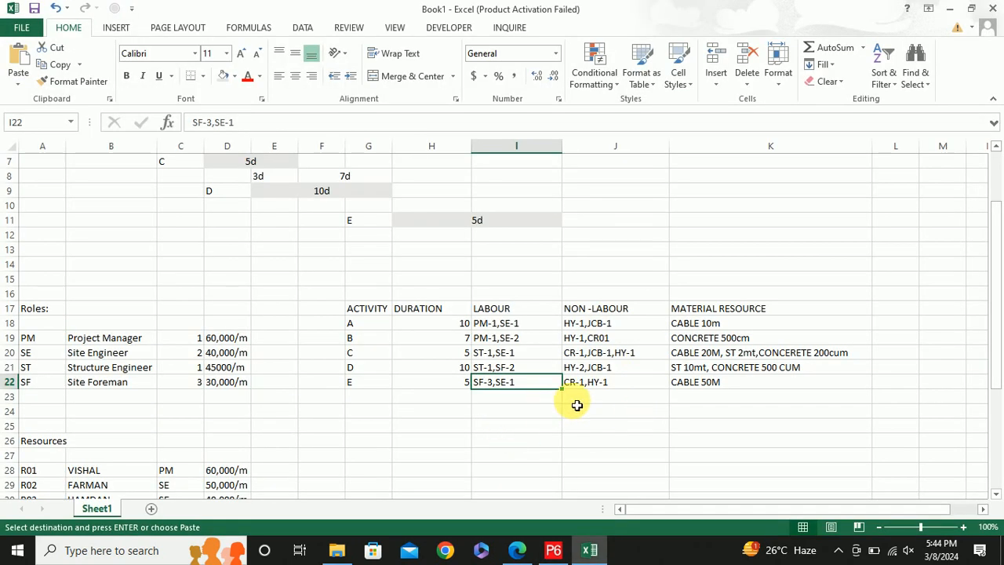
key("alt+Tab")
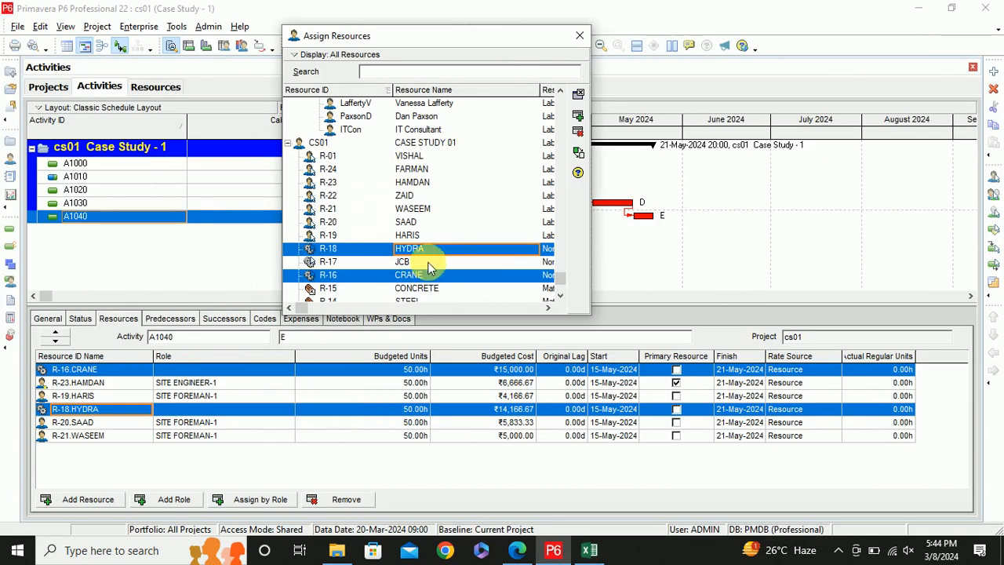
scroll(425, 270, "down", 2)
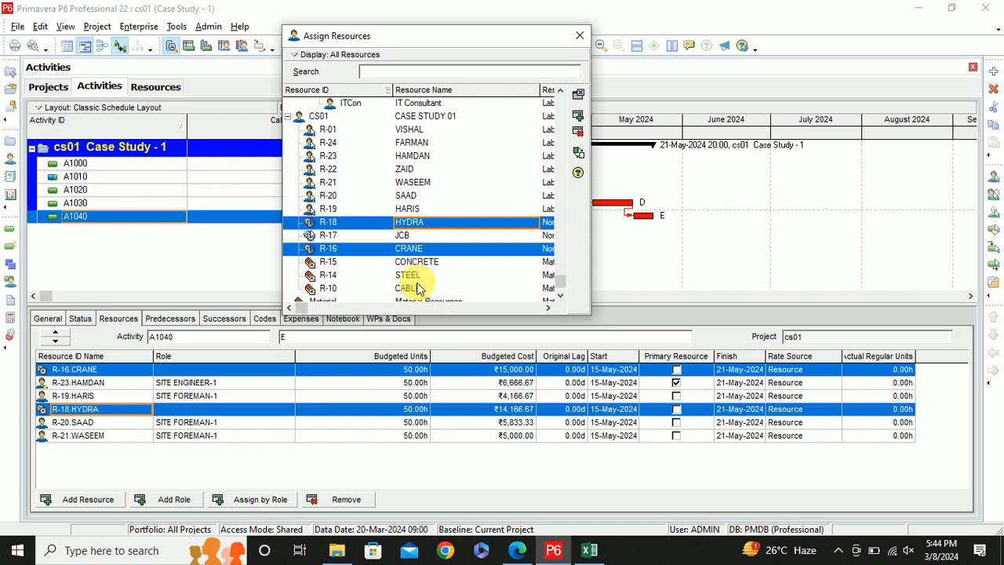
left_click(418, 287)
left_click(578, 116)
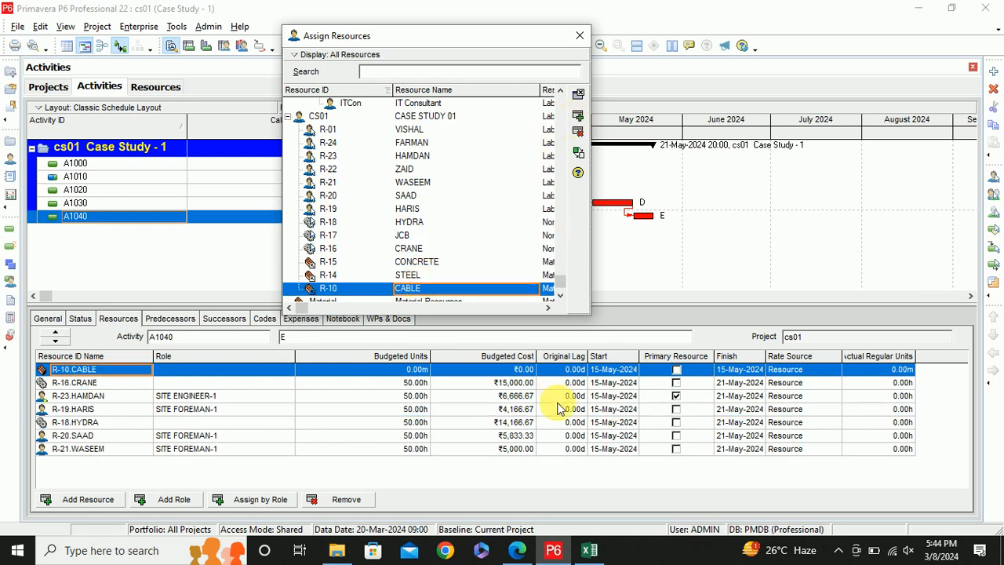
key("alt+Tab")
key("alt+Tab")
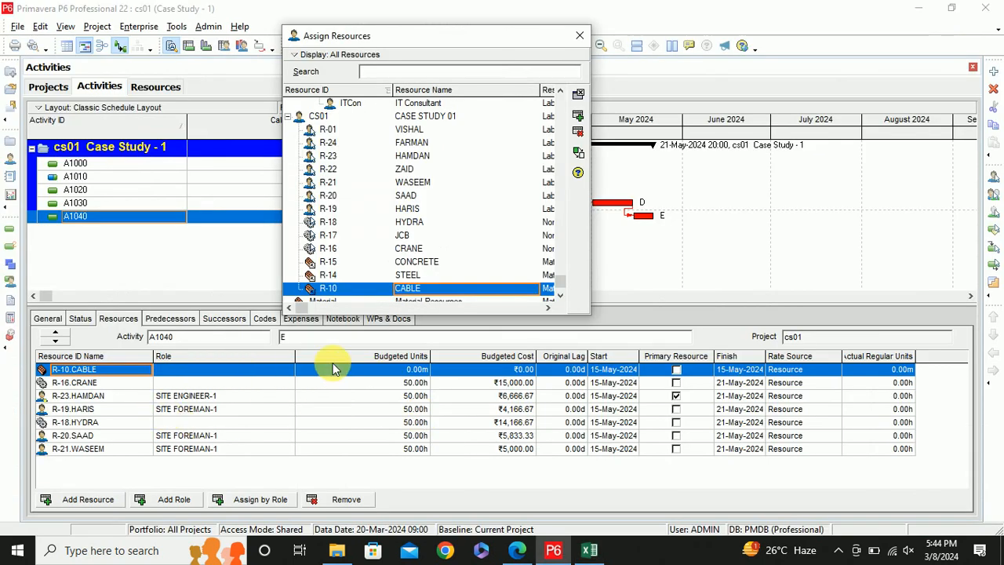
left_click(405, 372)
type("5")
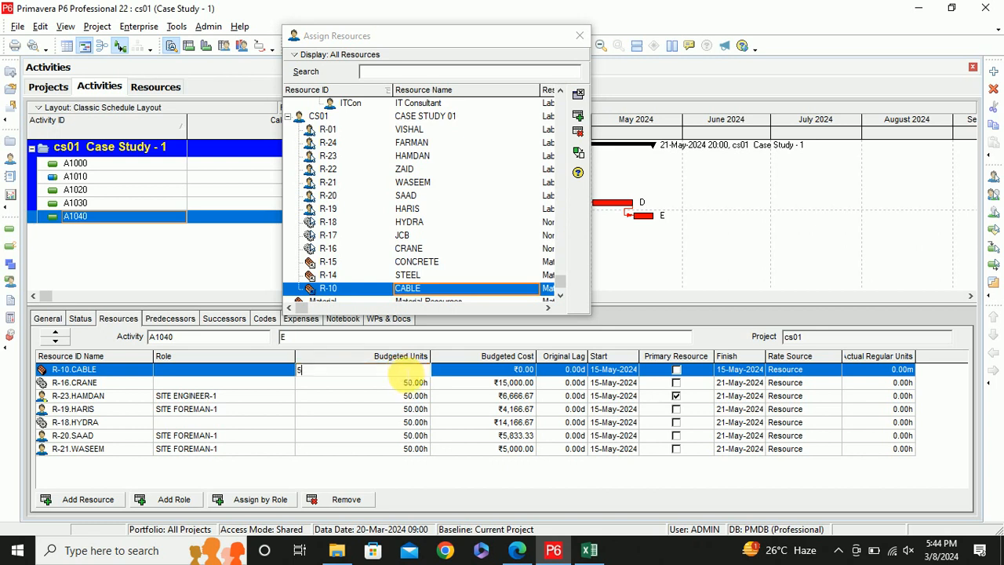
type("0")
key("Return")
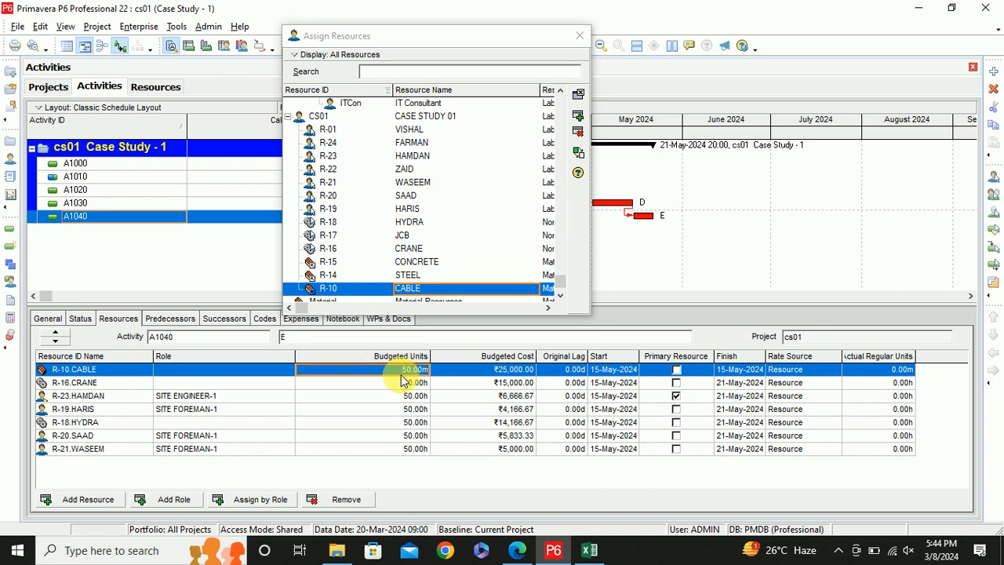
left_click(580, 36)
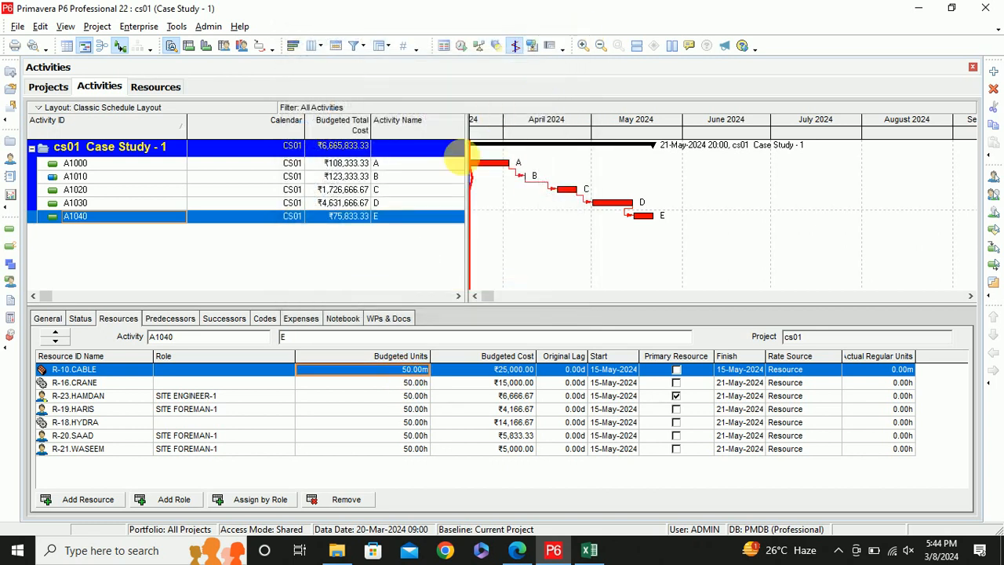
Review the activity bar sketch, roles, resource rates and planned activity resources in the Excel sheet, and return to Primavera P6
key("alt+Tab")
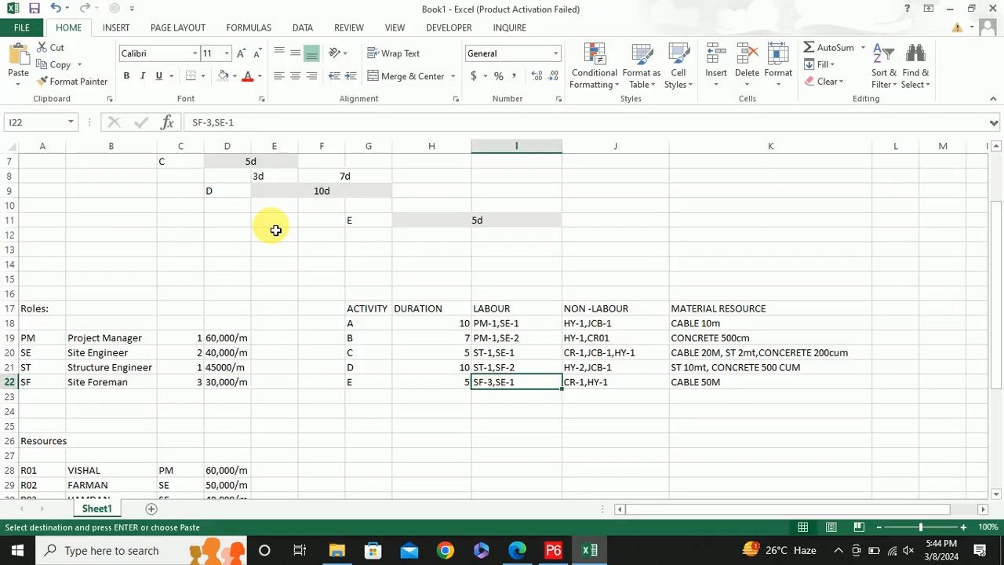
scroll(165, 222, "up", 2)
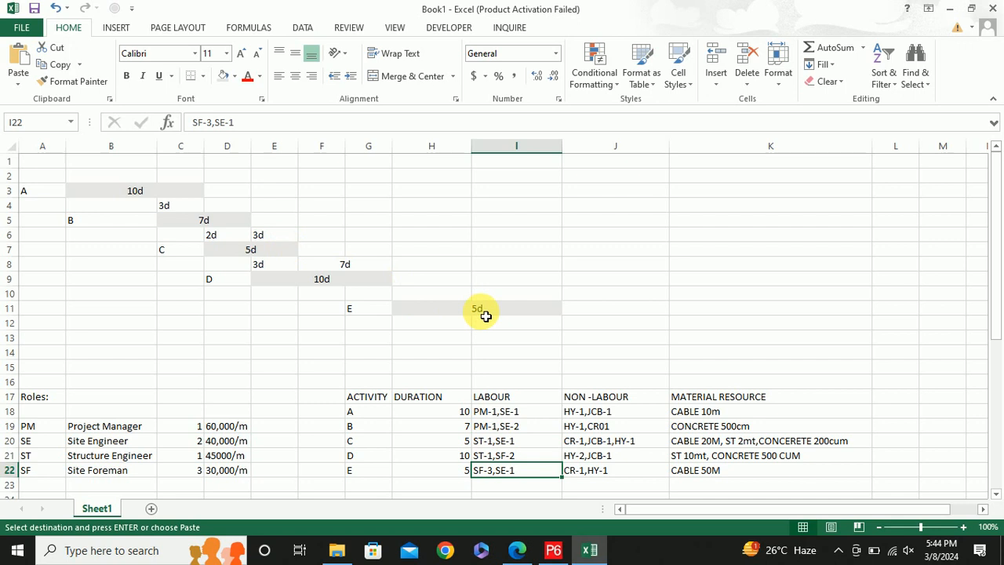
scroll(178, 208, "down", 2)
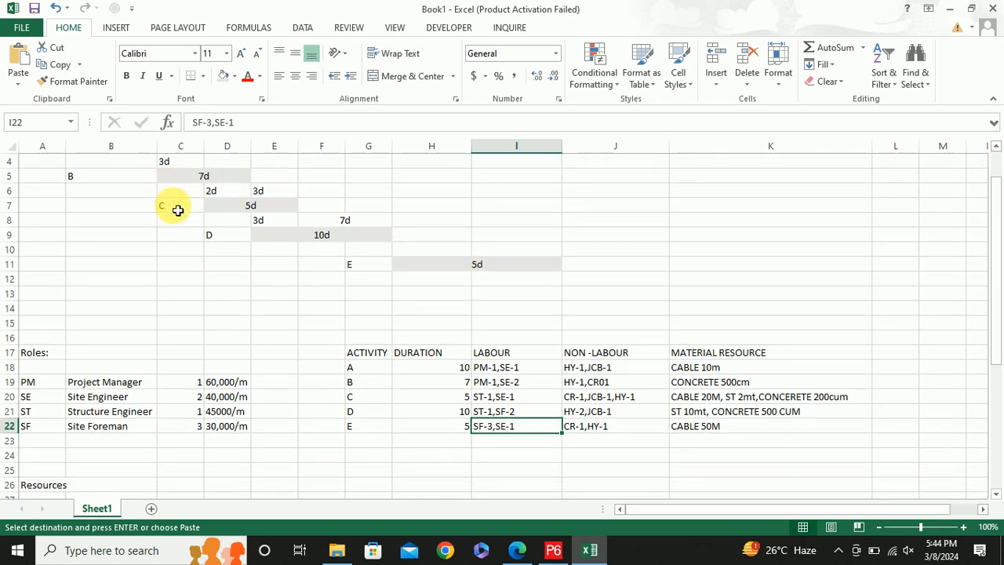
scroll(117, 236, "down", 1)
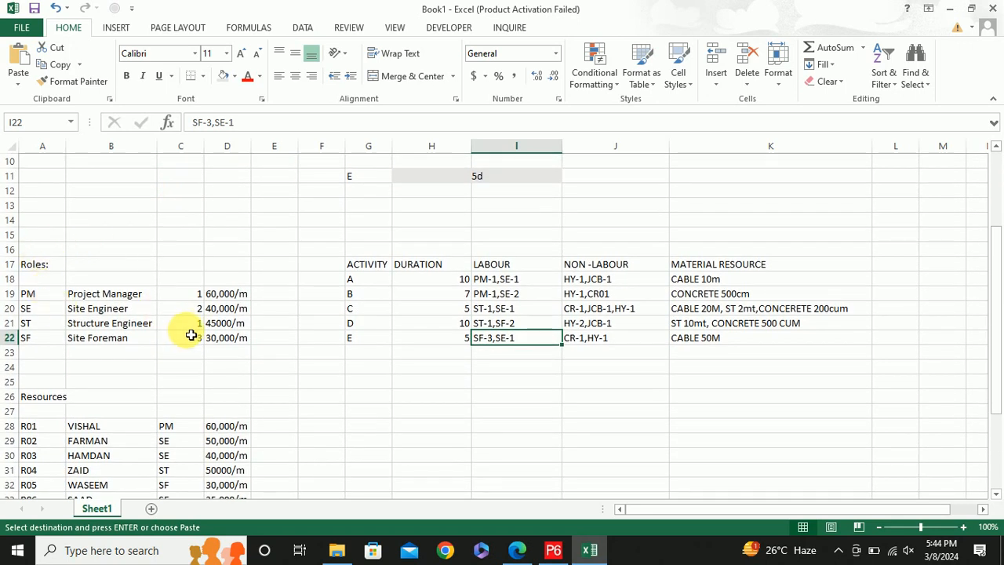
scroll(189, 333, "down", 3)
scroll(191, 333, "down", 1)
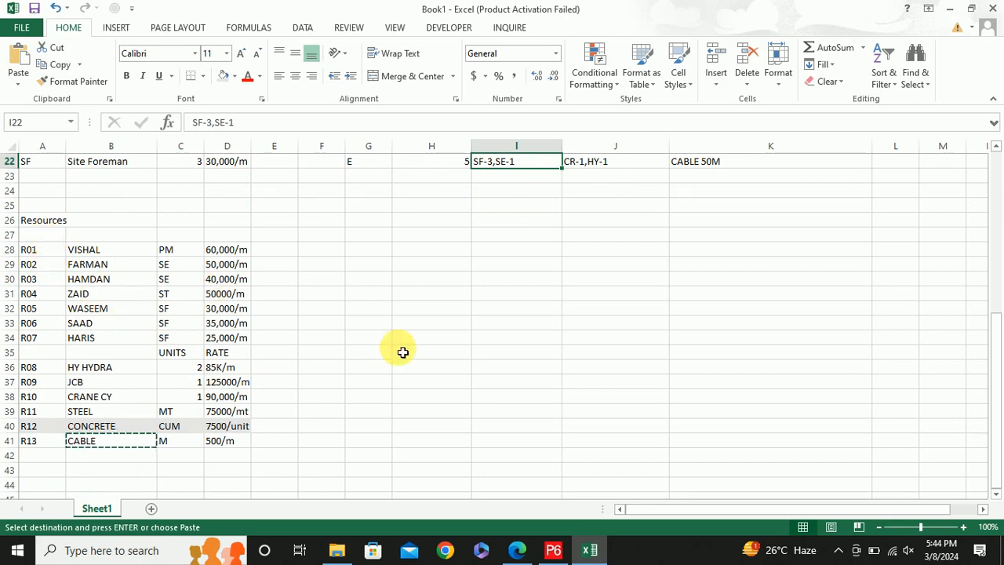
scroll(471, 365, "up", 2)
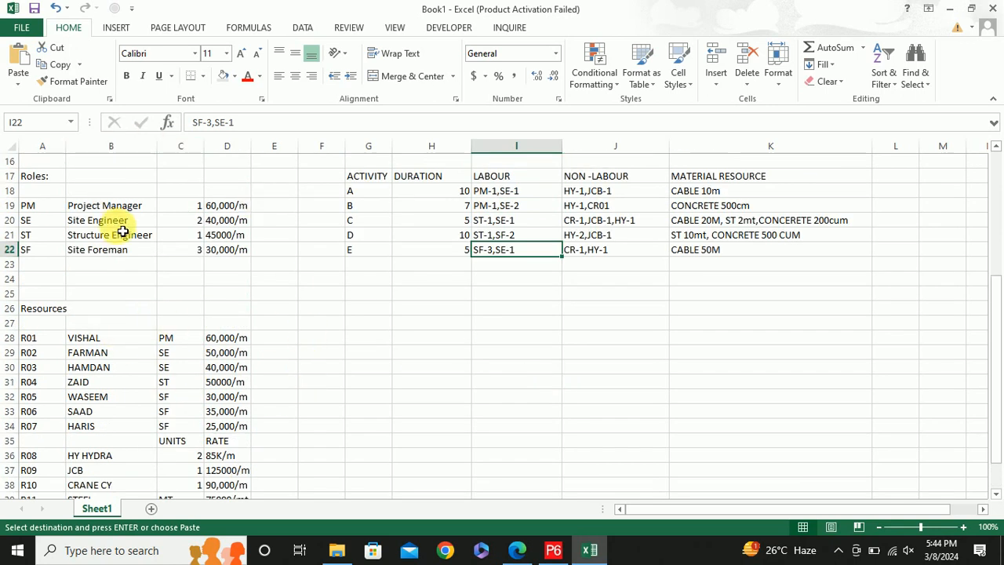
scroll(332, 273, "up", 1)
scroll(331, 274, "up", 1)
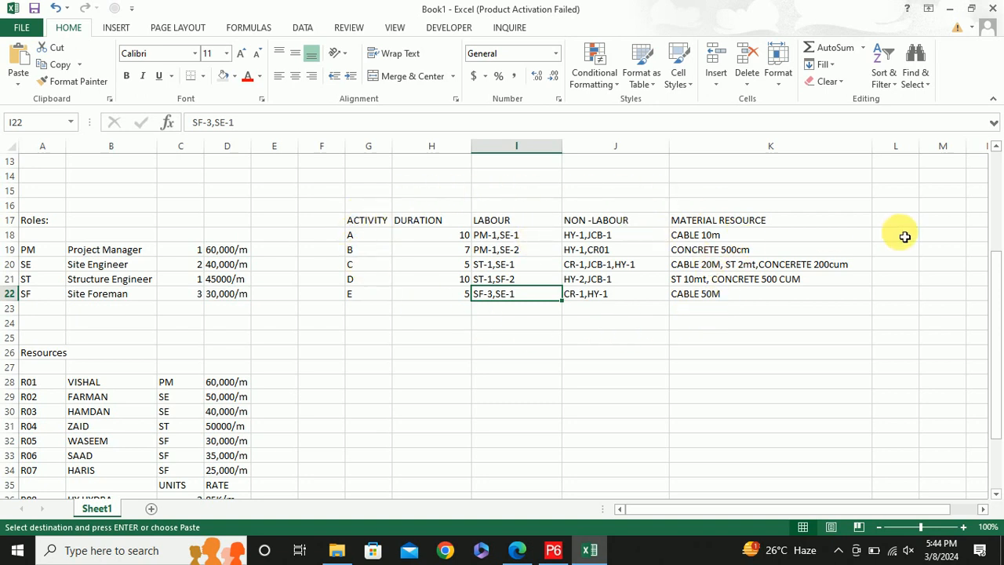
key("alt+Tab")
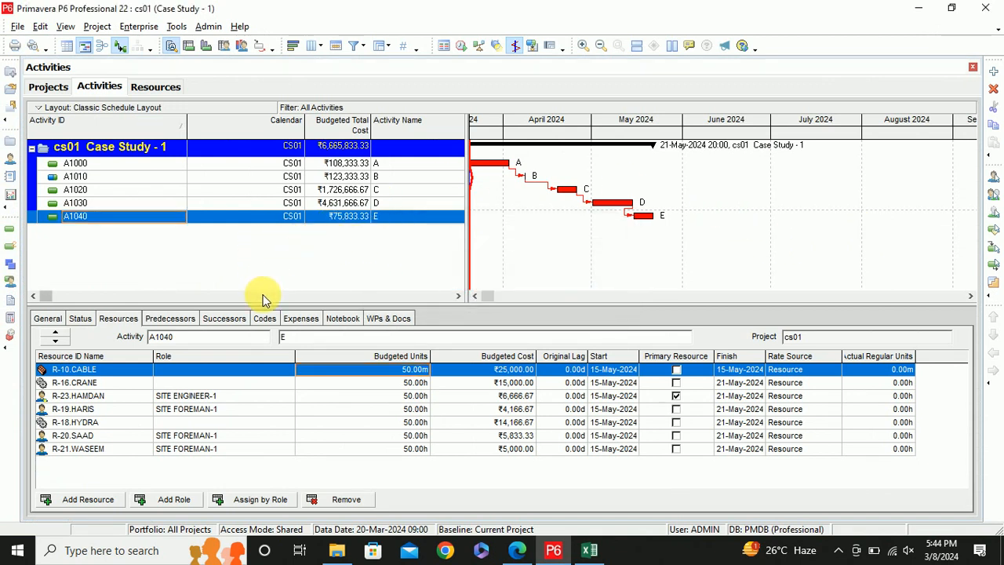
Add a new baseline for the Case Study - 1 project in Maintain Baselines and close the dialog
left_click(475, 297)
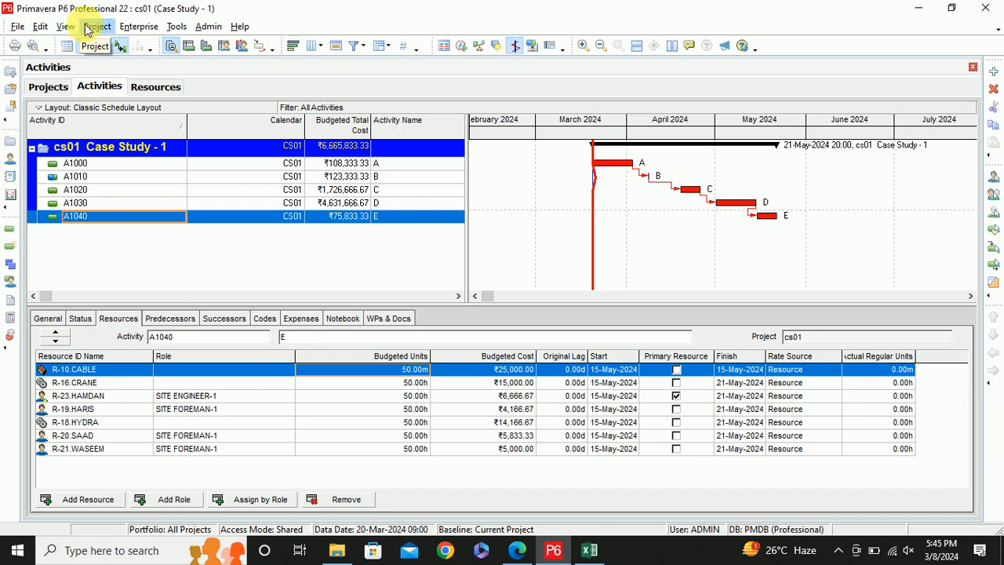
left_click(86, 164)
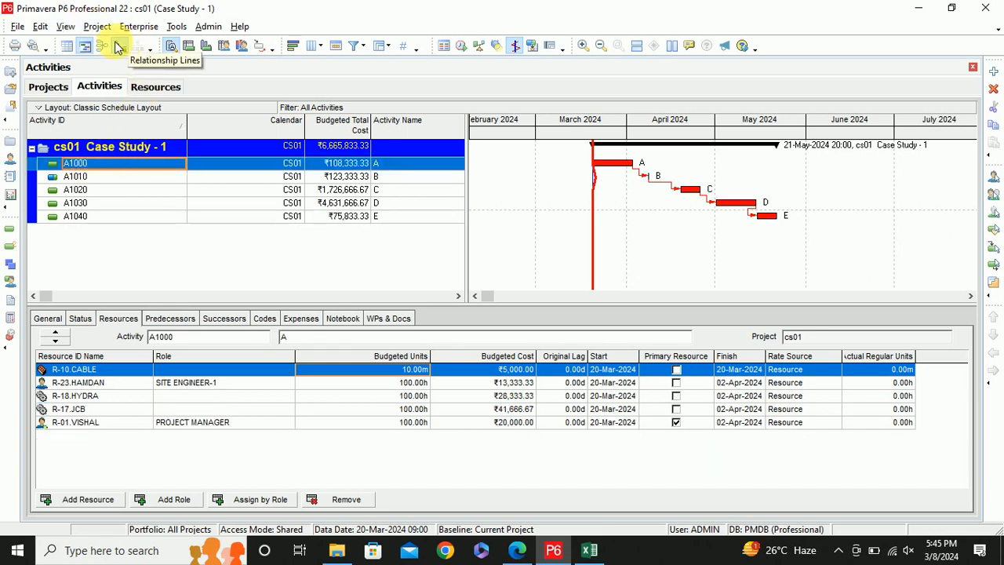
left_click(98, 27)
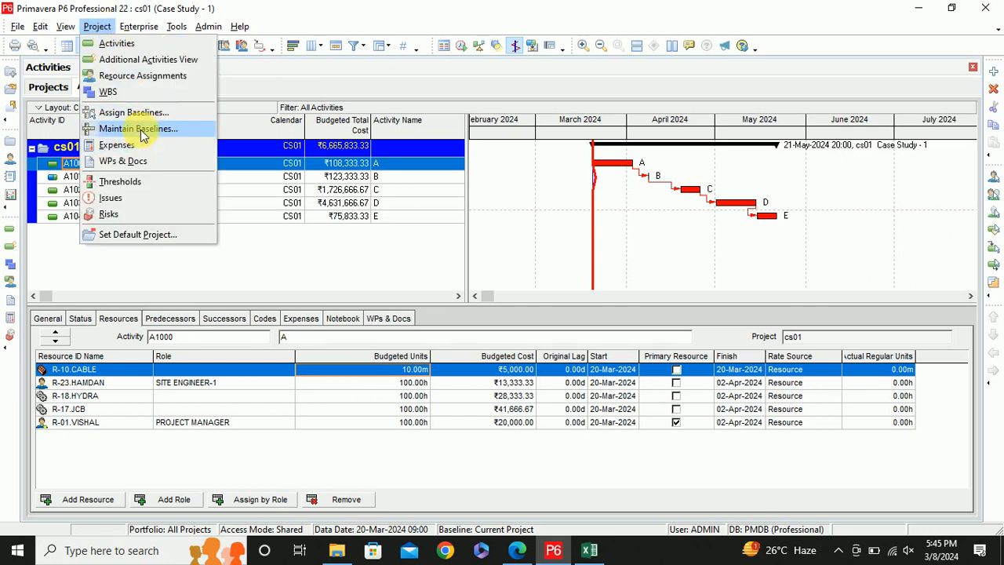
left_click(142, 129)
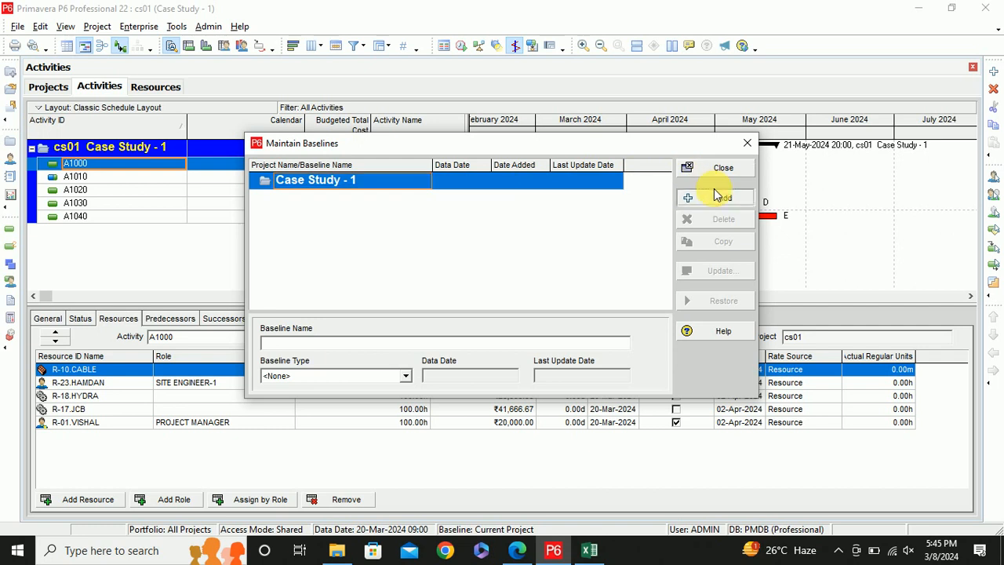
left_click(716, 196)
left_click(658, 245)
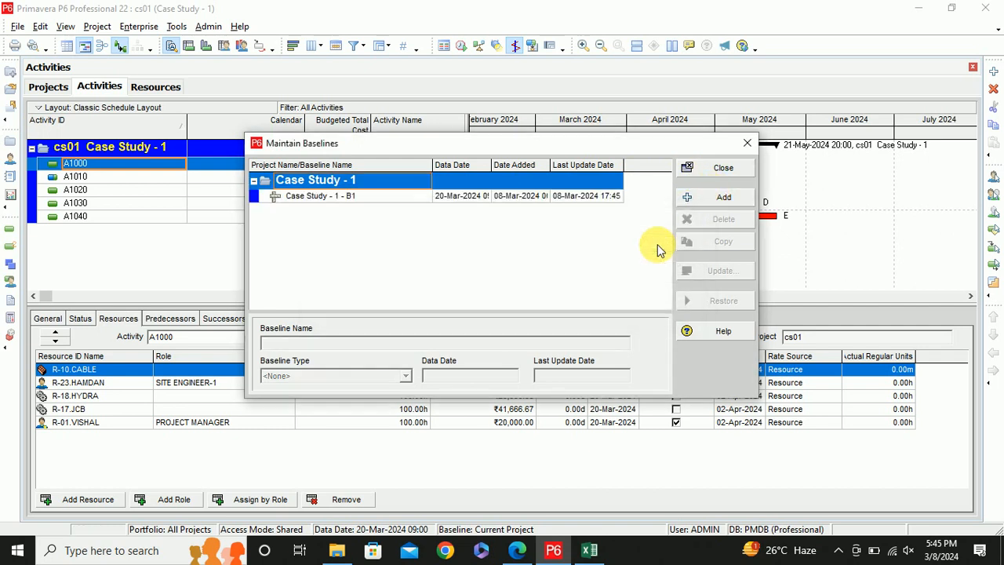
left_click(747, 143)
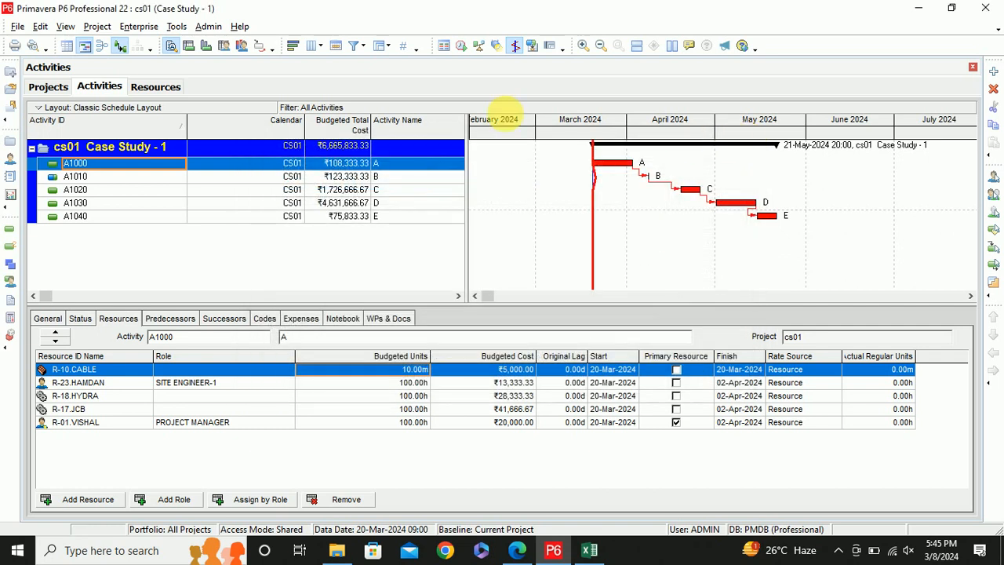
Assign baseline Case Study - 1 - B1 as both the project baseline and the primary user baseline
left_click(97, 26)
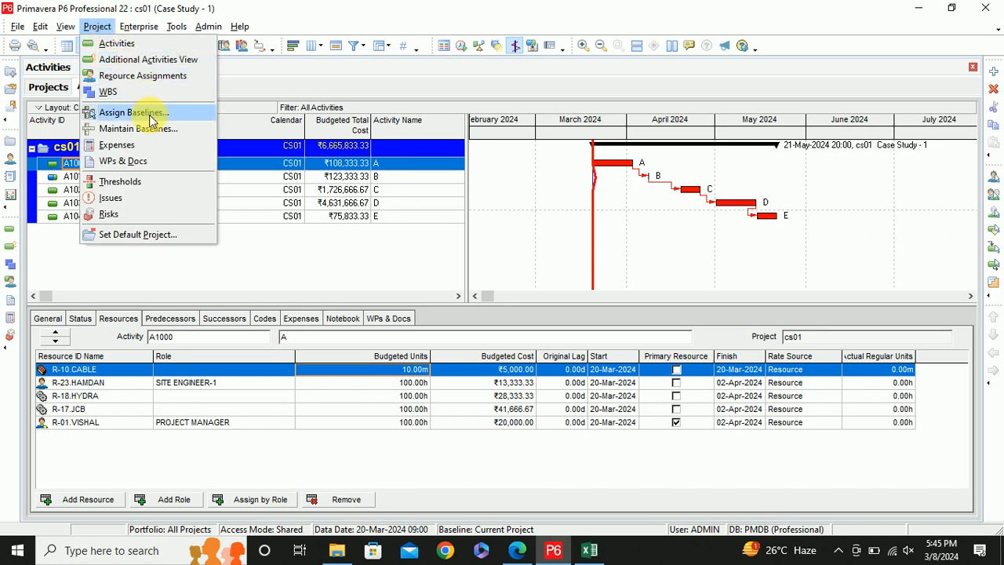
left_click(134, 112)
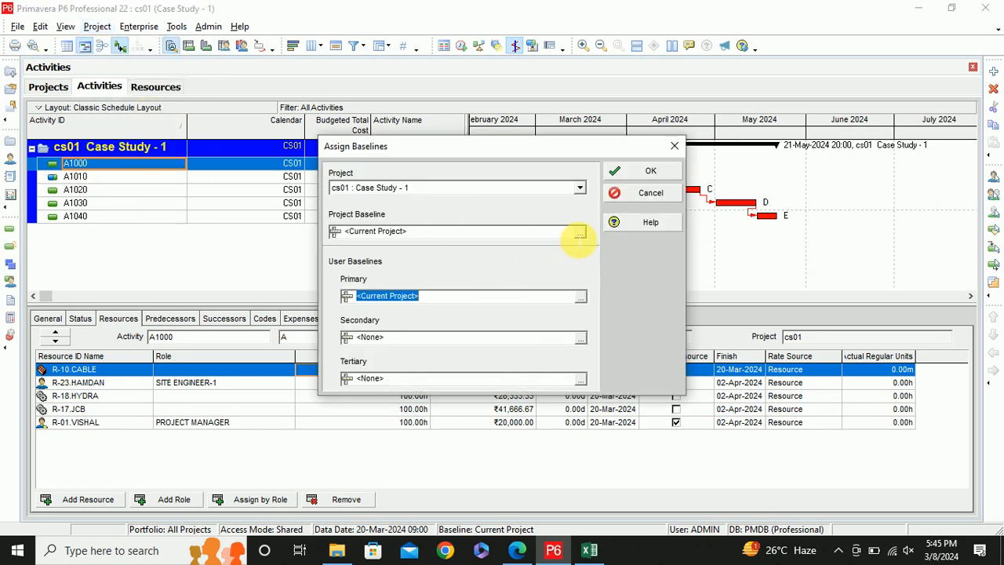
left_click(580, 233)
double_click(452, 227)
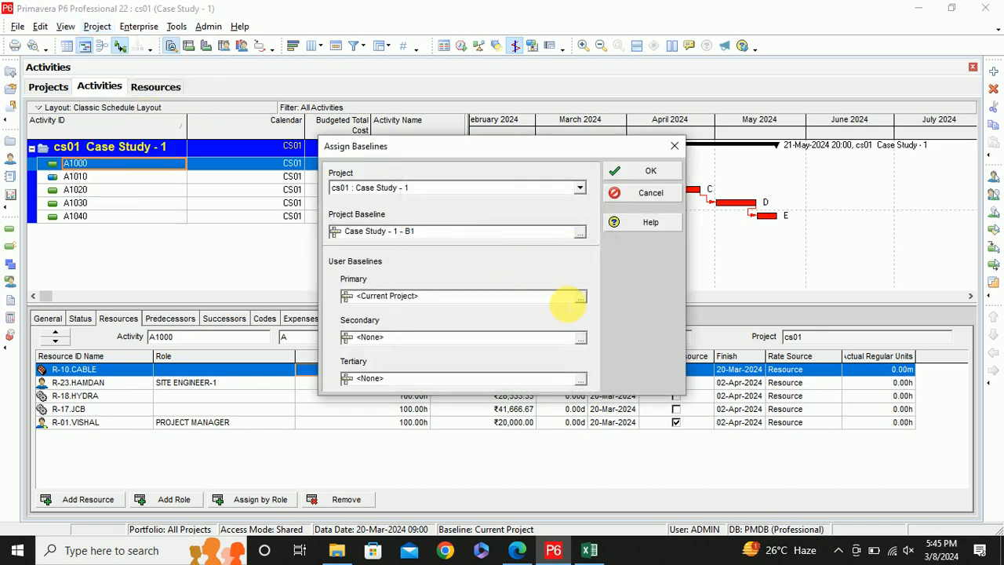
left_click(581, 299)
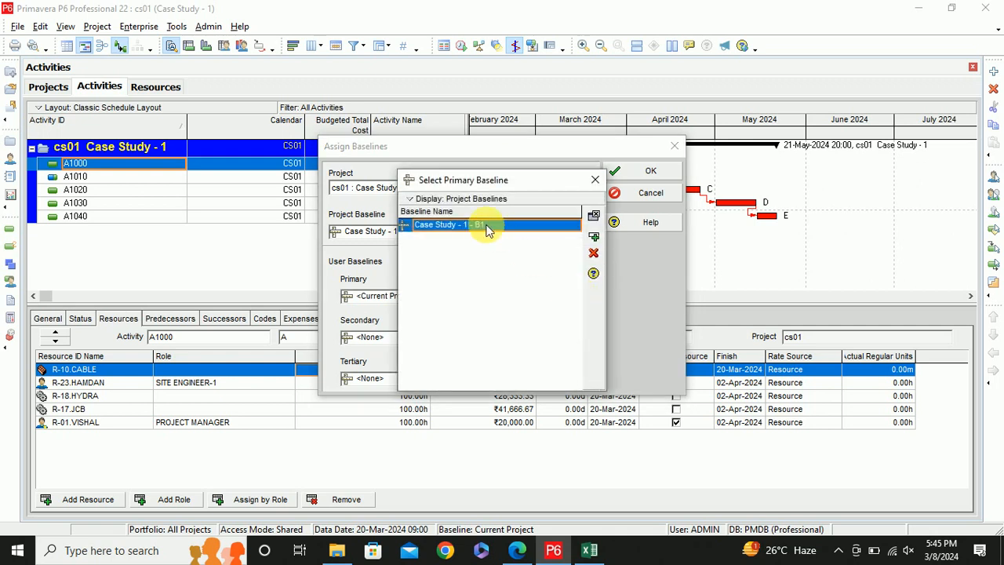
double_click(486, 227)
left_click(640, 171)
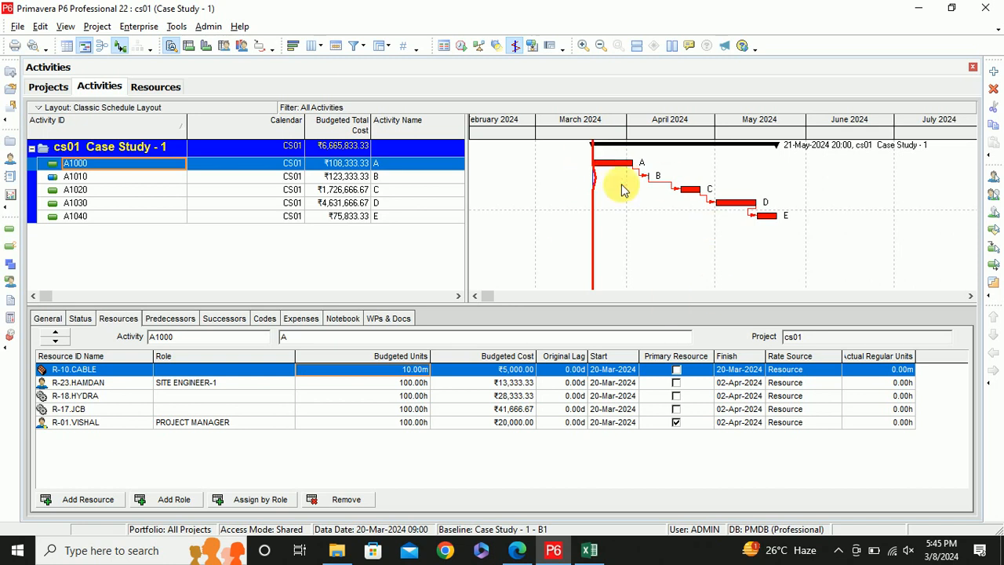
Turn on display of the Primary Baseline bar in the Bars settings, choose its bar shape and apply it to the Gantt chart
right_click(621, 203)
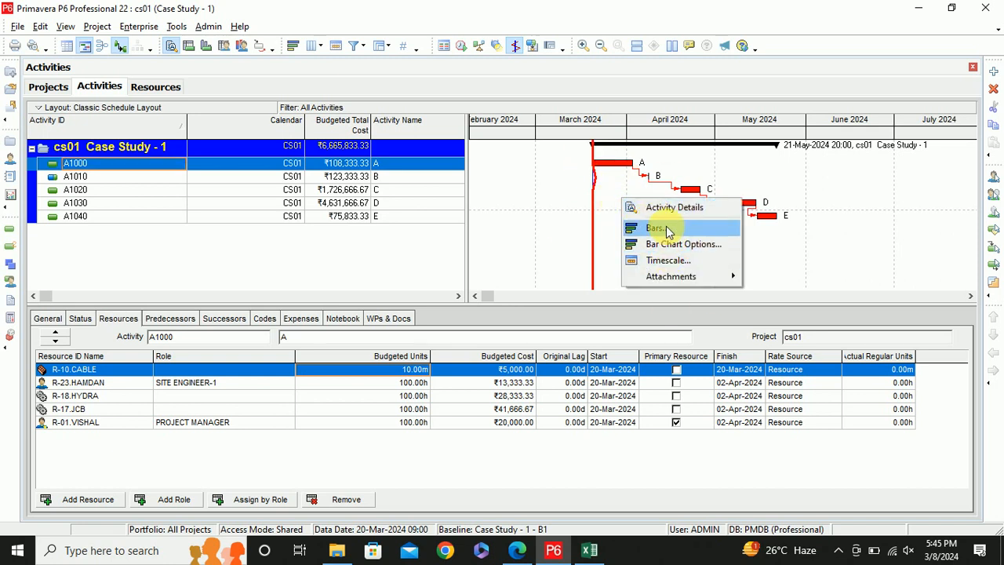
left_click(656, 227)
left_click(244, 201)
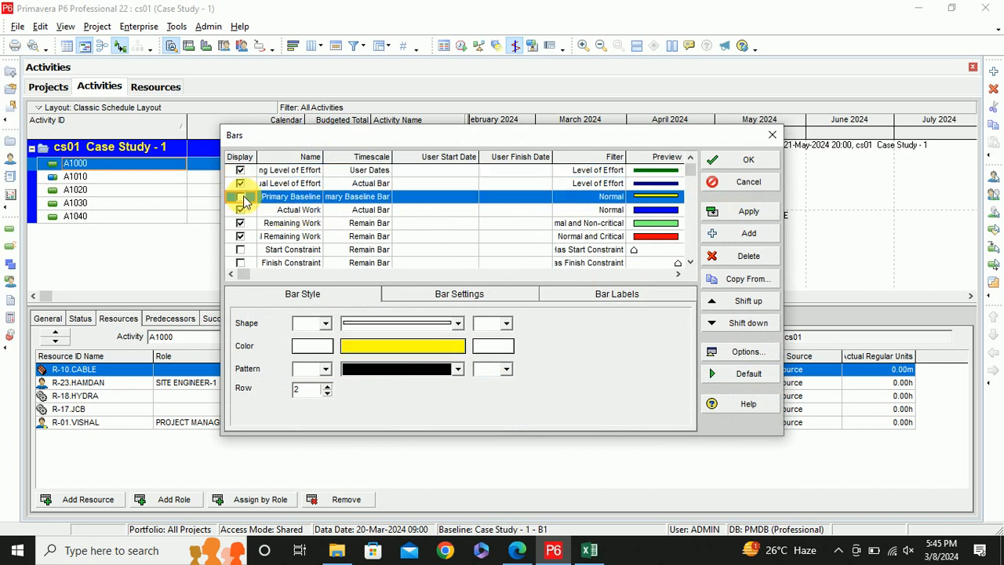
left_click(242, 199)
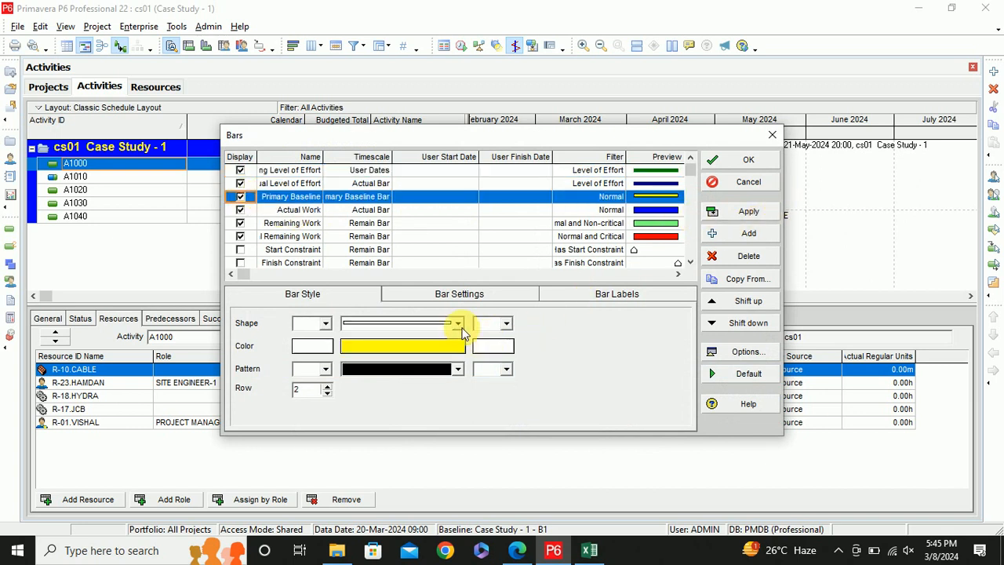
left_click(459, 325)
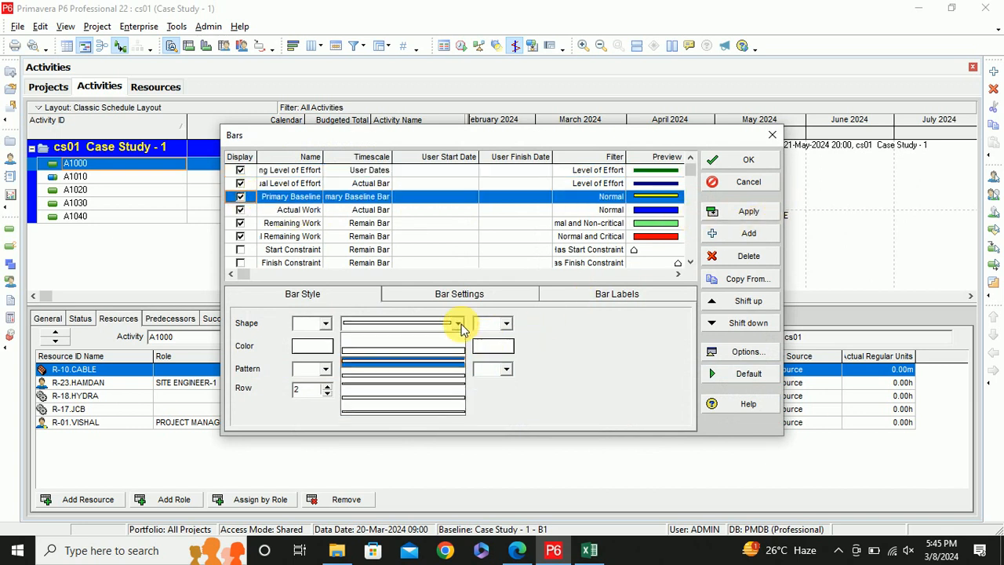
left_click(445, 370)
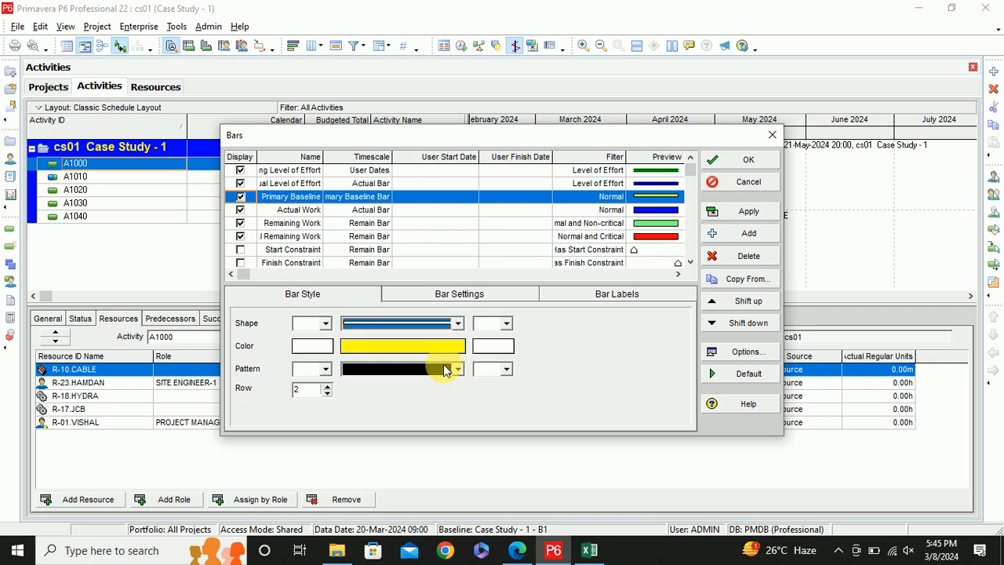
left_click(737, 214)
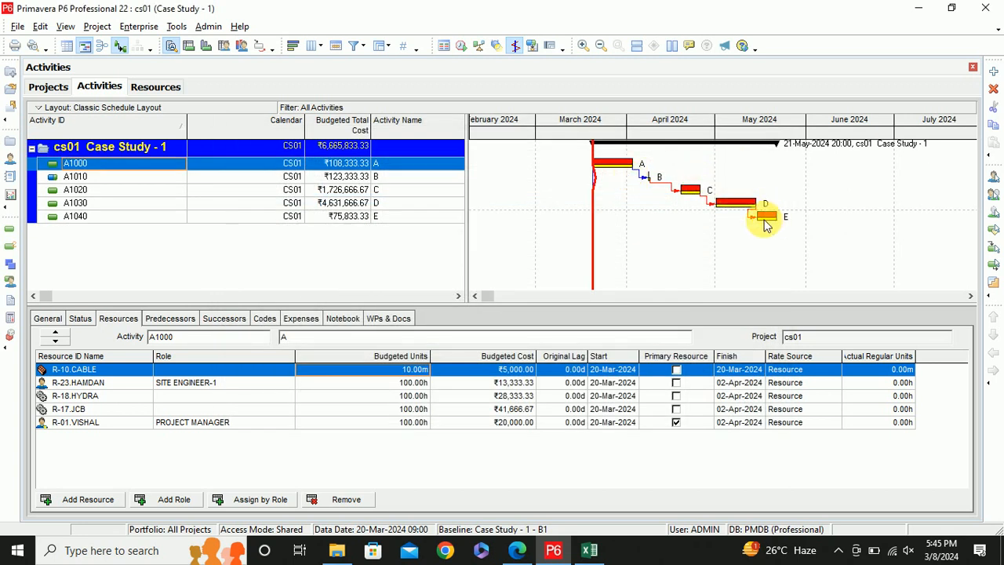
left_click(460, 296)
left_click(460, 295)
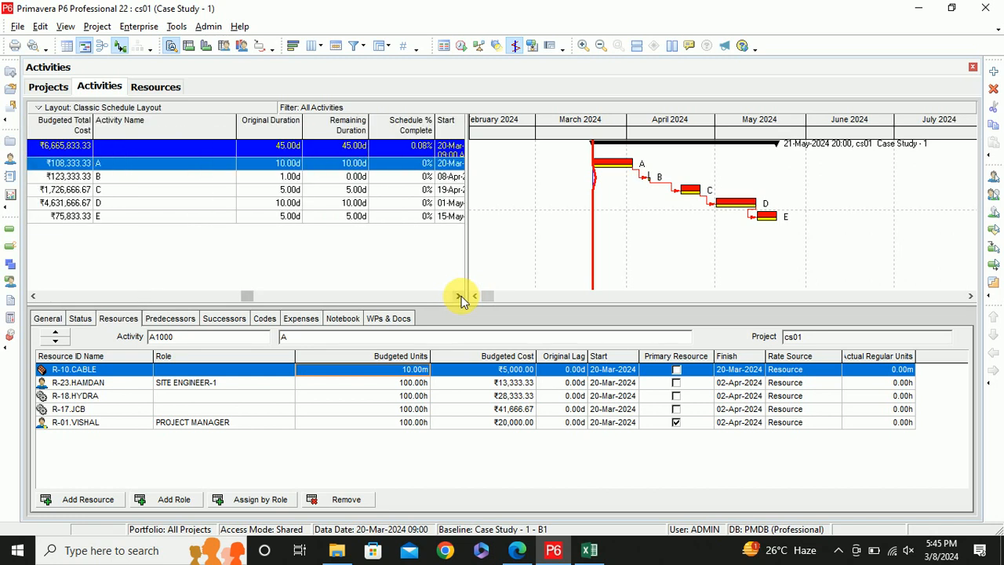
left_click_drag(248, 295, 73, 296)
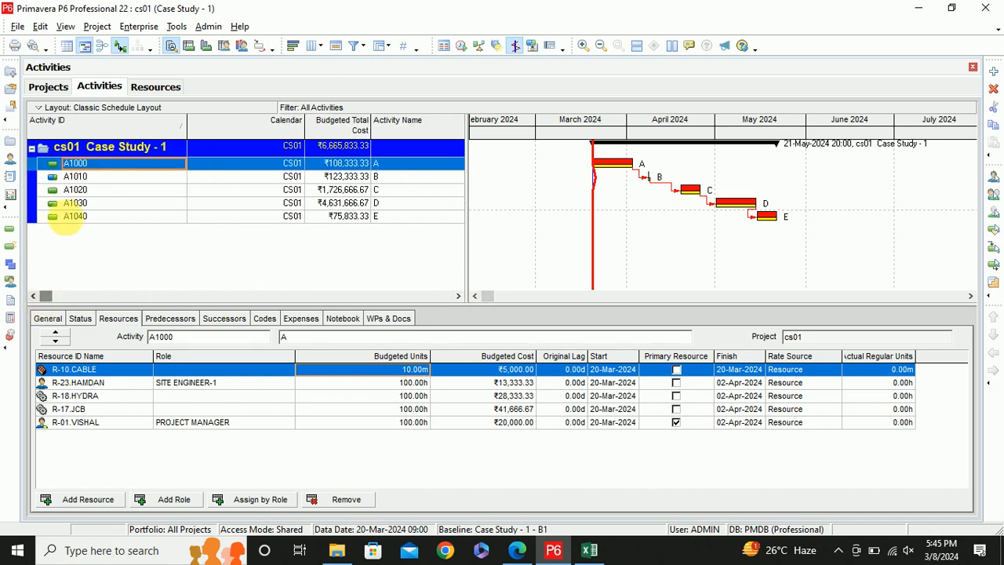
left_click(98, 32)
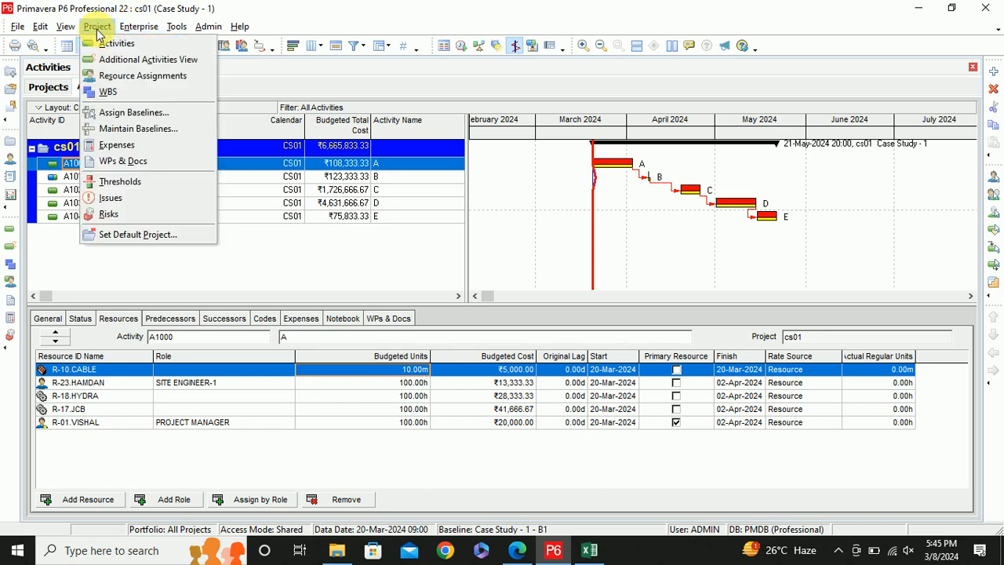
left_click(325, 252)
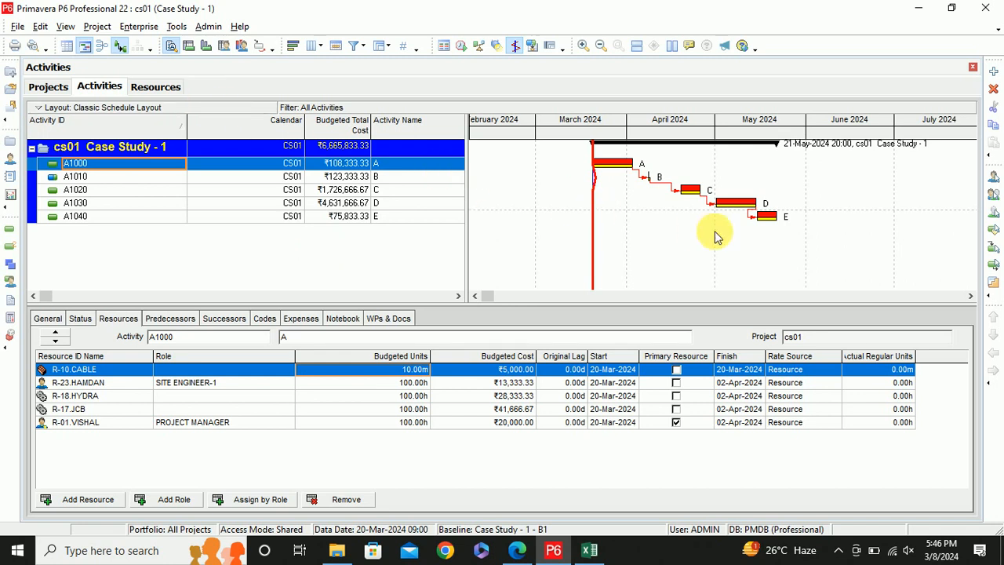
Hide the Primary Baseline bar from the Gantt chart through the Bars settings
right_click(651, 208)
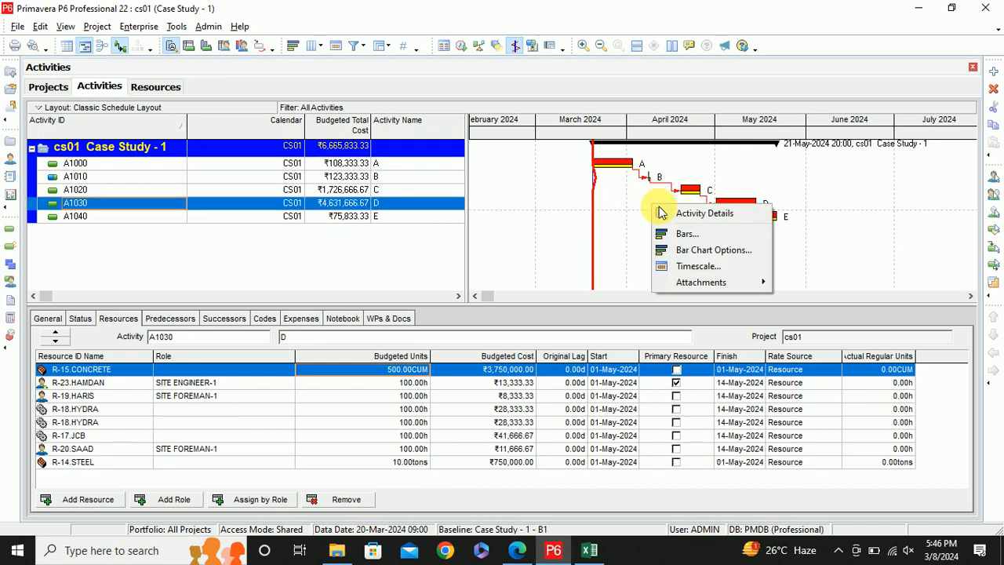
left_click(703, 238)
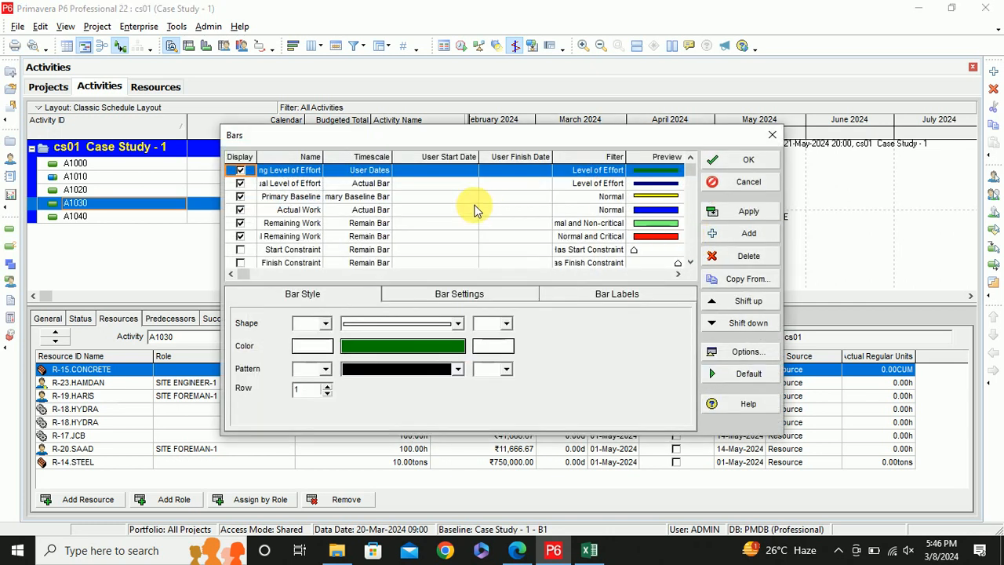
left_click(245, 201)
left_click(240, 197)
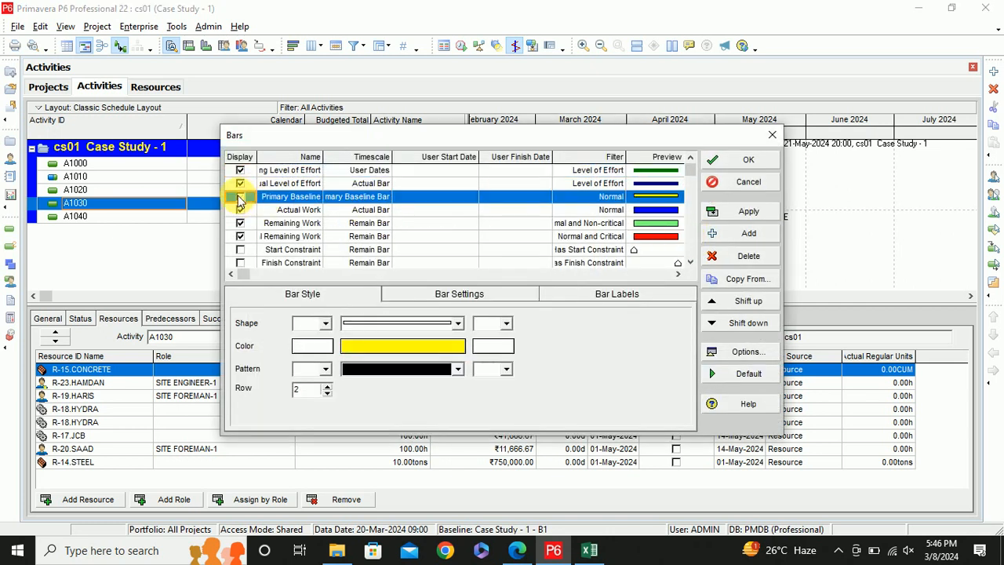
left_click(745, 164)
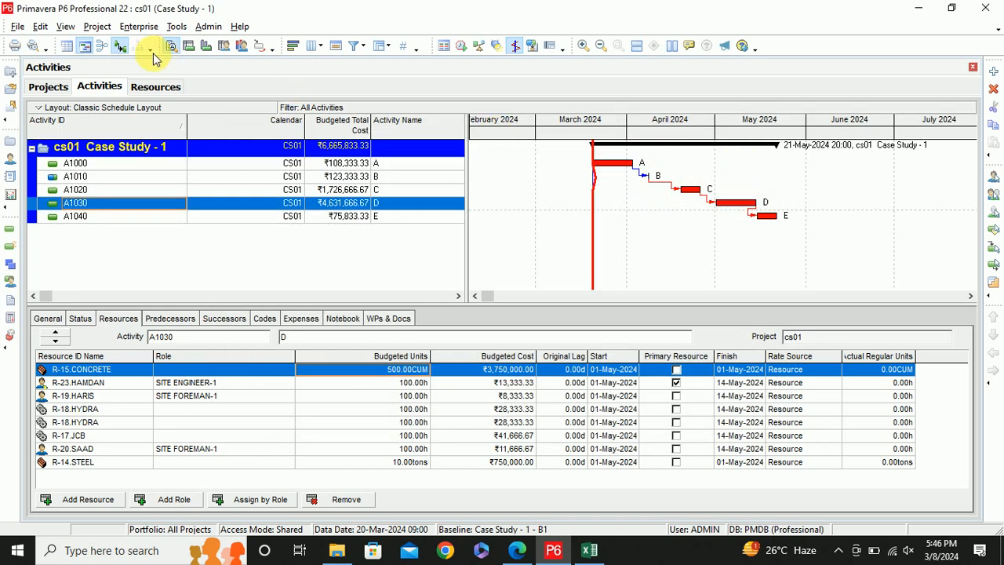
Remove baseline Case Study - 1 - B1 from both the project baseline and the primary user baseline, reverting them to the current project
left_click(98, 26)
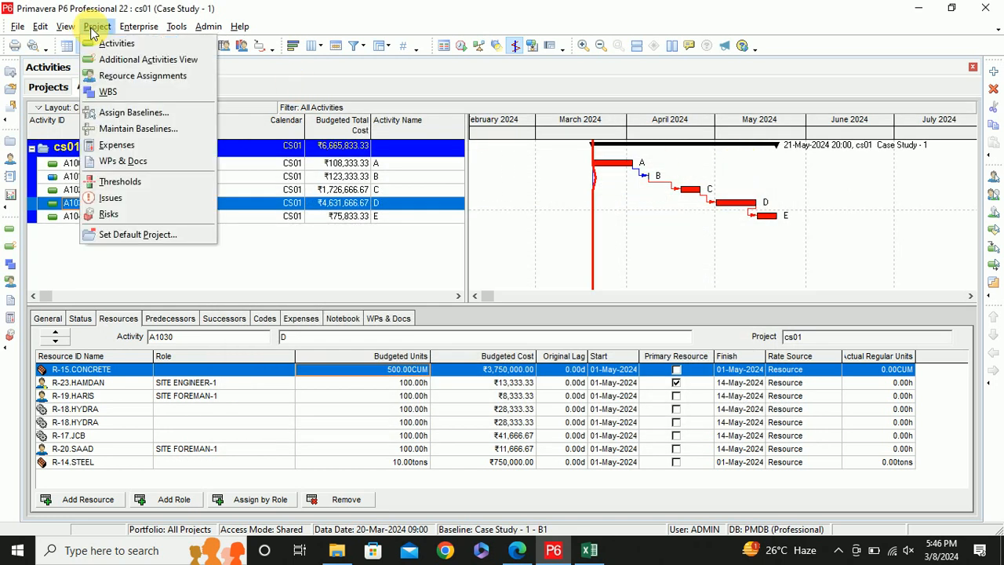
left_click(130, 112)
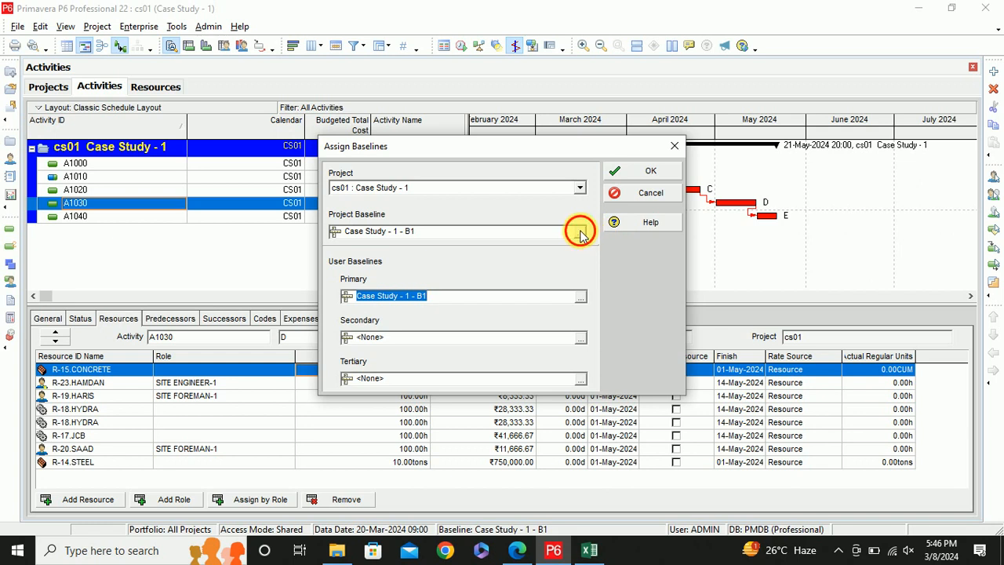
left_click(580, 233)
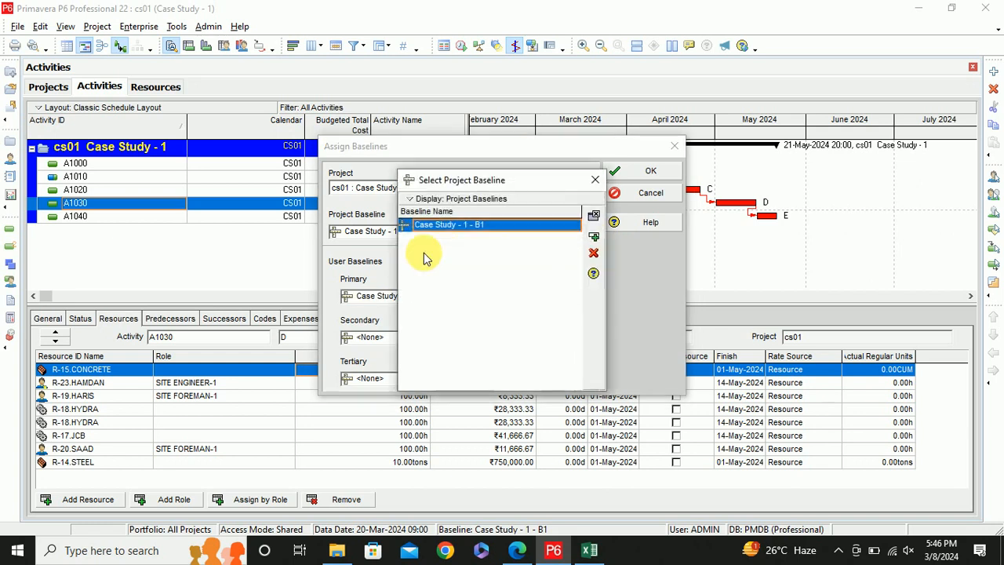
left_click(593, 252)
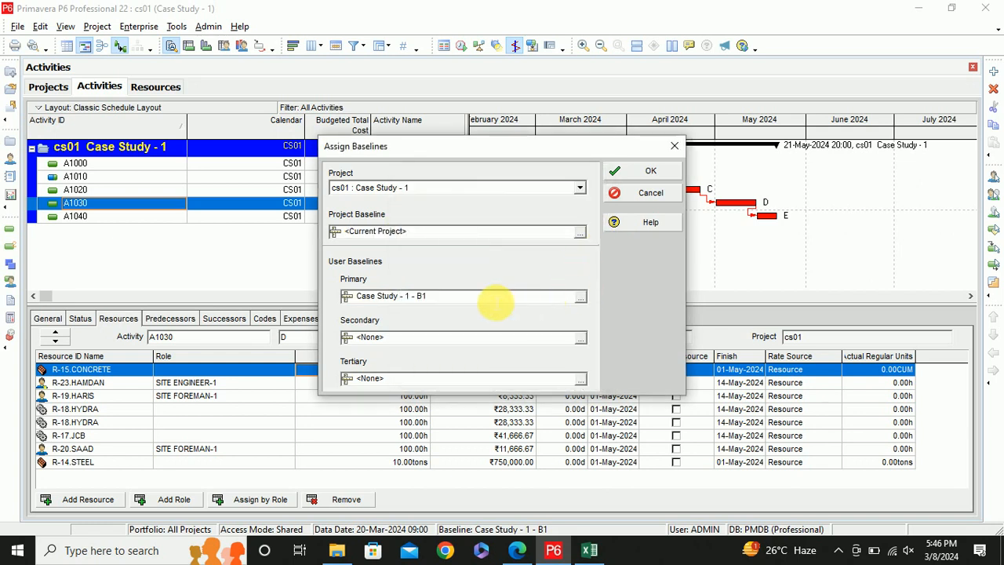
left_click(580, 298)
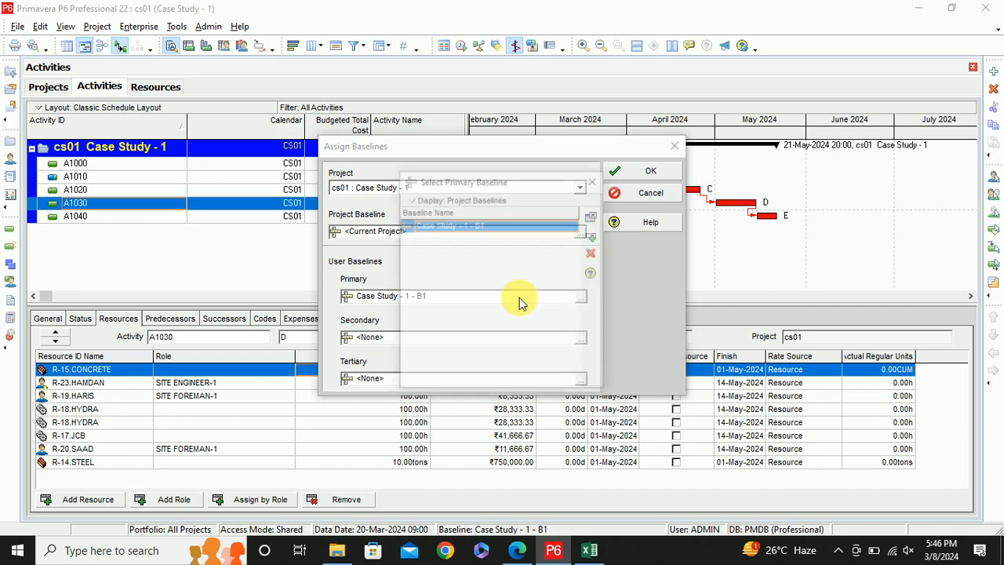
left_click(594, 252)
left_click(648, 174)
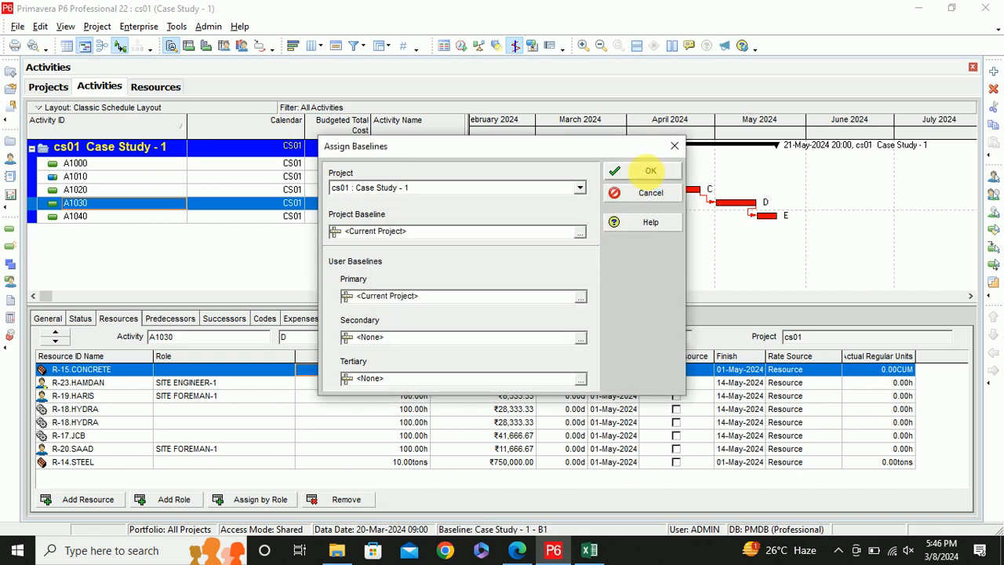
Display the Primary Baseline bar again in the Gantt chart and close the Bars settings
right_click(769, 246)
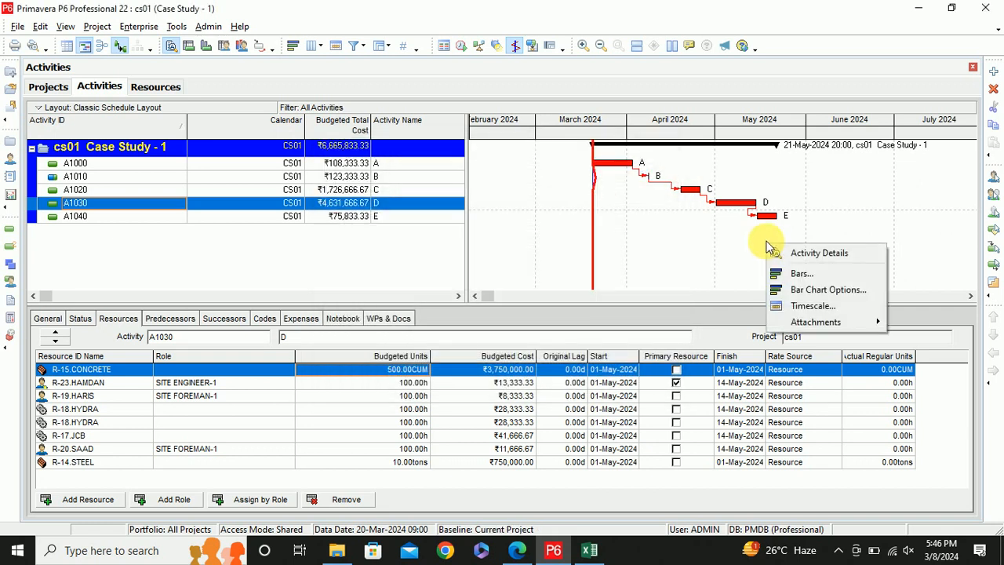
left_click(800, 273)
left_click(240, 200)
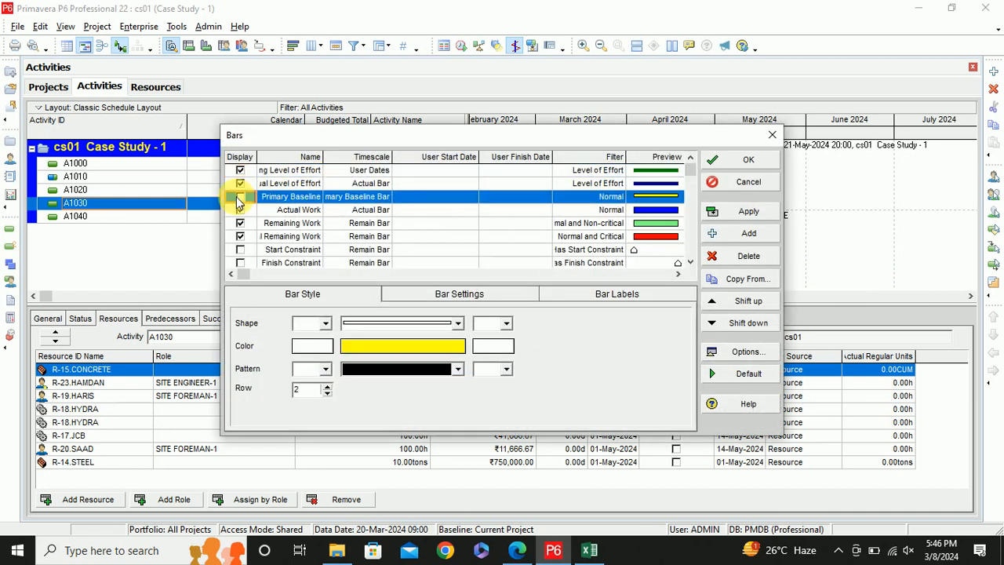
left_click(749, 212)
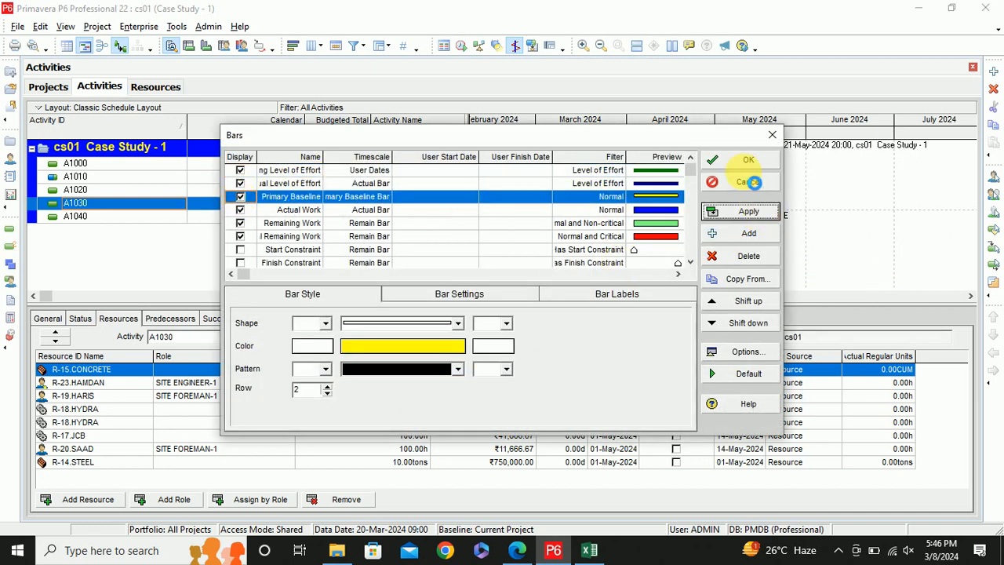
left_click(747, 163)
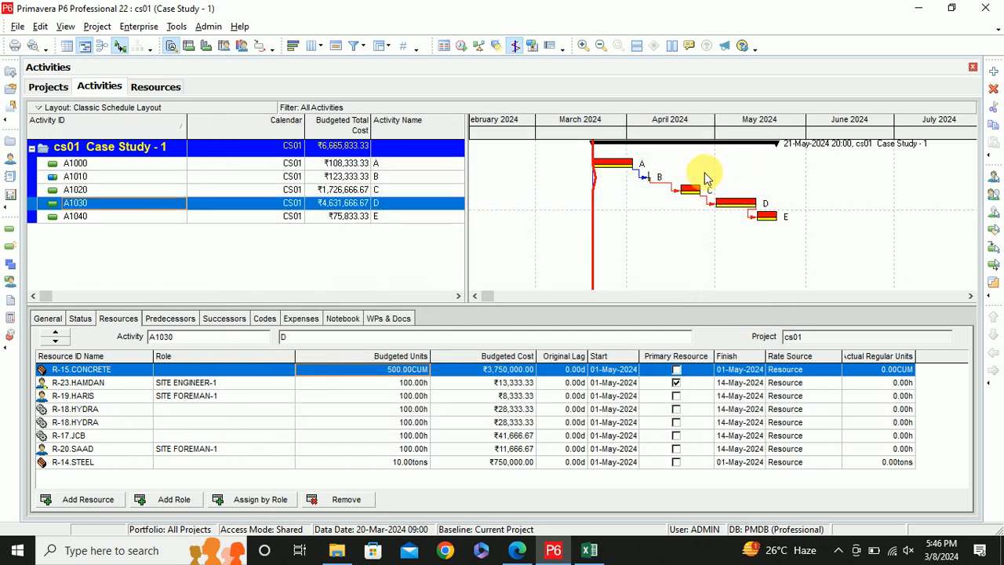
Check the project and user baseline assignments in Assign Baselines and close the dialog
left_click(98, 27)
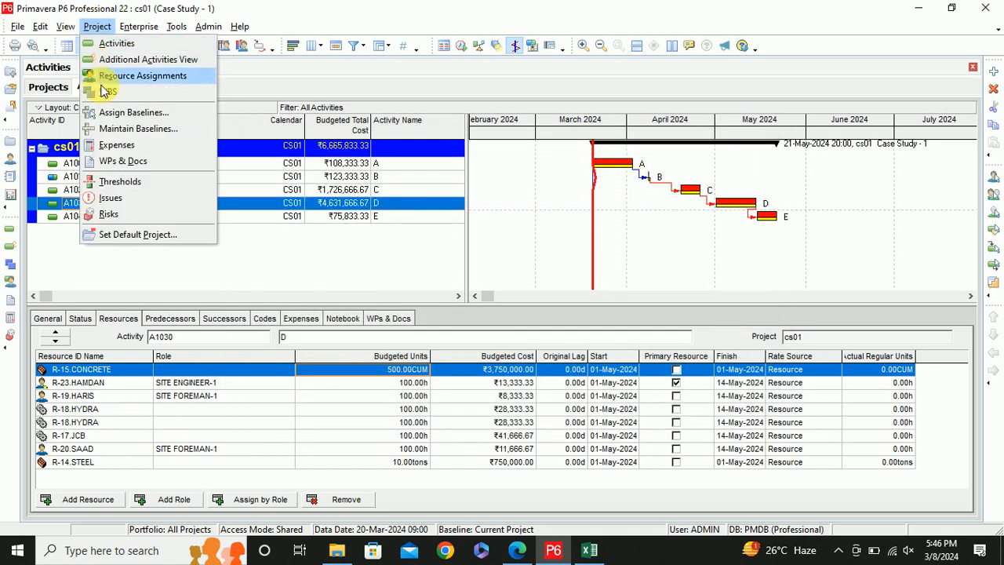
left_click(130, 112)
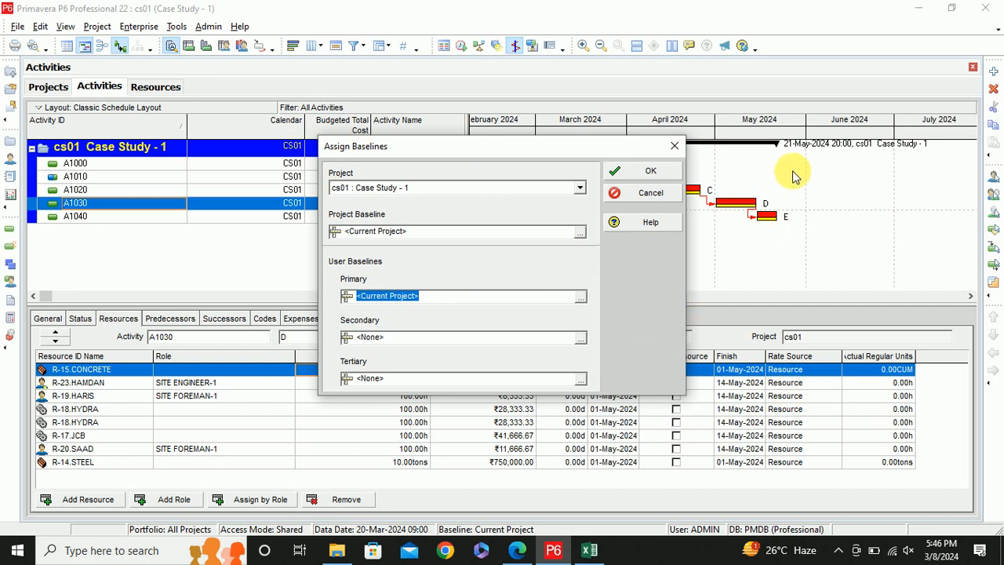
left_click(669, 145)
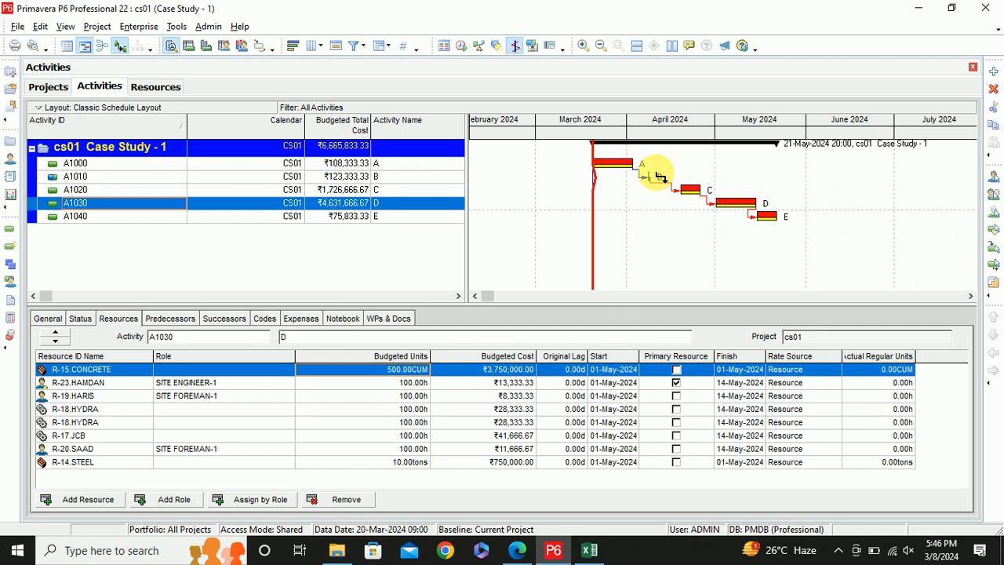
Show the Resource Usage Profile in the bottom layout beneath the activities of Case Study - 1
left_click(98, 26)
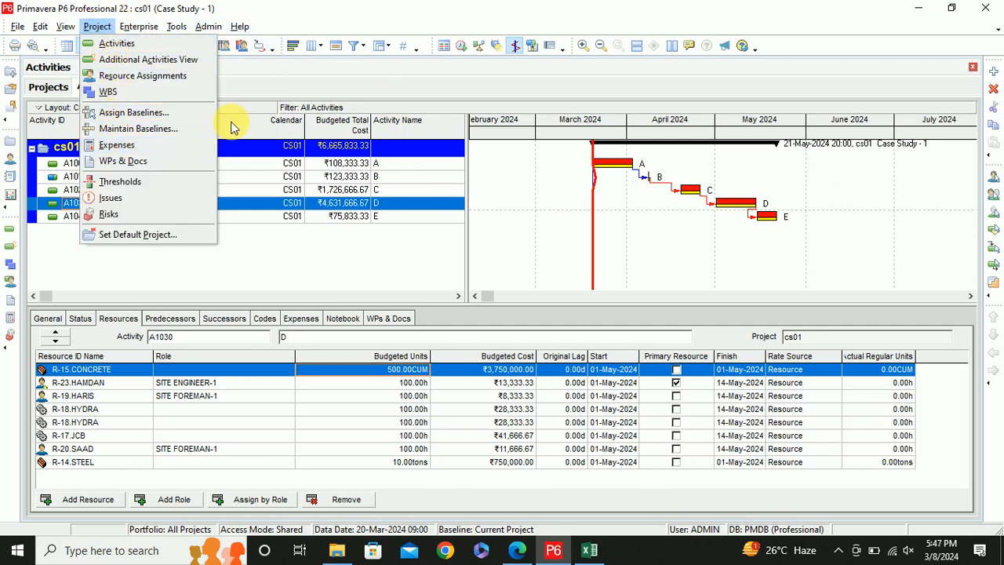
mouse_move(139, 26)
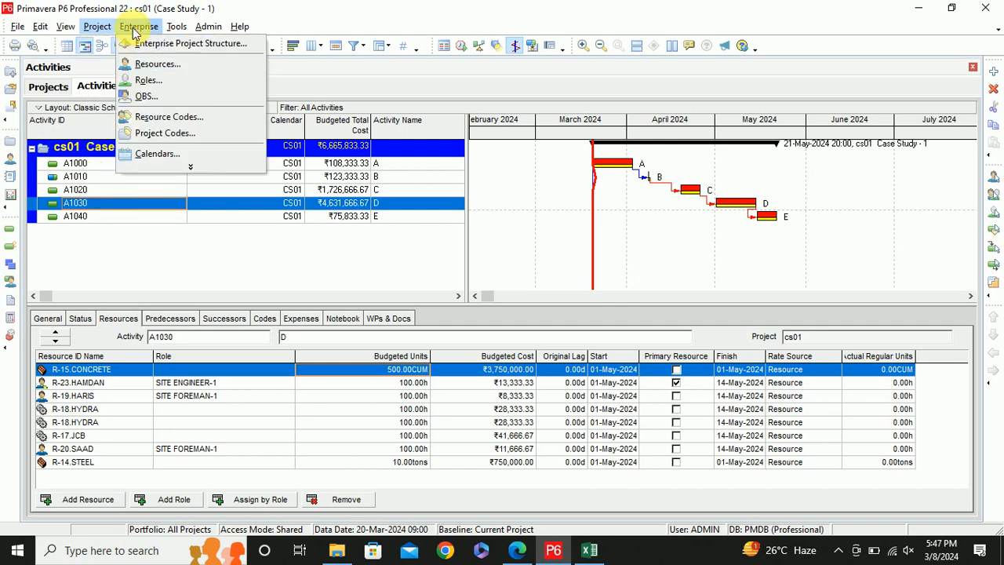
left_click(173, 160)
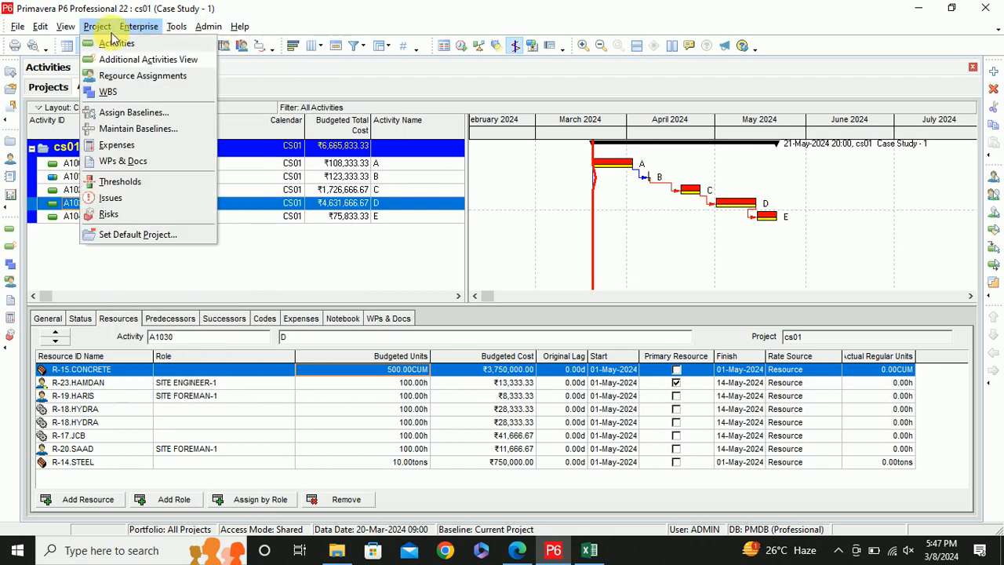
mouse_move(68, 30)
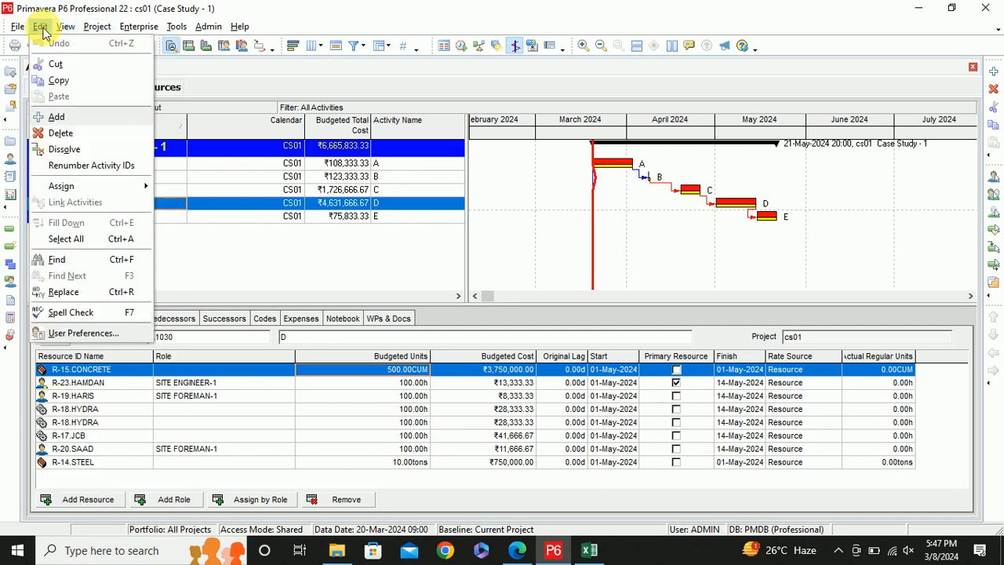
mouse_move(136, 90)
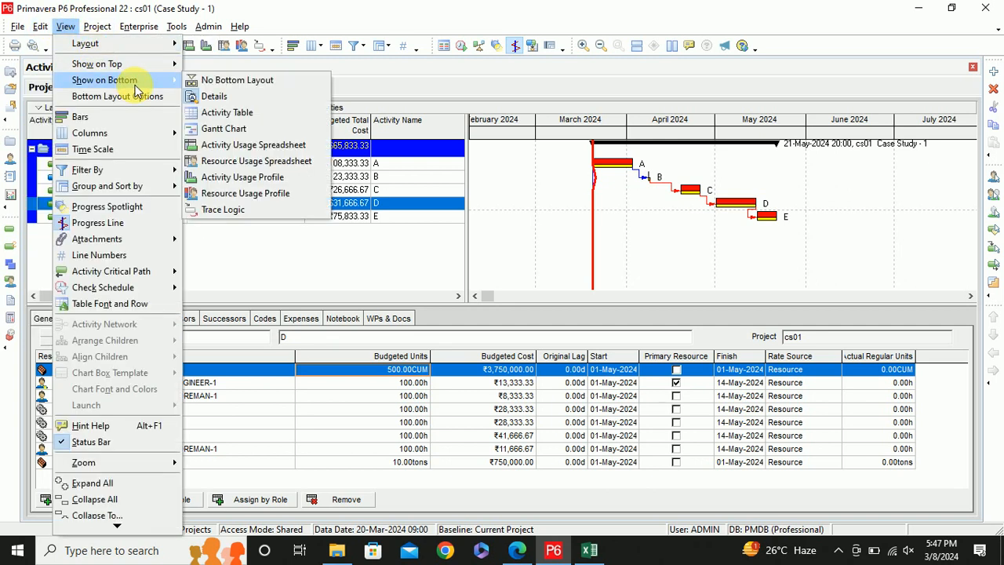
left_click(251, 194)
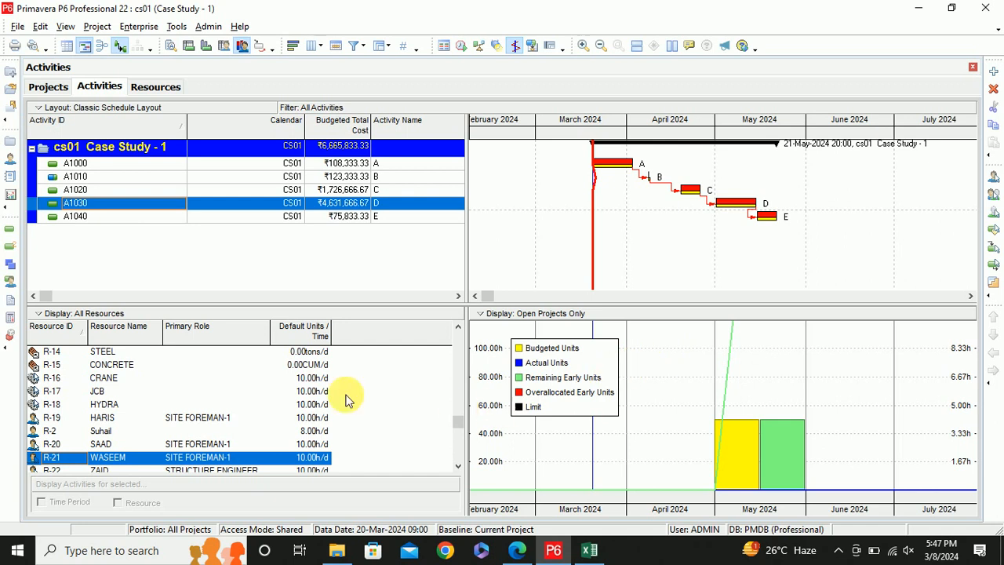
Filter the resource list of the Resource Usage Profile to the current project's resources
scroll(110, 382, "up", 1)
scroll(110, 382, "up", 3)
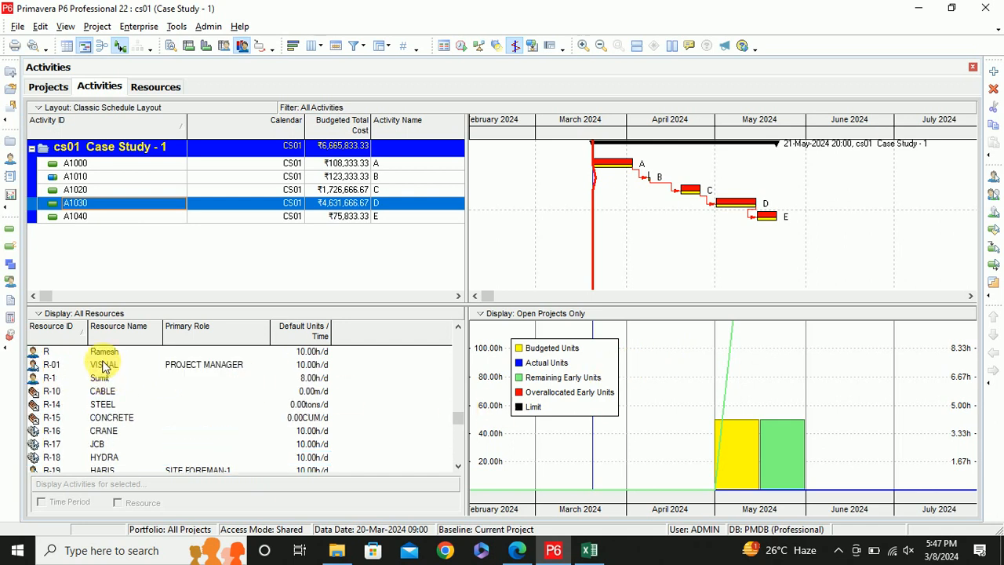
left_click(58, 319)
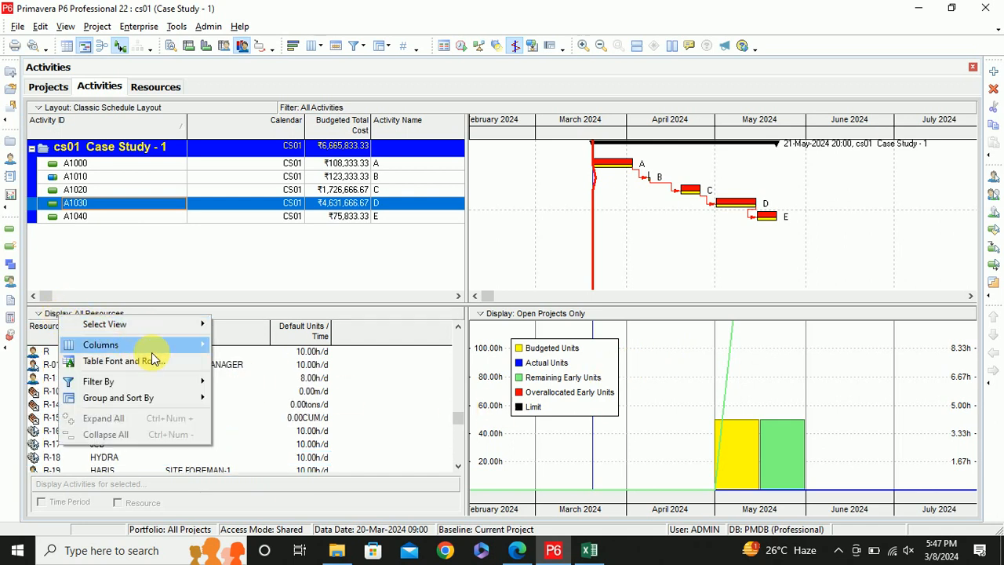
mouse_move(180, 348)
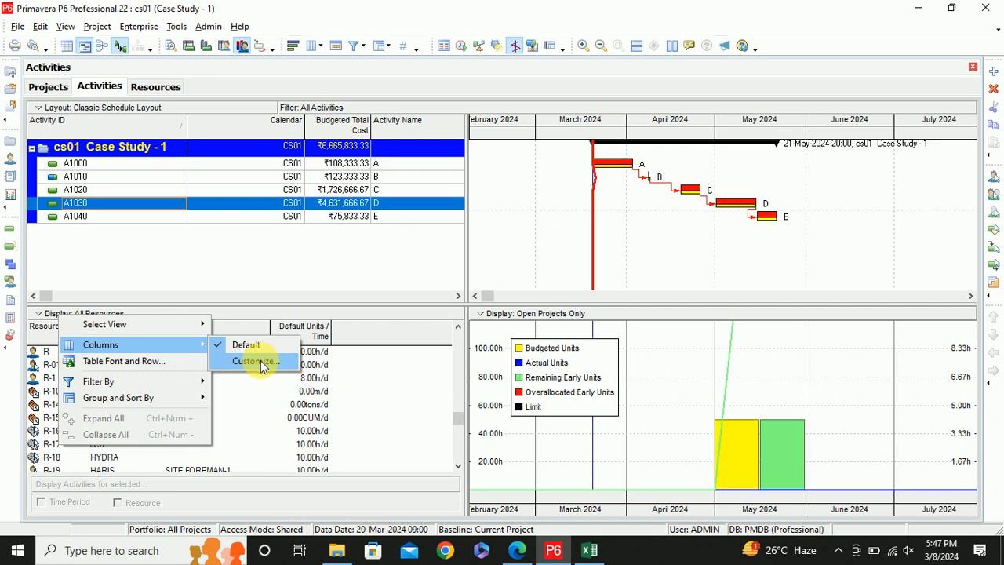
mouse_move(175, 404)
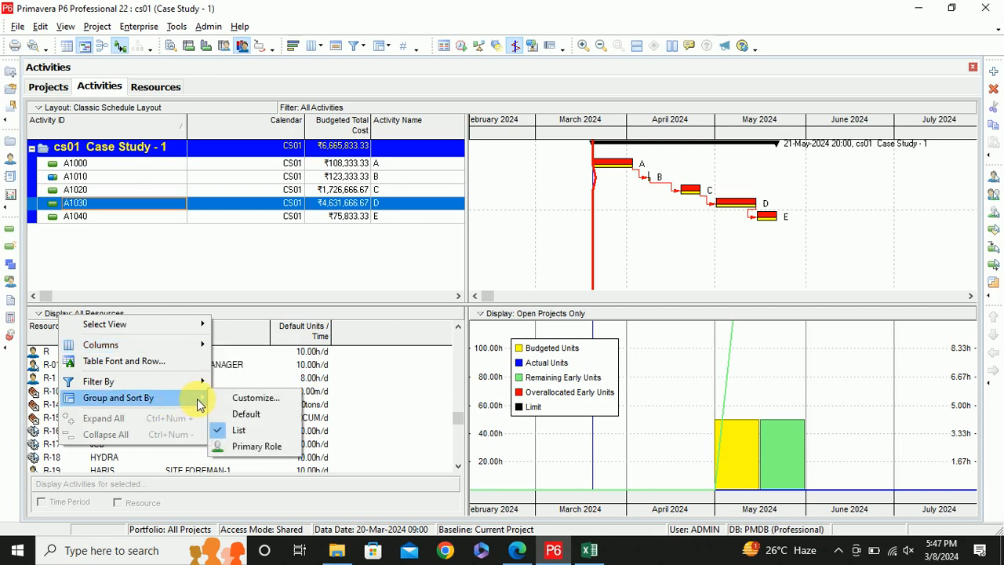
mouse_move(202, 388)
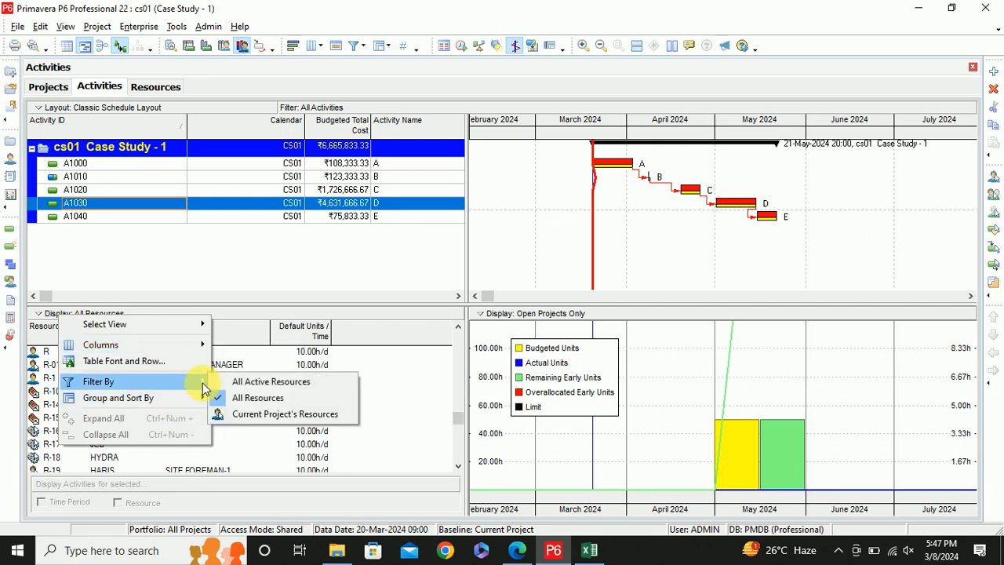
left_click(240, 414)
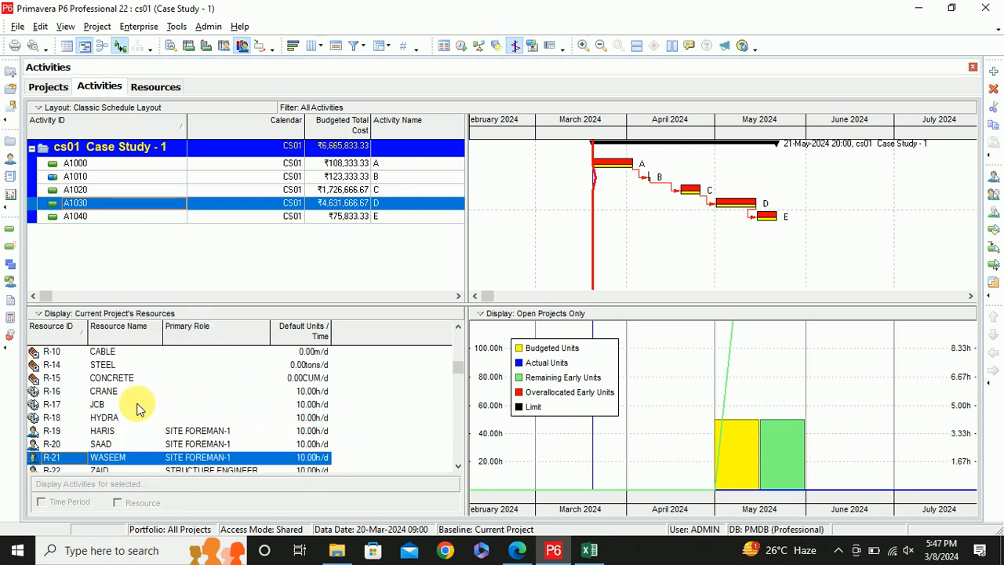
Review the usage profiles of the project manager, CABLE, STEEL and CONCRETE resources
left_click(107, 355)
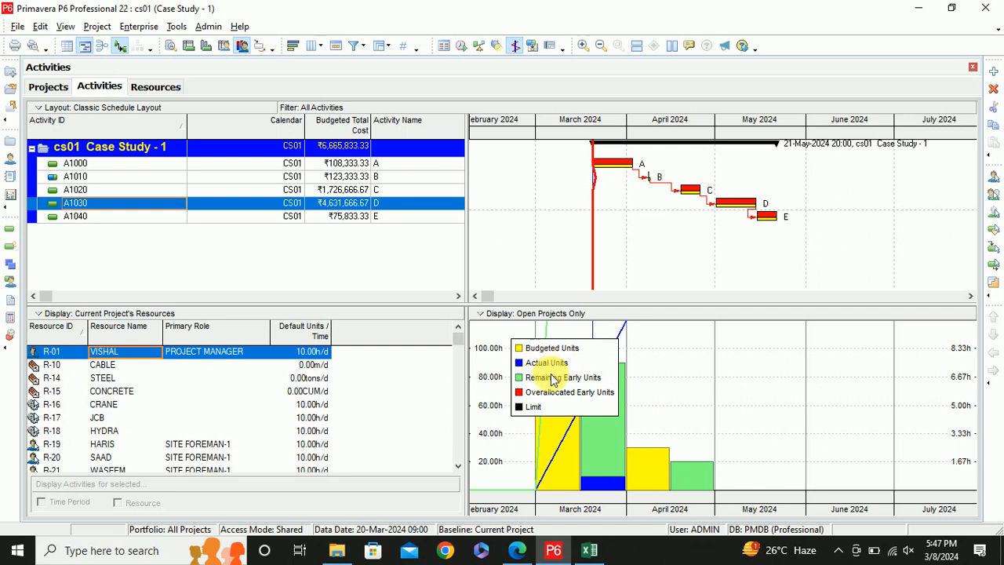
left_click(157, 372)
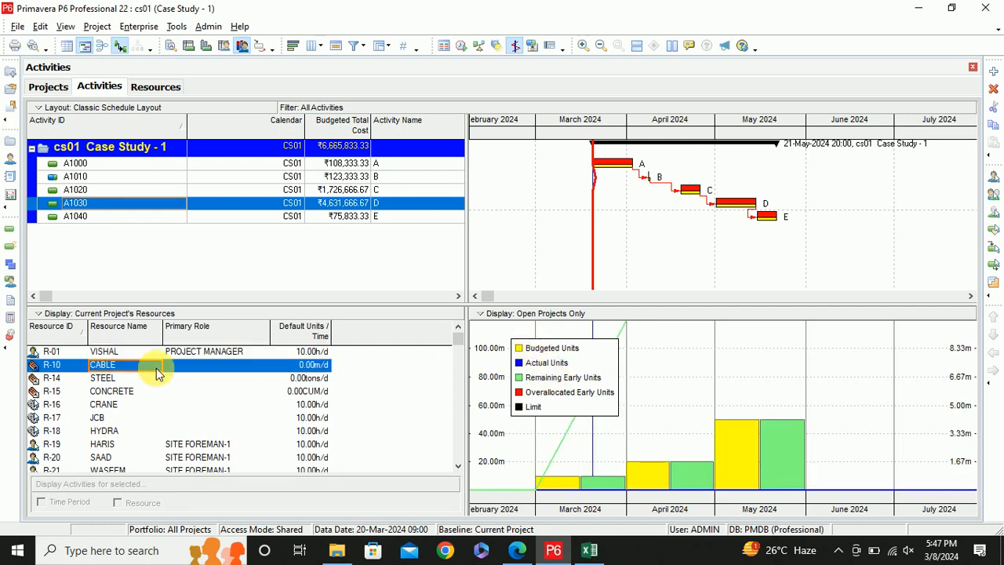
left_click(136, 380)
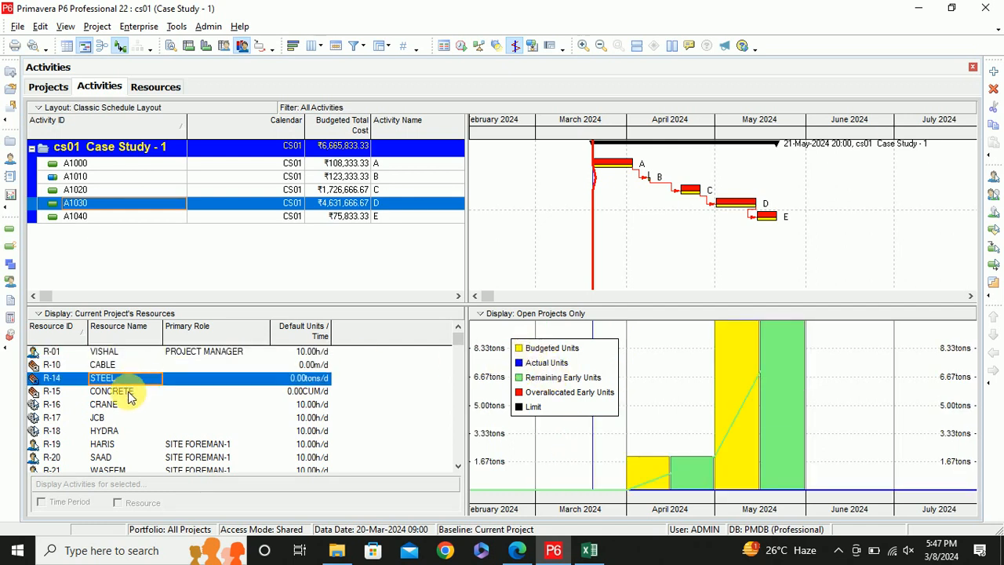
left_click(127, 391)
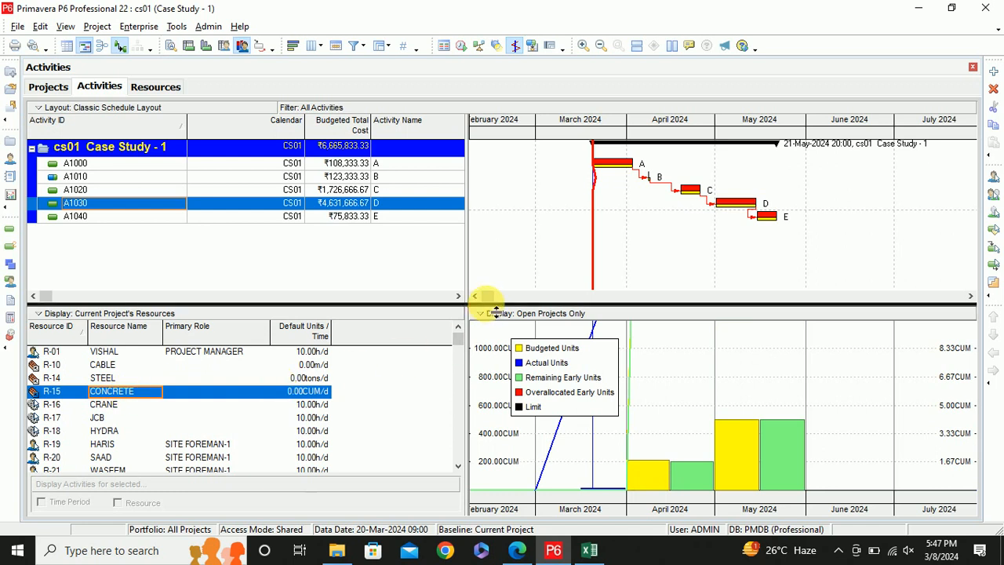
Enlarge the Resource Usage Profile area and review the usage of CRANE, JCB and HYDRA
left_click_drag(489, 306, 506, 272)
left_click(116, 363)
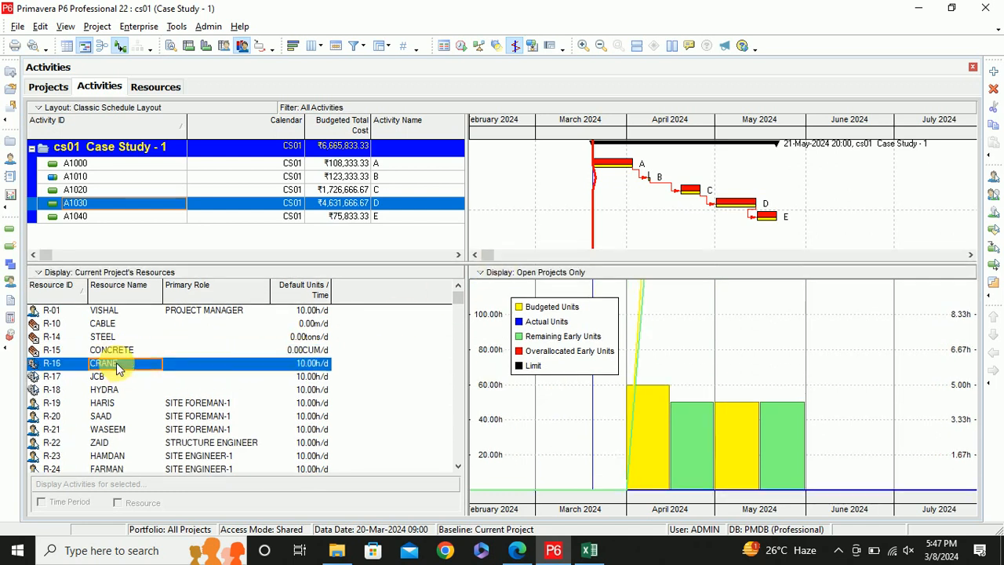
left_click(102, 378)
left_click(106, 390)
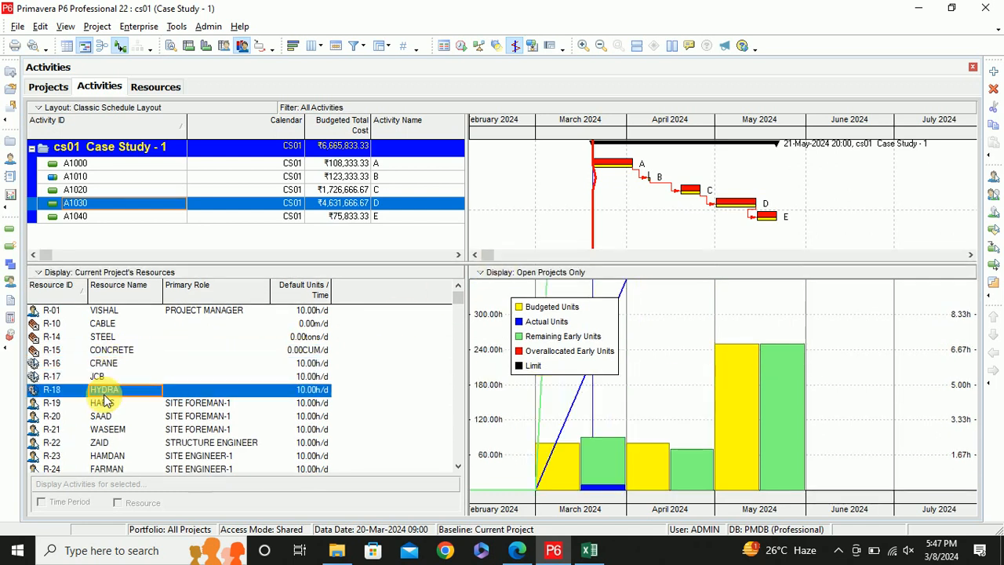
Review the usage profiles of the site foremen, structure engineer and site engineers, resources R-19 to R-24
left_click(129, 403)
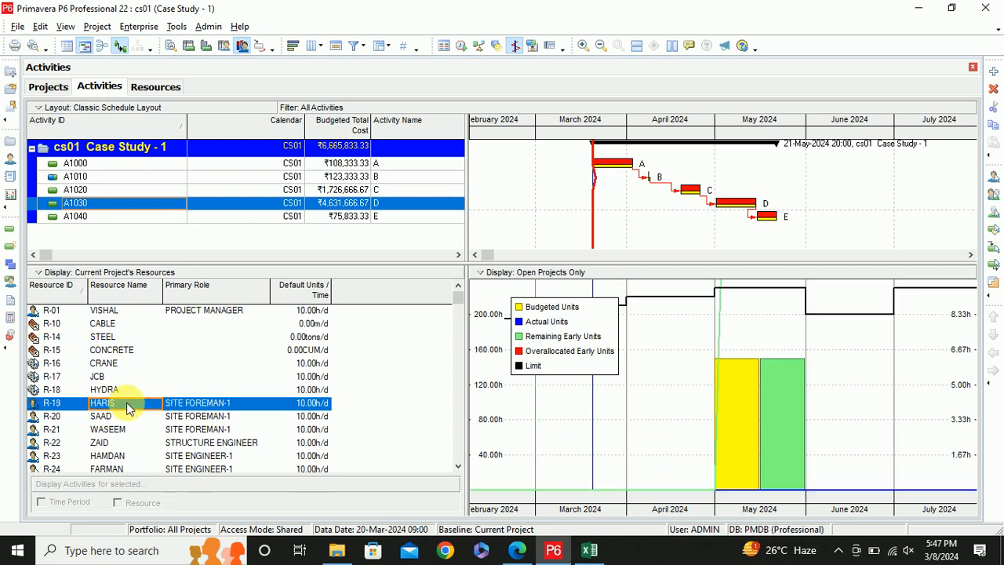
left_click(106, 416)
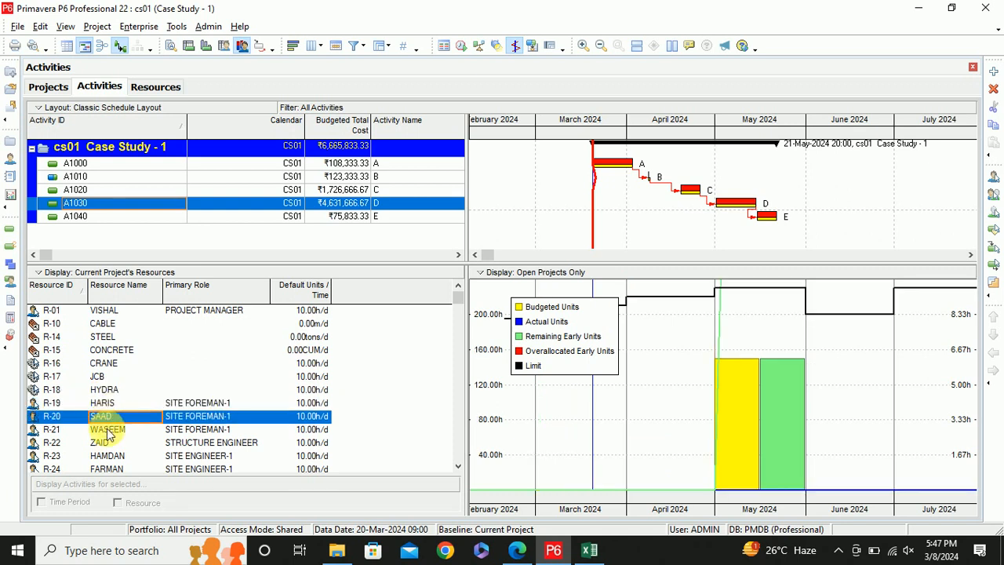
left_click(108, 430)
left_click(109, 444)
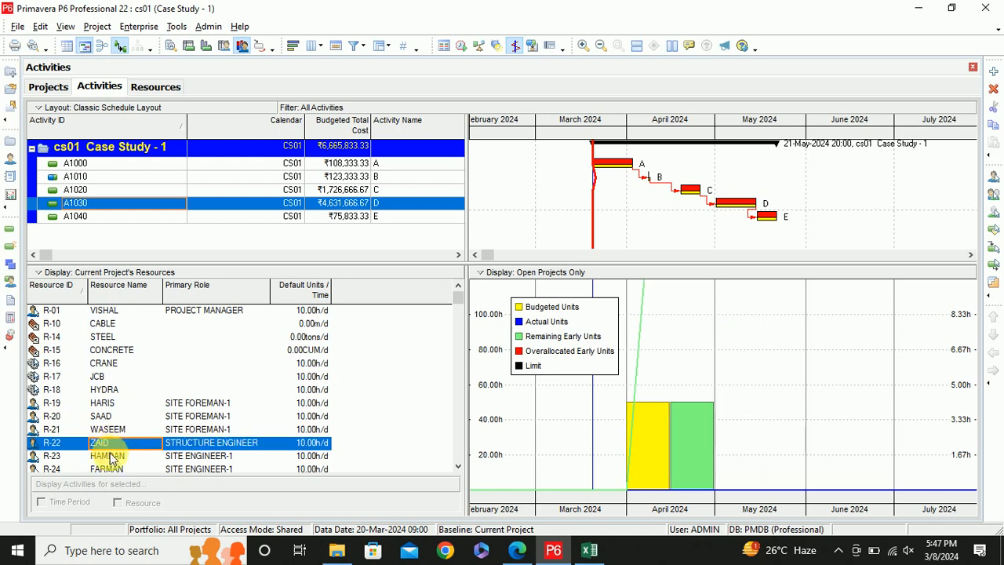
left_click(113, 458)
scroll(135, 428, "down", 1)
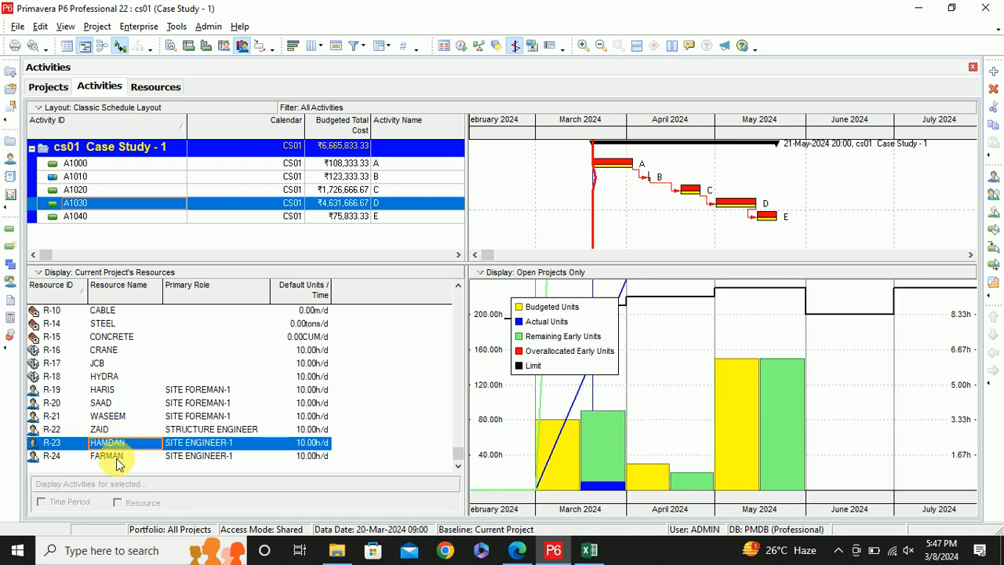
left_click(116, 458)
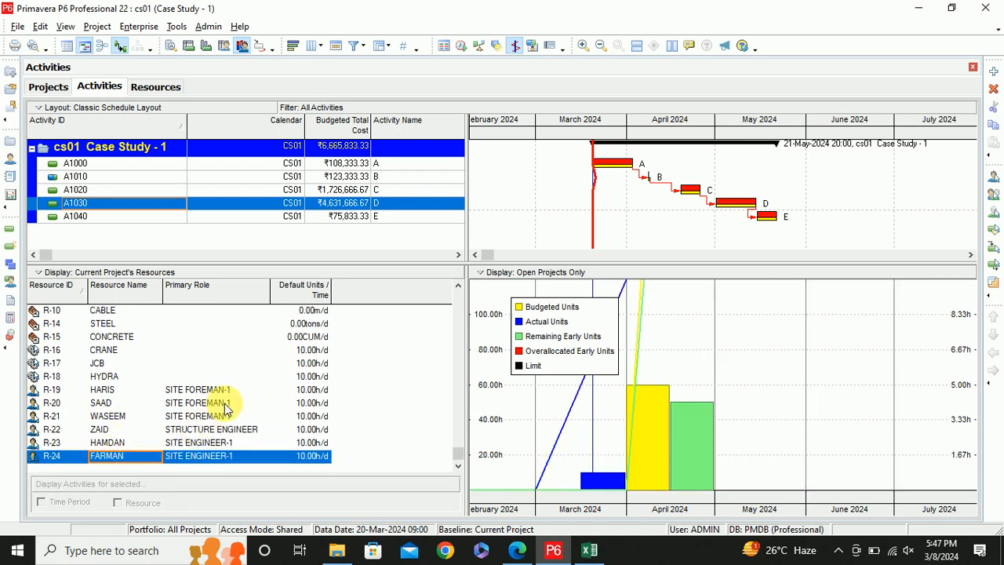
scroll(226, 404, "up", 1)
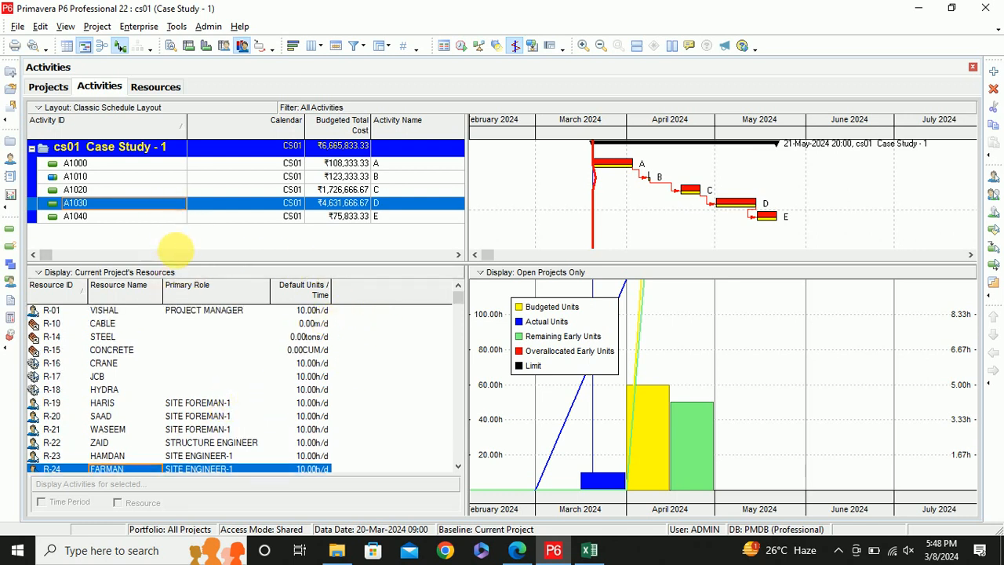
Replace the Resource Usage Profile in the bottom layout with the activity Details
left_click(66, 27)
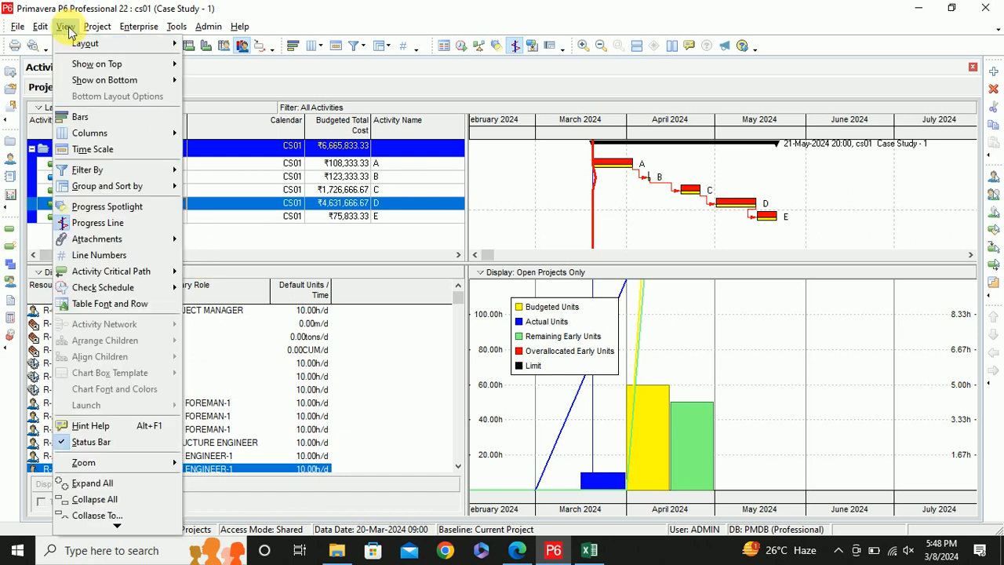
mouse_move(117, 80)
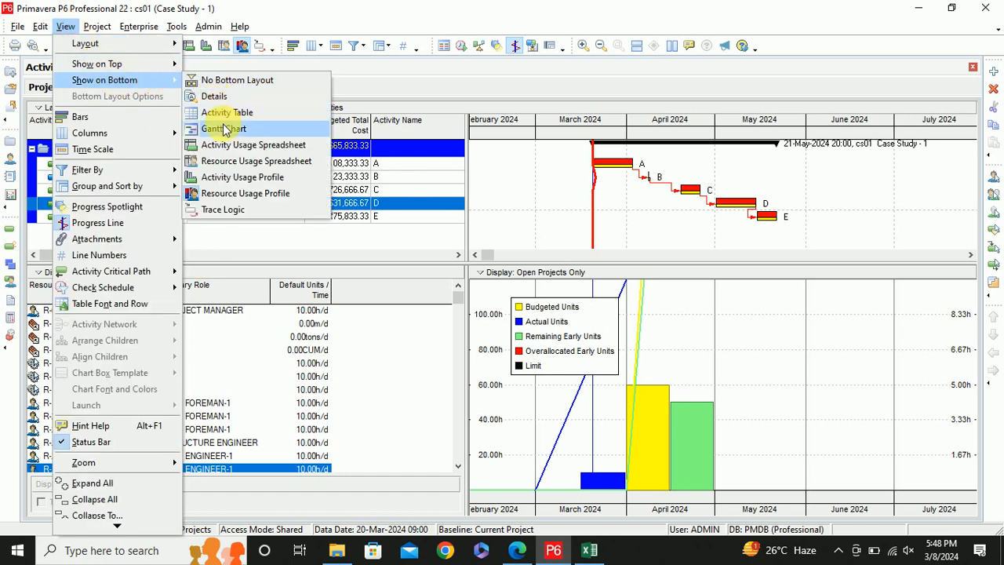
left_click(214, 97)
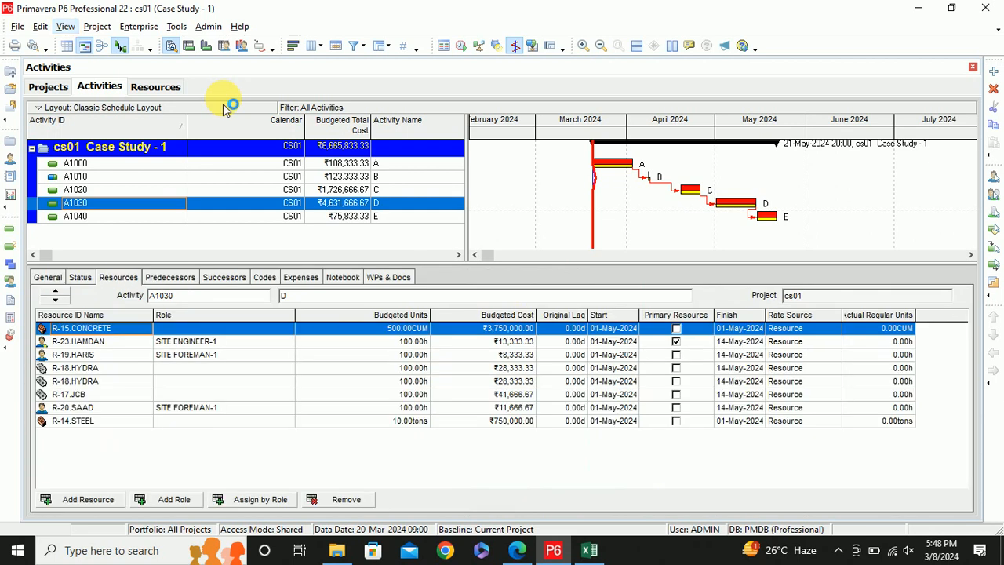
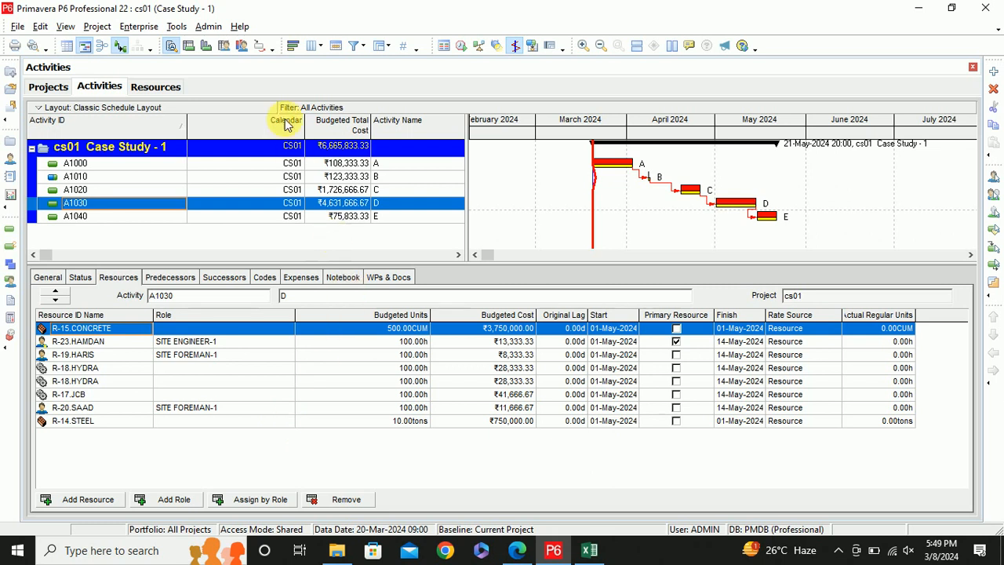
Check the existing baselines of Case Study - 1 in Maintain Baselines and close the dialog
left_click(95, 27)
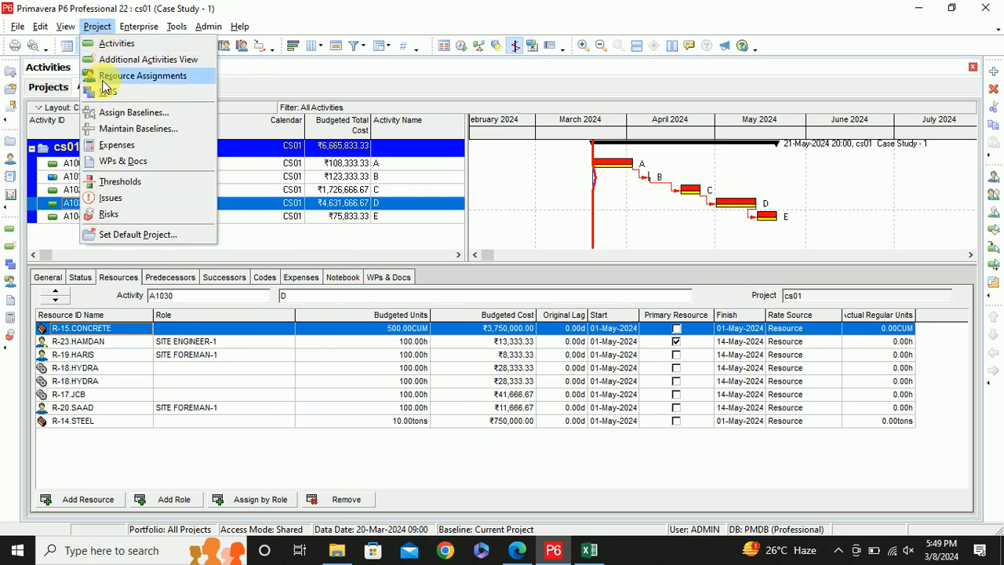
left_click(130, 129)
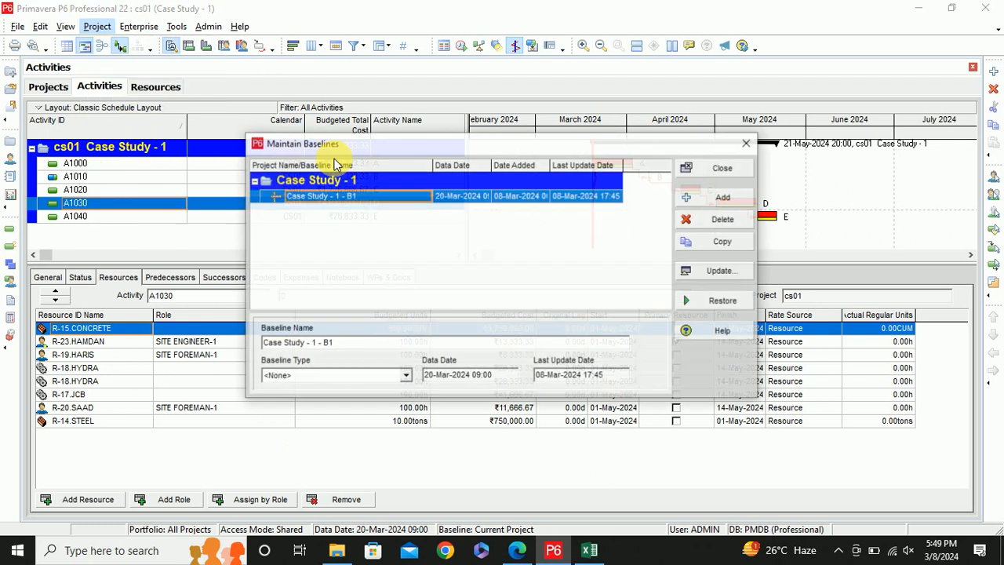
left_click(746, 147)
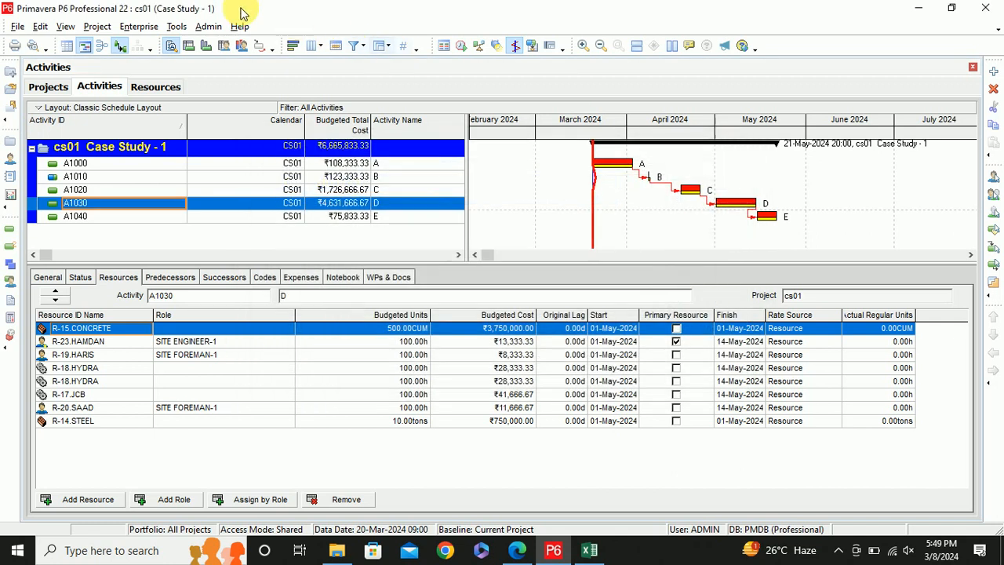
Assign Case Study - 1 - B1 as both the project baseline and the primary user baseline
left_click(97, 26)
left_click(132, 113)
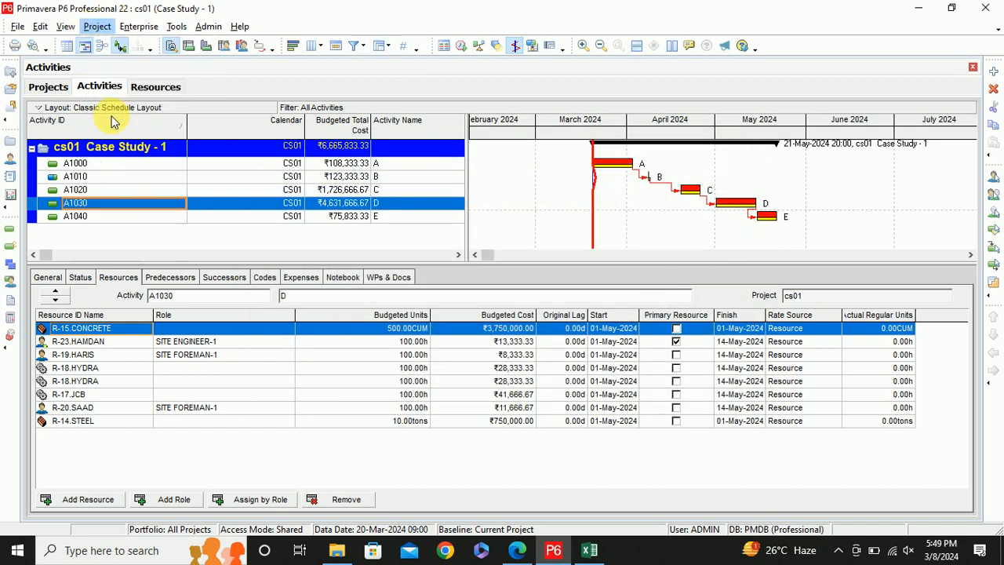
left_click(580, 232)
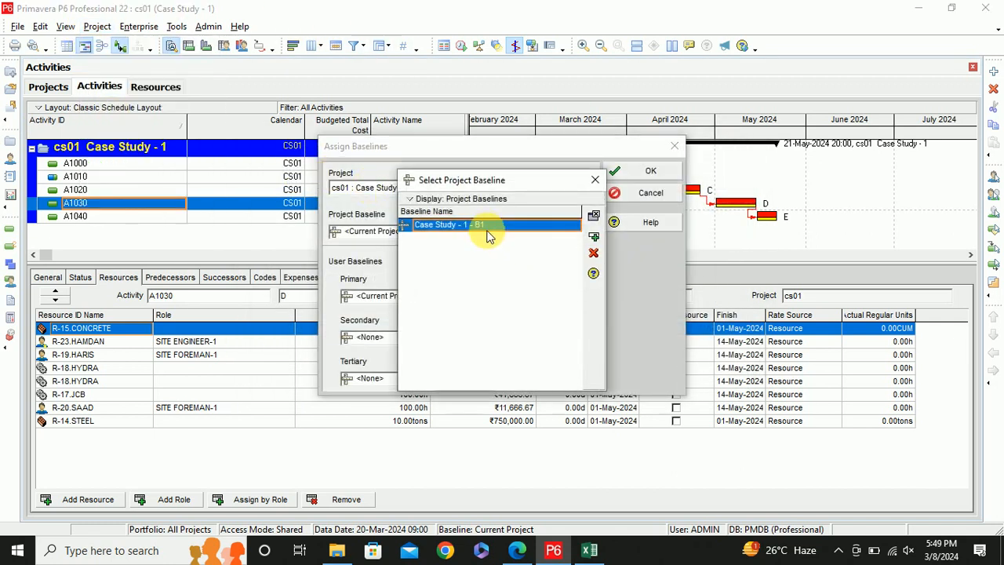
double_click(484, 224)
left_click(580, 303)
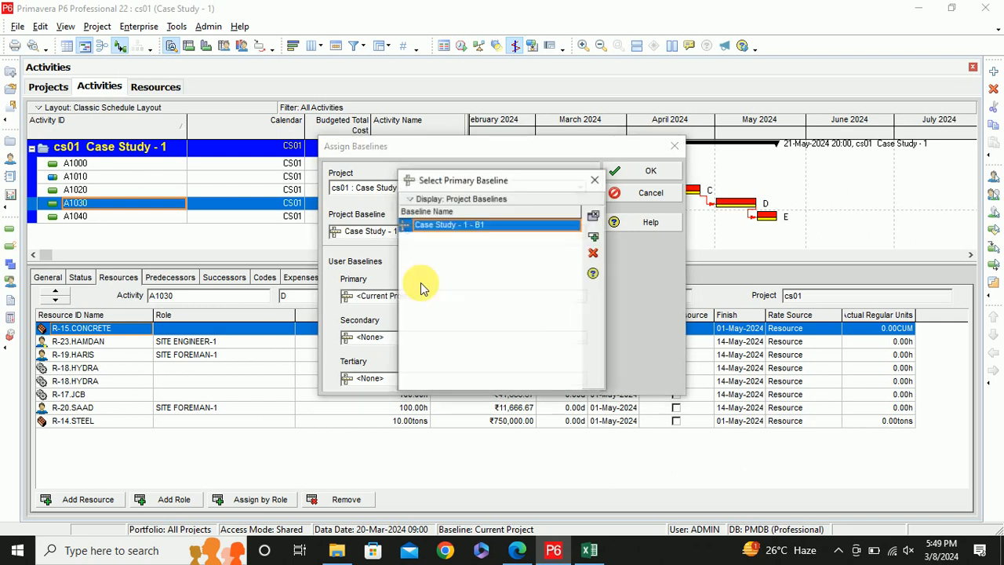
double_click(434, 230)
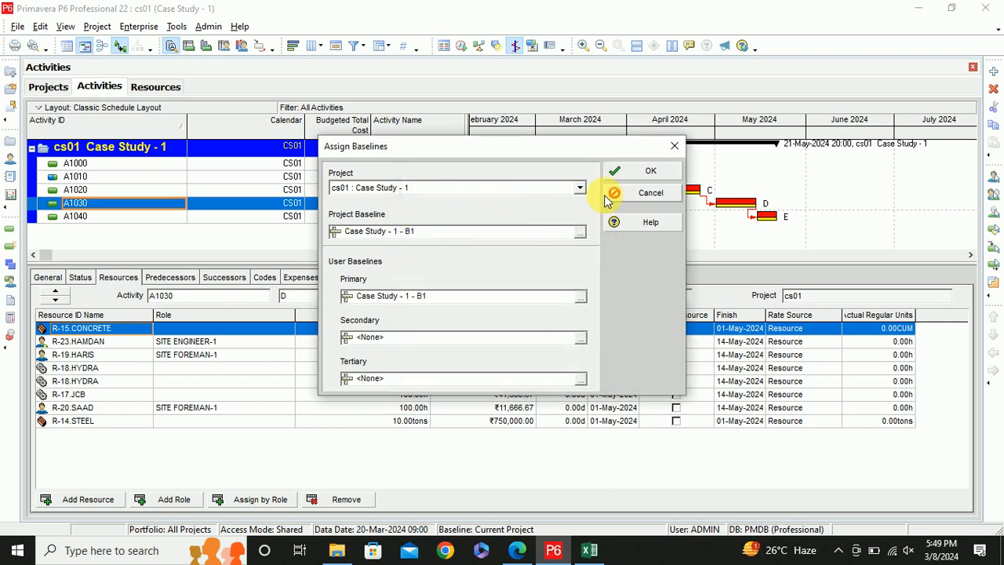
left_click(648, 172)
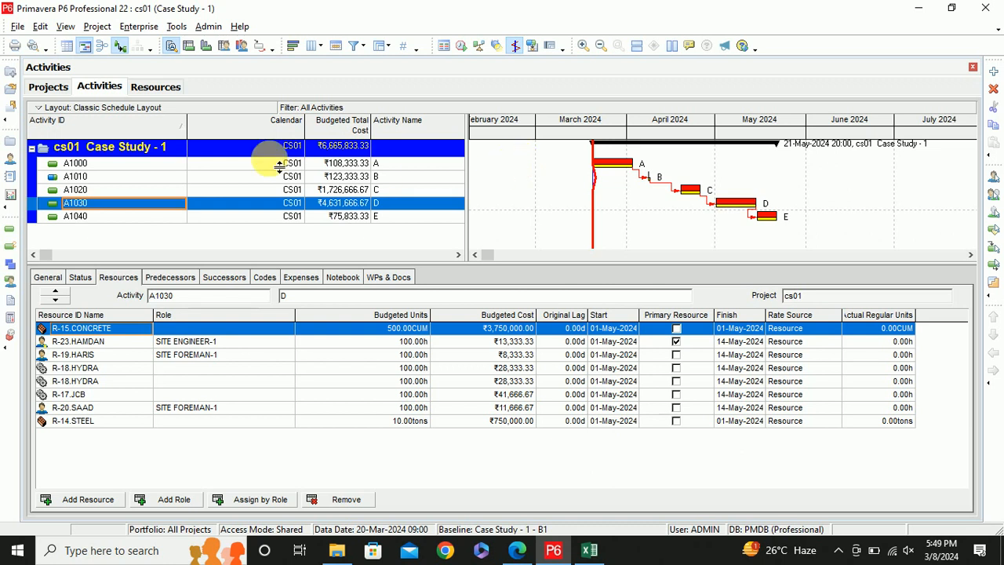
Mark activity A (A1000) as started and finished in its status details
left_click(459, 255)
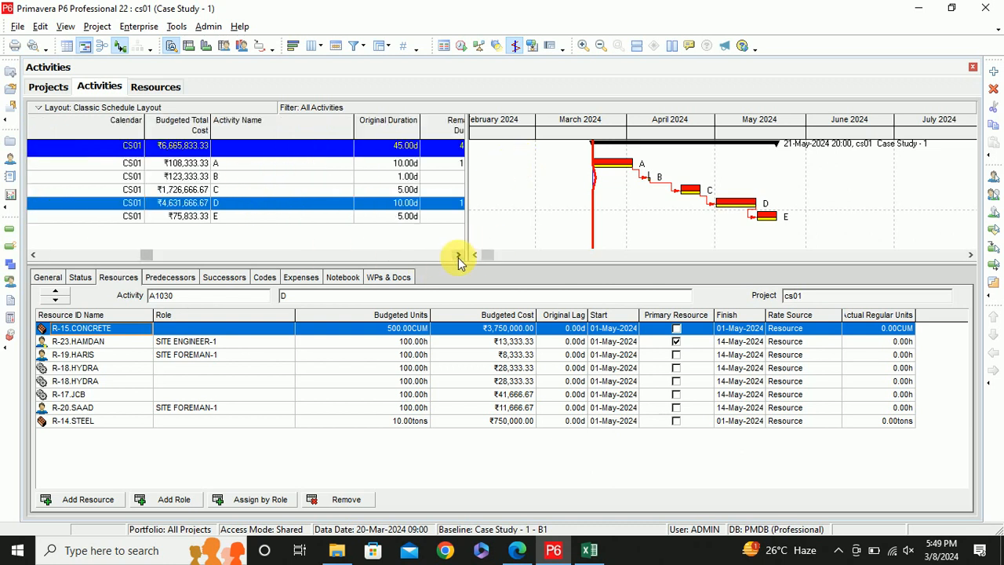
left_click(236, 165)
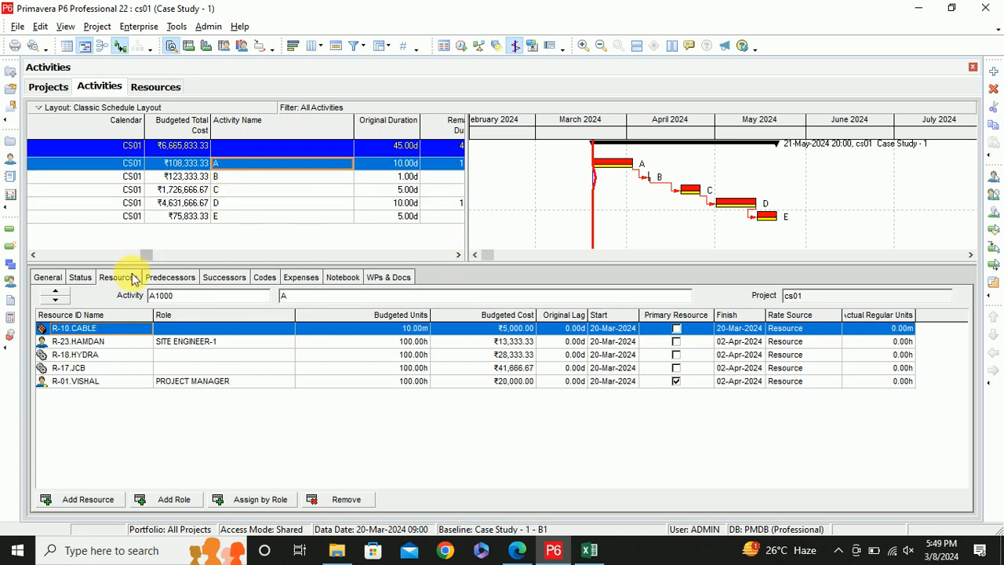
left_click(80, 277)
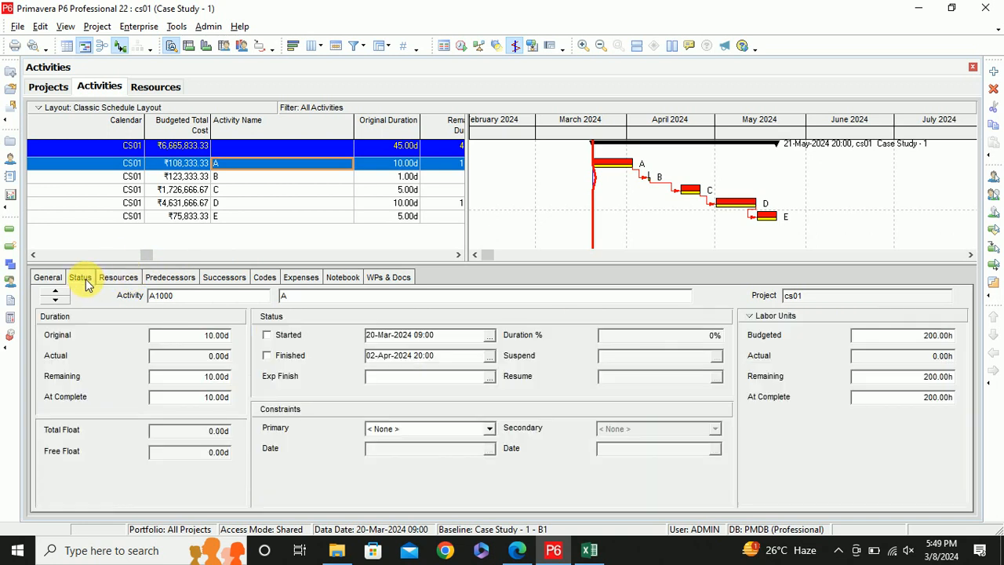
left_click(267, 335)
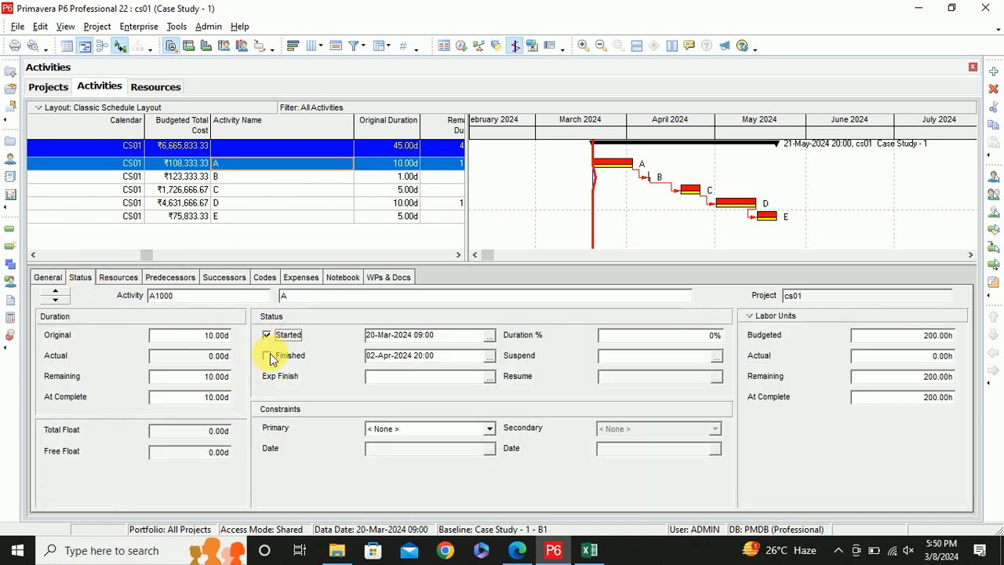
left_click(268, 356)
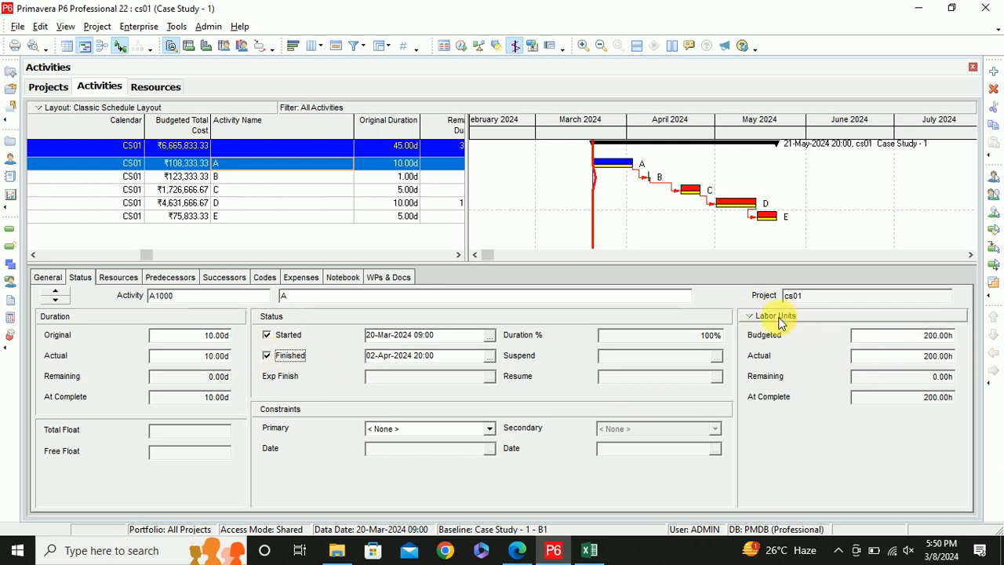
Examine the labor cost and the nonlabor cost of activity A (A1000) in its status details
left_click(751, 318)
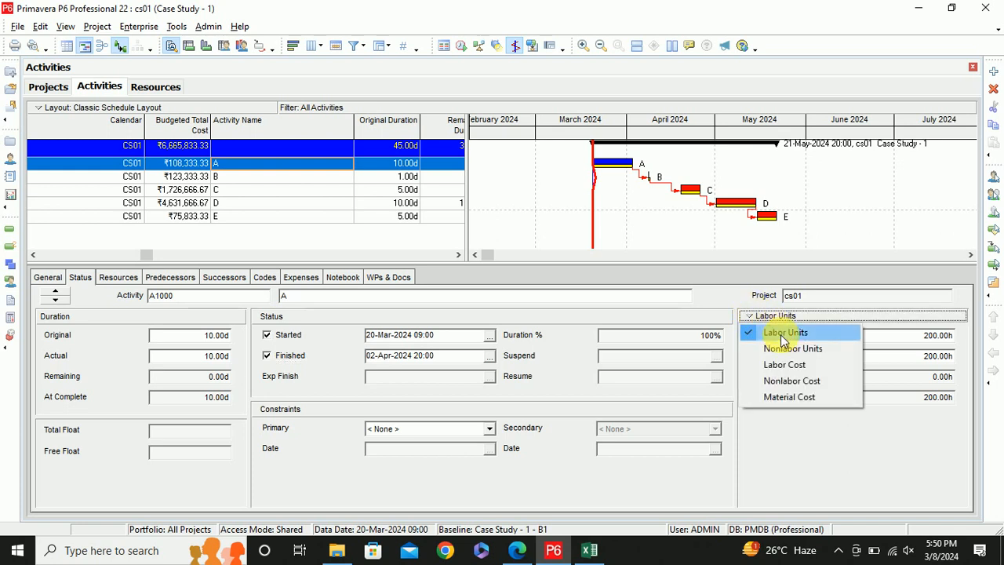
left_click(782, 365)
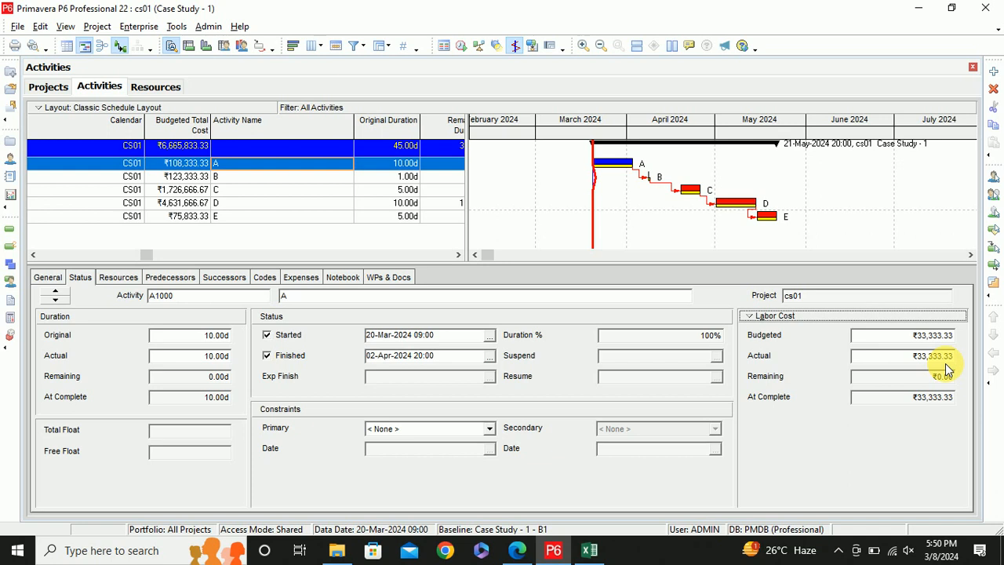
left_click(750, 317)
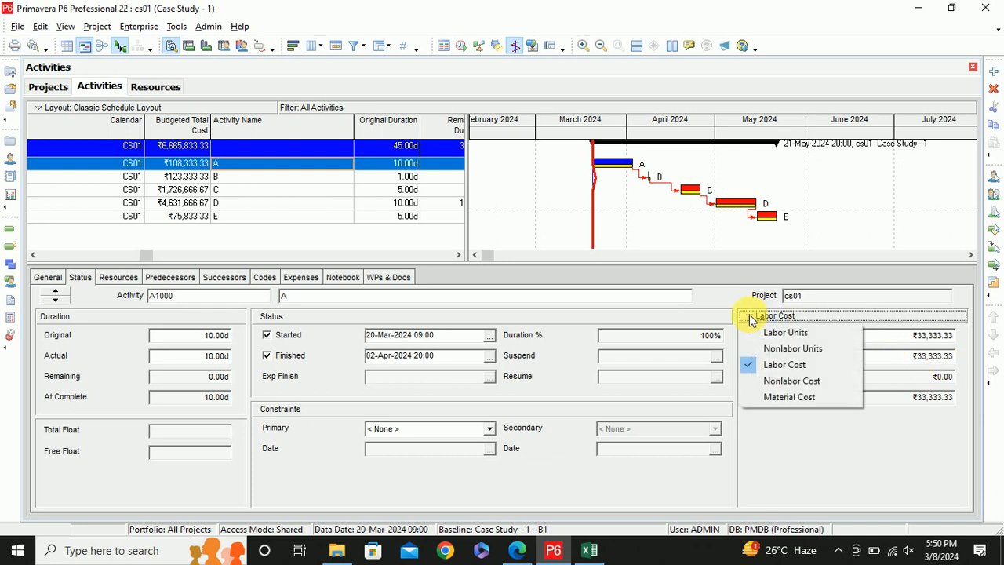
left_click(777, 381)
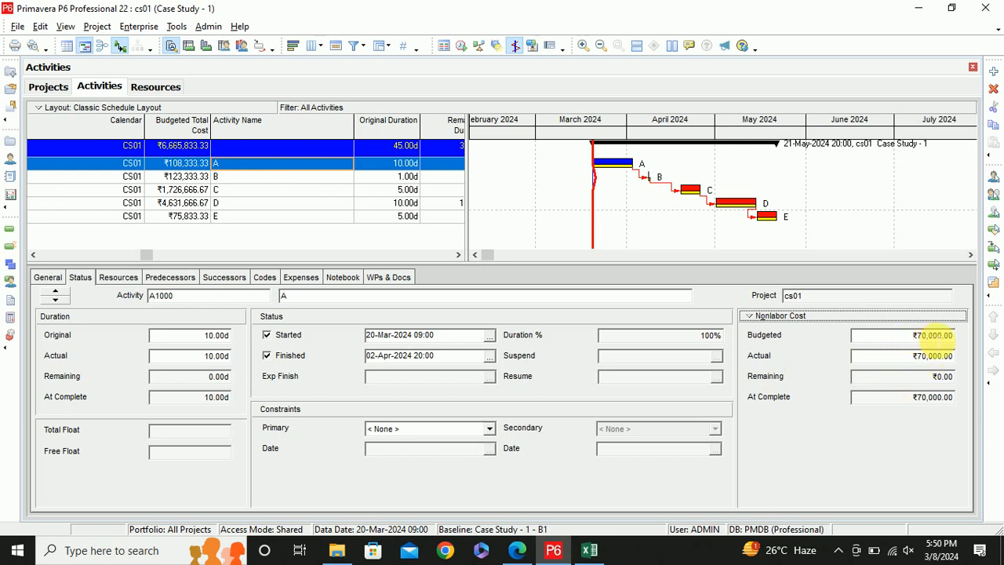
left_click(751, 316)
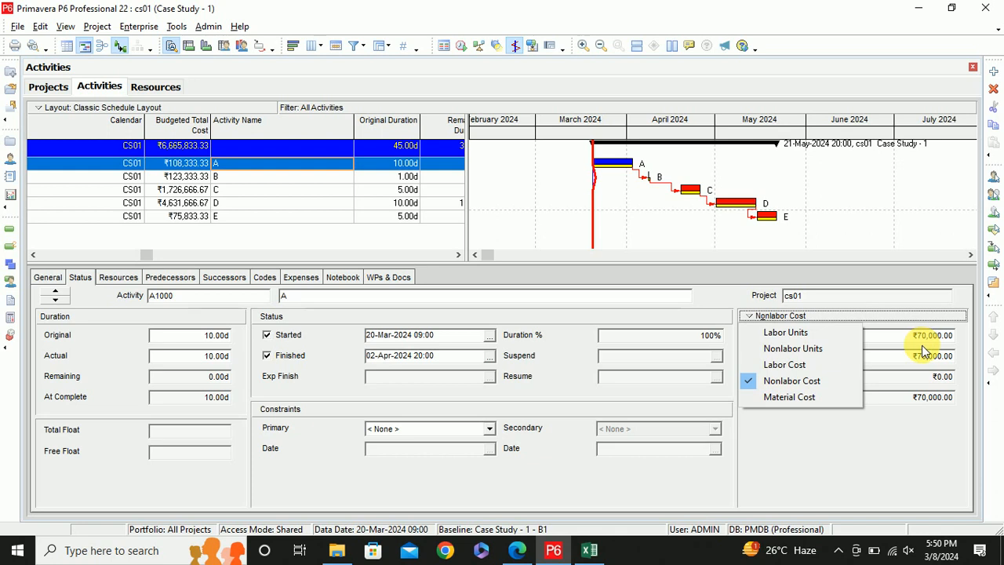
left_click(923, 450)
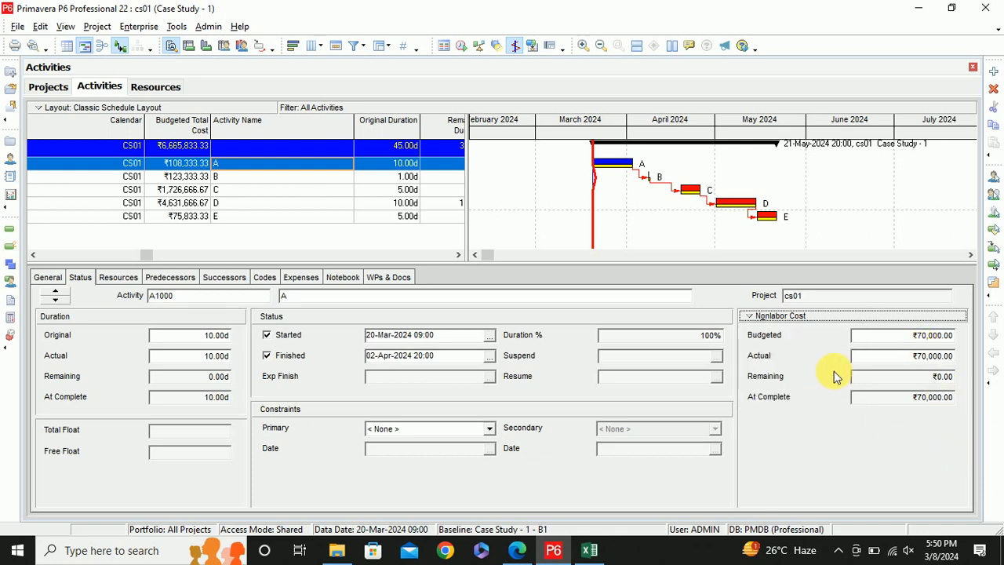
Show activity A's labor cost again and select its actual amount for inspection
left_click(759, 322)
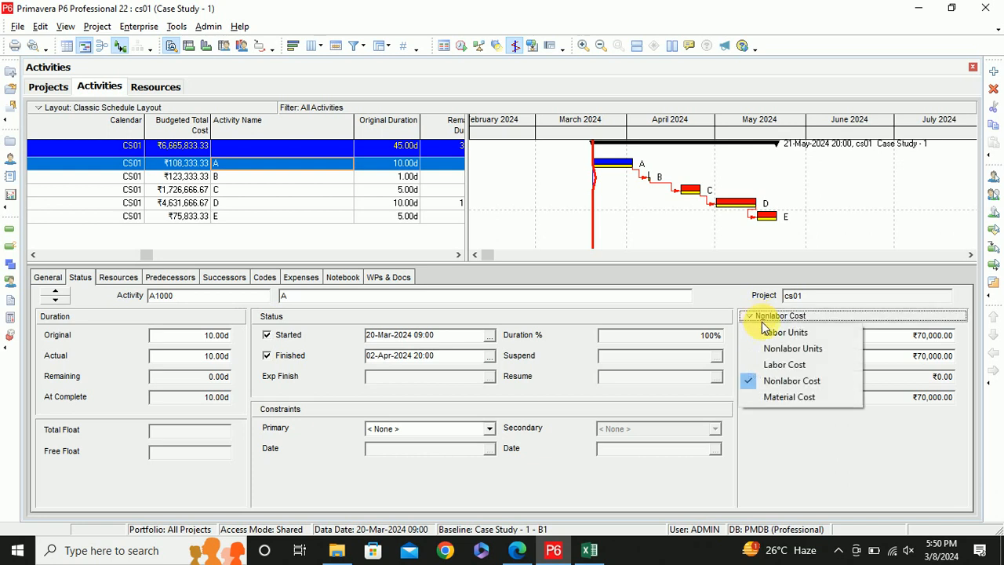
left_click(788, 364)
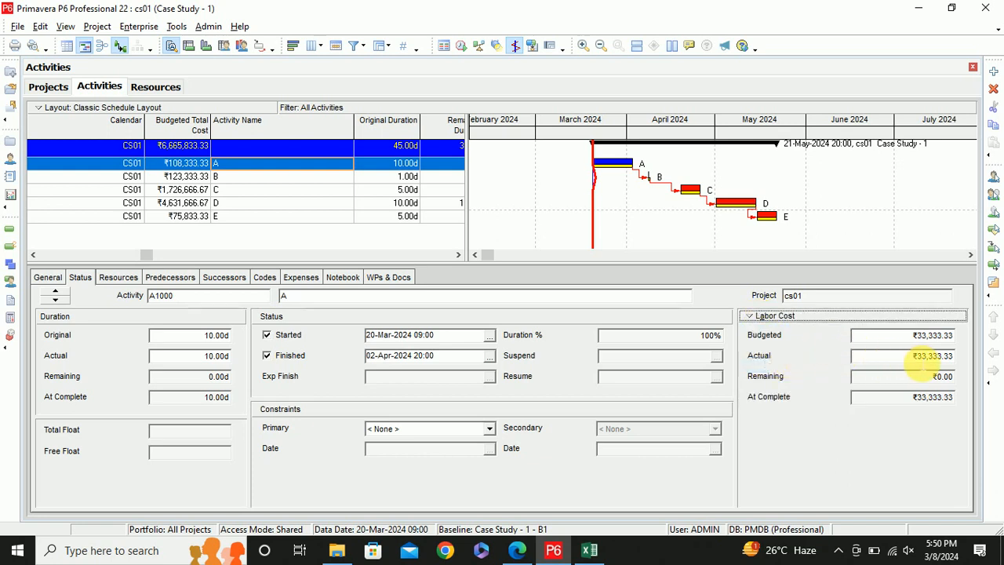
left_click(945, 357)
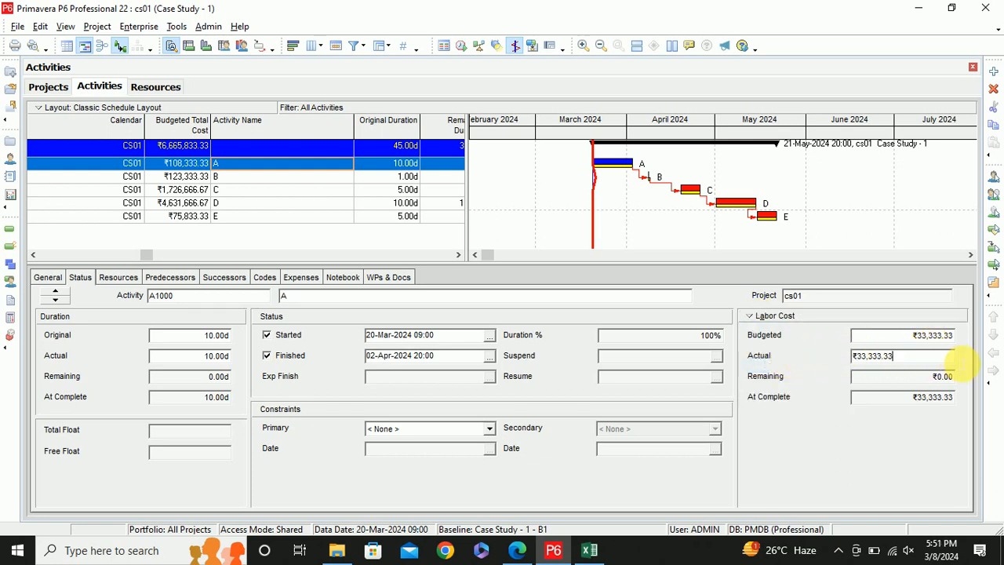
left_click_drag(923, 358, 860, 362)
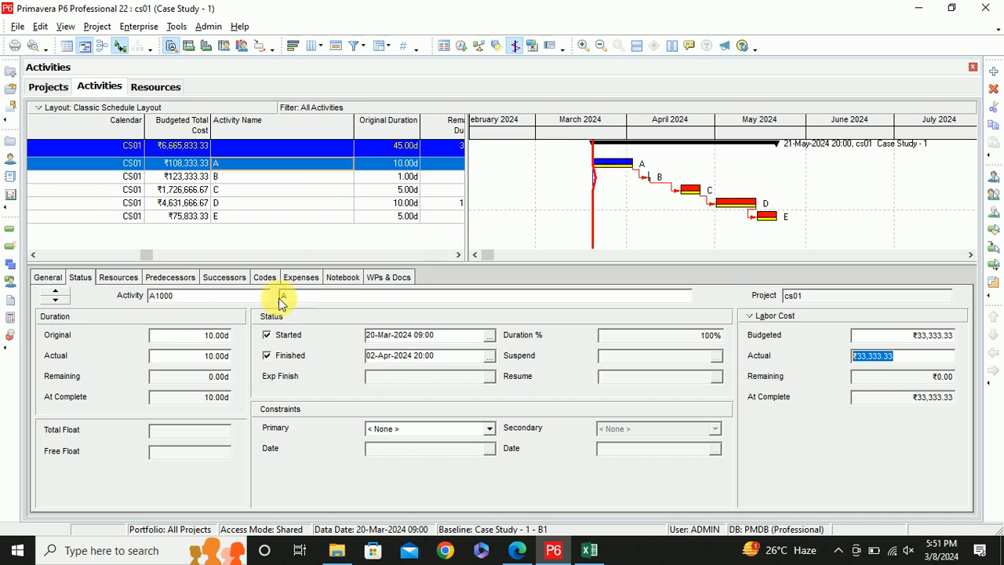
Record activity A as finished on 03-Apr-2024 09:00 and check activity B's status details
left_click(268, 356)
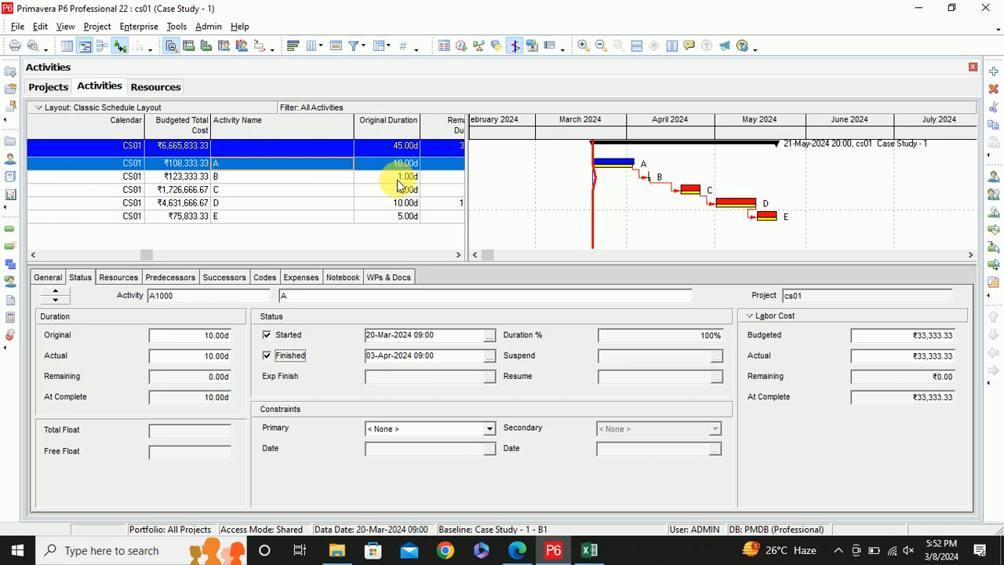
left_click(402, 177)
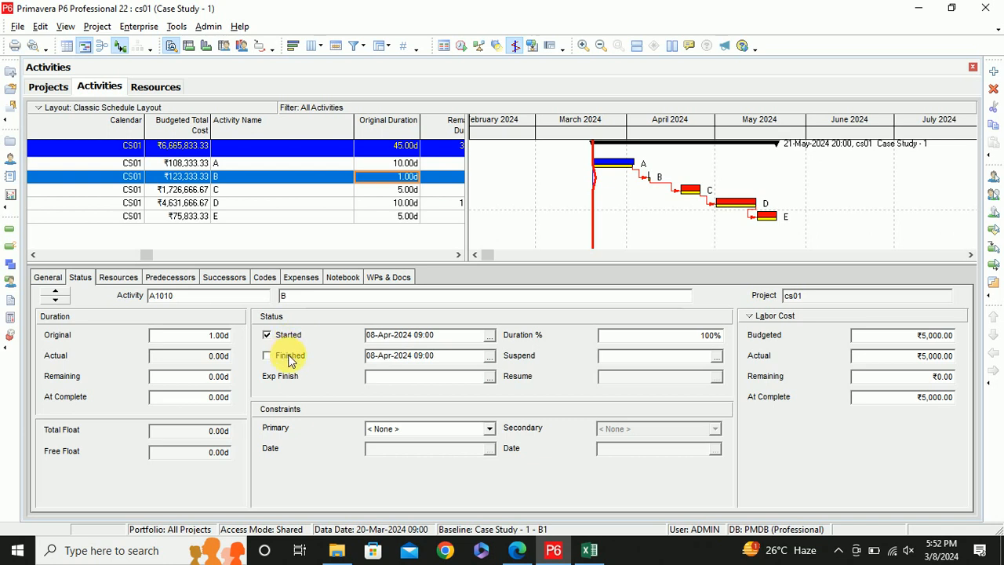
left_click(396, 162)
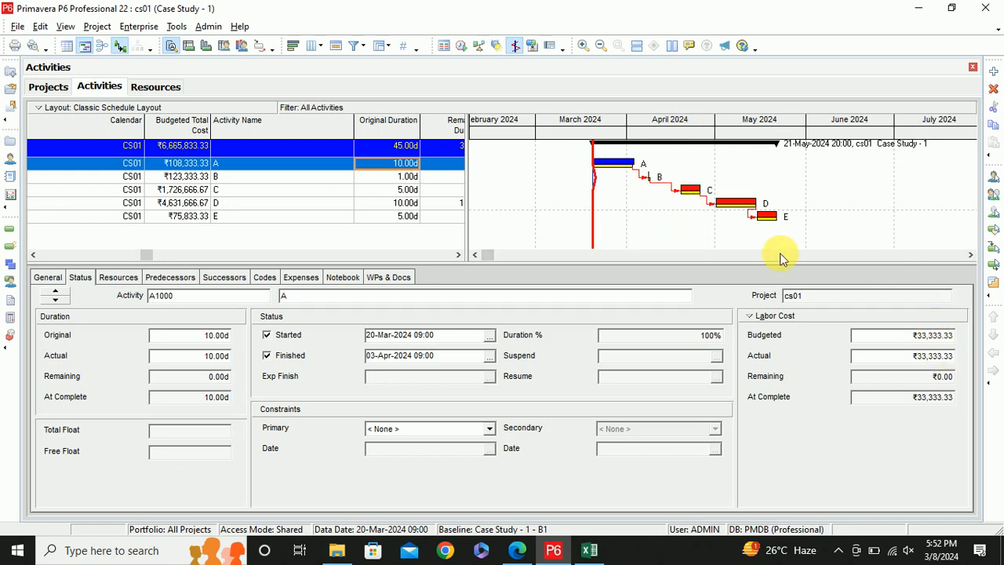
Schedule the project with a data date of 31-Mar-2024 19:00 applied to all open projects
left_click(461, 45)
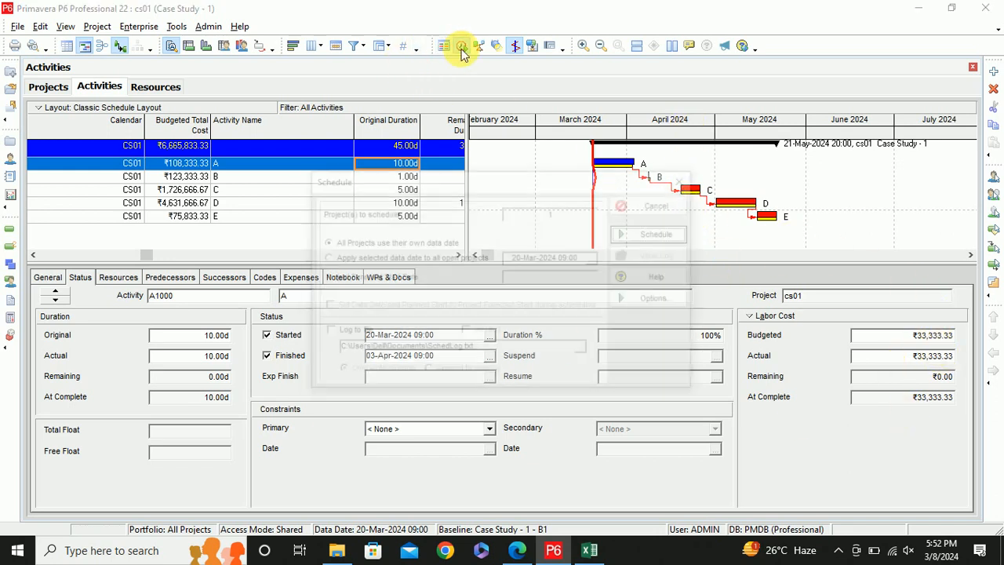
left_click(376, 260)
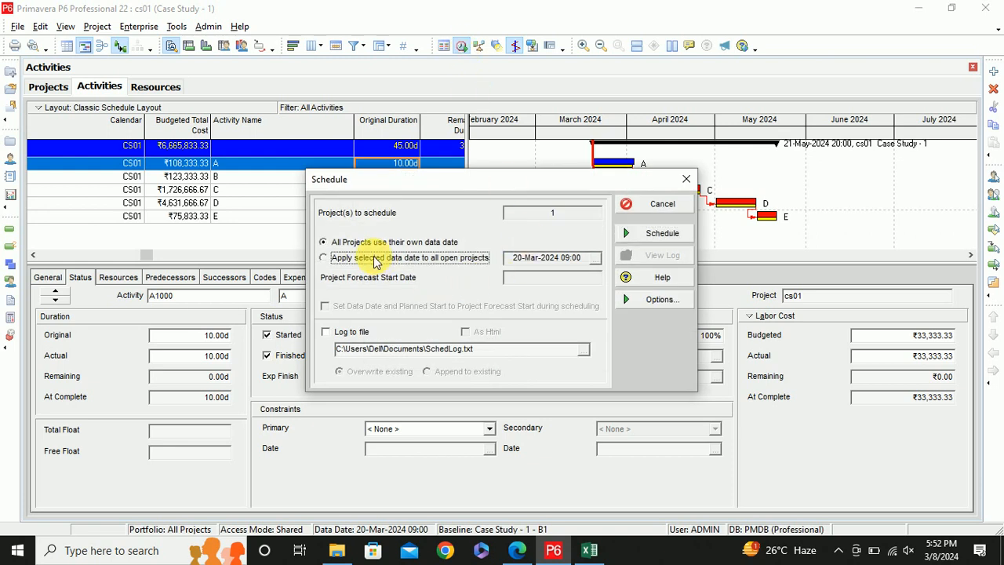
left_click(596, 259)
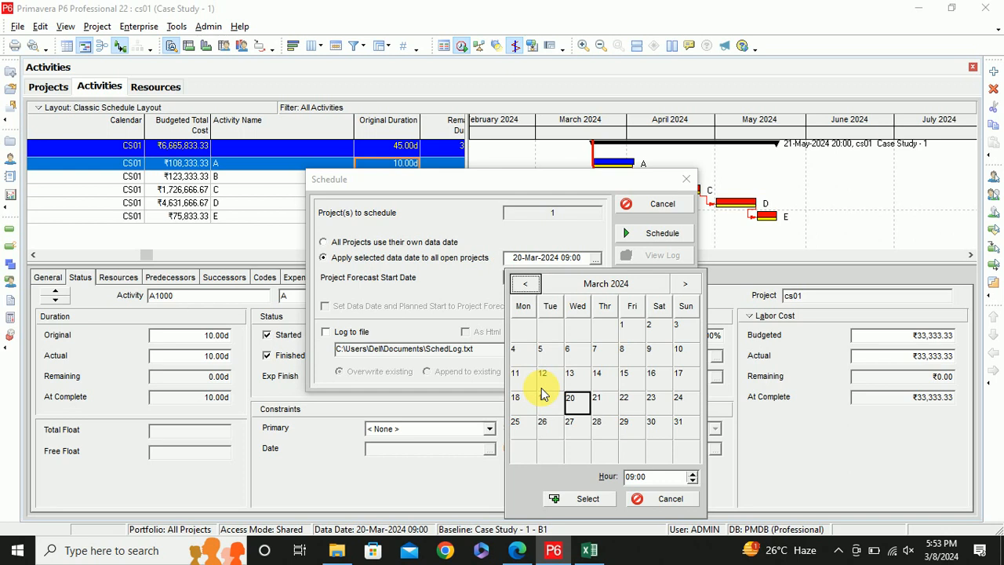
left_click(687, 428)
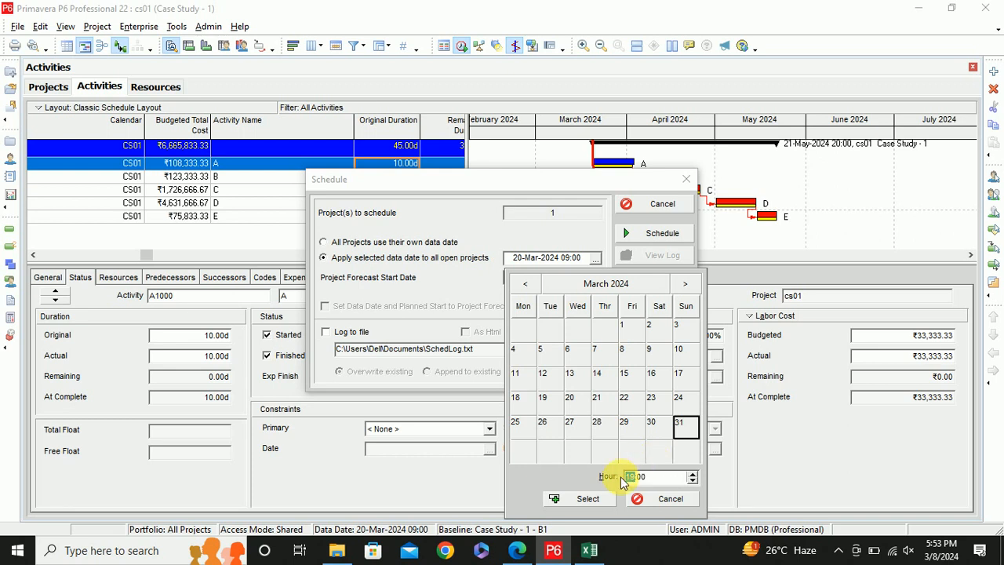
left_click(588, 499)
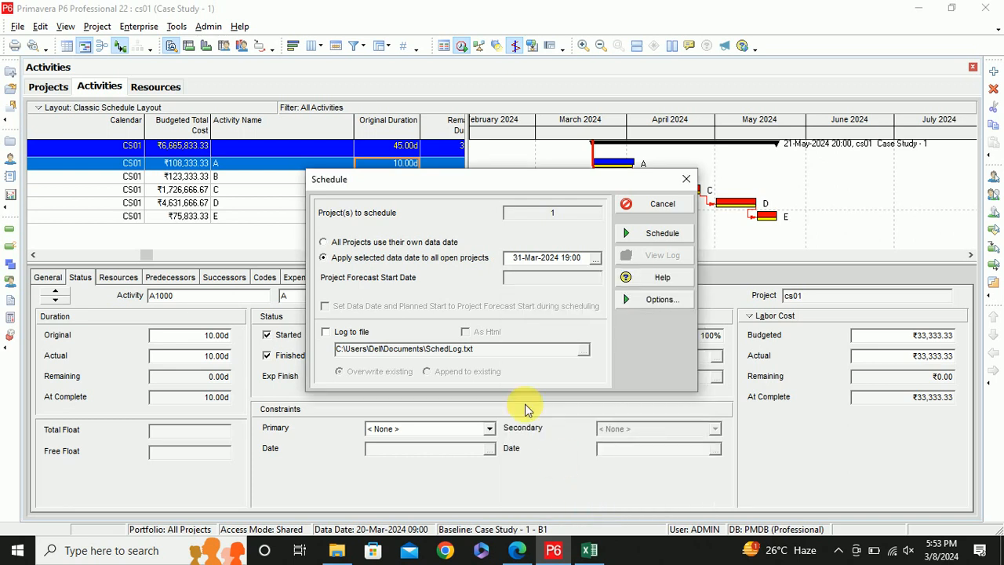
left_click(651, 237)
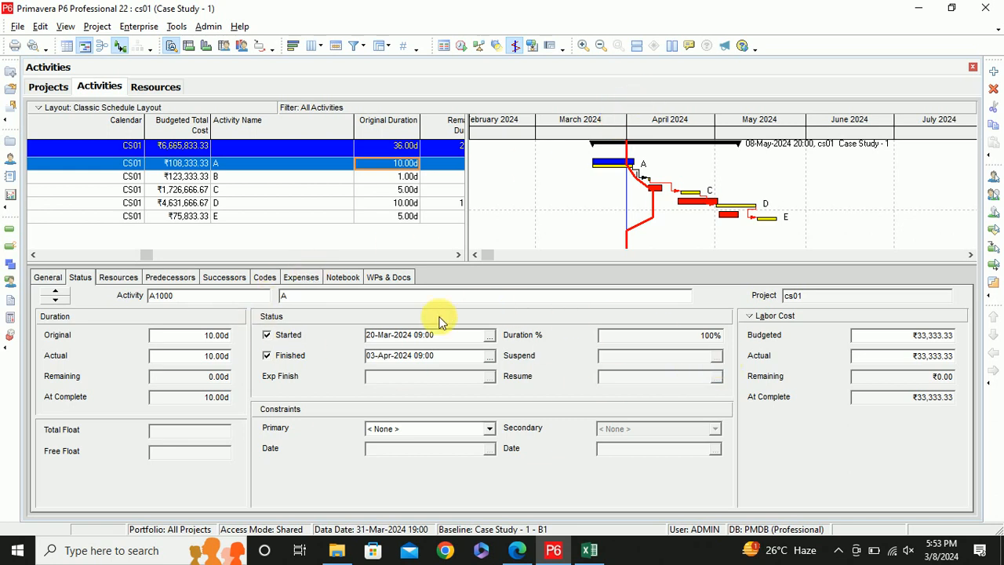
Reschedule the project with the data date set to 20-Mar-2024 09:00 for all open projects
left_click(461, 45)
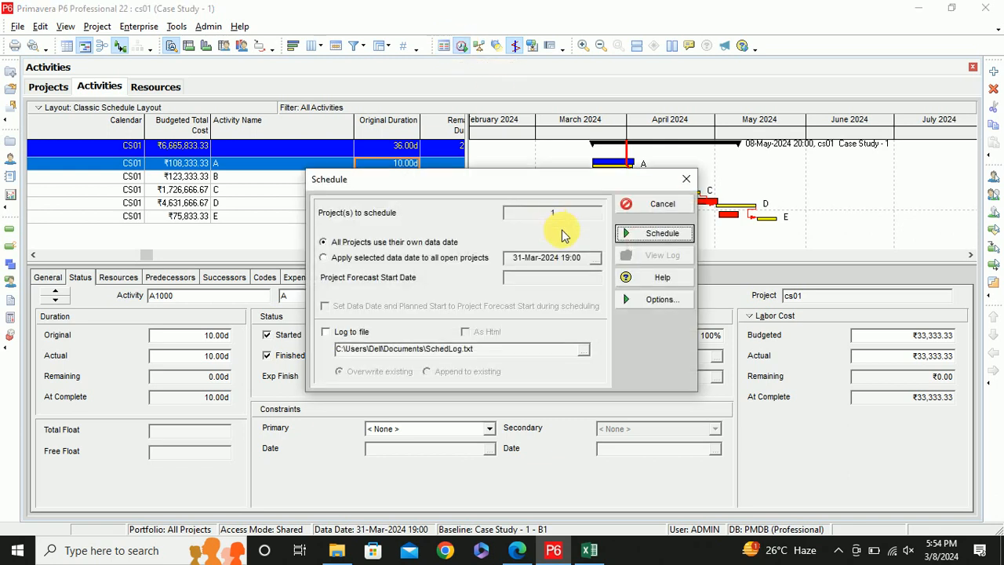
left_click(455, 259)
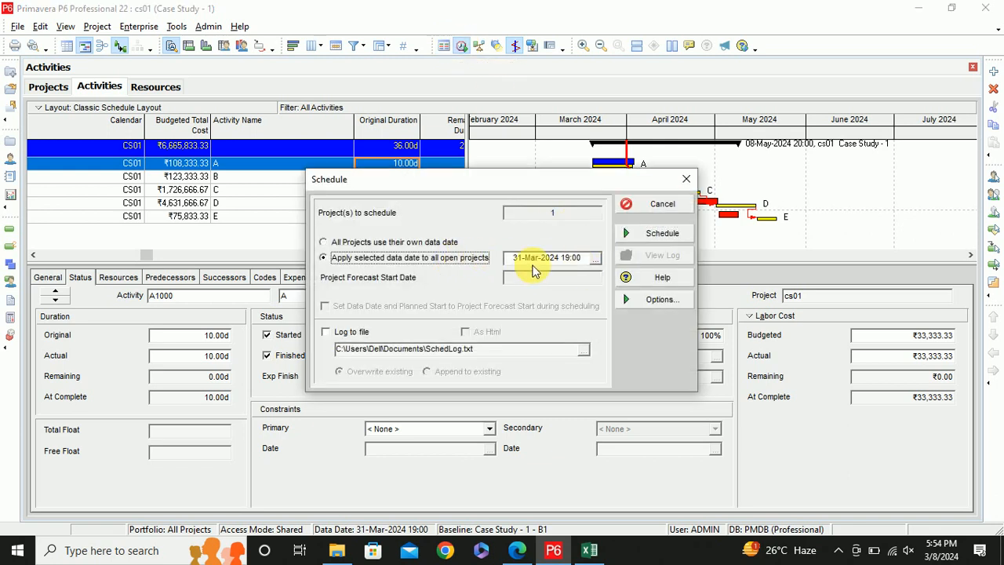
left_click(595, 259)
left_click(570, 398)
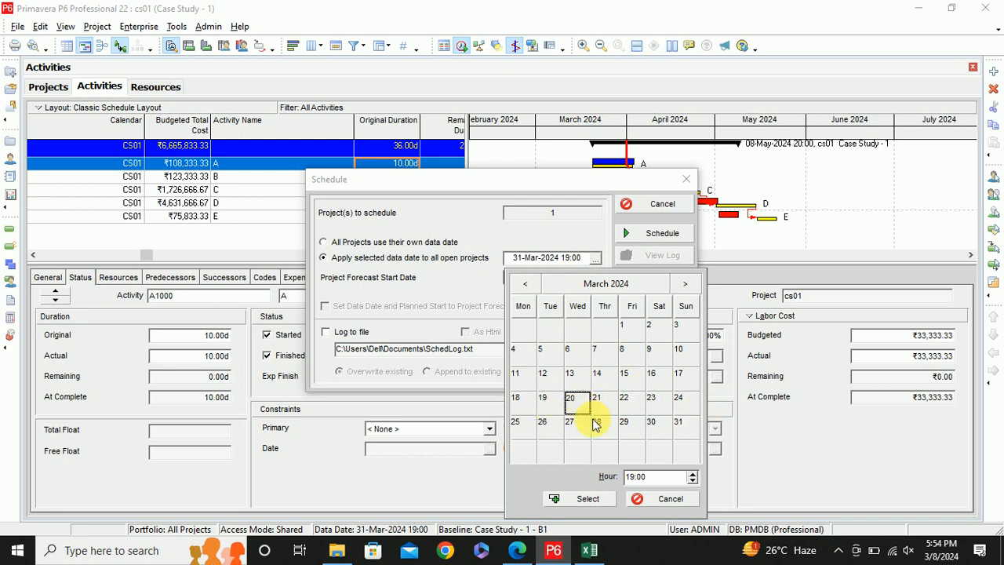
left_click(635, 482)
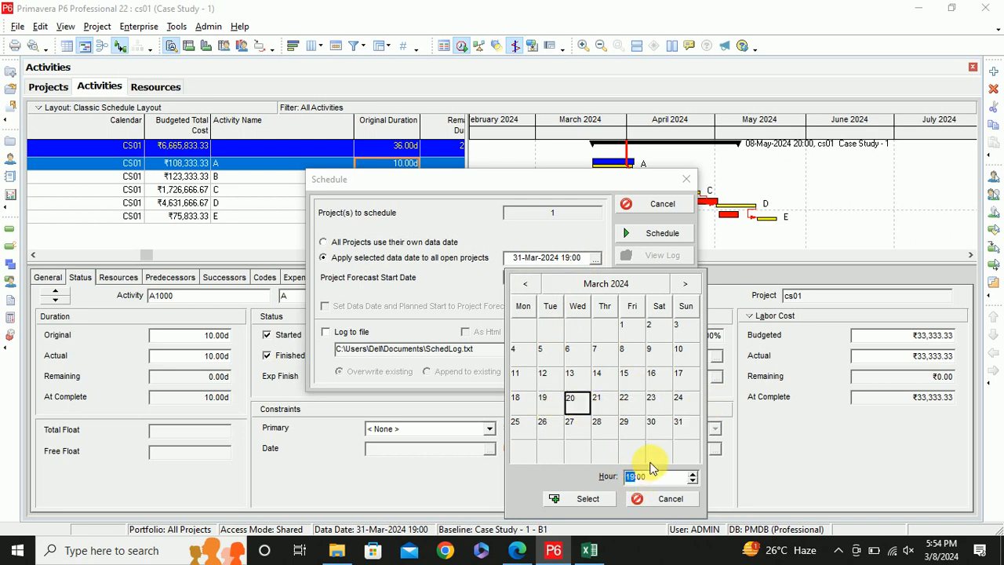
type("09")
left_click(594, 498)
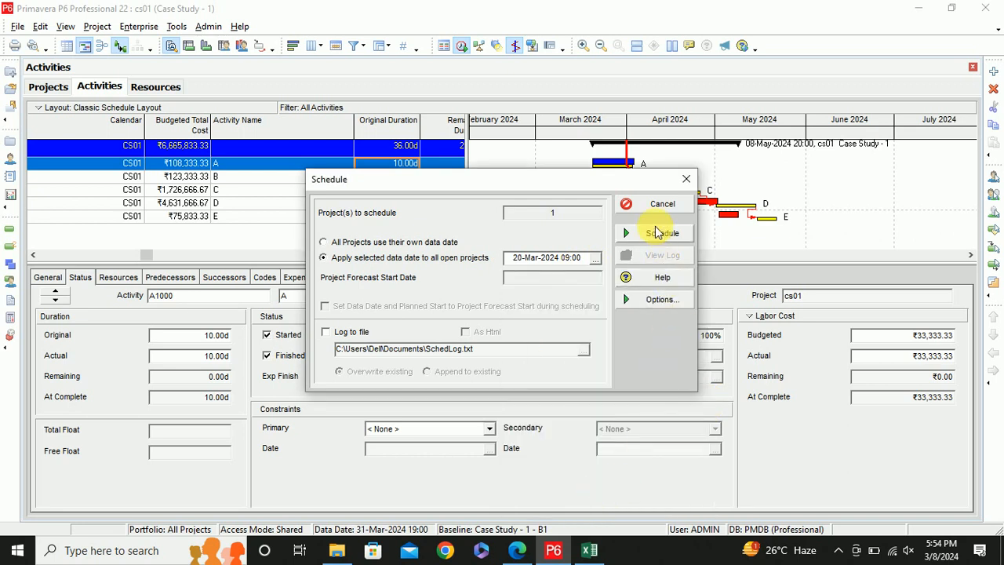
left_click(657, 232)
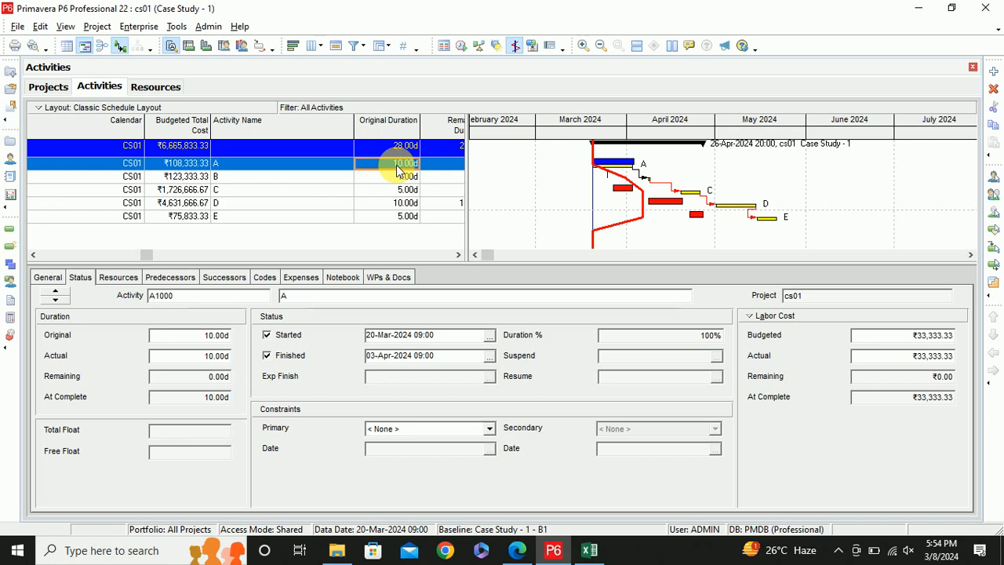
Check the system calendar and set the Gantt chart timescale's date interval to Day/Hour
left_click(939, 550)
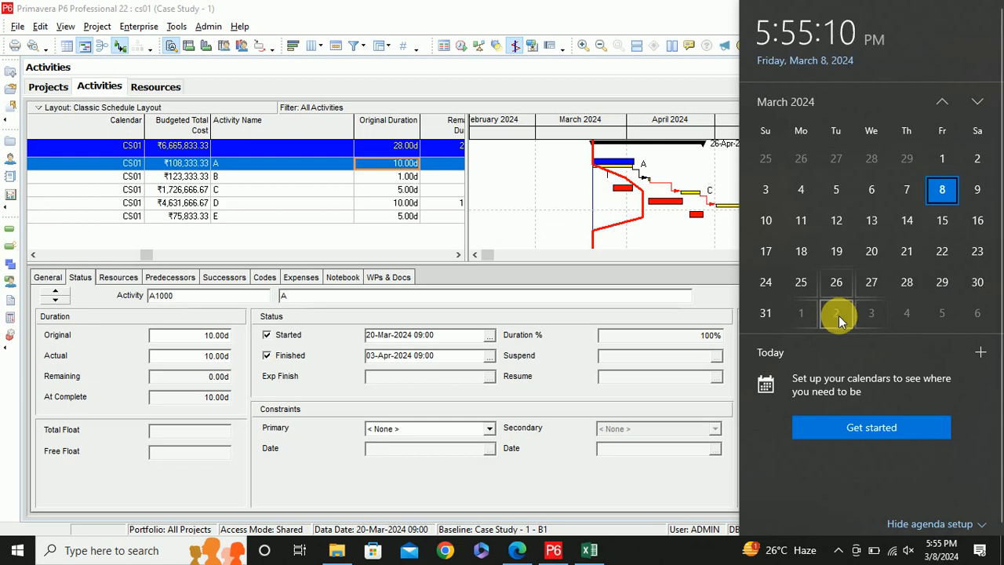
right_click(663, 132)
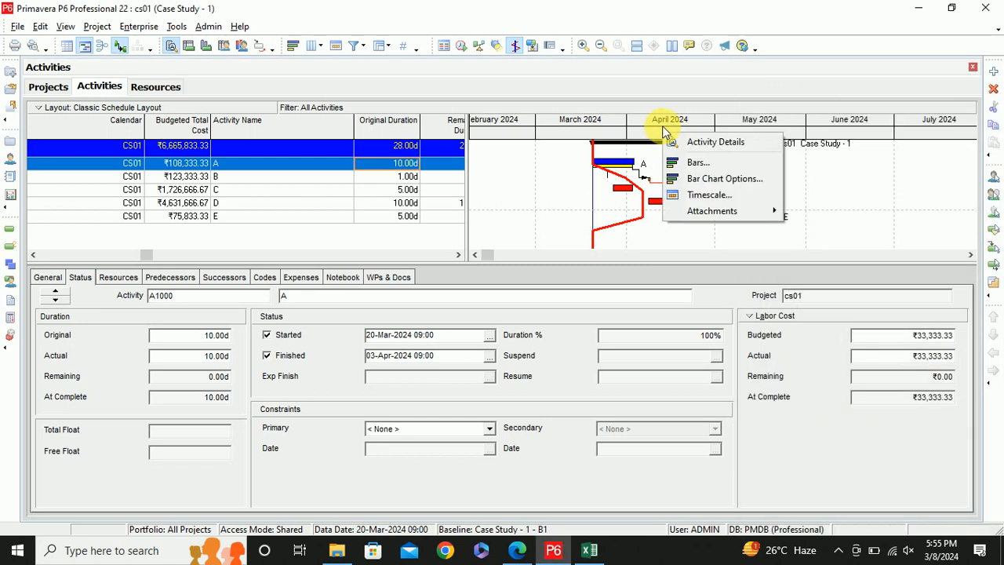
left_click(709, 195)
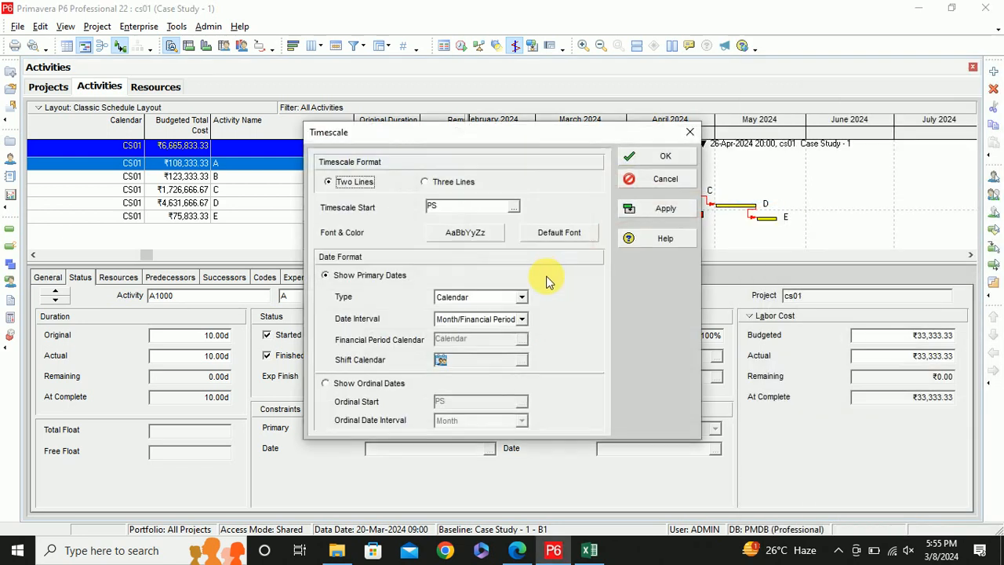
left_click(521, 319)
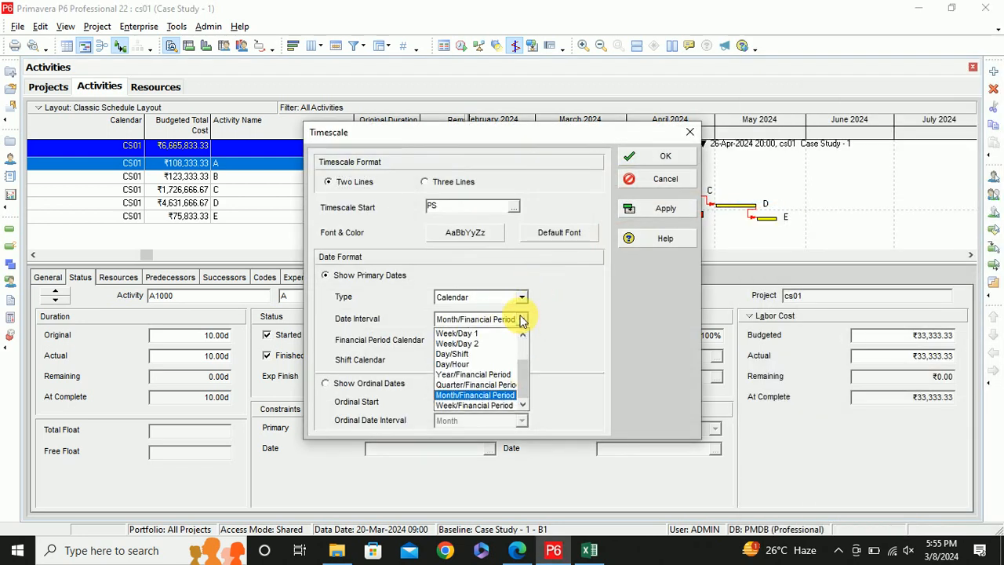
left_click(474, 364)
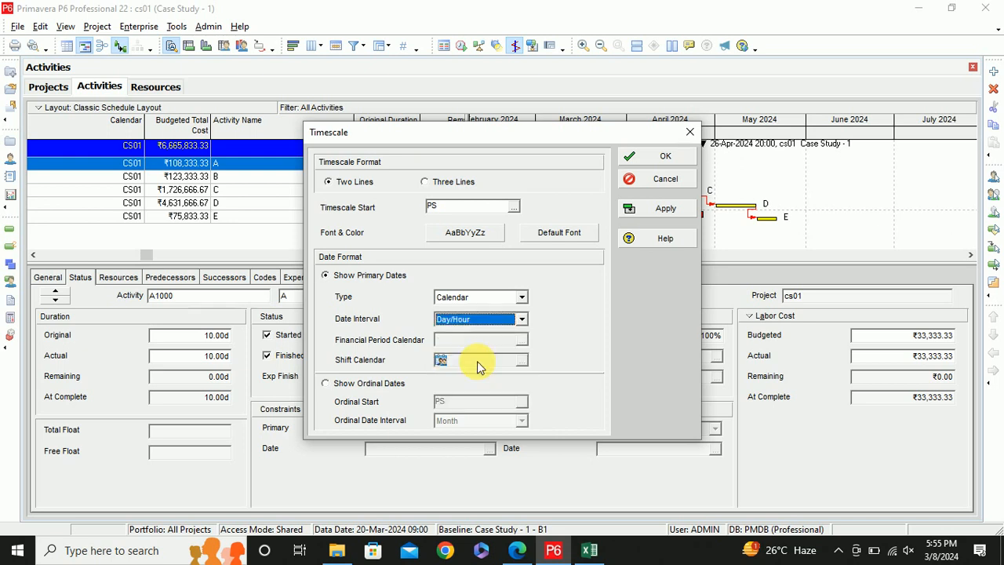
left_click(659, 207)
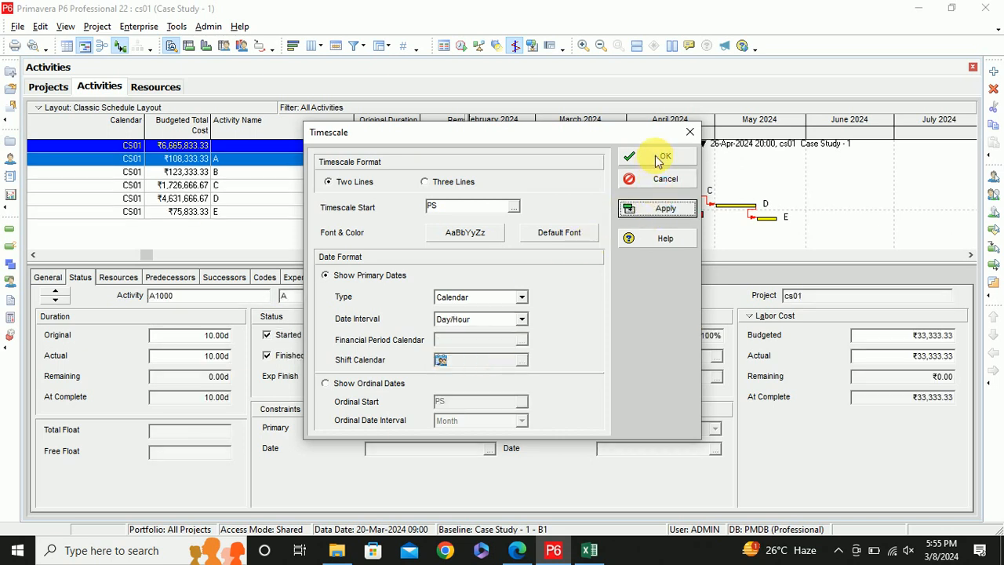
left_click(662, 157)
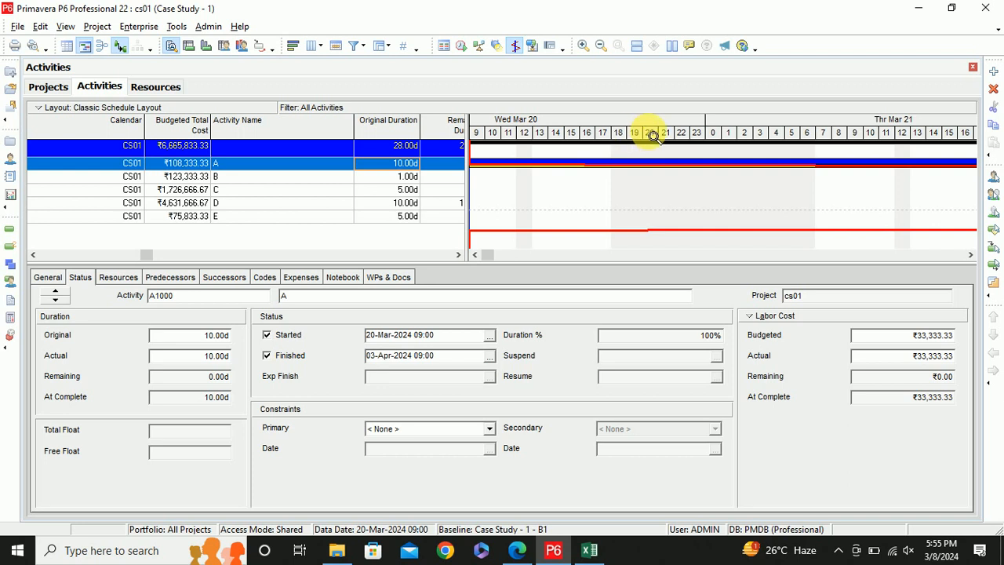
Set the Gantt chart timescale's date interval to Week/Financial Period and check the activity bars
left_click_drag(652, 139, 704, 135)
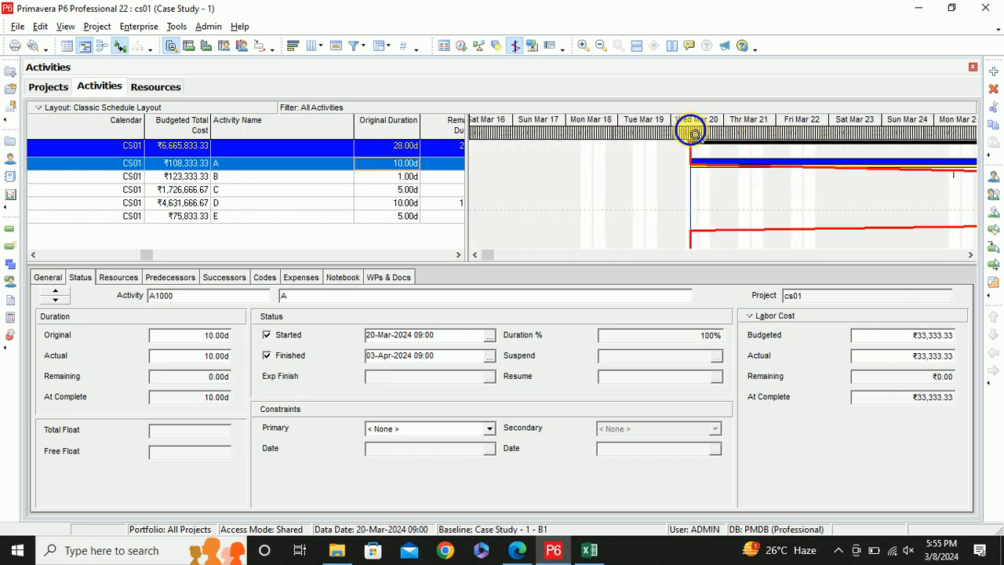
right_click(690, 129)
left_click(716, 193)
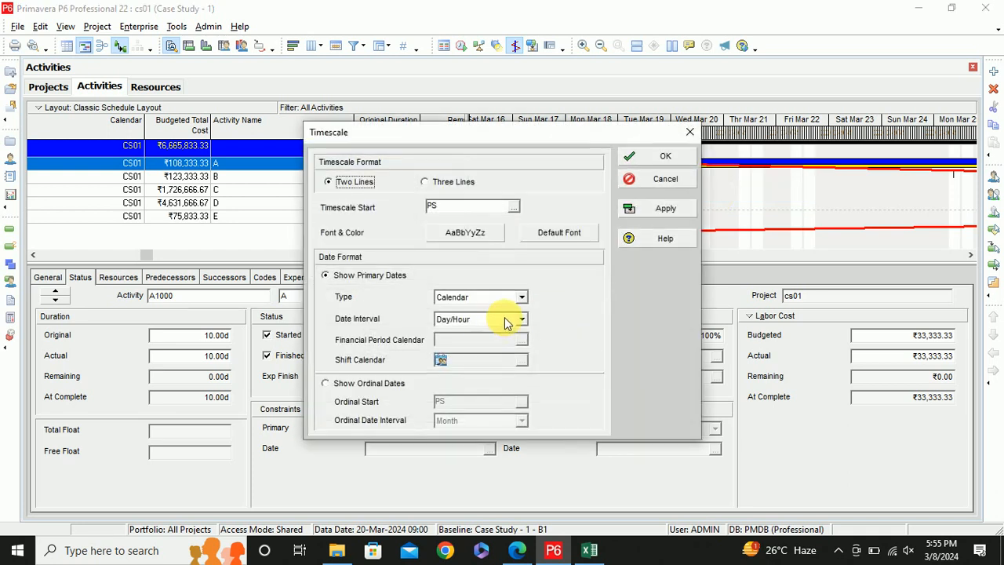
left_click(519, 318)
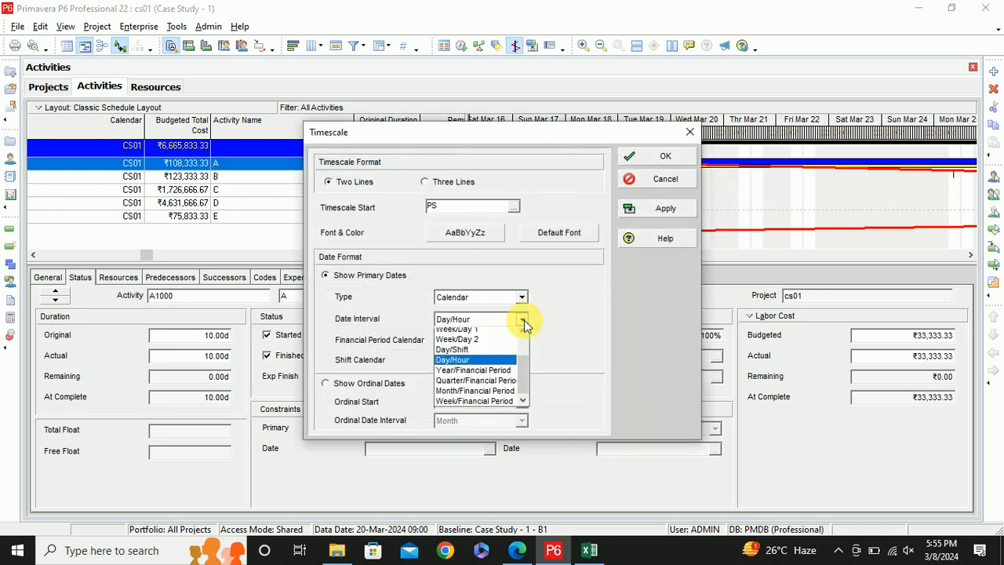
left_click(476, 405)
left_click(652, 210)
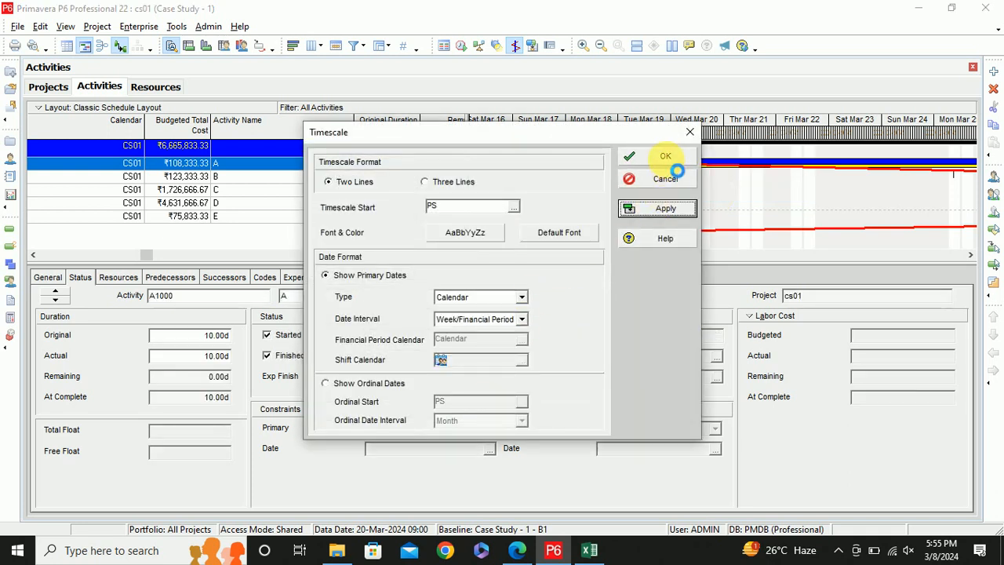
left_click(664, 159)
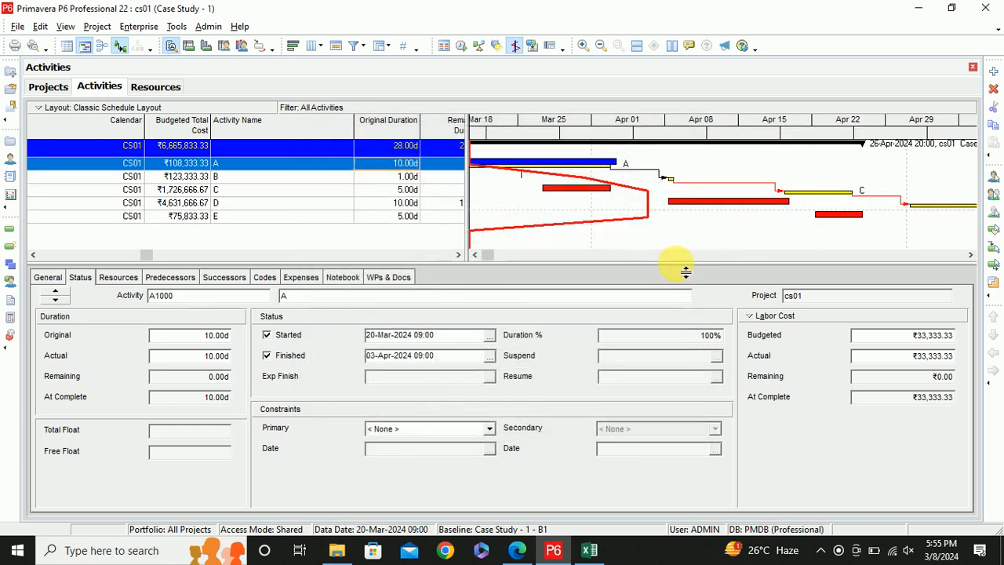
left_click(475, 254)
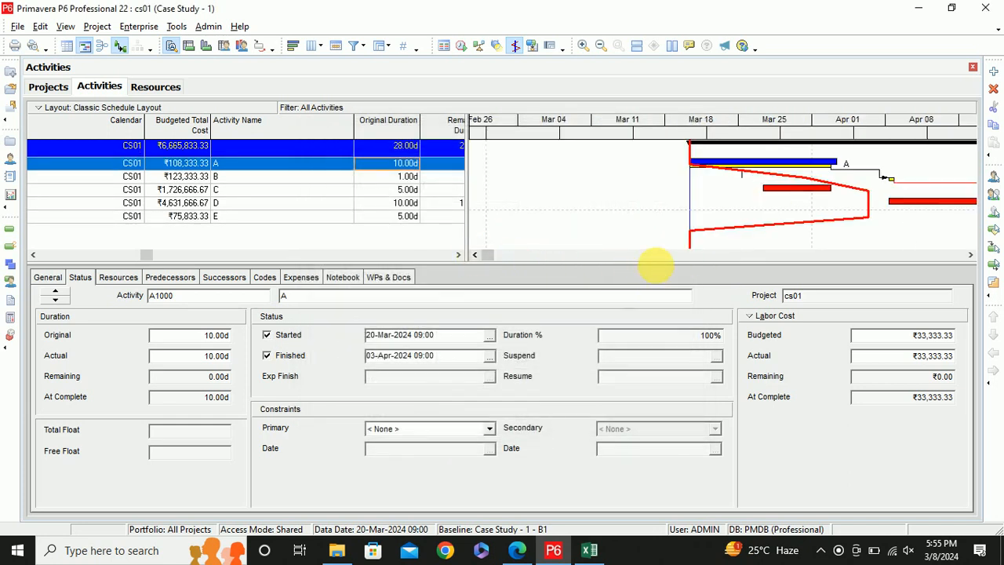
left_click(970, 255)
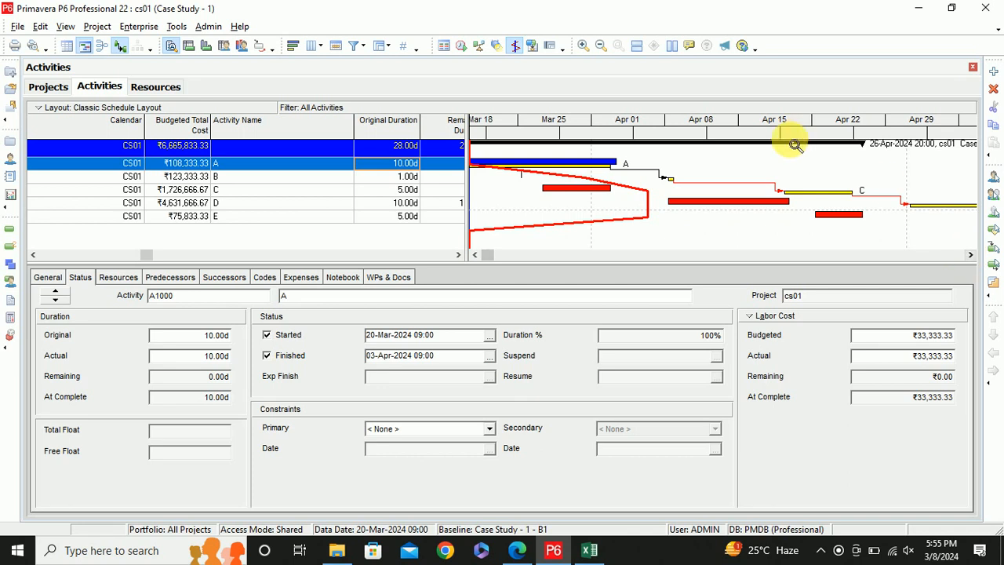
Mark activity A as not finished and set its duration percent complete to 80%
left_click_drag(713, 271, 715, 369)
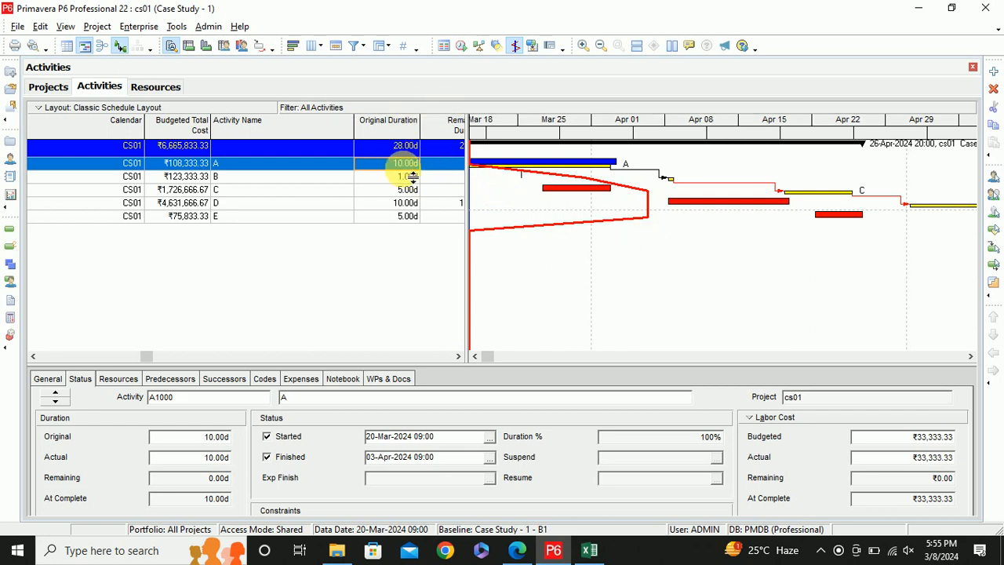
left_click(273, 457)
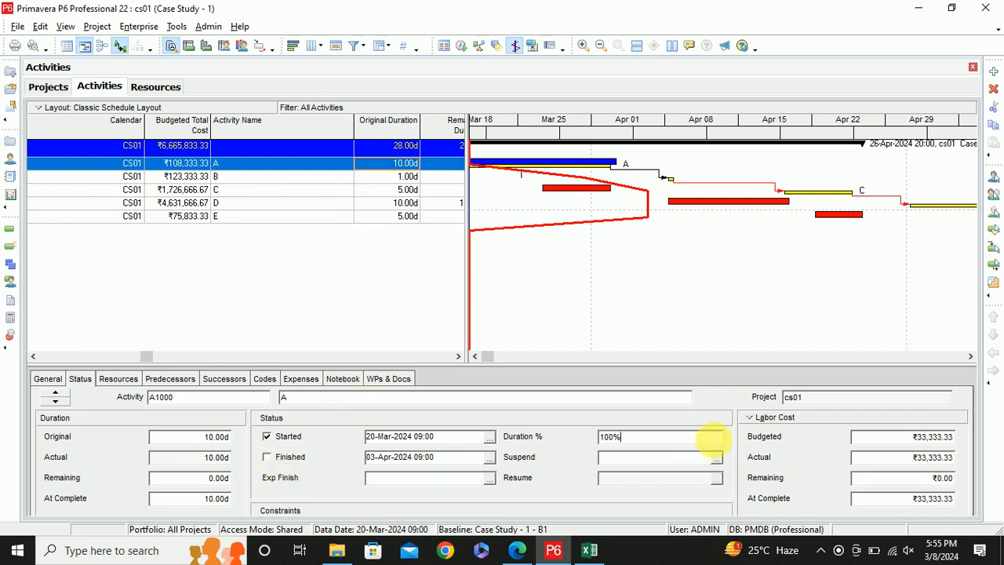
left_click(610, 437)
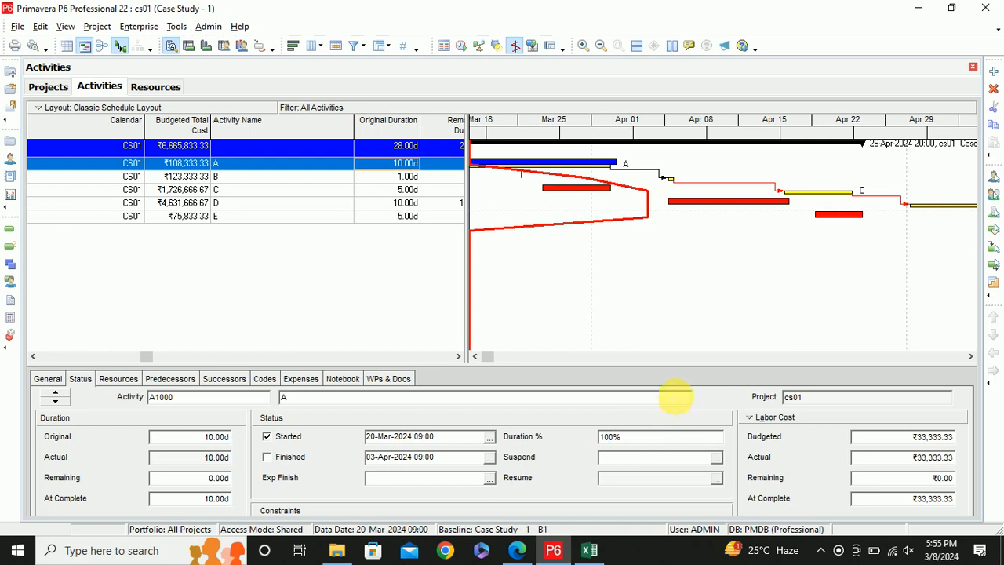
key("BackSpace")
key("BackSpace")
type("8")
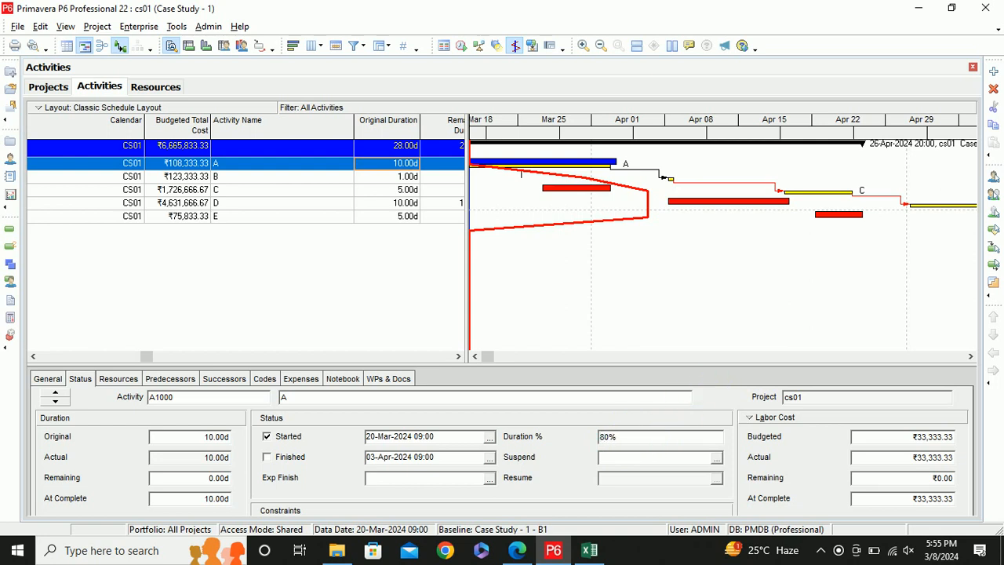
left_click(715, 388)
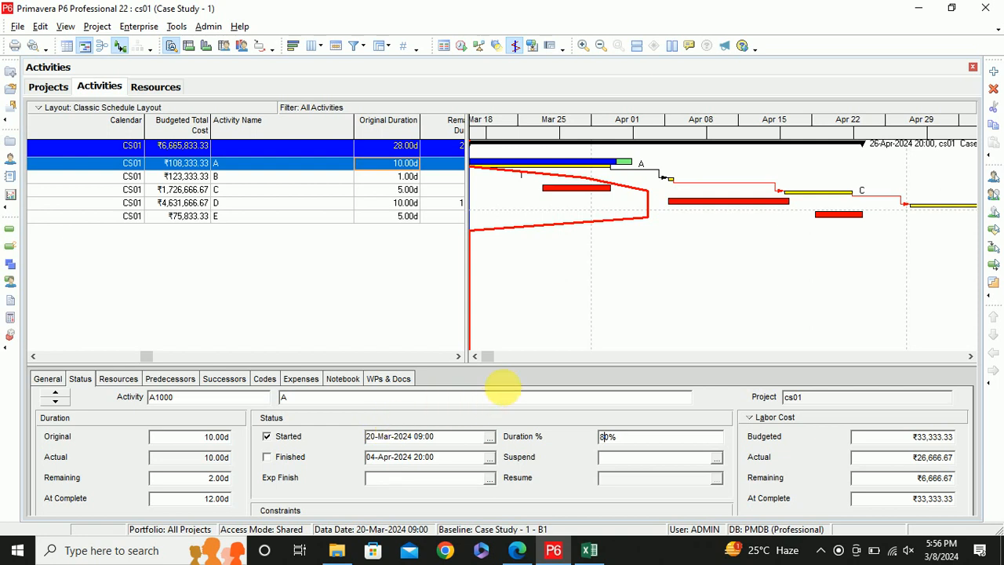
Set activity A's remaining duration to 3 days
left_click_drag(526, 365, 532, 332)
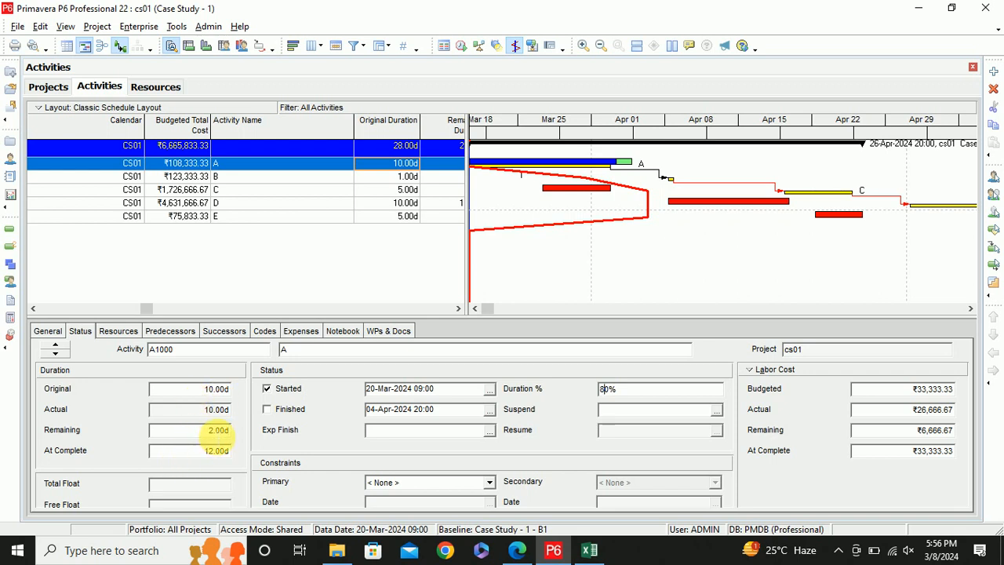
left_click(218, 430)
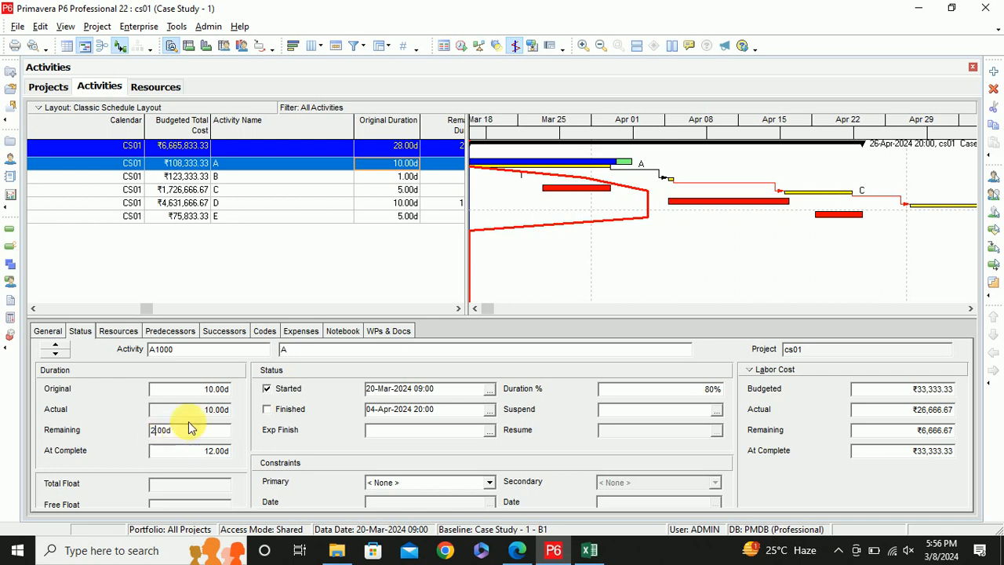
type("3")
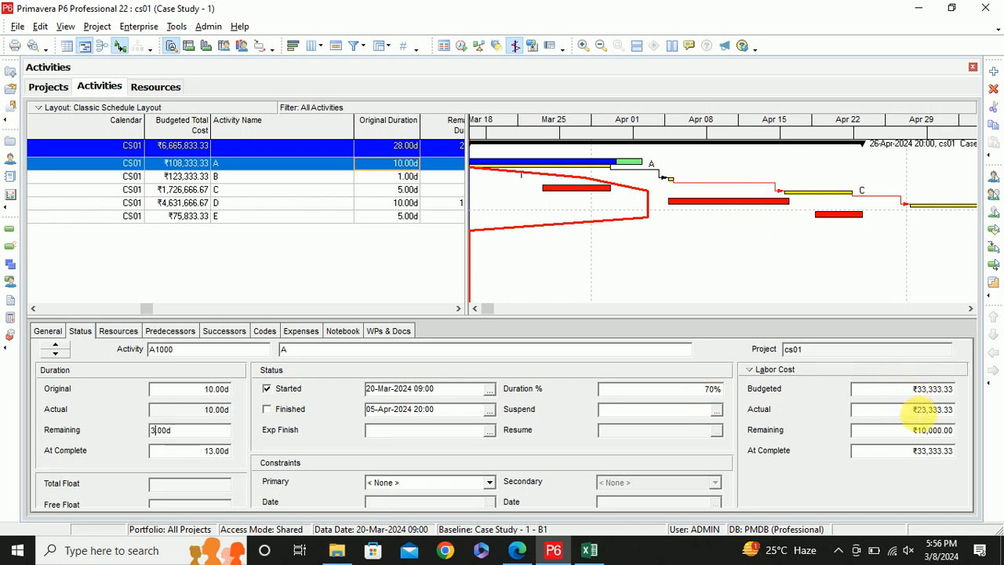
Set activity A's actual labor cost to ₹25,000
left_click(915, 415)
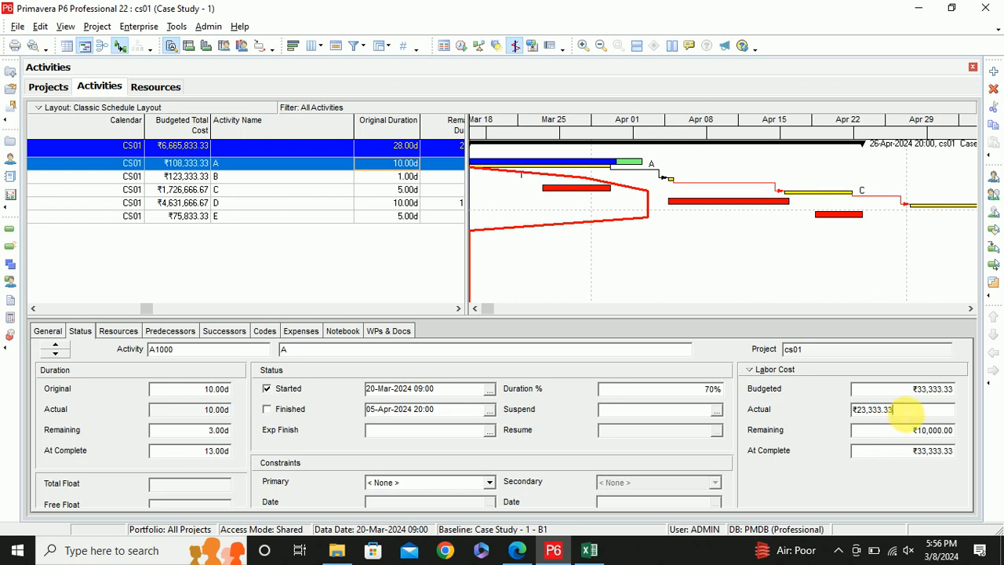
left_click_drag(895, 409, 864, 412)
type("5000")
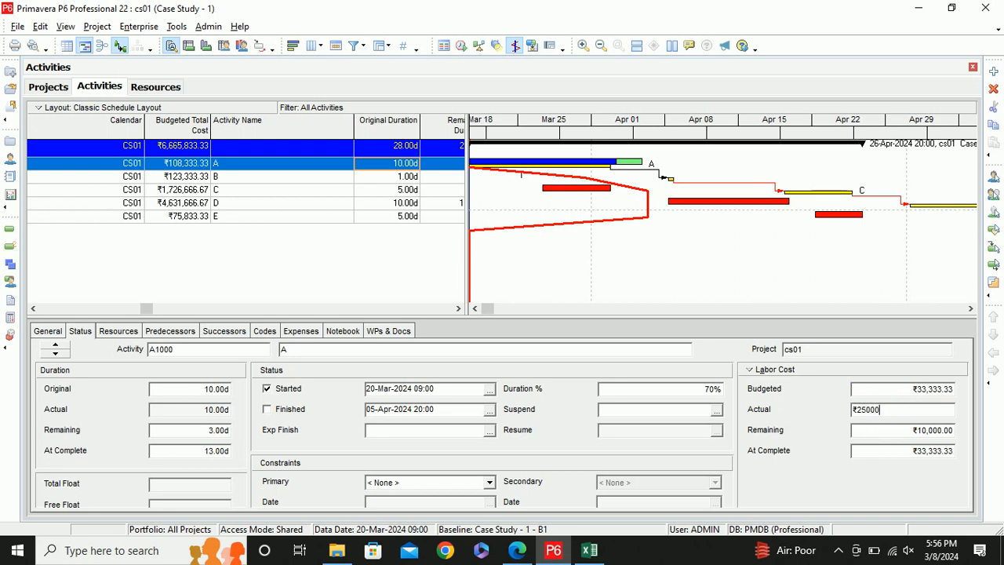
key("Return")
left_click(868, 409)
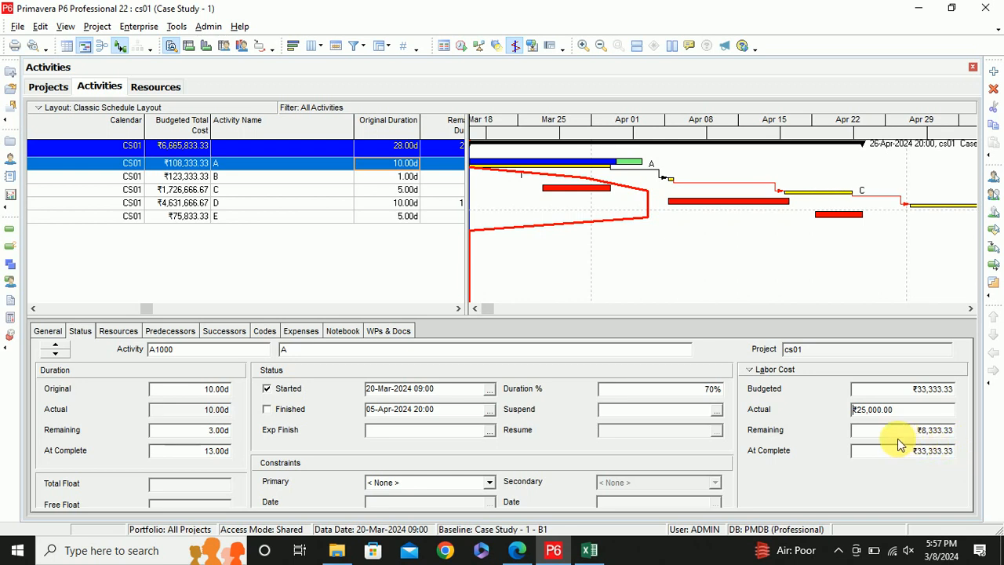
Compare the status details of activities B and A and view the unit and cost categories available for activity A
left_click(245, 179)
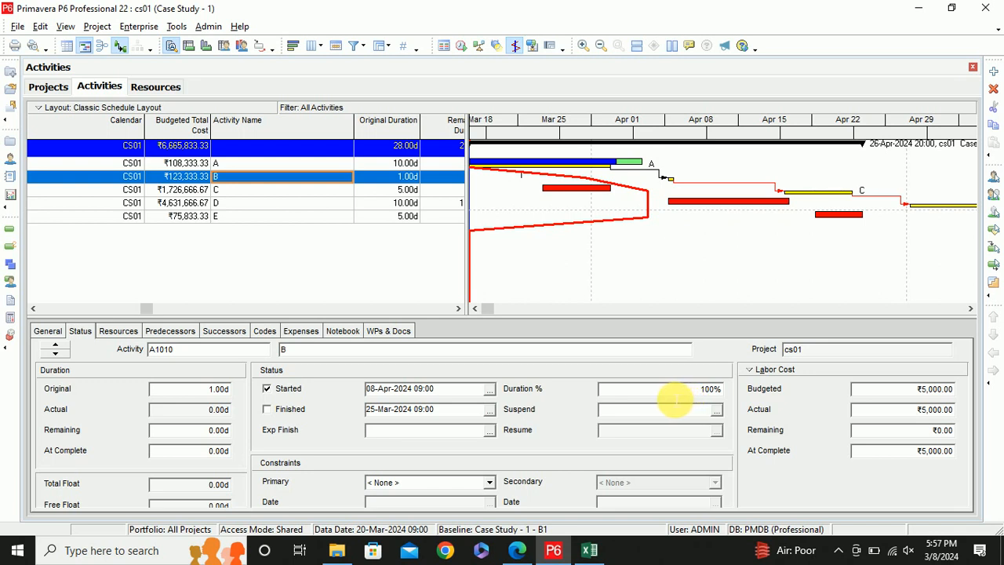
left_click(230, 163)
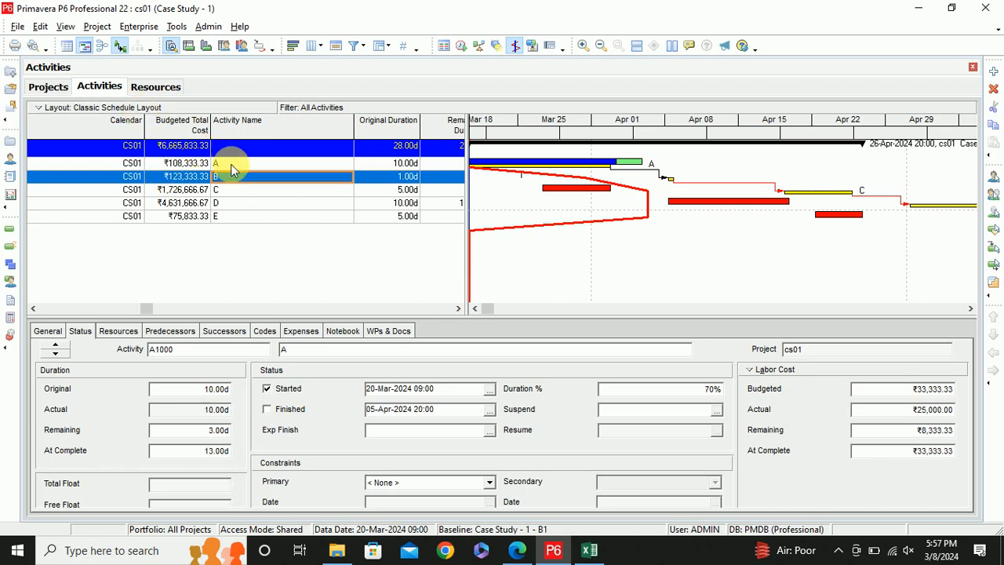
left_click(765, 370)
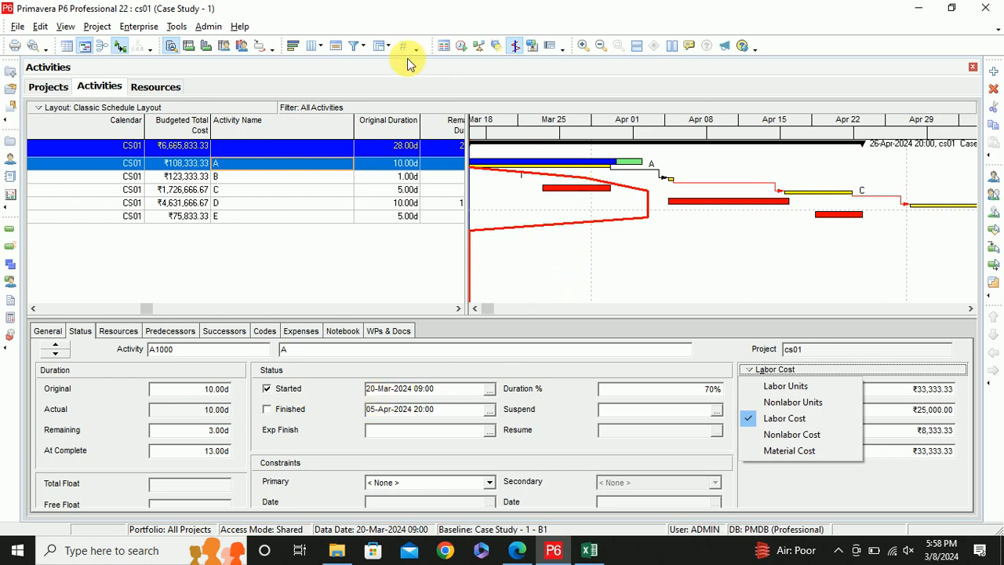
left_click(462, 45)
left_click(462, 45)
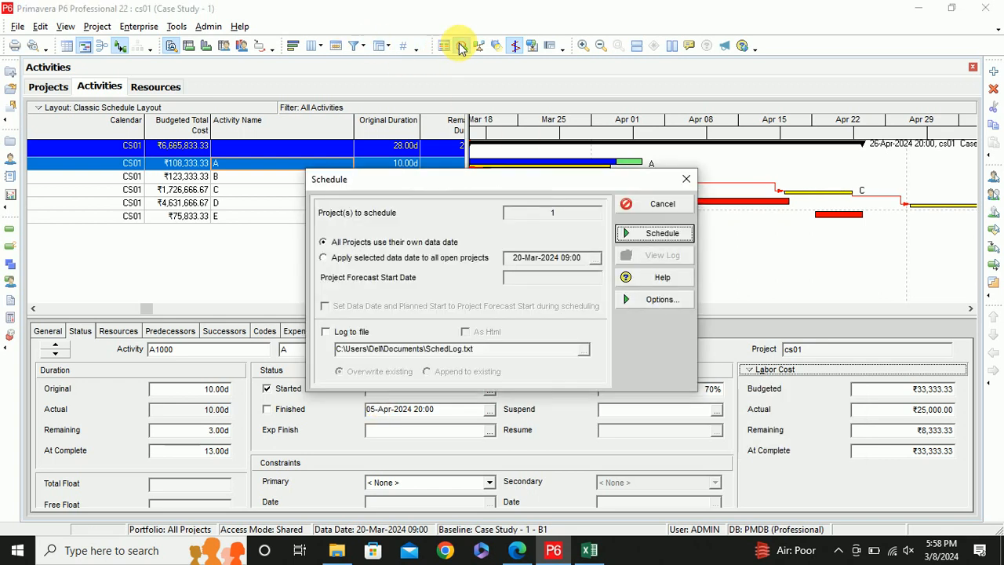
left_click(374, 263)
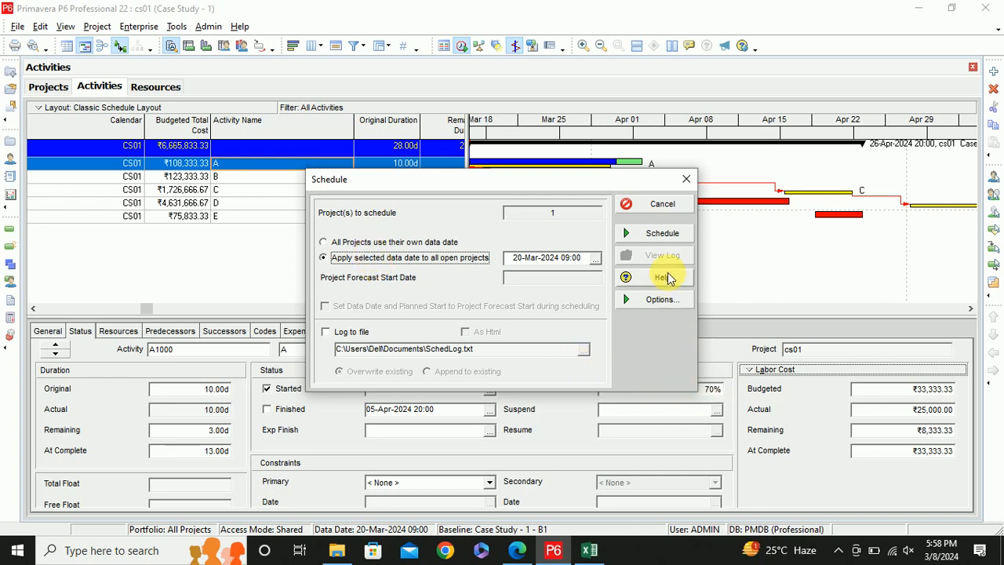
left_click(686, 179)
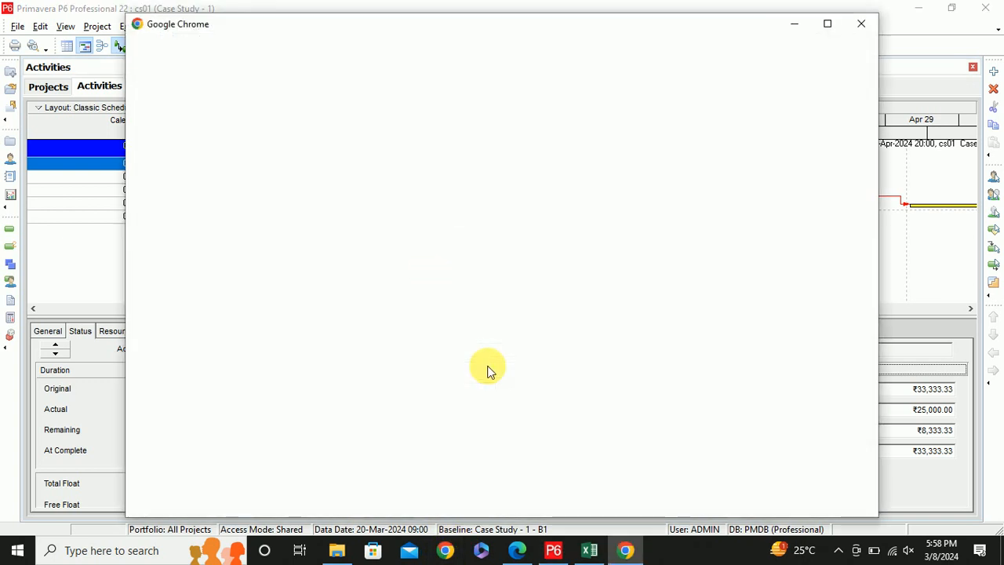
left_click(793, 25)
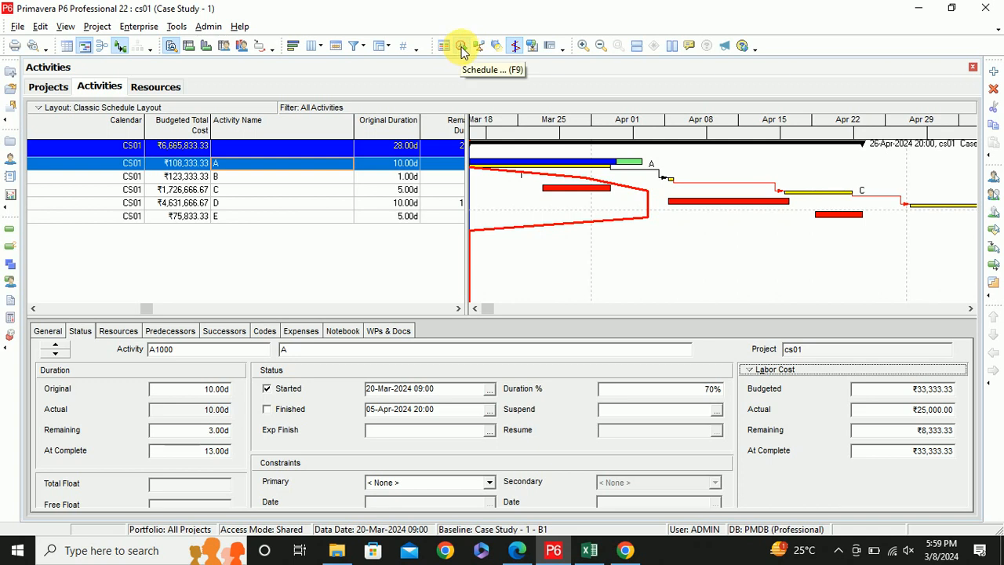
Review activity A's progress in the Gantt chart, check the activity sequence and durations in the Excel workbook, and return to Primavera P6
left_click(473, 309)
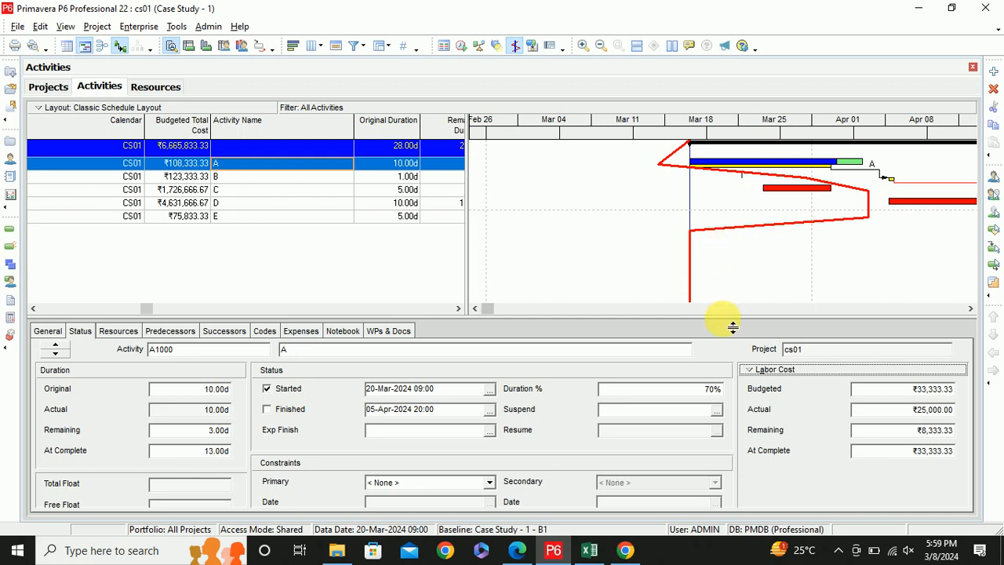
left_click_drag(730, 323, 729, 382)
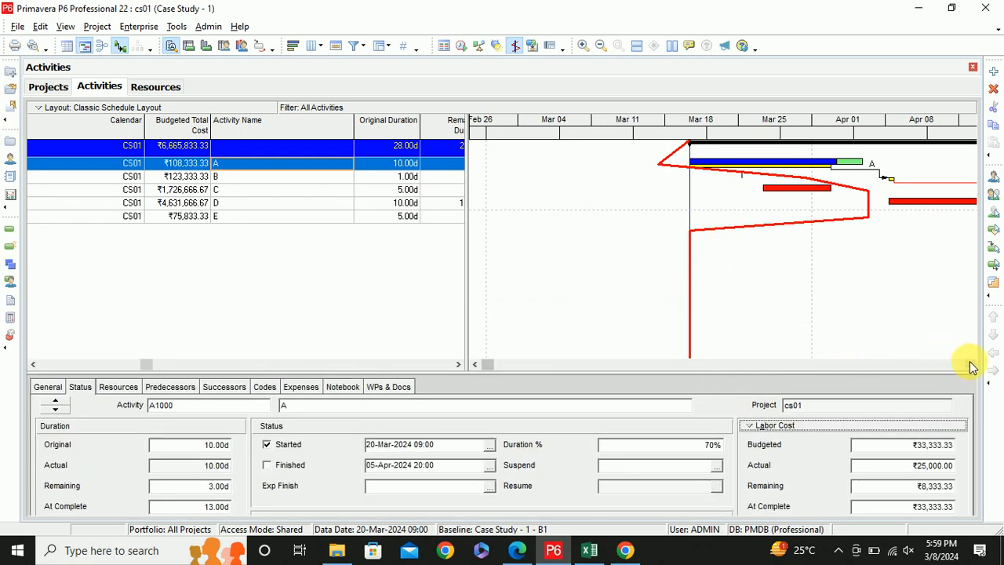
left_click(971, 364)
left_click(475, 365)
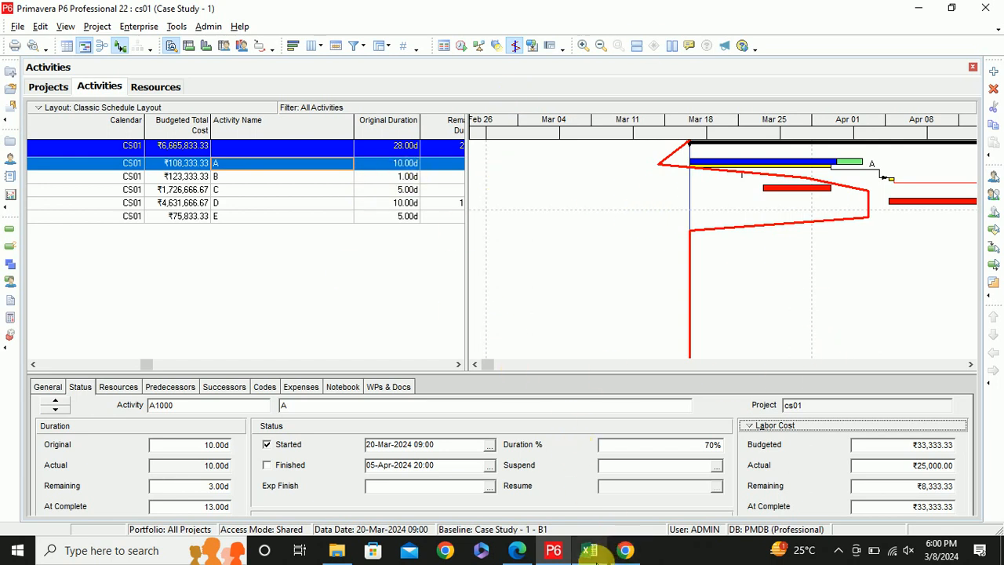
left_click(590, 550)
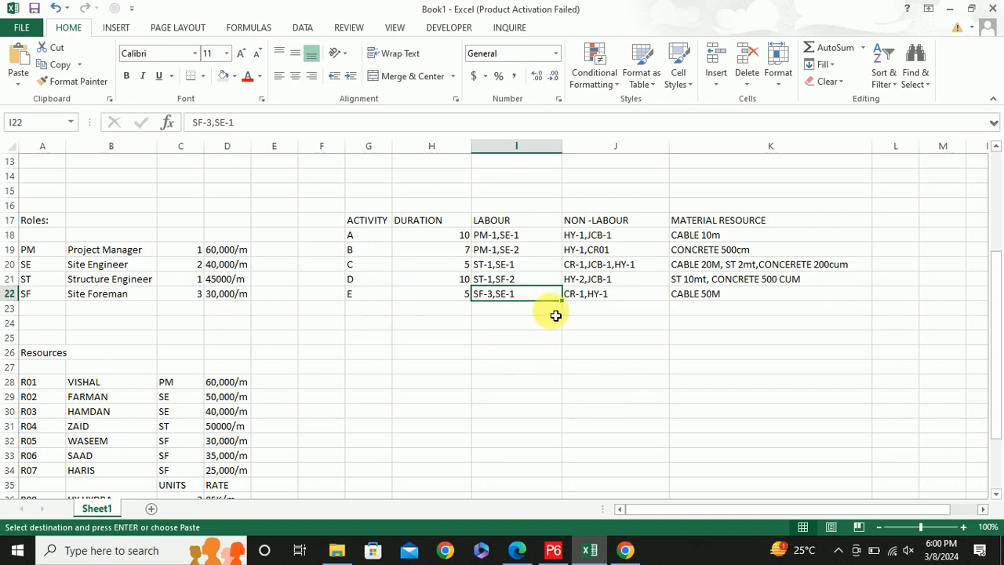
scroll(548, 293, "up", 4)
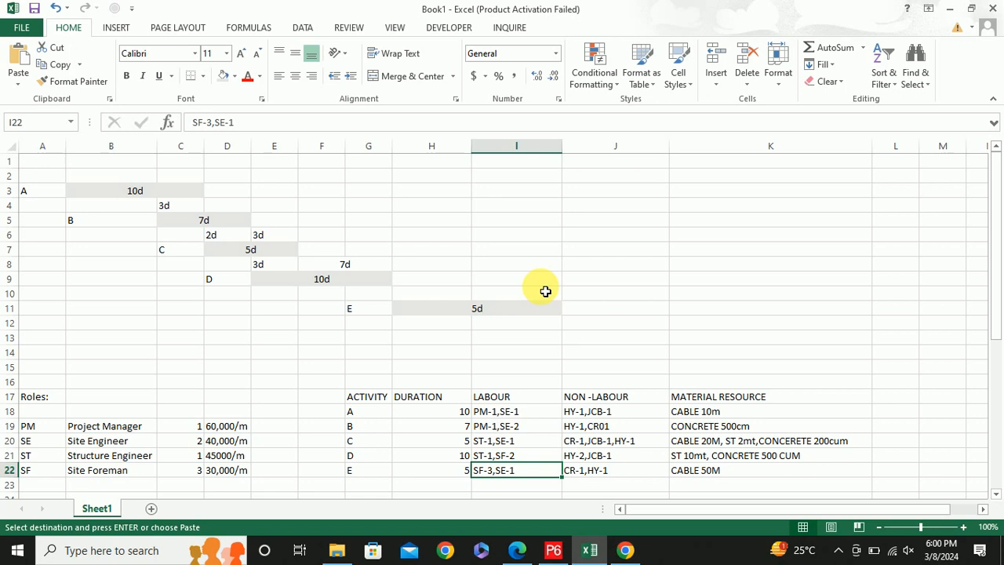
left_click(592, 552)
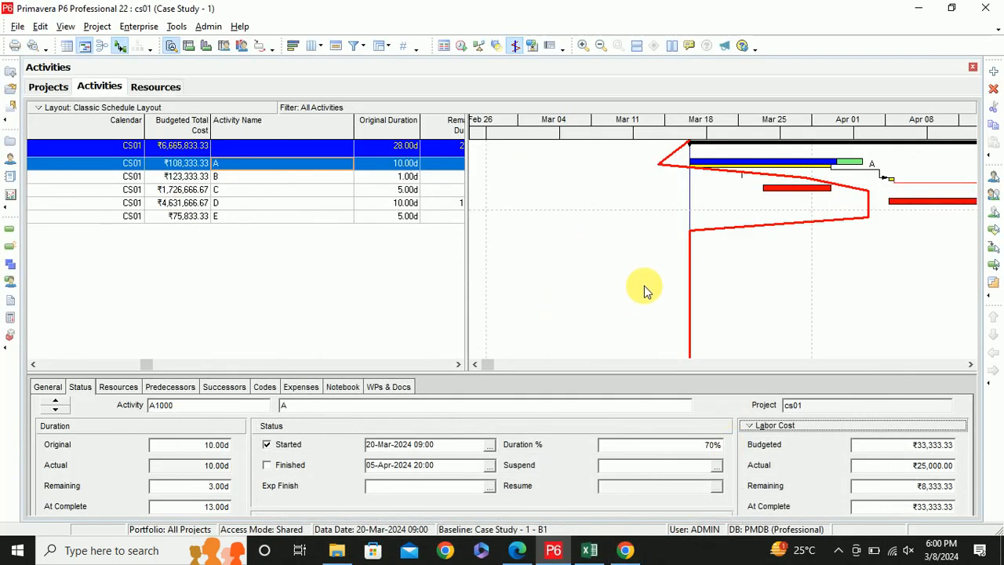